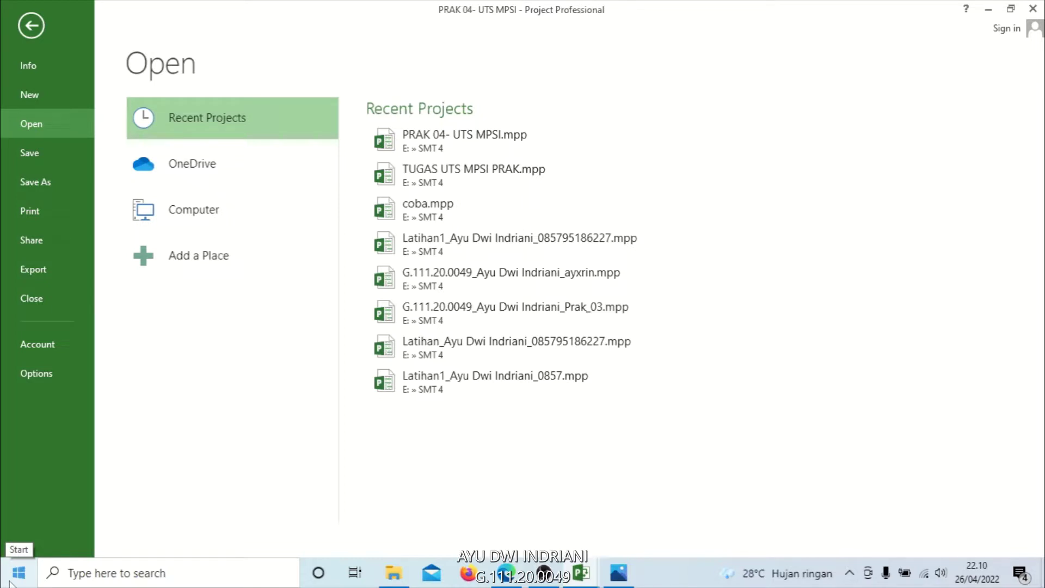
# Switch to Control Panel and open the Region settings under Clock and Region
pyautogui.click(10, 581)
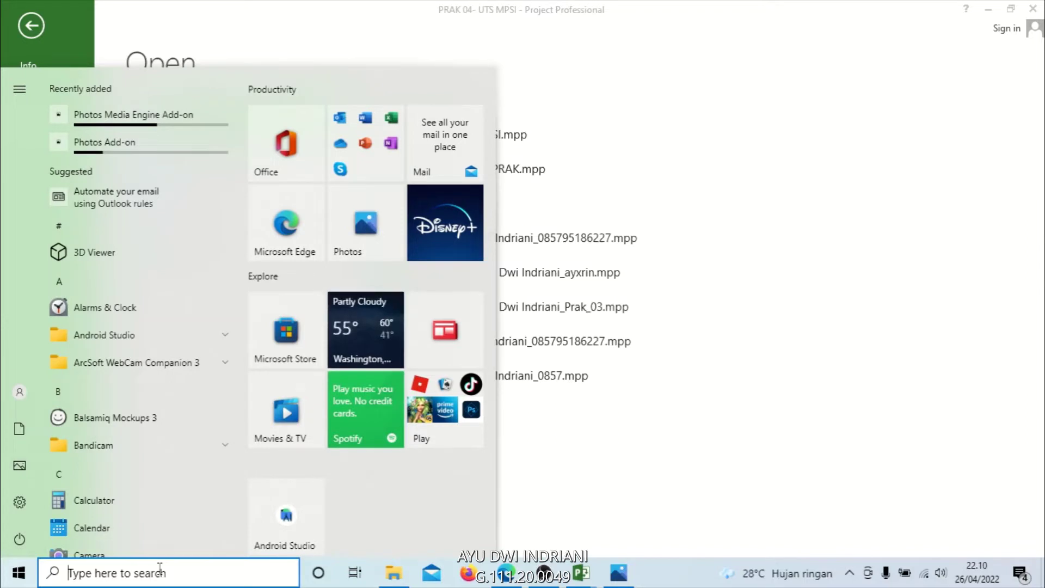
pyautogui.click(160, 570)
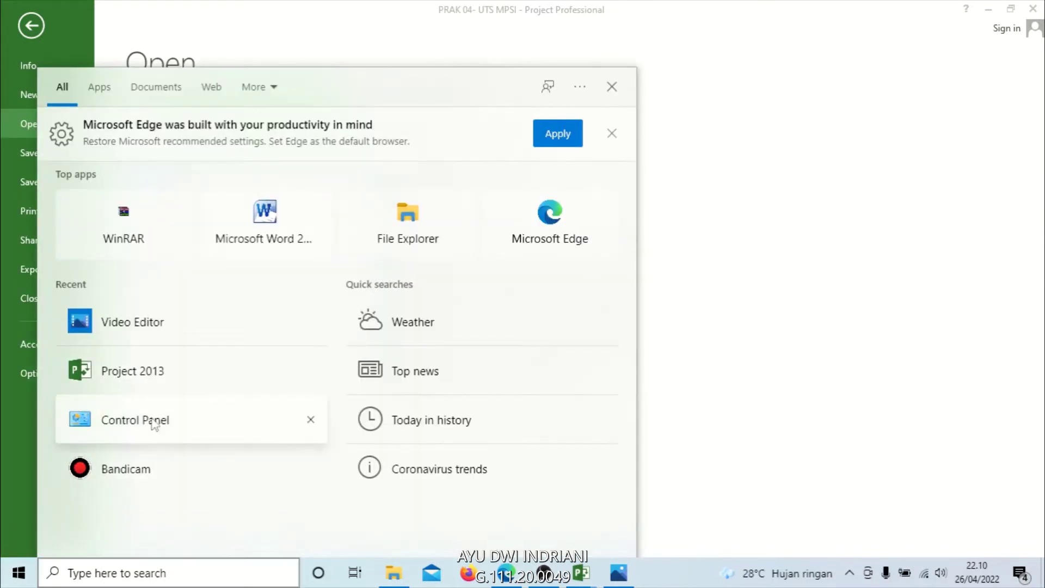
pyautogui.click(174, 431)
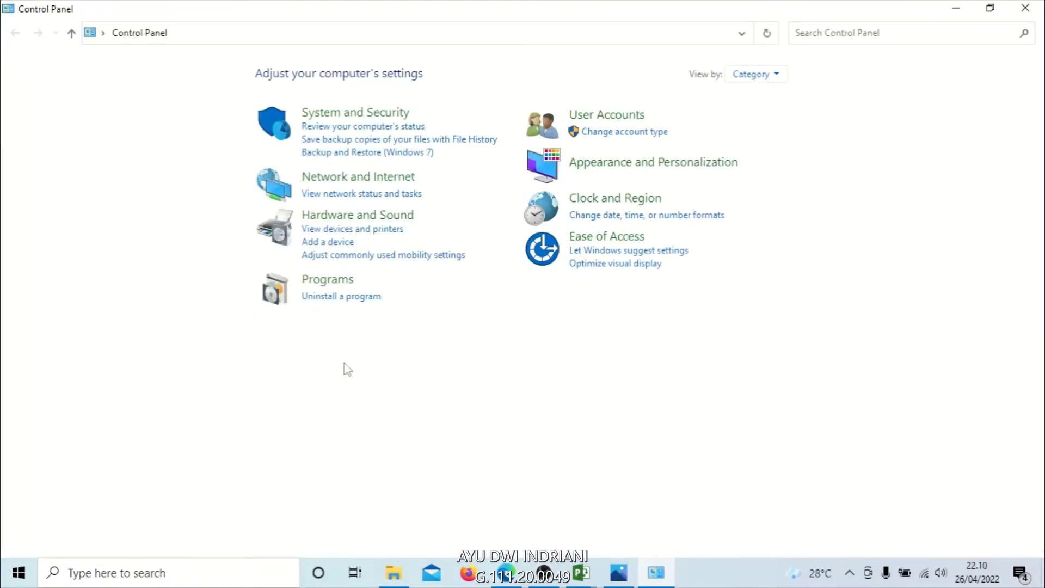
pyautogui.click(617, 203)
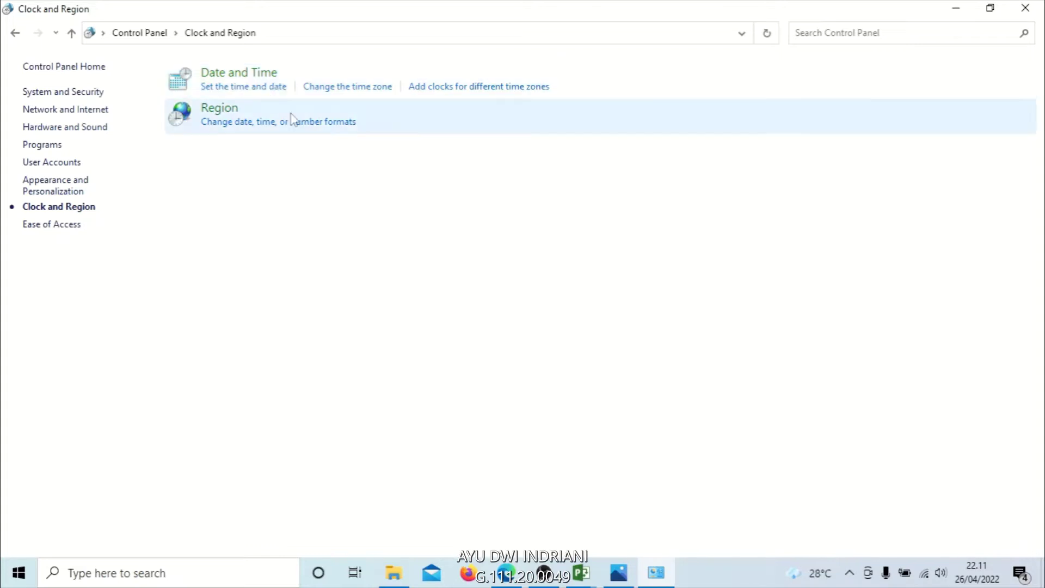
pyautogui.click(219, 108)
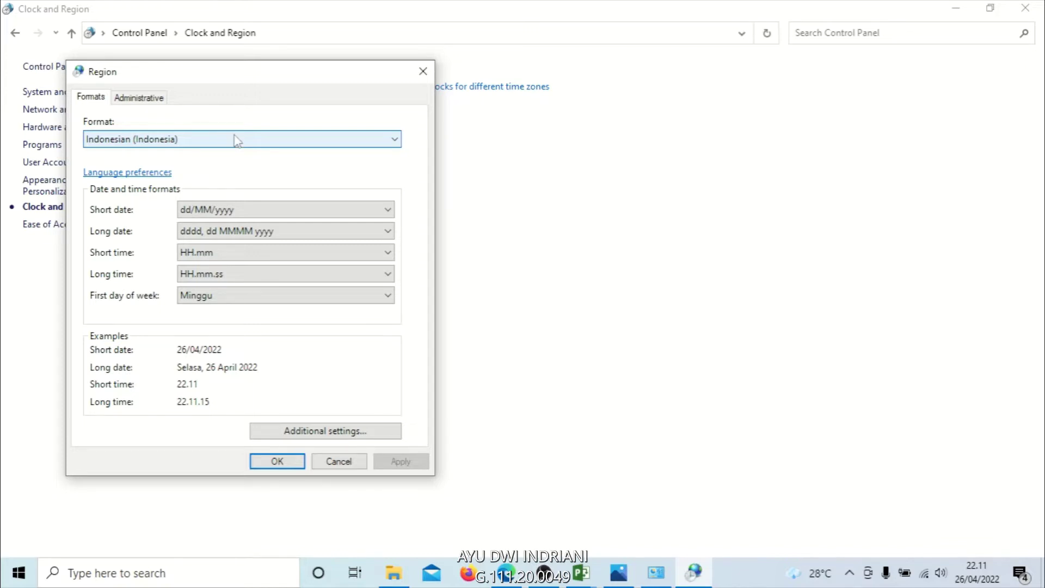
# Set the regional format to Indonesian (Indonesia), confirm the Region settings, and close Control Panel
pyautogui.click(104, 140)
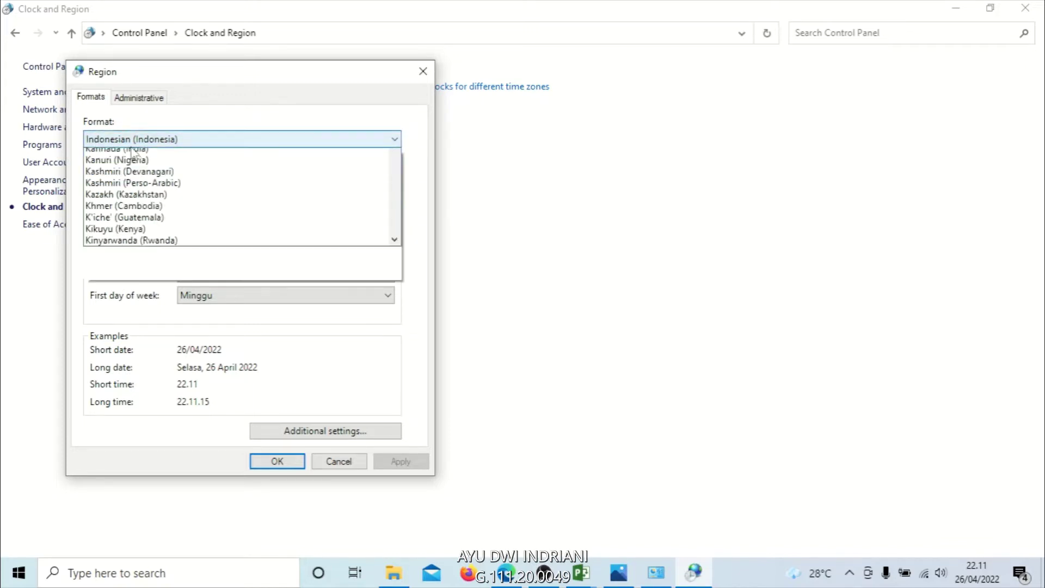
pyautogui.click(172, 153)
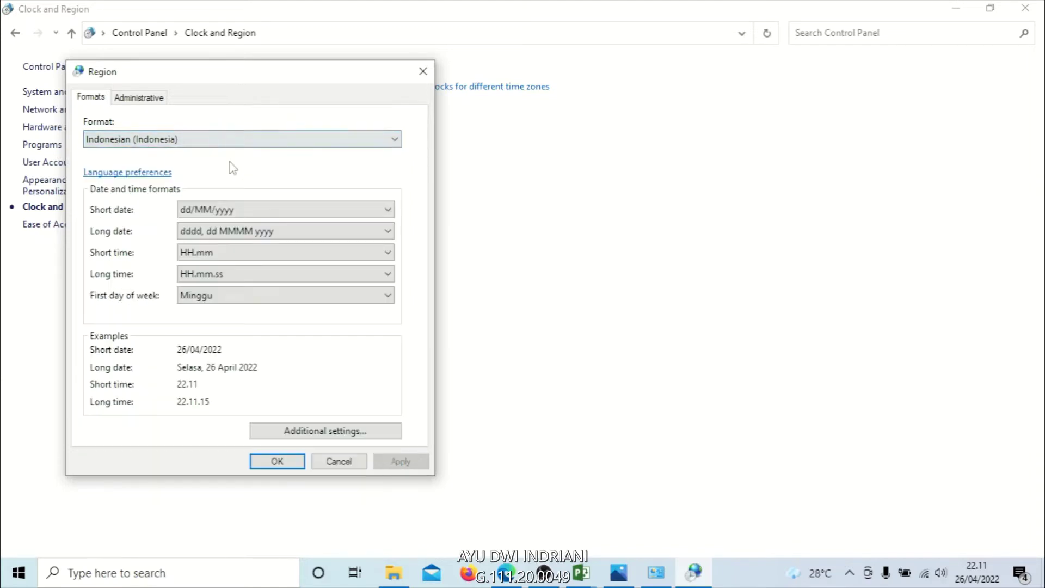
pyautogui.click(284, 461)
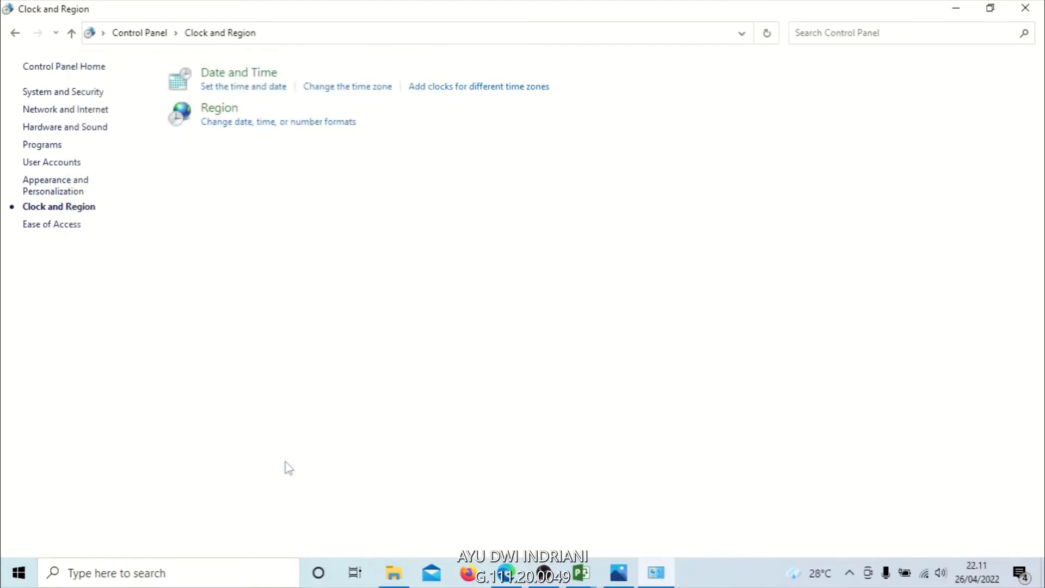
pyautogui.click(1025, 7)
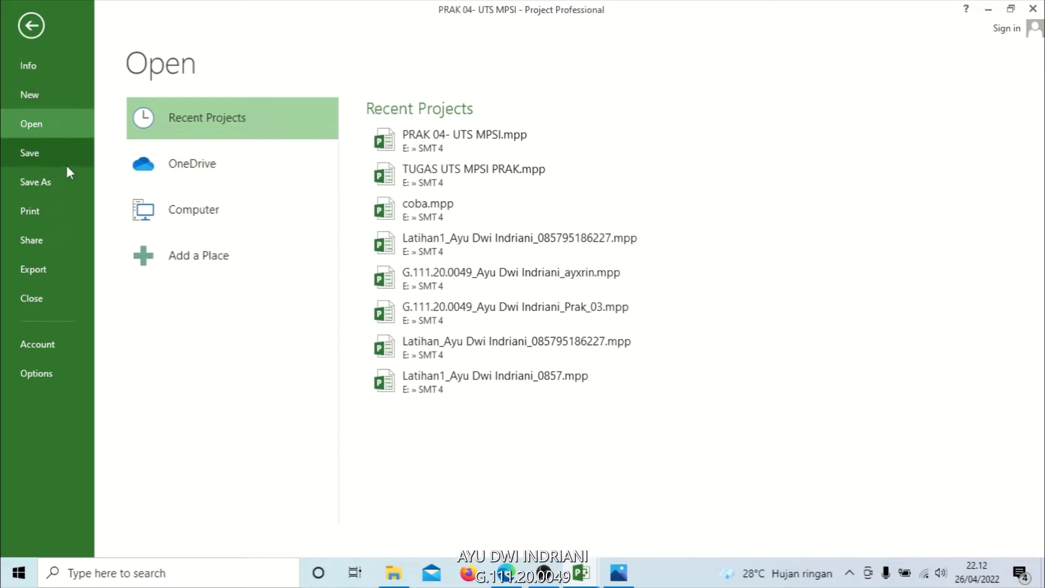
# Open the recent project PRAK 04- UTS MPSI.mpp and bring up its Project Options
pyautogui.click(488, 142)
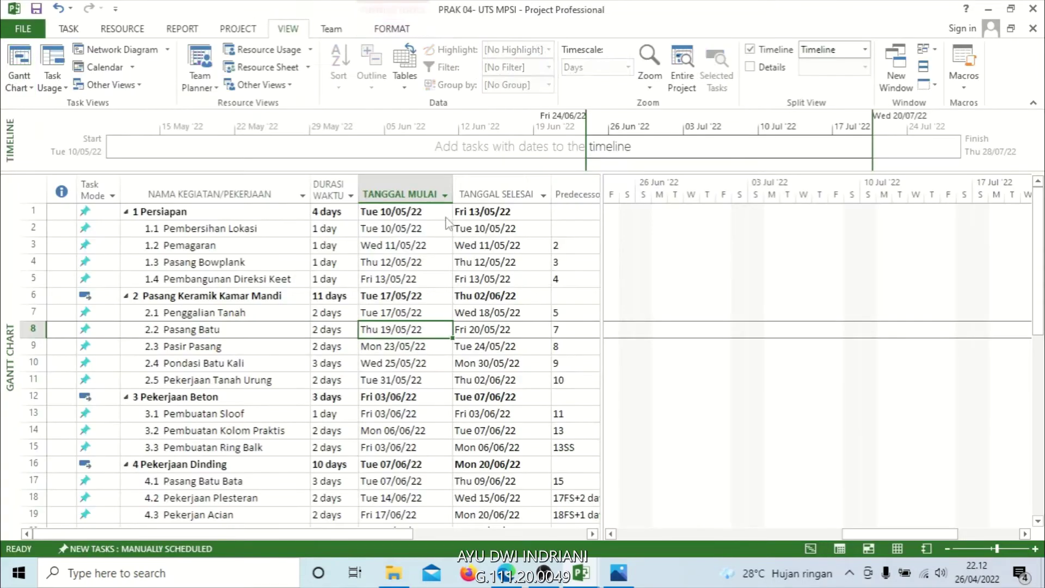
pyautogui.click(478, 327)
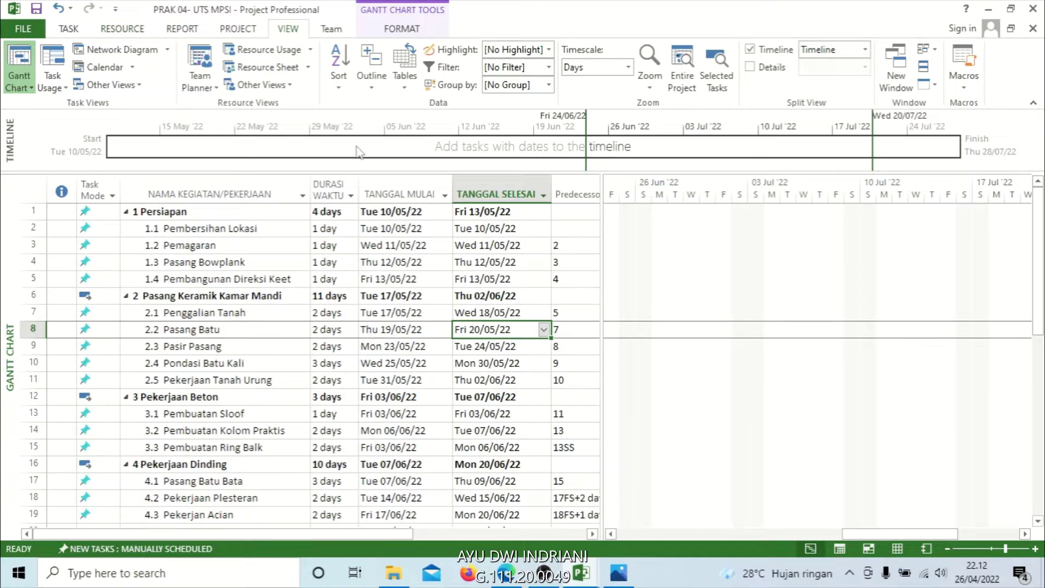
pyautogui.click(38, 37)
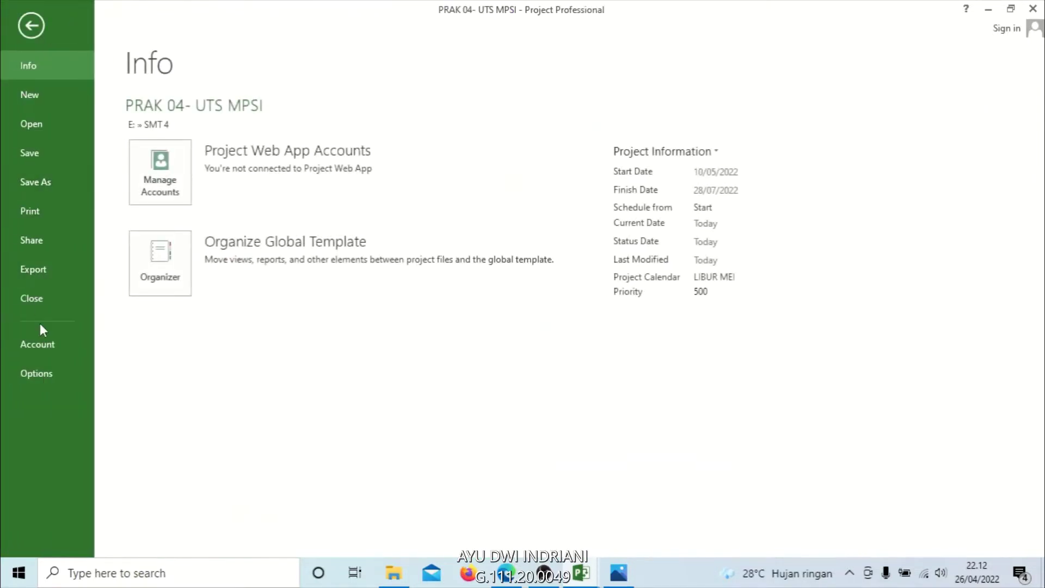
pyautogui.click(60, 374)
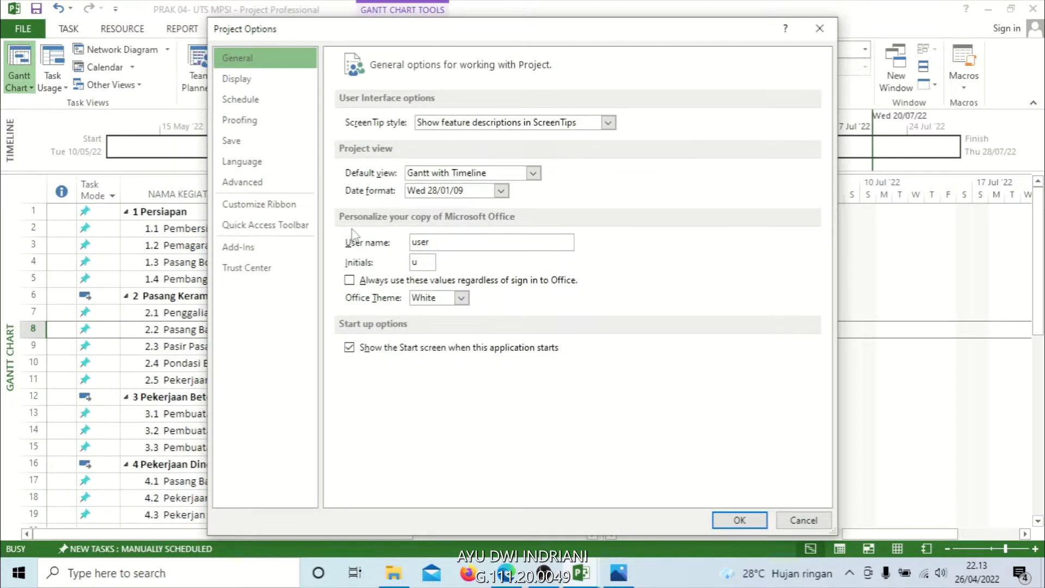
# Choose IDR as the project's currency in the display options and confirm the options
pyautogui.click(271, 79)
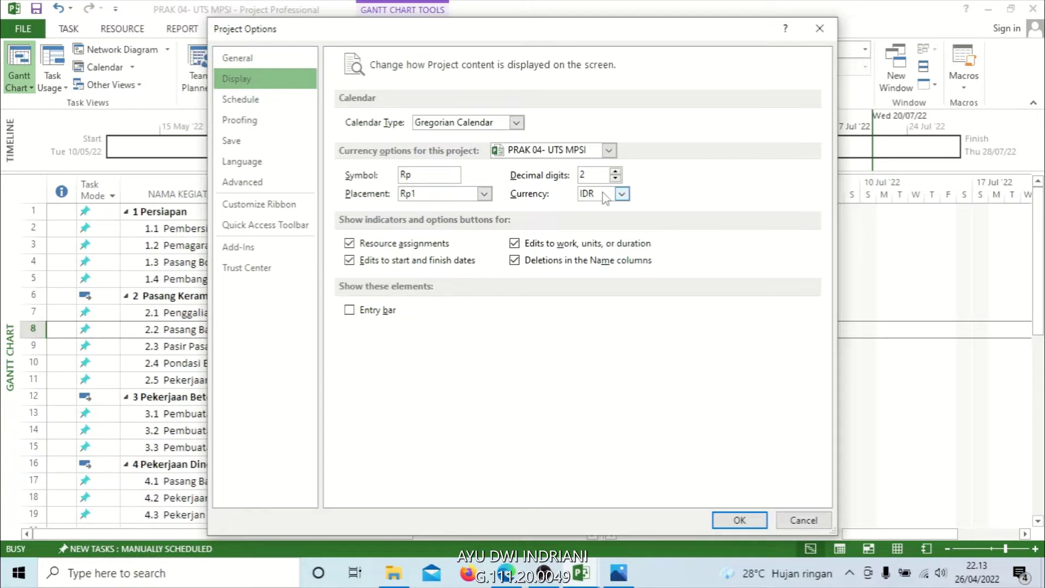
pyautogui.click(621, 194)
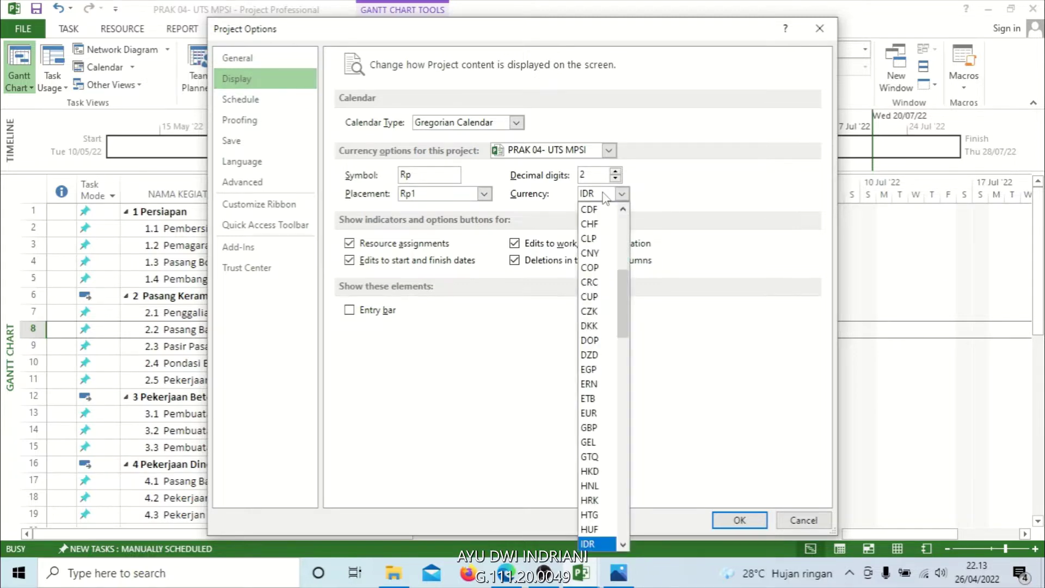
pyautogui.click(620, 194)
pyautogui.click(620, 196)
pyautogui.moveTo(620, 285); pyautogui.dragTo(622, 313)
pyautogui.click(694, 445)
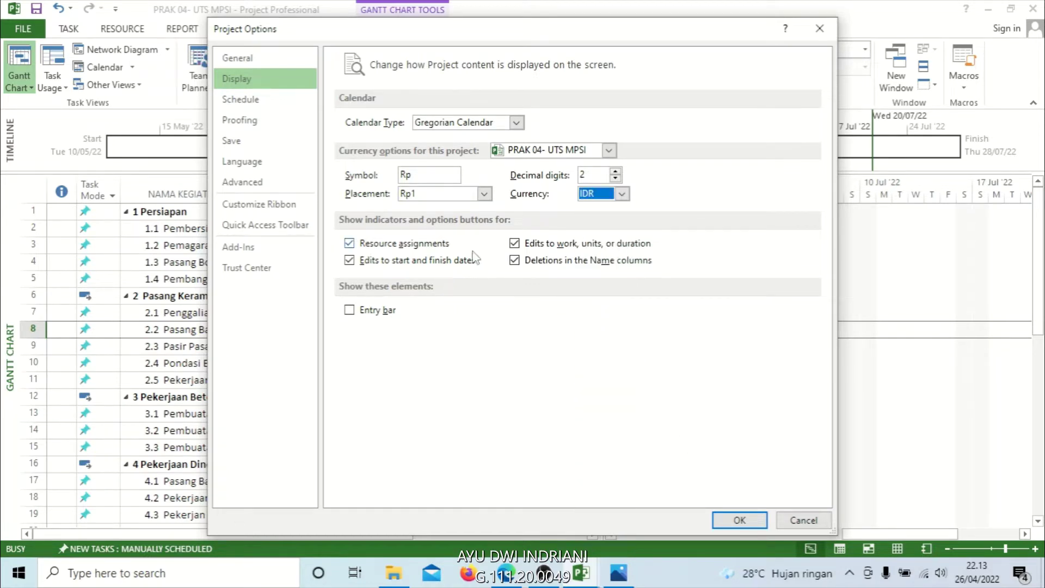
pyautogui.click(740, 521)
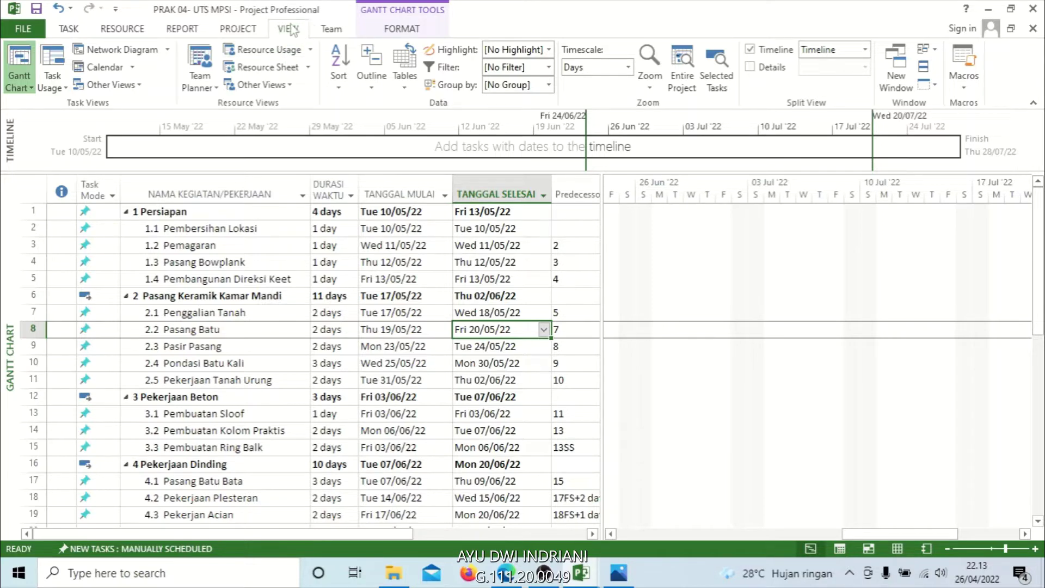
# Display the project's Resource Sheet view
pyautogui.click(245, 69)
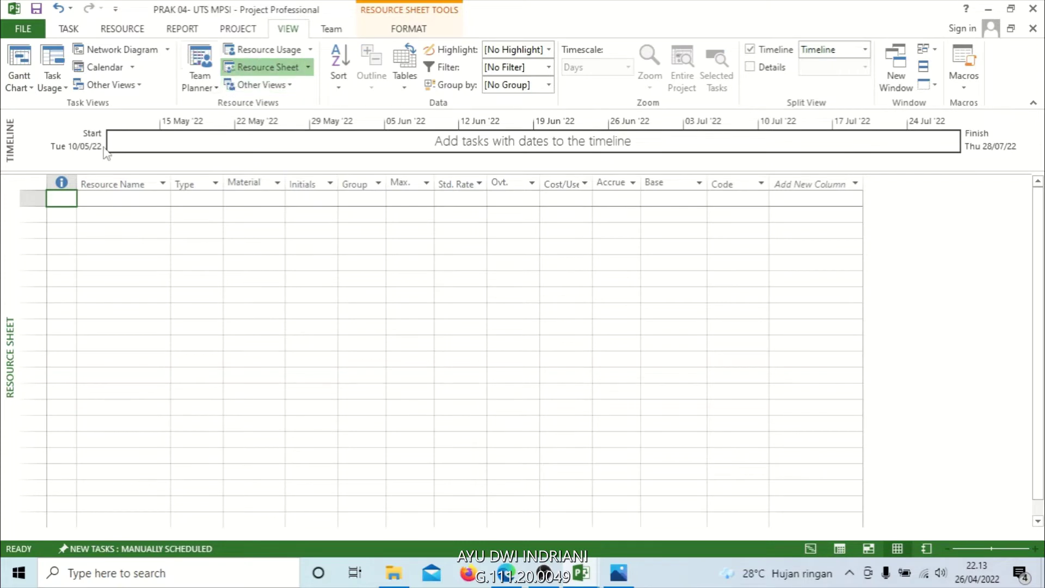
pyautogui.click(145, 205)
pyautogui.moveTo(225, 196); pyautogui.dragTo(244, 207)
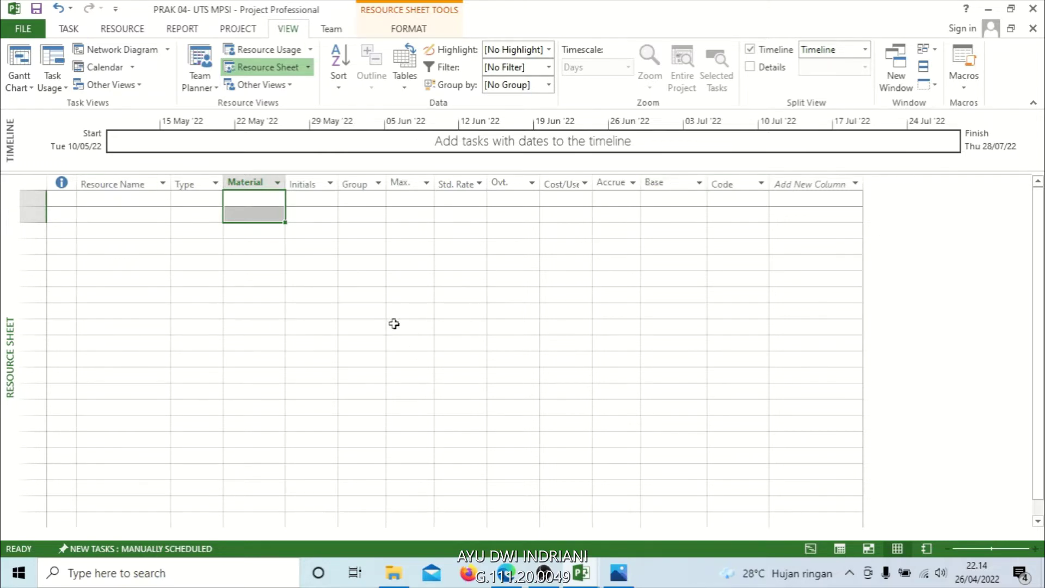
# Examine the empty resource table's columns one by one, from Resource Name and Type through Base and Code
pyautogui.click(154, 243)
pyautogui.click(122, 205)
pyautogui.click(219, 214)
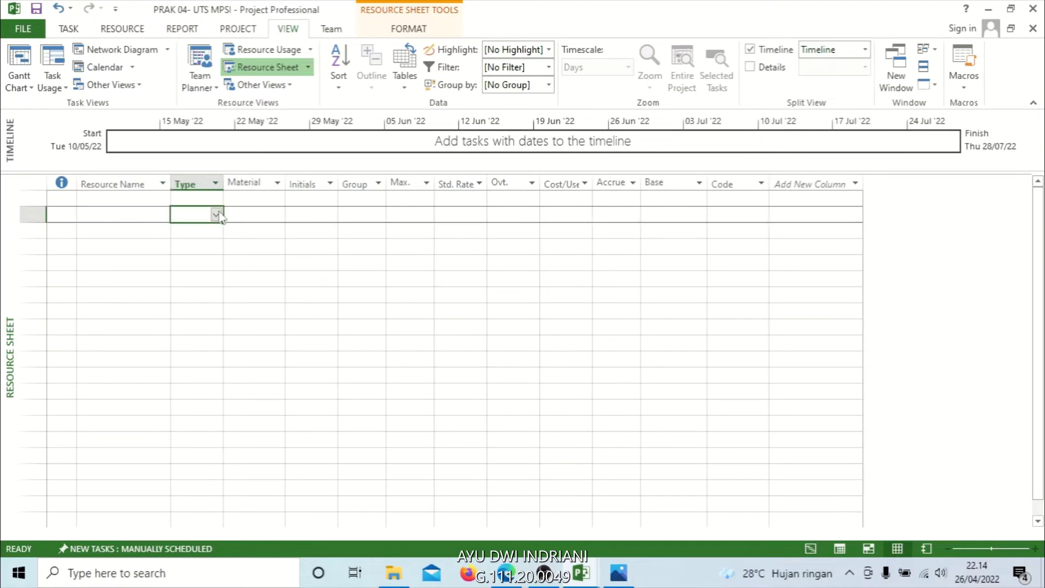
pyautogui.click(201, 198)
pyautogui.click(259, 199)
pyautogui.click(320, 201)
pyautogui.click(369, 201)
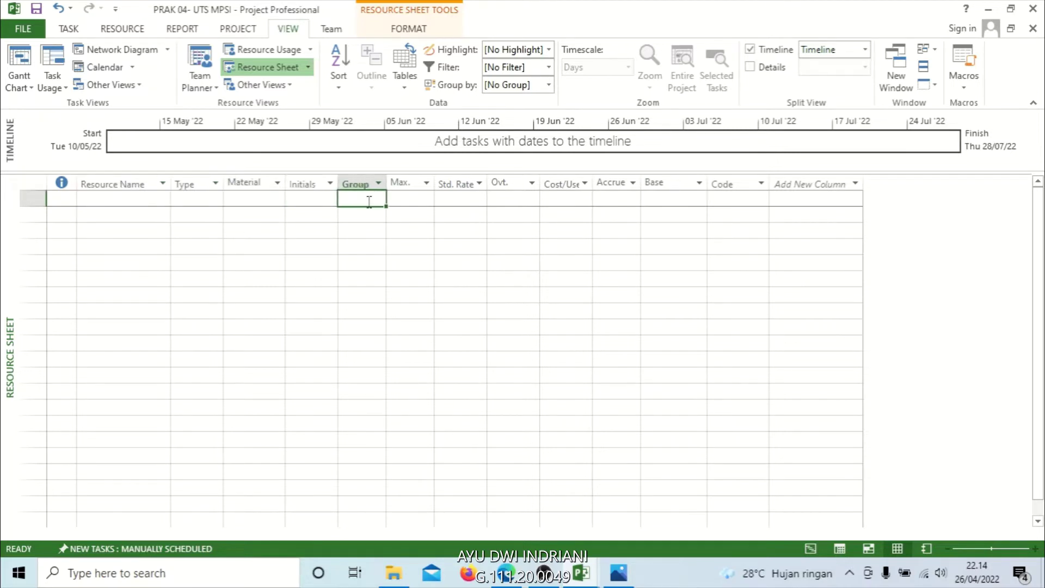
pyautogui.click(420, 200)
pyautogui.click(126, 200)
pyautogui.click(188, 200)
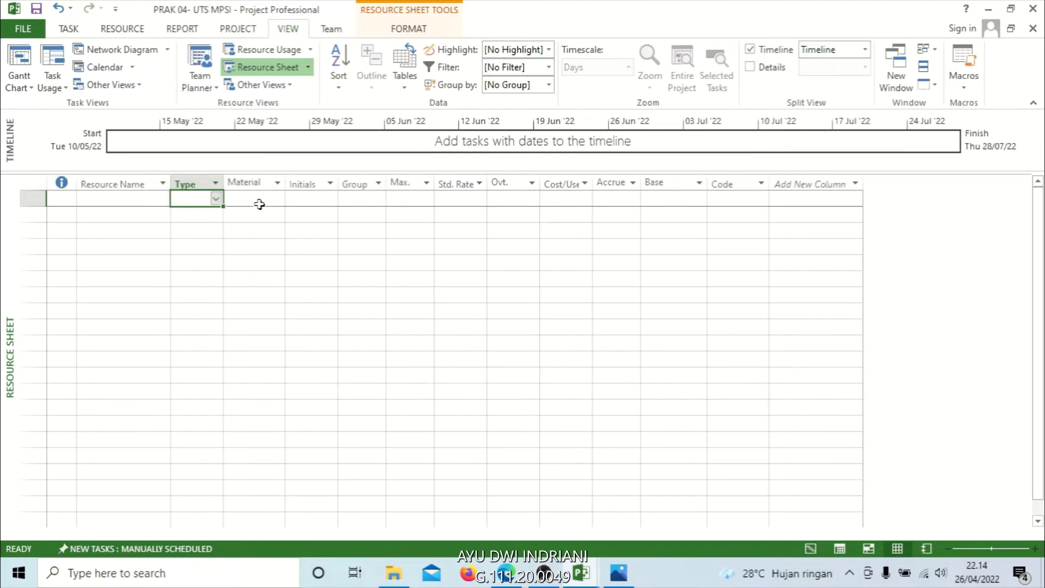
pyautogui.click(262, 204)
pyautogui.click(315, 209)
pyautogui.click(374, 204)
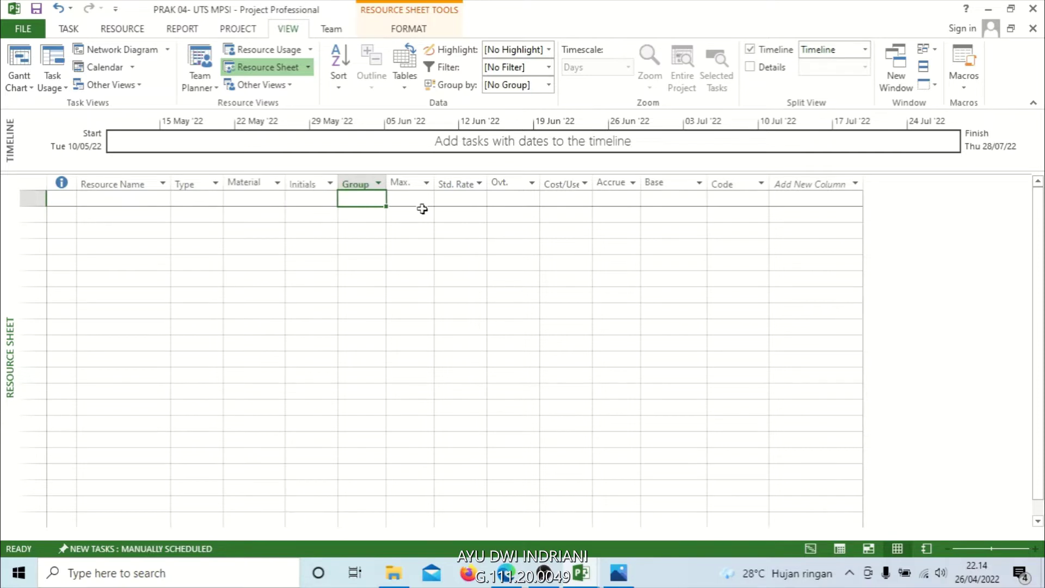
pyautogui.click(423, 210)
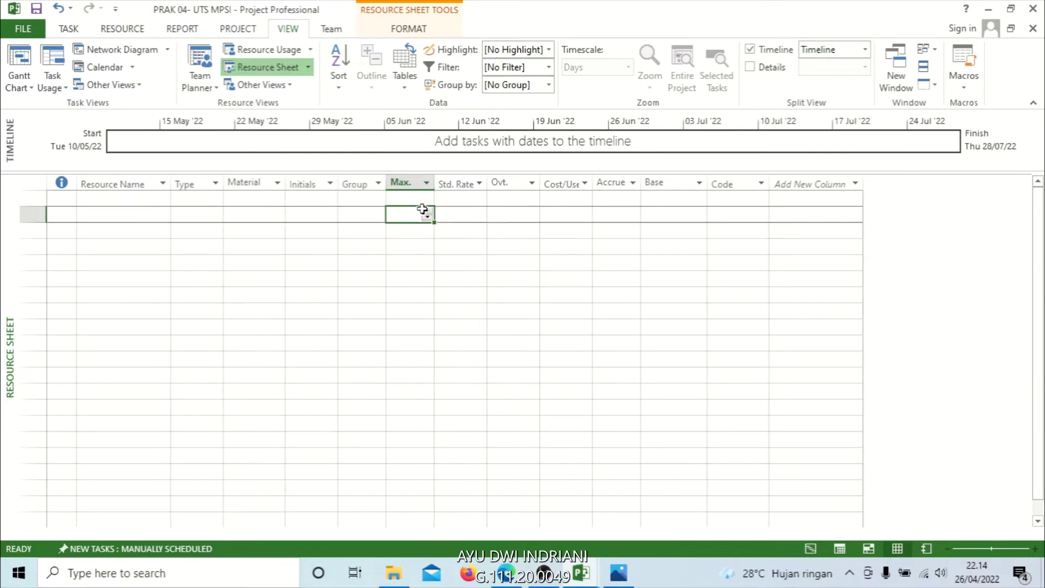
pyautogui.click(458, 201)
pyautogui.click(516, 200)
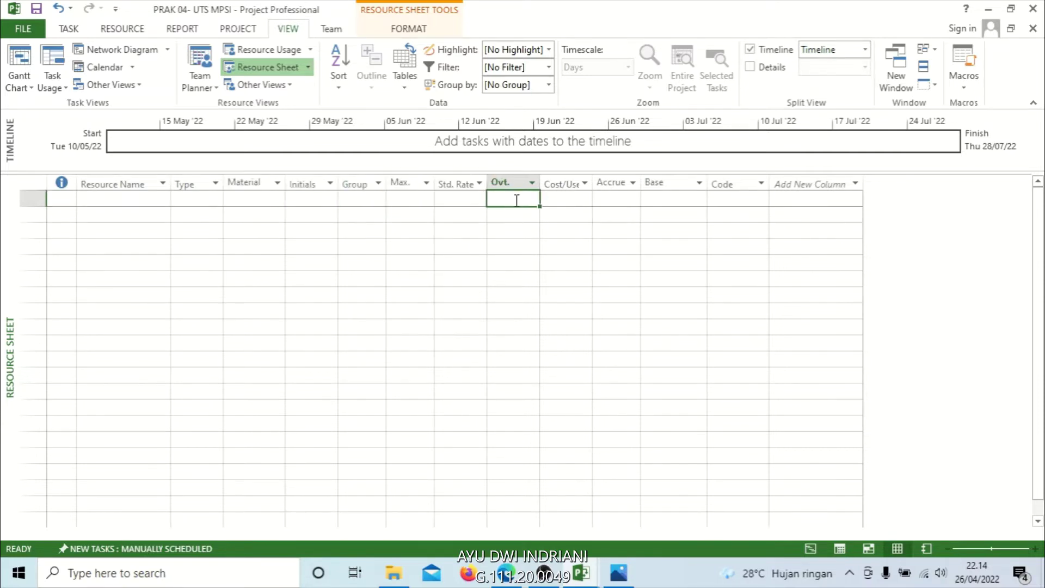
pyautogui.click(573, 204)
pyautogui.click(624, 203)
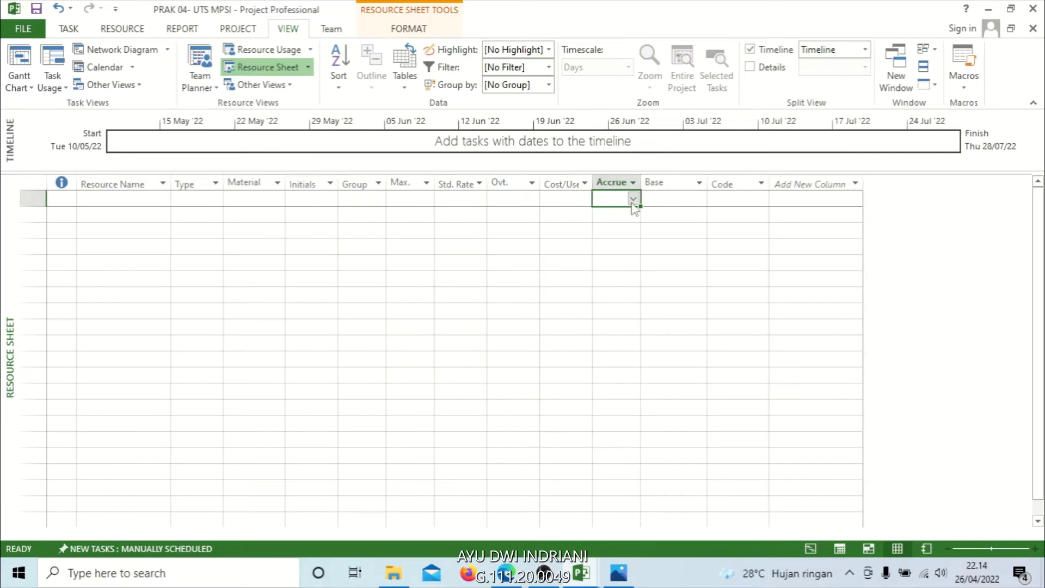
pyautogui.click(684, 198)
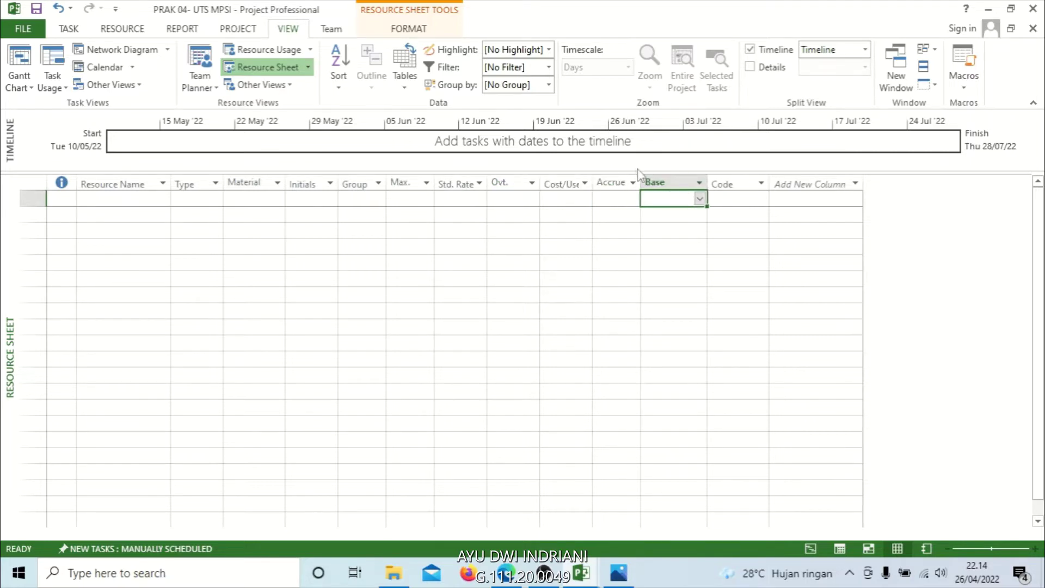
pyautogui.click(751, 201)
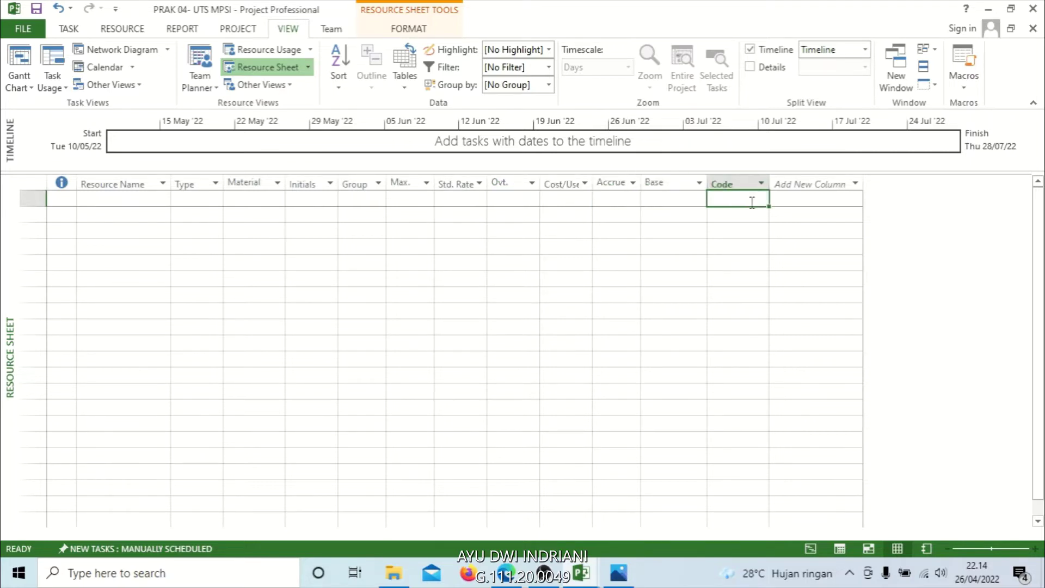
pyautogui.click(800, 200)
pyautogui.click(469, 229)
pyautogui.click(212, 219)
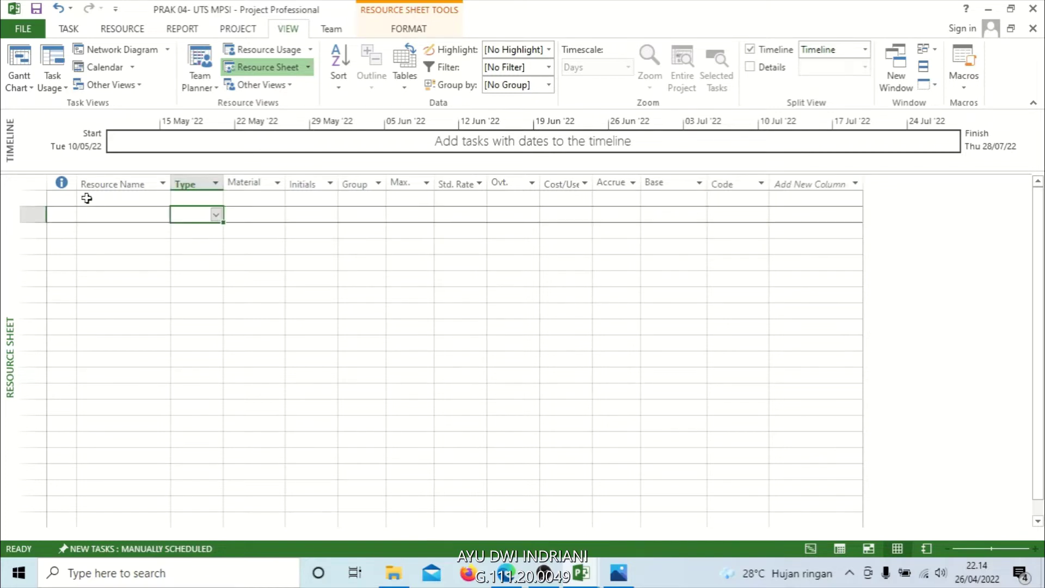
# Add a resource named Mandor in the first row of the resource table
pyautogui.click(86, 198)
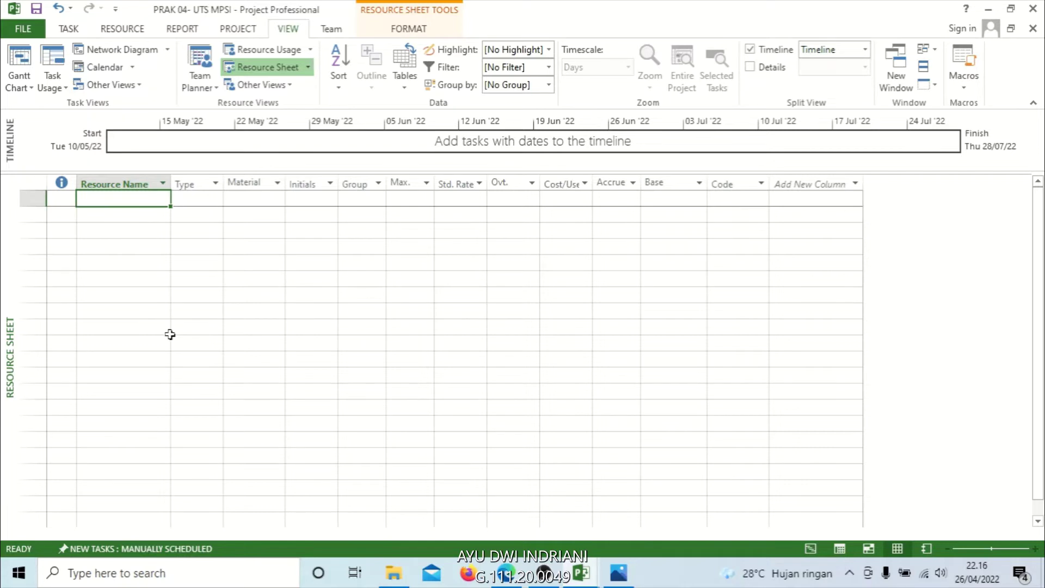
pyautogui.click(94, 198)
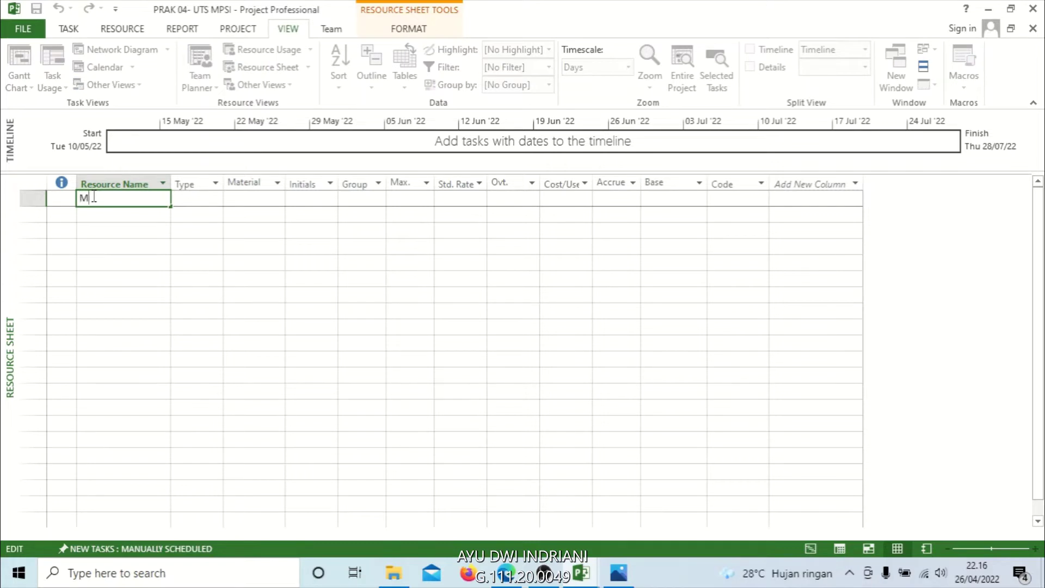
pyautogui.press('alt')
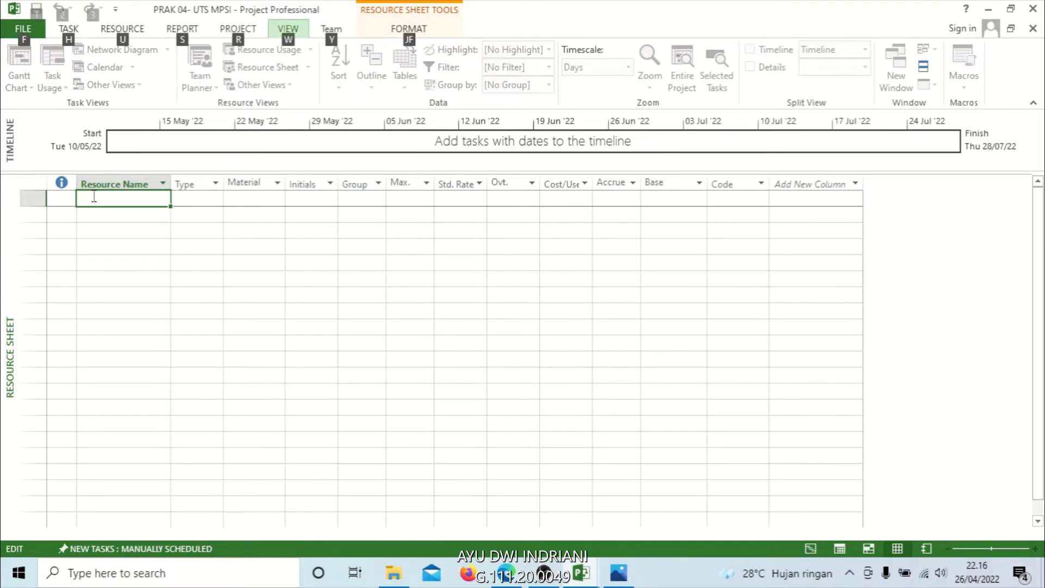
pyautogui.write('M')
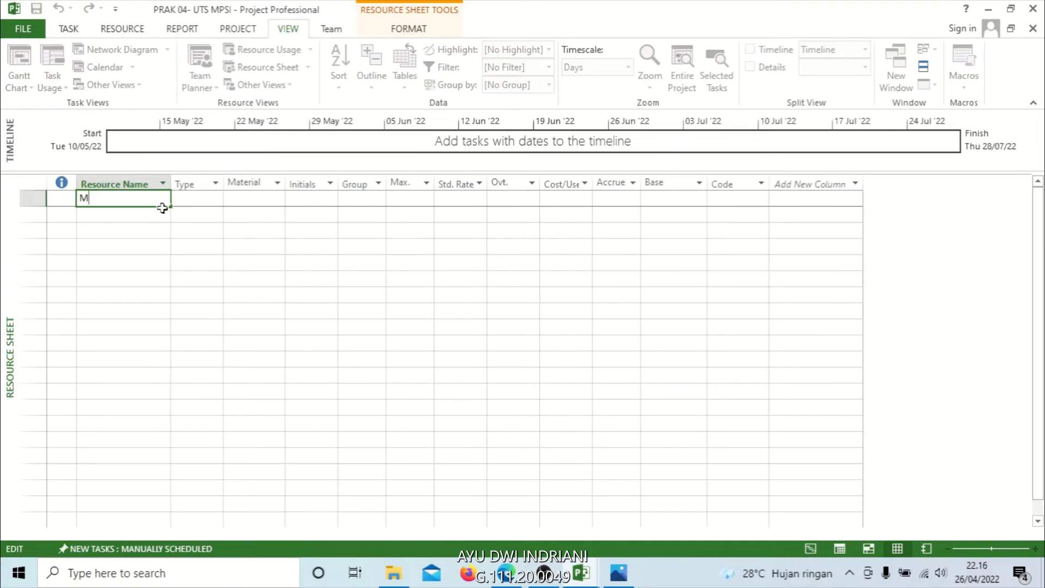
pyautogui.write('andor')
pyautogui.click(215, 203)
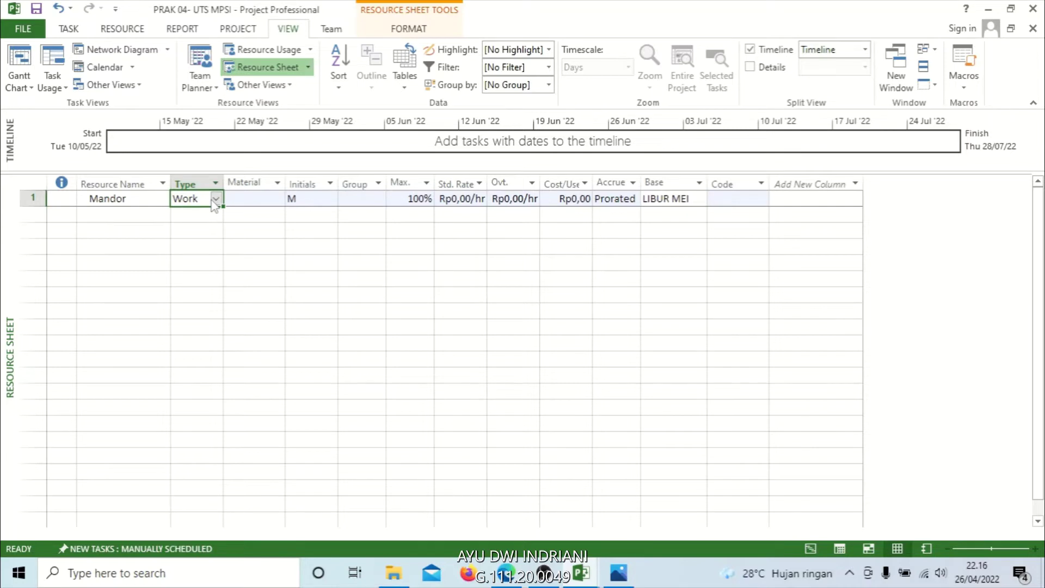
pyautogui.click(305, 198)
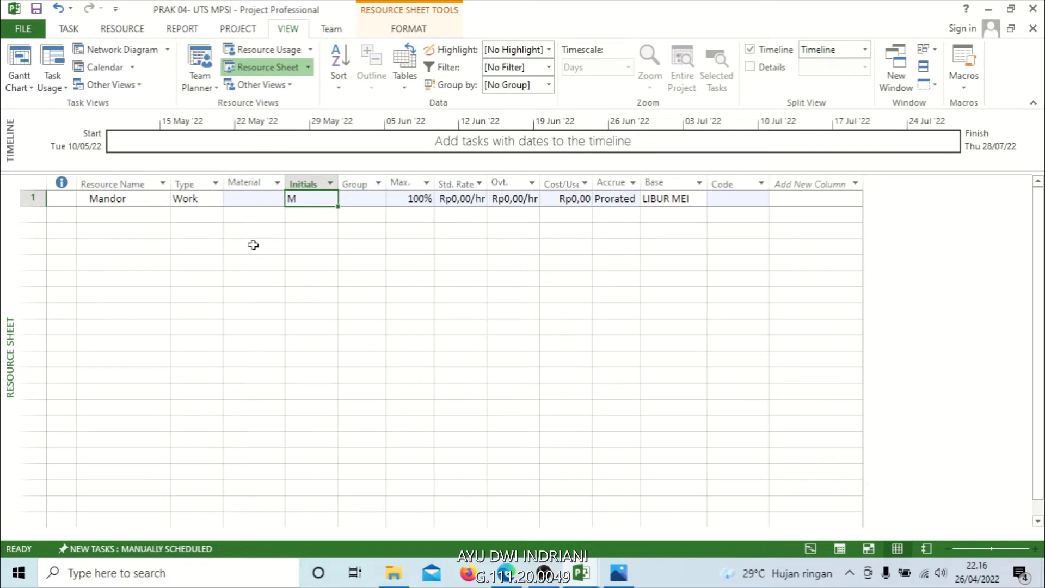
# Choose Work as the resource type for Mandor
pyautogui.click(115, 199)
pyautogui.click(201, 204)
pyautogui.click(155, 218)
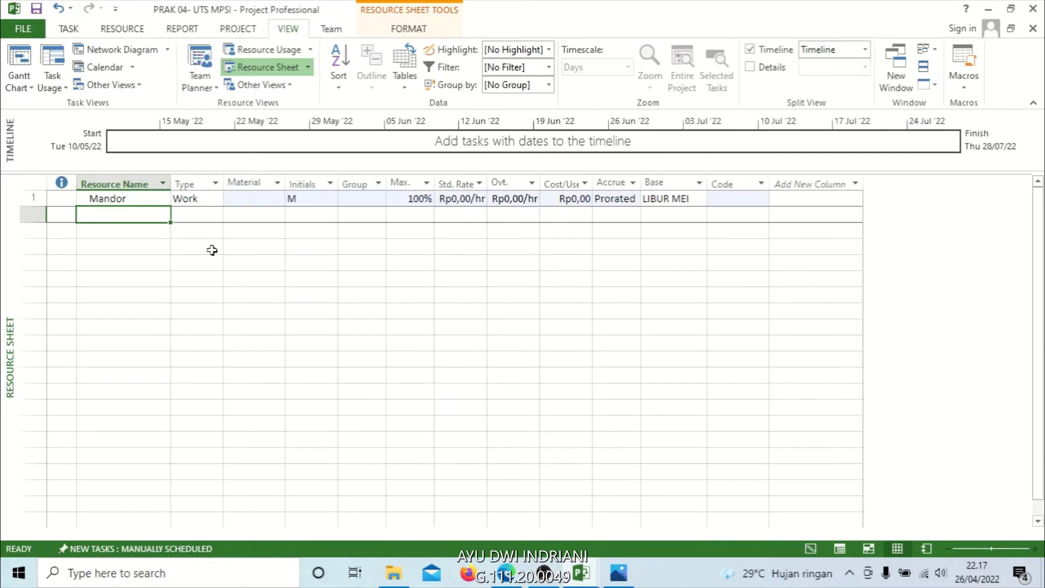
pyautogui.click(203, 199)
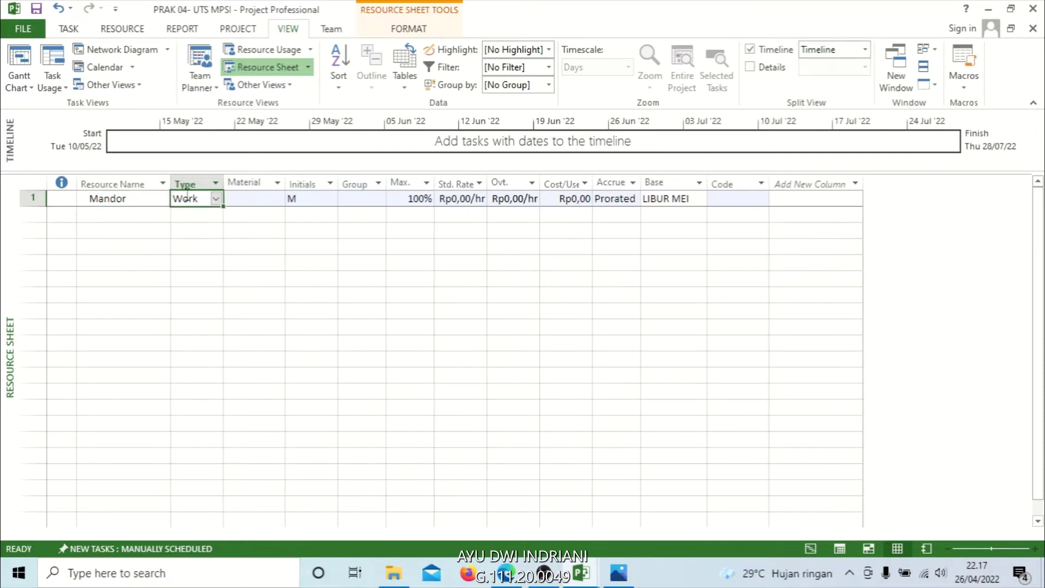
pyautogui.click(216, 198)
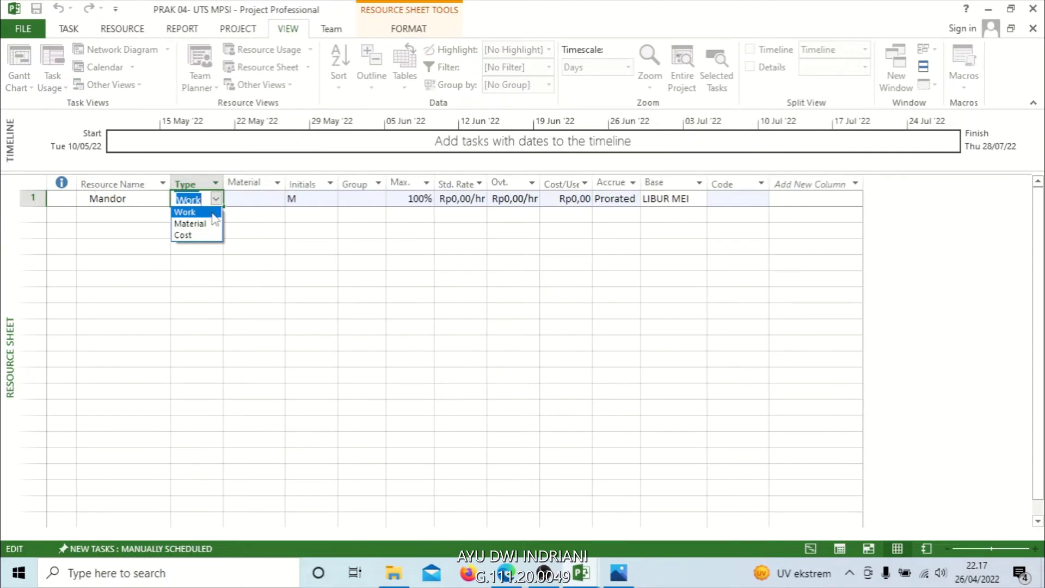
pyautogui.click(212, 214)
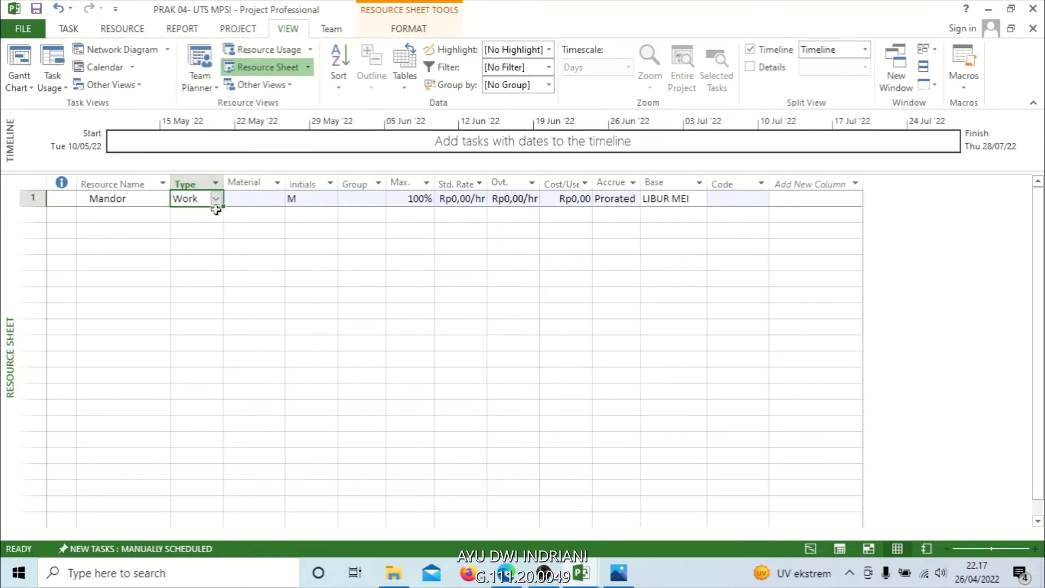
pyautogui.click(241, 227)
pyautogui.click(268, 261)
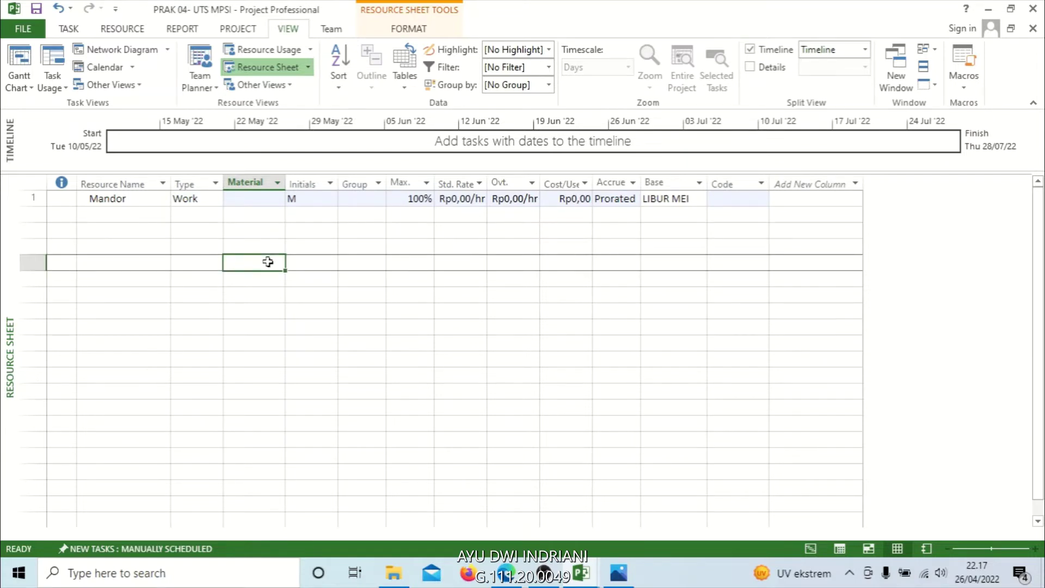
# Examine Mandor's available resource types and its Material, Initials and Group fields
pyautogui.click(203, 212)
pyautogui.click(190, 201)
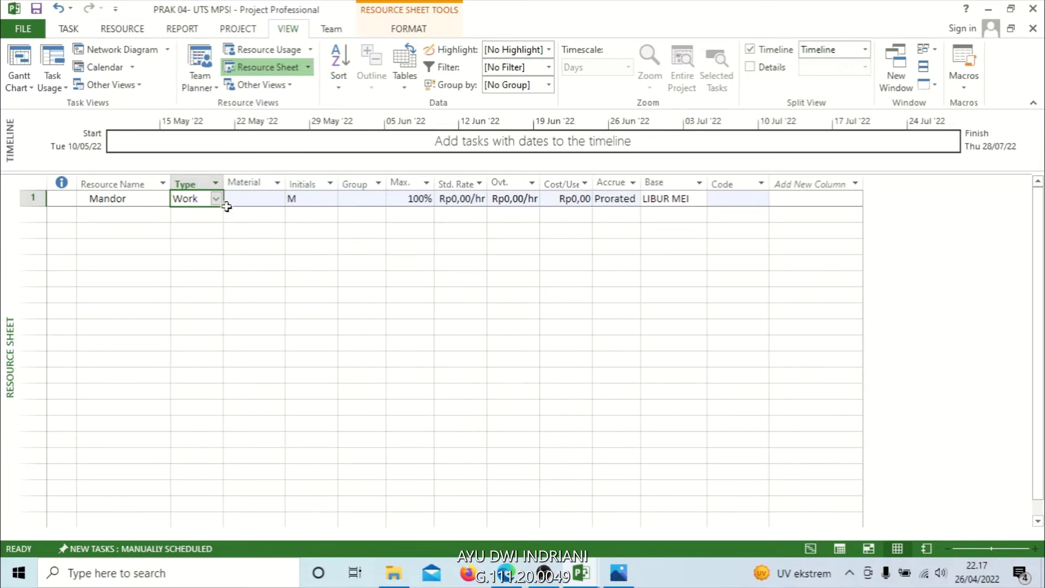
pyautogui.click(216, 199)
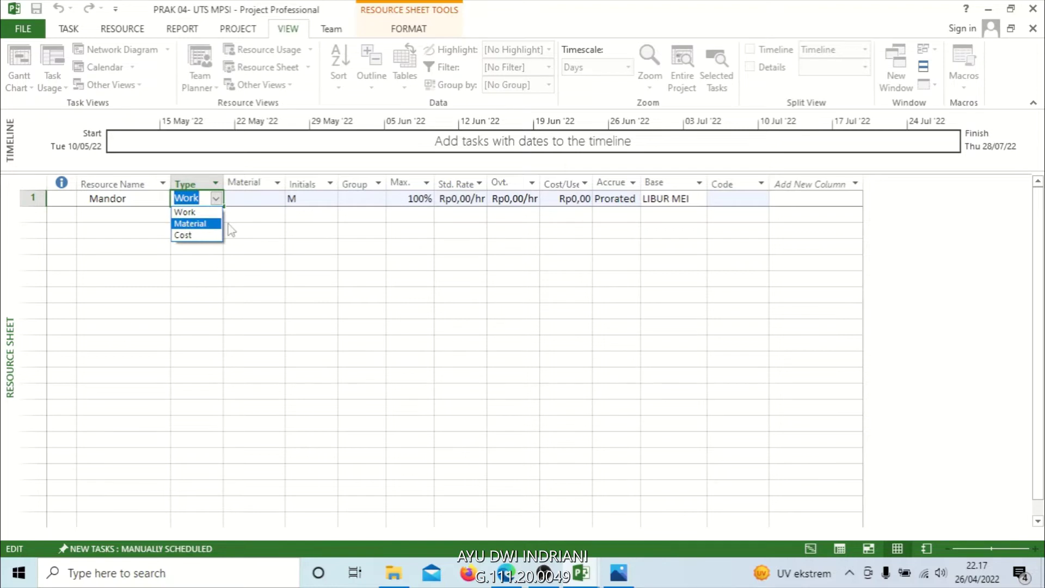
pyautogui.click(269, 228)
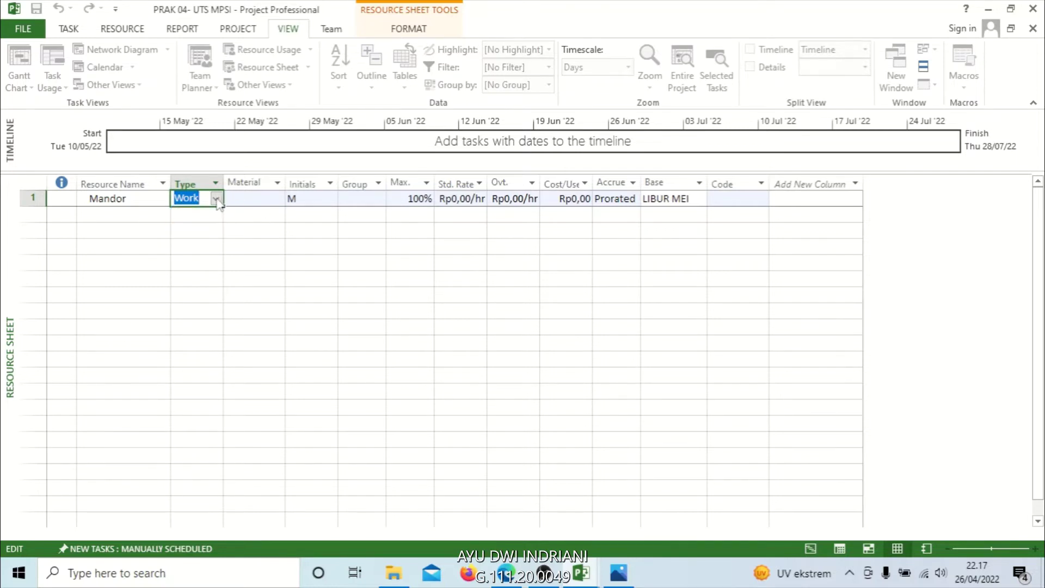
pyautogui.click(245, 182)
pyautogui.click(277, 183)
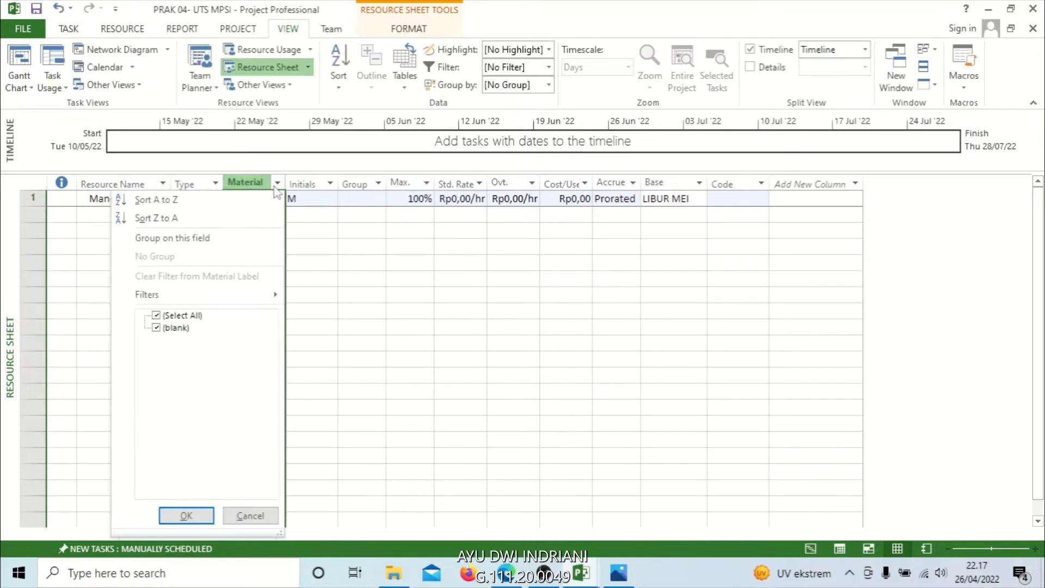
pyautogui.click(311, 212)
pyautogui.click(317, 216)
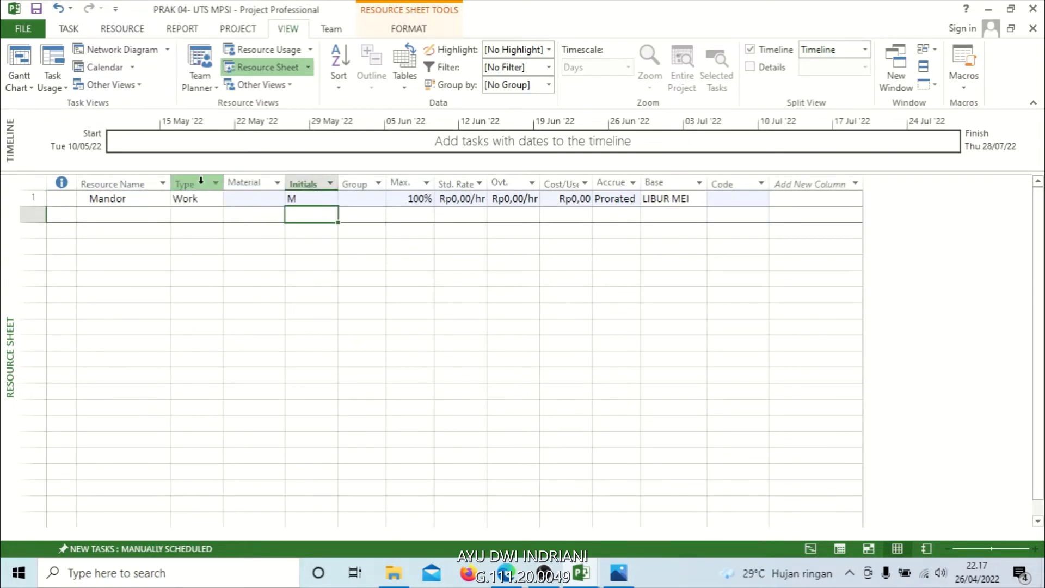
pyautogui.click(279, 200)
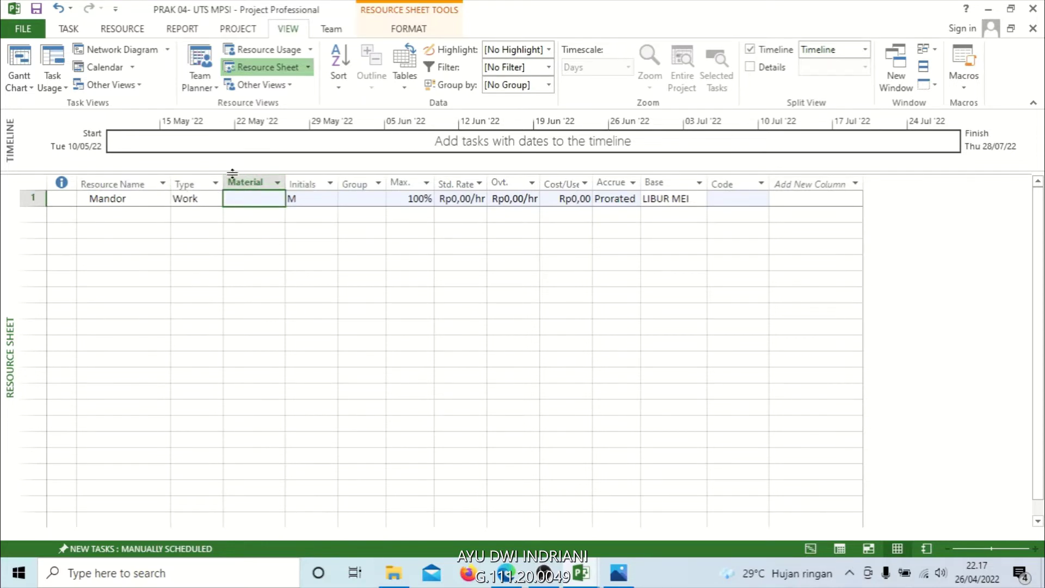
pyautogui.click(321, 212)
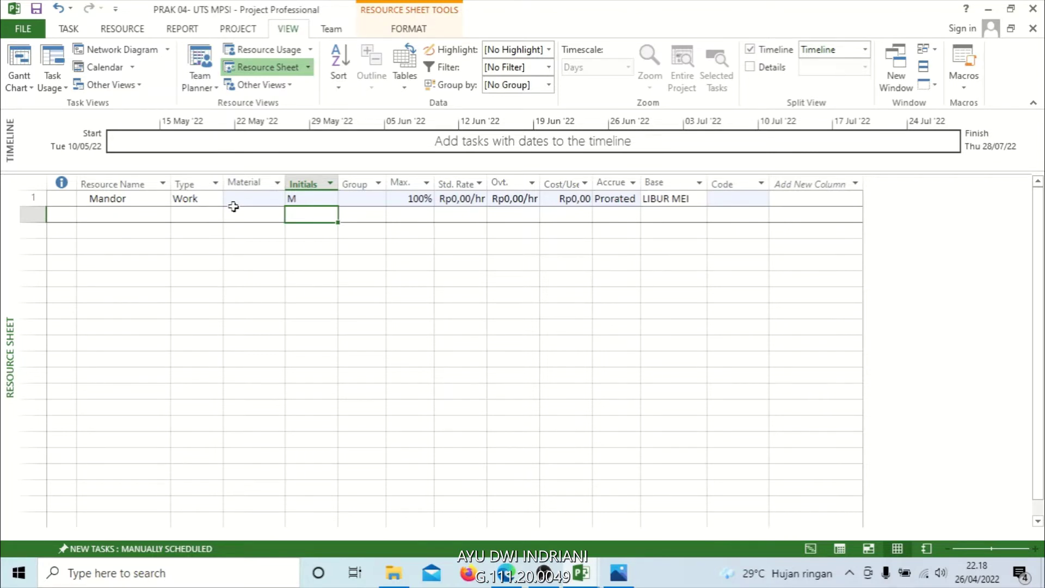
pyautogui.click(248, 214)
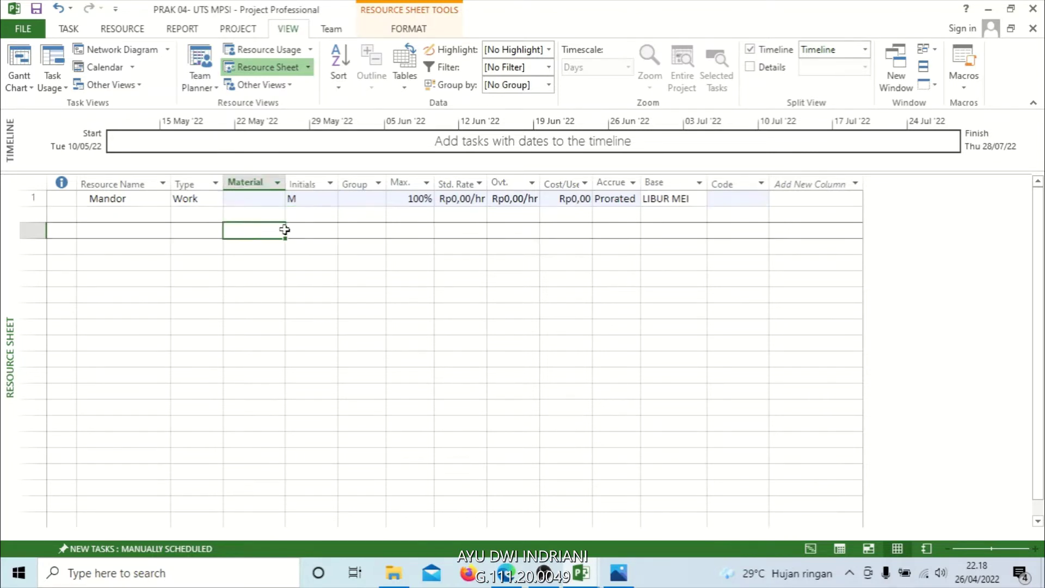
pyautogui.click(300, 200)
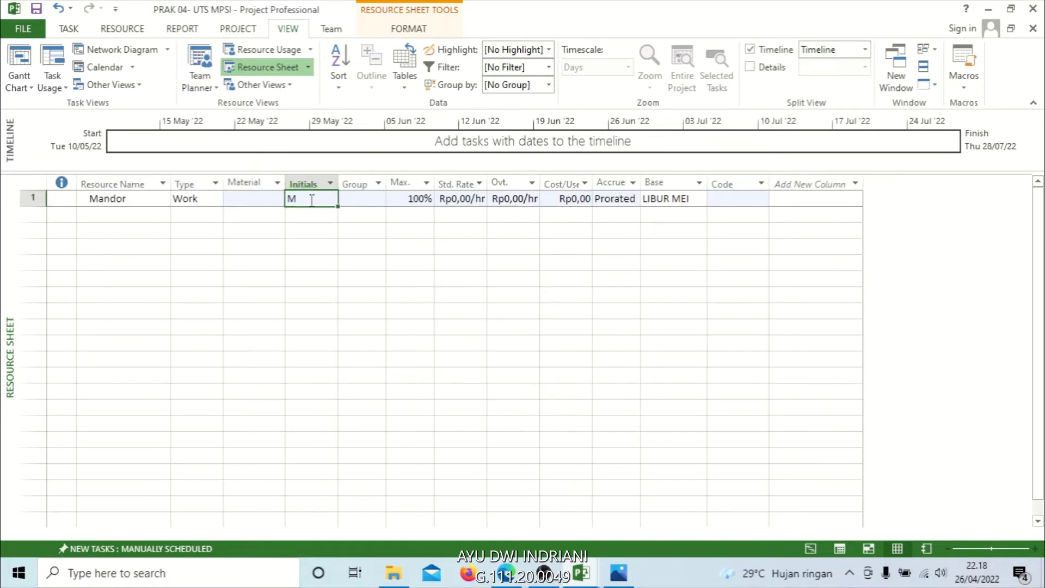
pyautogui.click(309, 198)
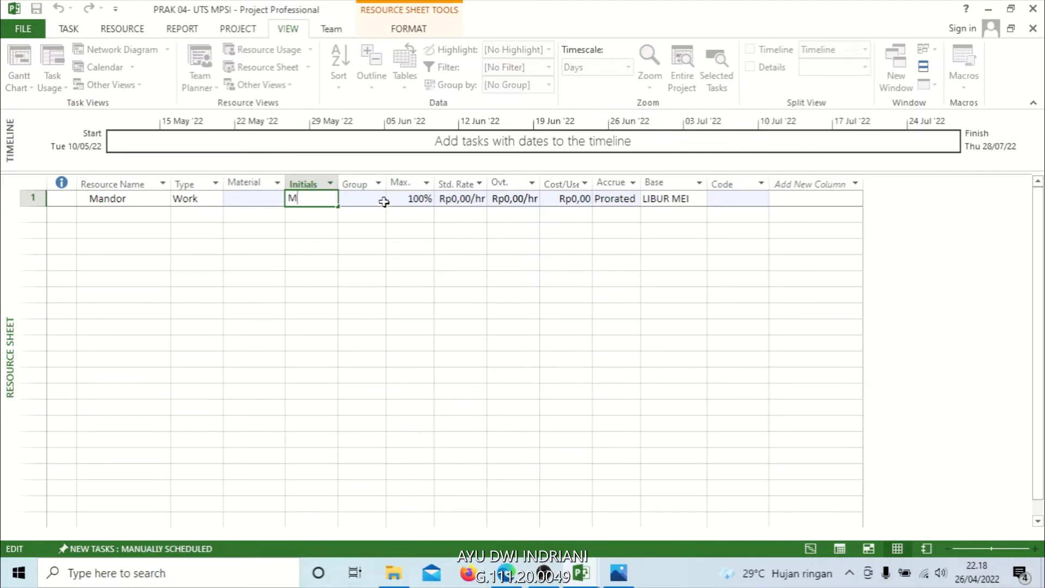
pyautogui.click(364, 199)
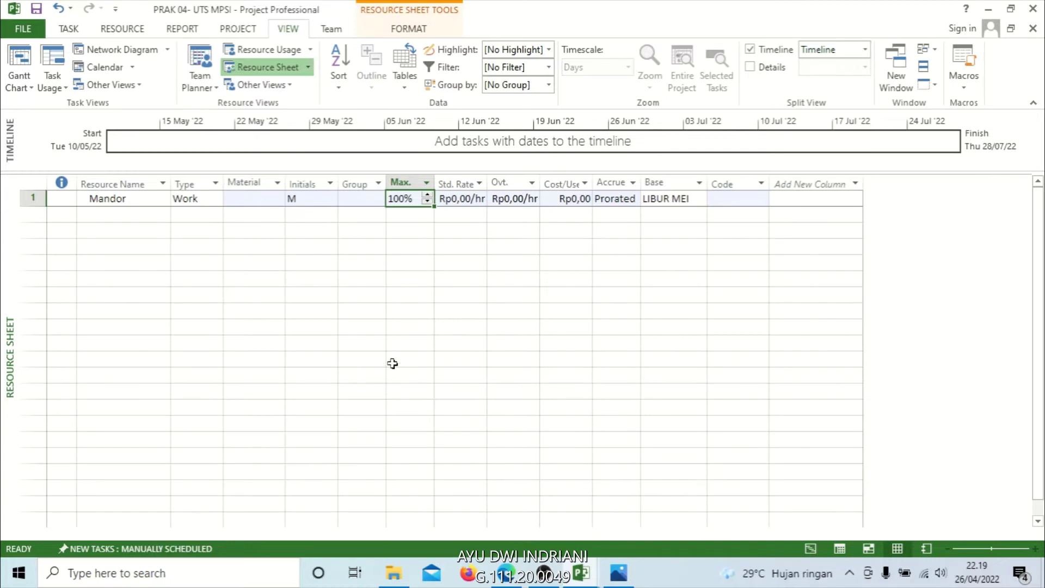
# Raise Mandor's maximum units to 500%
pyautogui.click(429, 197)
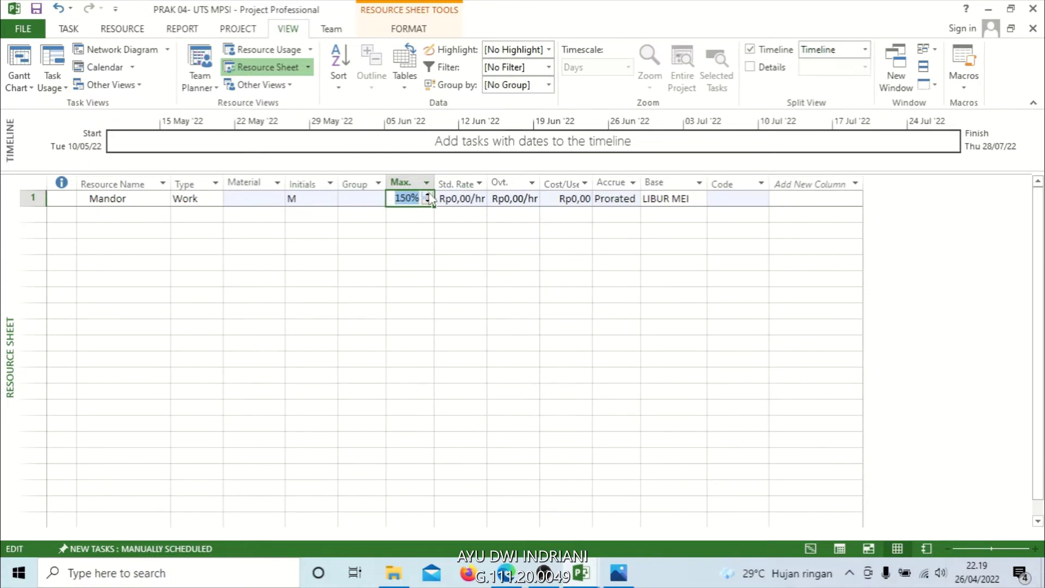
pyautogui.click(429, 197)
pyautogui.click(429, 197)
pyautogui.click(429, 197)
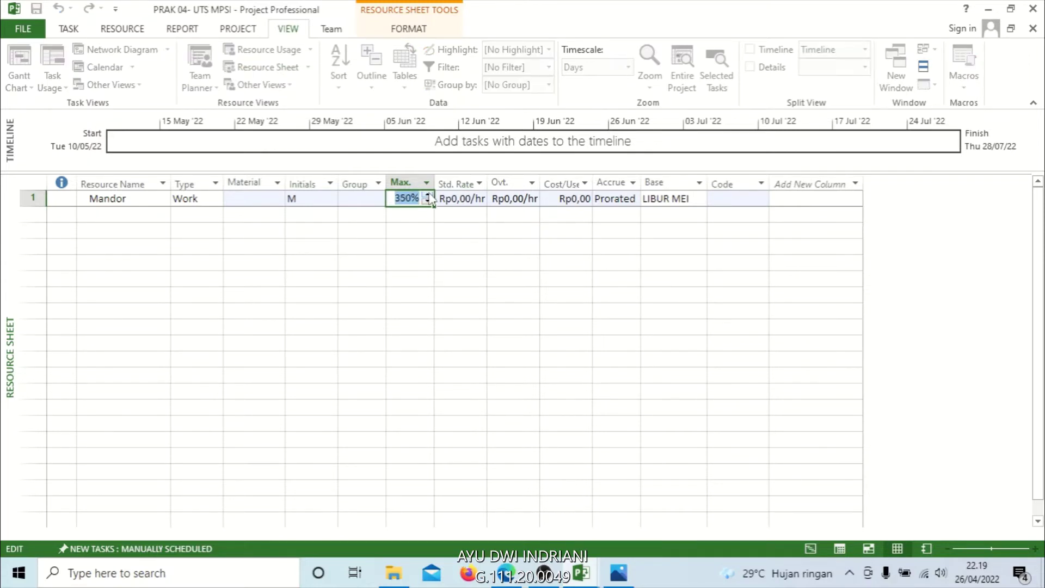
pyautogui.click(429, 196)
pyautogui.click(429, 197)
pyautogui.click(429, 197)
pyautogui.click(427, 217)
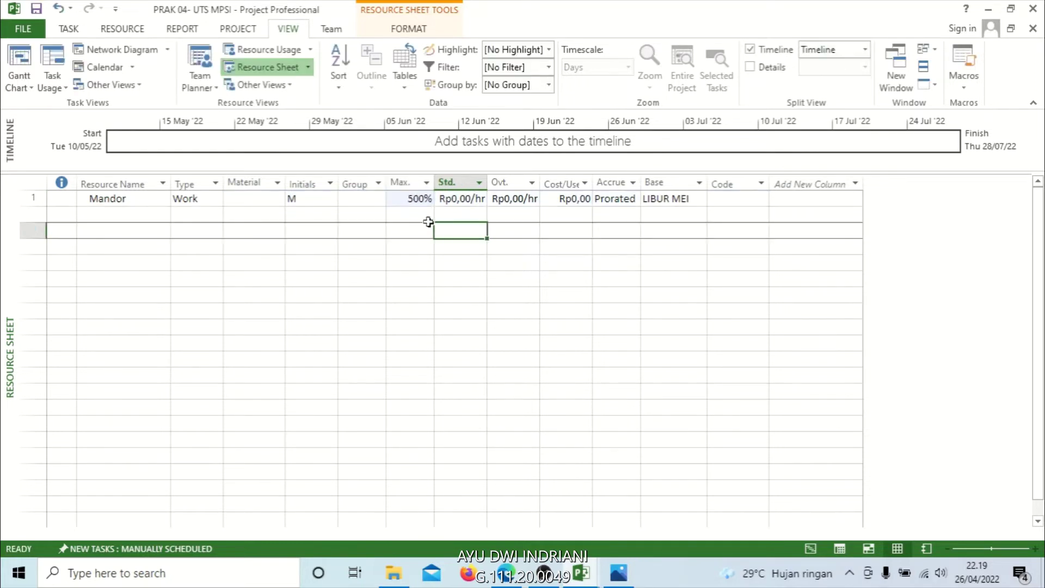
# Examine the maximum units, standard rate and overtime rate fields for Mandor
pyautogui.click(419, 198)
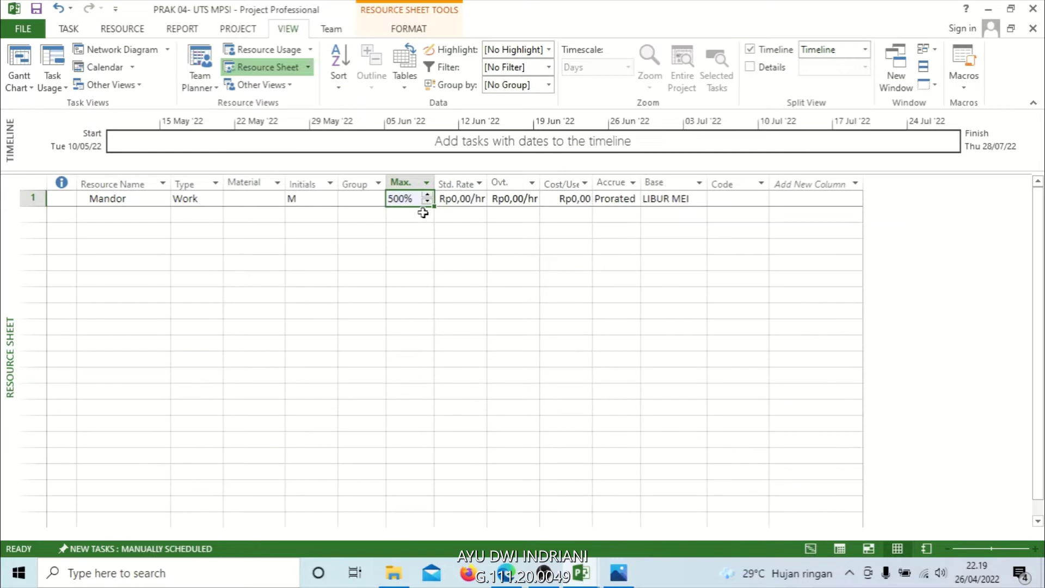
pyautogui.click(458, 216)
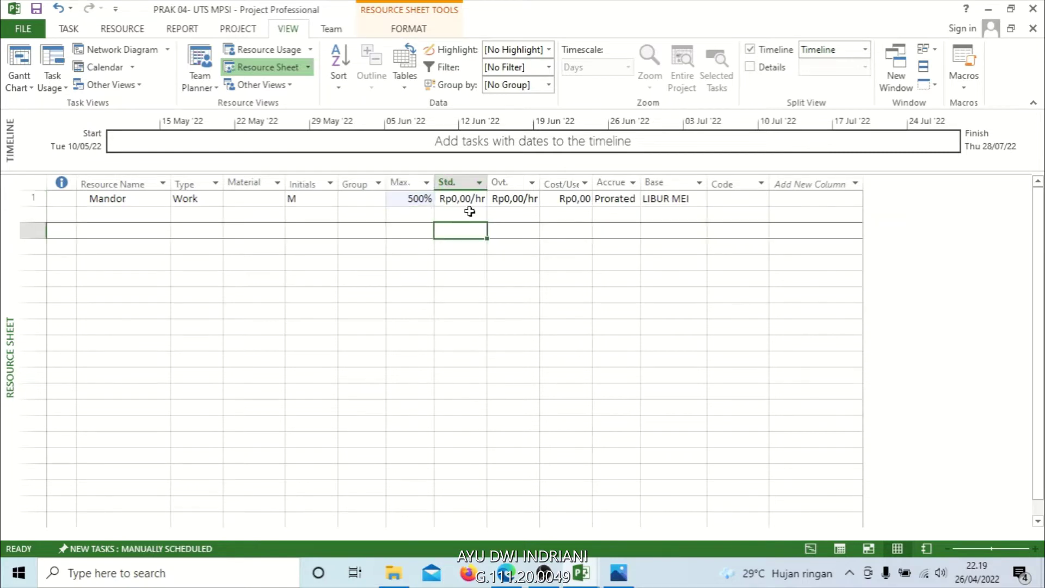
pyautogui.click(511, 233)
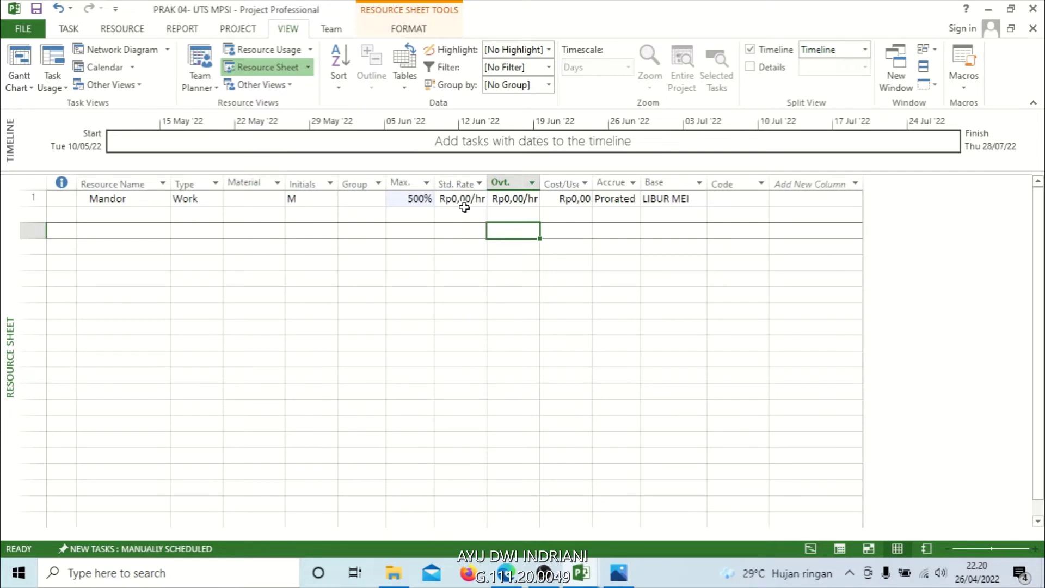
pyautogui.click(457, 213)
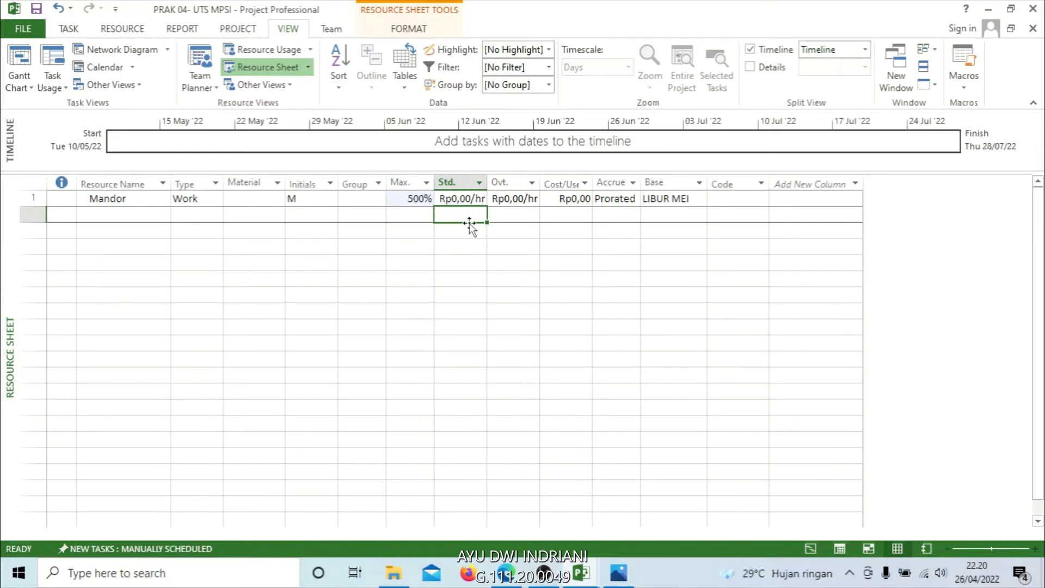
pyautogui.click(524, 218)
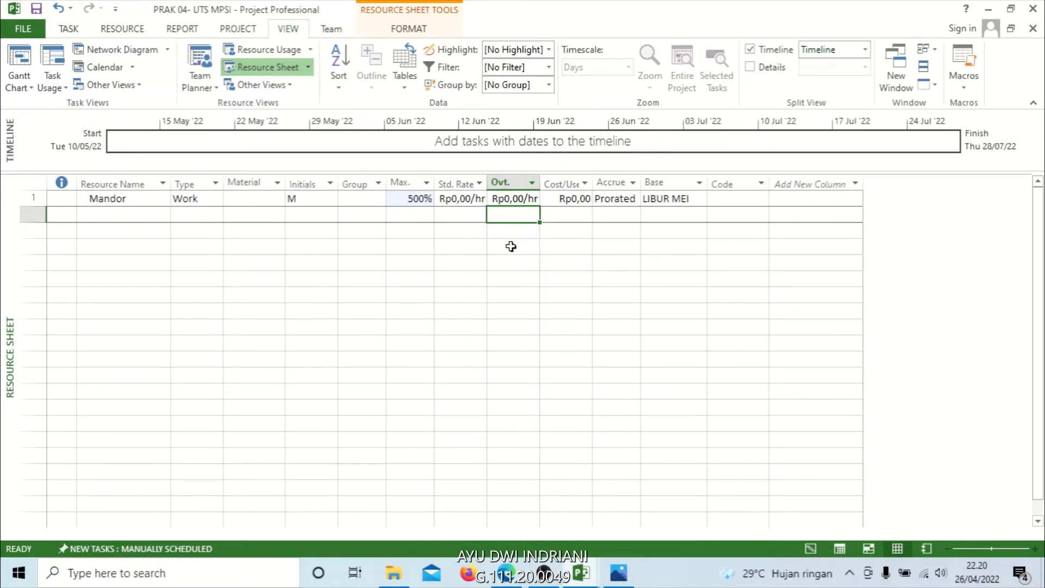
pyautogui.click(511, 199)
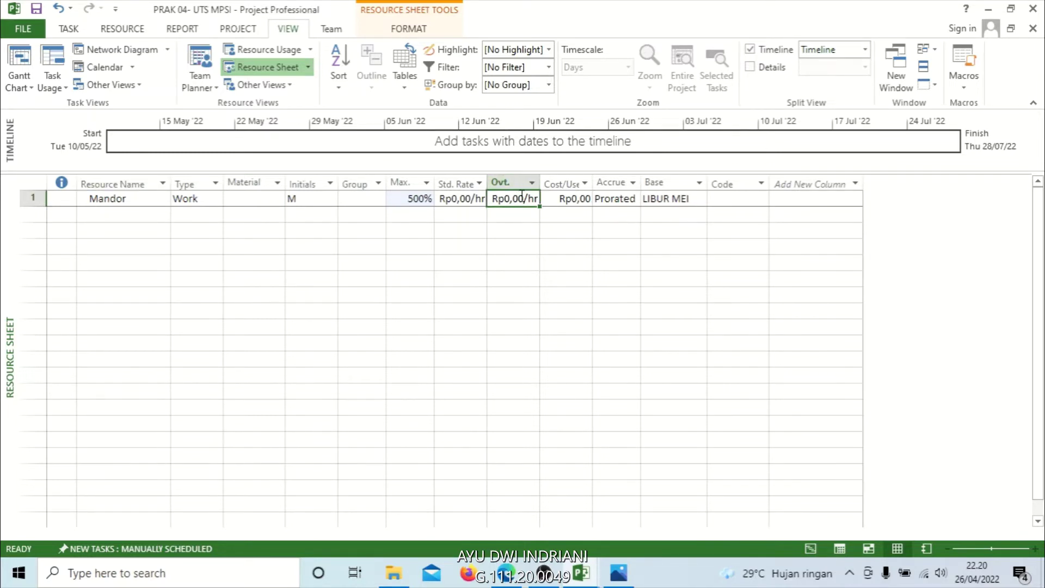
pyautogui.click(509, 200)
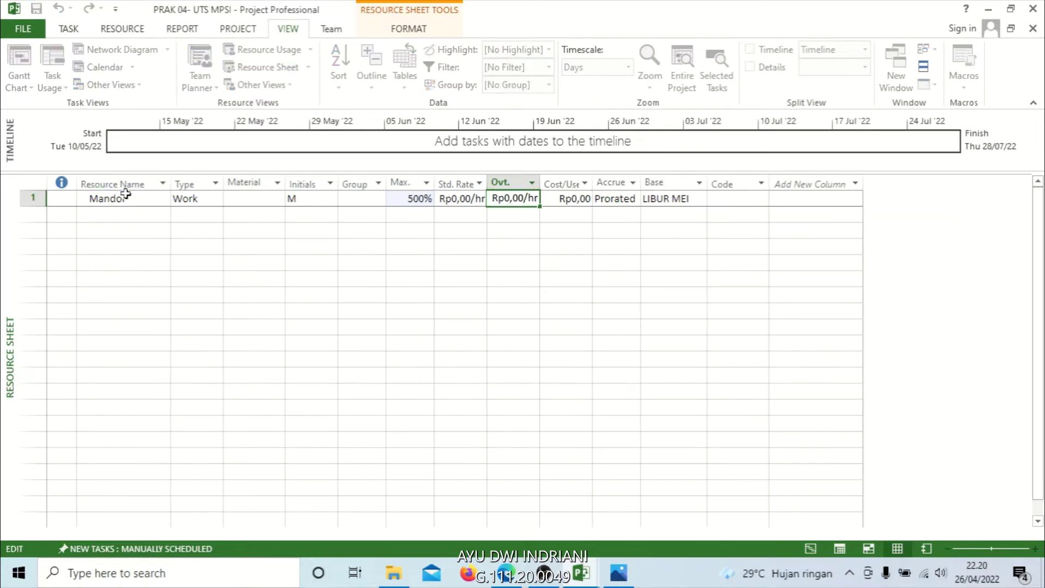
pyautogui.click(522, 218)
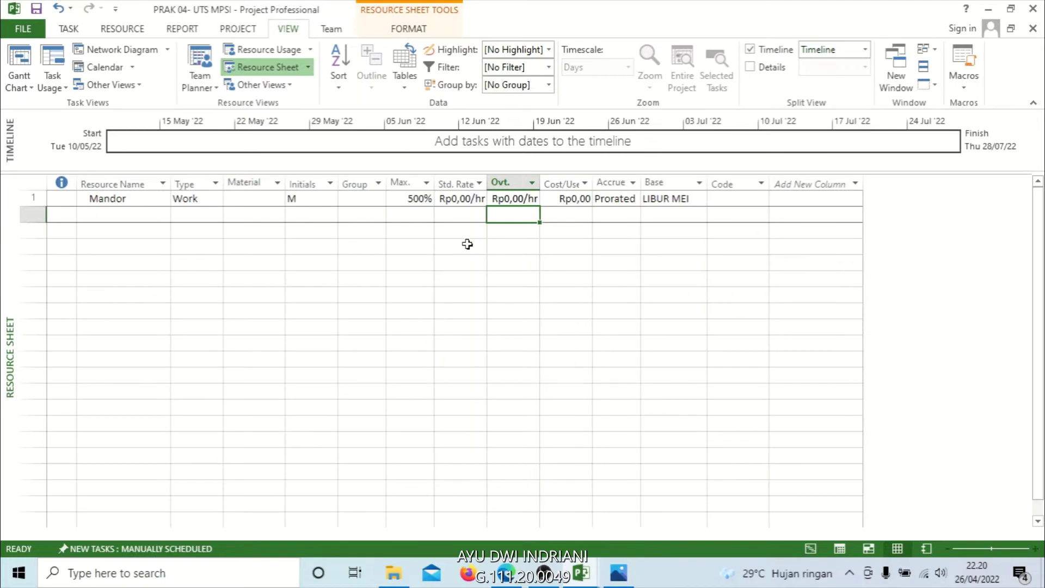
# Set Mandor's standard rate to Rp300.000,00/hr and widen the Std. Rate column to fit its contents
pyautogui.click(461, 198)
pyautogui.click(470, 199)
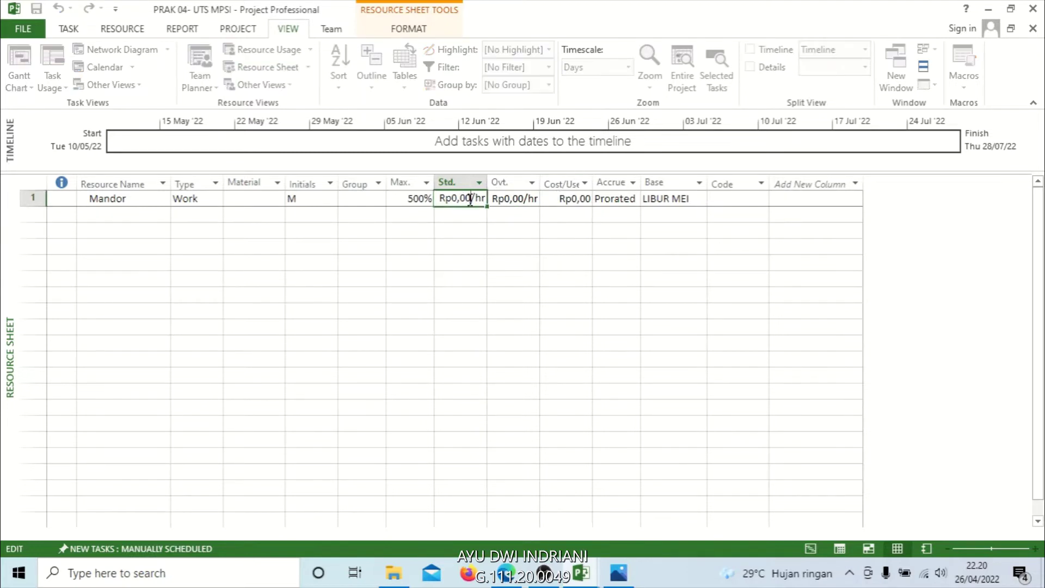
pyautogui.press('BackSpace')
pyautogui.press('BackSpace')
pyautogui.press('BackSpace')
pyautogui.press('BackSpace')
pyautogui.write('300000')
pyautogui.press('Tab')
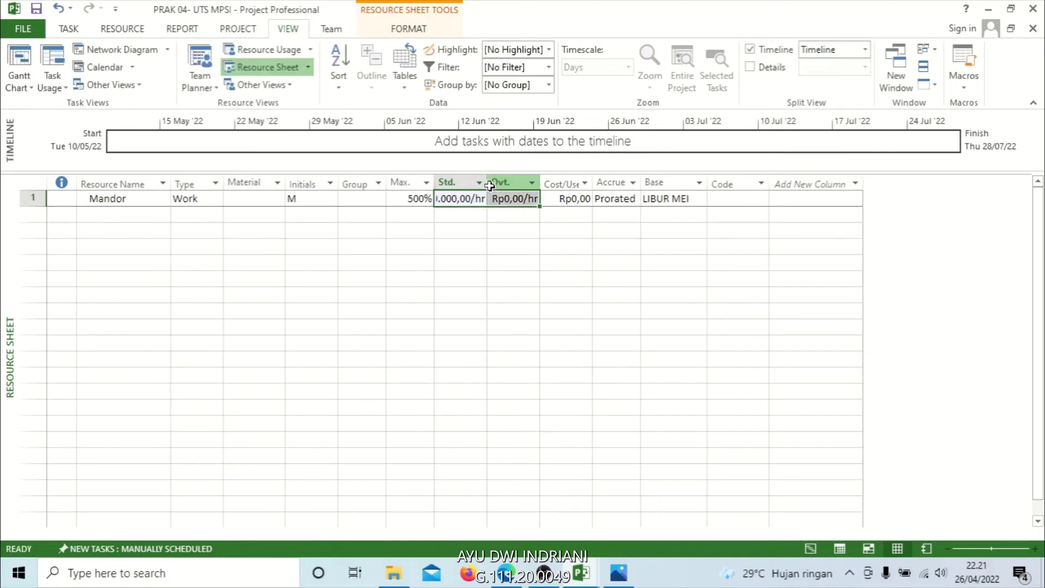
pyautogui.doubleClick(485, 183)
# Open Mandor's resource information and examine the standard, overtime and per-use rates in its default cost rate table
pyautogui.click(533, 197)
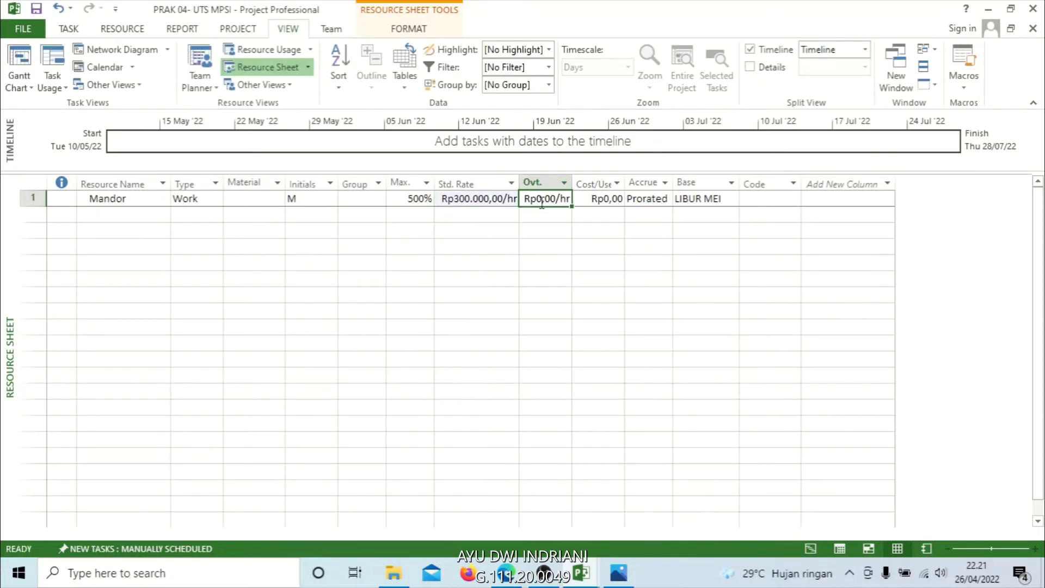
pyautogui.doubleClick(550, 199)
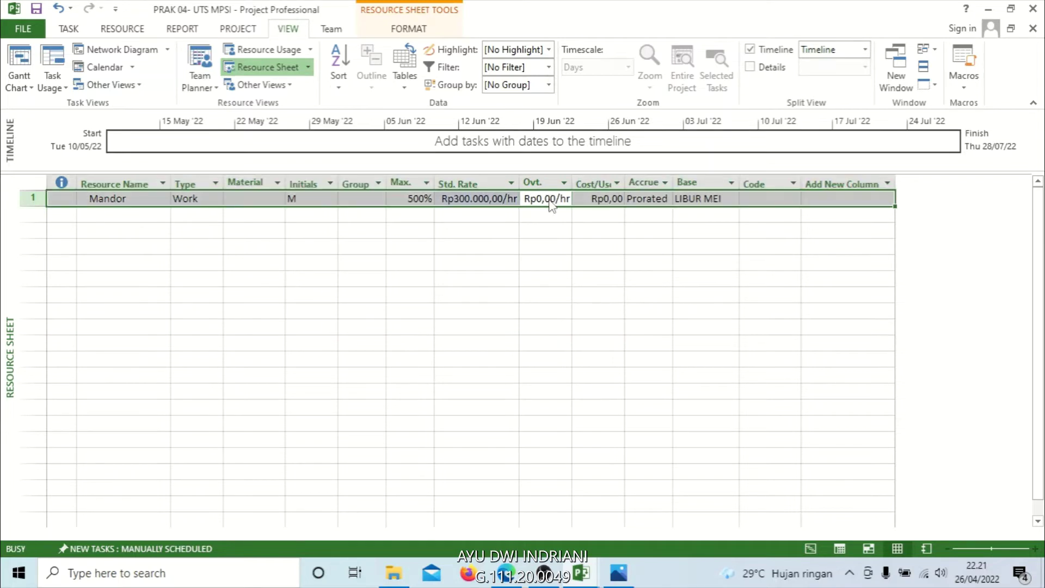
pyautogui.click(735, 119)
pyautogui.click(549, 199)
pyautogui.doubleClick(550, 199)
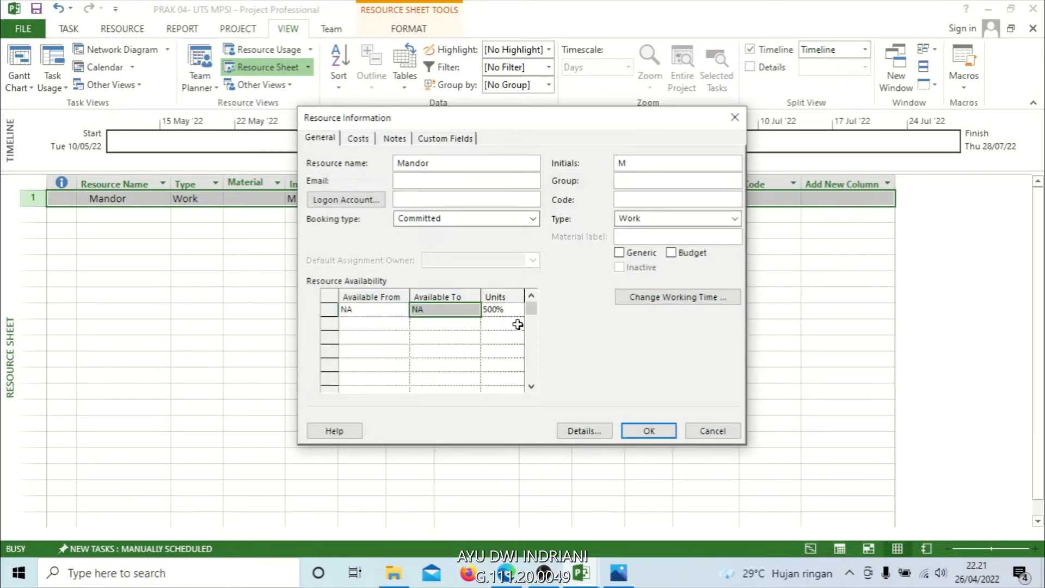
pyautogui.click(372, 139)
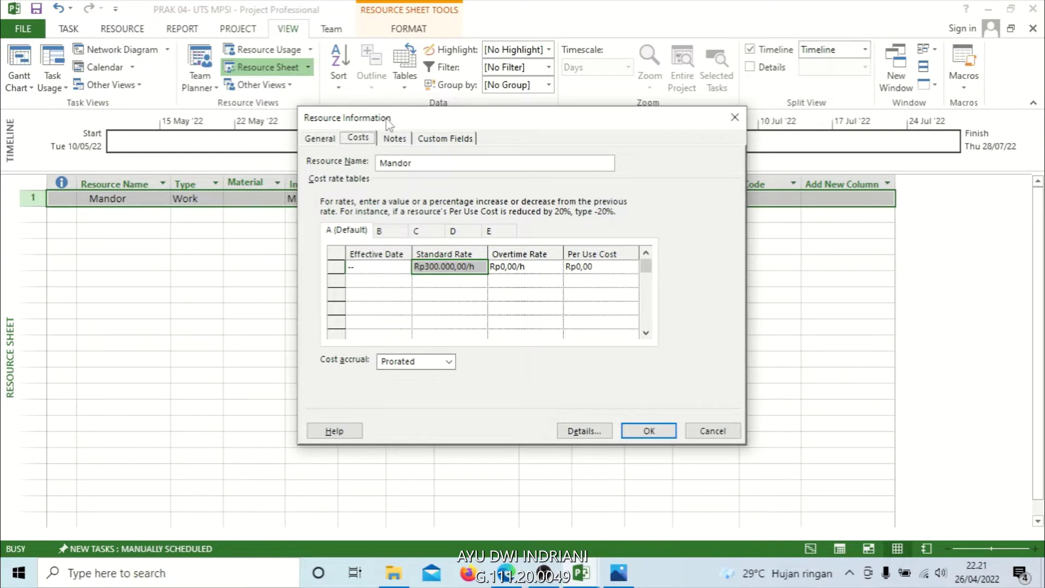
pyautogui.moveTo(384, 117); pyautogui.dragTo(332, 275)
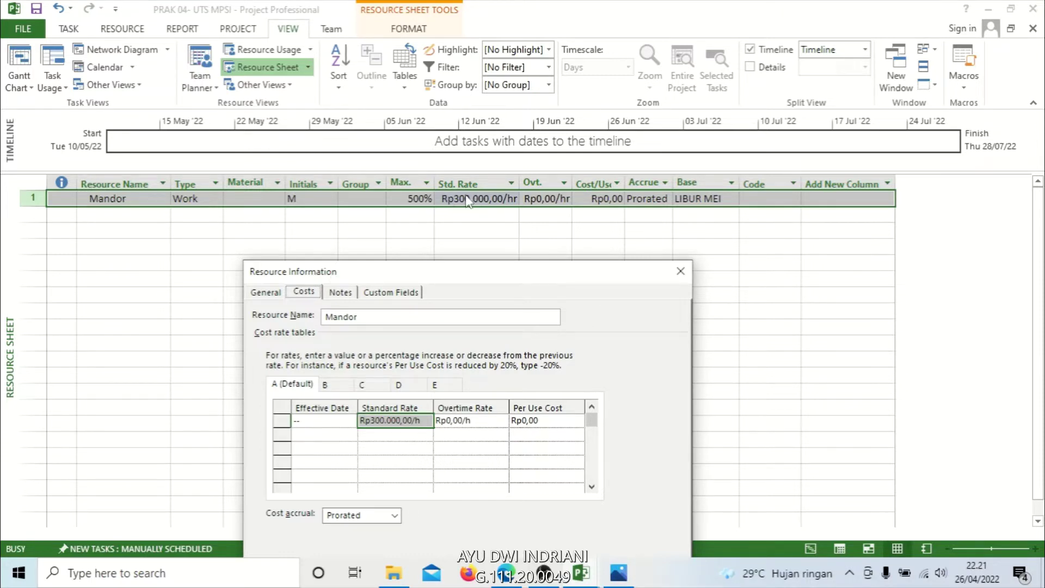
pyautogui.moveTo(471, 282); pyautogui.dragTo(523, 174)
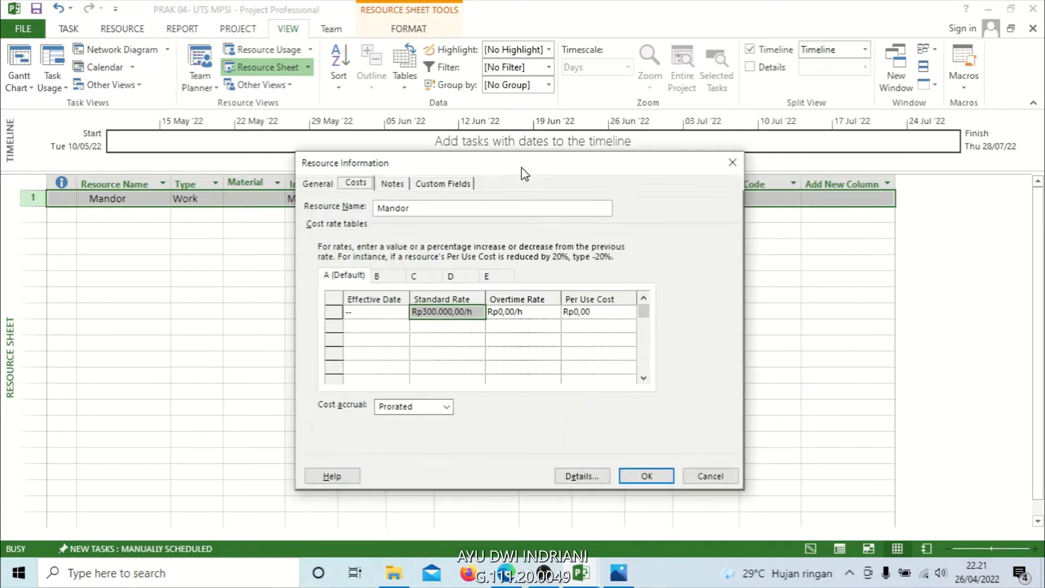
# Set Mandor's overtime rate to Rp300.000,00/h in the default cost rate table
pyautogui.click(320, 183)
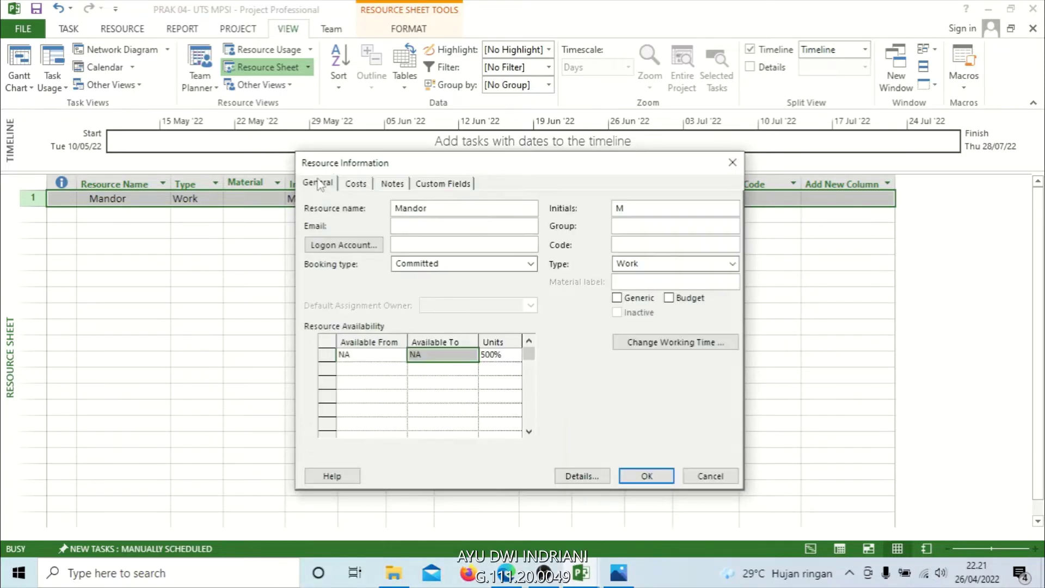
pyautogui.click(353, 185)
pyautogui.click(374, 310)
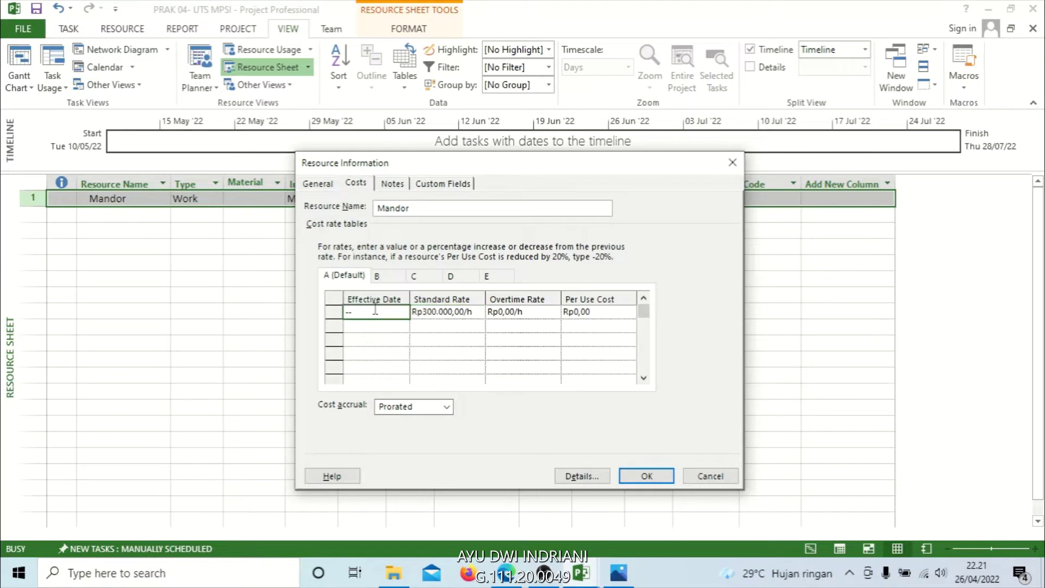
pyautogui.click(426, 321)
pyautogui.click(448, 314)
pyautogui.click(506, 314)
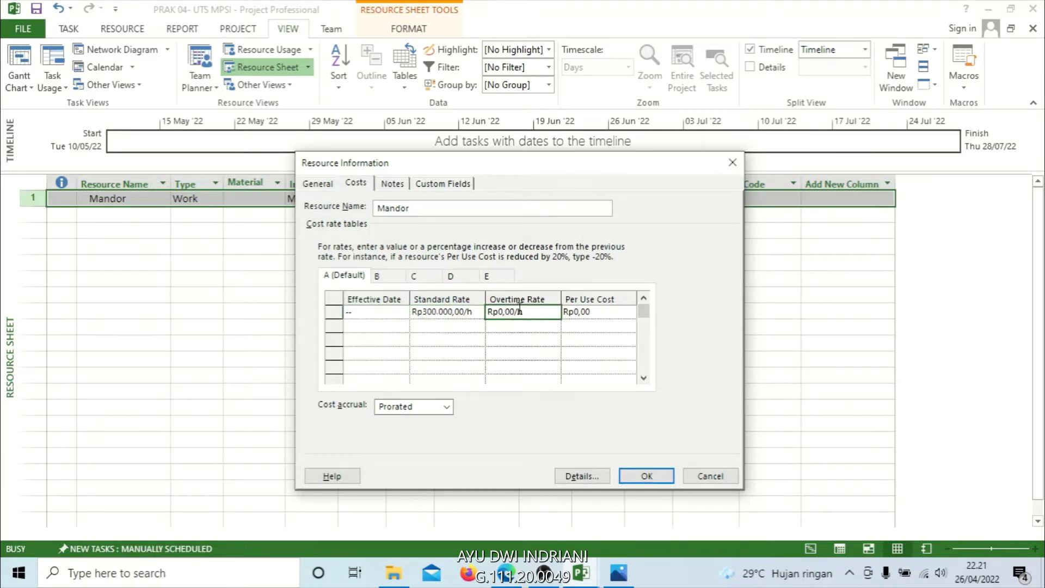
pyautogui.click(534, 321)
pyautogui.press('BackSpace')
pyautogui.press('BackSpace')
pyautogui.press('BackSpace')
pyautogui.press('BackSpace')
pyautogui.write('300000')
pyautogui.click(645, 476)
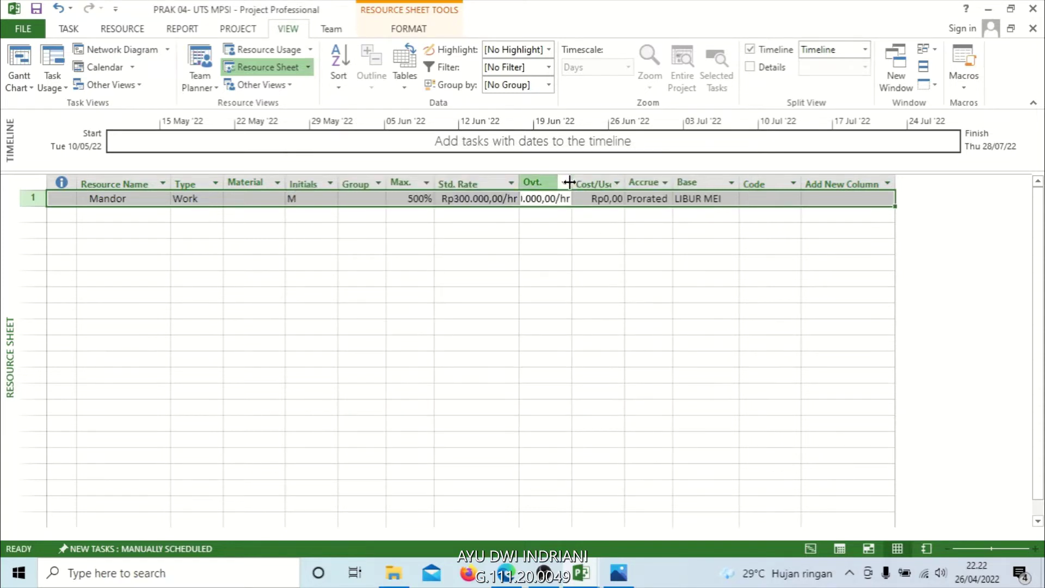
# Widen the Ovt. Rate and Accrue At columns to fit their contents
pyautogui.doubleClick(570, 182)
pyautogui.click(589, 250)
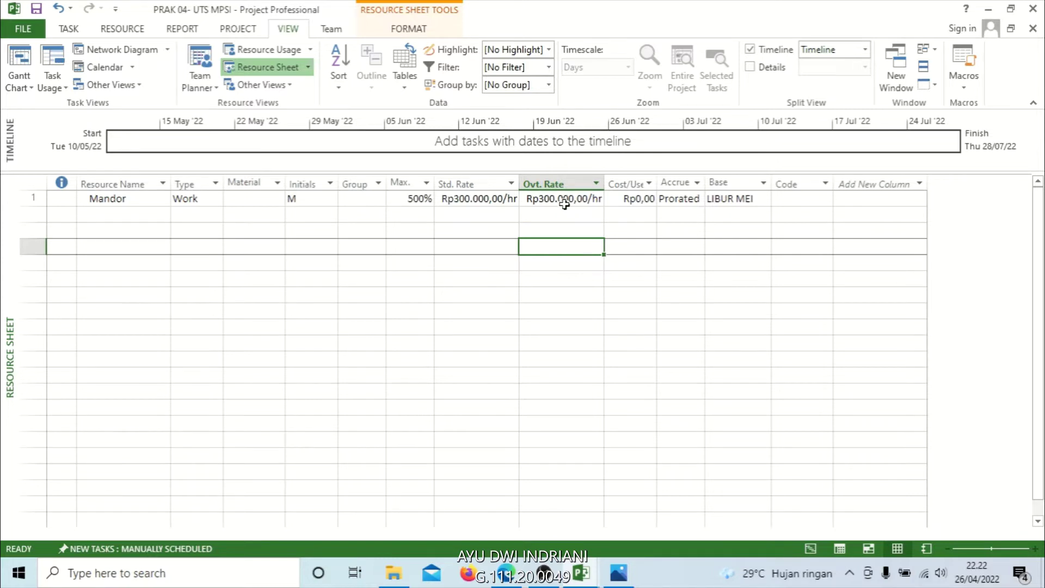
pyautogui.click(637, 232)
pyautogui.click(610, 200)
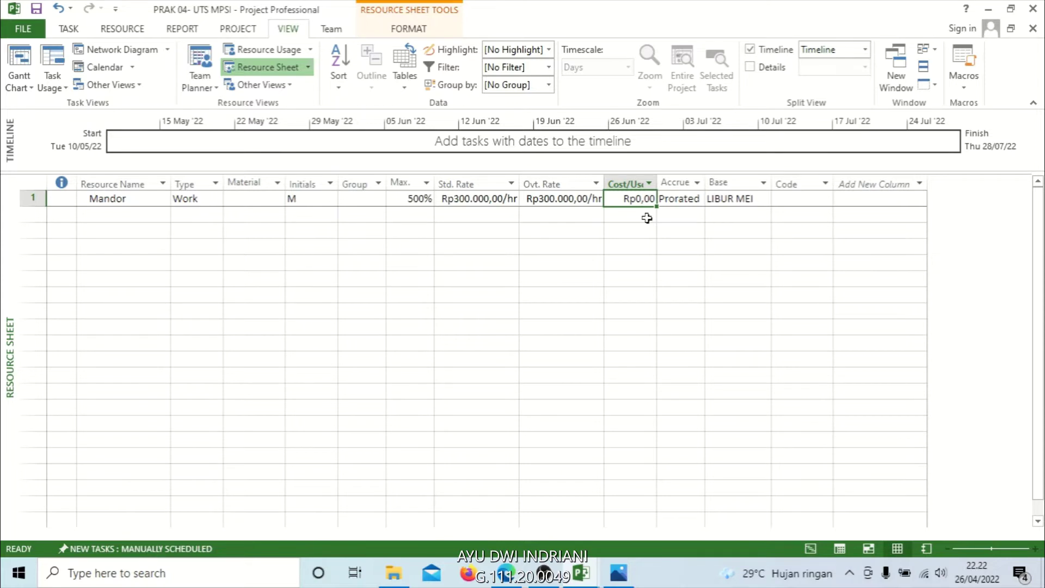
pyautogui.click(686, 227)
pyautogui.click(671, 213)
pyautogui.click(629, 195)
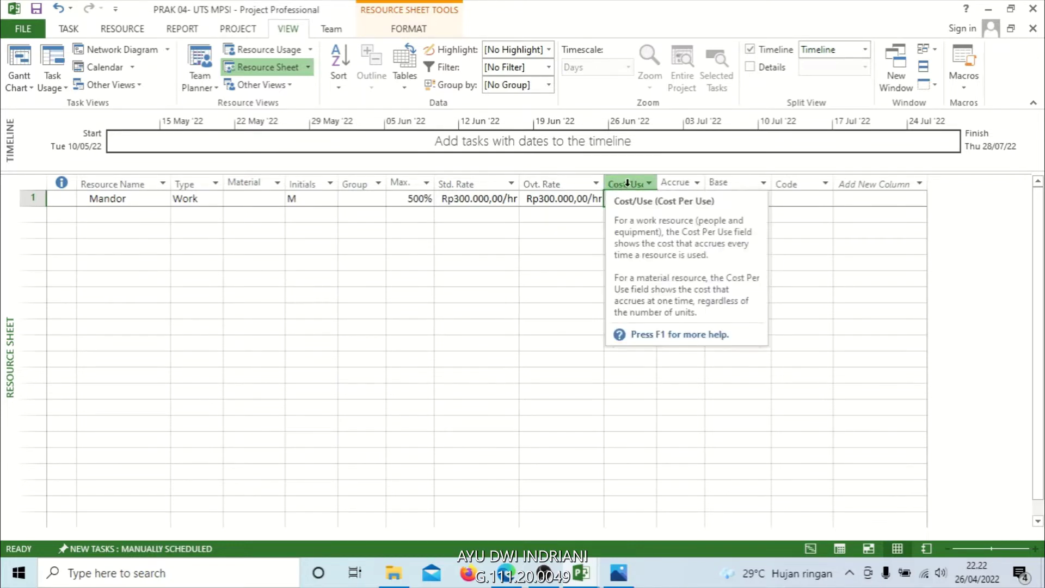
pyautogui.click(675, 183)
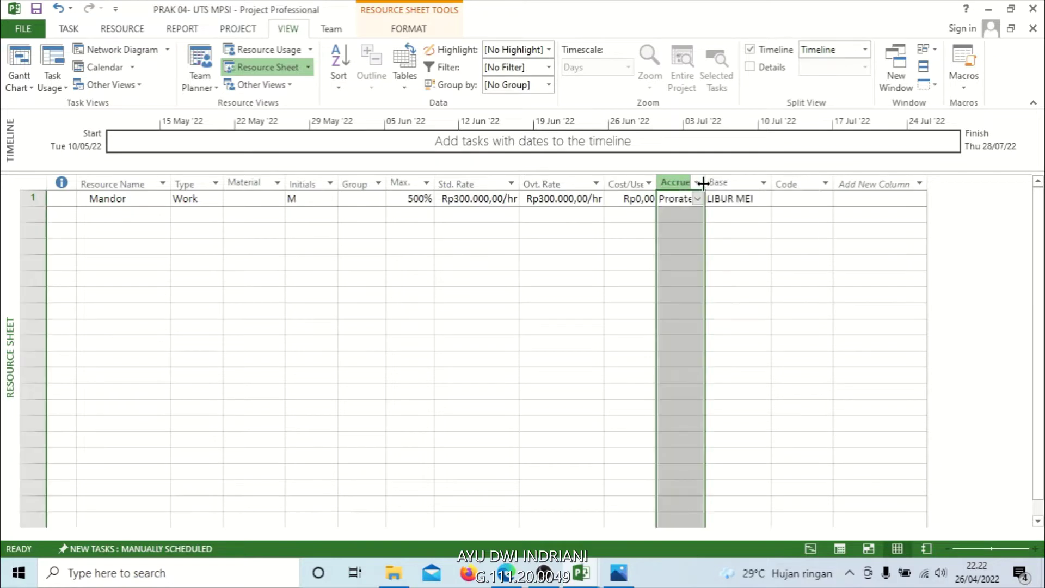
pyautogui.doubleClick(704, 185)
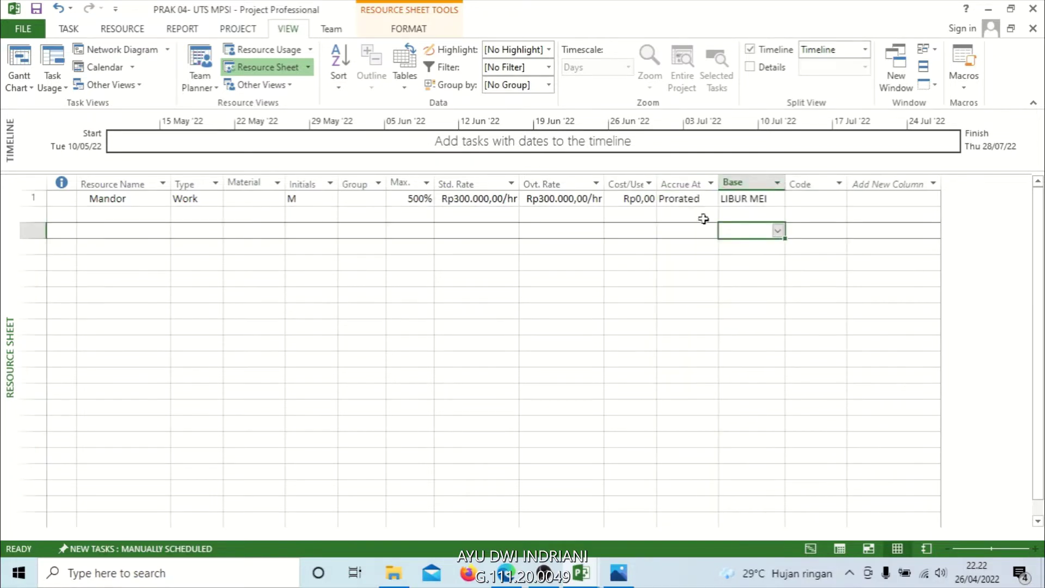
# Examine the available cost accrual options for Mandor
pyautogui.click(713, 203)
pyautogui.click(715, 204)
pyautogui.click(712, 200)
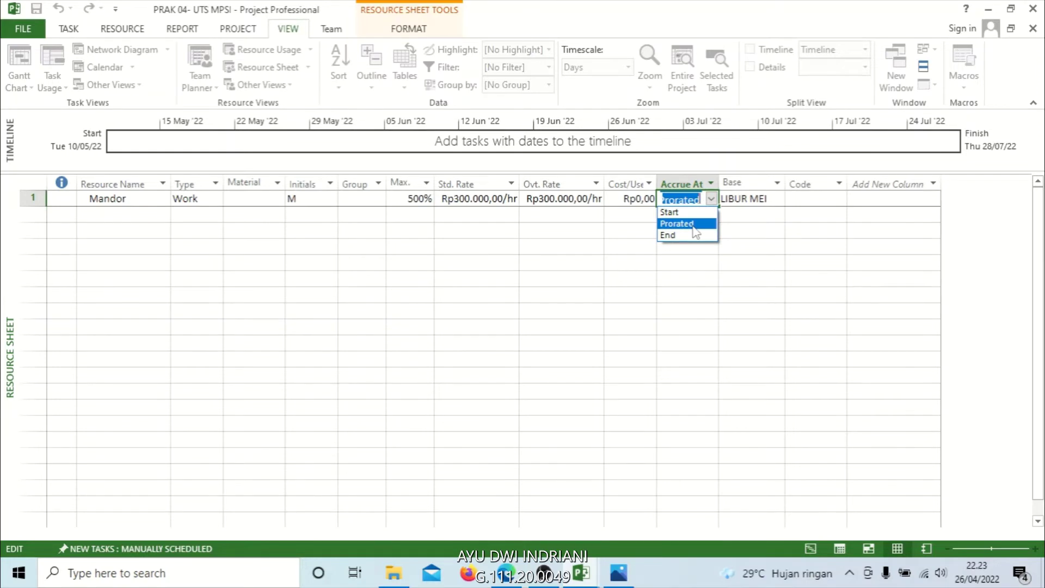
pyautogui.click(763, 231)
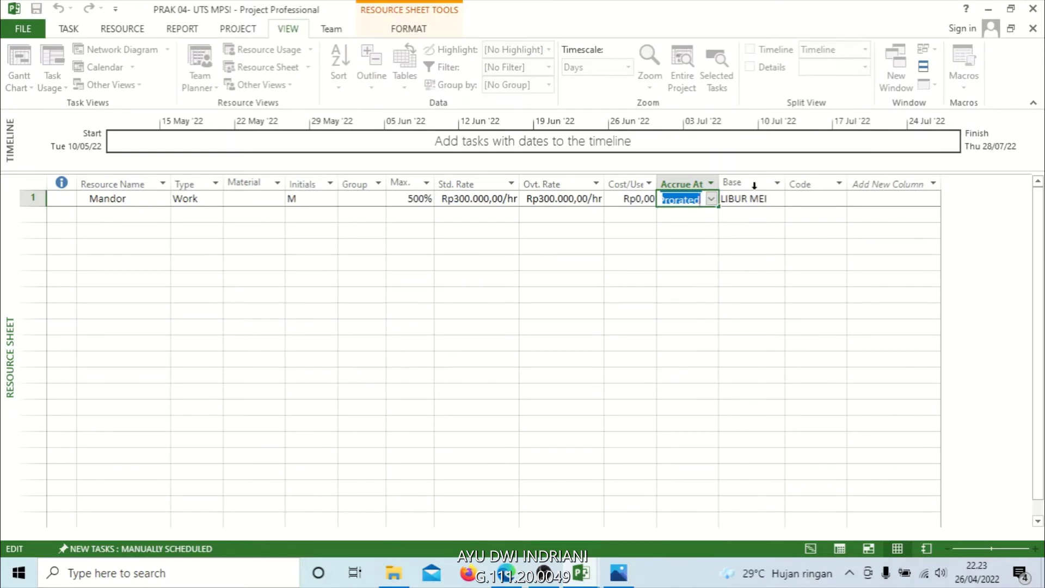
pyautogui.click(752, 183)
pyautogui.click(831, 229)
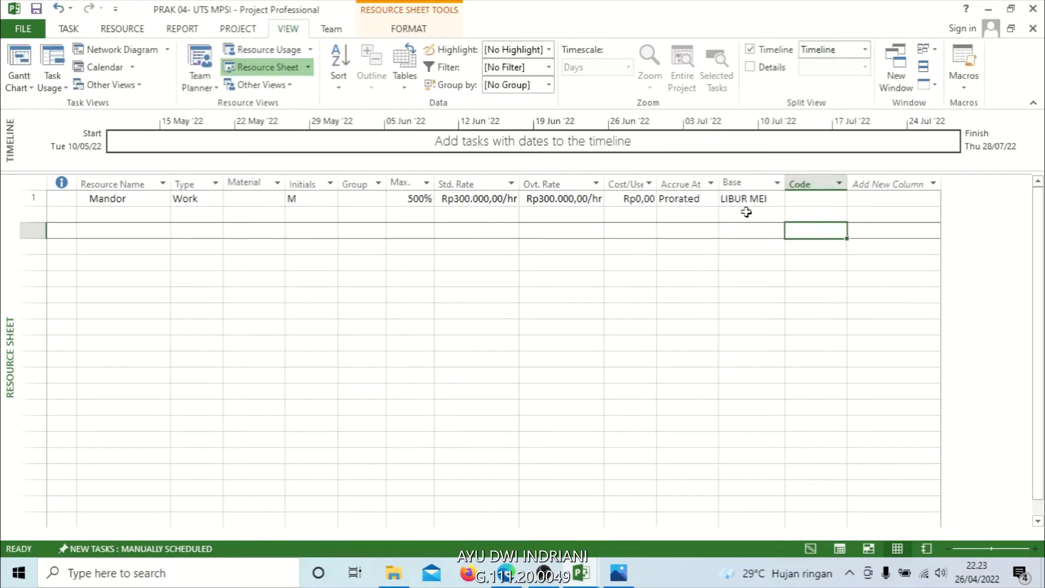
# Choose LIBUR MEI as Mandor's base calendar
pyautogui.click(746, 213)
pyautogui.click(753, 200)
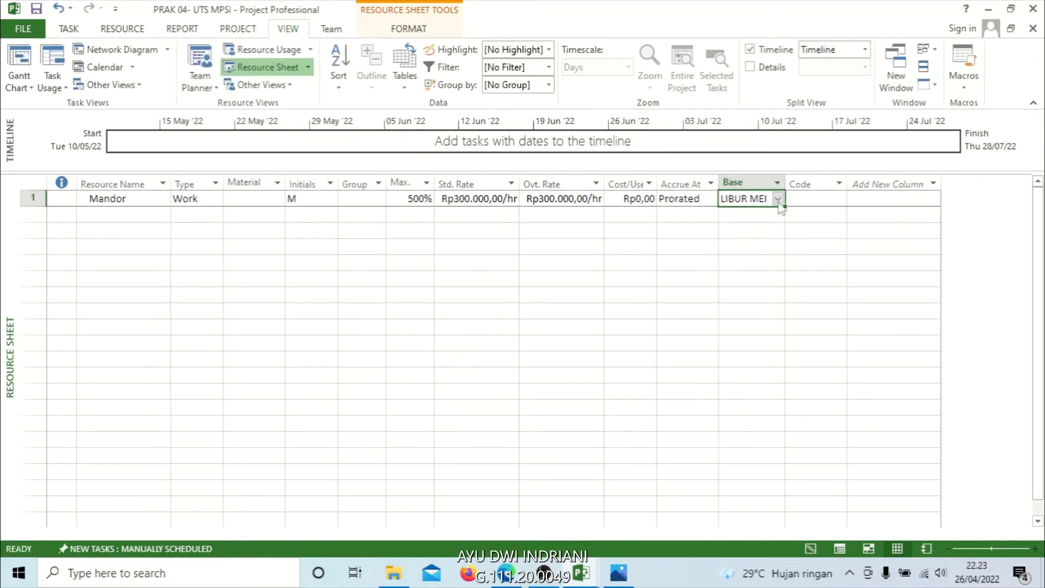
pyautogui.click(777, 200)
pyautogui.click(778, 200)
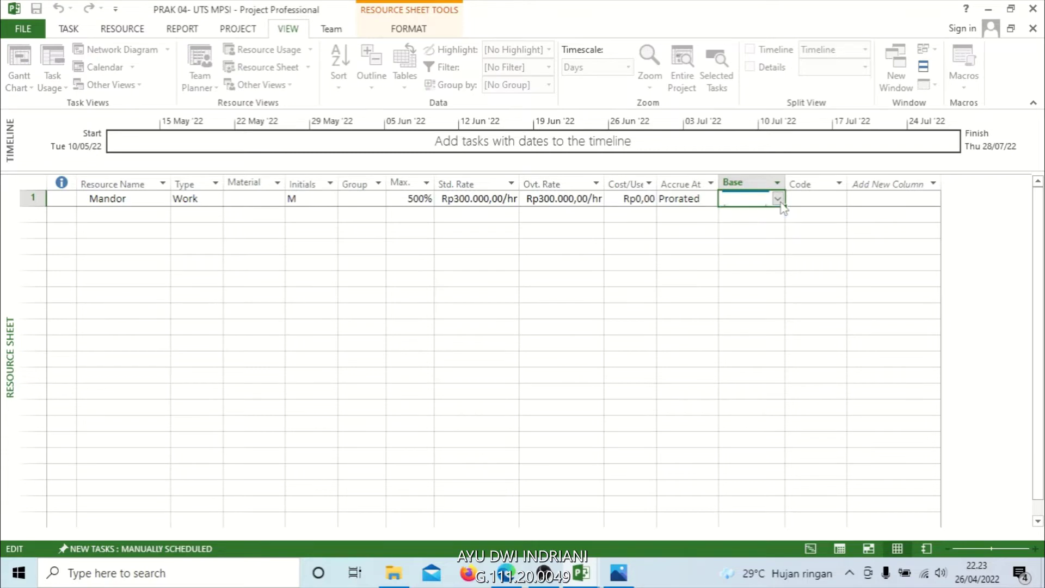
pyautogui.click(779, 200)
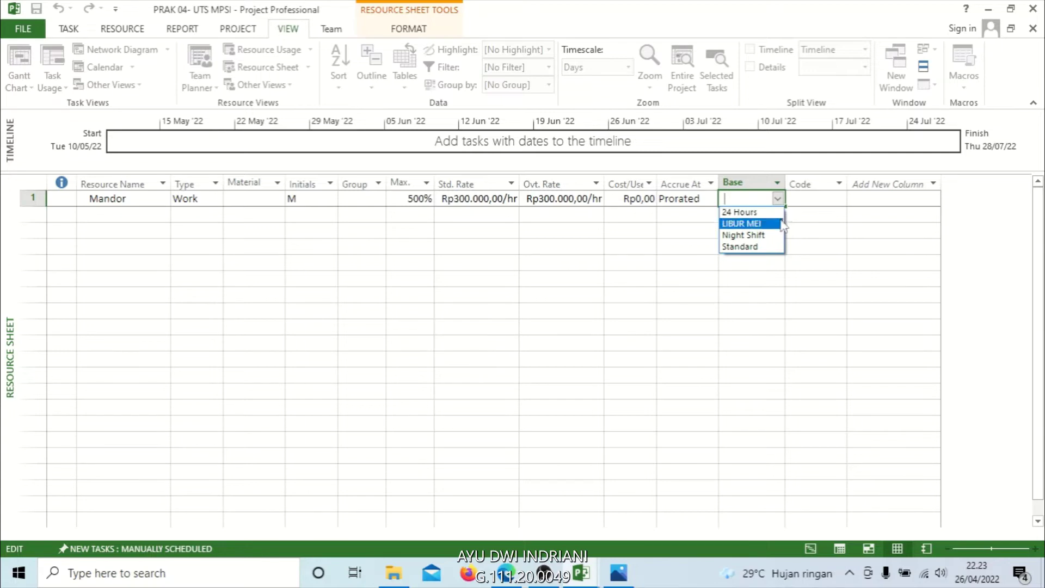
pyautogui.click(781, 223)
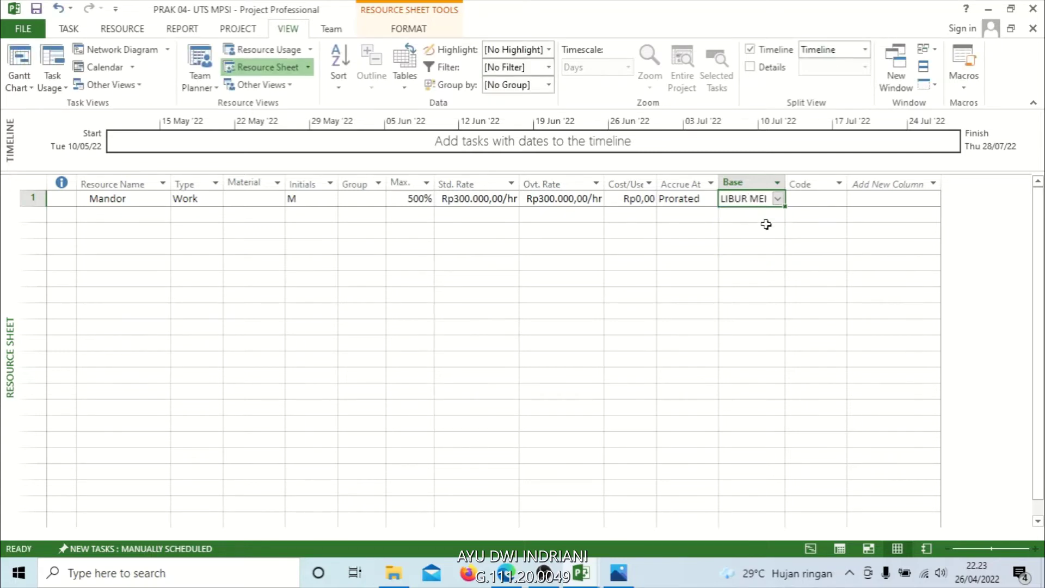
pyautogui.press('Return')
pyautogui.click(602, 216)
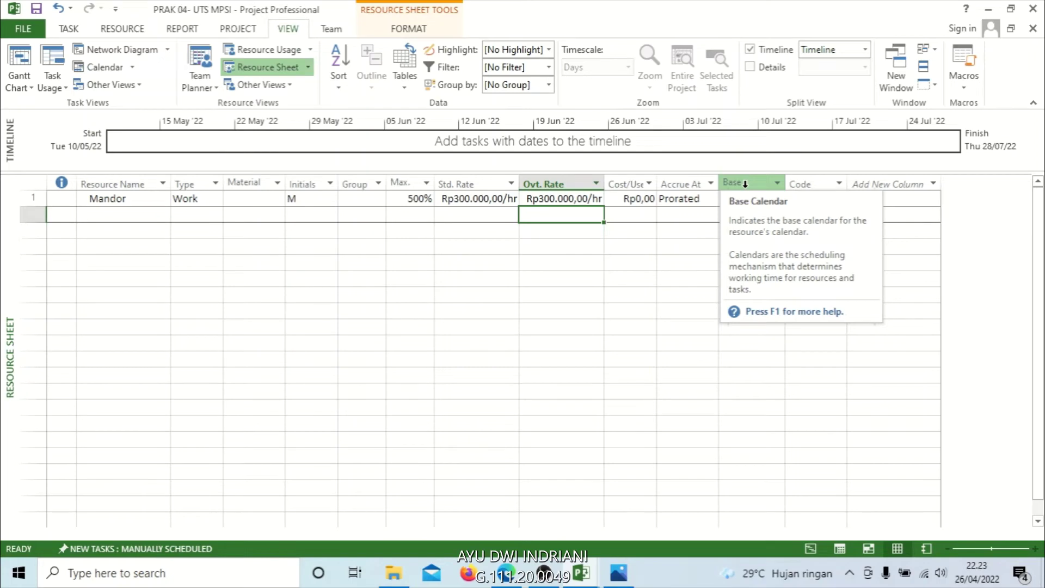
pyautogui.click(797, 199)
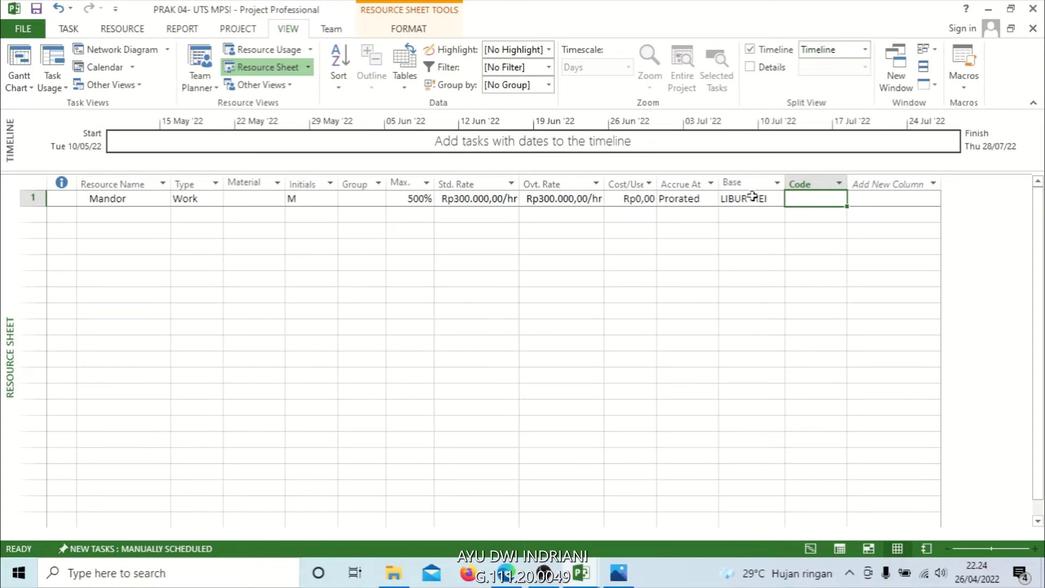
# Add Tukang Batu as a new resource in the row below Mandor
pyautogui.click(123, 220)
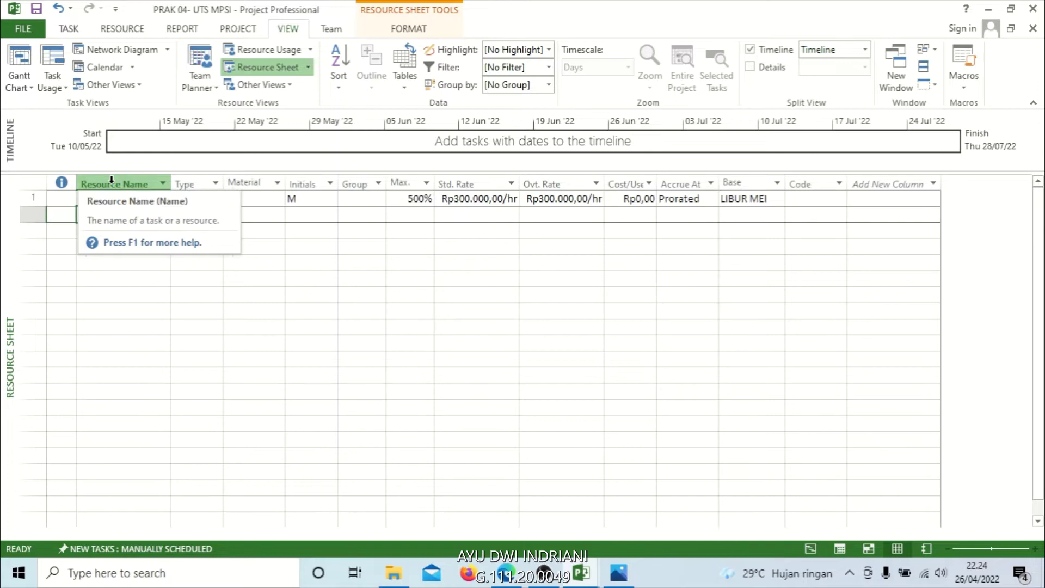
pyautogui.write('Tukang')
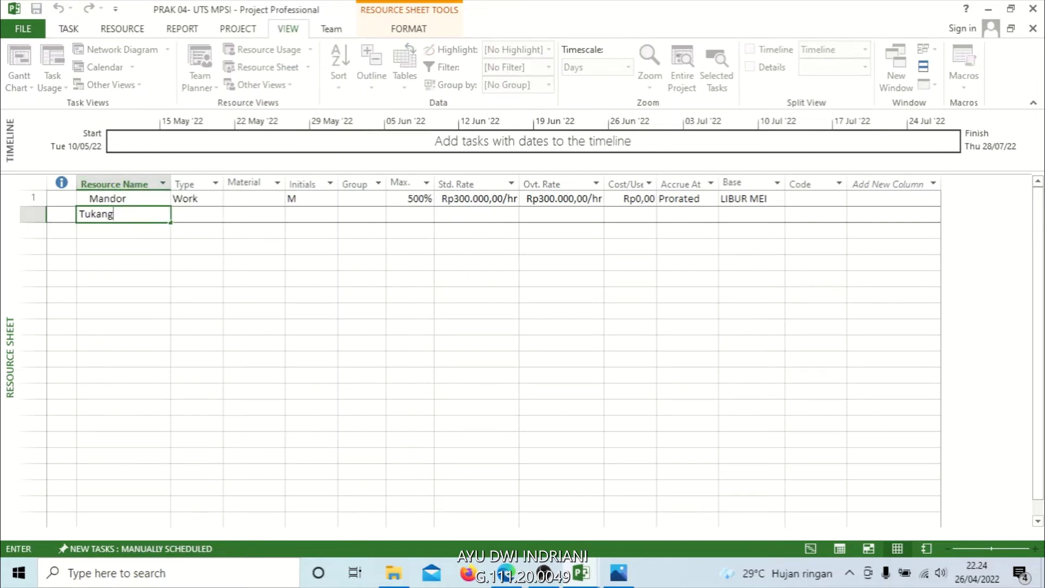
pyautogui.write(' Batu')
pyautogui.press('Tab')
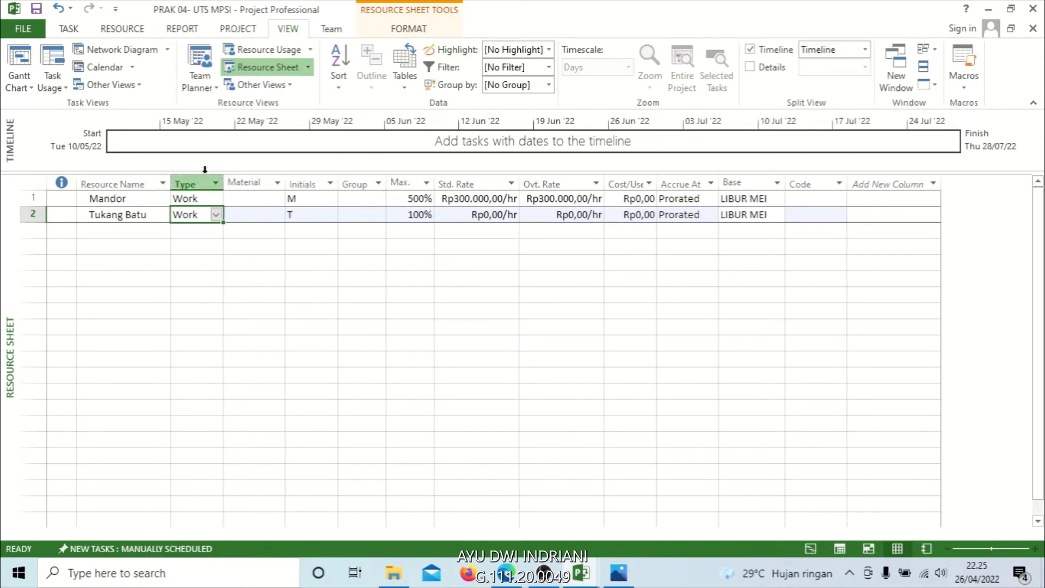
pyautogui.click(437, 275)
pyautogui.click(486, 242)
pyautogui.click(427, 229)
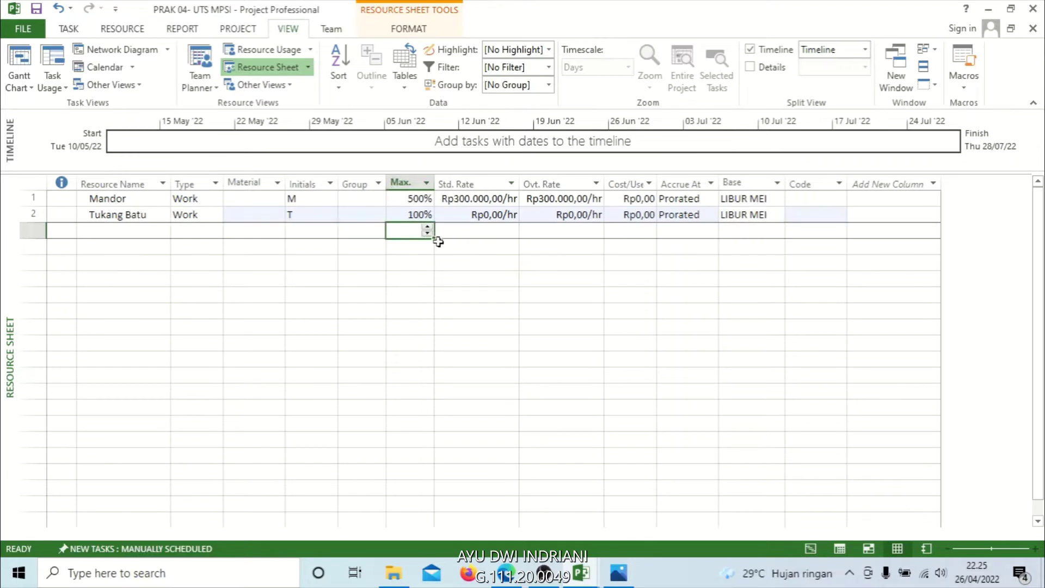
pyautogui.click(325, 235)
pyautogui.click(451, 252)
pyautogui.click(620, 250)
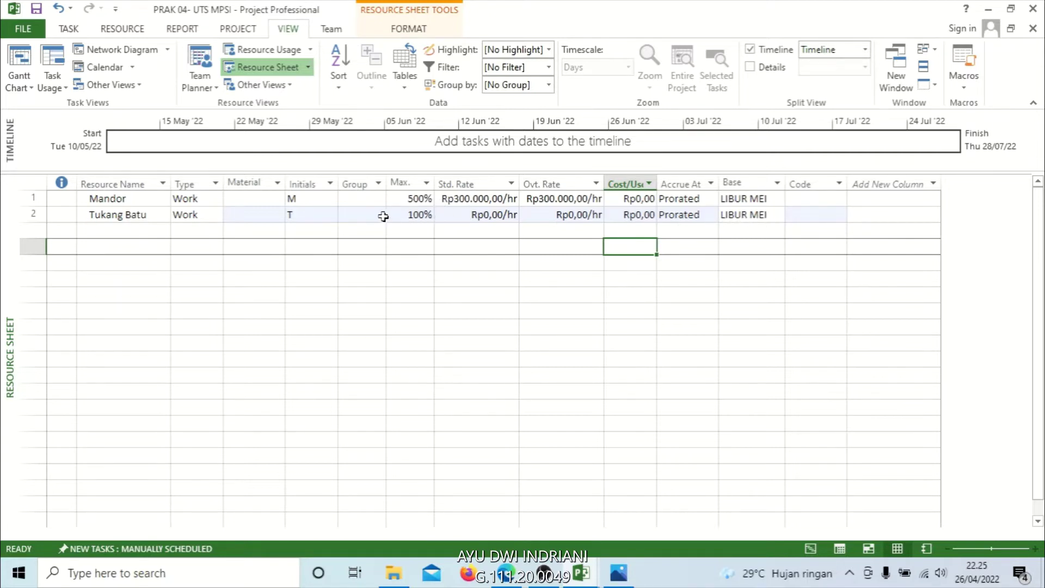
# Widen the Max. Units column to fit its contents and raise Tukang Batu's maximum units to 500%
pyautogui.click(447, 216)
pyautogui.click(424, 217)
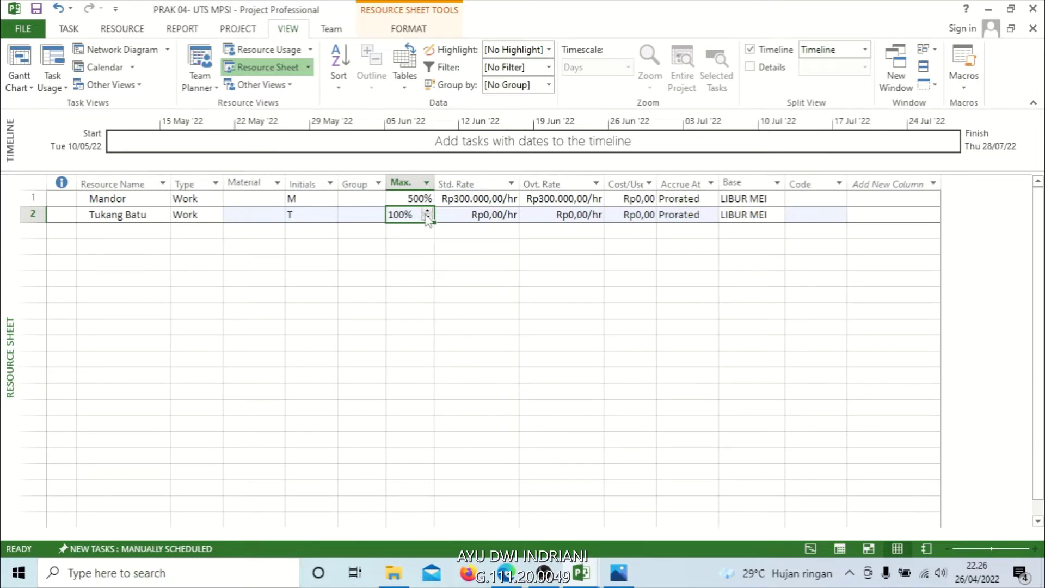
pyautogui.doubleClick(434, 176)
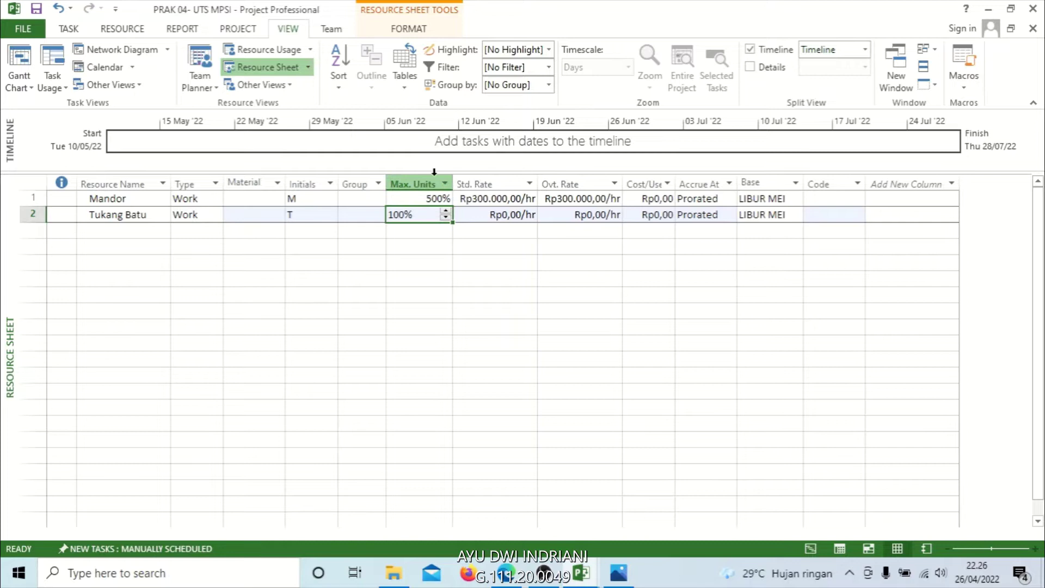
pyautogui.click(445, 211)
pyautogui.click(445, 211)
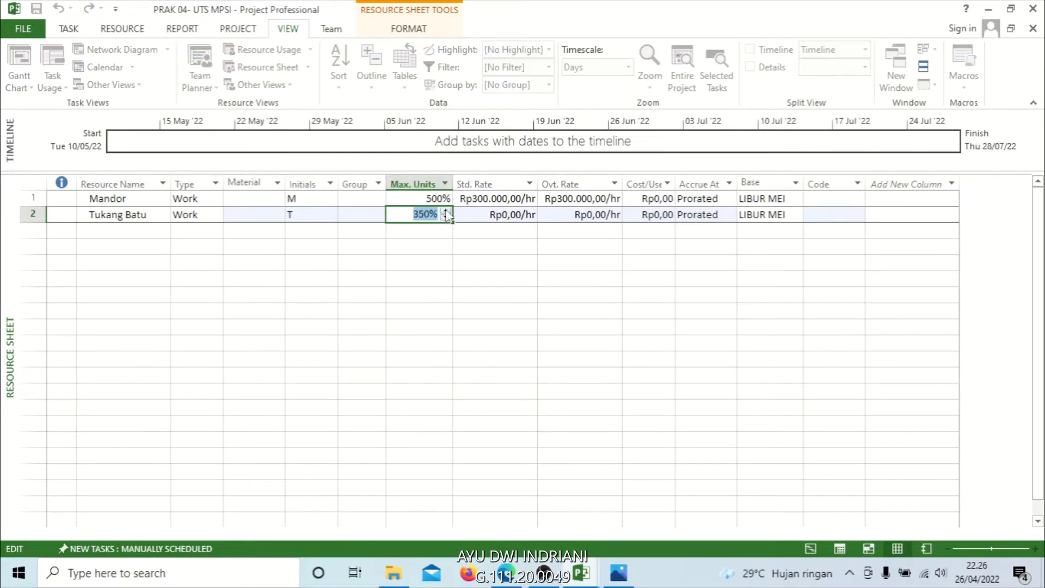
pyautogui.click(445, 211)
pyautogui.click(445, 211)
pyautogui.click(445, 211)
pyautogui.click(447, 245)
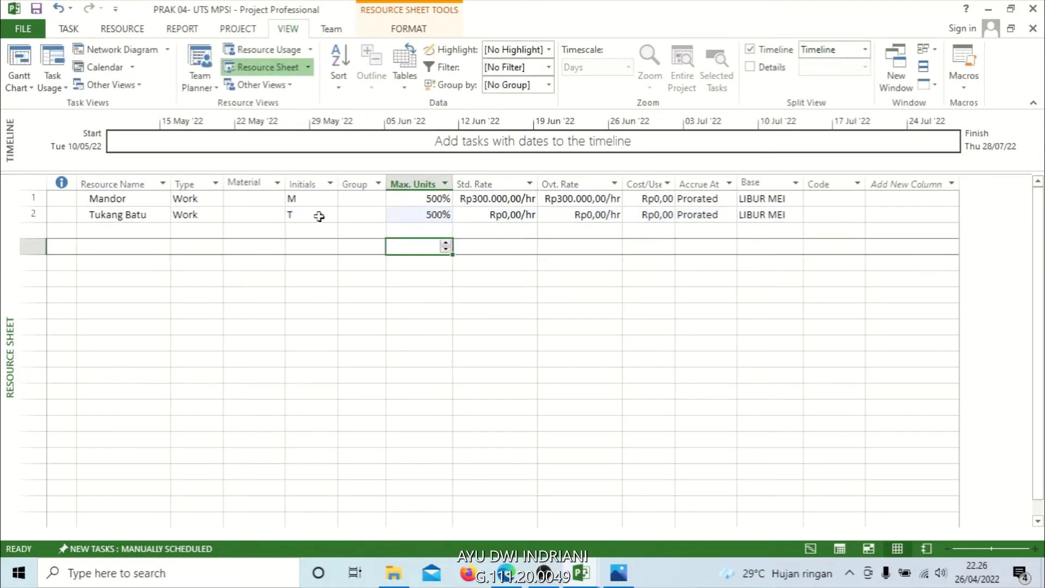
# Open Tukang Batu's resource information and set its standard rate to Rp150.000,00/h in the default cost rate table
pyautogui.doubleClick(511, 214)
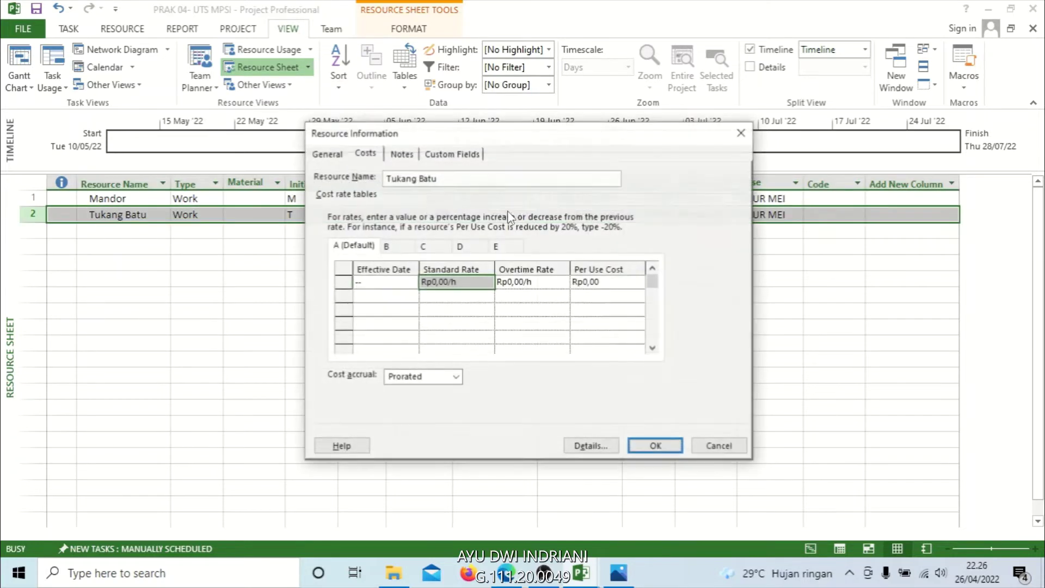
pyautogui.click(447, 281)
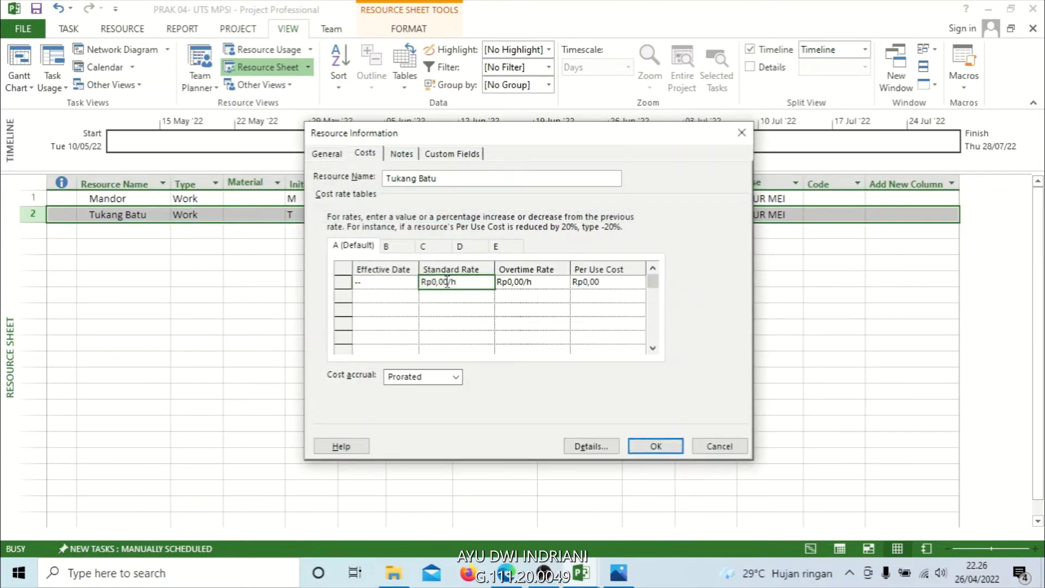
pyautogui.click(451, 282)
pyautogui.press('BackSpace')
pyautogui.press('BackSpace')
pyautogui.press('BackSpace')
pyautogui.press('BackSpace')
pyautogui.write('150000')
# Set Tukang Batu's overtime rate to Rp150.000,00/h and apply the resource information changes
pyautogui.click(510, 282)
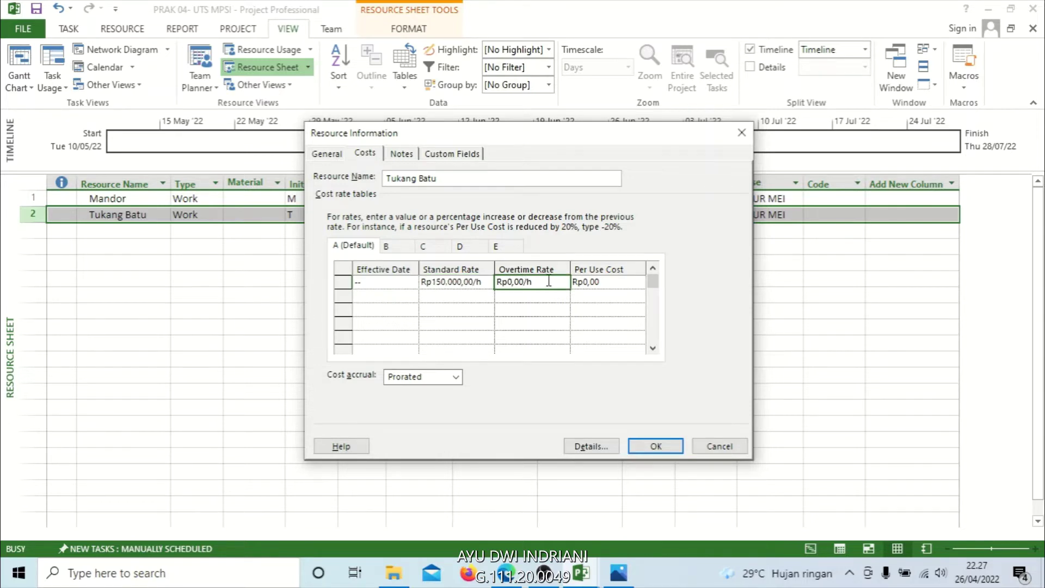
pyautogui.click(548, 281)
pyautogui.press('BackSpace')
pyautogui.press('BackSpace')
pyautogui.press('BackSpace')
pyautogui.press('BackSpace')
pyautogui.press('BackSpace')
pyautogui.press('BackSpace')
pyautogui.press('BackSpace')
pyautogui.press('BackSpace')
pyautogui.write('150000')
pyautogui.click(539, 309)
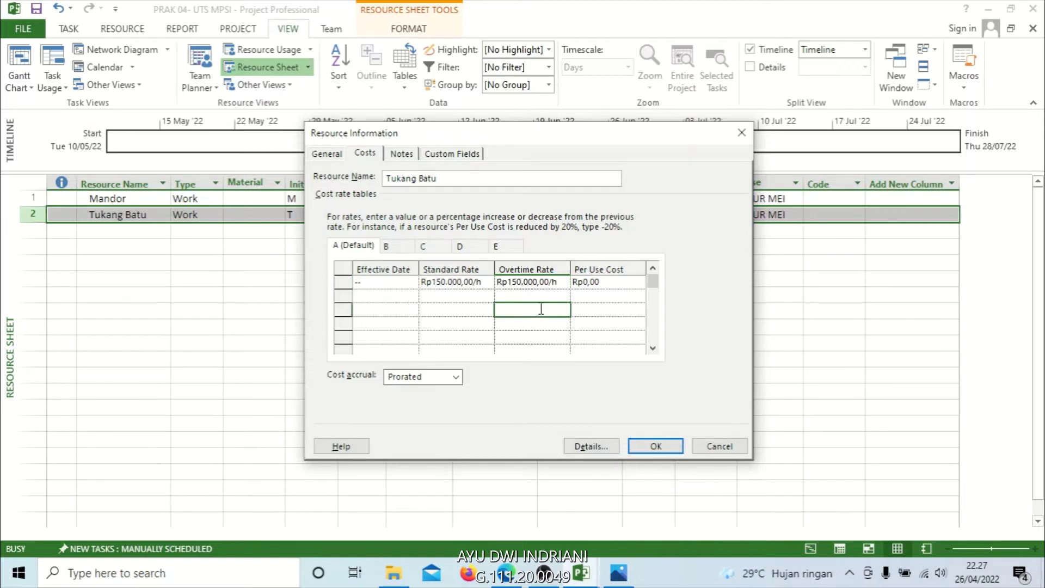
pyautogui.click(647, 446)
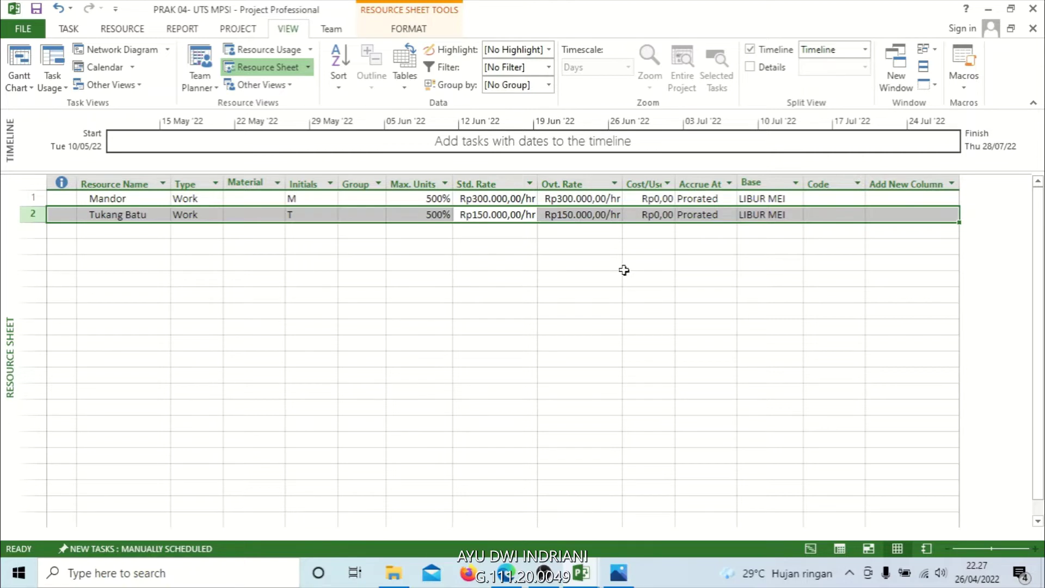
pyautogui.click(571, 247)
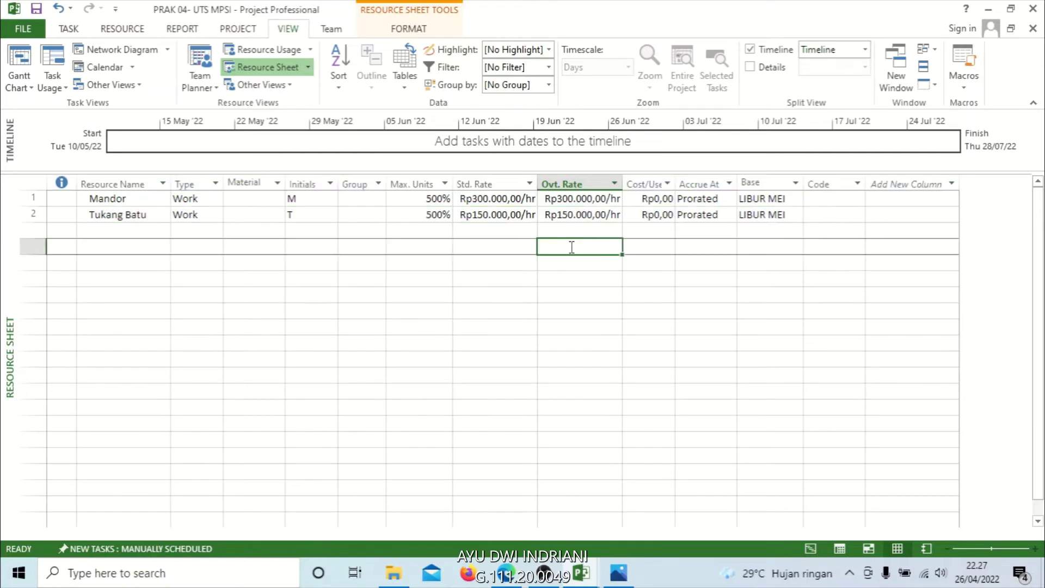
# Set Mandor's overtime rate to Rp30.000.000,00/h in the default cost rate table and apply the resource information changes
pyautogui.click(607, 195)
pyautogui.doubleClick(607, 194)
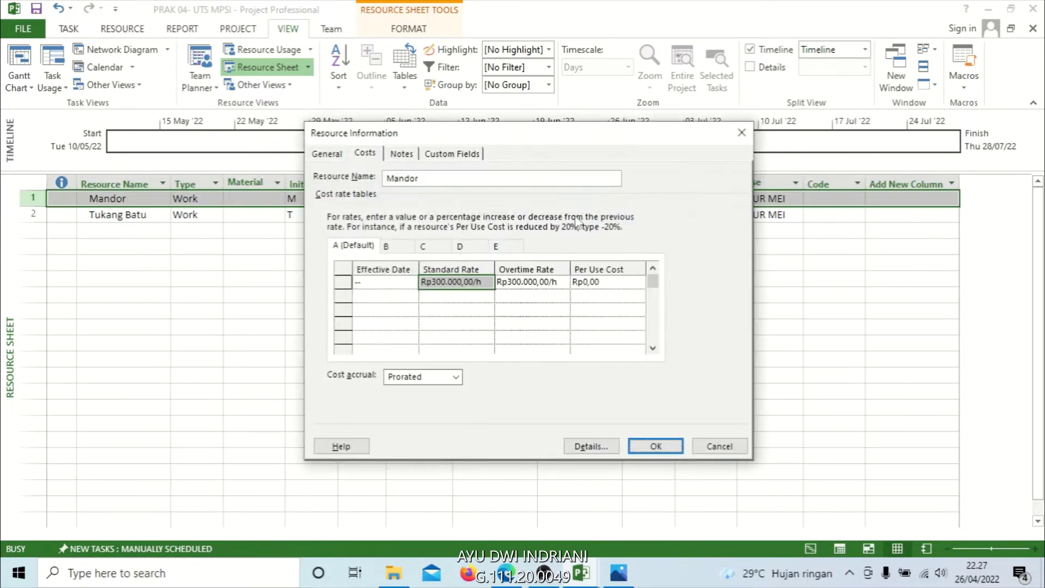
pyautogui.click(516, 282)
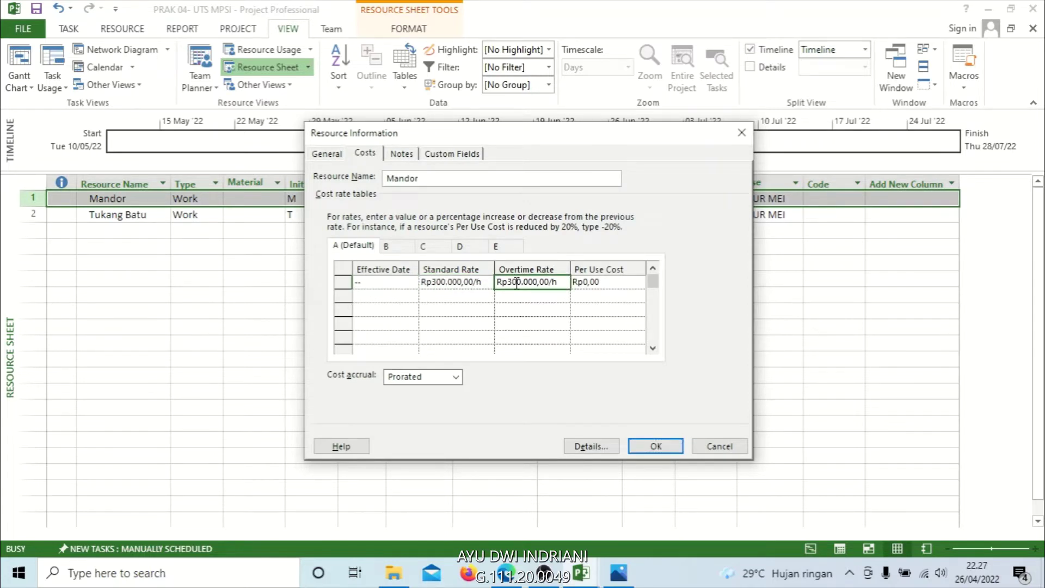
pyautogui.write('0')
pyautogui.press('BackSpace')
pyautogui.write('30000000')
pyautogui.press('Return')
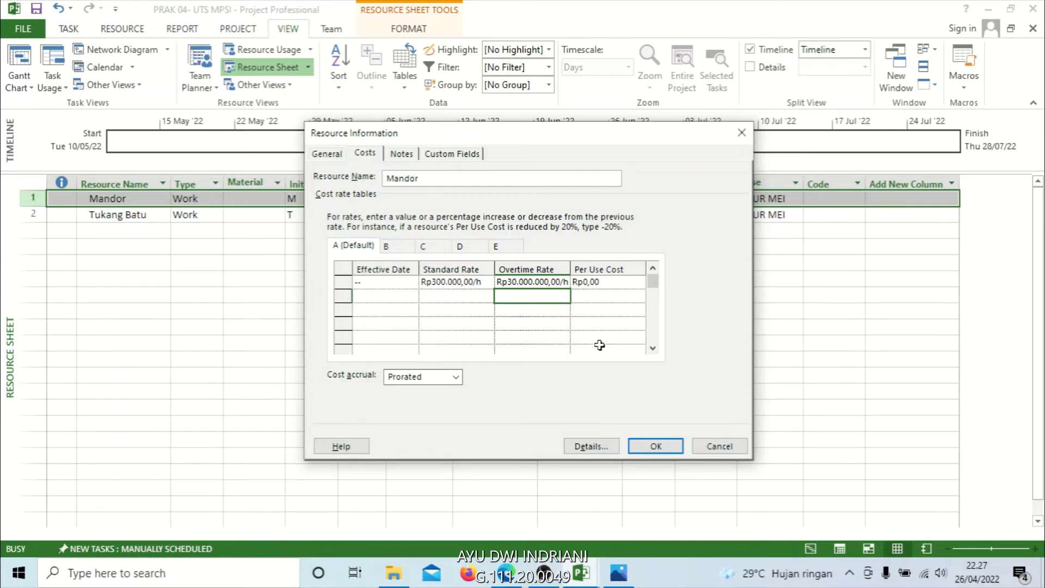
pyautogui.click(656, 446)
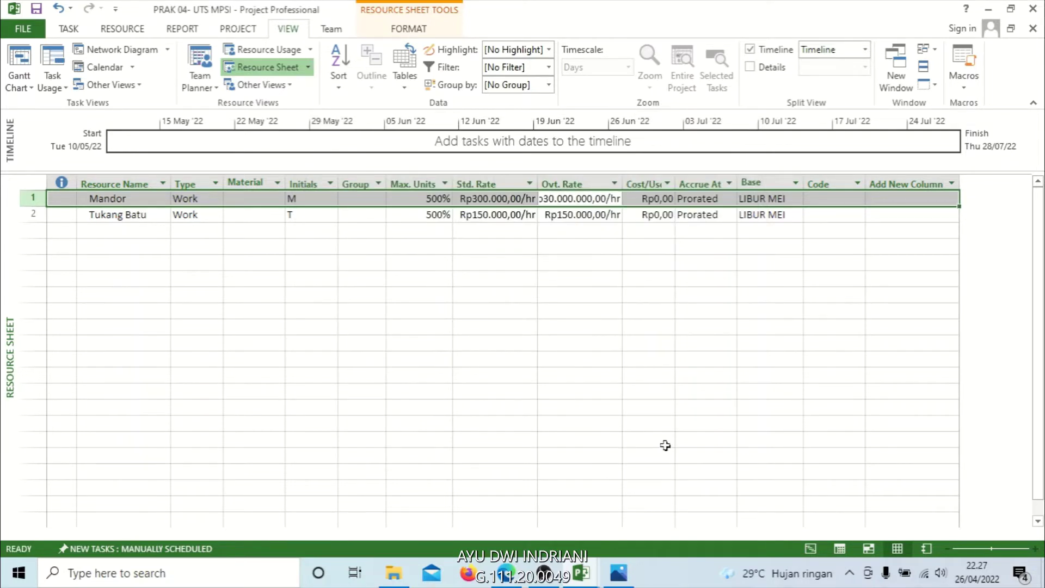
# Widen the Ovt. Rate column to fit its contents
pyautogui.doubleClick(621, 182)
pyautogui.click(537, 293)
pyautogui.click(387, 246)
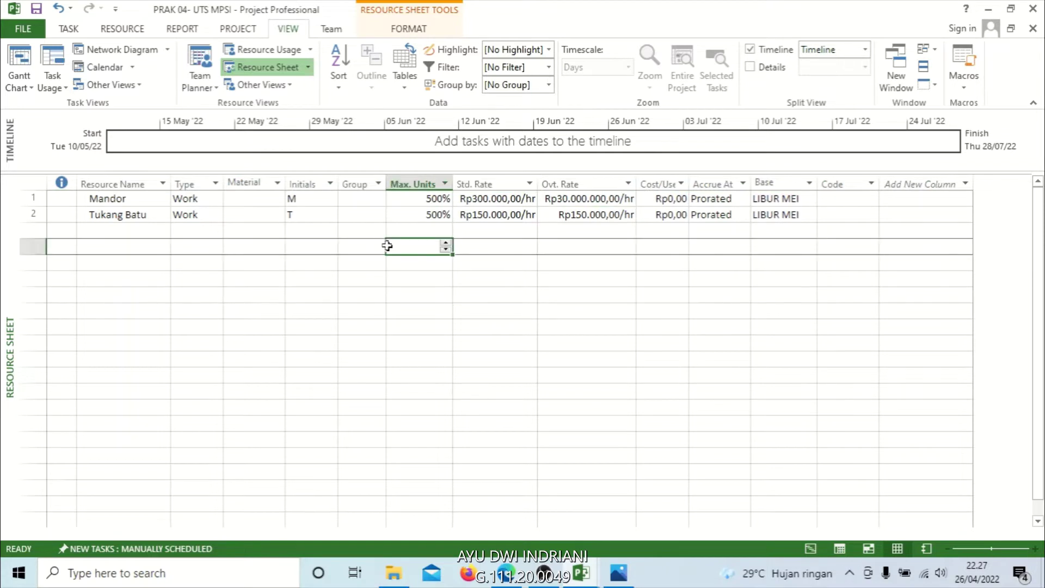
# Add Pekerja as a new resource in the row below Tukang Batu
pyautogui.click(121, 229)
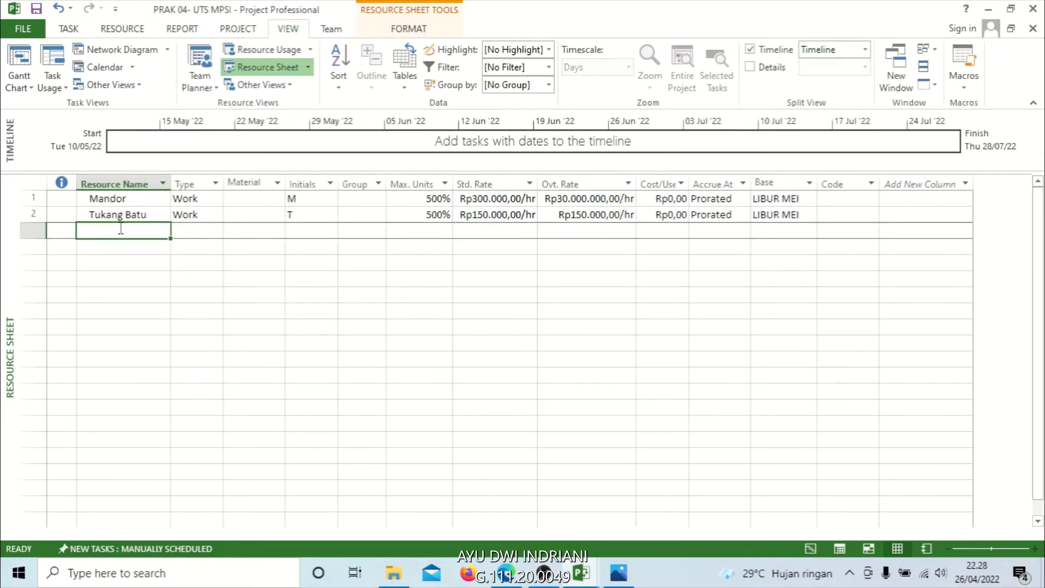
pyautogui.write('Pekerja')
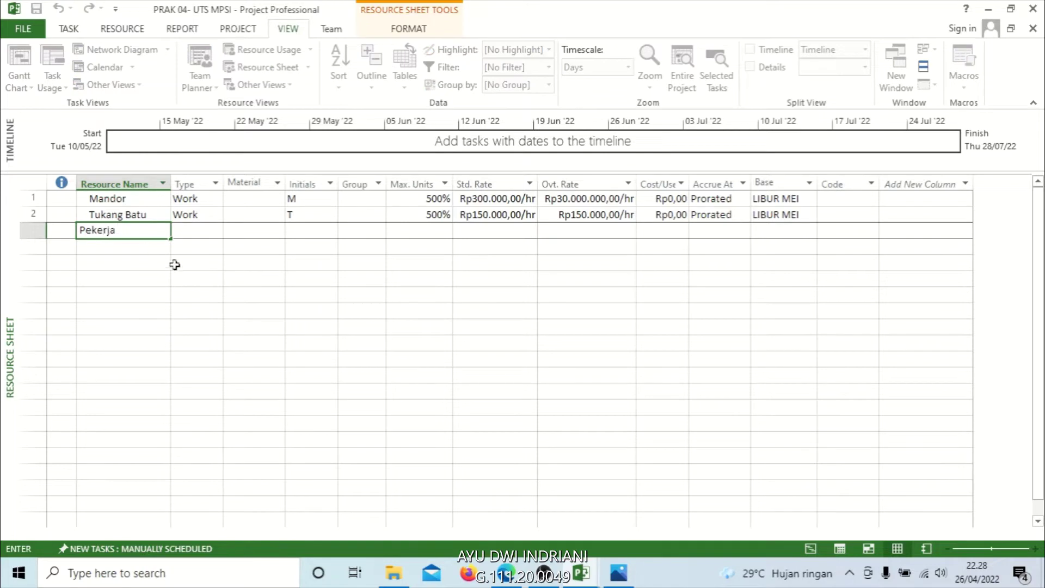
pyautogui.click(174, 265)
pyautogui.click(361, 230)
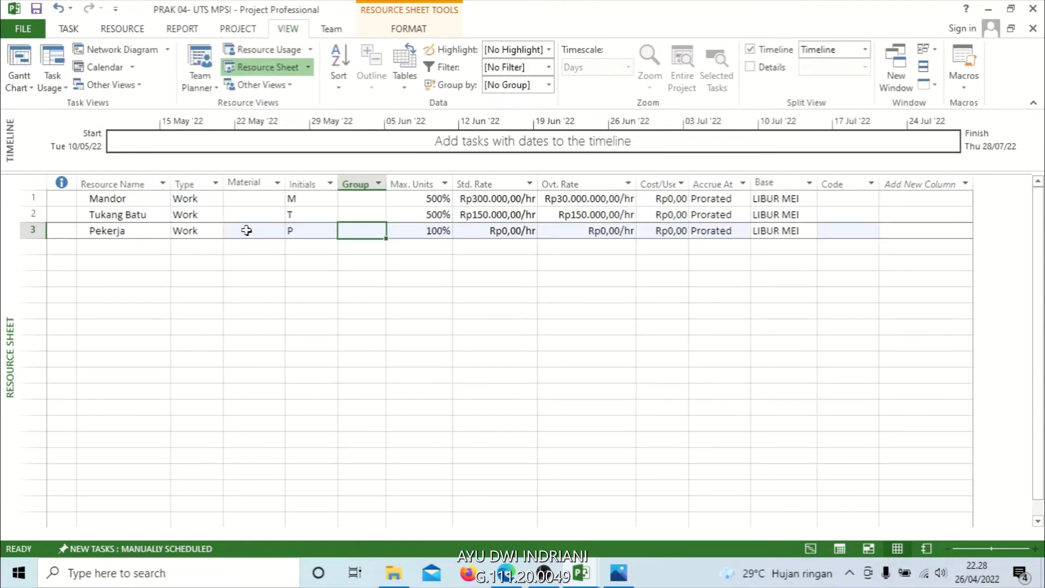
pyautogui.click(300, 229)
# Raise Pekerja's maximum units to 500%
pyautogui.click(433, 231)
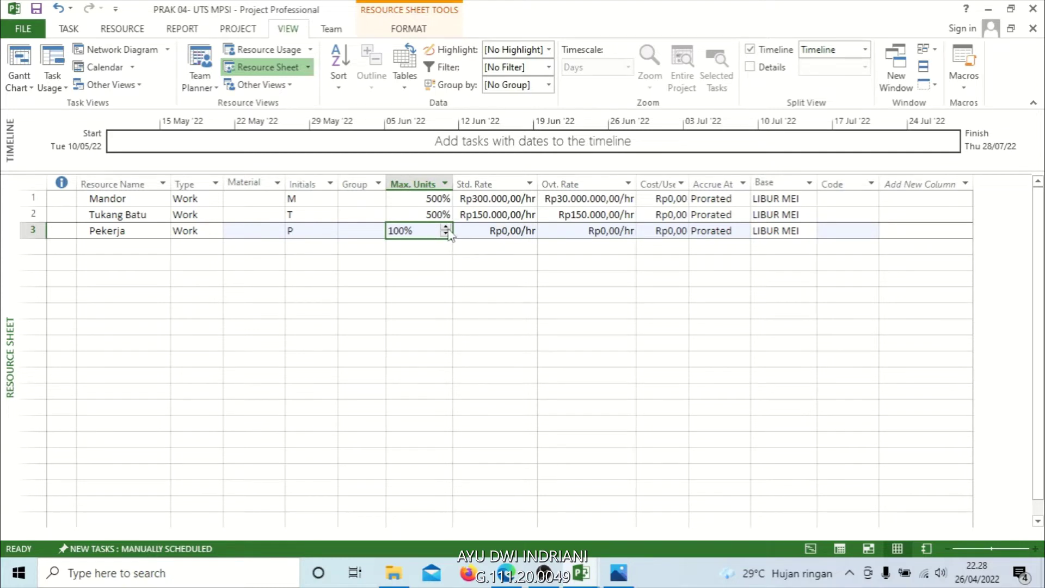
pyautogui.click(445, 227)
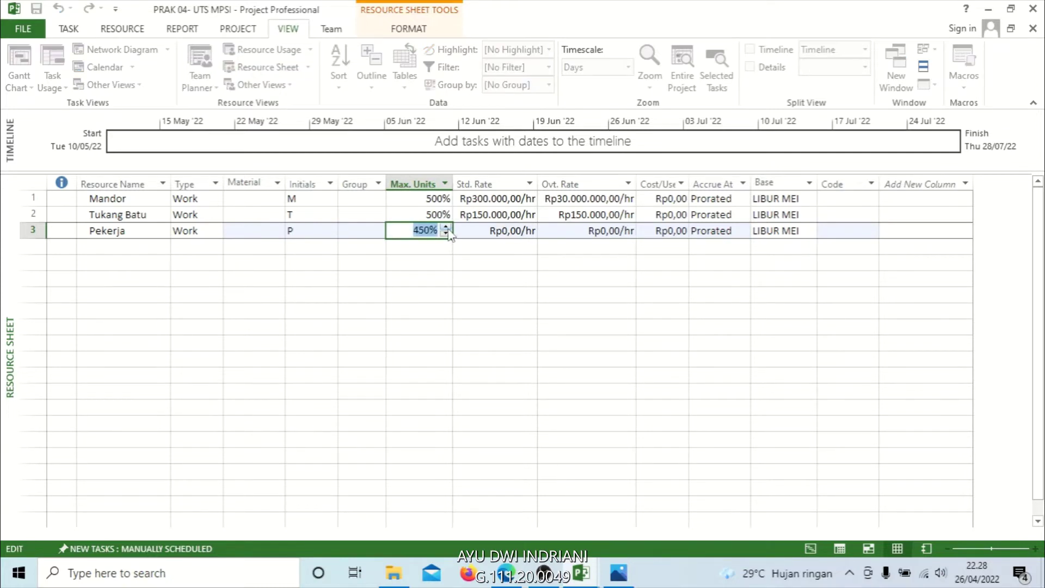
pyautogui.click(445, 234)
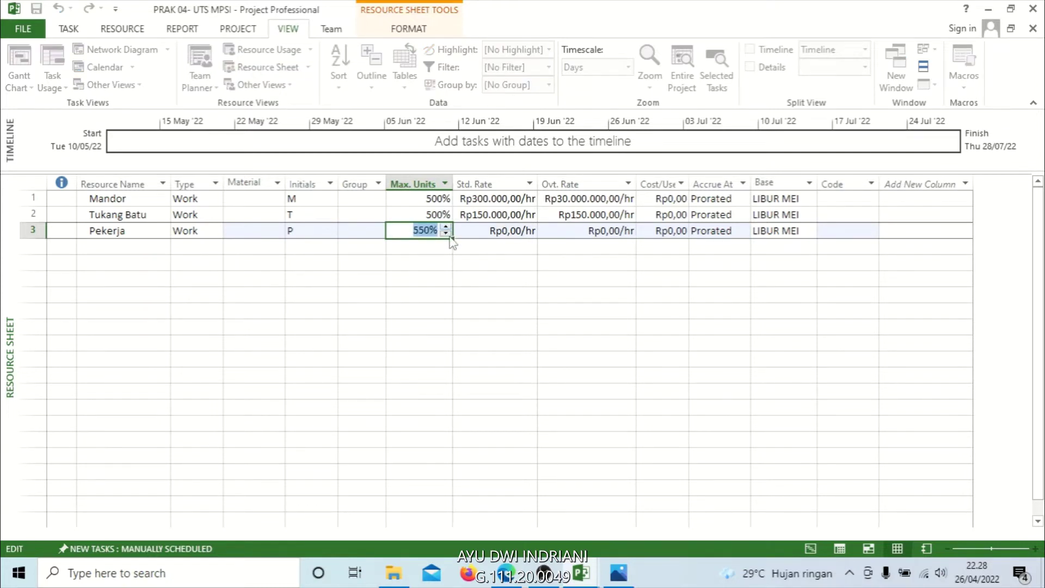
pyautogui.click(497, 234)
# Fill Tukang Batu's standard and overtime rates of Rp150.000,00/hr down to Pekerja
pyautogui.click(492, 216)
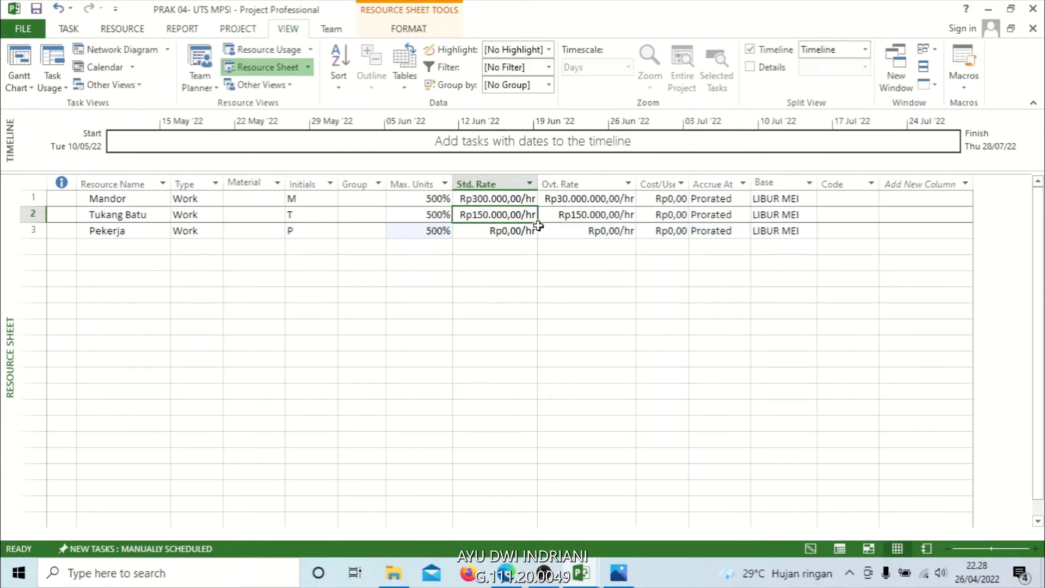
pyautogui.moveTo(537, 223); pyautogui.dragTo(537, 233)
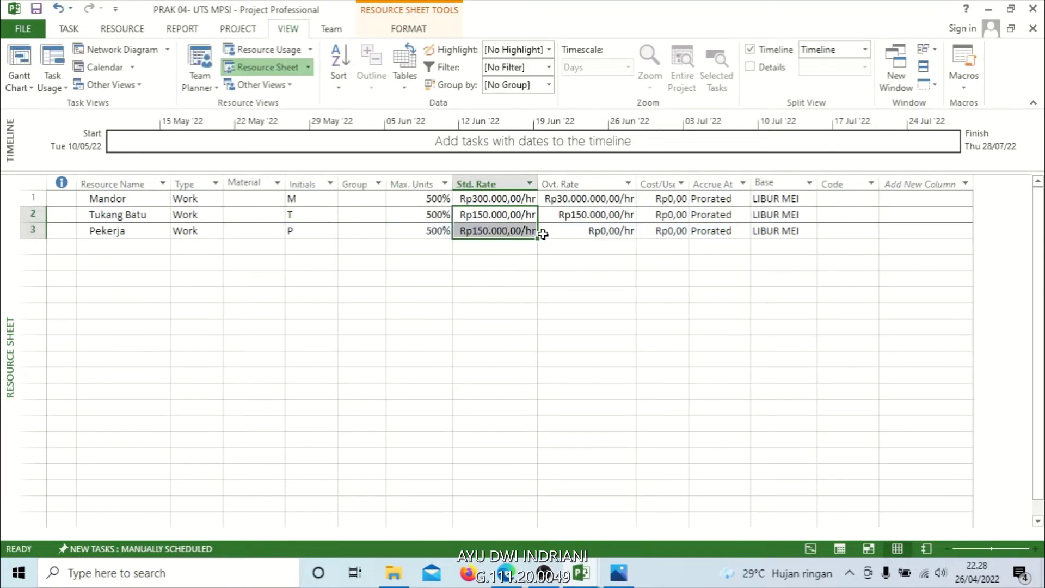
pyautogui.click(592, 233)
pyautogui.click(614, 213)
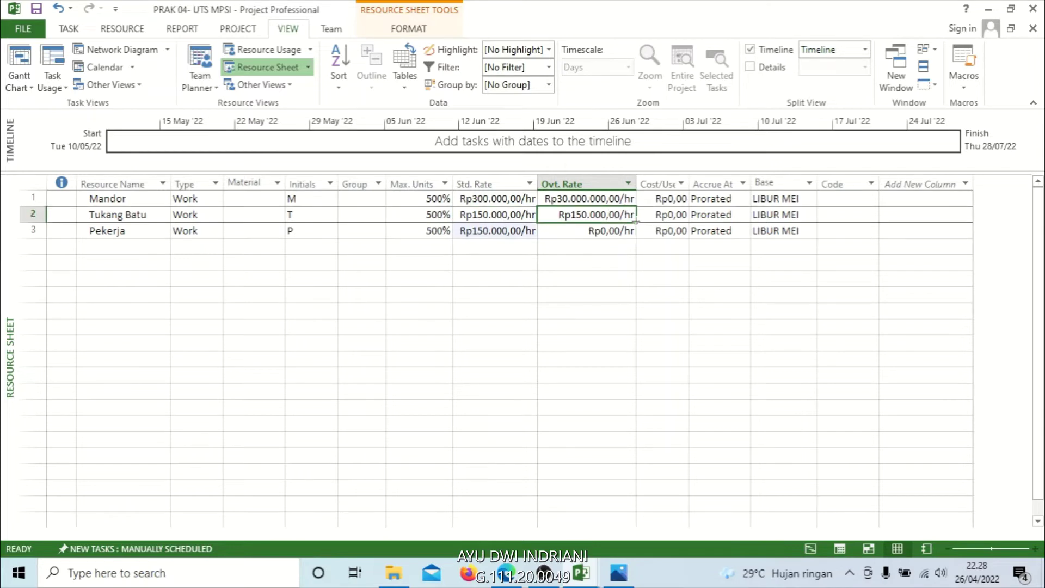
pyautogui.moveTo(635, 221); pyautogui.dragTo(635, 233)
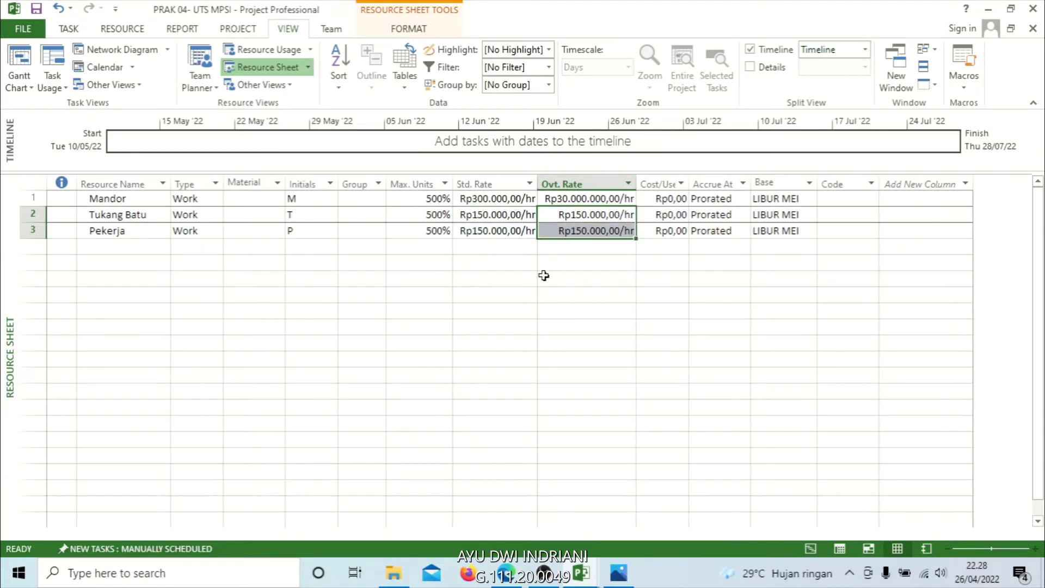
pyautogui.click(545, 277)
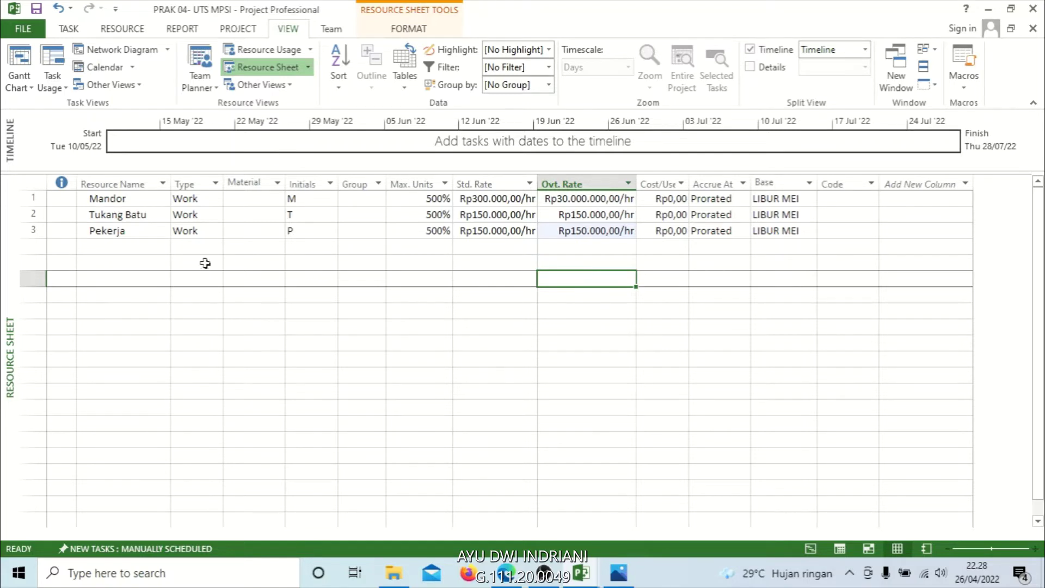
pyautogui.click(112, 247)
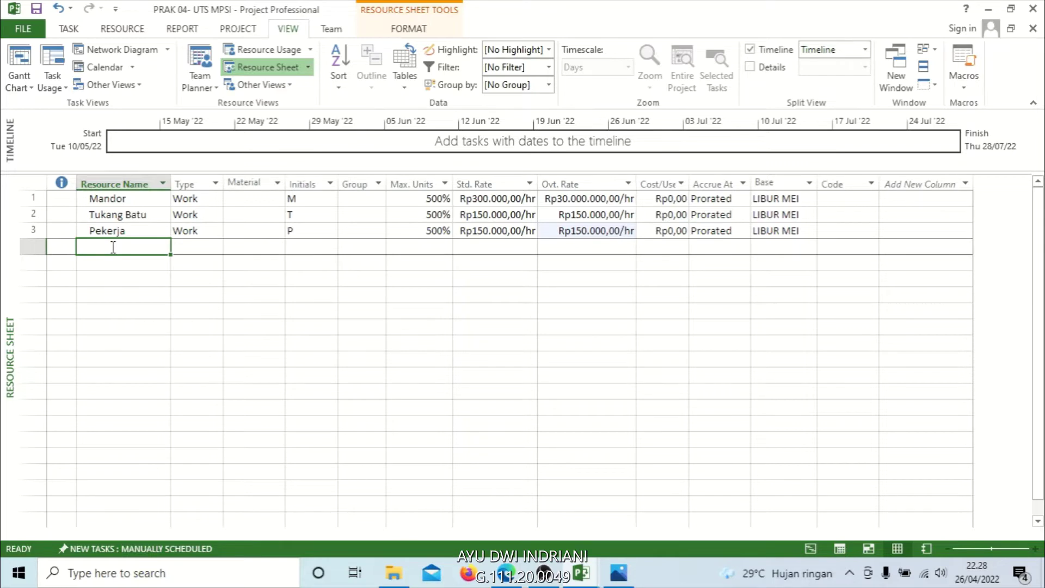
pyautogui.hotkey('alt', 't')
pyautogui.press('Escape')
pyautogui.doubleClick(112, 247)
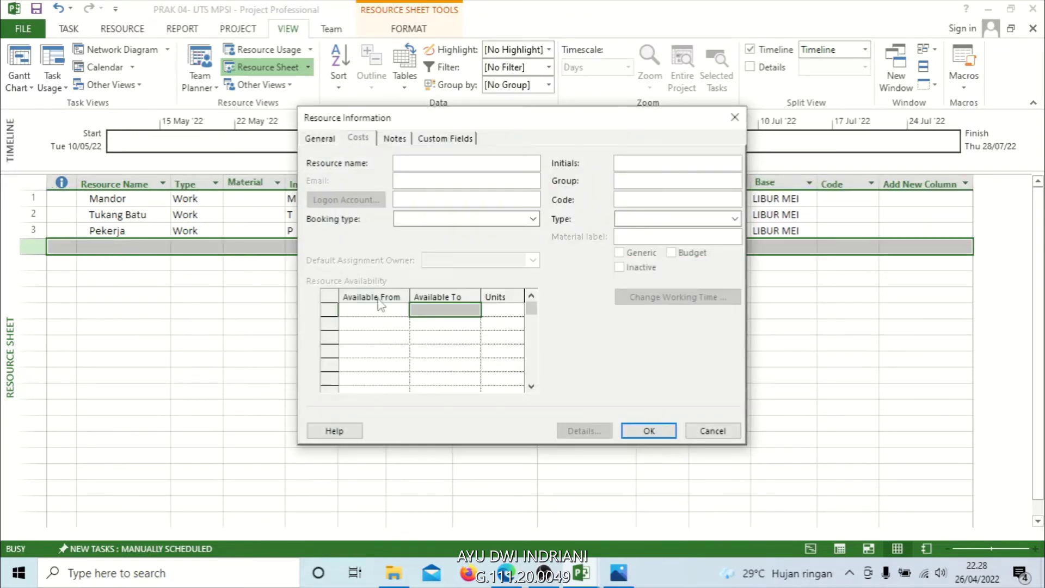
pyautogui.click(734, 117)
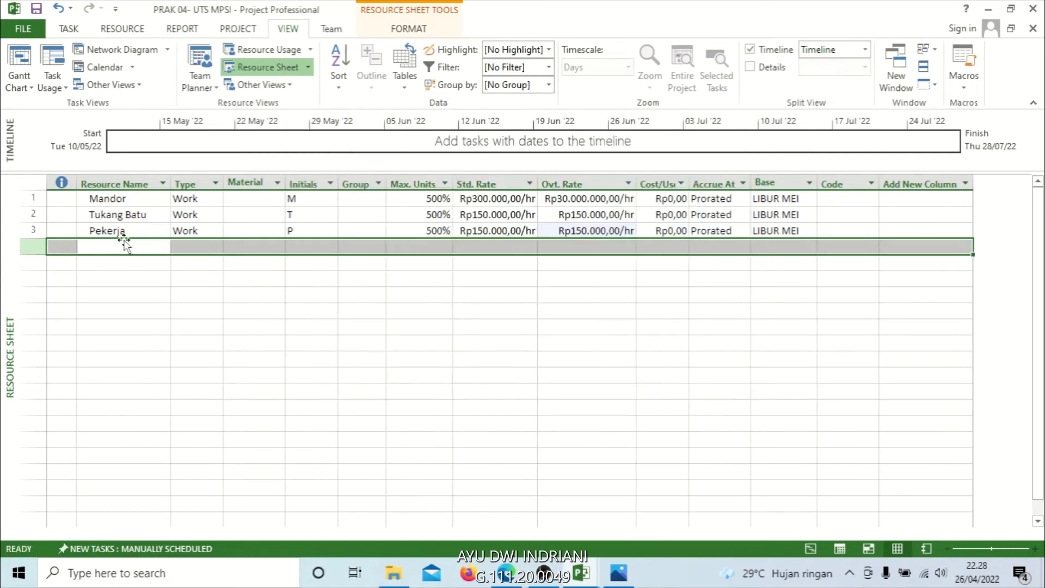
pyautogui.click(155, 303)
# Add Tukang Kayu as a new resource in the row below Pekerja
pyautogui.click(118, 245)
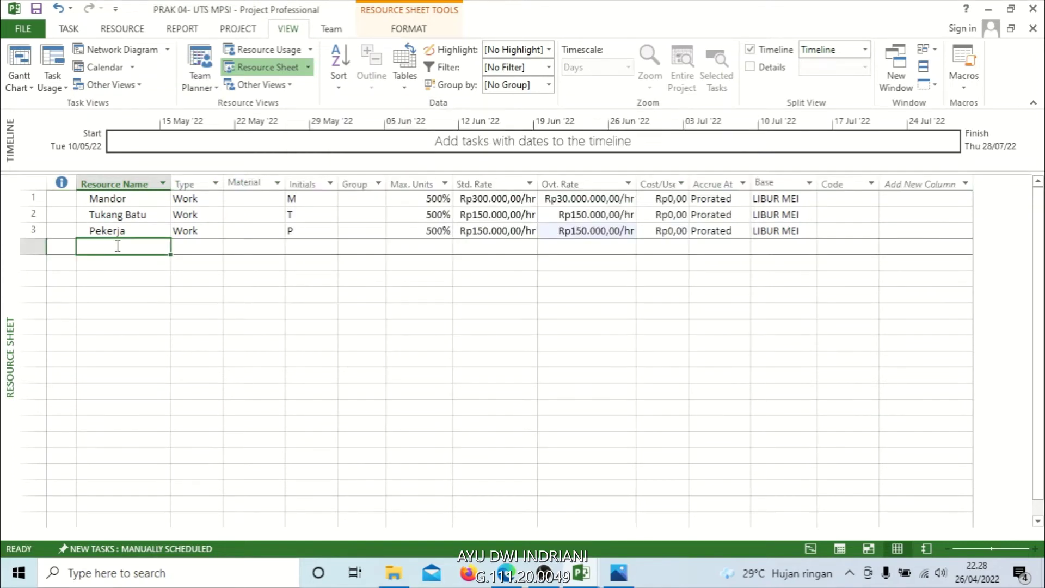
pyautogui.write('Tukang Batu')
pyautogui.press('alt')
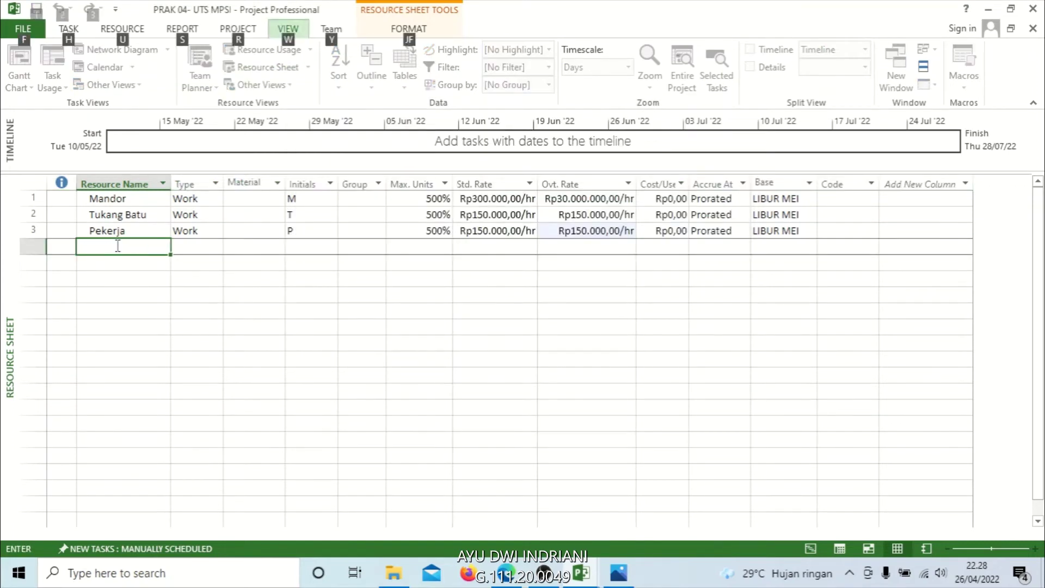
pyautogui.press('alt')
pyautogui.press('BackSpace')
pyautogui.write('Ka')
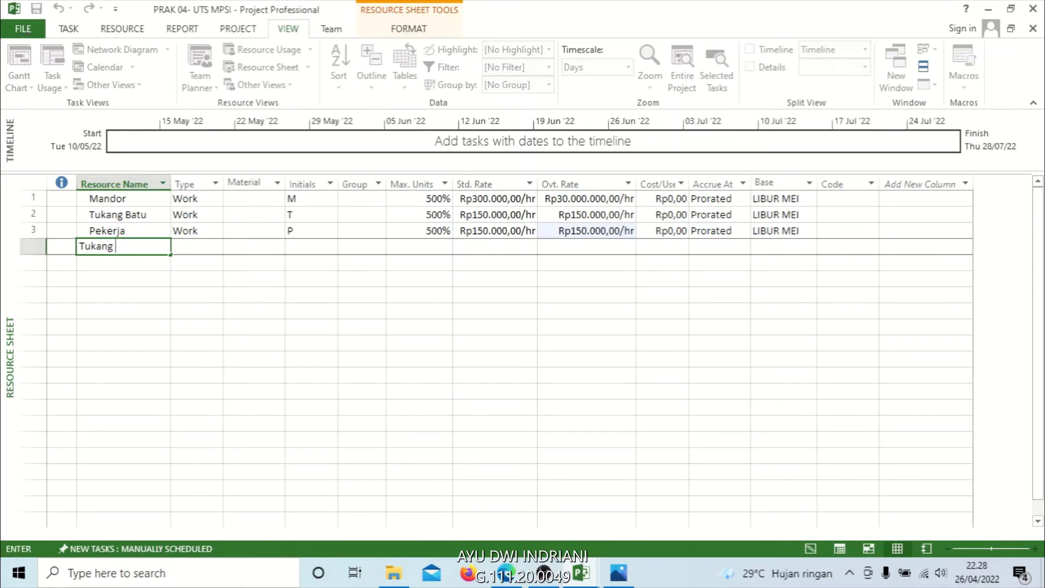
pyautogui.write('yu')
pyautogui.press('BackSpace')
pyautogui.press('BackSpace')
pyautogui.write('ayu')
pyautogui.click(224, 296)
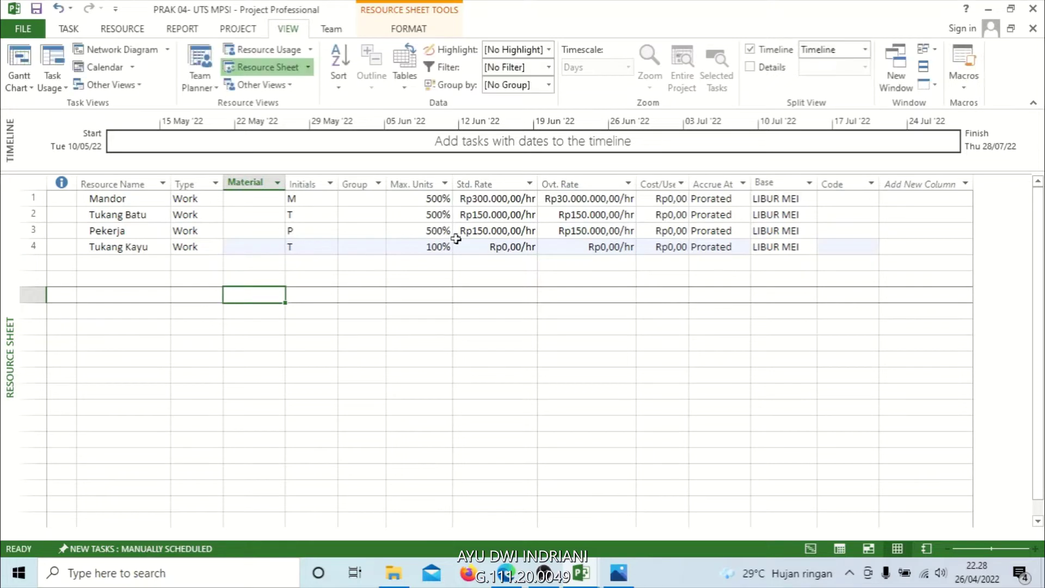
# Raise Tukang Kayu's maximum units to 500%
pyautogui.click(433, 246)
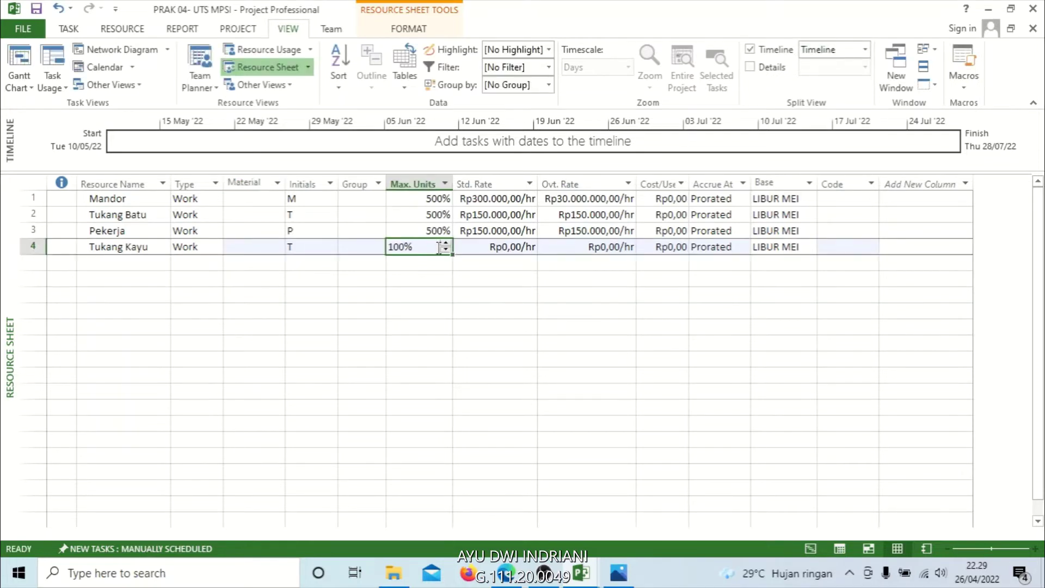
pyautogui.click(446, 243)
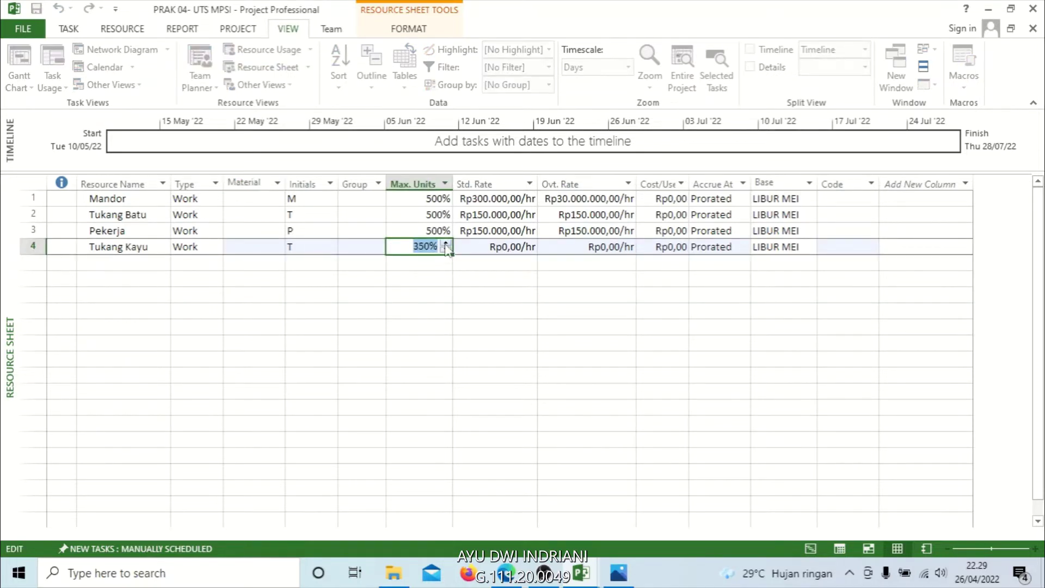
pyautogui.click(446, 243)
pyautogui.click(446, 243)
pyautogui.click(499, 261)
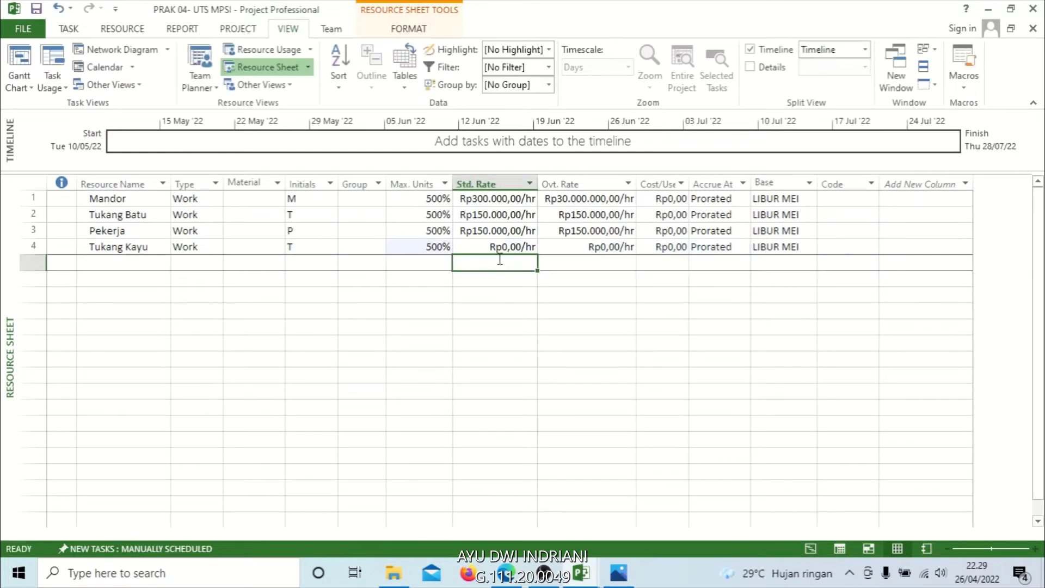
# Fill Pekerja's standard and overtime rates of Rp150.000,00/hr down to Tukang Kayu
pyautogui.click(492, 242)
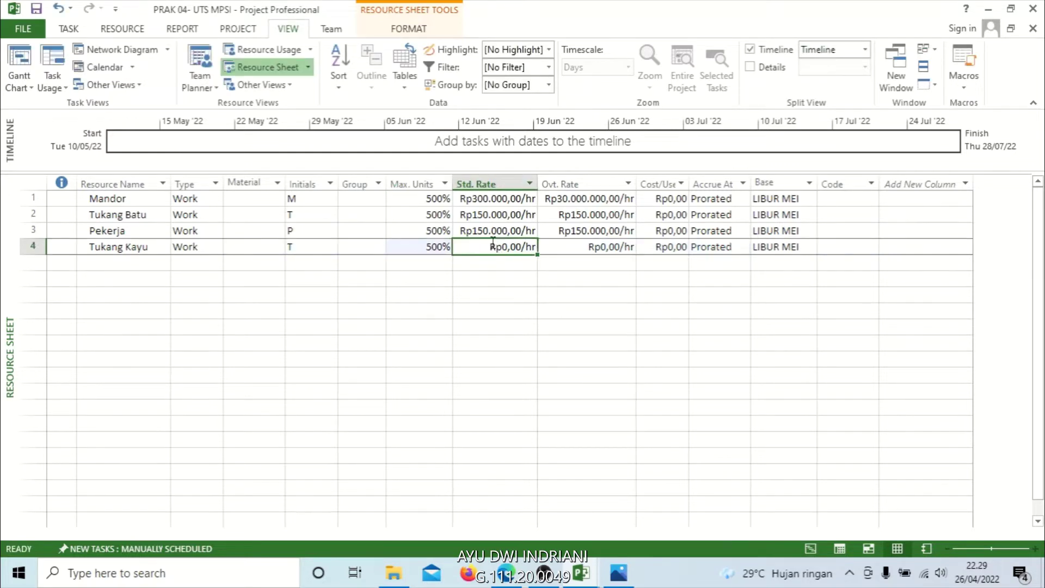
pyautogui.click(493, 231)
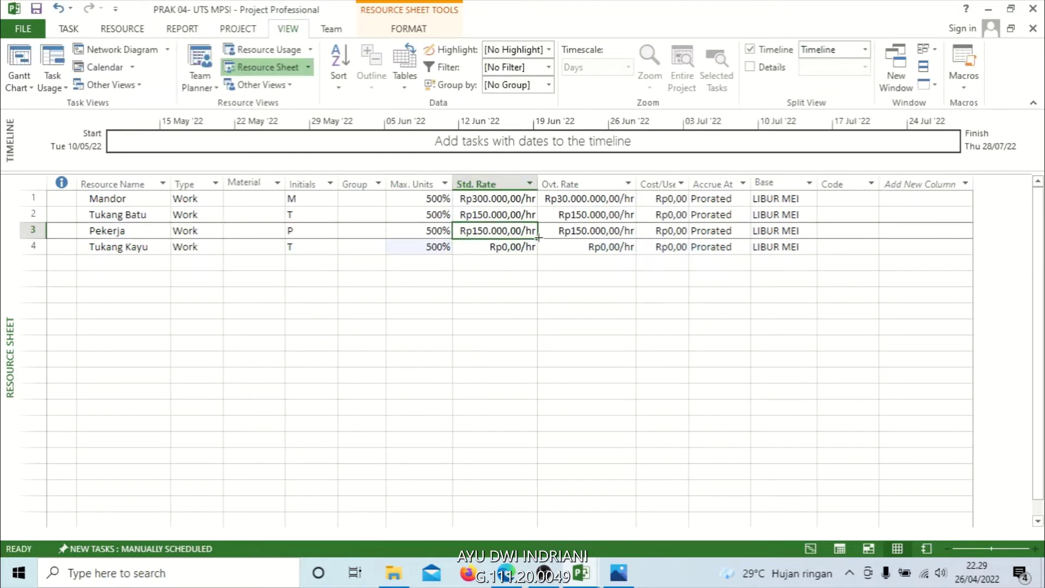
pyautogui.moveTo(538, 237); pyautogui.dragTo(537, 251)
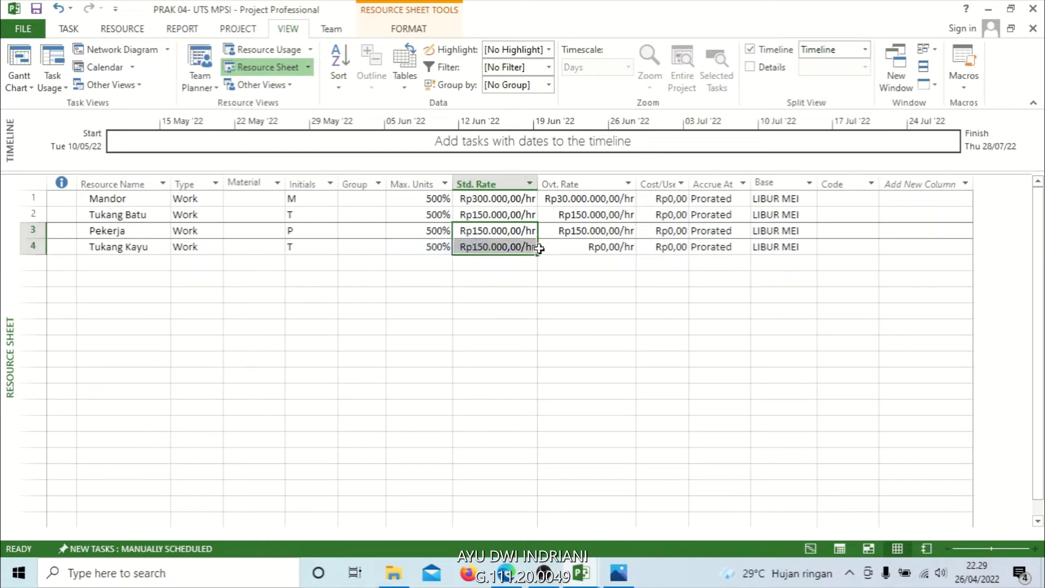
pyautogui.click(619, 229)
pyautogui.moveTo(635, 238); pyautogui.dragTo(635, 251)
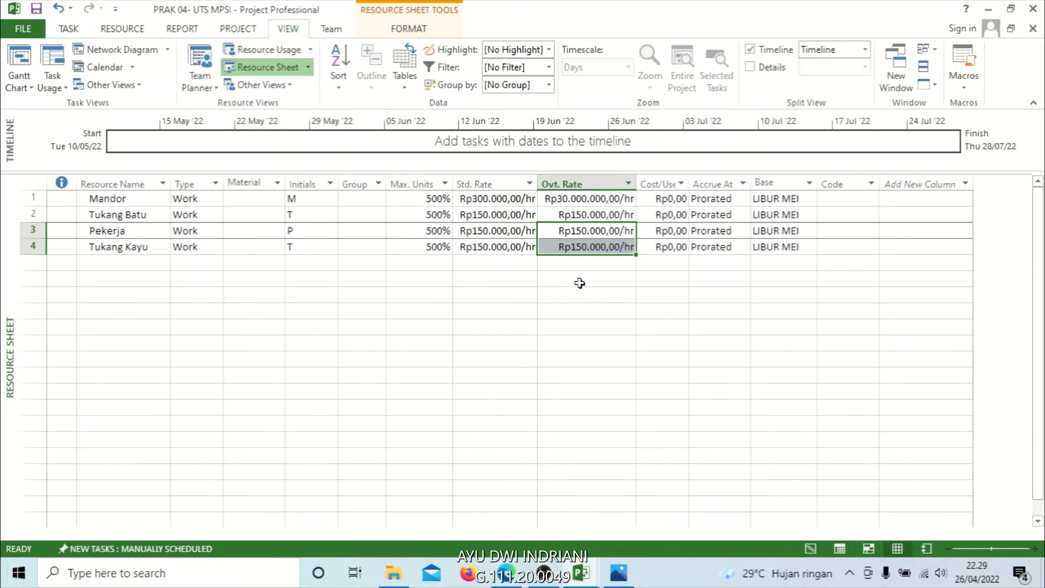
pyautogui.click(580, 280)
pyautogui.click(408, 280)
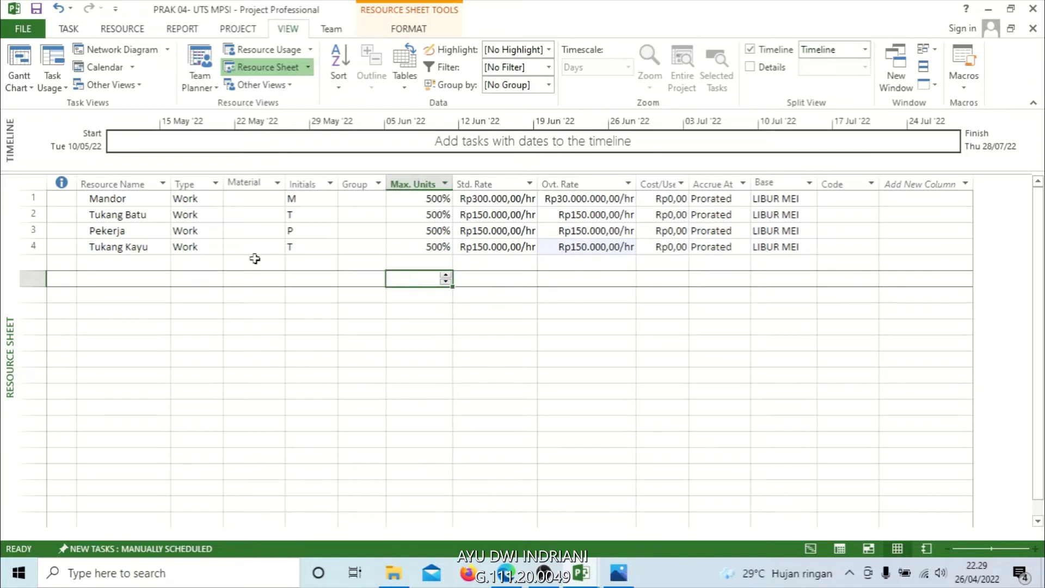
# Add Pasir as a new resource in the row below Tukang Kayu and set its type to Material
pyautogui.click(256, 259)
pyautogui.click(139, 261)
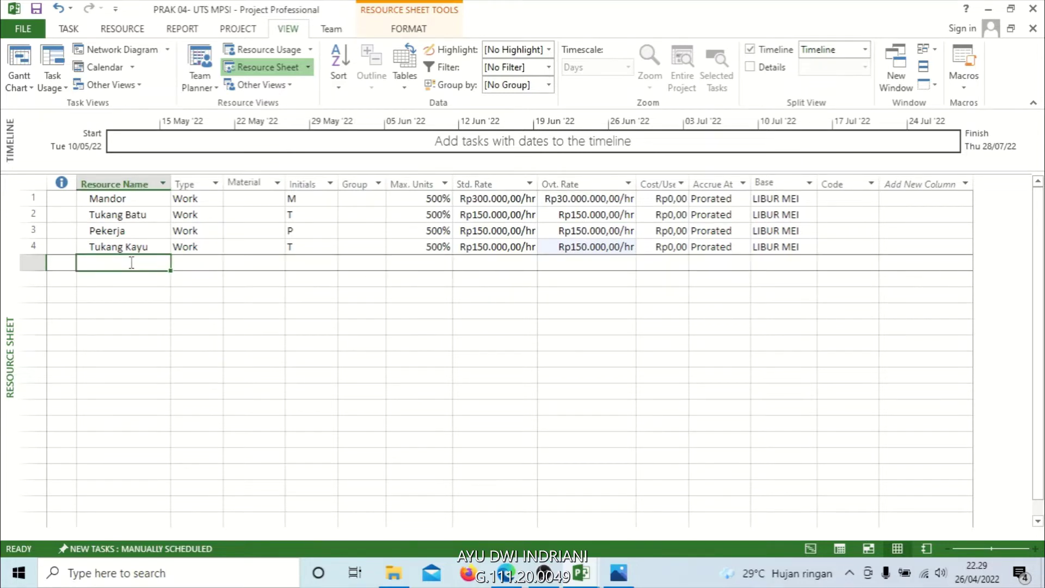
pyautogui.click(131, 263)
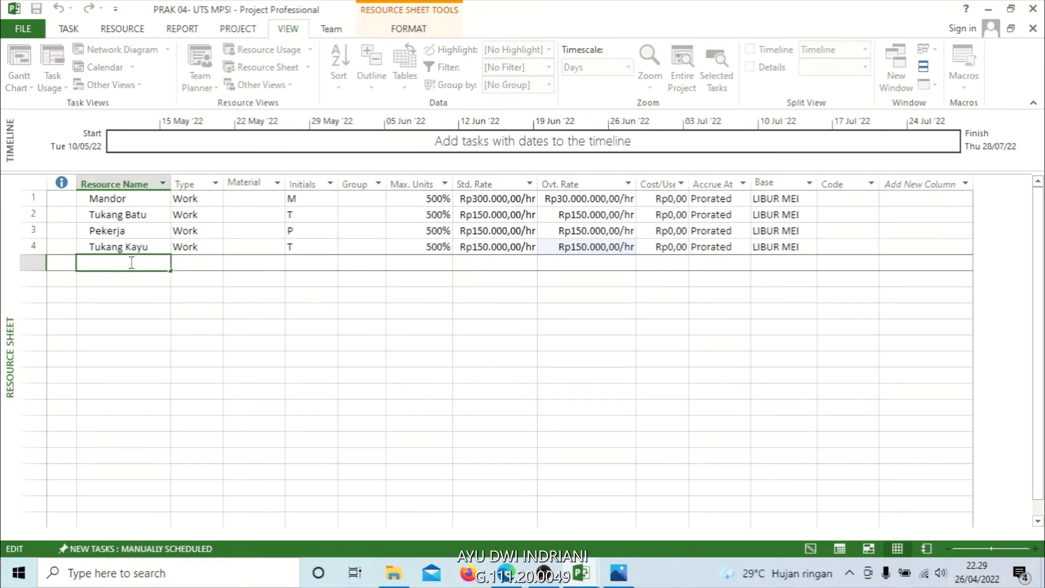
pyautogui.write('Pasir')
pyautogui.click(199, 278)
pyautogui.click(198, 262)
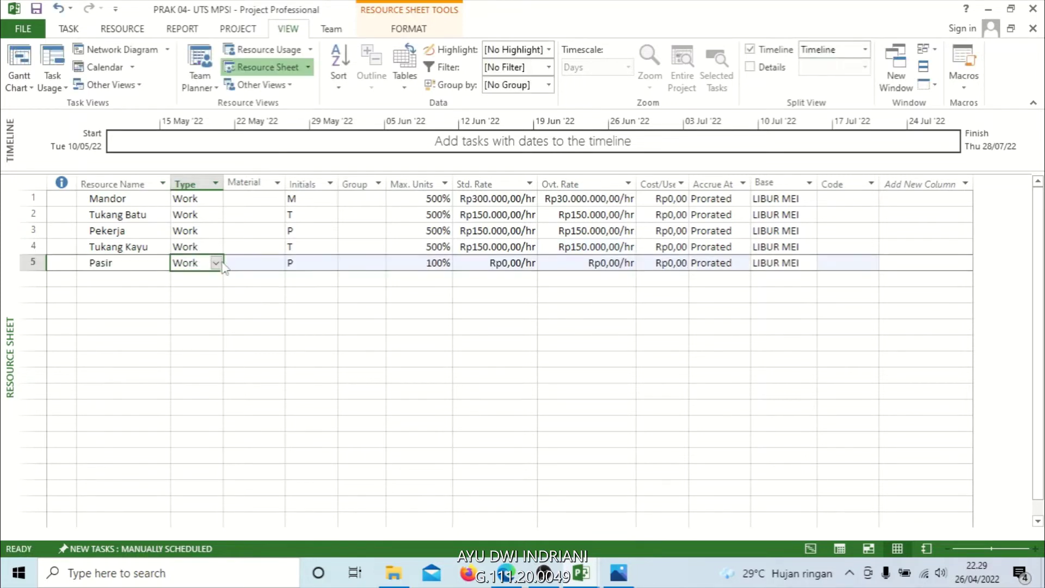
pyautogui.click(217, 263)
pyautogui.click(216, 287)
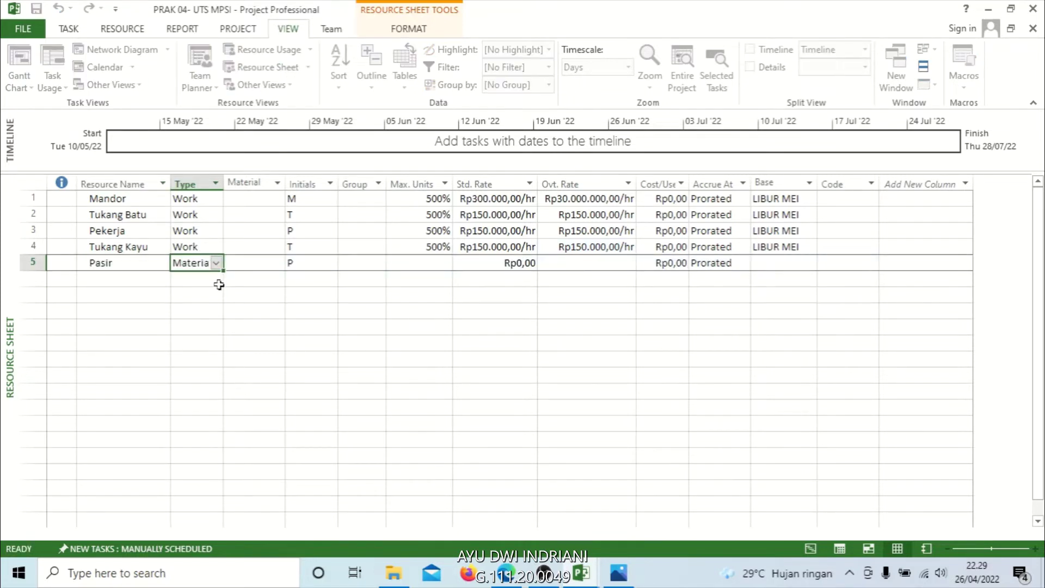
# Set Pasir's standard rate to Rp50.000,00
pyautogui.click(279, 291)
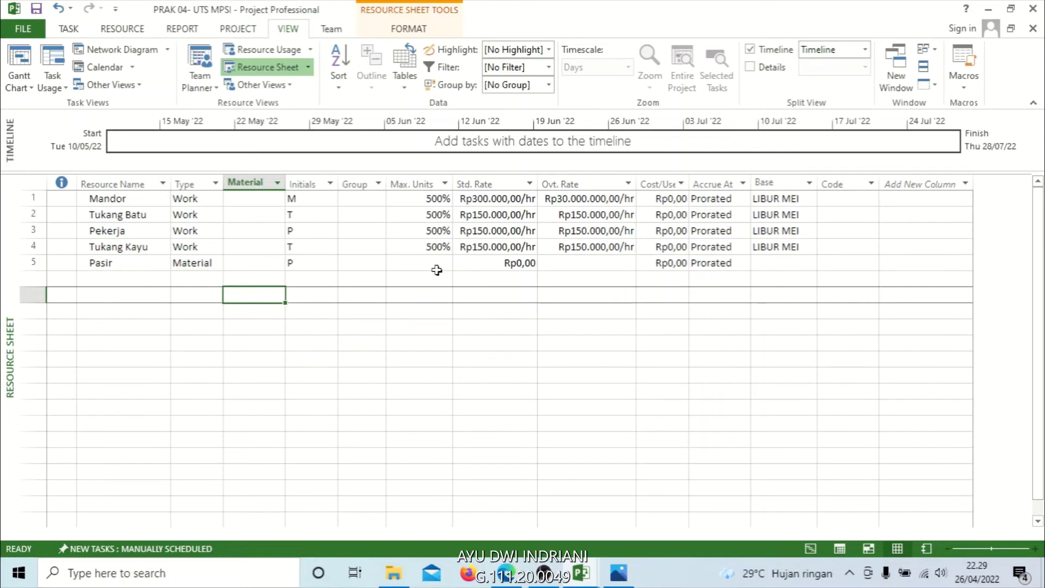
pyautogui.click(515, 265)
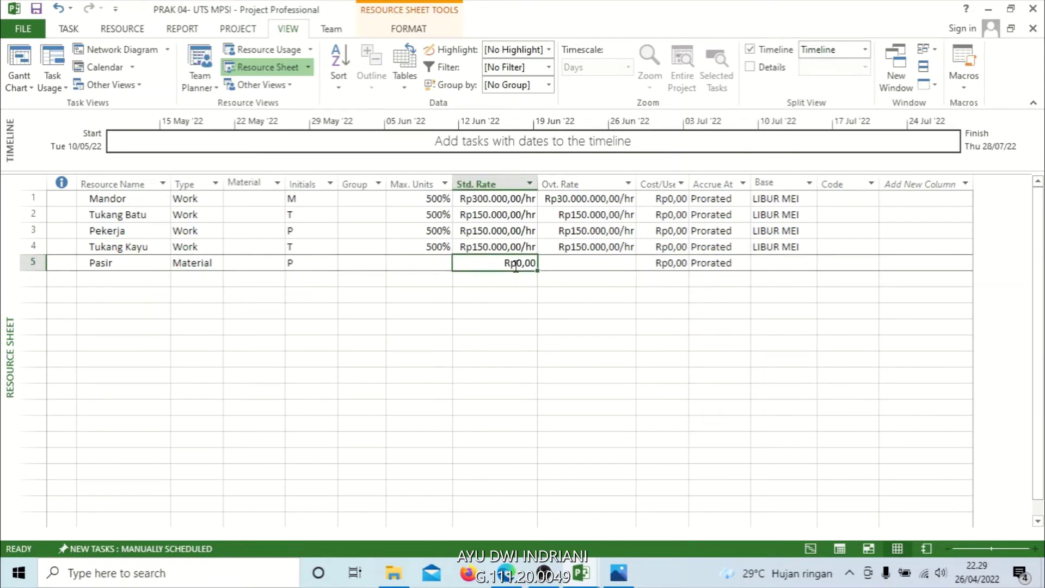
pyautogui.click(516, 265)
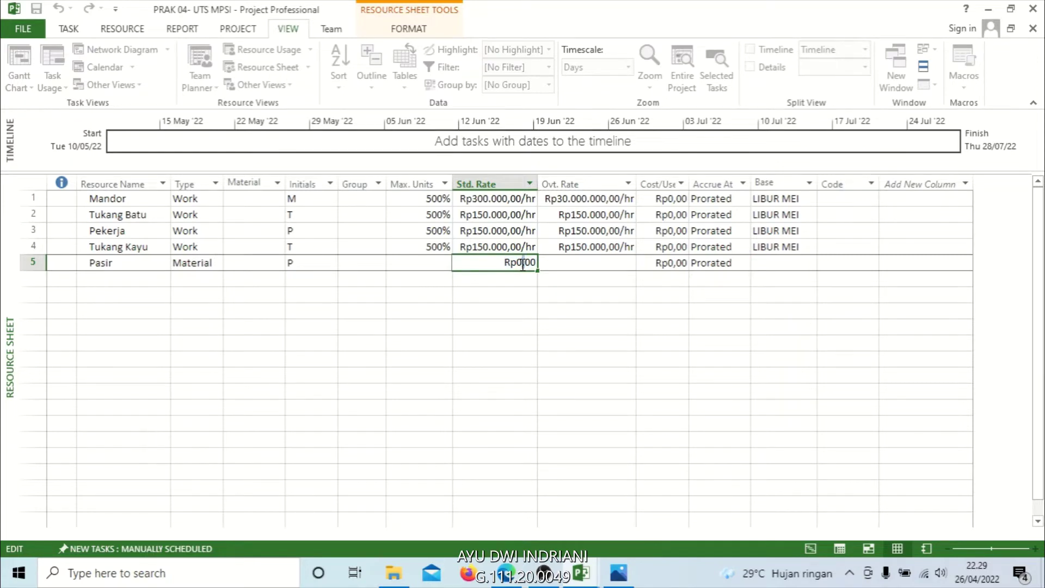
pyautogui.doubleClick(522, 263)
pyautogui.write('50000')
pyautogui.click(527, 292)
pyautogui.click(369, 295)
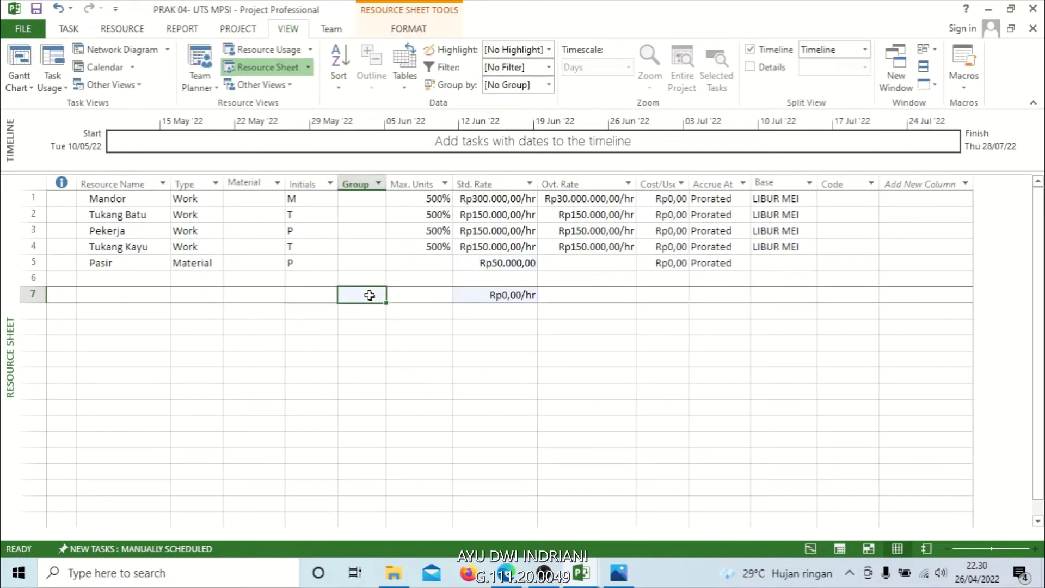
pyautogui.click(127, 279)
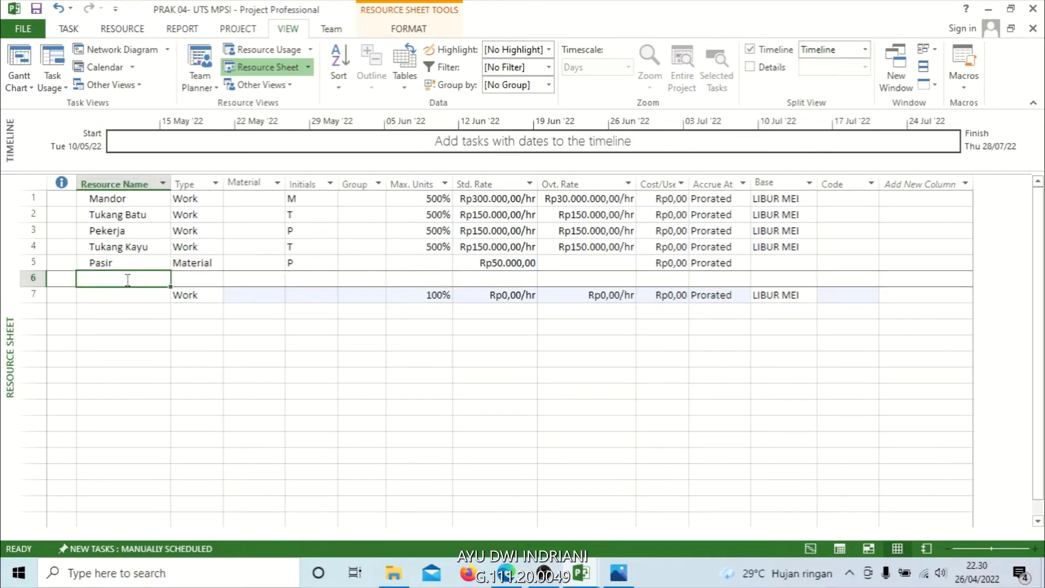
pyautogui.write('Se')
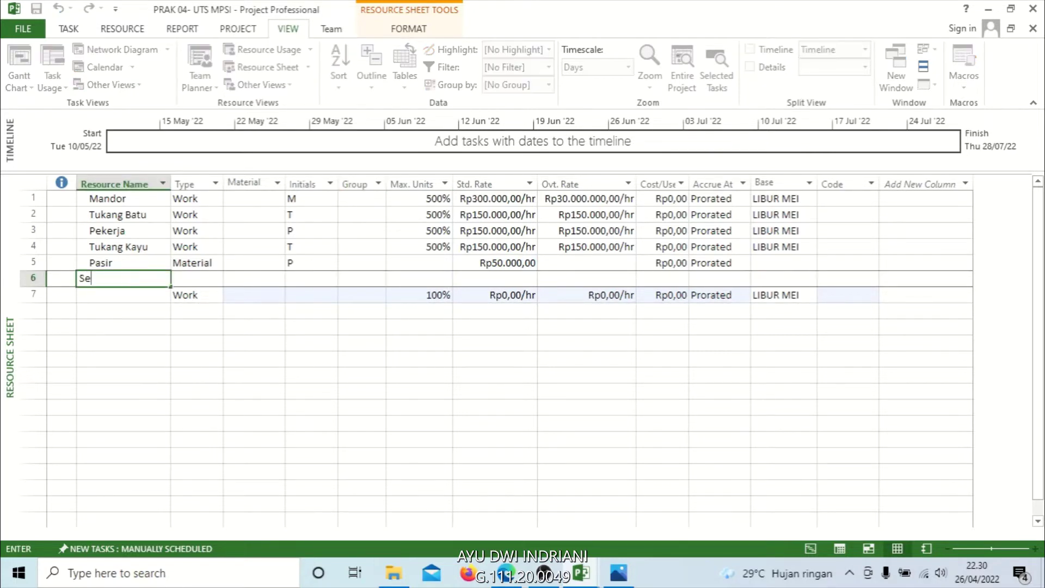
pyautogui.click(166, 360)
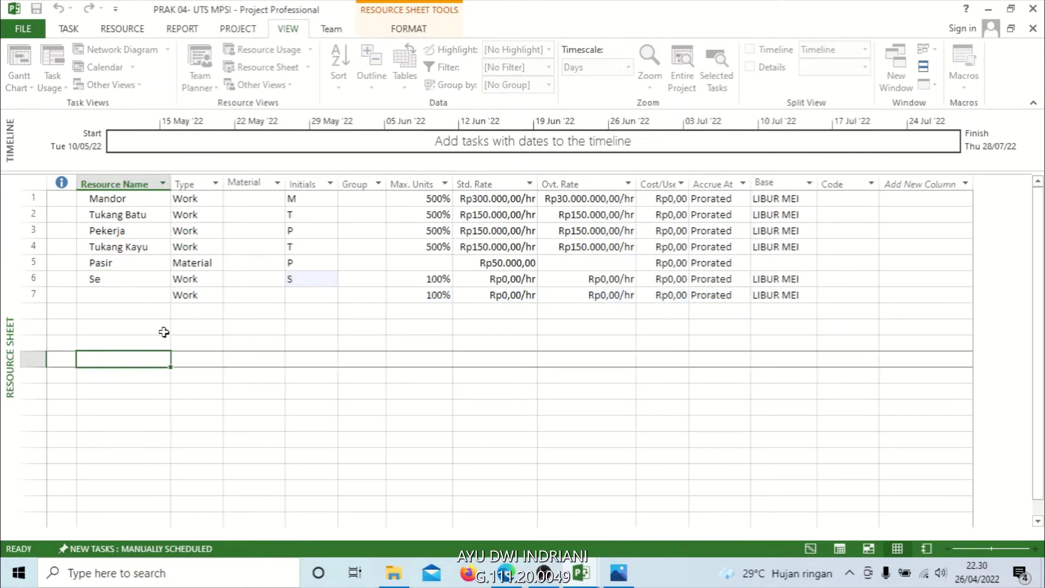
pyautogui.click(58, 8)
pyautogui.click(58, 9)
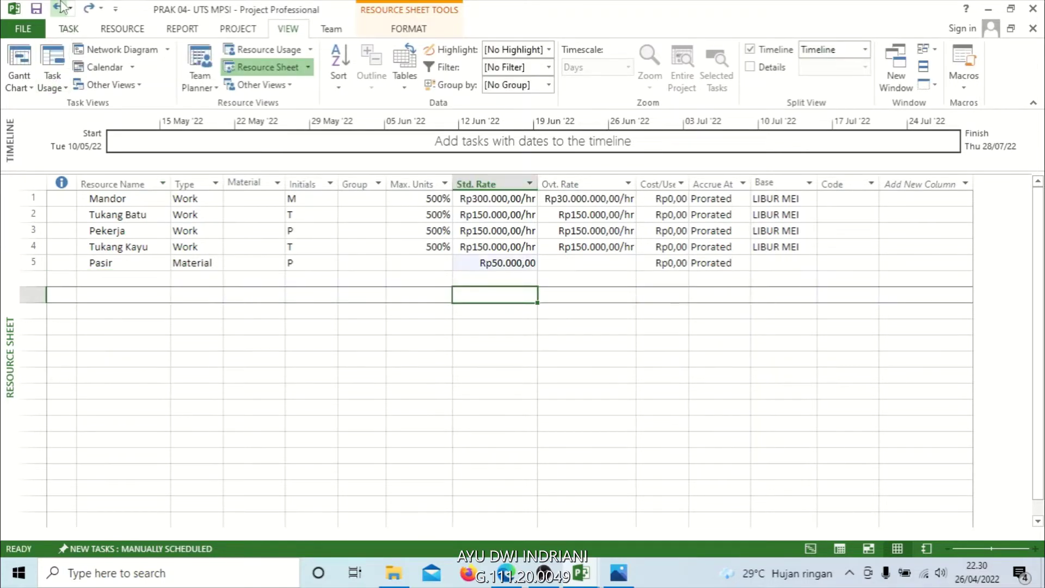
# Add Semen as a new resource in the row below Pasir and set its type to Material
pyautogui.click(121, 277)
pyautogui.write('S')
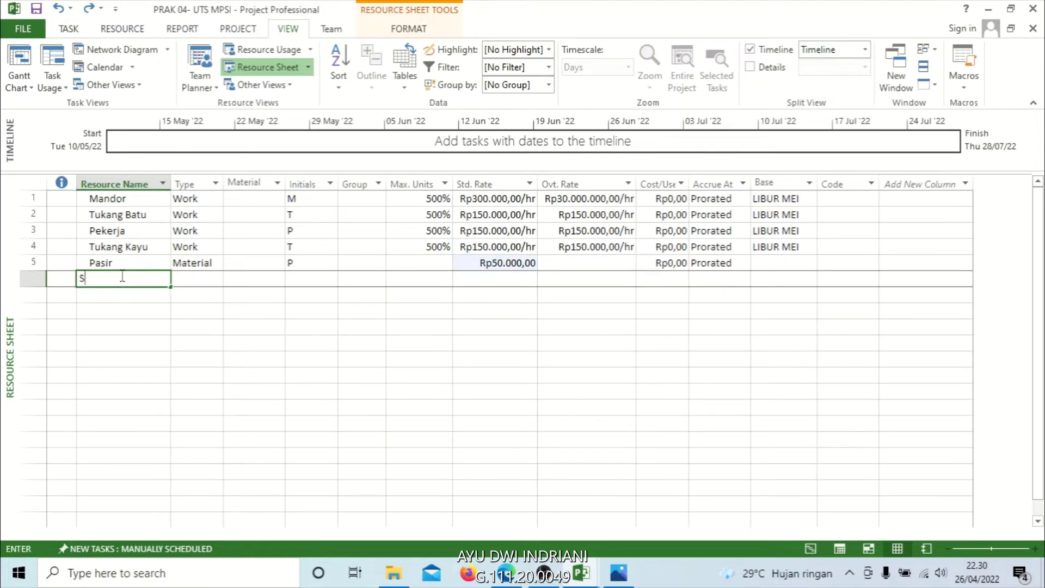
pyautogui.write('emen')
pyautogui.click(180, 308)
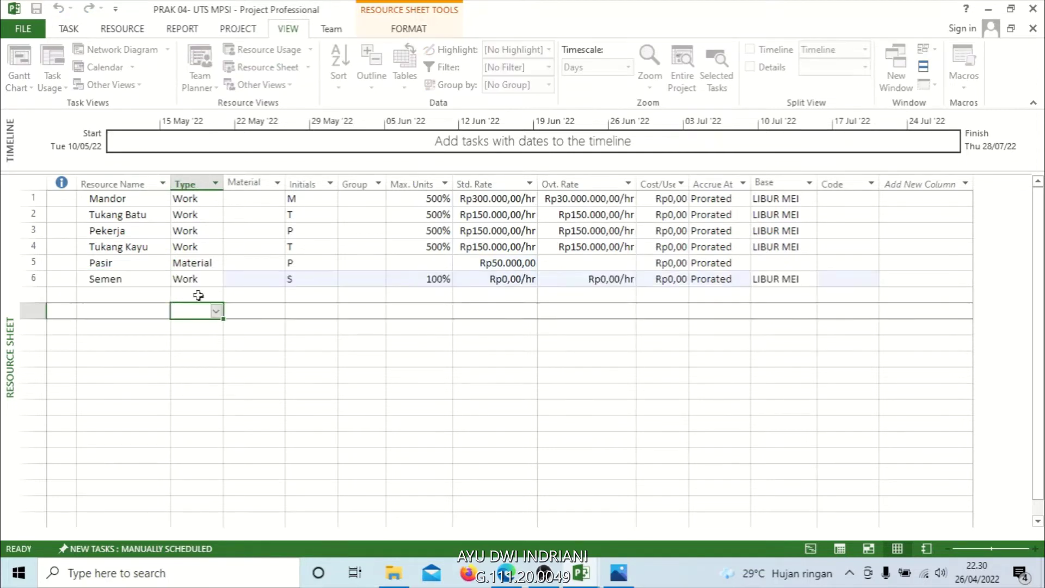
pyautogui.click(217, 282)
pyautogui.click(216, 280)
pyautogui.click(217, 302)
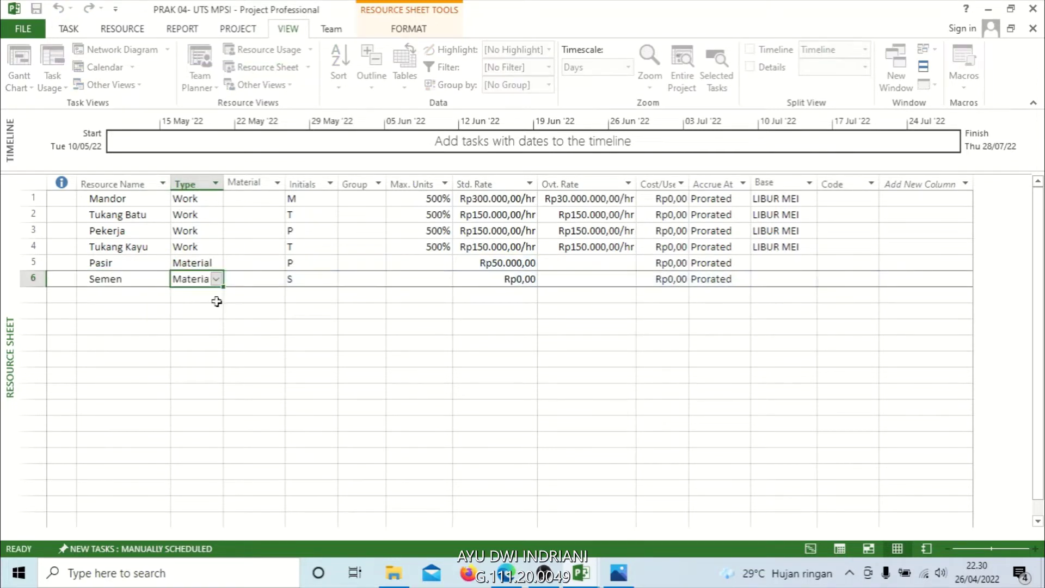
# Open Semen's default cost rate table in its resource information and start editing the standard rate
pyautogui.doubleClick(521, 281)
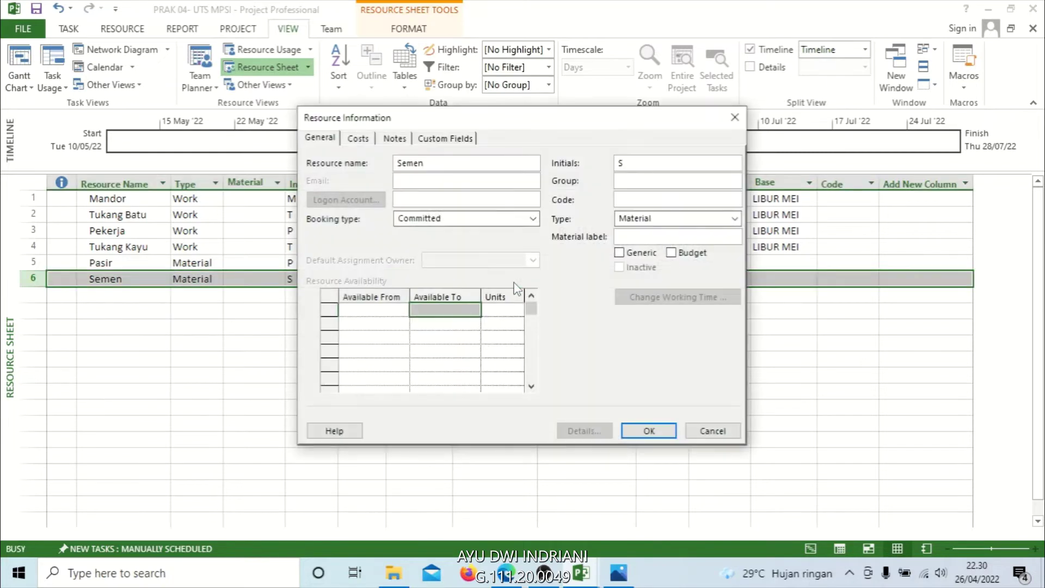
pyautogui.click(358, 139)
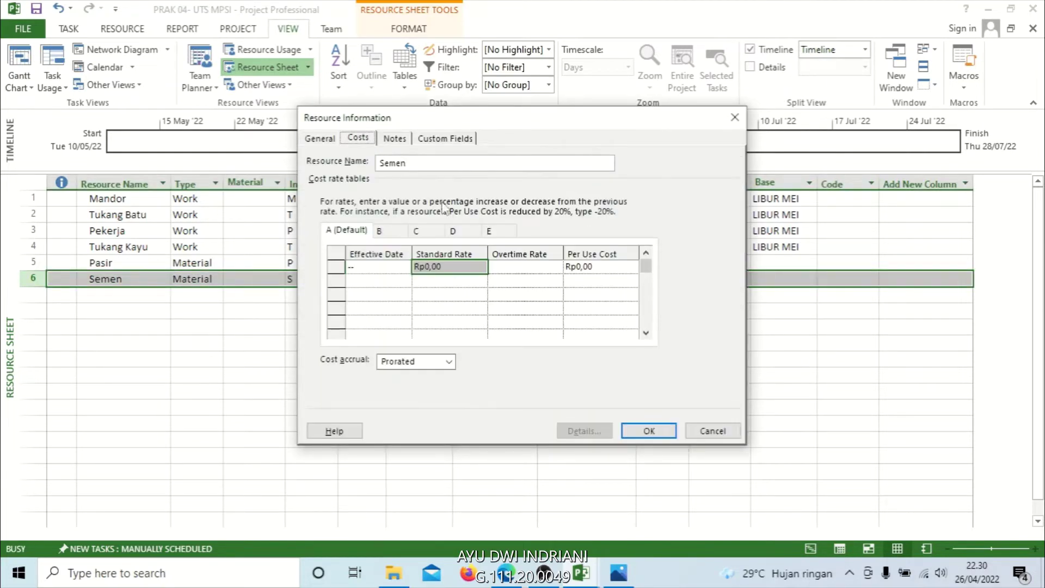
pyautogui.click(441, 267)
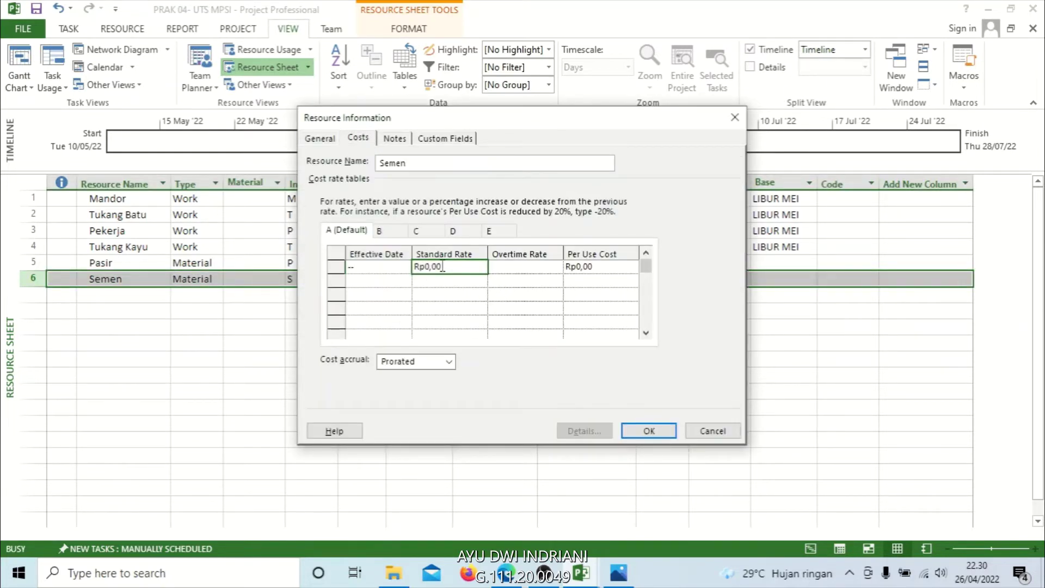
pyautogui.write('\\\\\\\\\\\\\\\\\\\\\\\\\\\\\\\\\\\\\\\\\\\\\\\\\\\\\\\\')
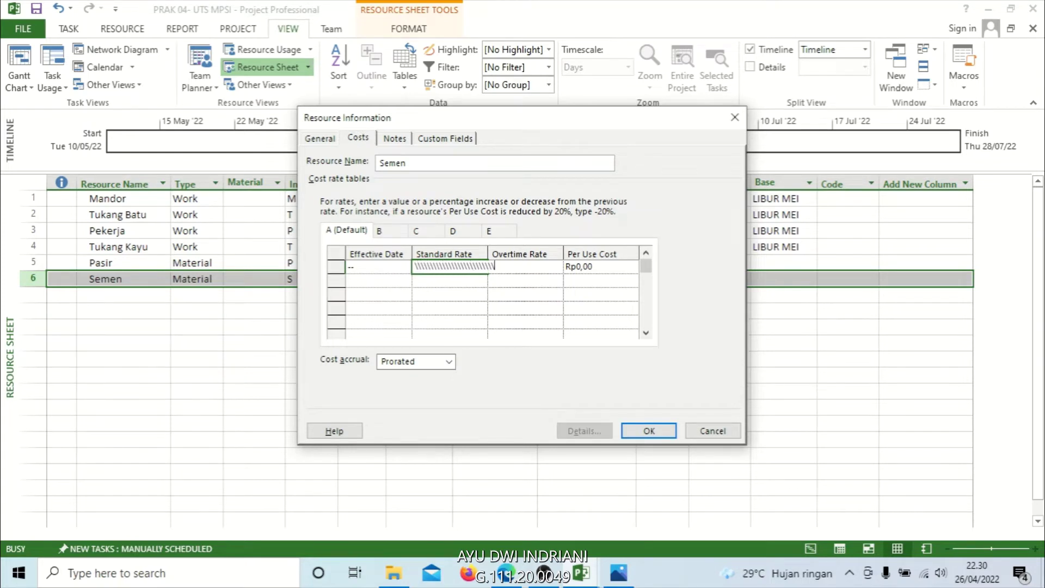
pyautogui.write('2500')
pyautogui.press('BackSpace')
pyautogui.press('BackSpace')
pyautogui.press('BackSpace')
pyautogui.press('BackSpace')
pyautogui.press('BackSpace')
pyautogui.press('BackSpace')
pyautogui.press('BackSpace')
pyautogui.press('BackSpace')
pyautogui.press('BackSpace')
pyautogui.press('BackSpace')
pyautogui.press('BackSpace')
pyautogui.press('BackSpace')
pyautogui.press('BackSpace')
pyautogui.press('BackSpace')
pyautogui.press('BackSpace')
pyautogui.press('BackSpace')
pyautogui.press('BackSpace')
pyautogui.press('BackSpace')
pyautogui.press('BackSpace')
pyautogui.press('BackSpace')
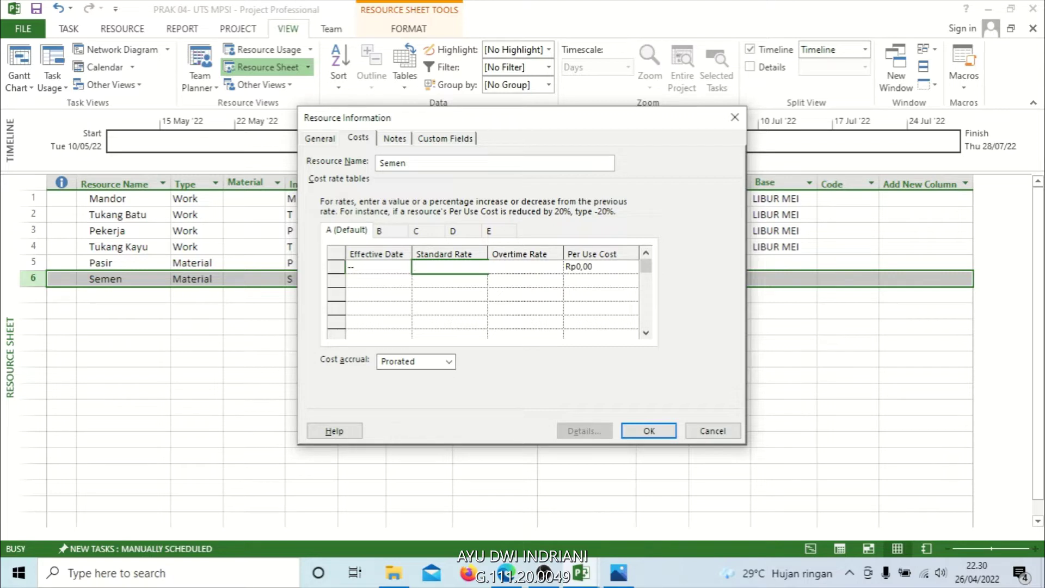
# Set Semen's standard rate to Rp25.000,00 and apply the resource information
pyautogui.write('25000')
pyautogui.press('Return')
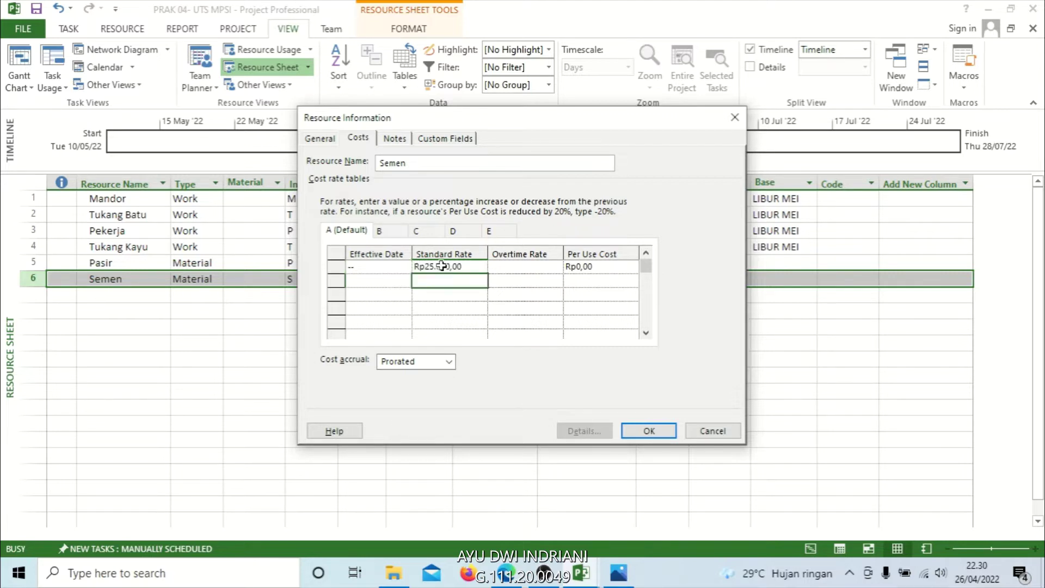
pyautogui.click(644, 429)
pyautogui.click(550, 345)
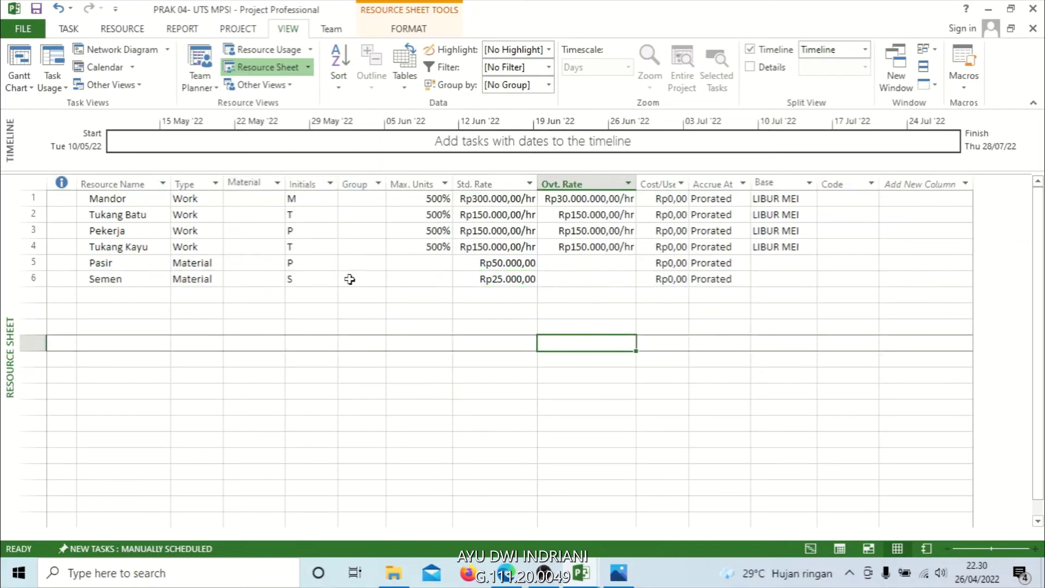
# Add Kaca 5mm as a new resource in the row below Semen and set its type to Material
pyautogui.click(140, 298)
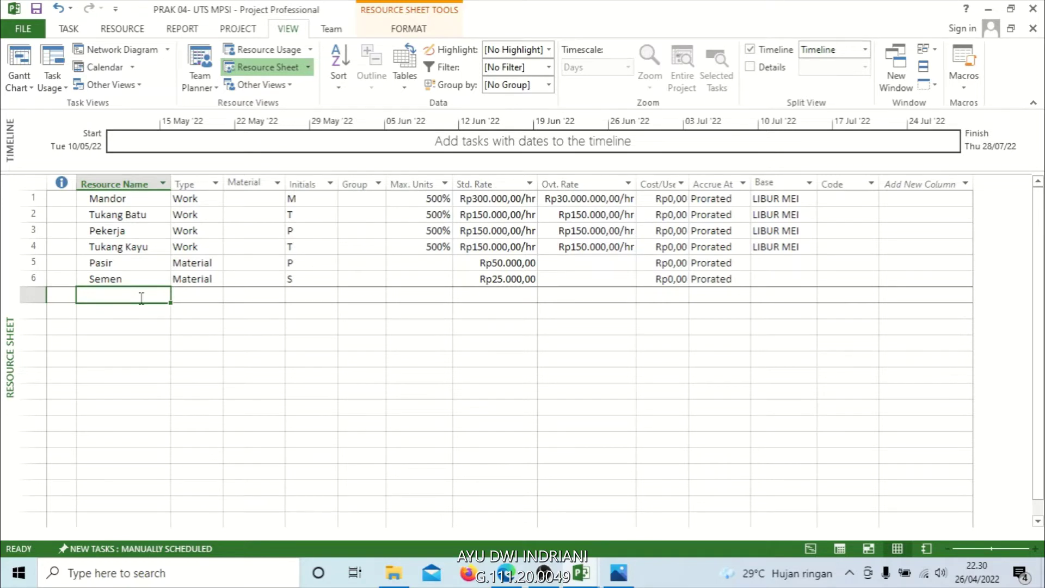
pyautogui.write('Kaca')
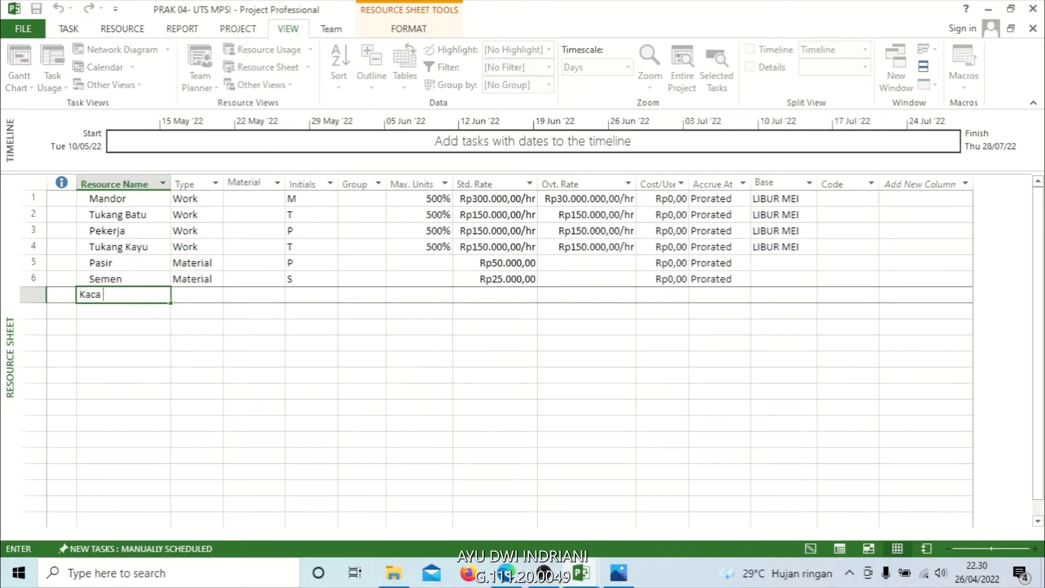
pyautogui.write(' 5mm')
pyautogui.click(184, 321)
pyautogui.click(220, 300)
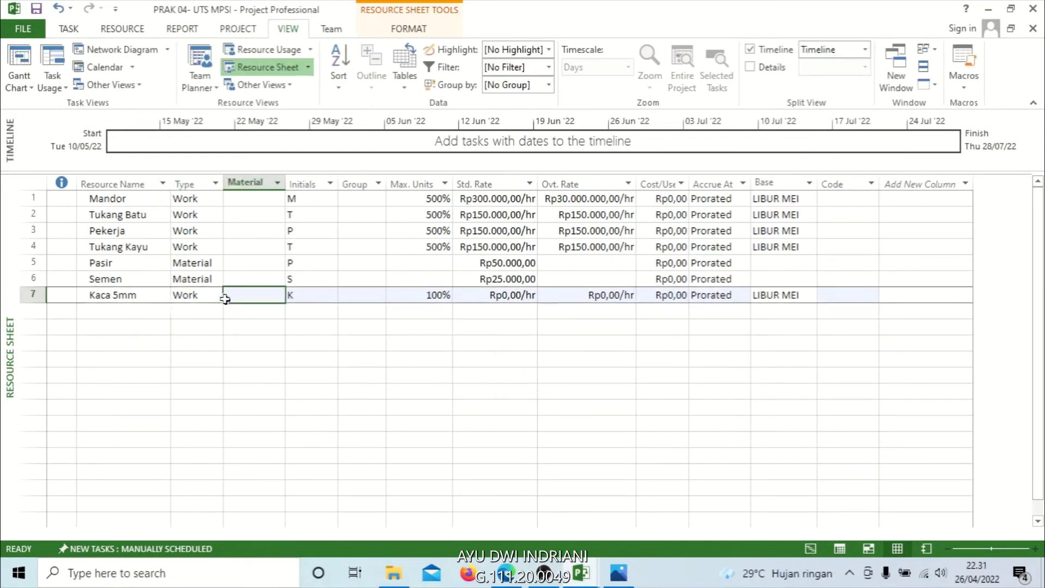
pyautogui.click(217, 298)
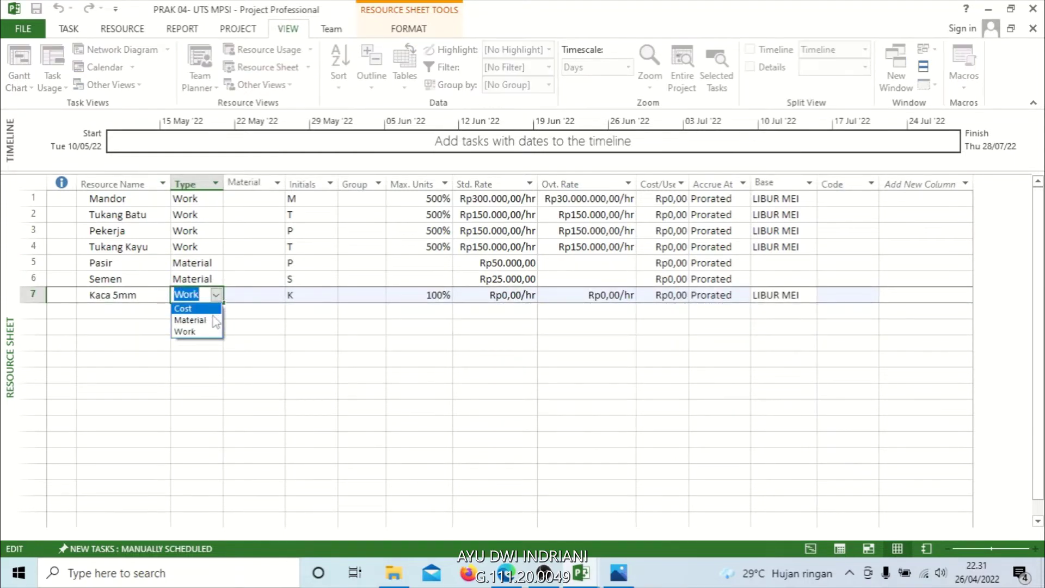
pyautogui.click(190, 320)
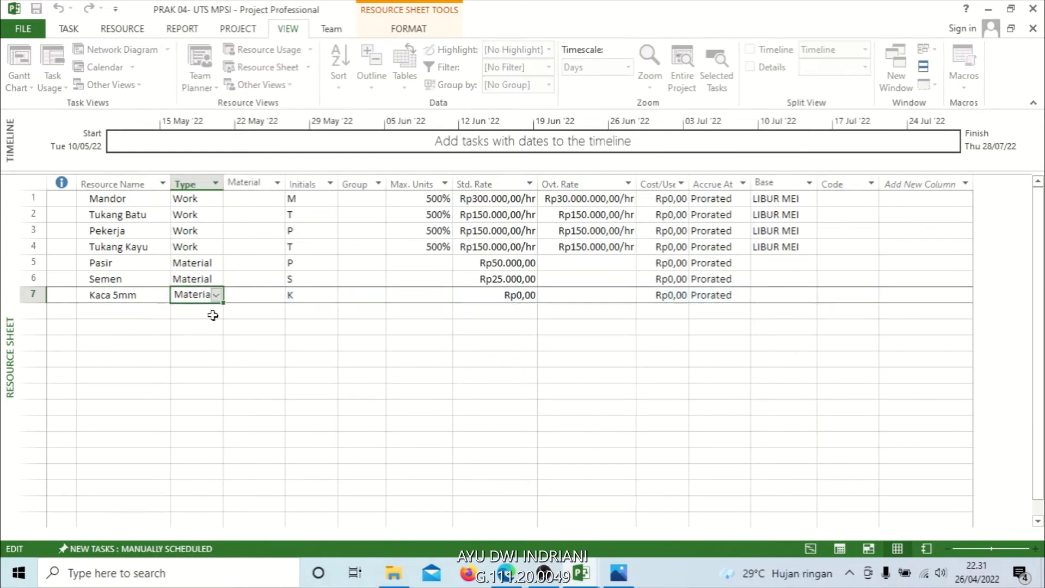
# Set the standard rate of Kaca 5mm to Rp50.000,00
pyautogui.click(514, 295)
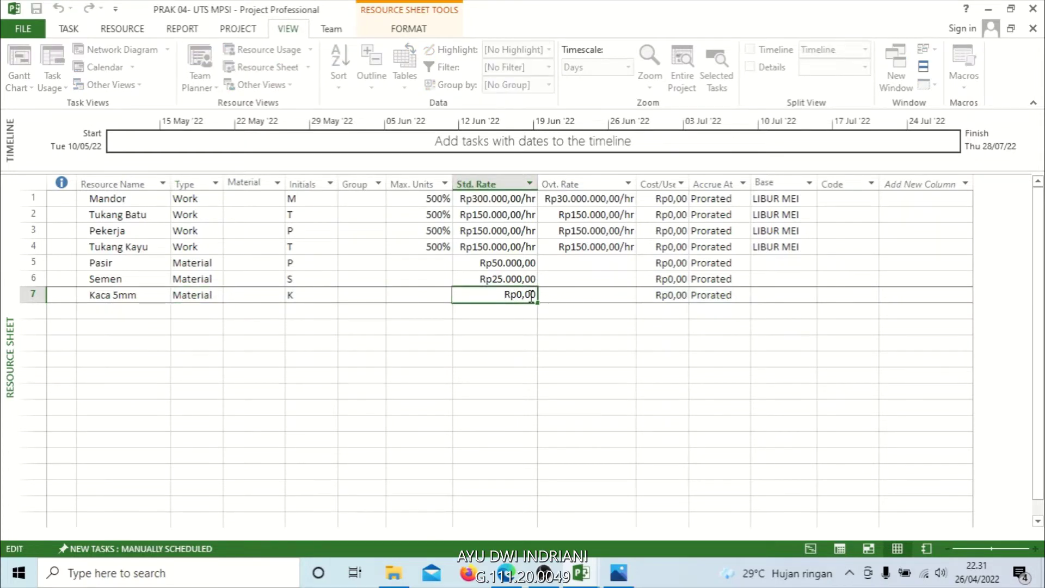
pyautogui.click(531, 294)
pyautogui.press('BackSpace')
pyautogui.press('BackSpace')
pyautogui.press('BackSpace')
pyautogui.press('BackSpace')
pyautogui.press('BackSpace')
pyautogui.press('BackSpace')
pyautogui.write('500000')
pyautogui.press('BackSpace')
pyautogui.press('Return')
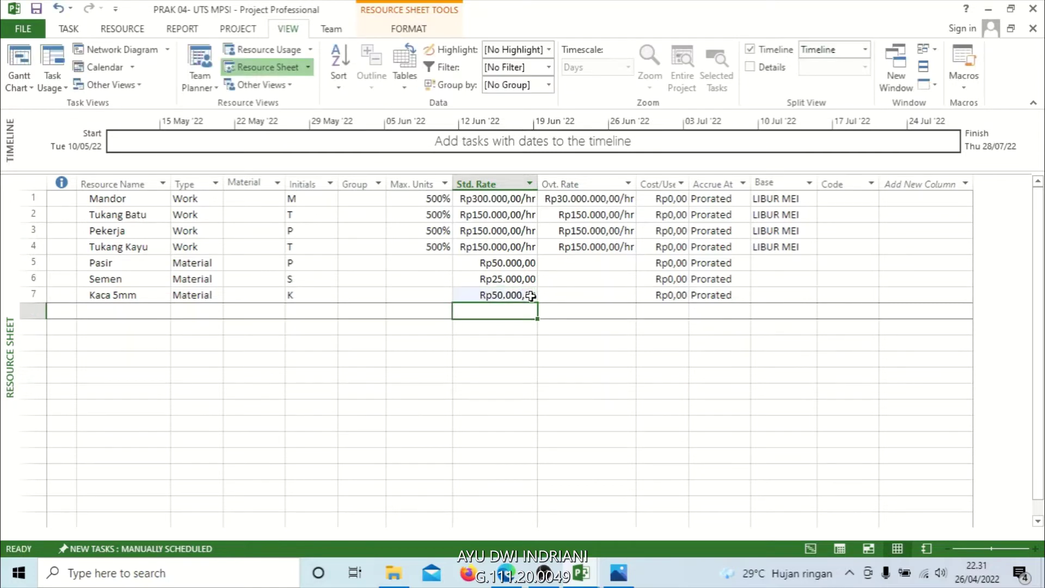
# Label the material units as m2 for Pasir and sak for Semen
pyautogui.click(253, 263)
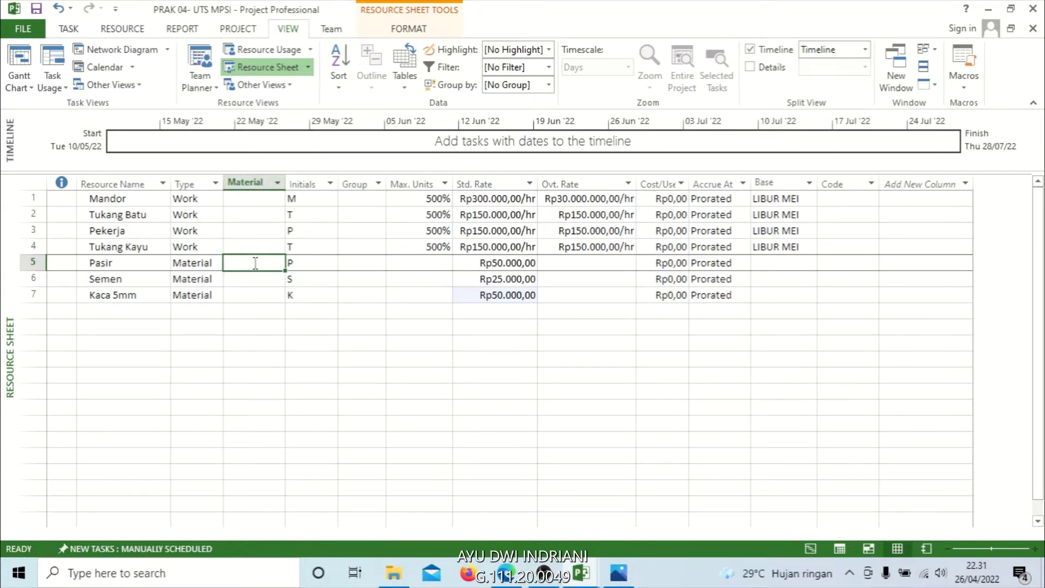
pyautogui.click(255, 263)
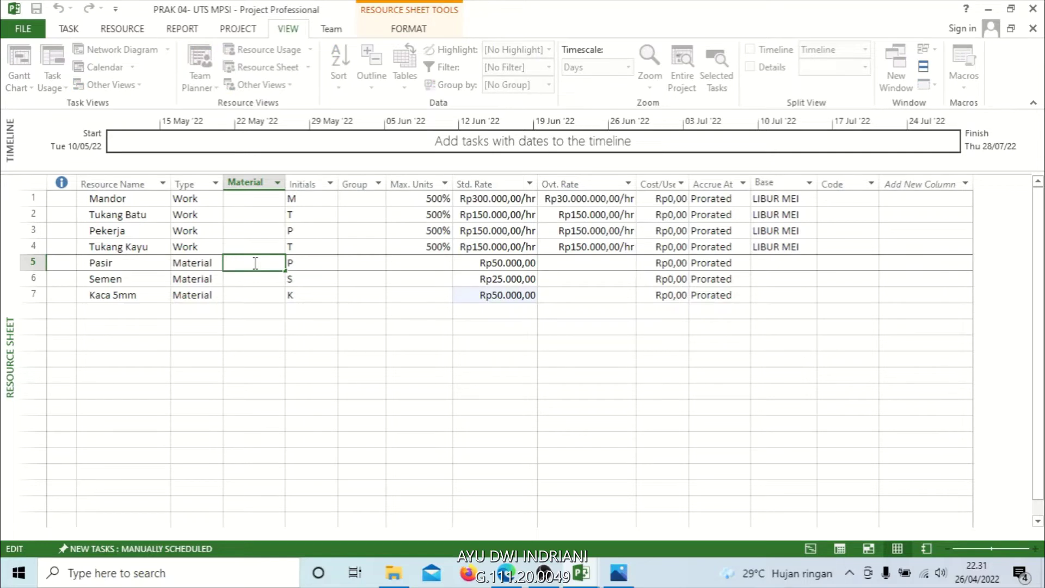
pyautogui.write('m2')
pyautogui.click(261, 279)
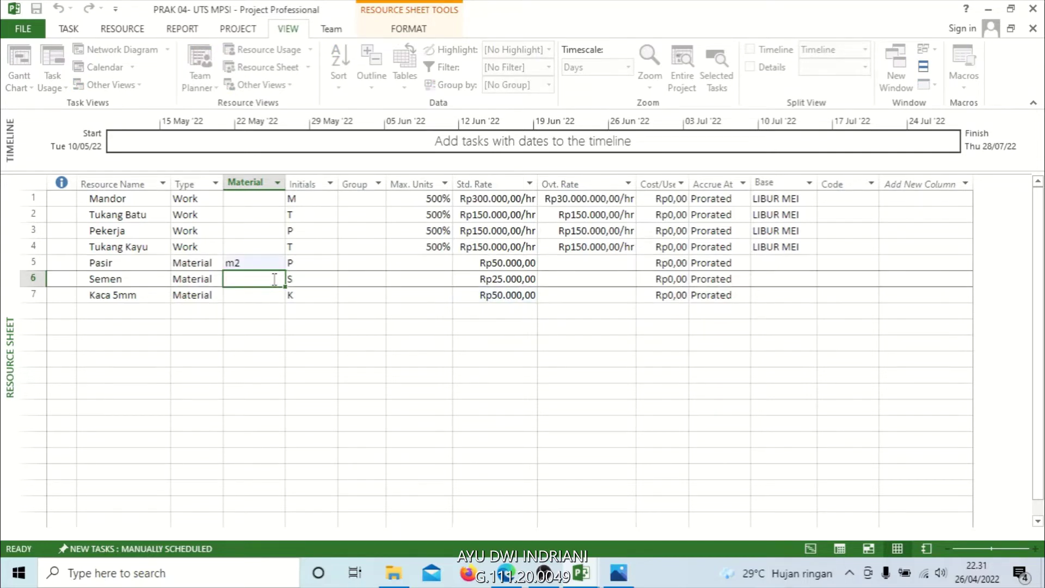
pyautogui.click(261, 279)
pyautogui.write('sak')
pyautogui.click(258, 296)
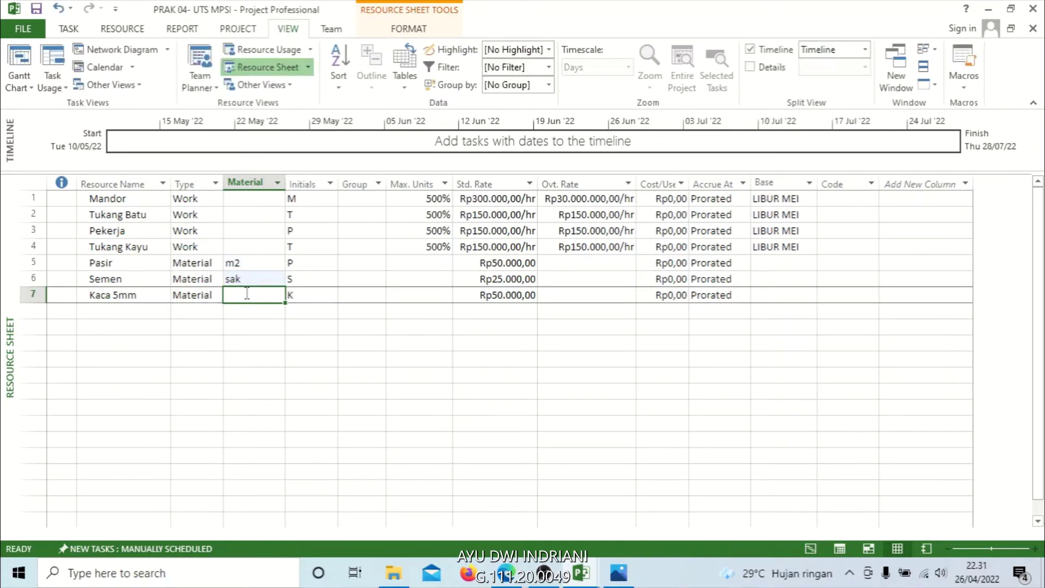
pyautogui.click(248, 294)
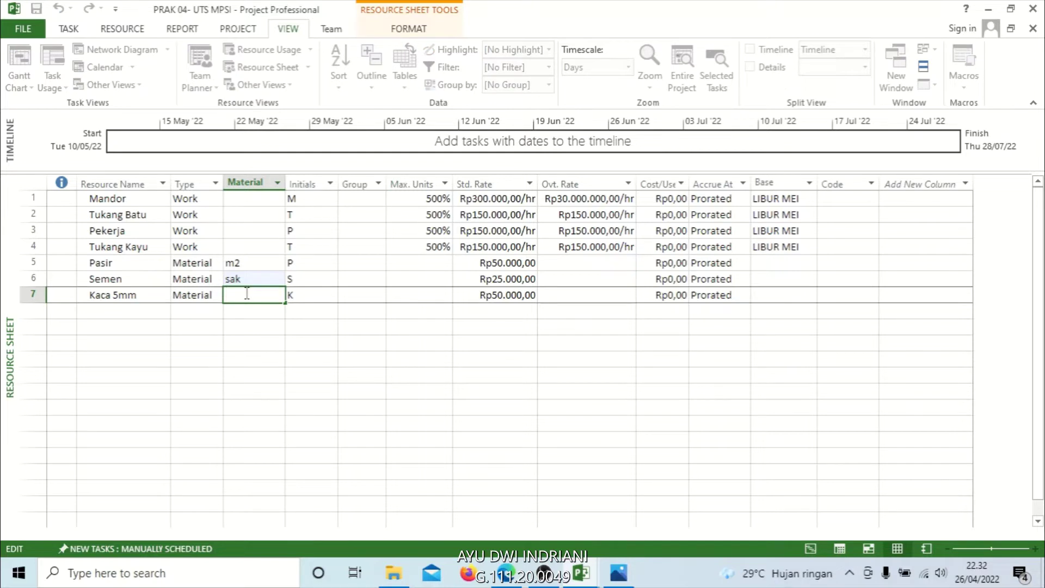
pyautogui.click(252, 313)
# Add Pipa PVC as a new resource in the row below Kaca 5mm and set its type to Material
pyautogui.click(132, 312)
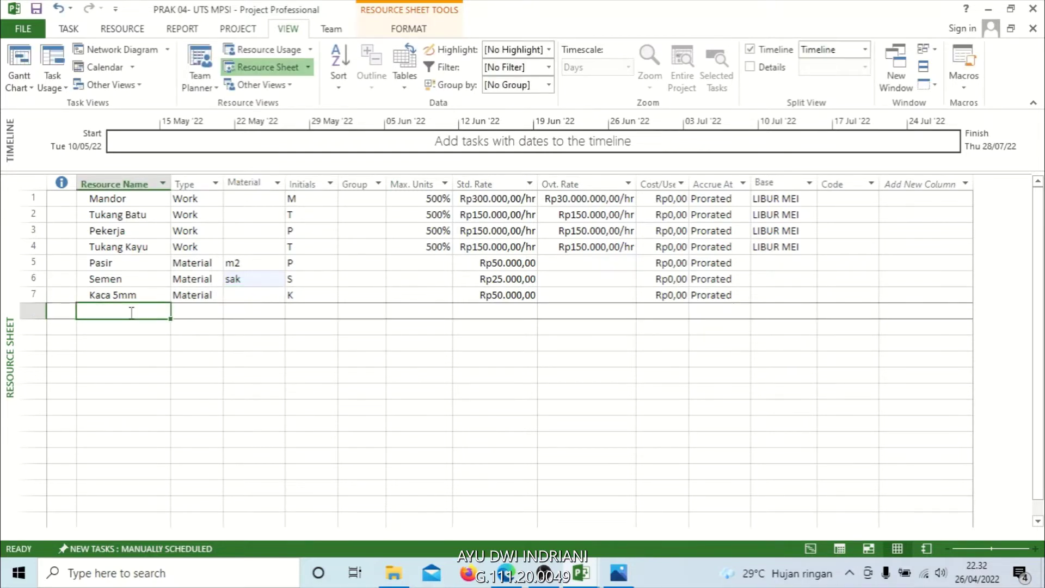
pyautogui.click(131, 312)
pyautogui.write('P')
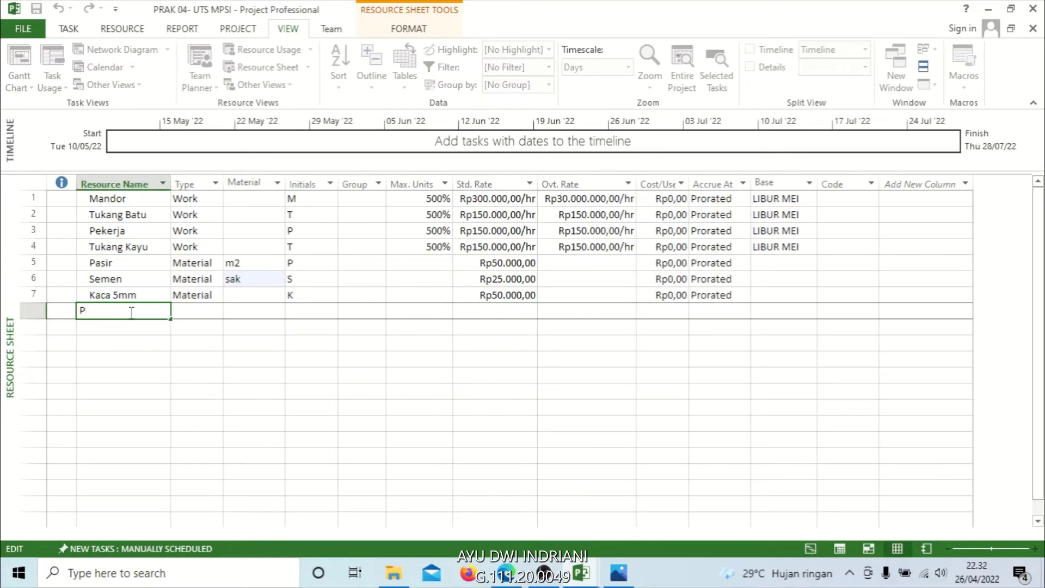
pyautogui.press('BackSpace')
pyautogui.write('P')
pyautogui.press('BackSpace')
pyautogui.write('P')
pyautogui.press('BackSpace')
pyautogui.press('alt')
pyautogui.press('i')
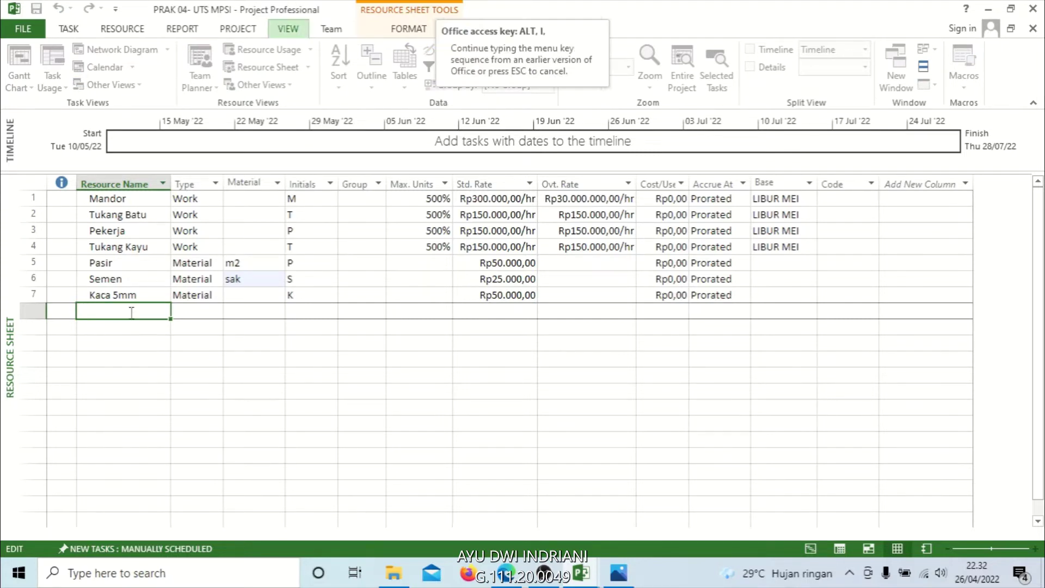
pyautogui.press('Escape')
pyautogui.write('Pi')
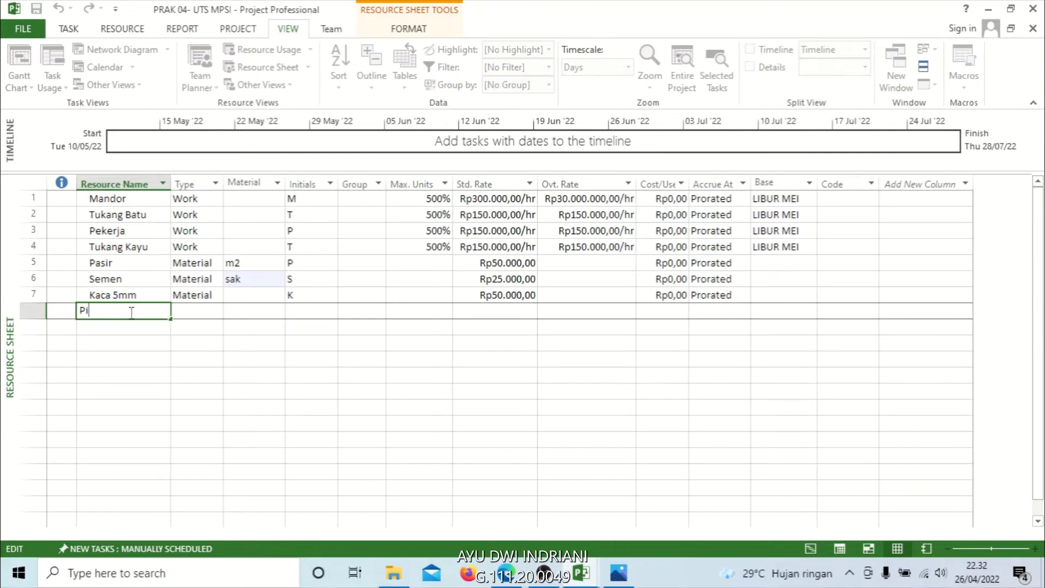
pyautogui.write('pa PVC')
pyautogui.click(189, 315)
pyautogui.click(216, 315)
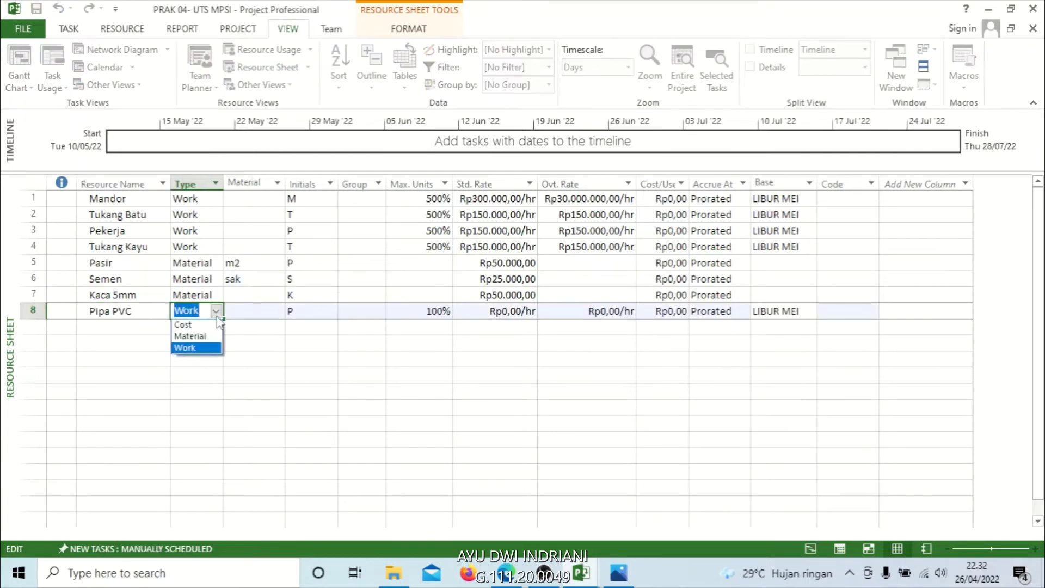
pyautogui.click(191, 335)
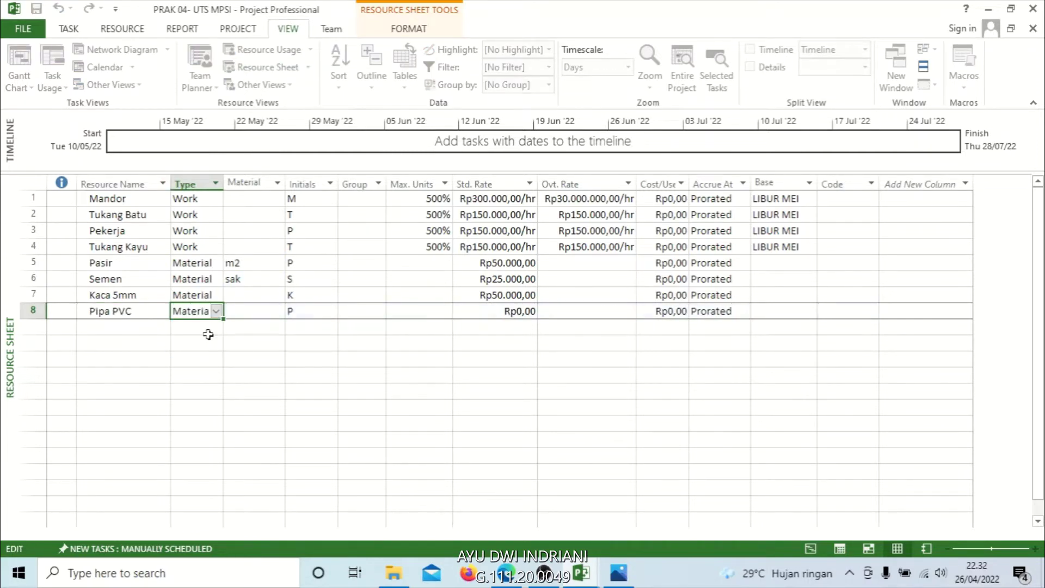
# Label the material unit of Pipa PVC as m1
pyautogui.click(251, 310)
pyautogui.click(247, 309)
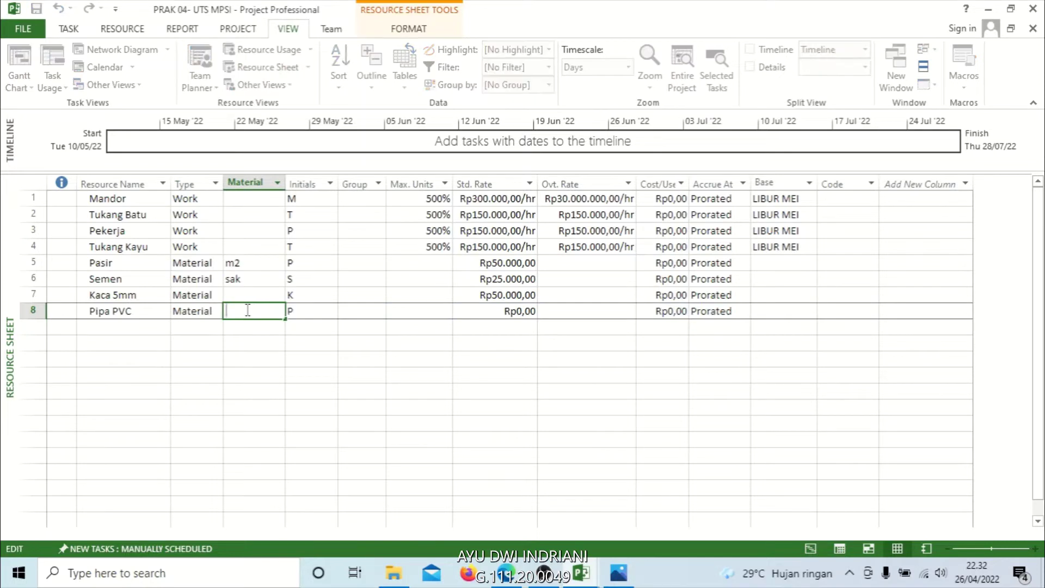
pyautogui.write('m1')
pyautogui.click(324, 318)
pyautogui.click(415, 318)
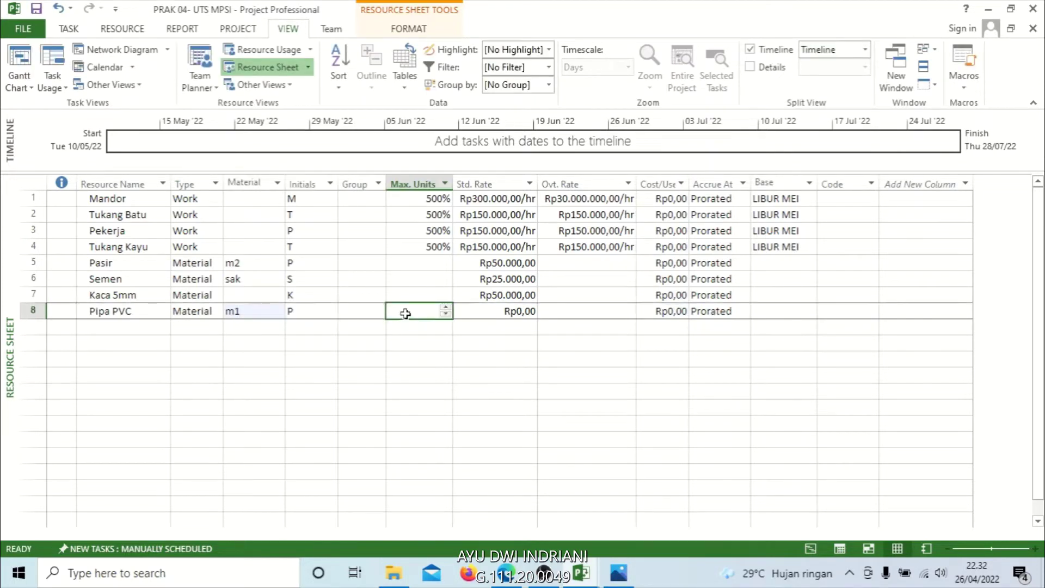
# Set the standard rate of Pipa PVC to Rp15.000,00 in its resource information and apply it
pyautogui.click(511, 313)
pyautogui.doubleClick(511, 313)
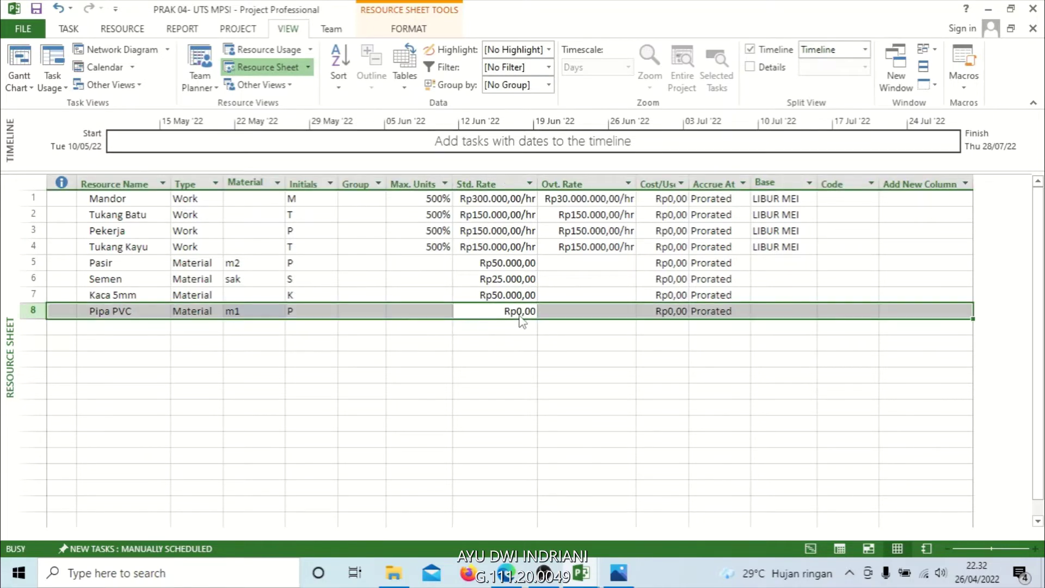
pyautogui.click(447, 283)
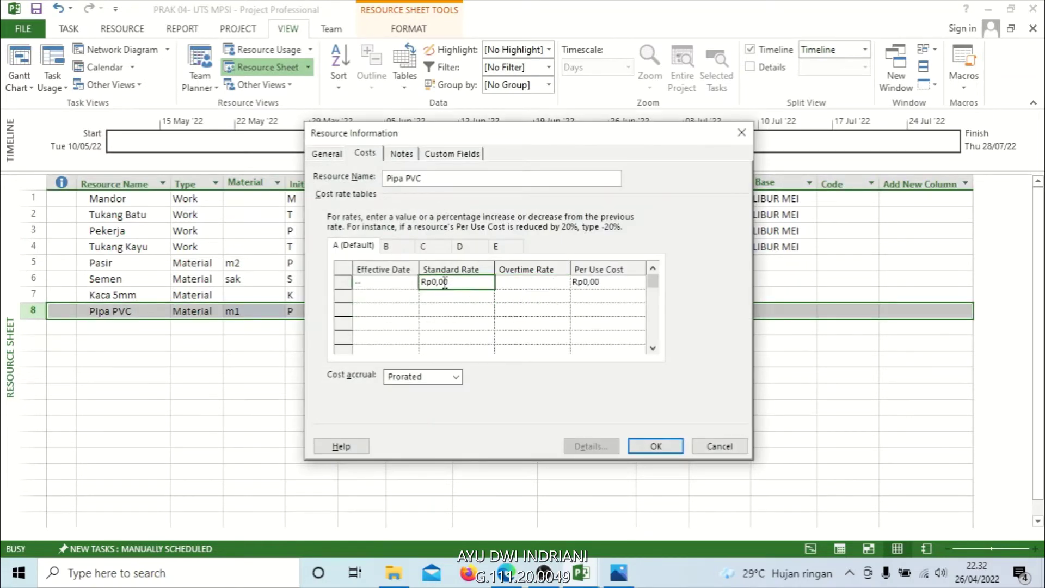
pyautogui.moveTo(459, 282); pyautogui.dragTo(399, 285)
pyautogui.click(450, 282)
pyautogui.press('BackSpace')
pyautogui.write('15000')
pyautogui.press('Return')
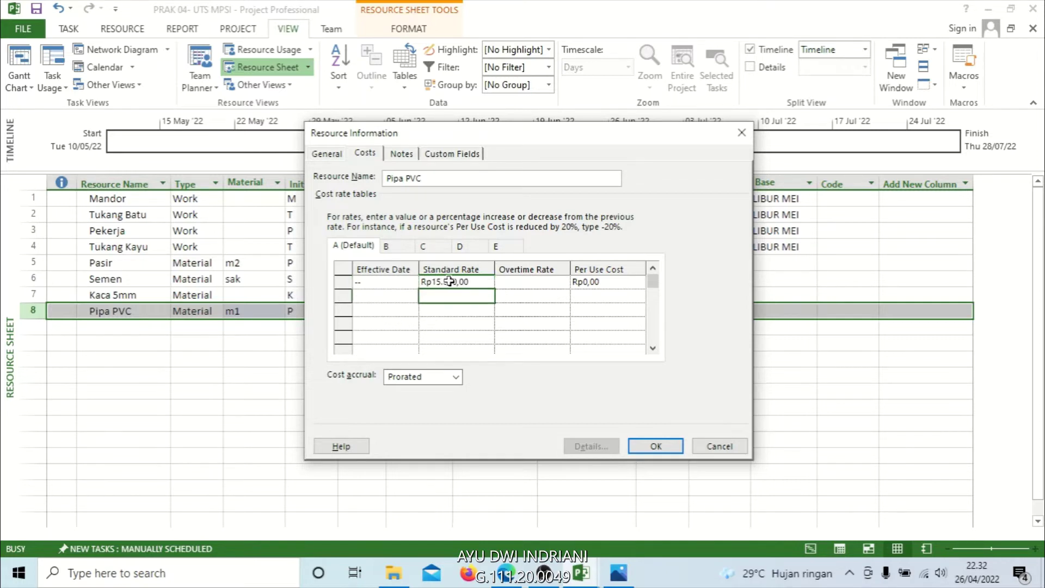
pyautogui.click(660, 444)
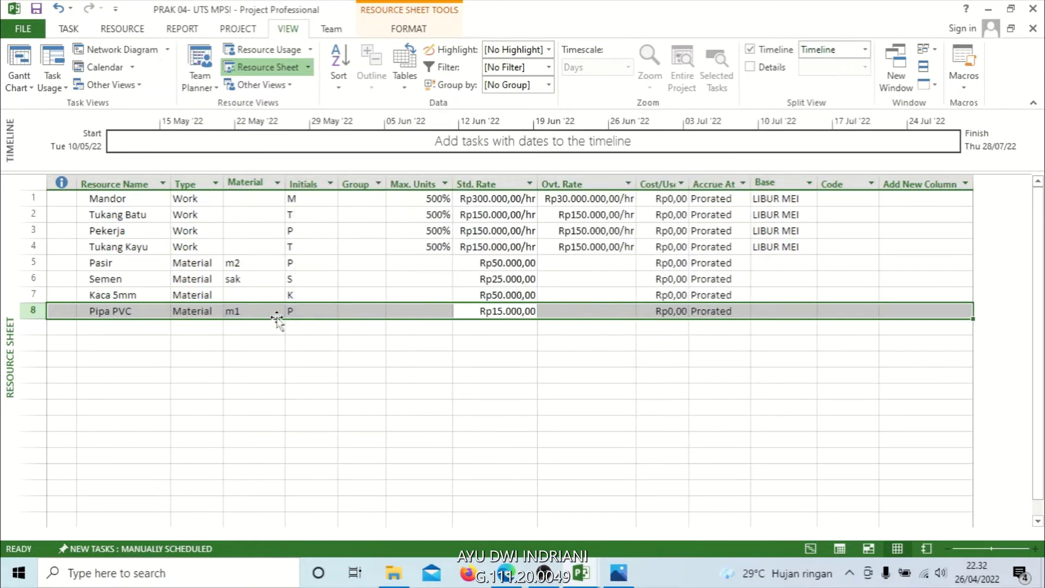
# Add Kloset as a new resource in the row below Pipa PVC and set its type to Material
pyautogui.click(115, 325)
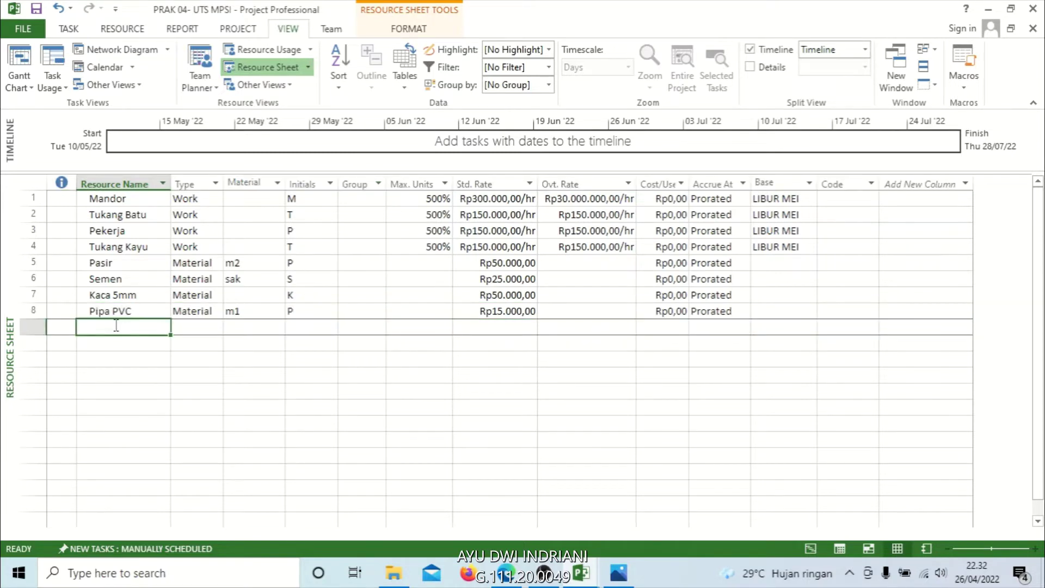
pyautogui.write('Kloset')
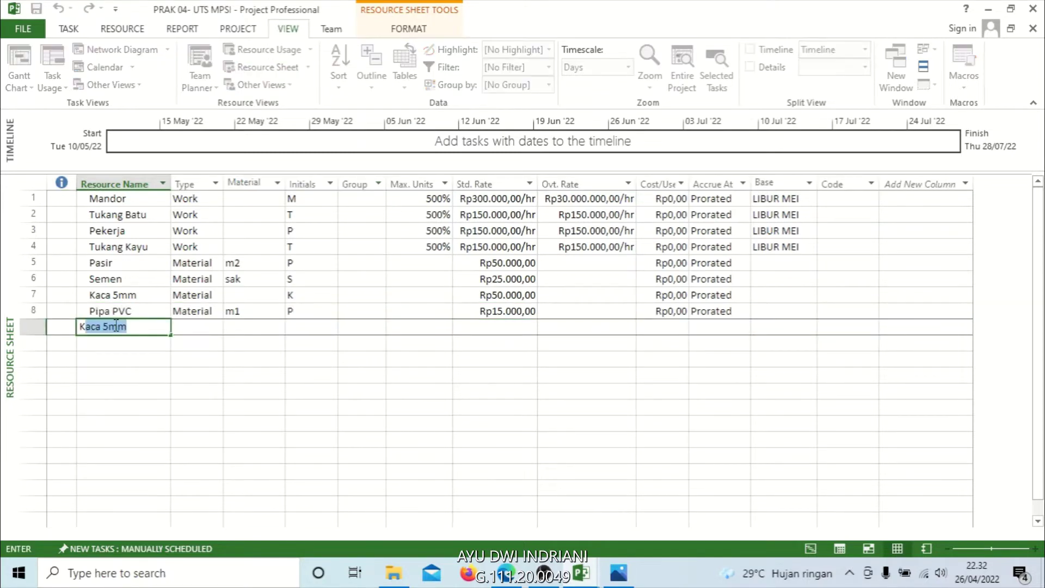
pyautogui.click(205, 327)
pyautogui.click(216, 327)
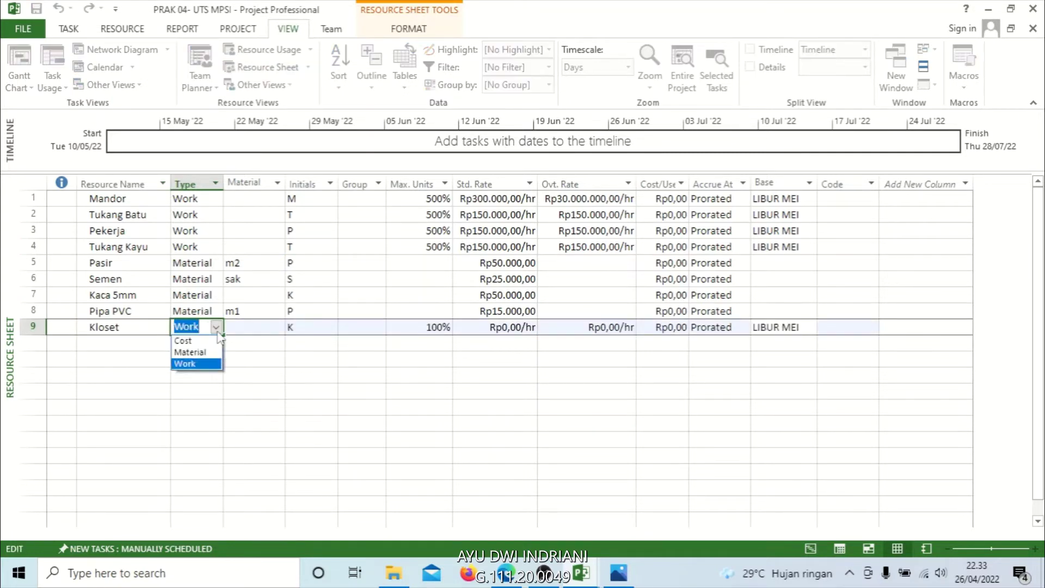
pyautogui.click(210, 352)
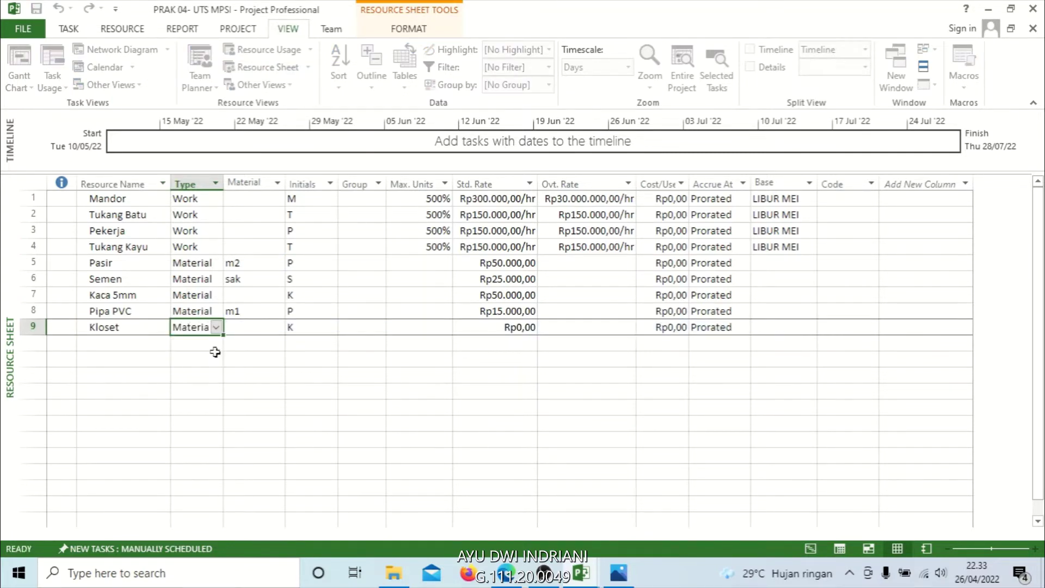
# Label the material unit of Kloset as bj
pyautogui.click(251, 323)
pyautogui.click(246, 327)
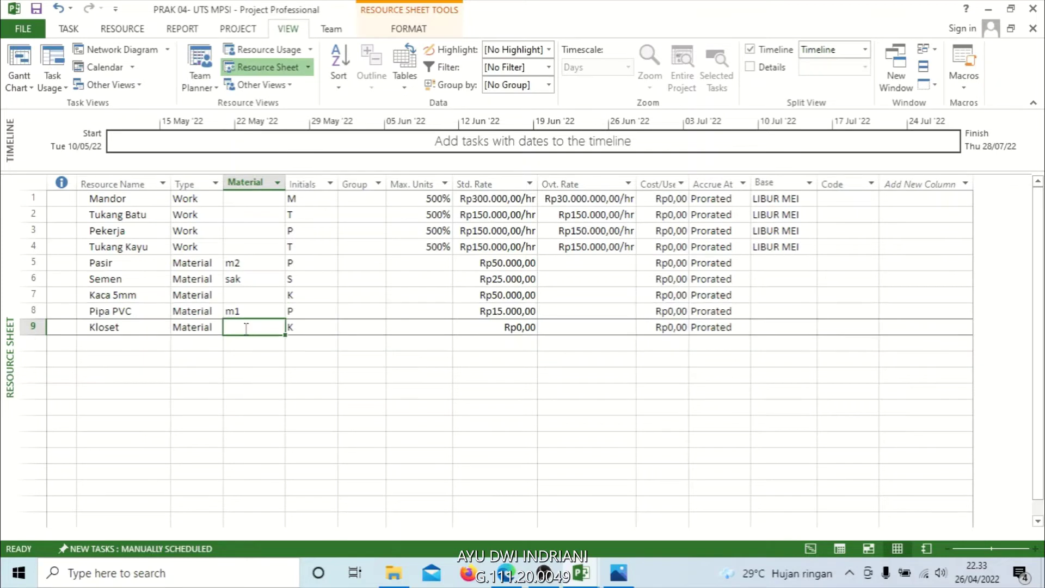
pyautogui.write('bj')
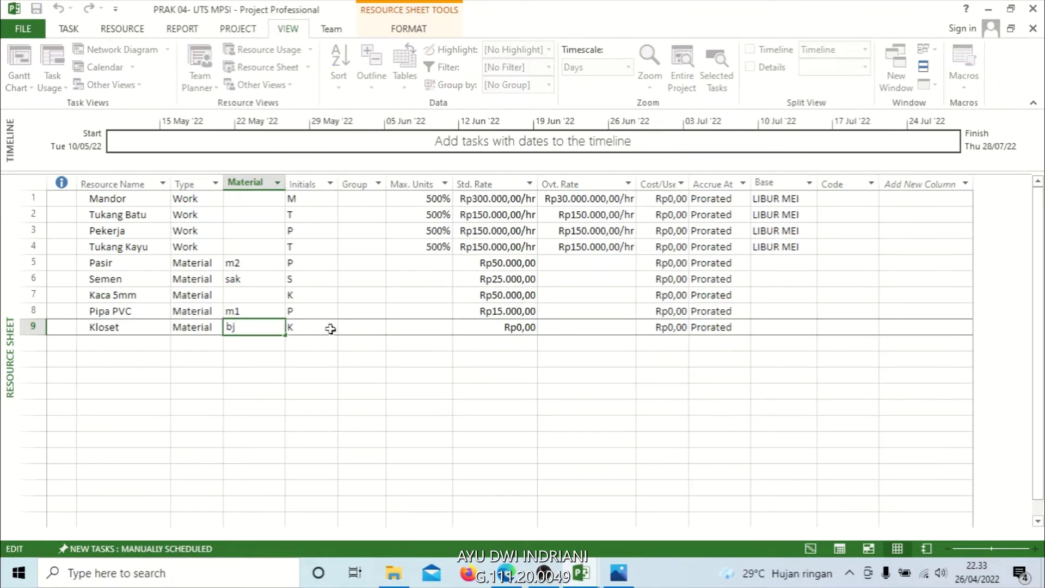
pyautogui.click(358, 348)
pyautogui.click(415, 350)
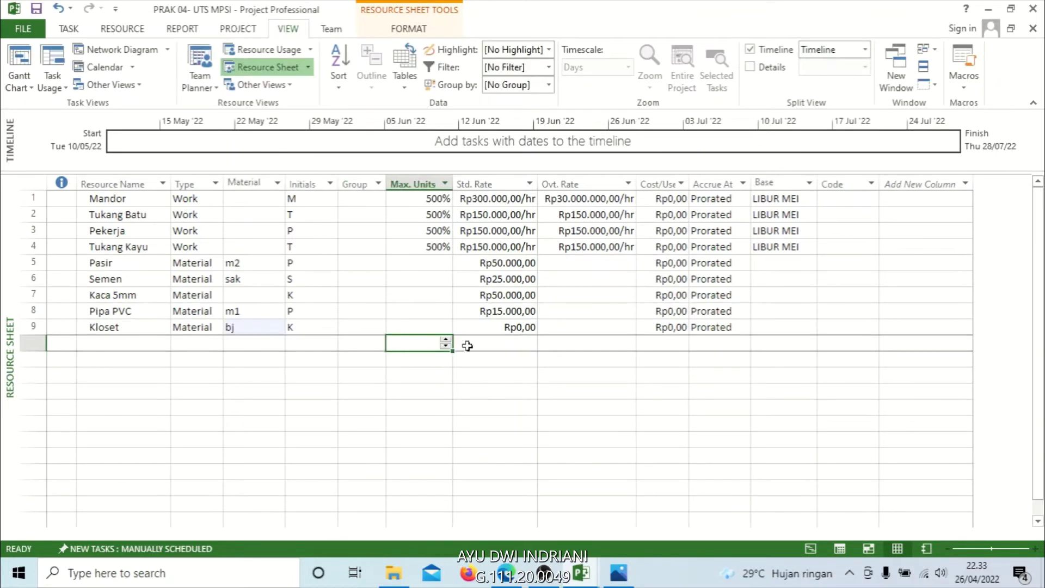
# Set the standard rate of Kloset to Rp200.000,00 directly in the resource sheet
pyautogui.click(515, 330)
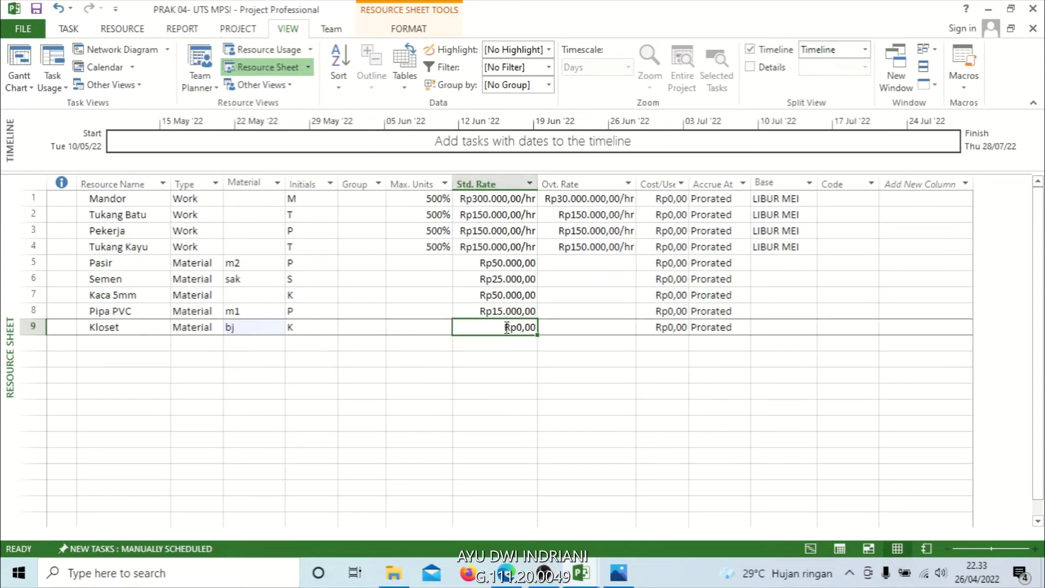
pyautogui.click(536, 327)
pyautogui.moveTo(536, 326); pyautogui.dragTo(483, 333)
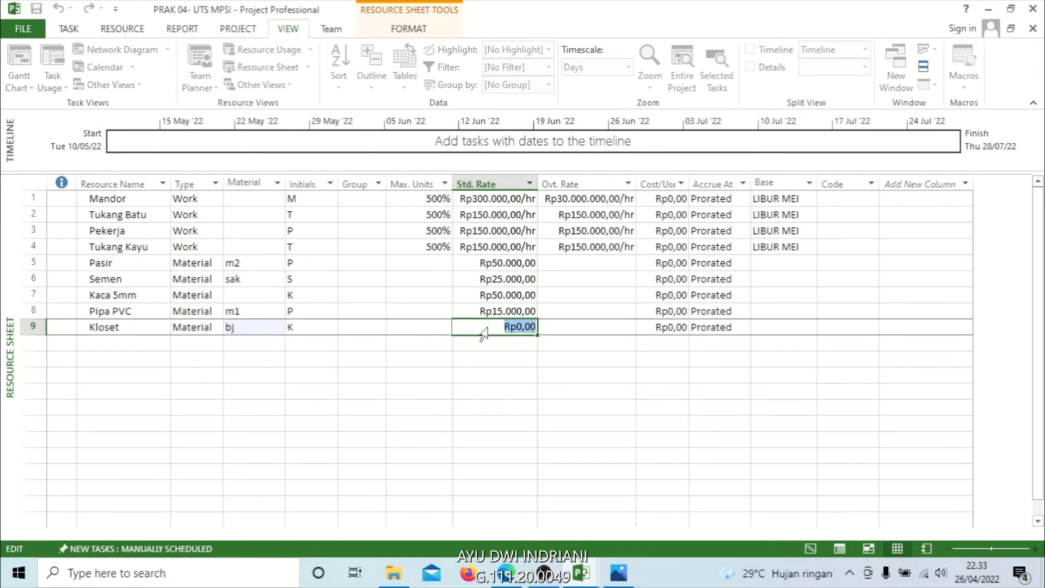
pyautogui.press('BackSpace')
pyautogui.write('200000')
pyautogui.press('Return')
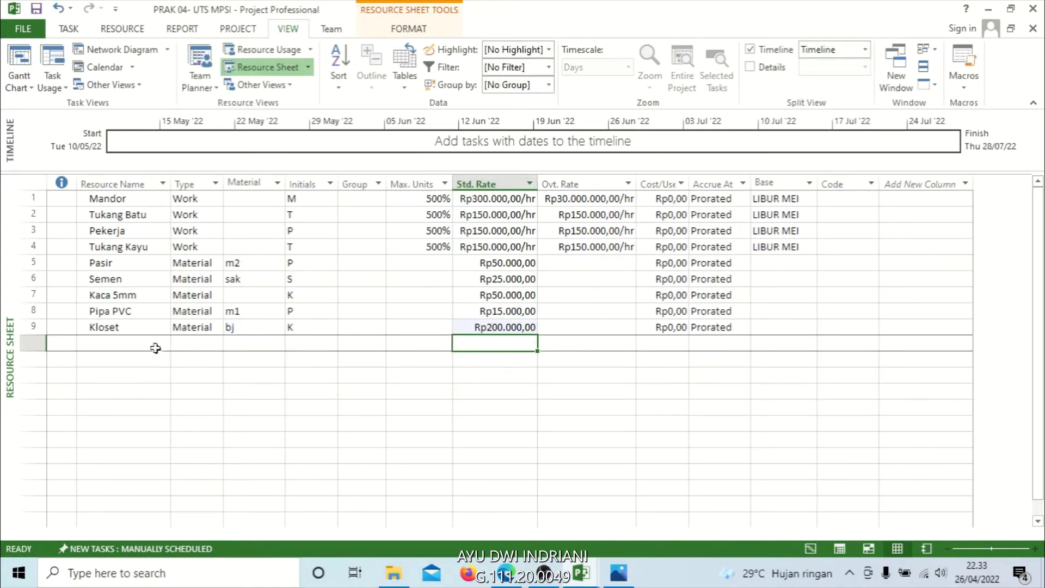
pyautogui.click(306, 184)
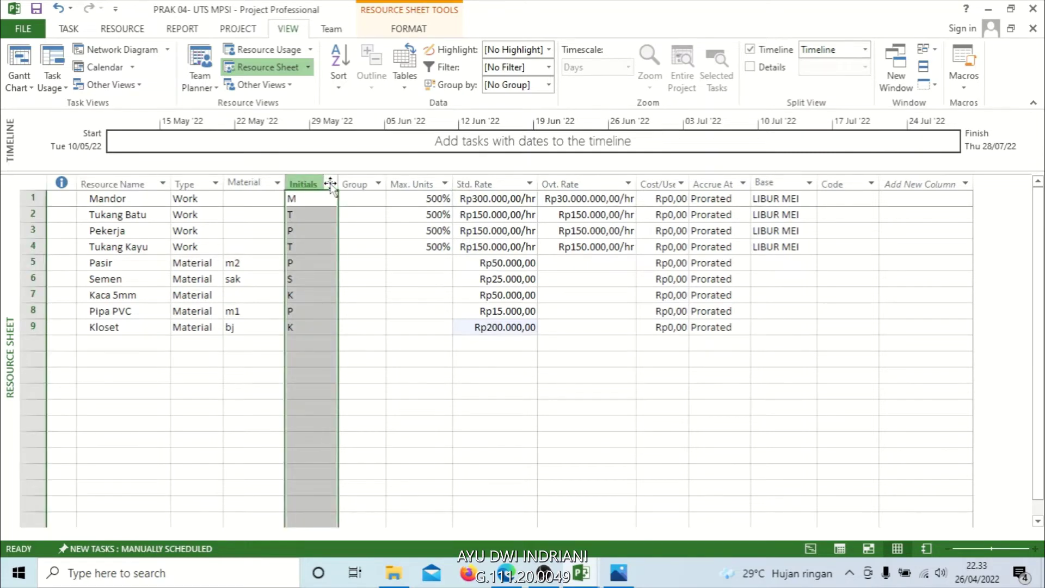
pyautogui.click(331, 184)
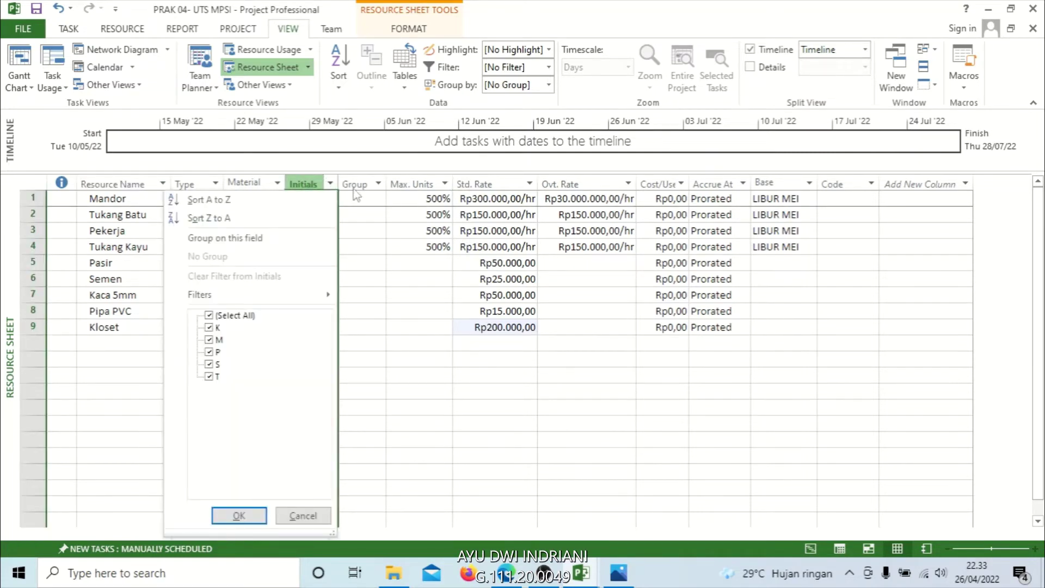
pyautogui.click(238, 317)
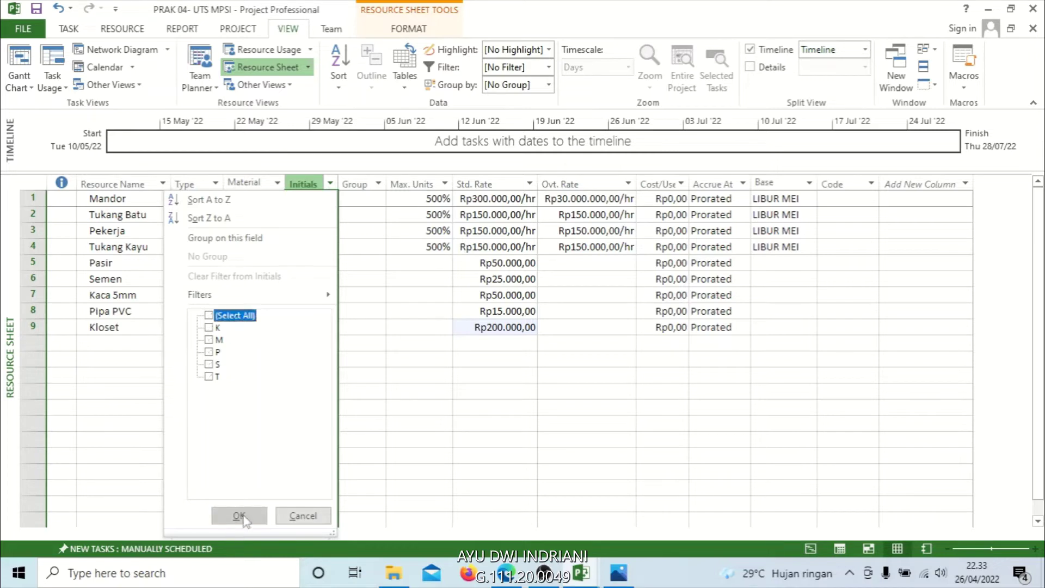
pyautogui.click(209, 316)
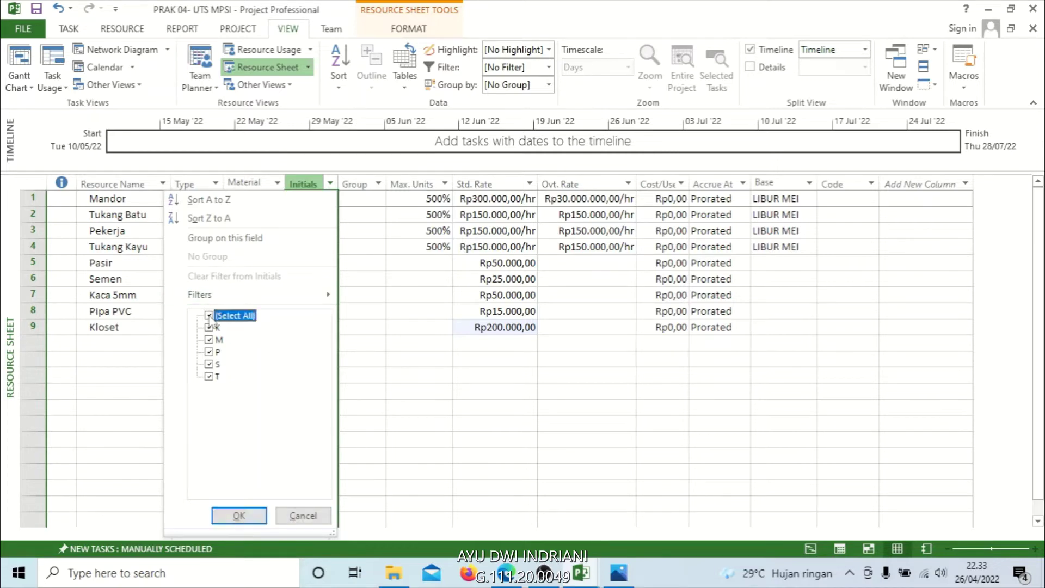
pyautogui.click(309, 515)
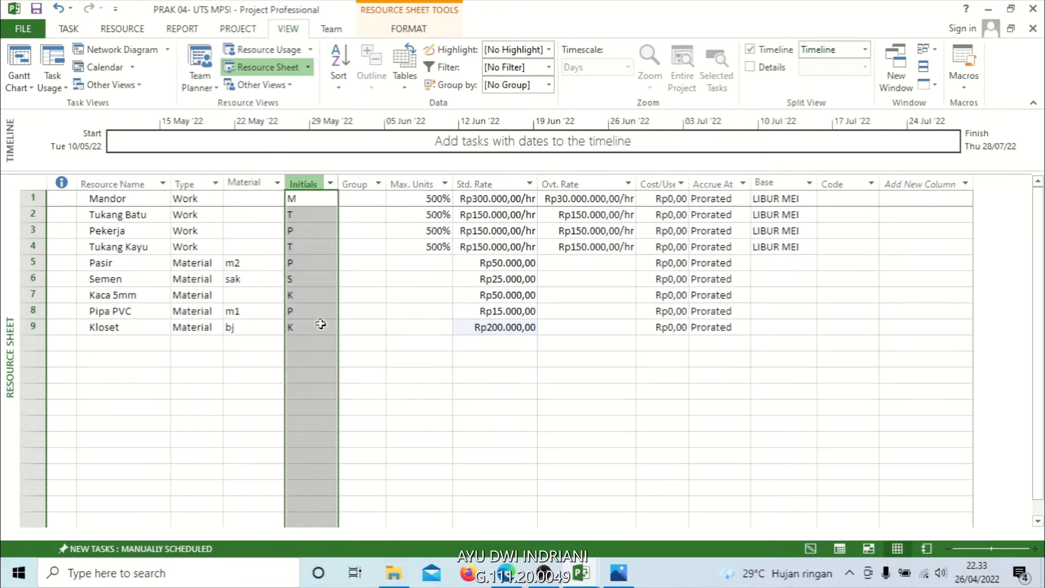
pyautogui.click(315, 304)
pyautogui.click(331, 184)
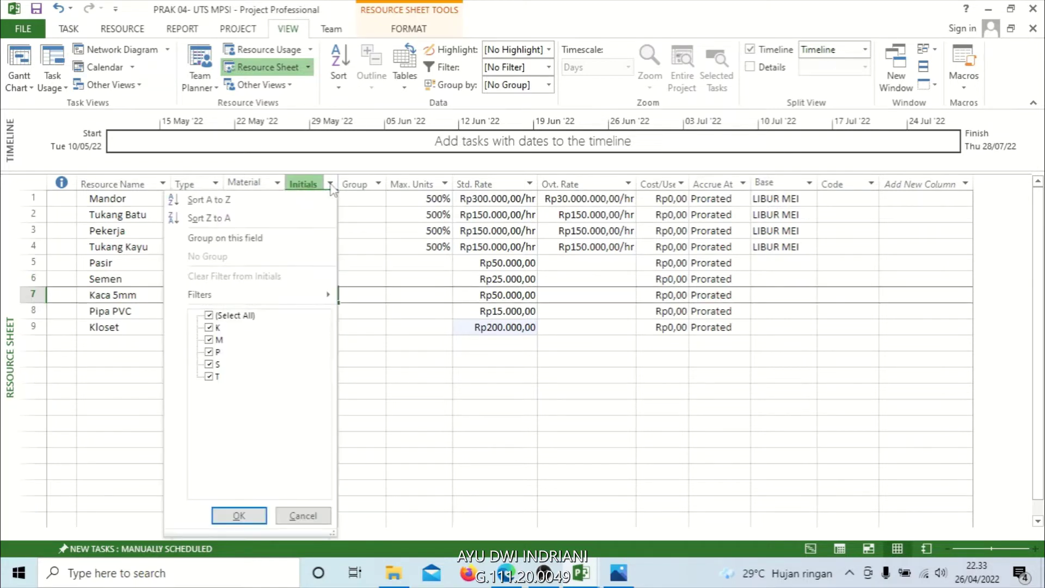
pyautogui.click(443, 320)
pyautogui.click(305, 327)
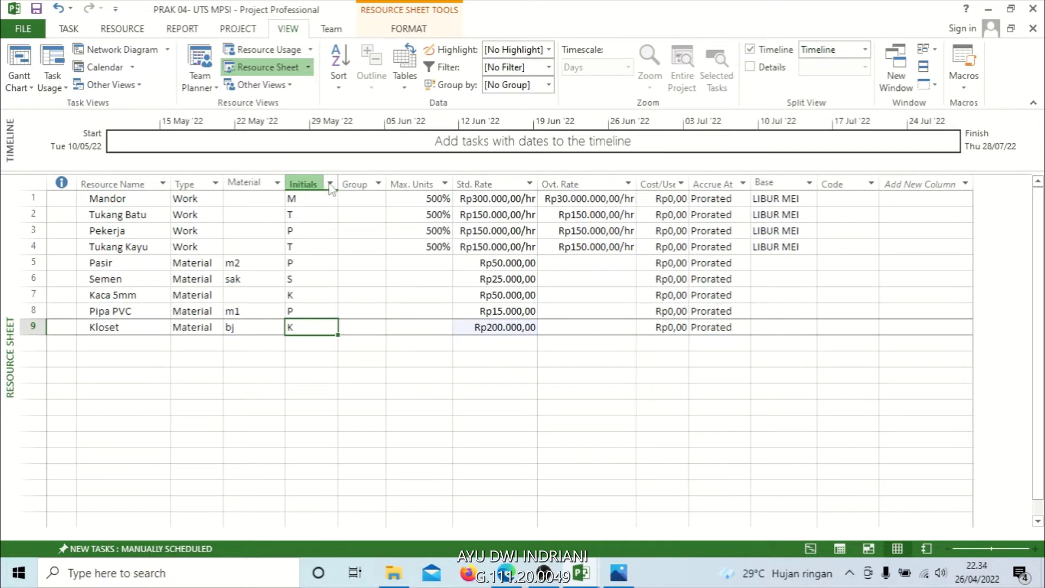
pyautogui.click(330, 185)
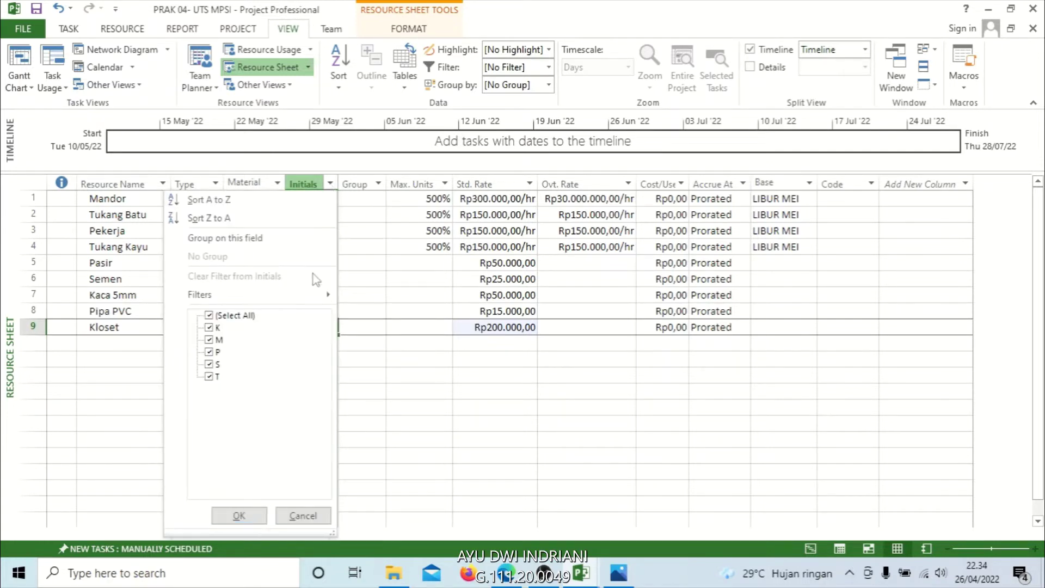
pyautogui.moveTo(329, 297)
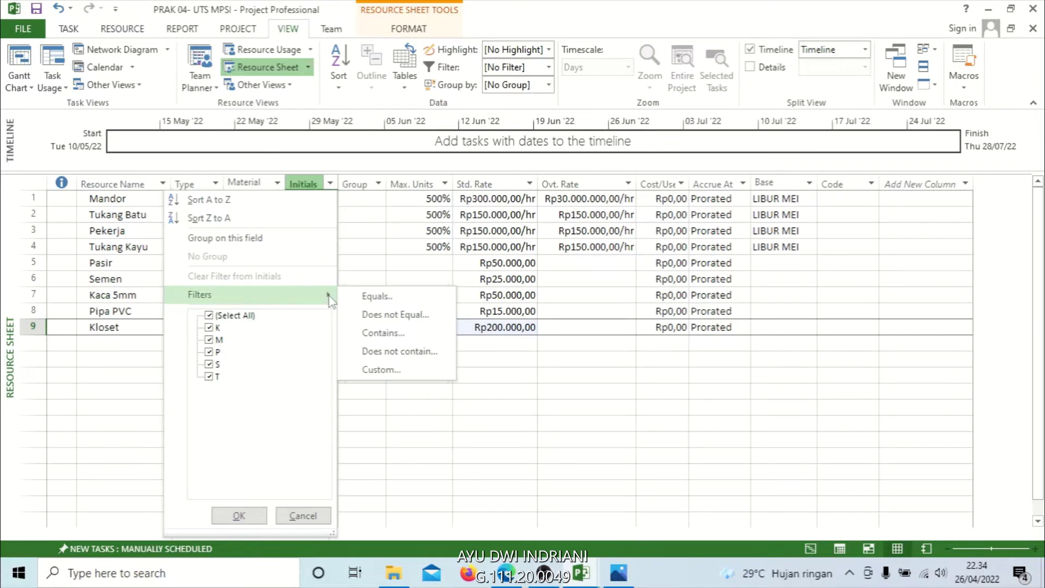
pyautogui.click(348, 297)
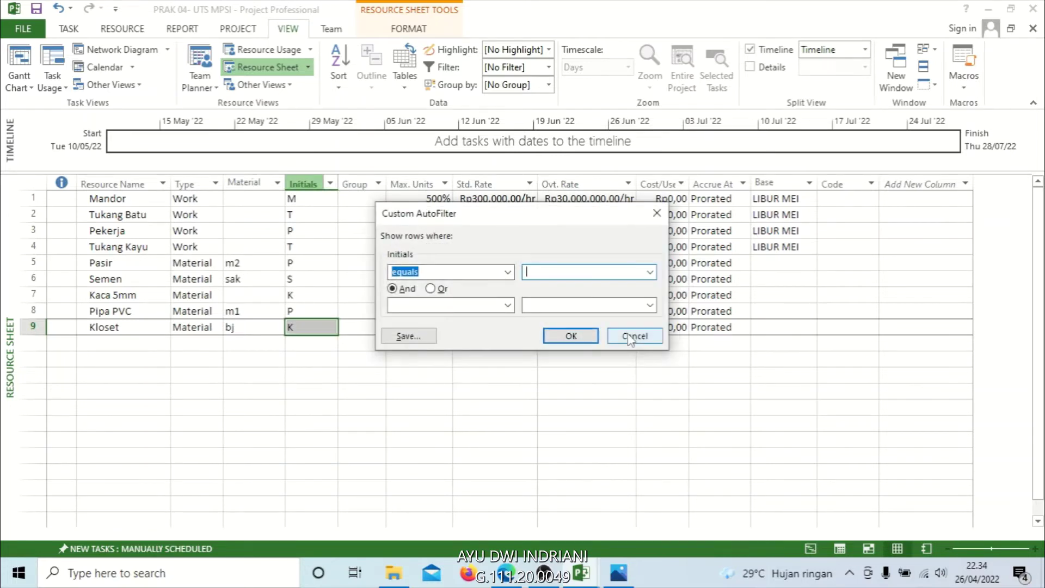
pyautogui.click(510, 306)
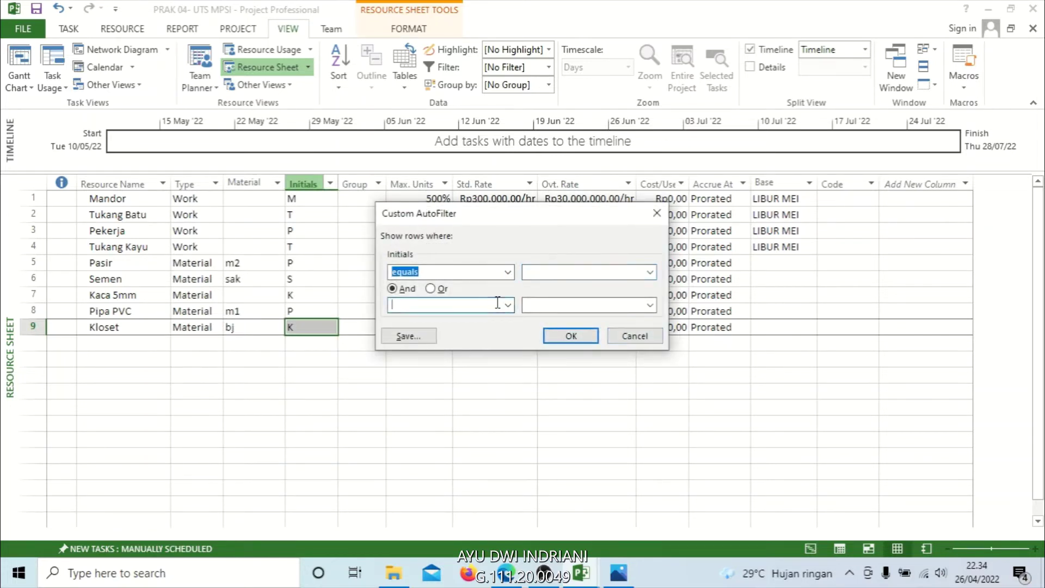
pyautogui.click(510, 306)
pyautogui.click(510, 306)
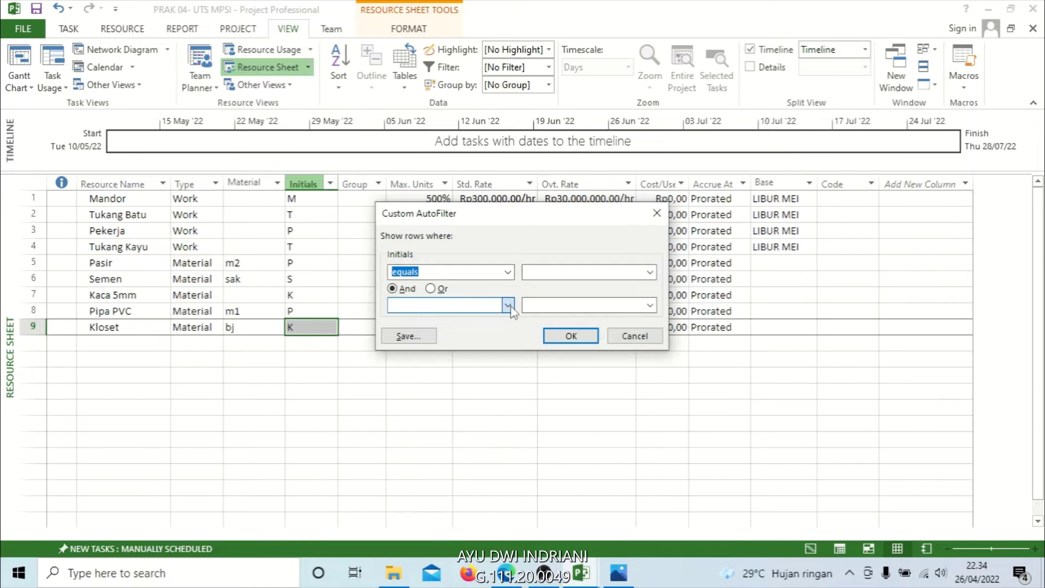
pyautogui.click(628, 329)
# Add Kran as a new resource in the row below Kloset and set its type to Material
pyautogui.click(103, 345)
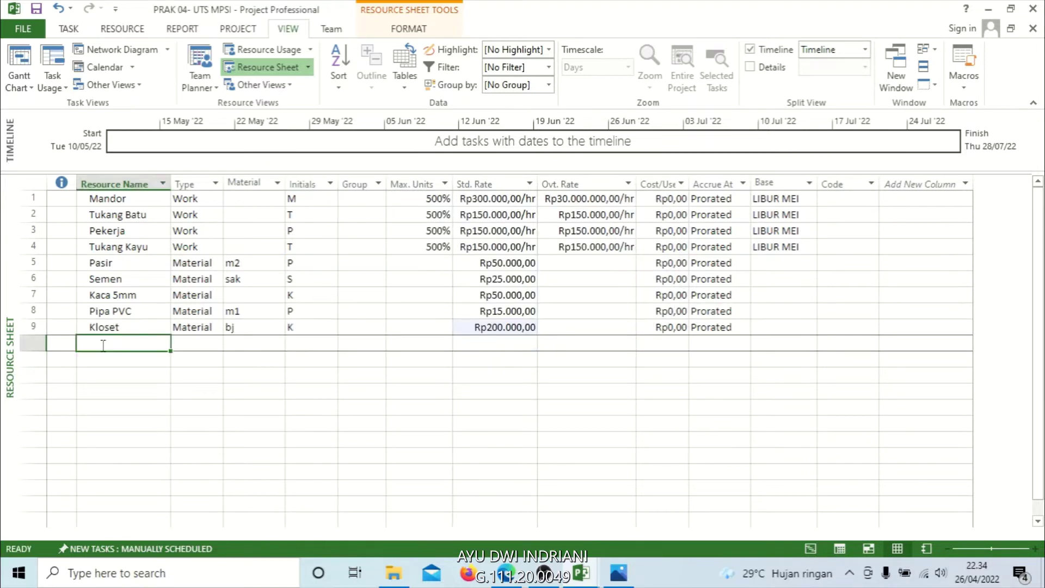
pyautogui.click(102, 345)
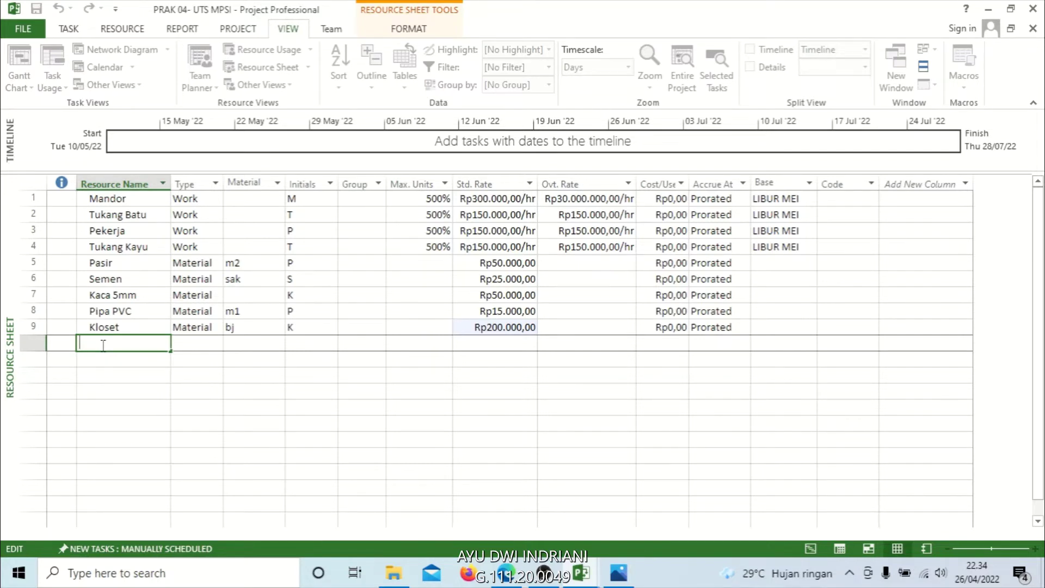
pyautogui.write('Kran')
pyautogui.click(211, 343)
pyautogui.click(214, 343)
pyautogui.click(216, 366)
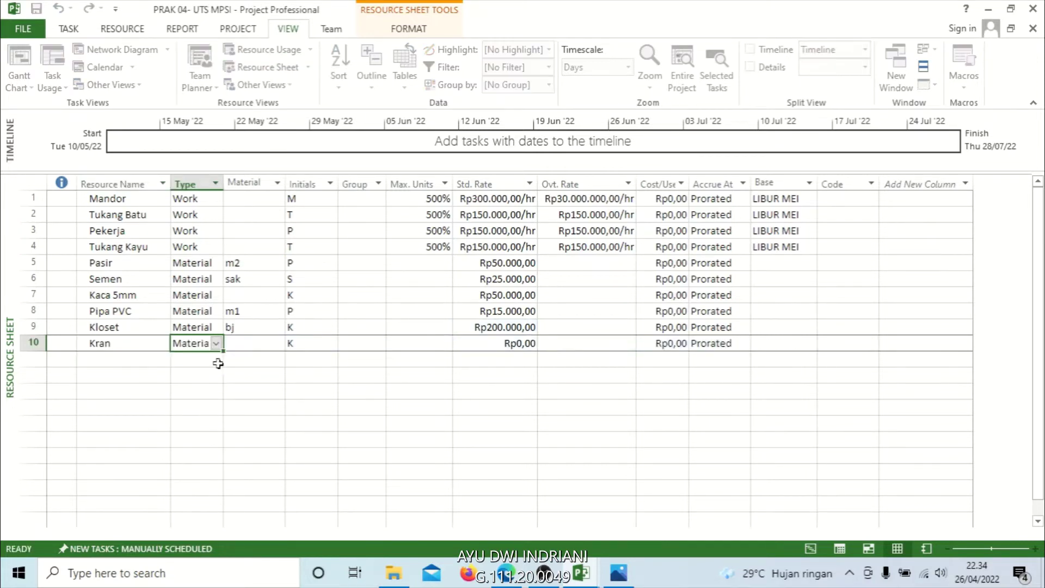
# Label the material unit of Kran as bj
pyautogui.click(260, 342)
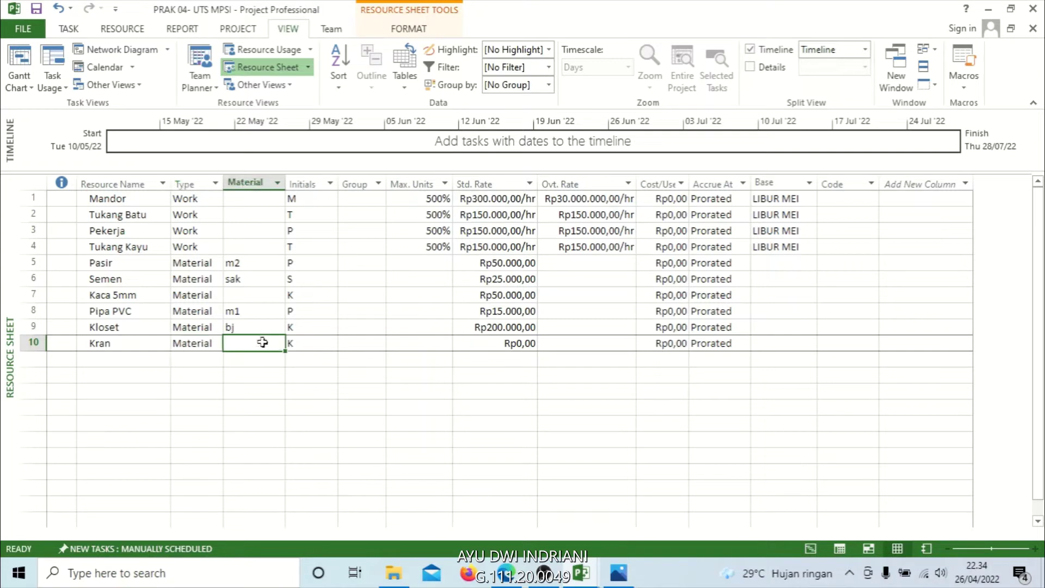
pyautogui.click(254, 342)
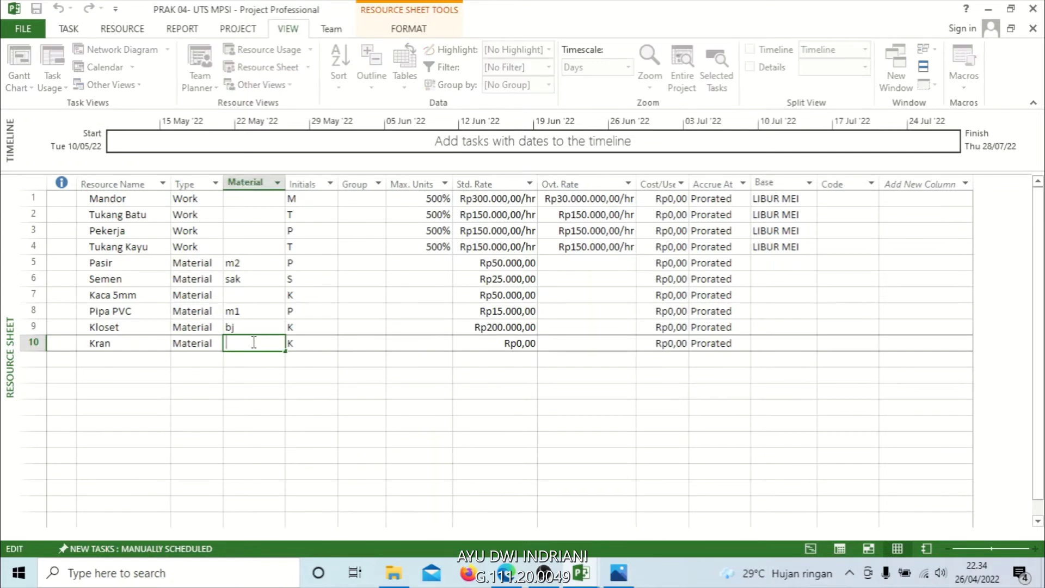
pyautogui.write('bj')
pyautogui.click(378, 355)
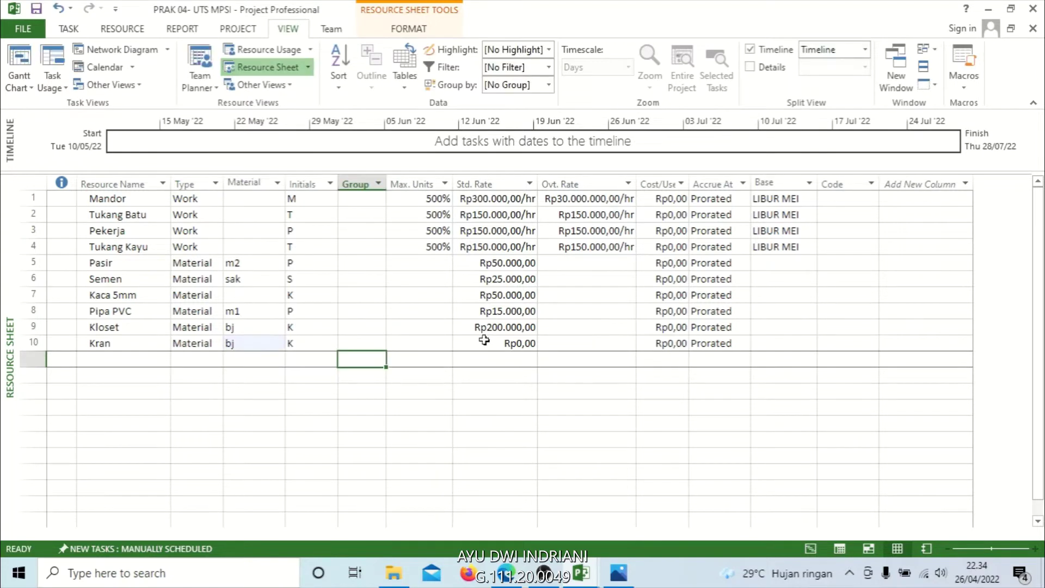
# Set the standard rate of Kran to Rp10.000,00 directly in the resource sheet
pyautogui.click(484, 340)
pyautogui.click(536, 343)
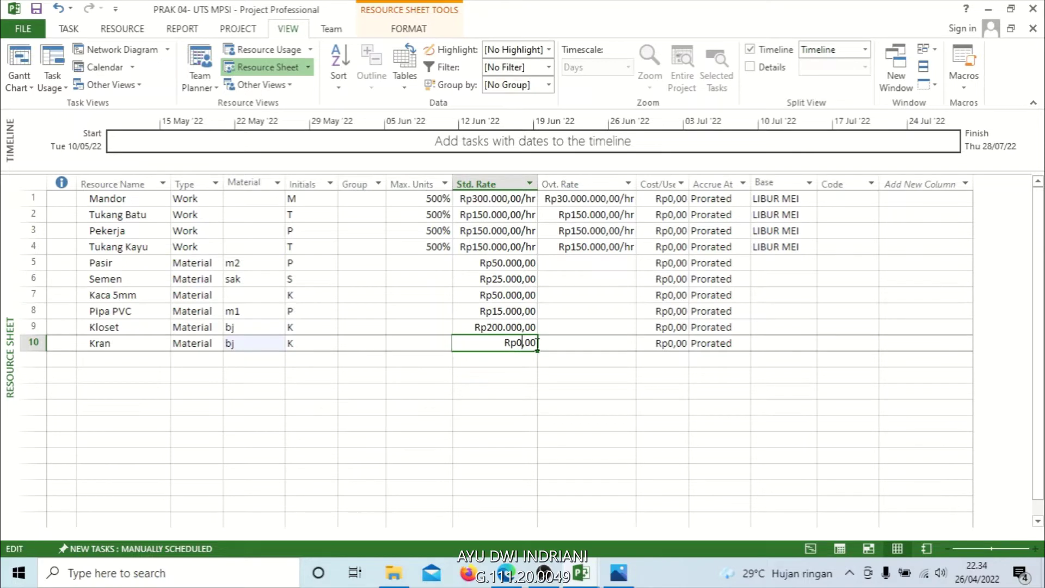
pyautogui.moveTo(536, 342); pyautogui.dragTo(477, 351)
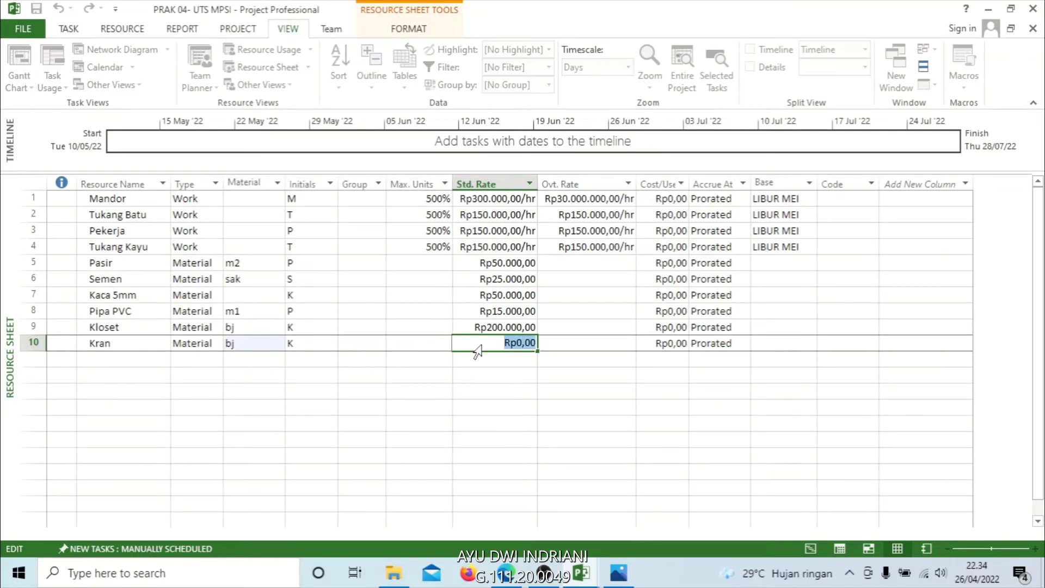
pyautogui.write('10000')
pyautogui.press('Return')
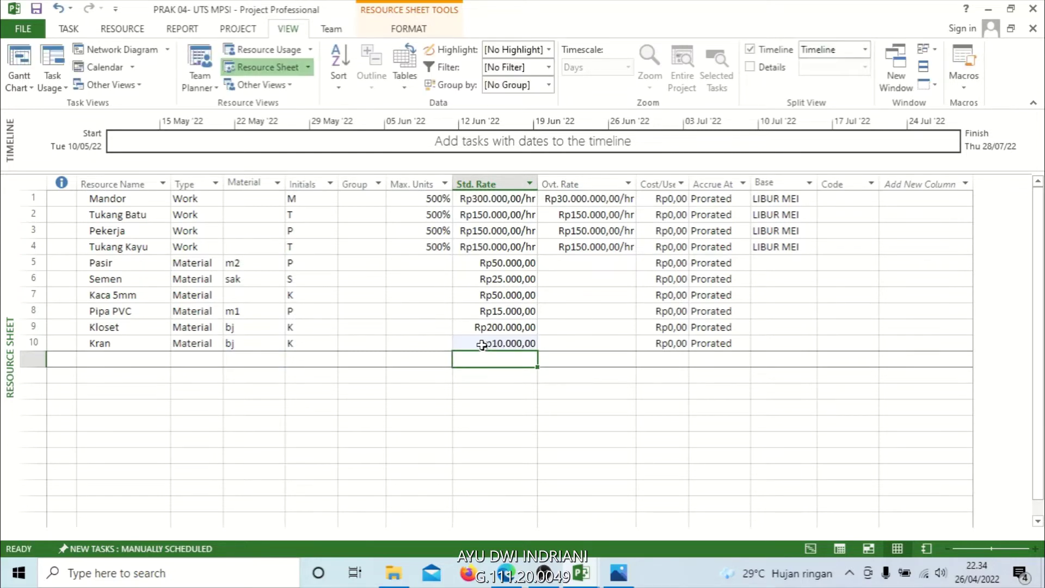
# Add Tukang Listik as a new resource in the row below Kran, keeping the Work type
pyautogui.click(143, 357)
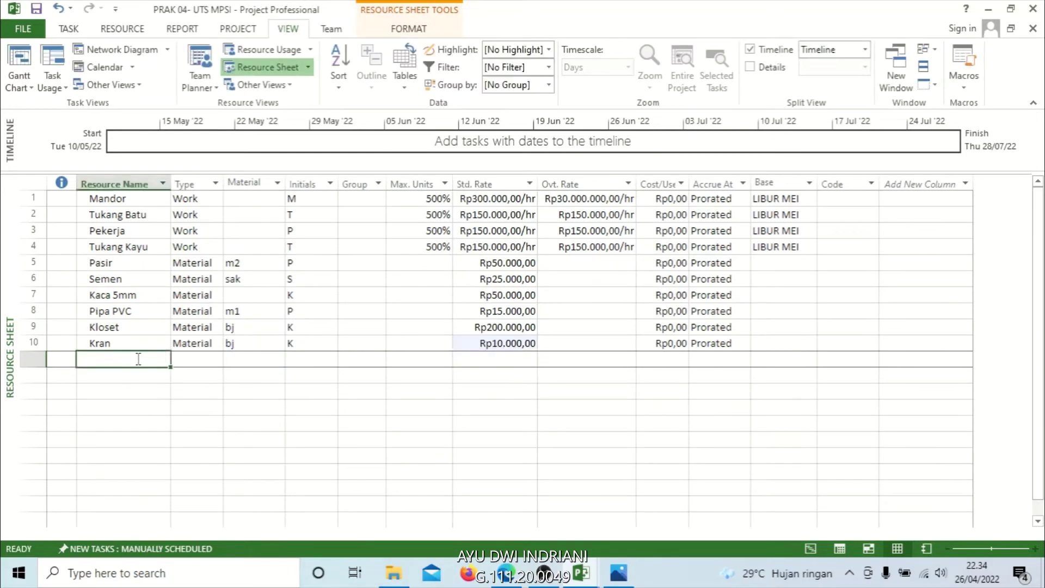
pyautogui.click(139, 359)
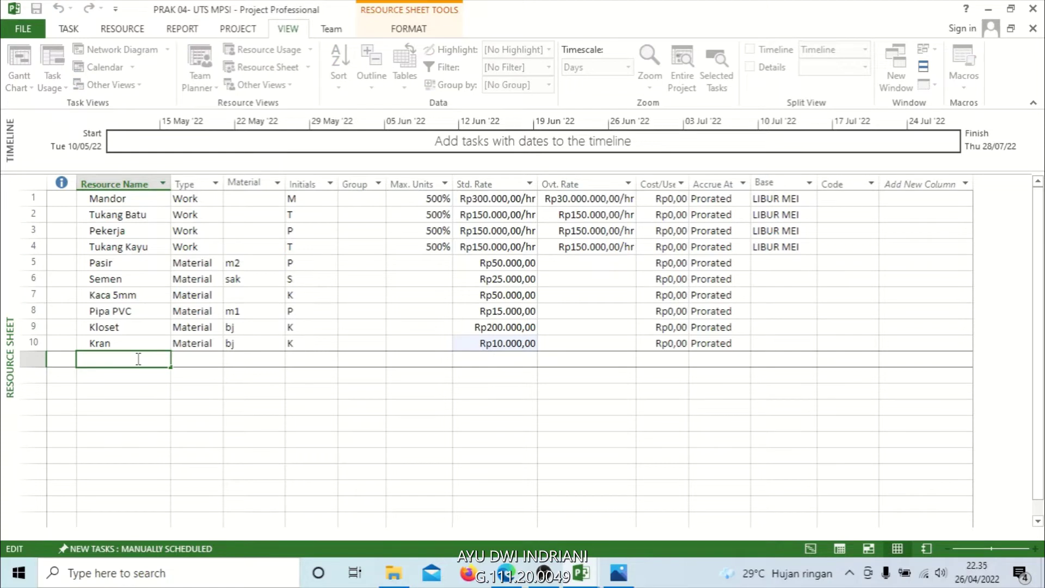
pyautogui.write('Tukang Listik')
pyautogui.click(174, 361)
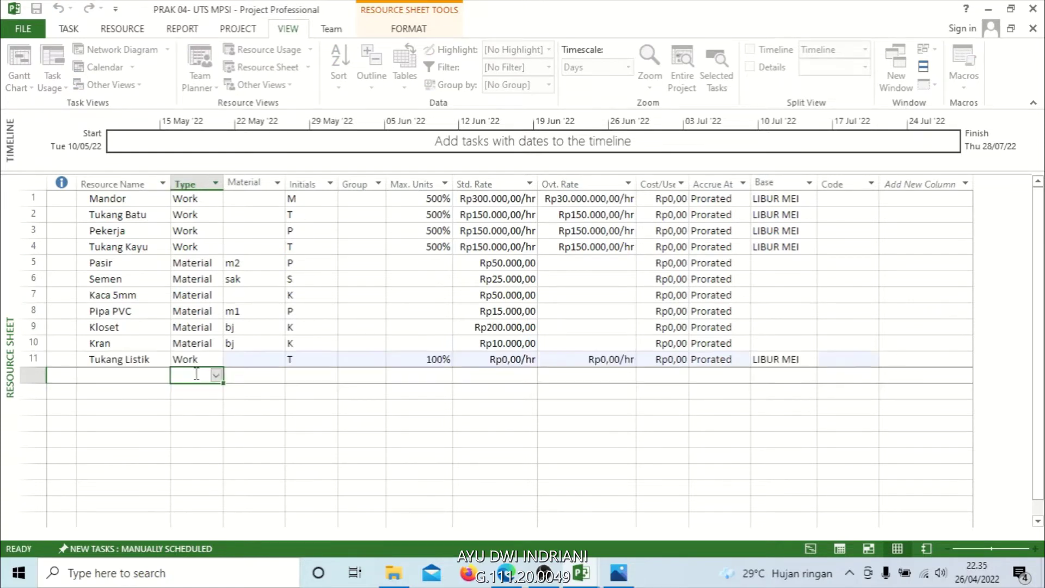
pyautogui.click(239, 360)
pyautogui.click(305, 361)
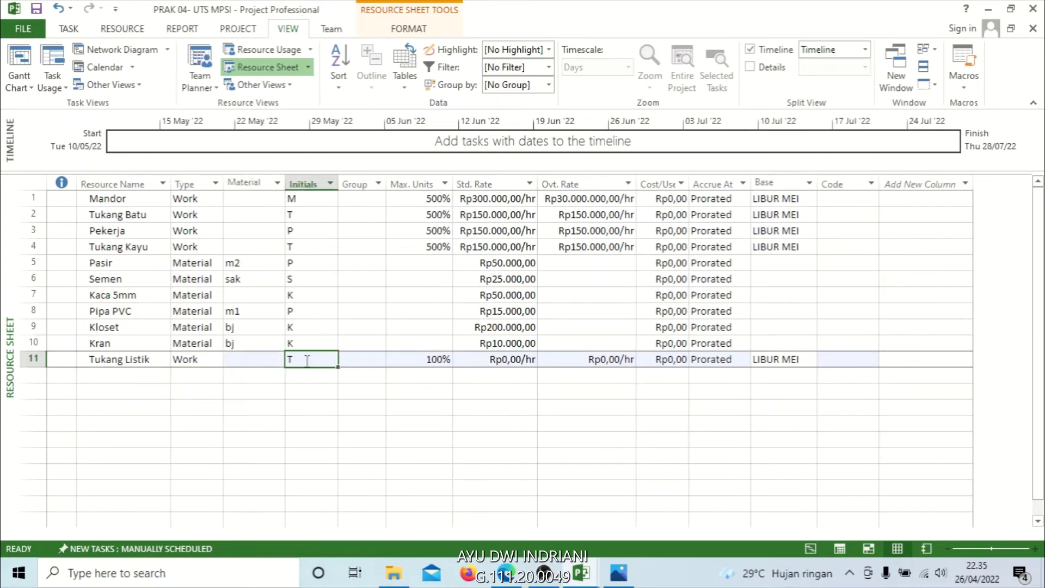
# Raise the maximum units of Tukang Listik to 500%
pyautogui.click(455, 362)
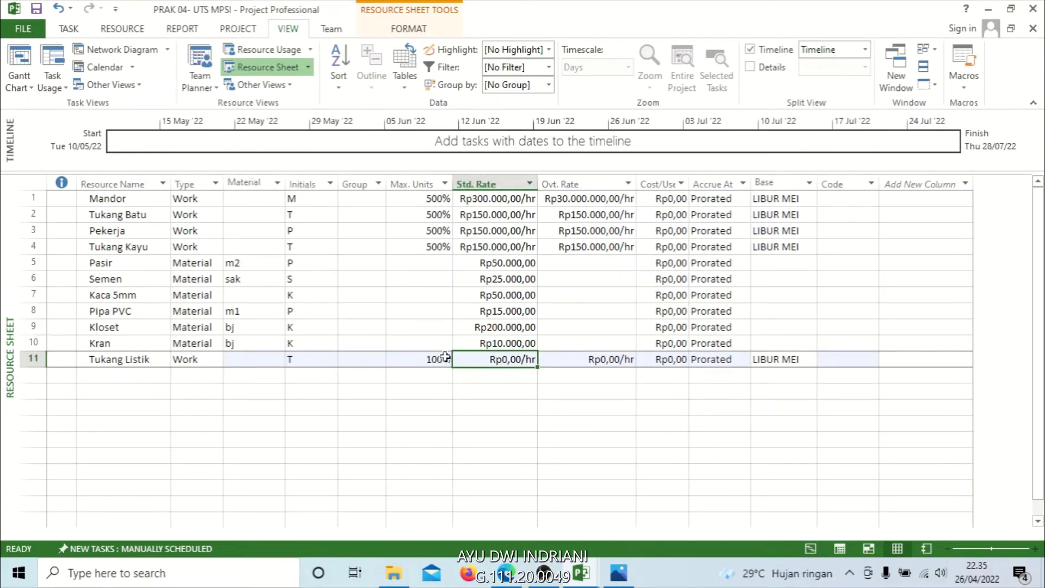
pyautogui.click(442, 360)
pyautogui.click(446, 356)
pyautogui.click(446, 356)
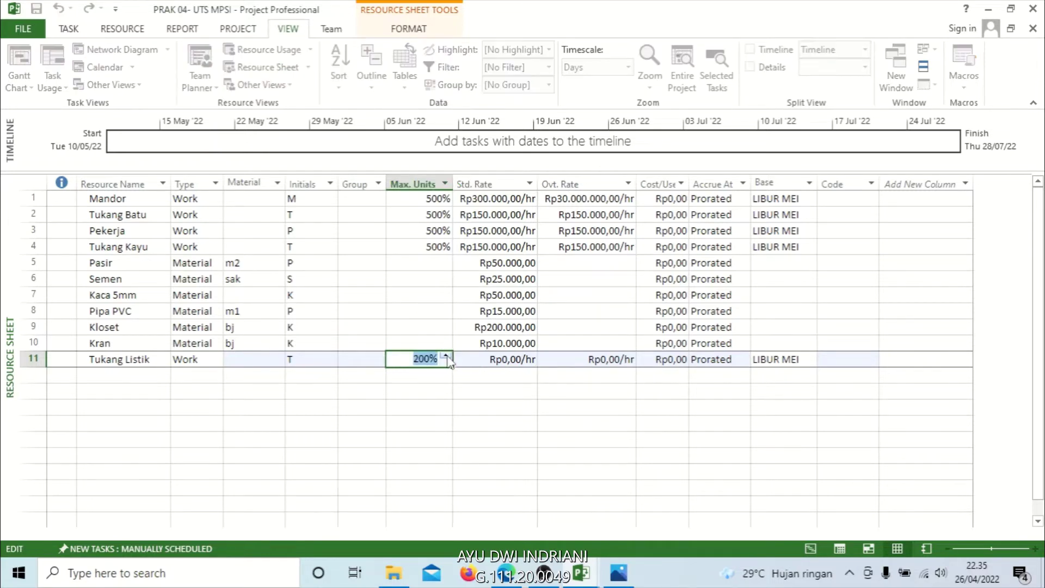
pyautogui.click(446, 356)
pyautogui.click(446, 357)
pyautogui.click(446, 356)
pyautogui.click(446, 356)
pyautogui.click(446, 356)
pyautogui.click(446, 357)
pyautogui.click(502, 394)
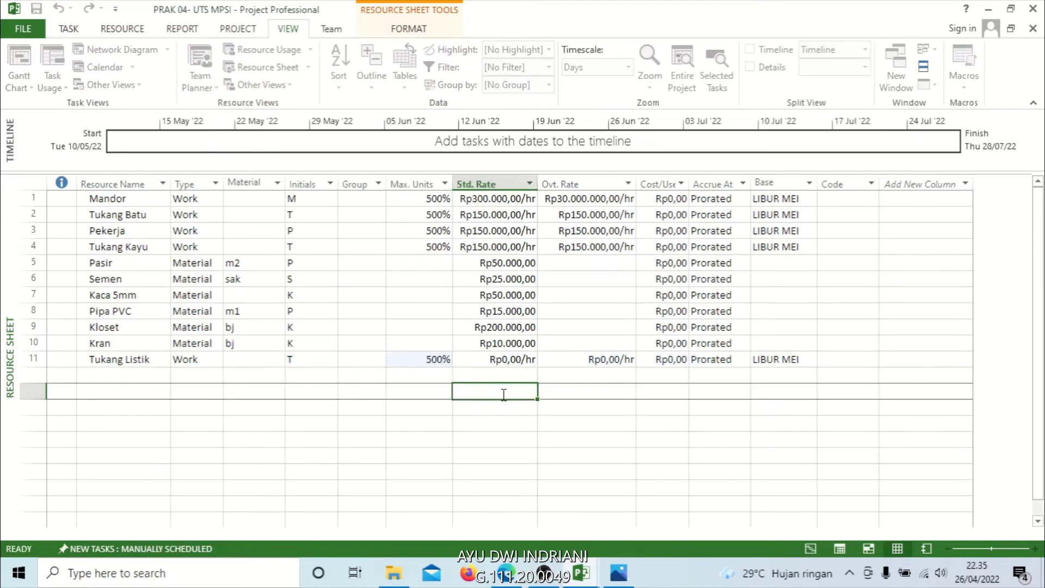
# Set the standard rate of Tukang Listik to Rp150.000,00/h in the cost rate table of its resource information
pyautogui.click(511, 364)
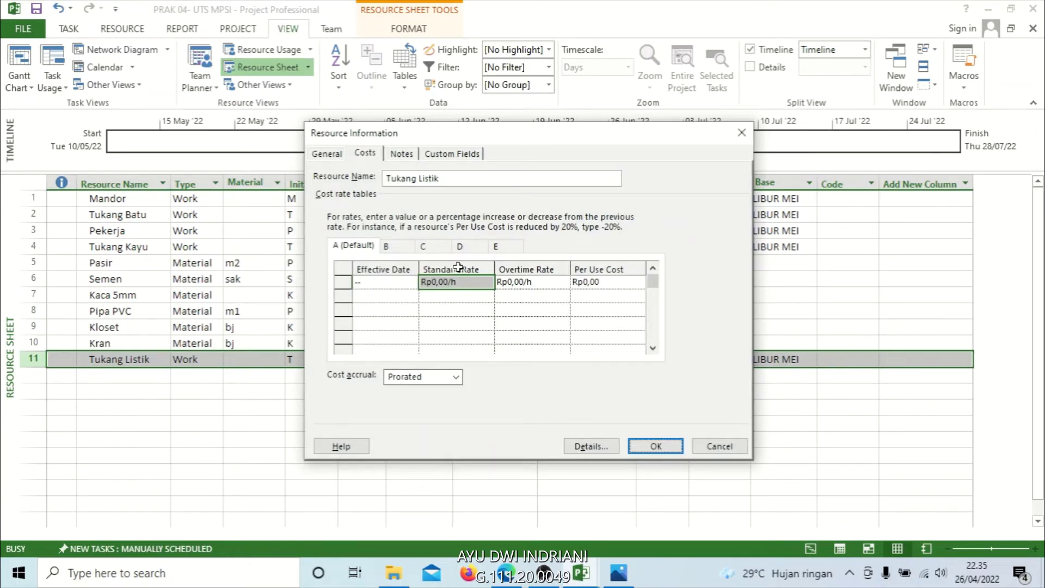
pyautogui.click(462, 282)
pyautogui.click(378, 282)
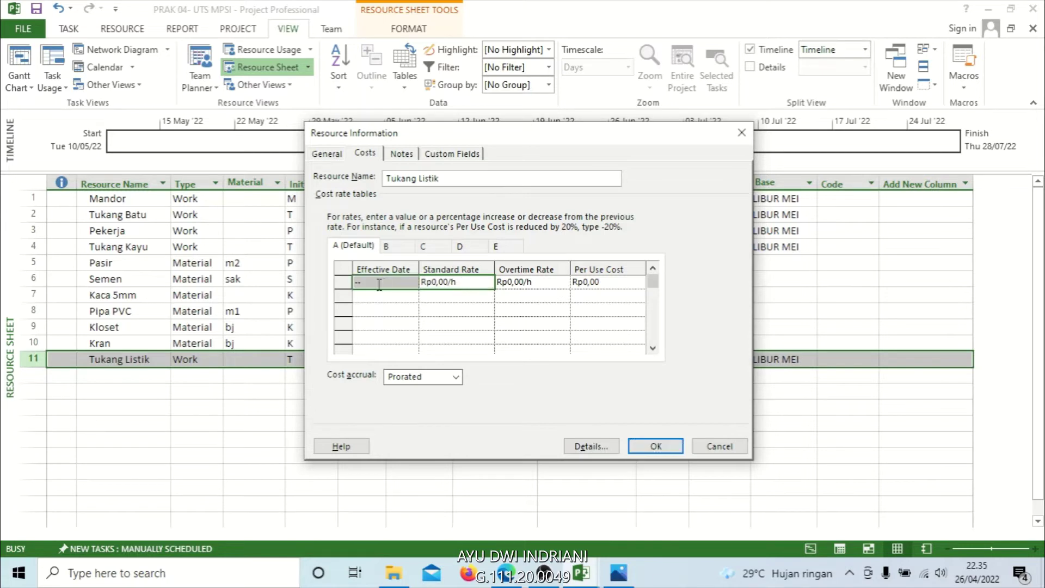
pyautogui.click(429, 282)
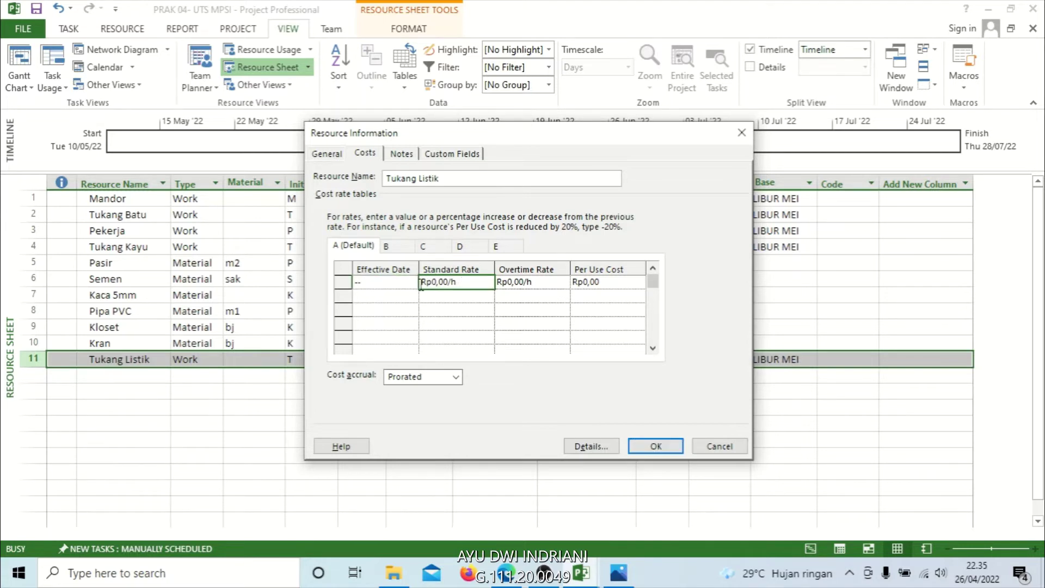
pyautogui.click(420, 283)
pyautogui.write('150000')
# Set the overtime rate of Tukang Listik to Rp150.000,00/h and apply the resource information
pyautogui.click(533, 282)
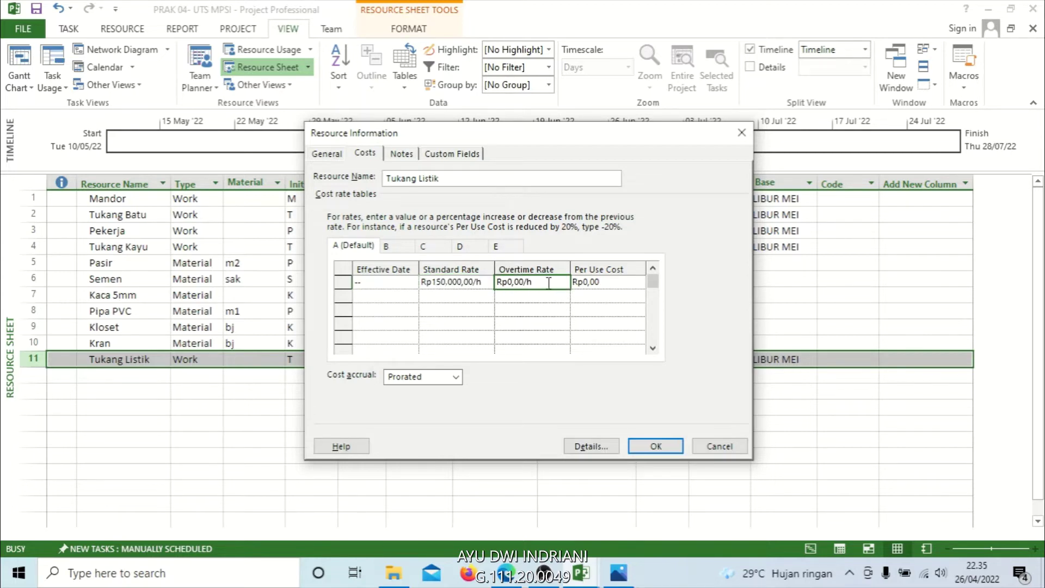
pyautogui.click(548, 282)
pyautogui.write('150.000')
pyautogui.press('Return')
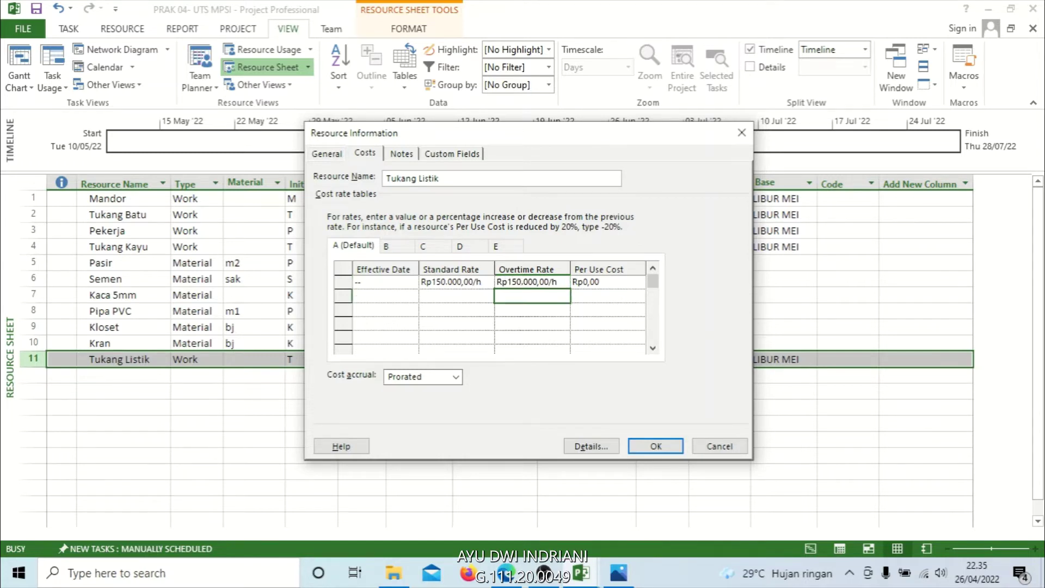
pyautogui.click(657, 445)
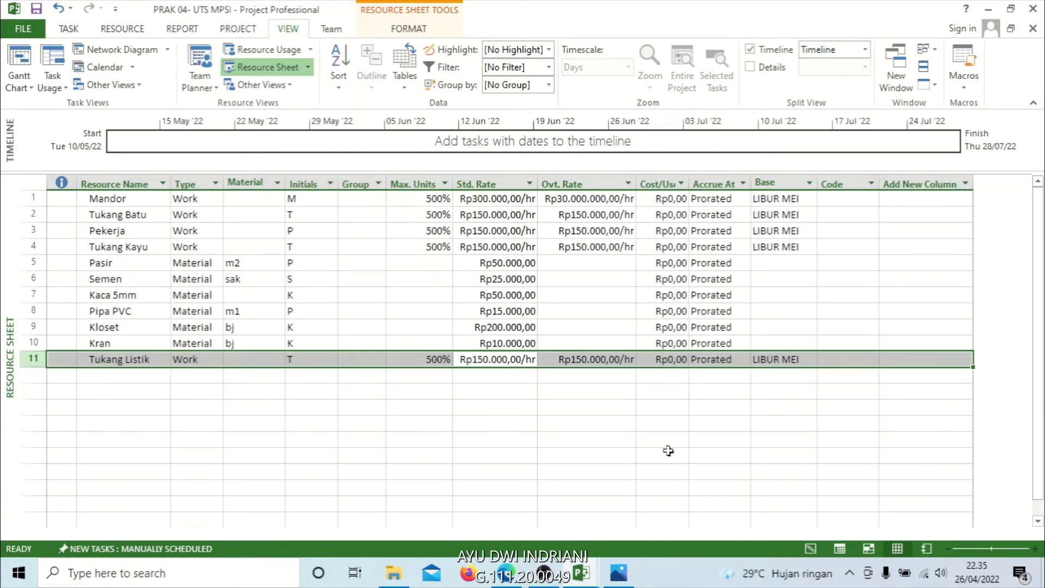
# Add Bolam as a new resource in the row below Tukang Listik and set its type to Material
pyautogui.click(141, 379)
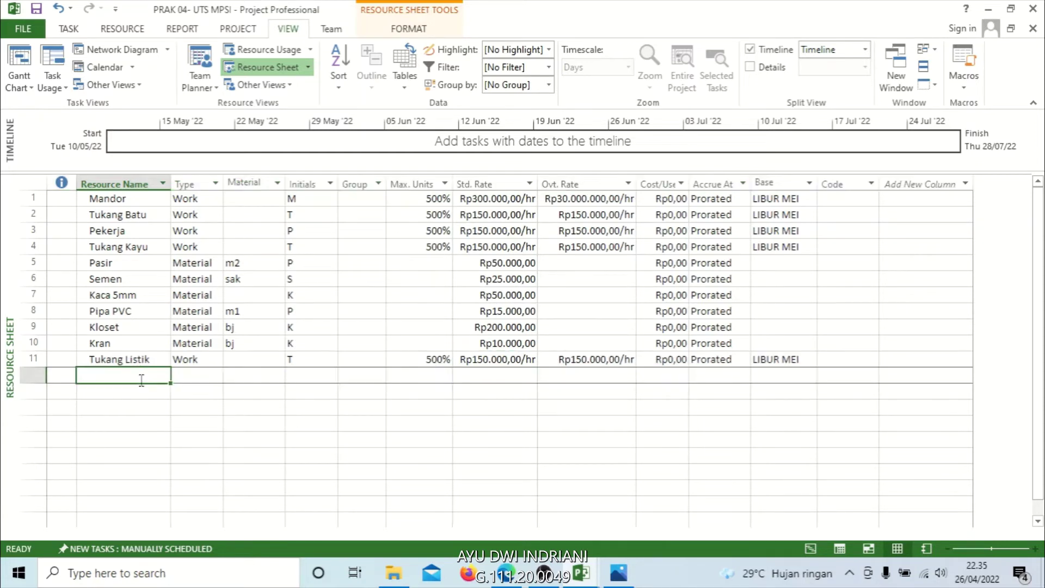
pyautogui.write('Bolam')
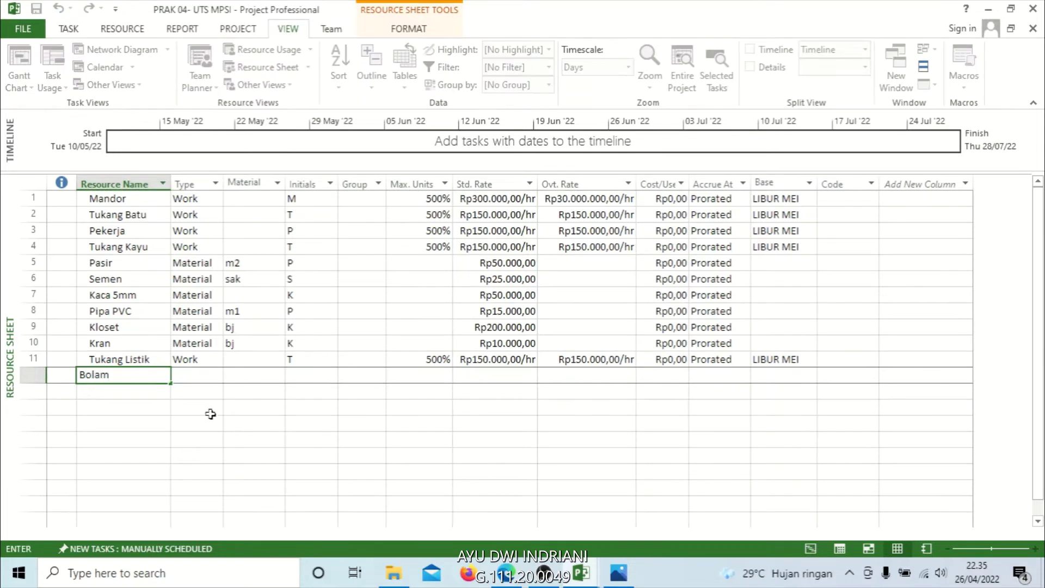
pyautogui.click(211, 413)
pyautogui.click(217, 375)
pyautogui.click(216, 374)
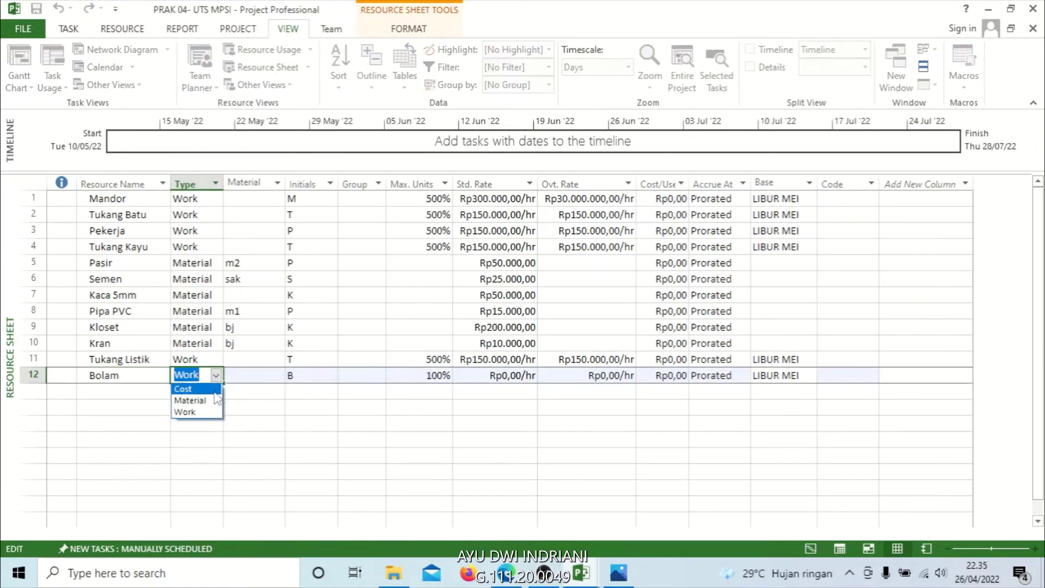
pyautogui.click(217, 400)
pyautogui.click(364, 407)
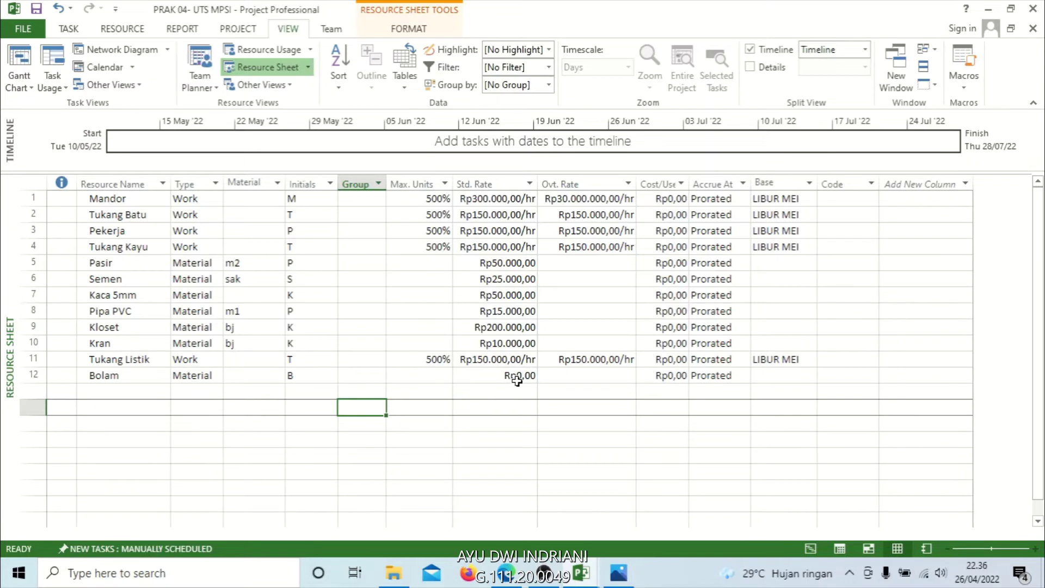
# Set the standard rate of Bolam to Rp25.000,00 directly in the resource sheet
pyautogui.click(516, 378)
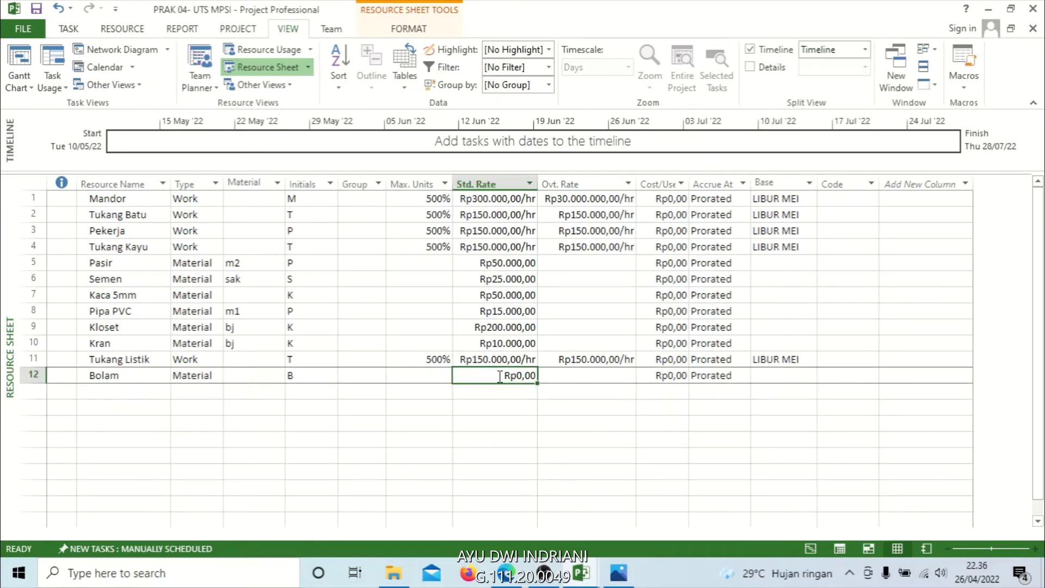
pyautogui.click(535, 376)
pyautogui.moveTo(536, 379); pyautogui.dragTo(488, 381)
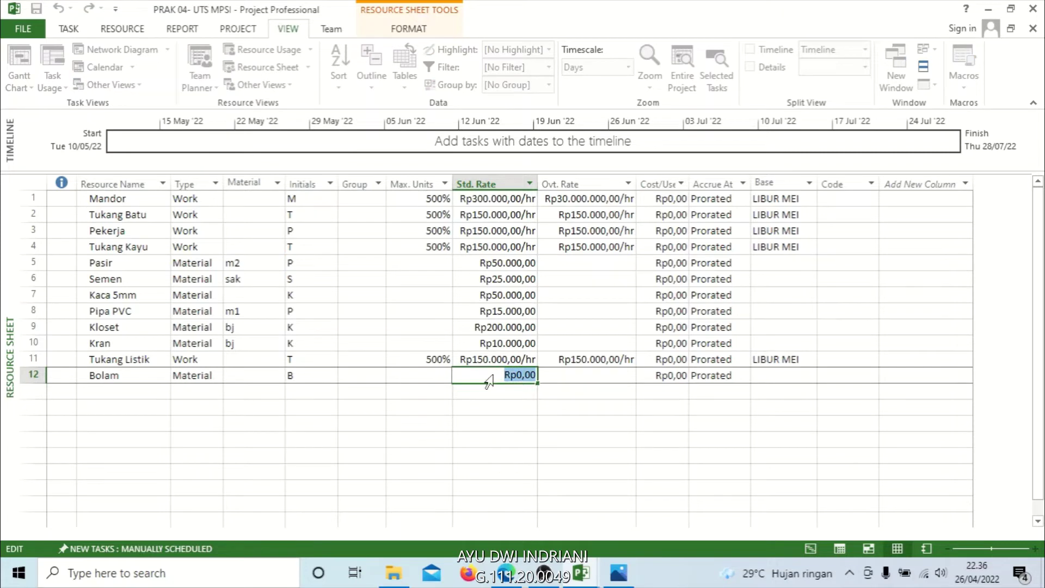
pyautogui.write('25000')
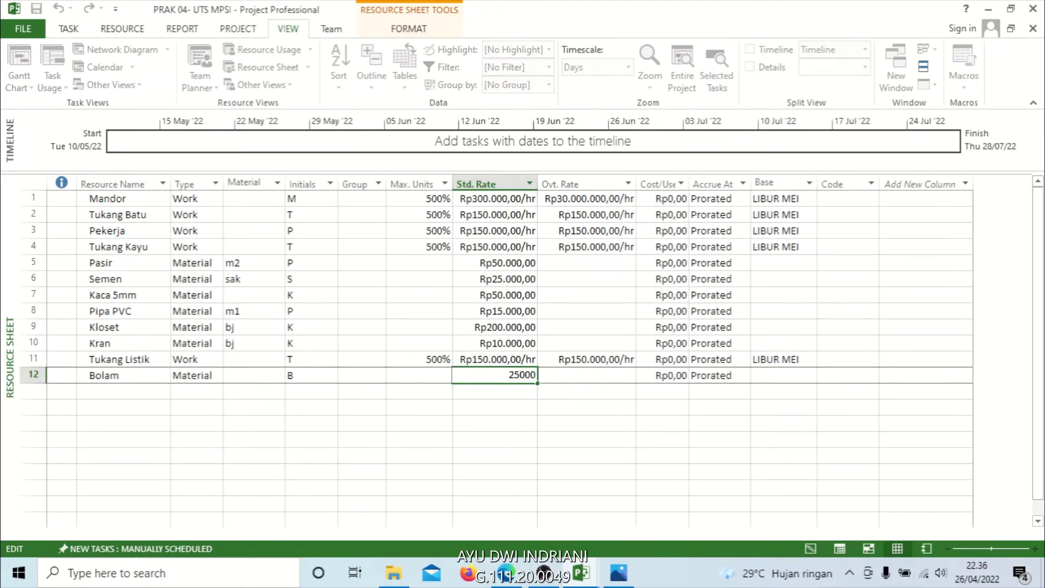
pyautogui.press('Return')
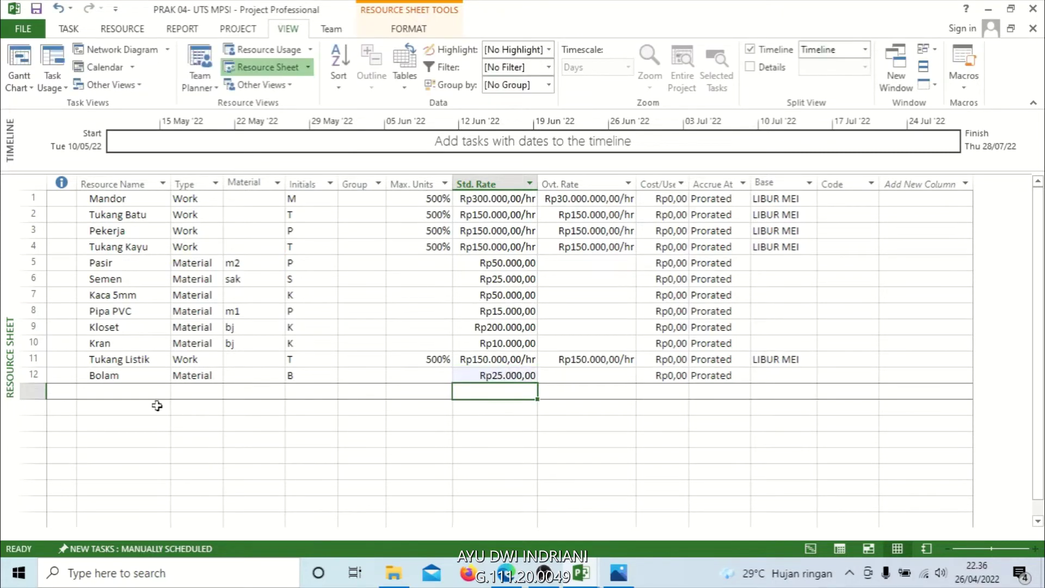
# Add Neon as a new resource in the row below Bolam and set its type to Material
pyautogui.click(124, 390)
pyautogui.click(123, 391)
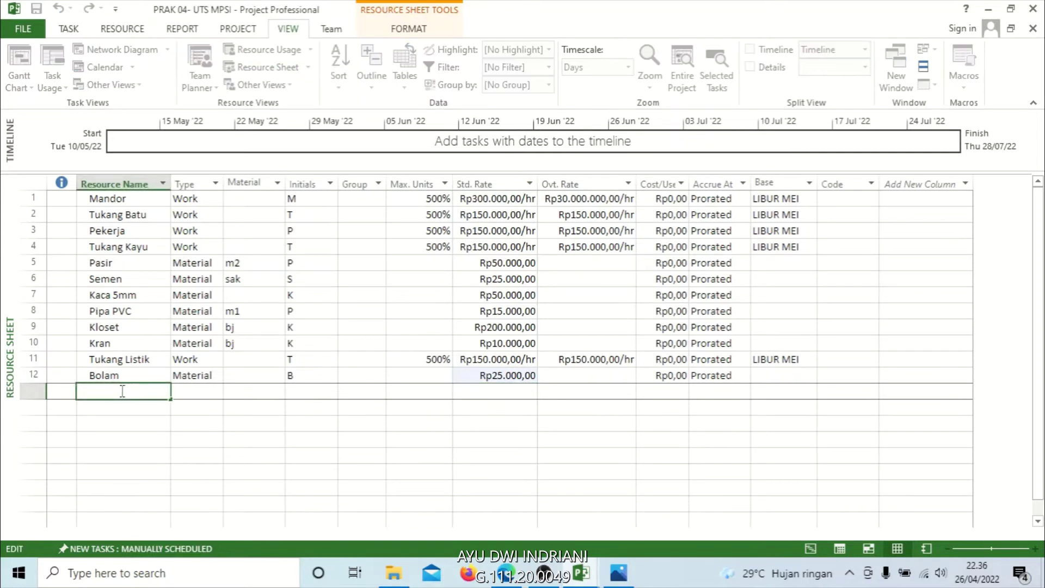
pyautogui.write('Neon')
pyautogui.click(201, 392)
pyautogui.click(216, 391)
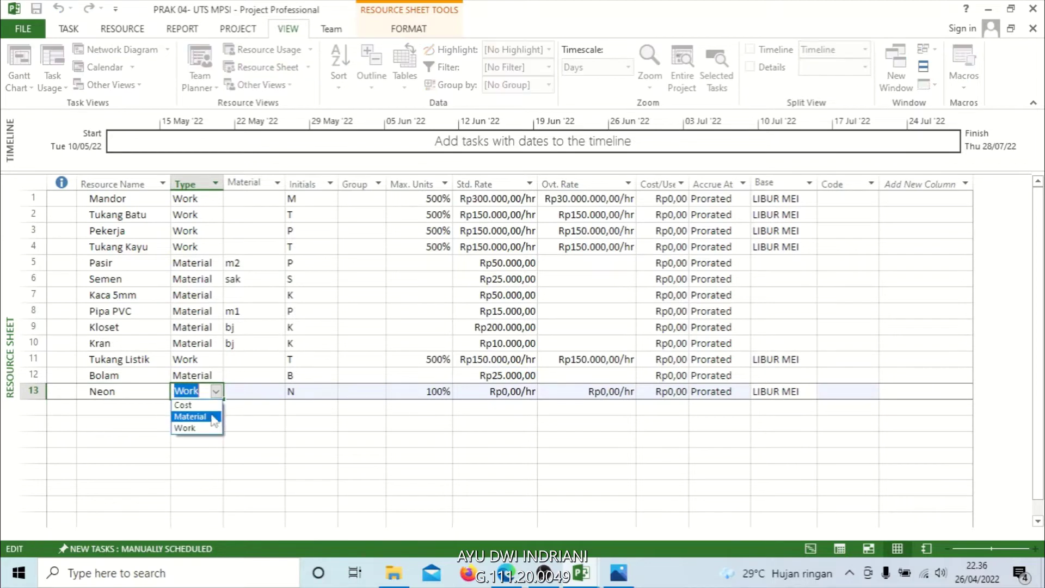
pyautogui.click(210, 416)
# Set the standard rate of Neon to Rp30.000,00 directly in the resource sheet
pyautogui.click(481, 394)
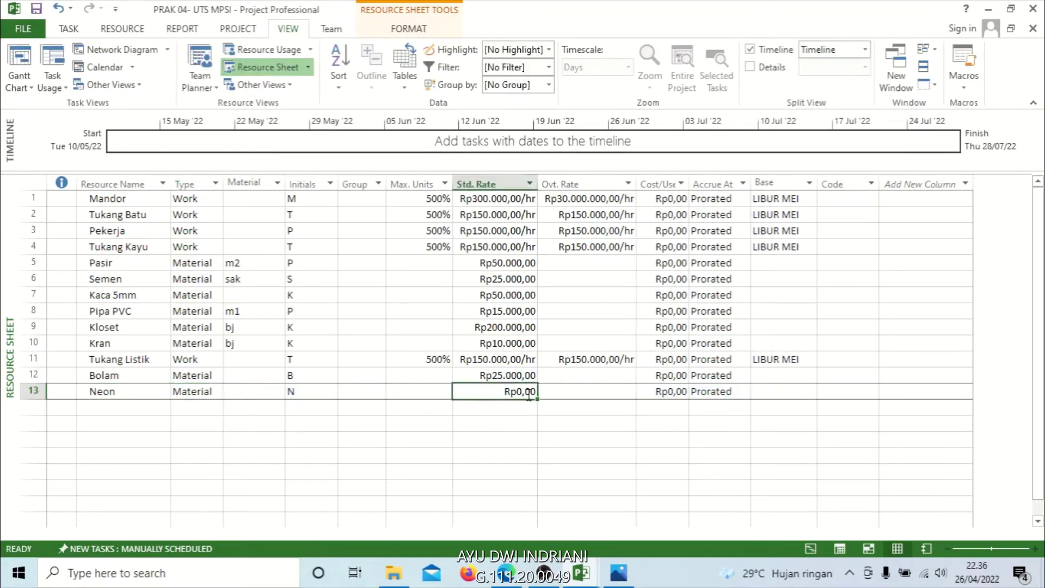
pyautogui.click(508, 392)
pyautogui.doubleClick(501, 394)
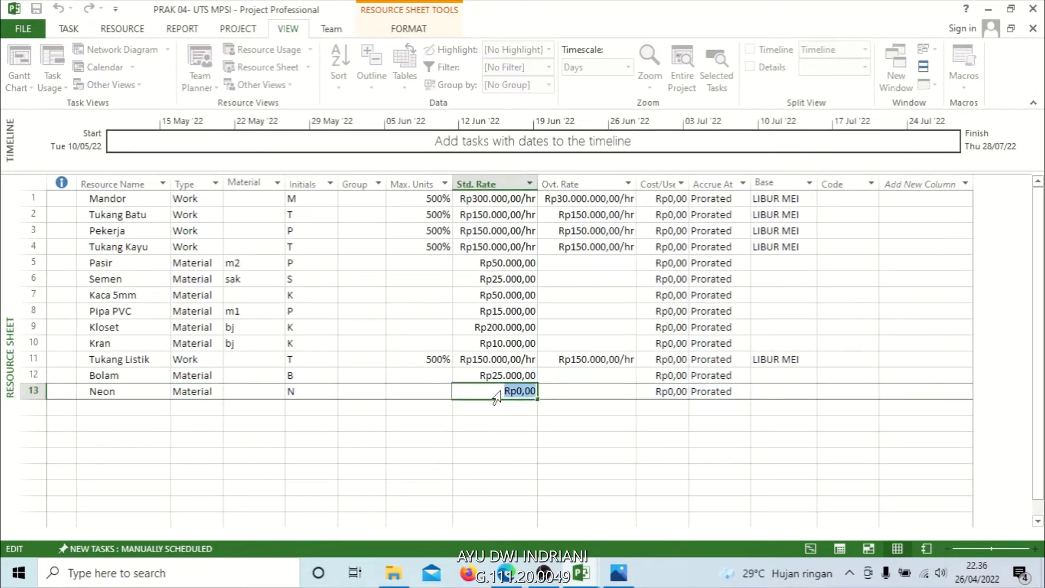
pyautogui.press('BackSpace')
pyautogui.write('30.000')
pyautogui.press('Return')
pyautogui.click(552, 438)
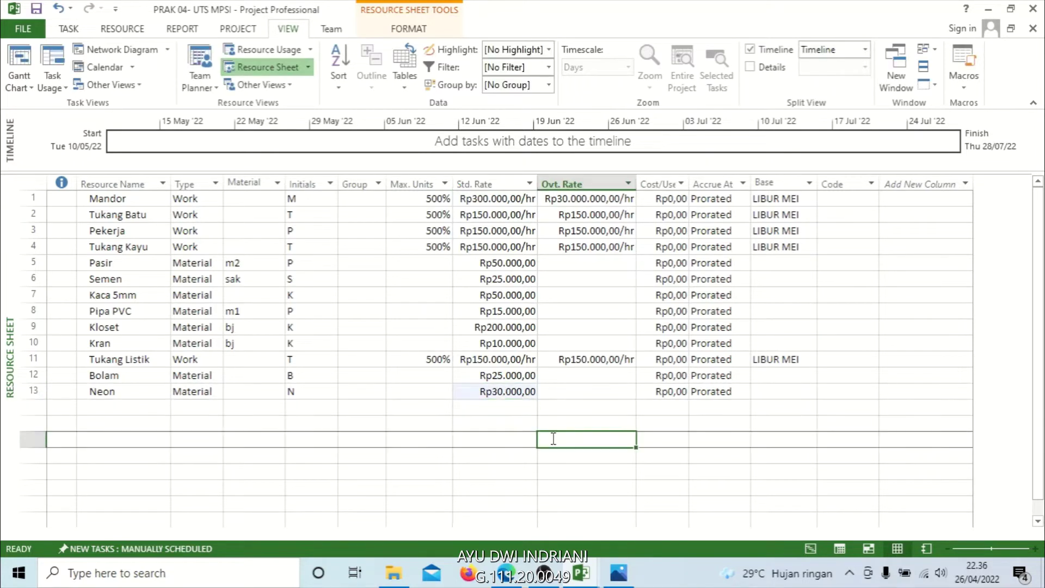
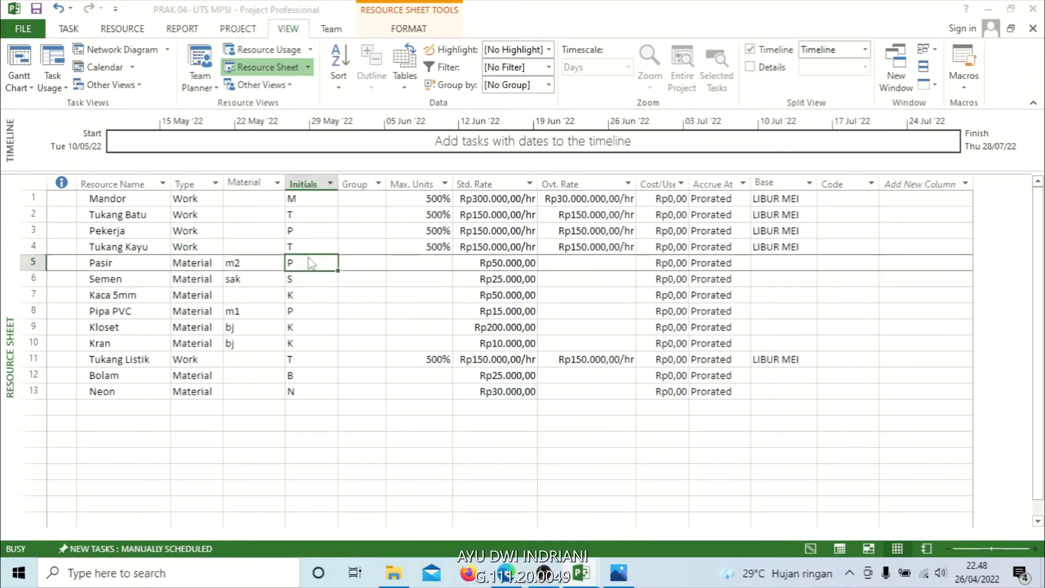
# Change the initials of Tukang Batu to TB in the resource sheet
pyautogui.press('F12')
pyautogui.click(609, 428)
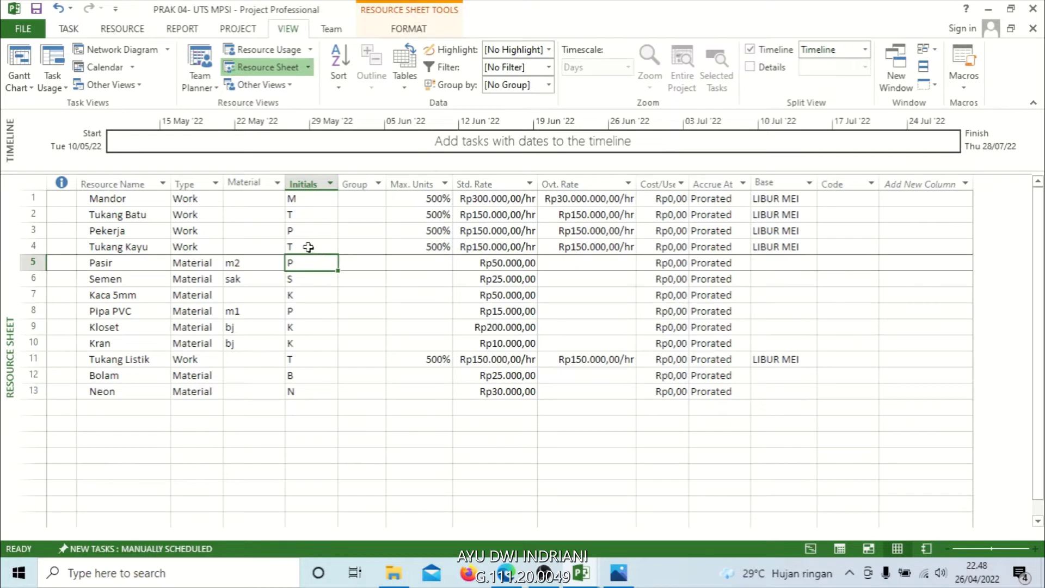
pyautogui.click(302, 246)
pyautogui.click(302, 247)
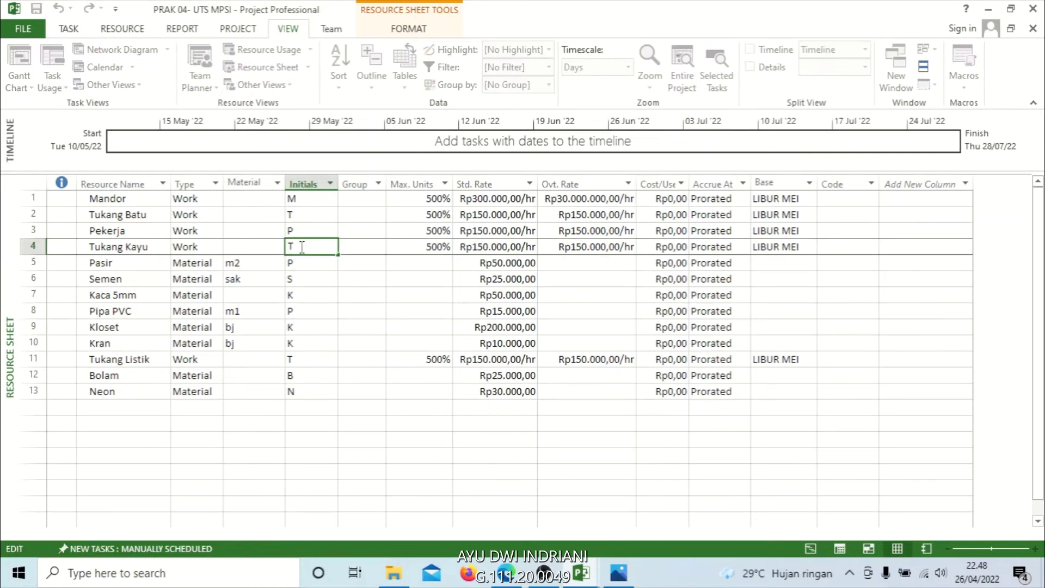
pyautogui.click(303, 213)
pyautogui.click(303, 213)
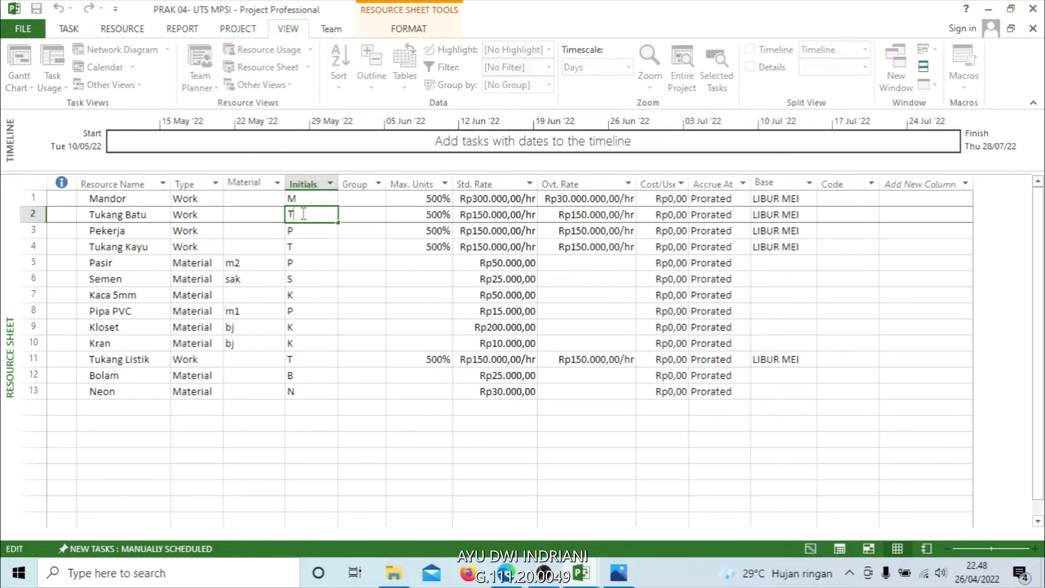
pyautogui.write('B')
# Change the initials of Pekerja to PKJ and those of Tukang Kayu to TK
pyautogui.click(309, 229)
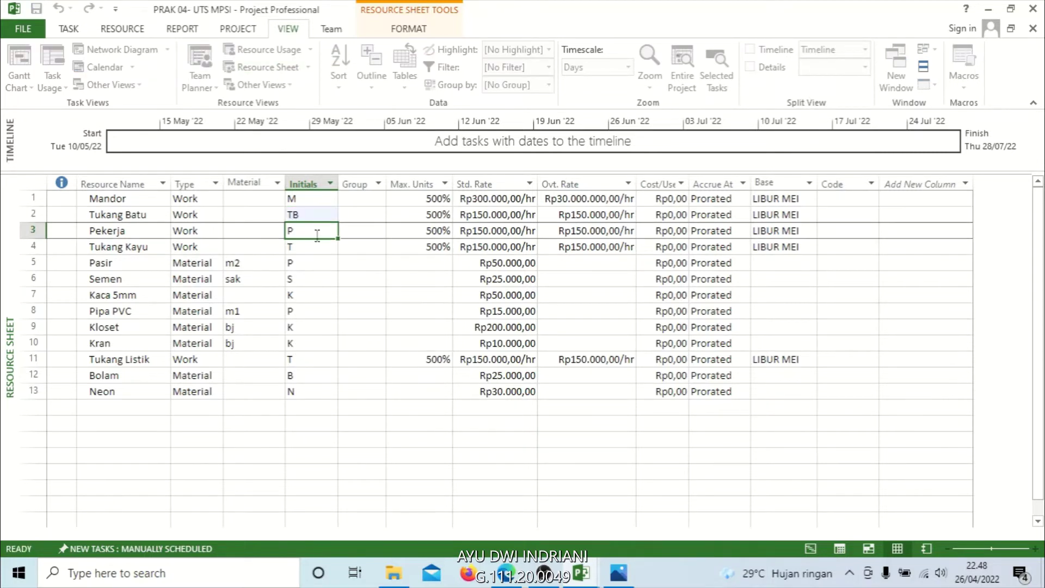
pyautogui.click(306, 230)
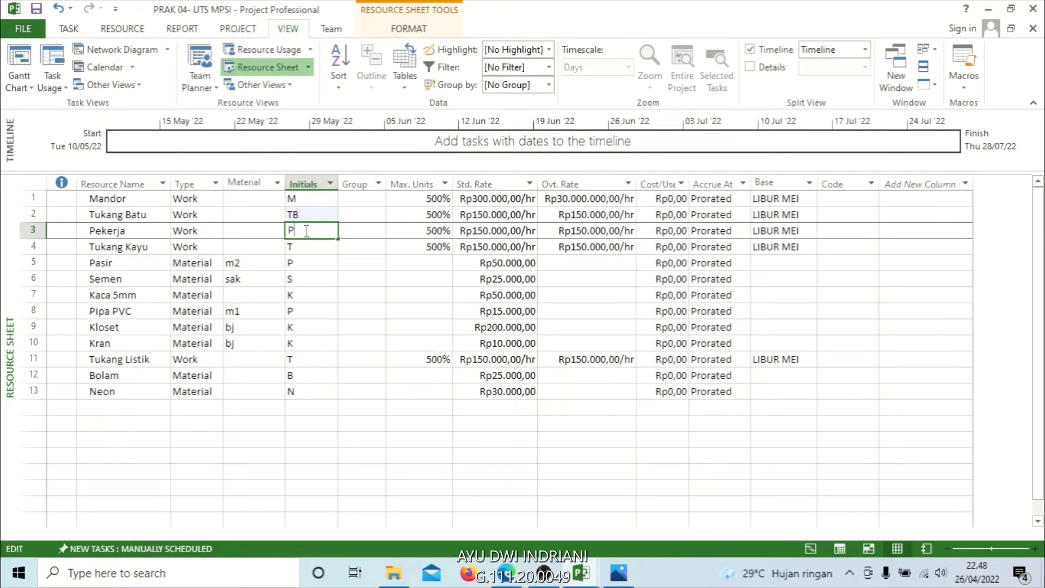
pyautogui.write('KL')
pyautogui.press('BackSpace')
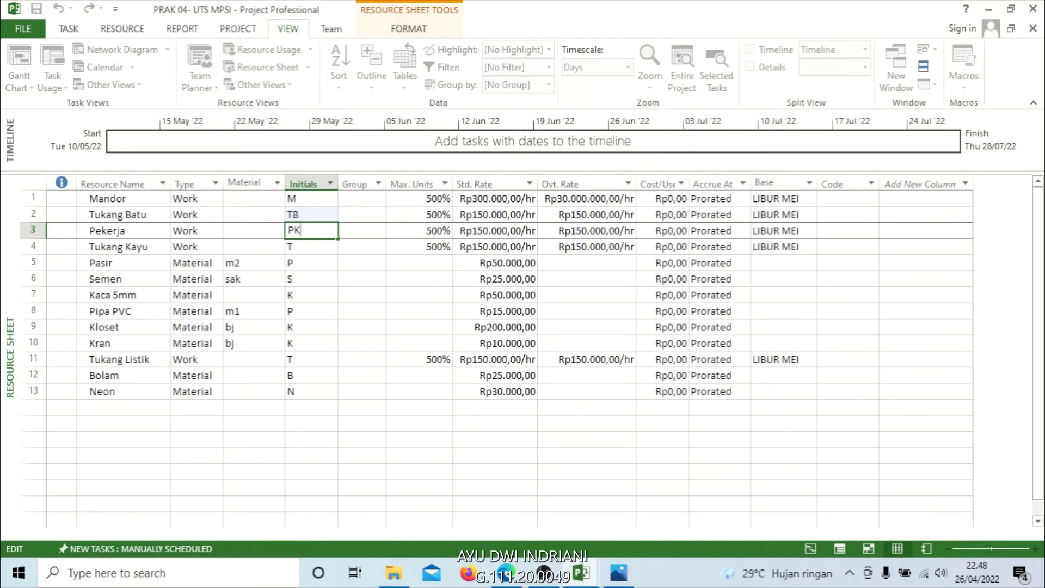
pyautogui.write('J')
pyautogui.click(317, 254)
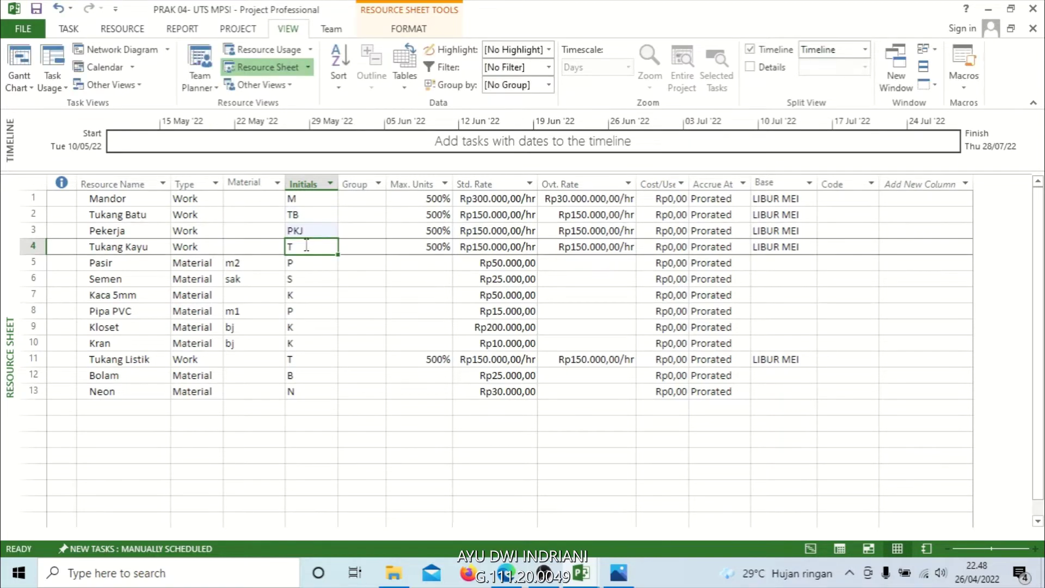
pyautogui.click(317, 254)
pyautogui.write('K')
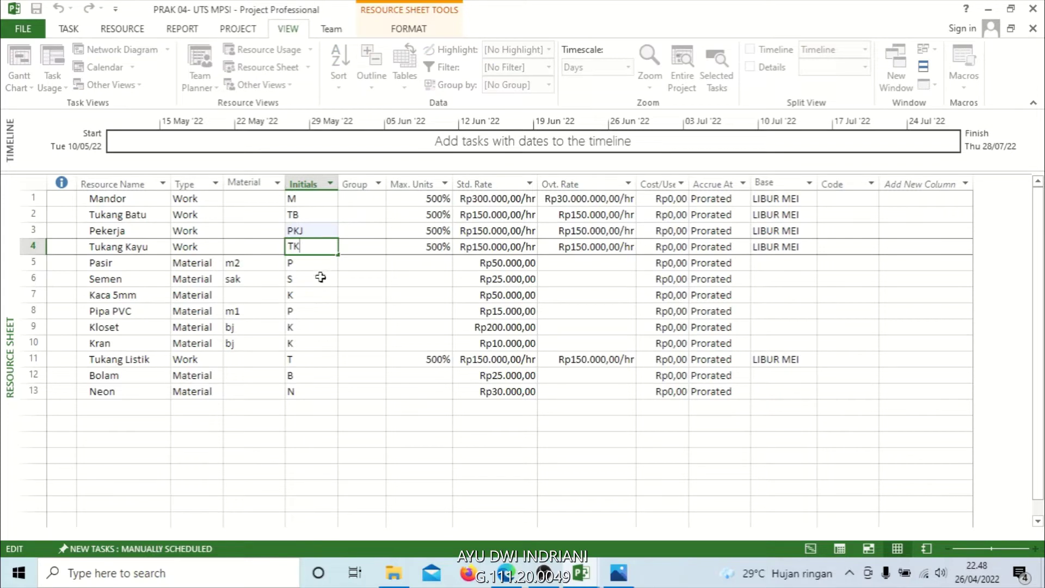
# Replace the initials of the Pasir material with PSR
pyautogui.click(305, 265)
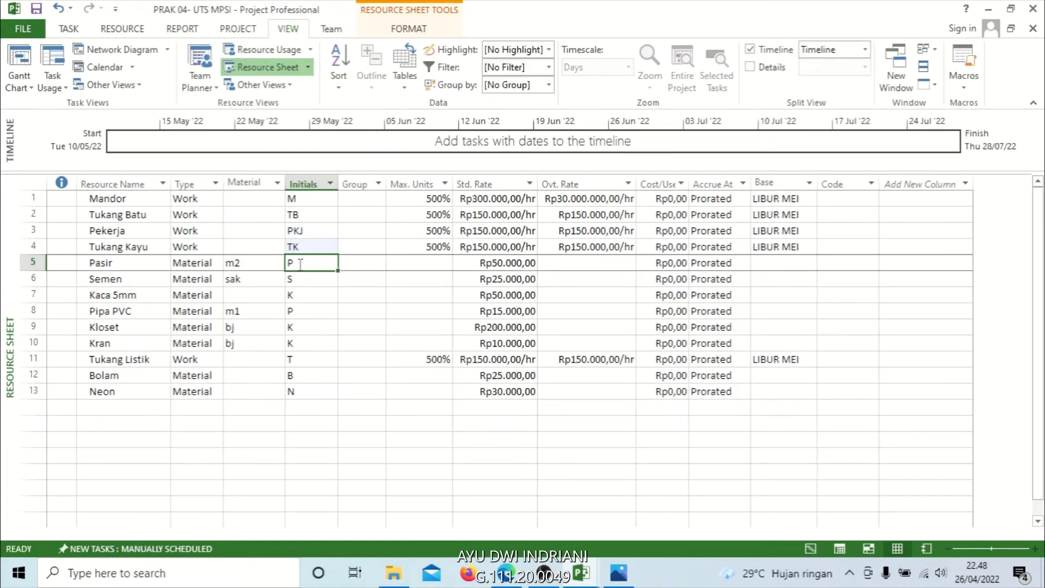
pyautogui.write('SR')
pyautogui.press('BackSpace')
pyautogui.press('BackSpace')
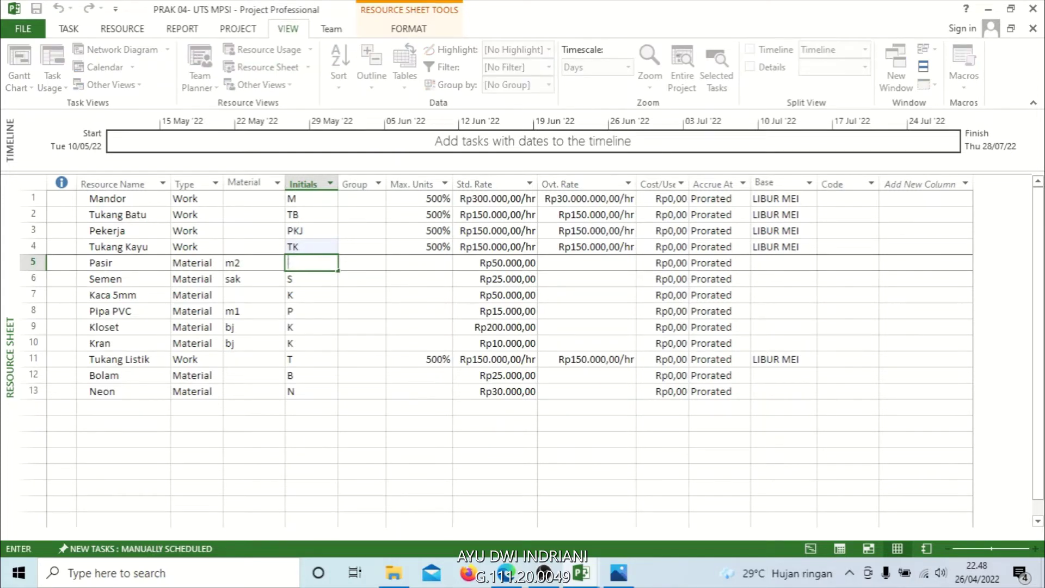
pyautogui.write('PSR')
# Change the initials of Kaca 5mm to KC in the resource sheet
pyautogui.click(314, 281)
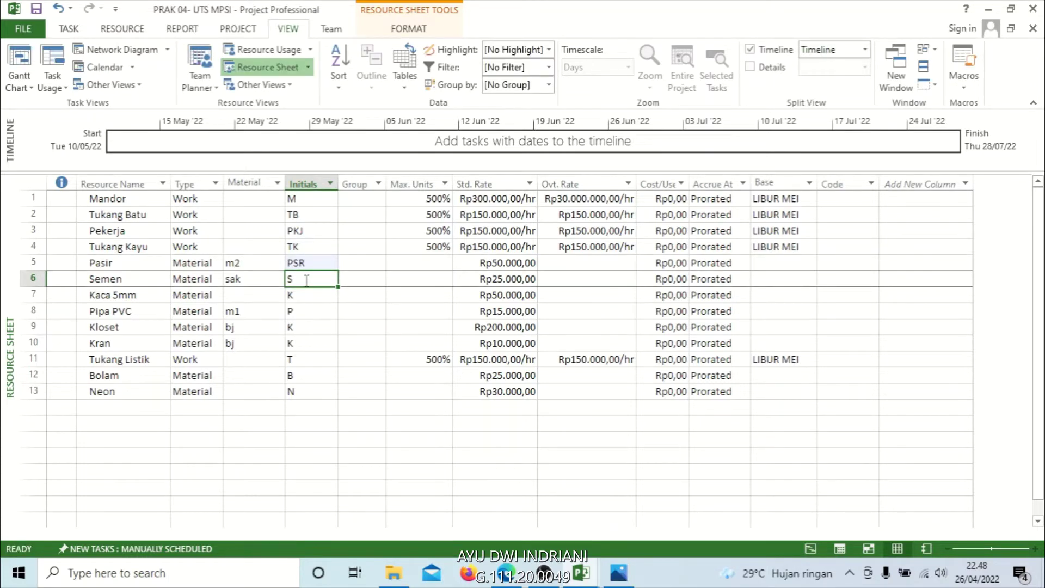
pyautogui.click(310, 294)
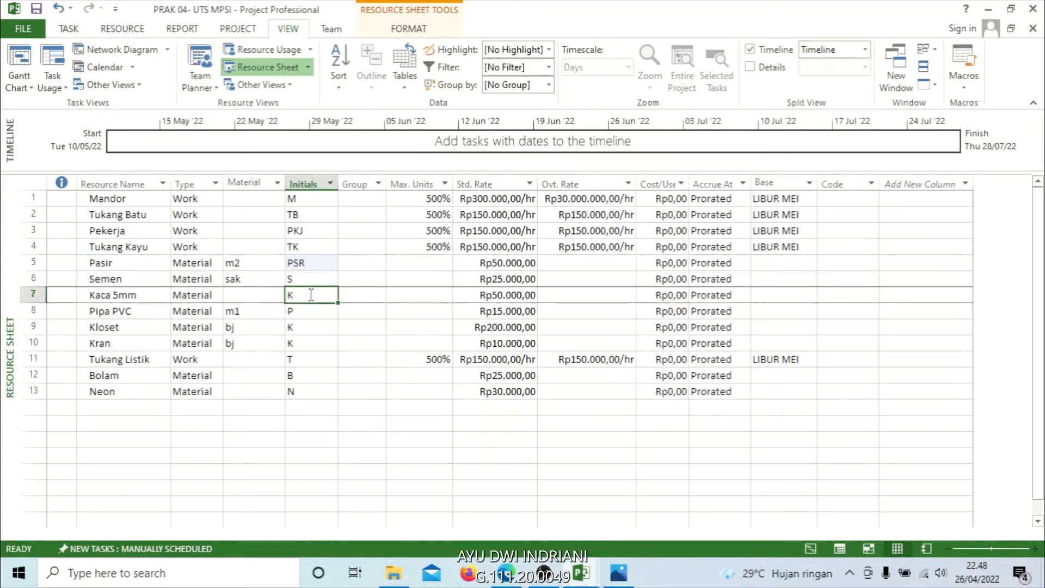
pyautogui.click(311, 294)
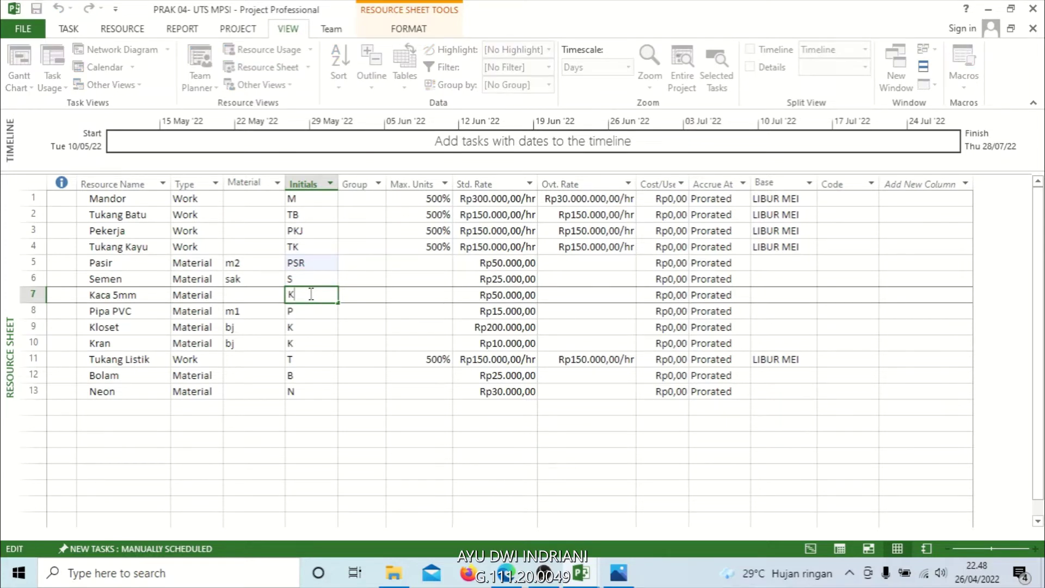
pyautogui.write('M')
pyautogui.press('BackSpace')
pyautogui.write('C')
# Set the initials of Pipa PVC to PVC and those of Kloset to KLST
pyautogui.click(308, 314)
pyautogui.click(306, 313)
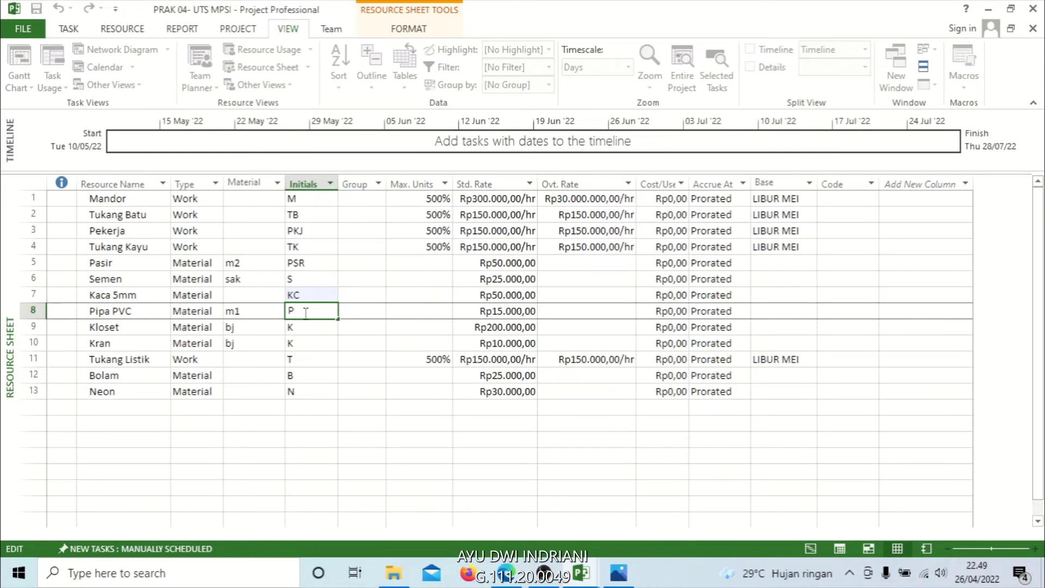
pyautogui.write('VC')
pyautogui.click(324, 326)
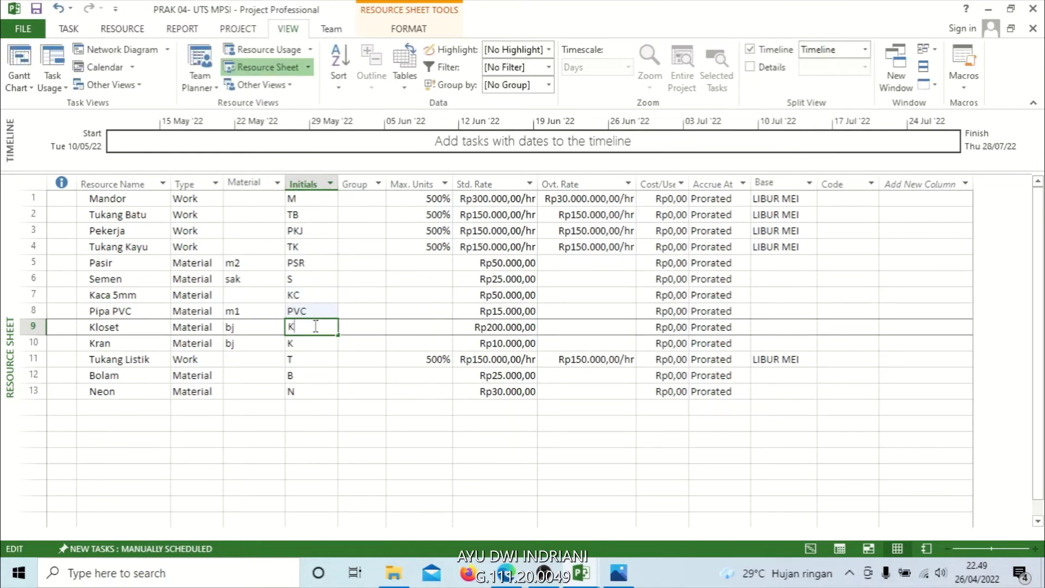
pyautogui.click(315, 325)
pyautogui.write('LST')
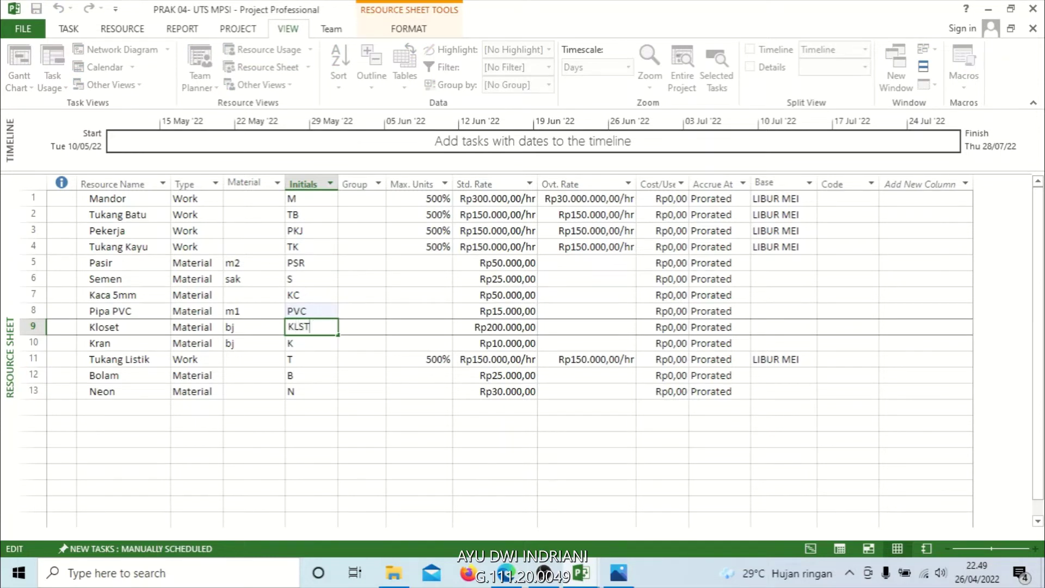
# Set the initials of Kran to KRN and those of Tukang Listik to TL
pyautogui.click(318, 344)
pyautogui.click(306, 344)
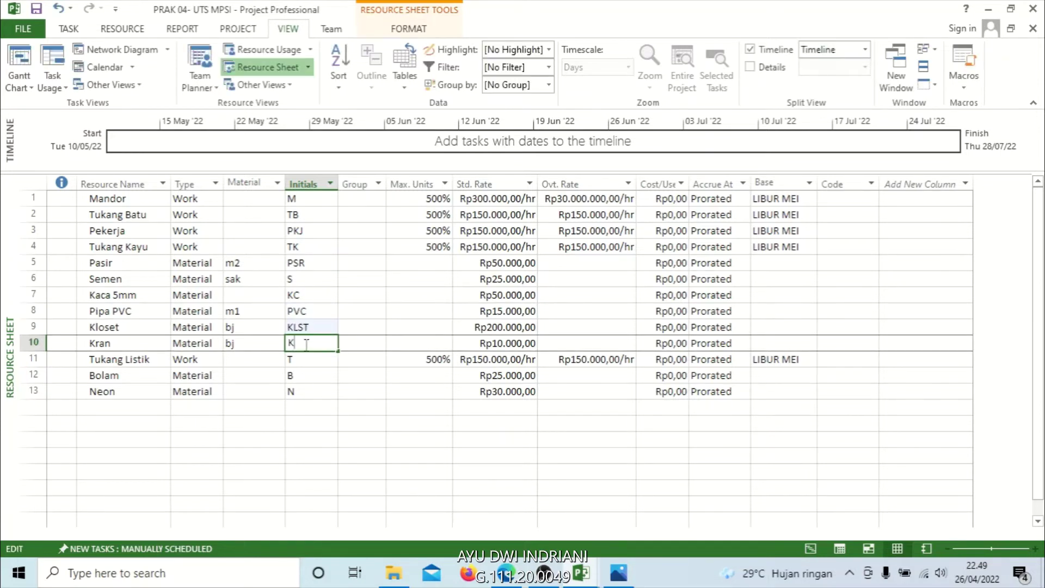
pyautogui.write('RN')
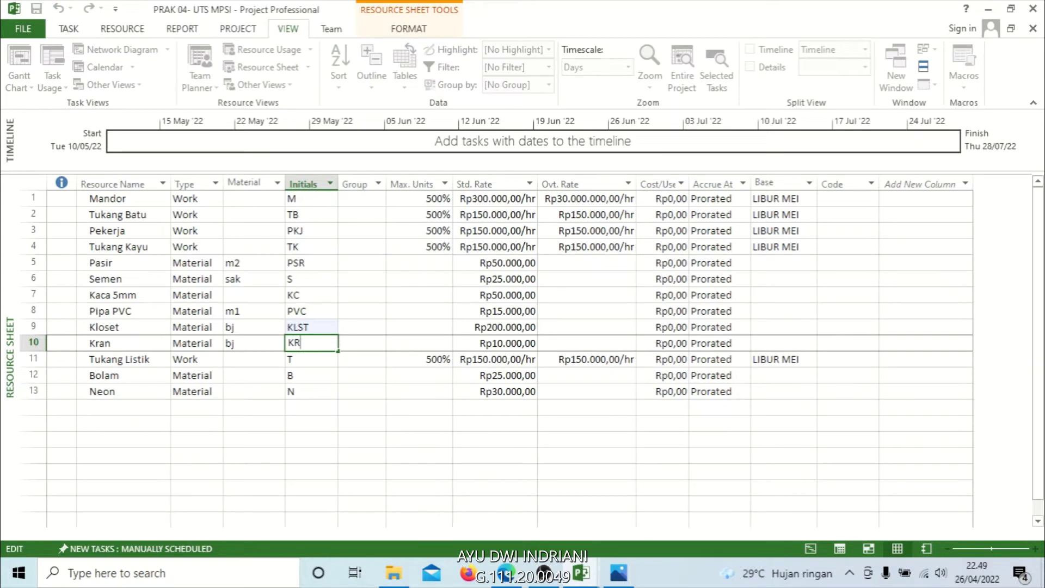
pyautogui.click(332, 360)
pyautogui.click(329, 360)
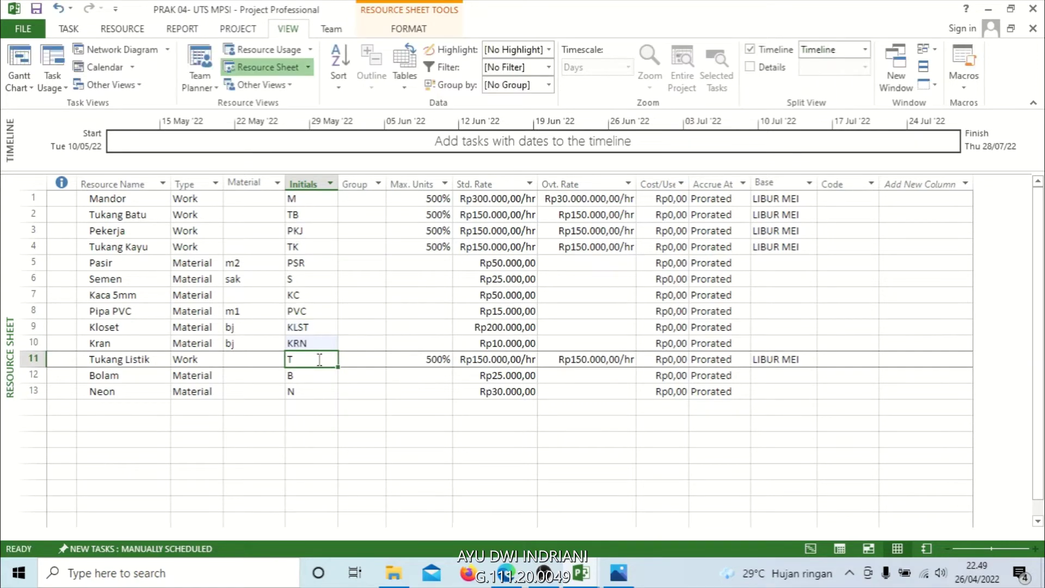
pyautogui.write('L')
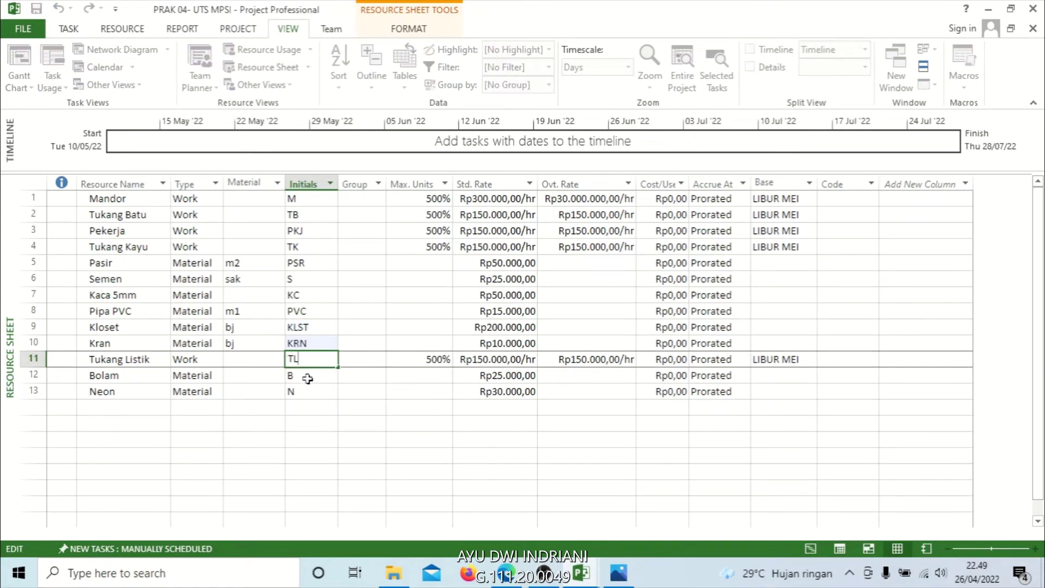
# Change the initials of the Bolam material to BLM
pyautogui.click(306, 376)
pyautogui.click(305, 378)
pyautogui.write('LM')
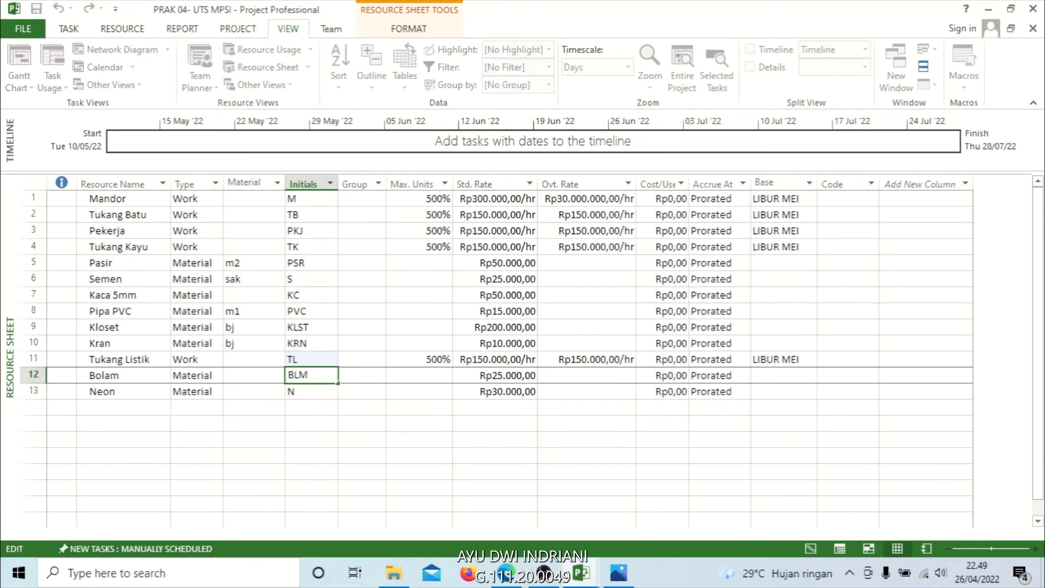
pyautogui.click(314, 388)
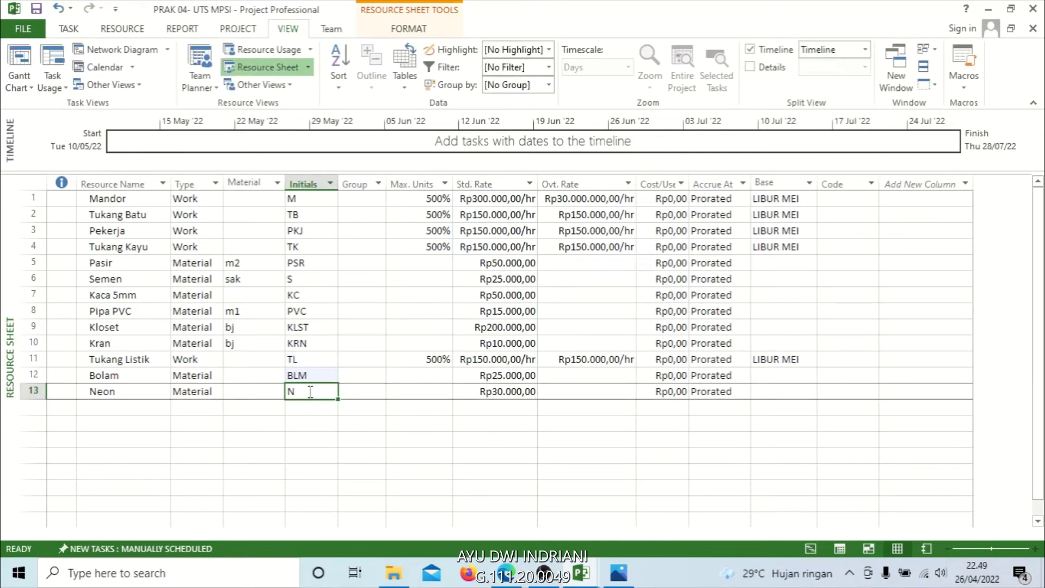
pyautogui.click(245, 317)
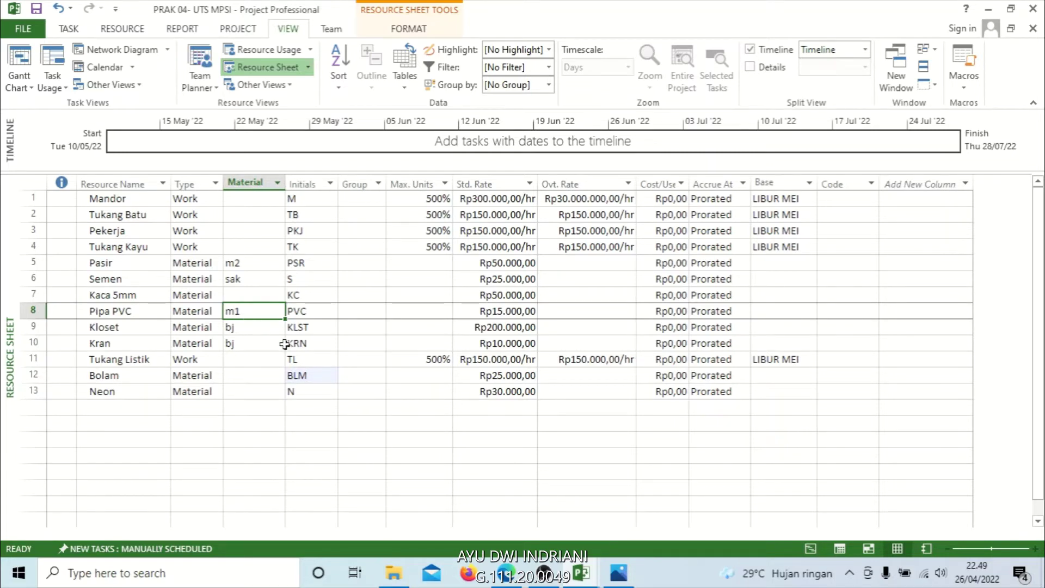
# Re-enter the initials TL for Tukang Listik and BLM for Bolam in the resource sheet
pyautogui.click(317, 359)
pyautogui.write('T')
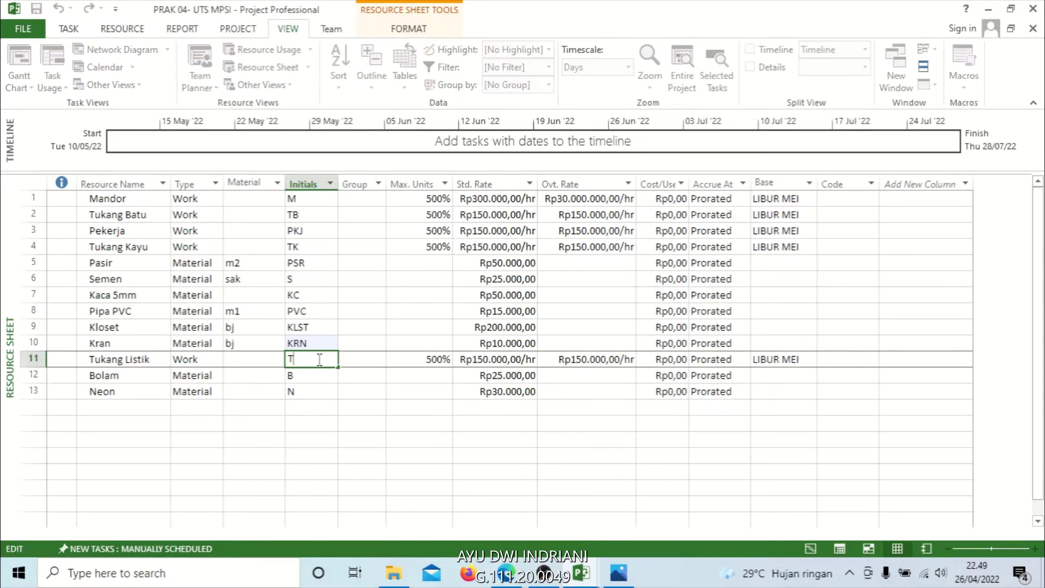
pyautogui.write('L')
pyautogui.click(305, 378)
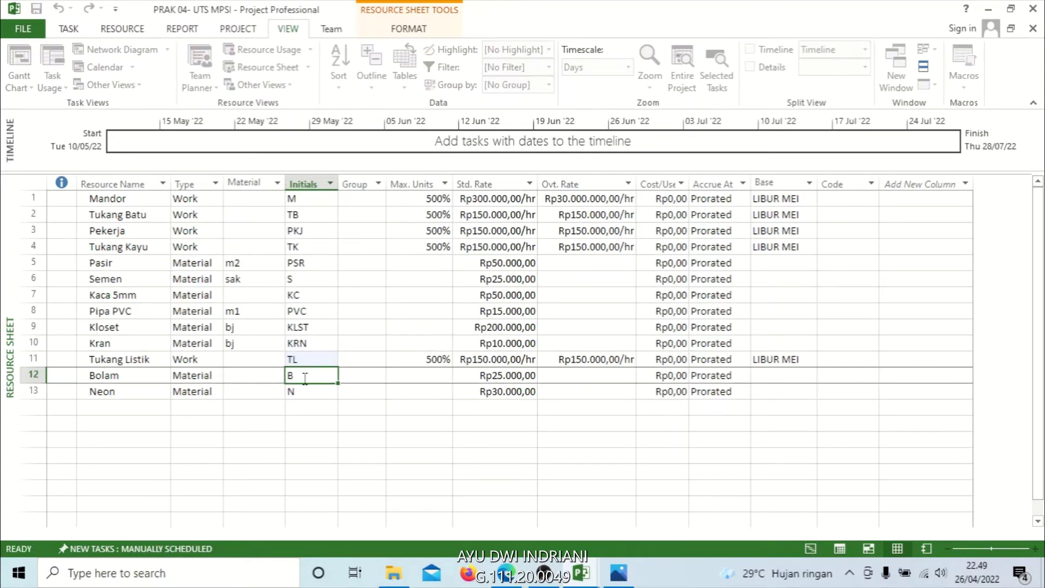
pyautogui.write('BLM')
pyautogui.click(310, 388)
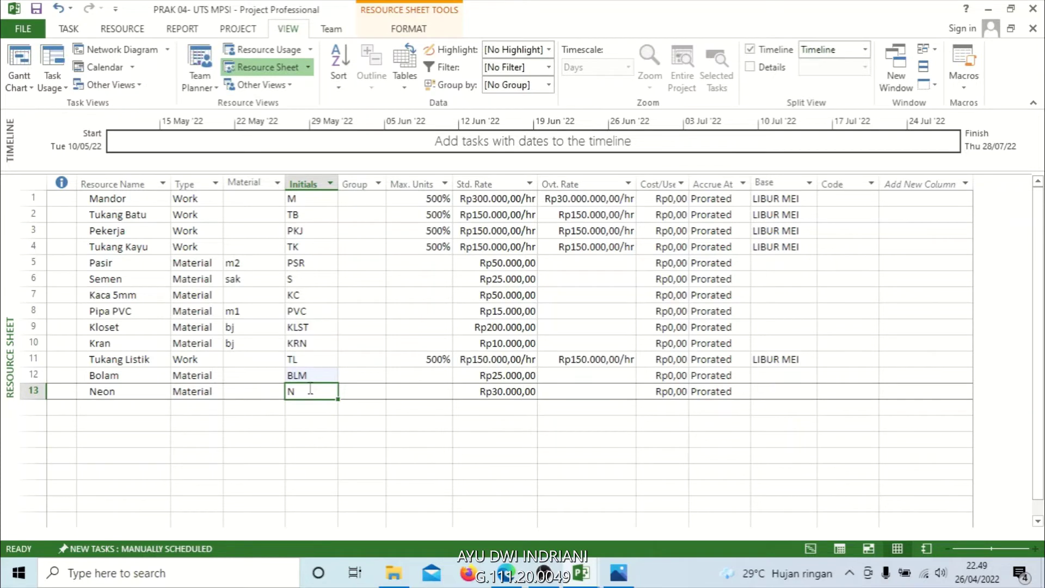
pyautogui.click(245, 315)
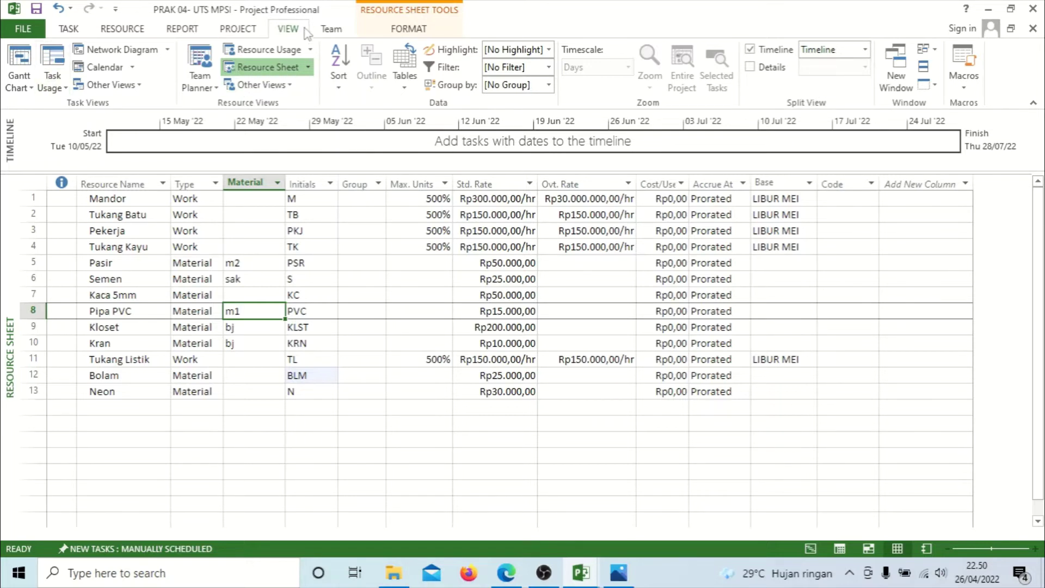
# Switch to the Gantt Chart view and open the Assign Resources dialog for the Persiapan summary task, placing it over the task table
pyautogui.click(22, 64)
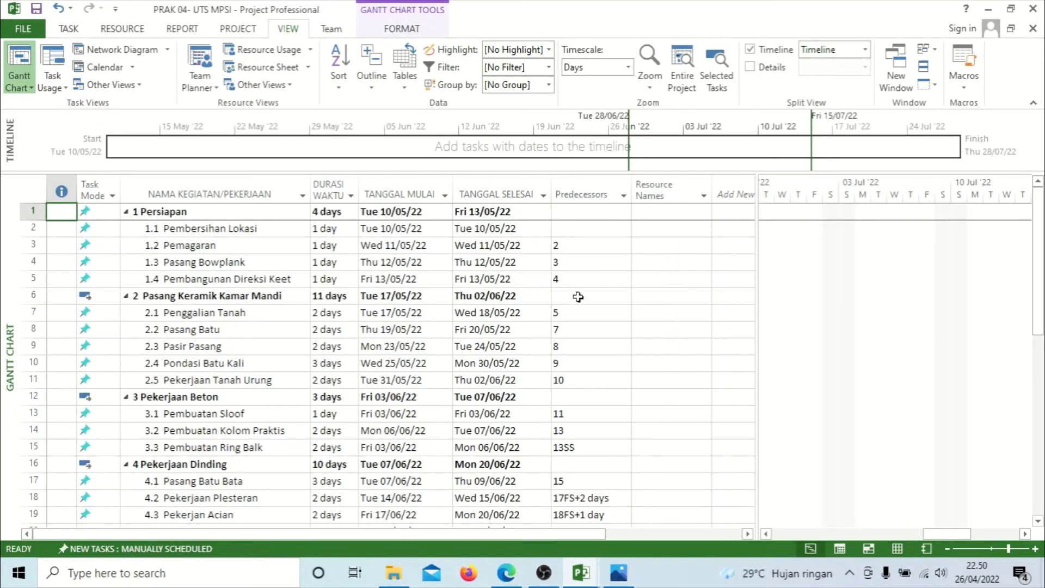
pyautogui.click(578, 296)
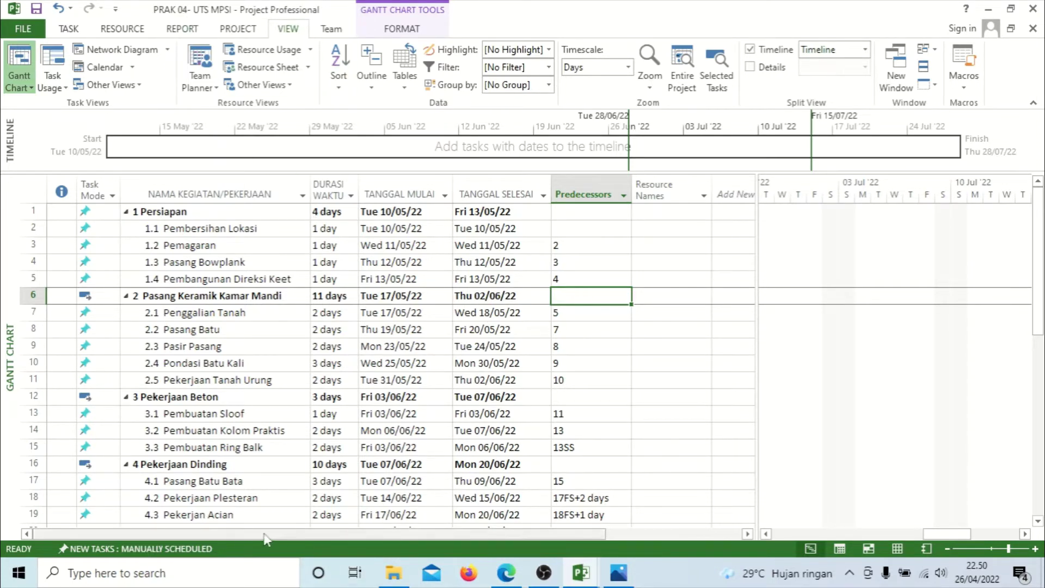
pyautogui.click(179, 220)
pyautogui.click(202, 213)
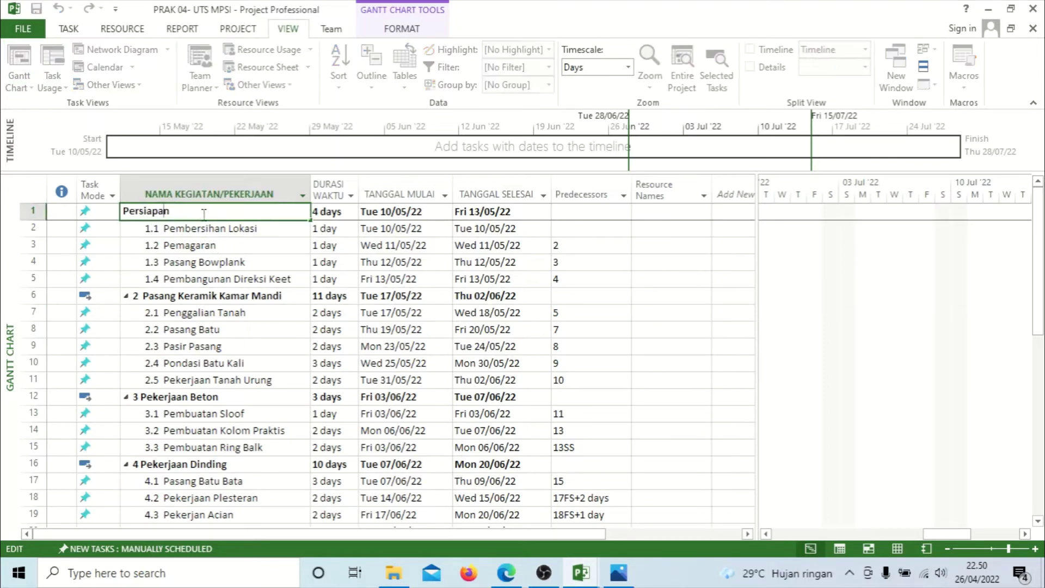
pyautogui.click(223, 239)
pyautogui.click(181, 212)
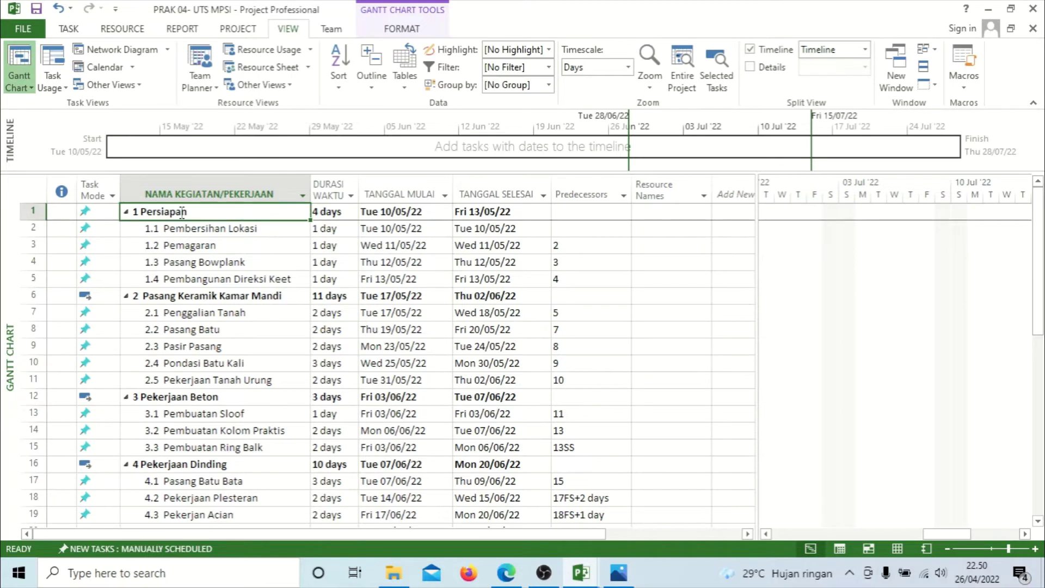
pyautogui.rightClick(182, 211)
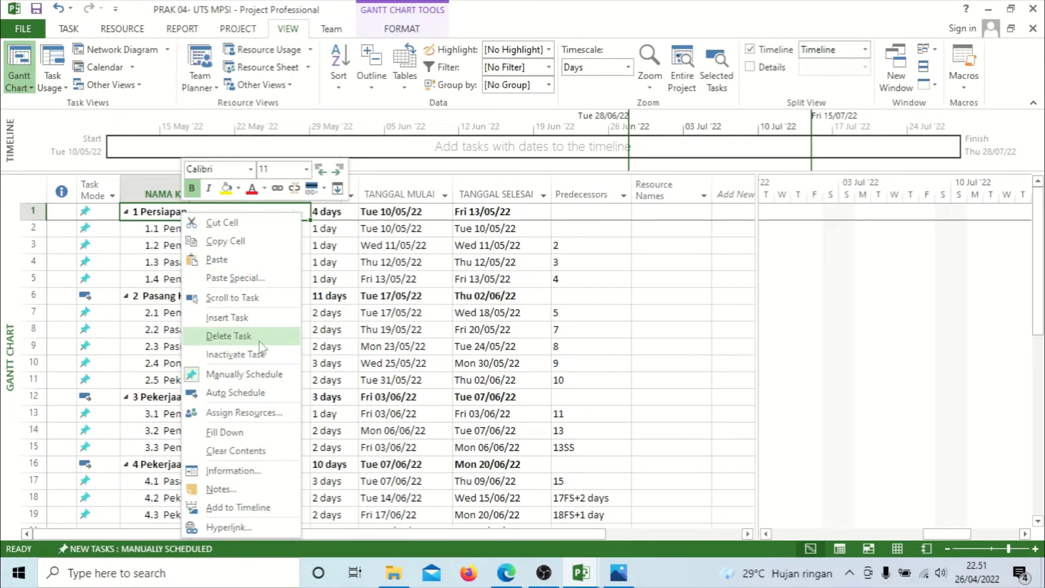
pyautogui.click(275, 413)
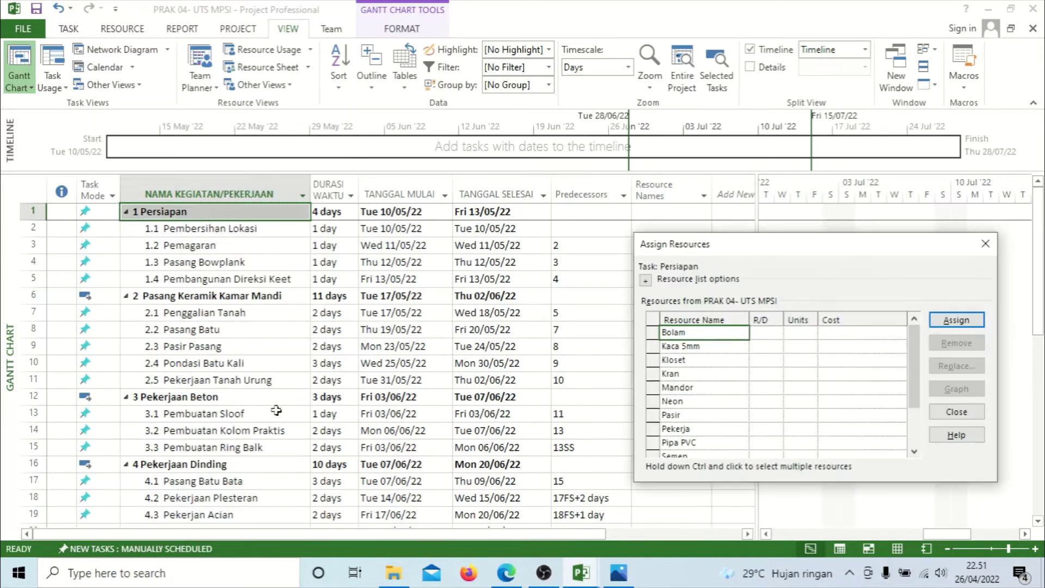
pyautogui.moveTo(747, 256); pyautogui.dragTo(301, 245)
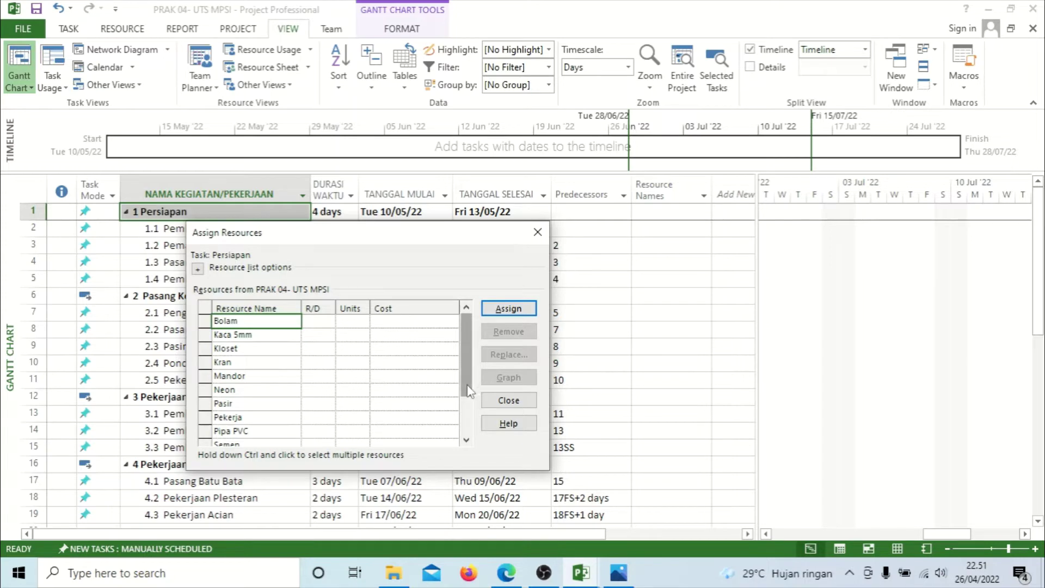
# Assign the Mandor resource to the Persiapan summary task
pyautogui.moveTo(469, 391); pyautogui.dragTo(450, 368)
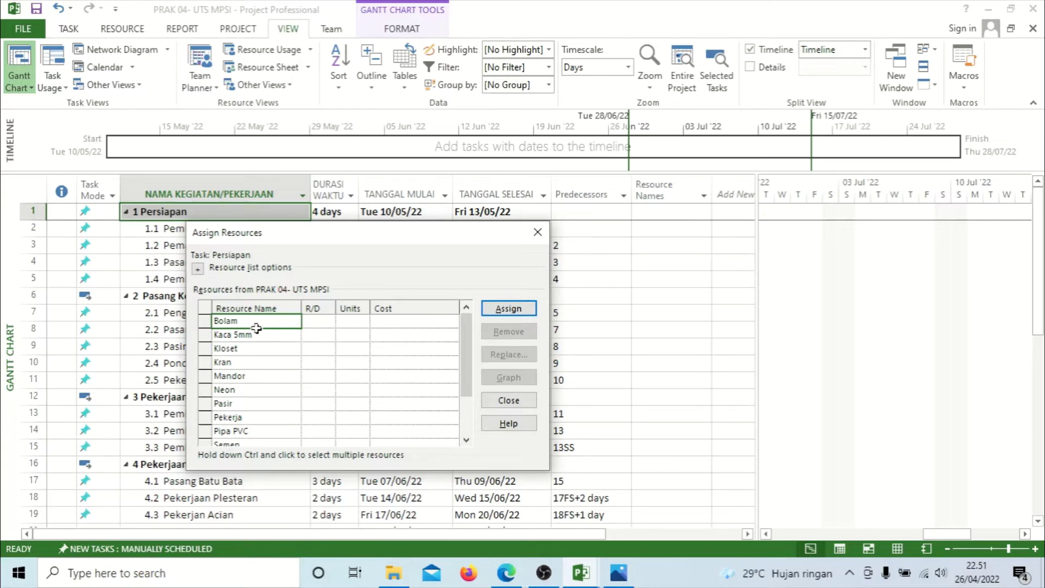
pyautogui.click(241, 377)
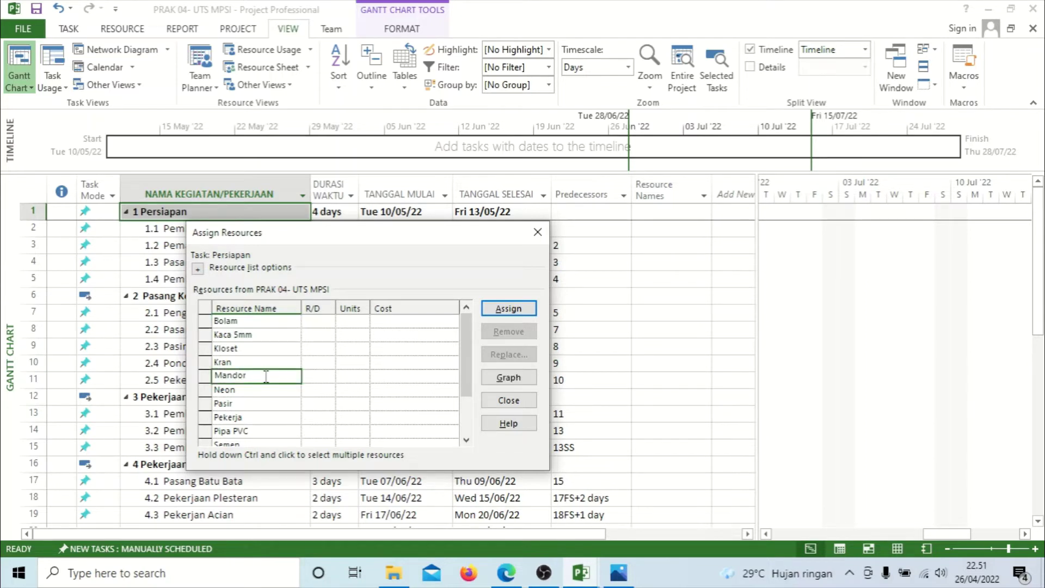
pyautogui.click(298, 403)
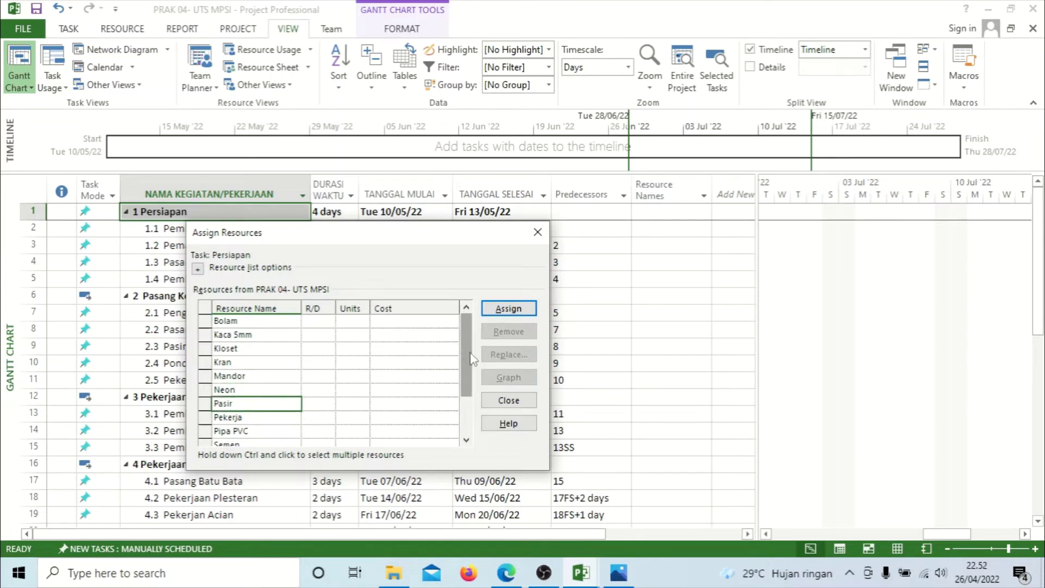
pyautogui.moveTo(467, 356); pyautogui.dragTo(468, 415)
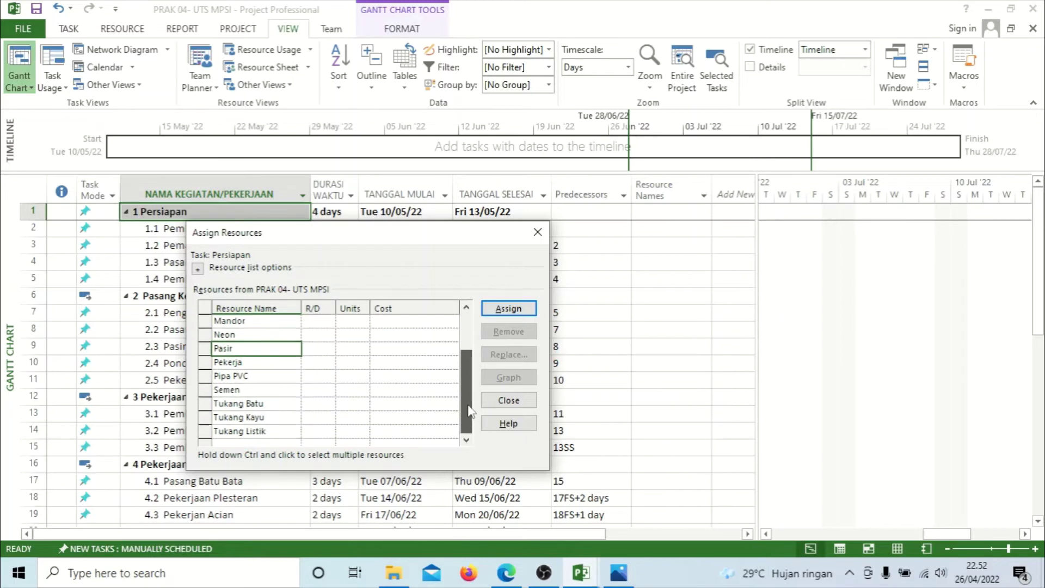
pyautogui.scroll(2, 451, 338)
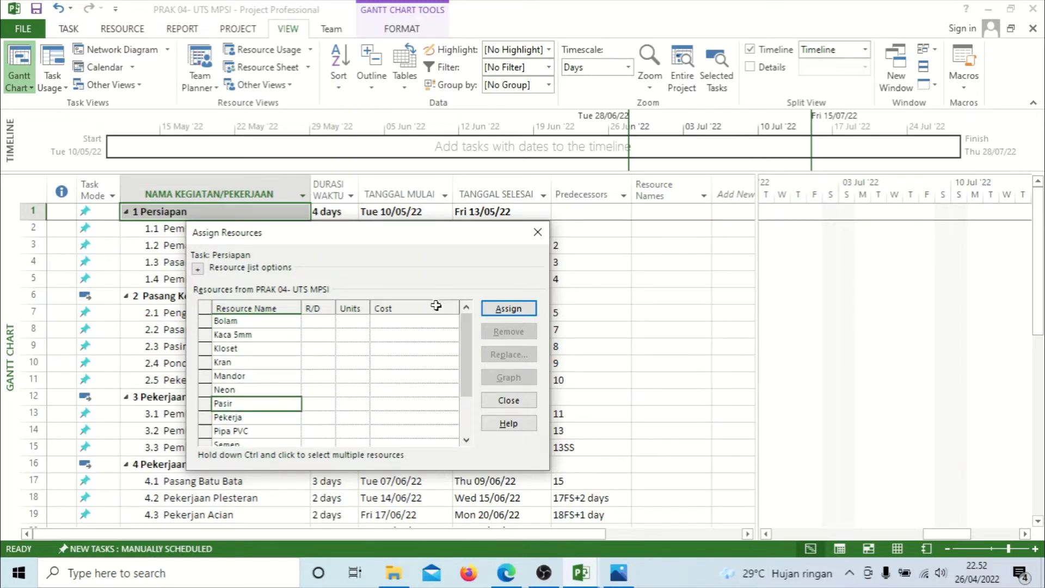
pyautogui.click(235, 375)
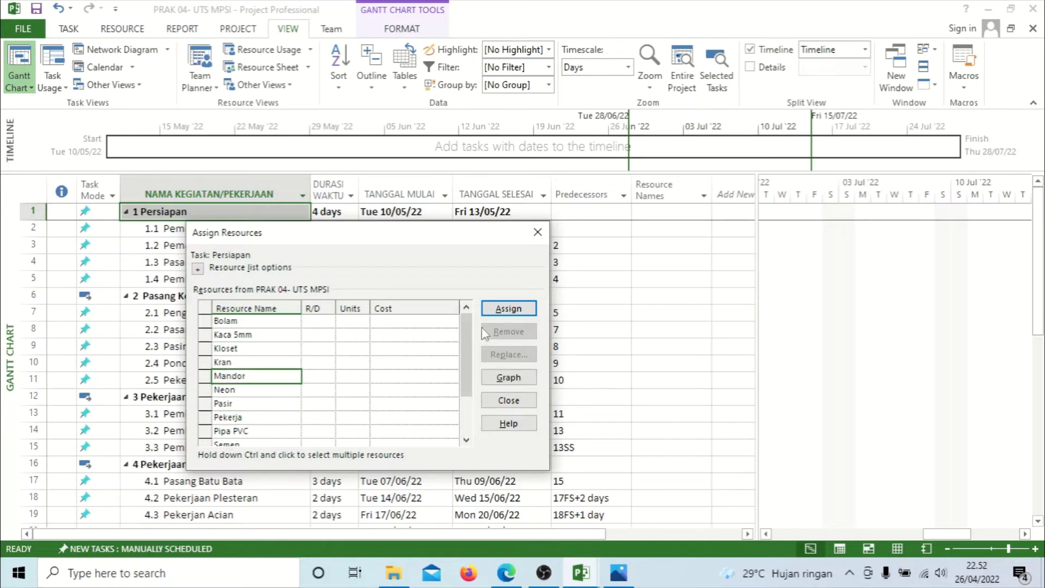
pyautogui.click(507, 309)
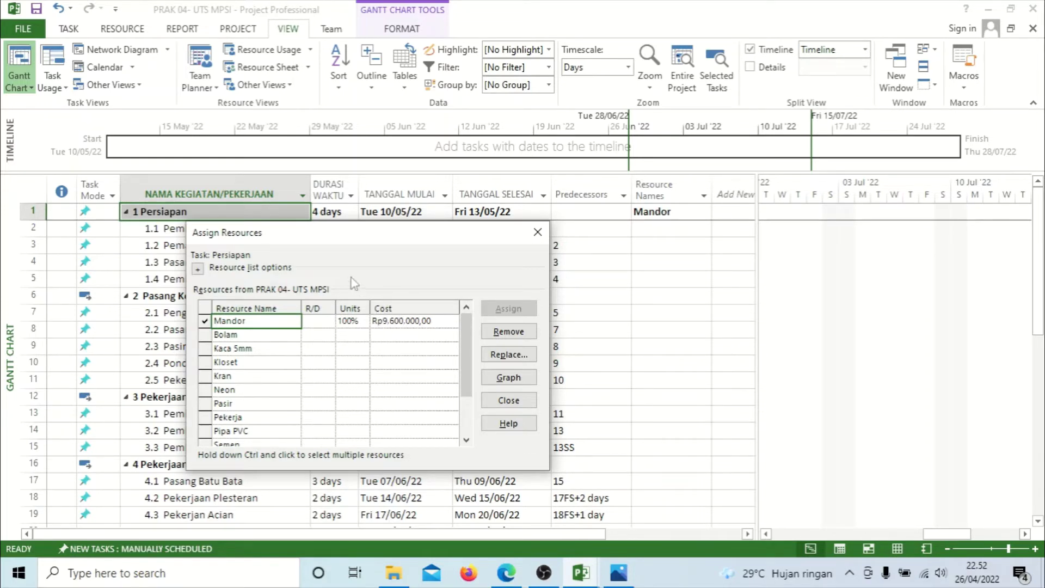
pyautogui.moveTo(312, 244); pyautogui.dragTo(348, 267)
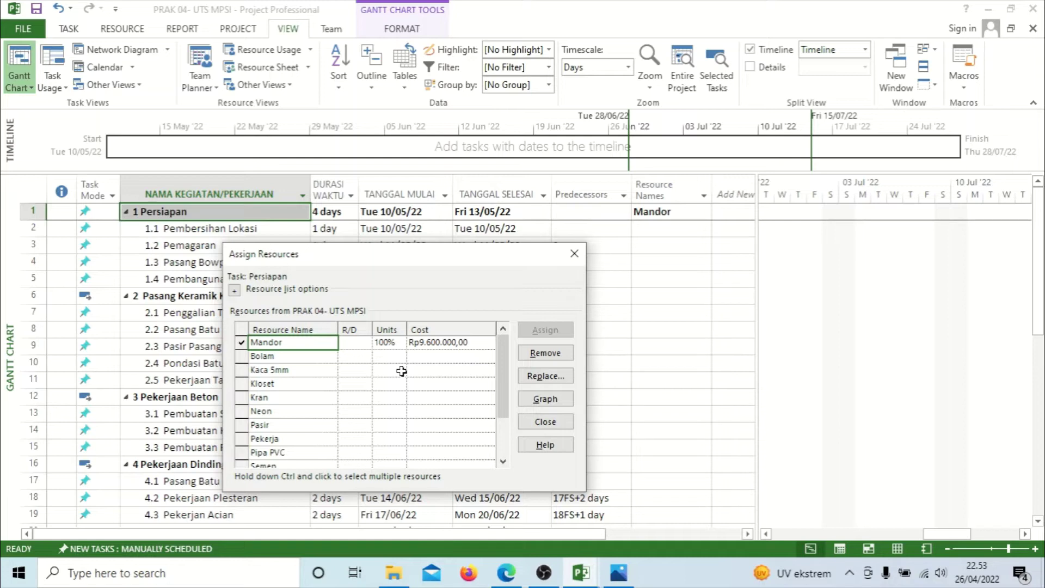
pyautogui.click(455, 406)
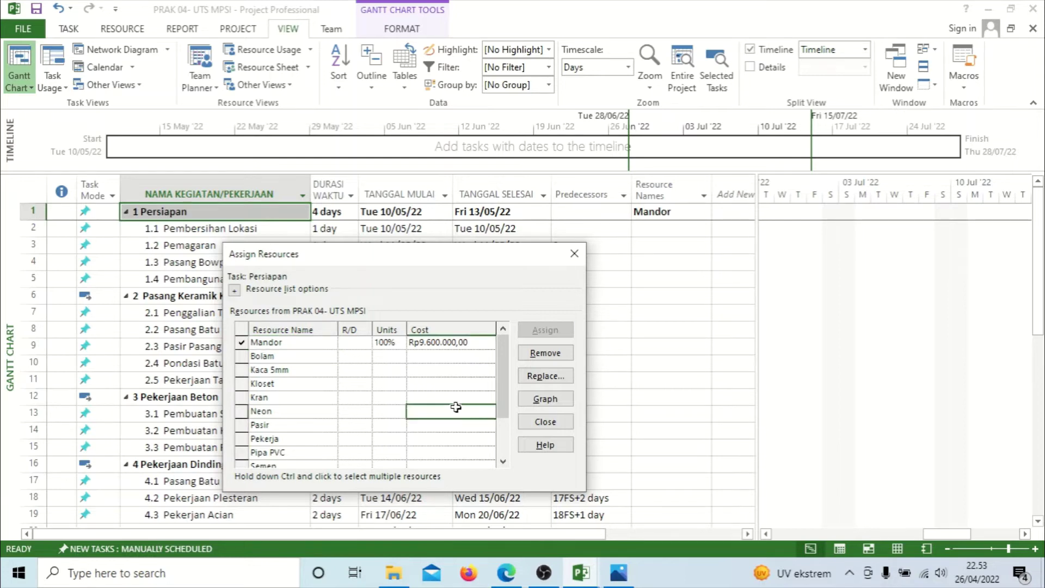
pyautogui.click(428, 357)
pyautogui.click(385, 341)
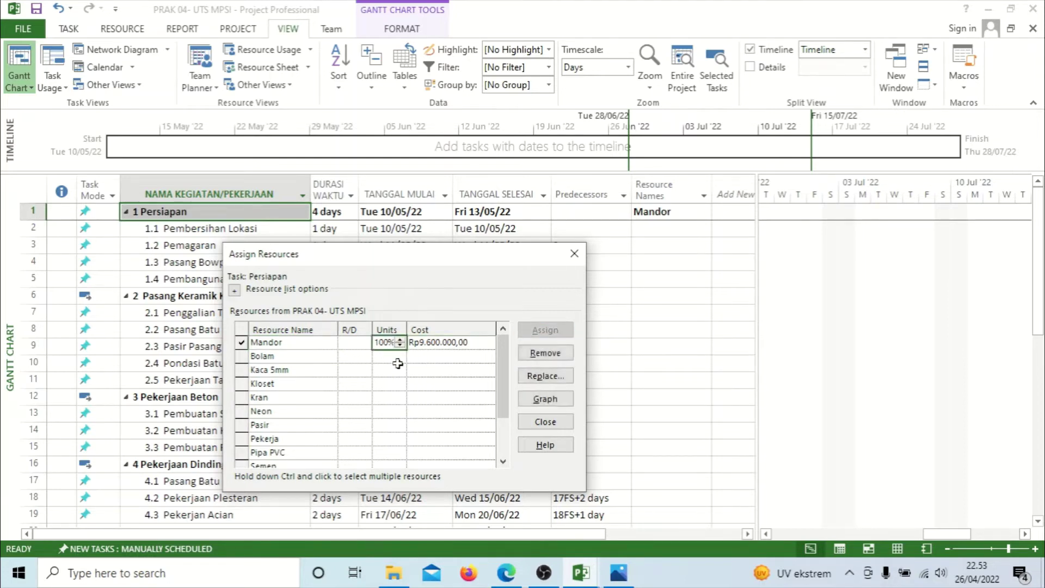
pyautogui.click(394, 357)
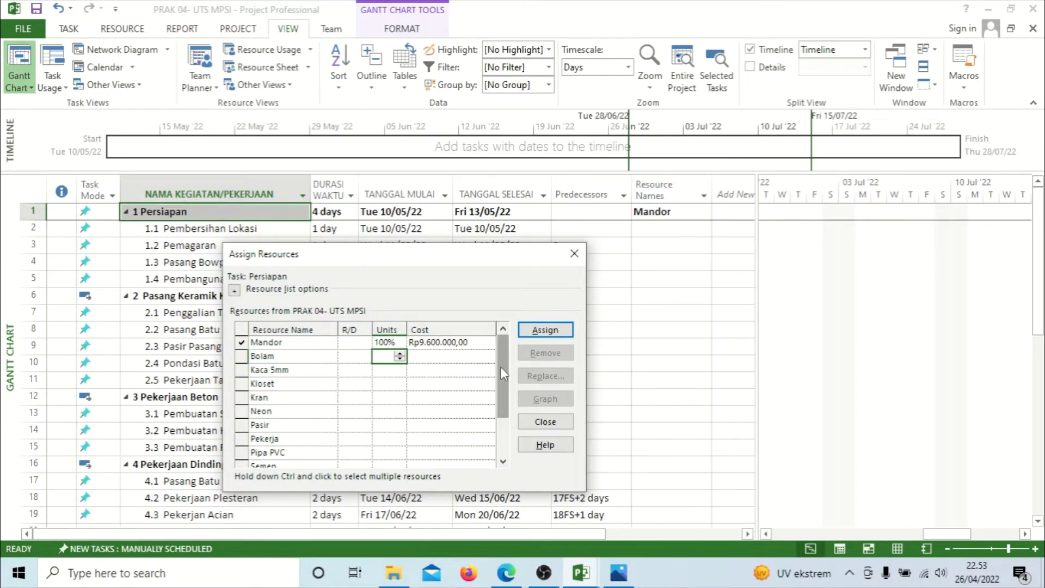
pyautogui.click(387, 343)
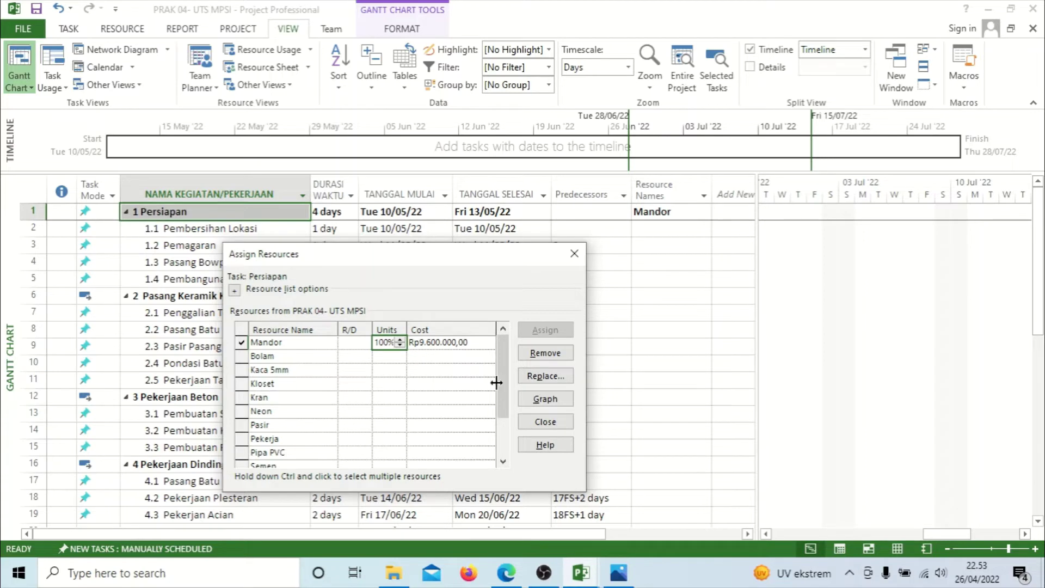
# Assign Tukang Batu to the Persiapan summary task and set its units to 400%
pyautogui.scroll(-2, 505, 384)
pyautogui.click(280, 424)
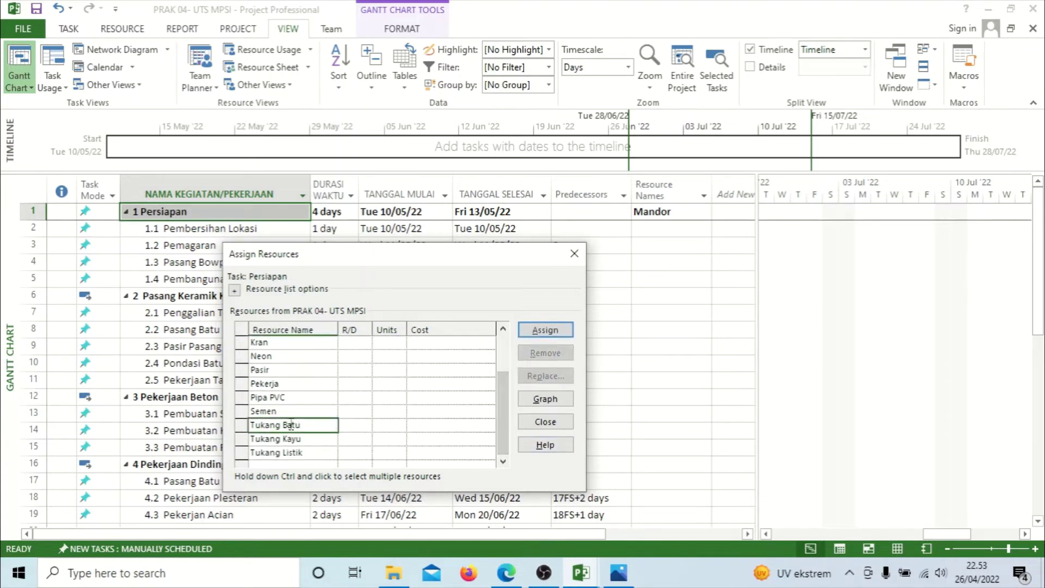
pyautogui.click(545, 330)
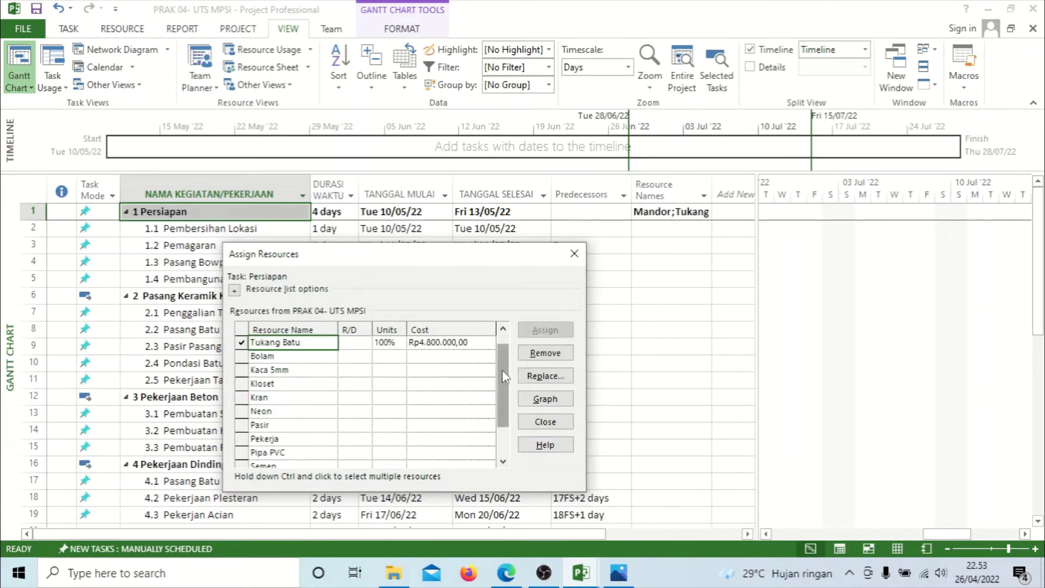
pyautogui.moveTo(501, 370); pyautogui.dragTo(497, 334)
pyautogui.click(384, 355)
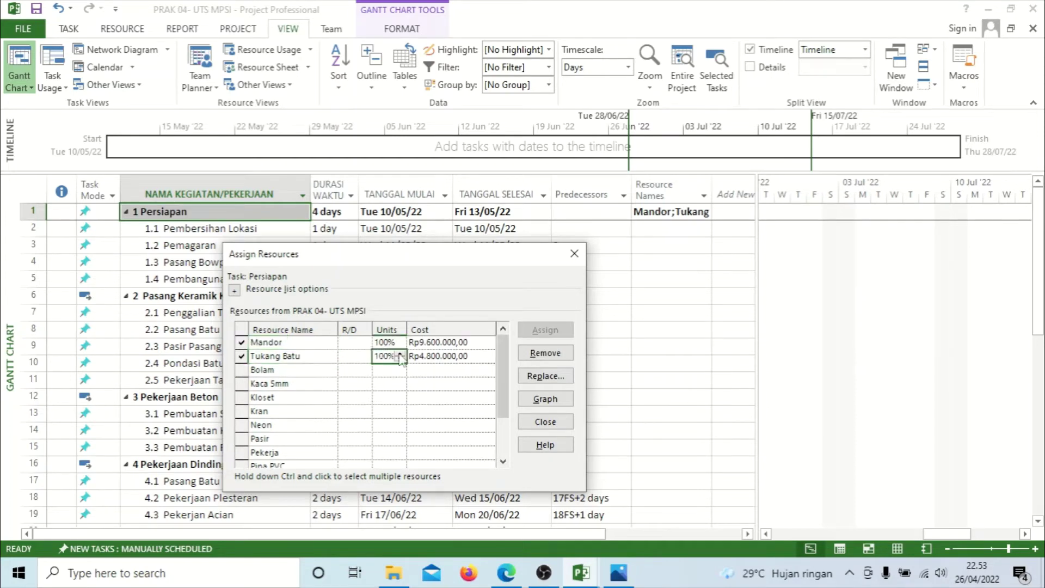
pyautogui.click(401, 354)
pyautogui.click(400, 354)
pyautogui.click(431, 386)
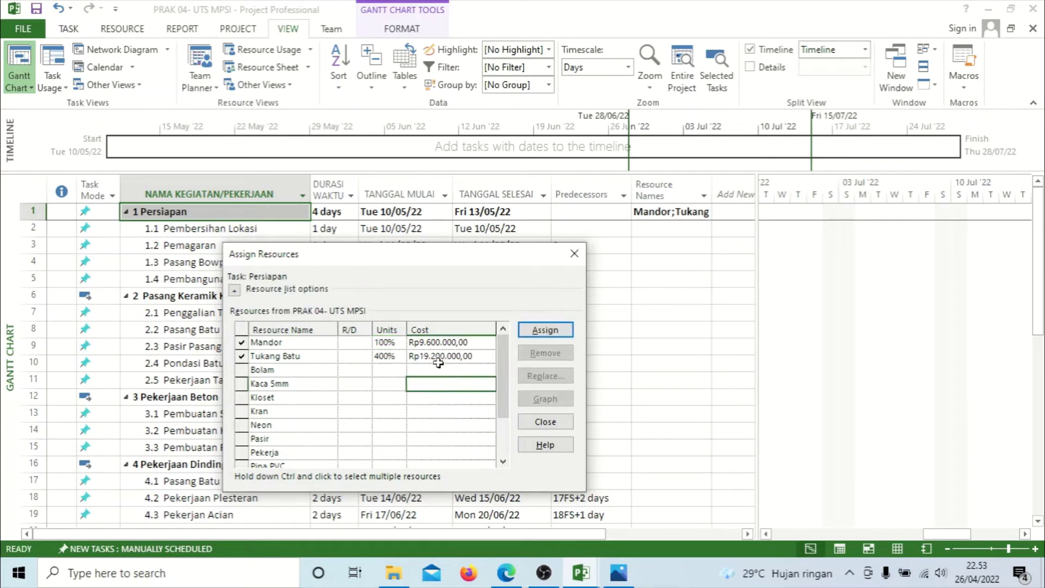
pyautogui.click(438, 359)
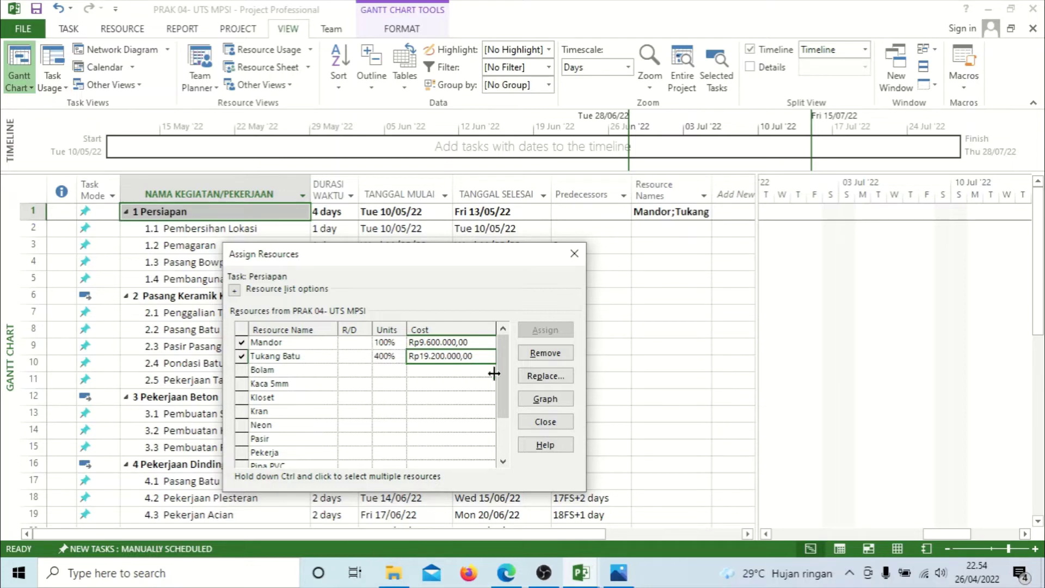
# Assign Pekerja to the Persiapan summary task with 300% units
pyautogui.moveTo(501, 377); pyautogui.dragTo(510, 424)
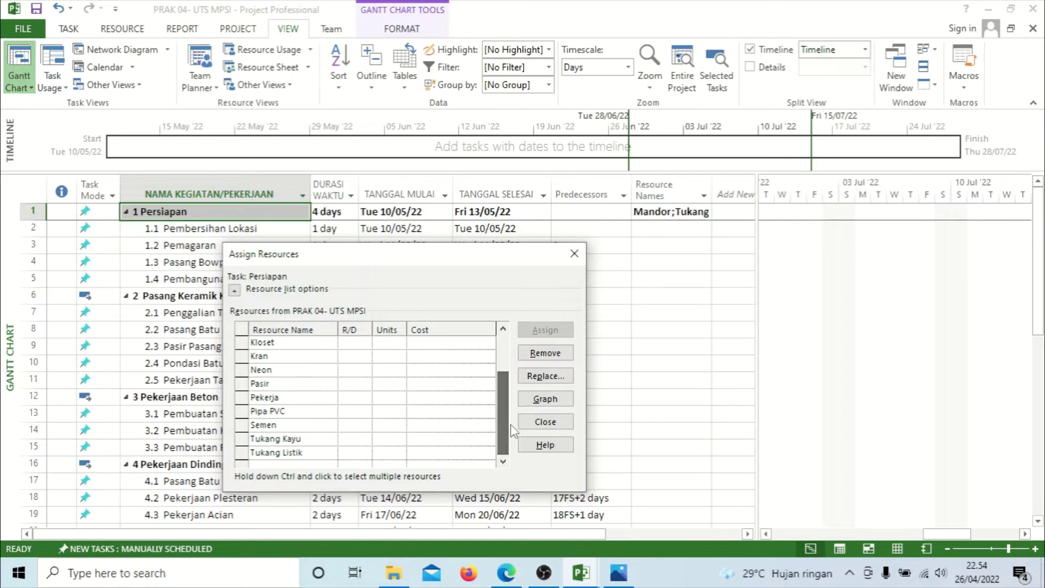
pyautogui.click(272, 397)
pyautogui.click(545, 330)
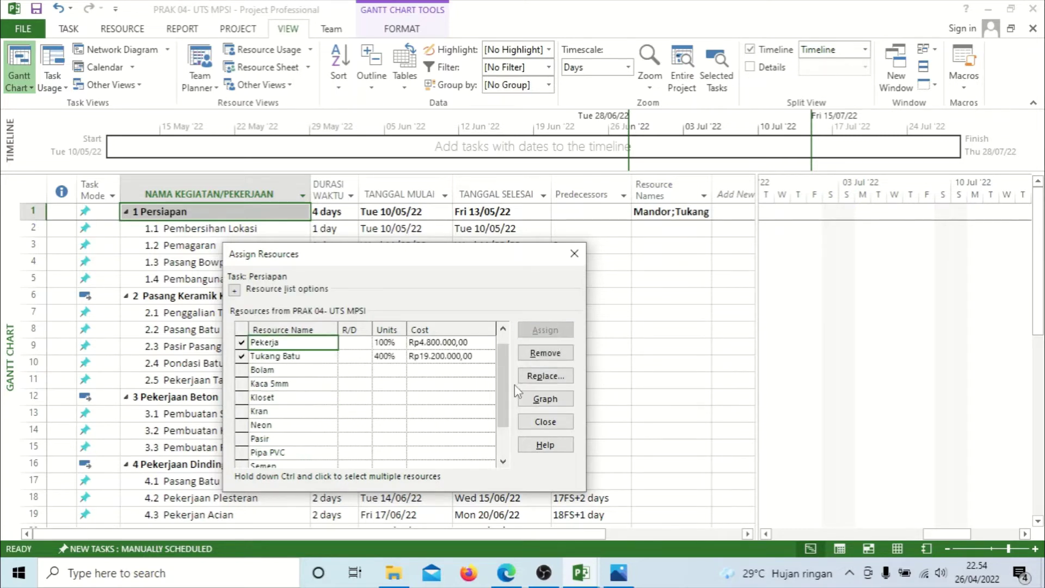
pyautogui.click(392, 342)
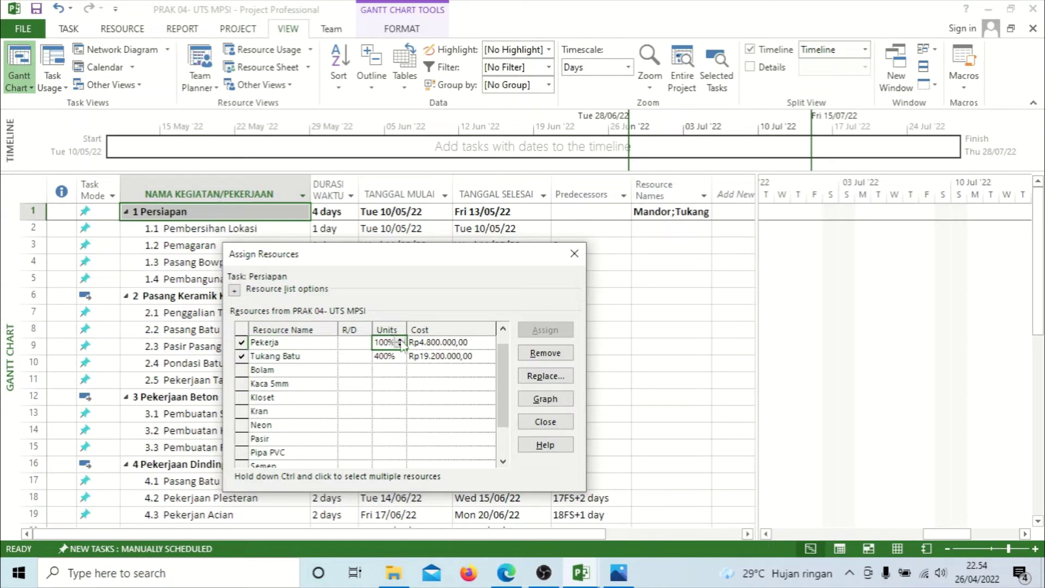
pyautogui.click(400, 339)
pyautogui.click(401, 341)
pyautogui.click(456, 384)
pyautogui.moveTo(506, 391); pyautogui.dragTo(499, 354)
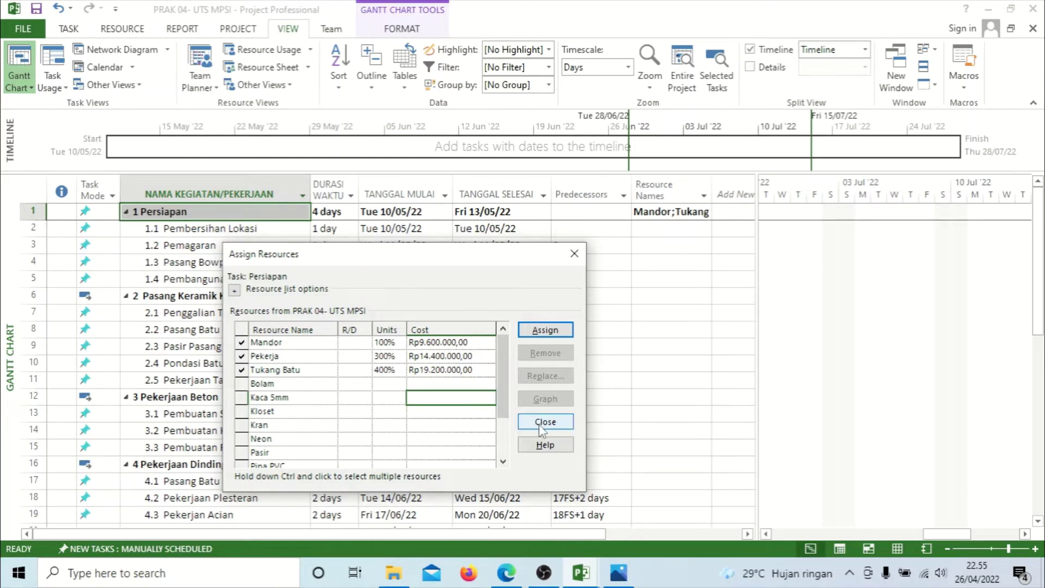
# Close the Assign Resources dialog and widen the Resource Names column to fit its contents
pyautogui.click(542, 423)
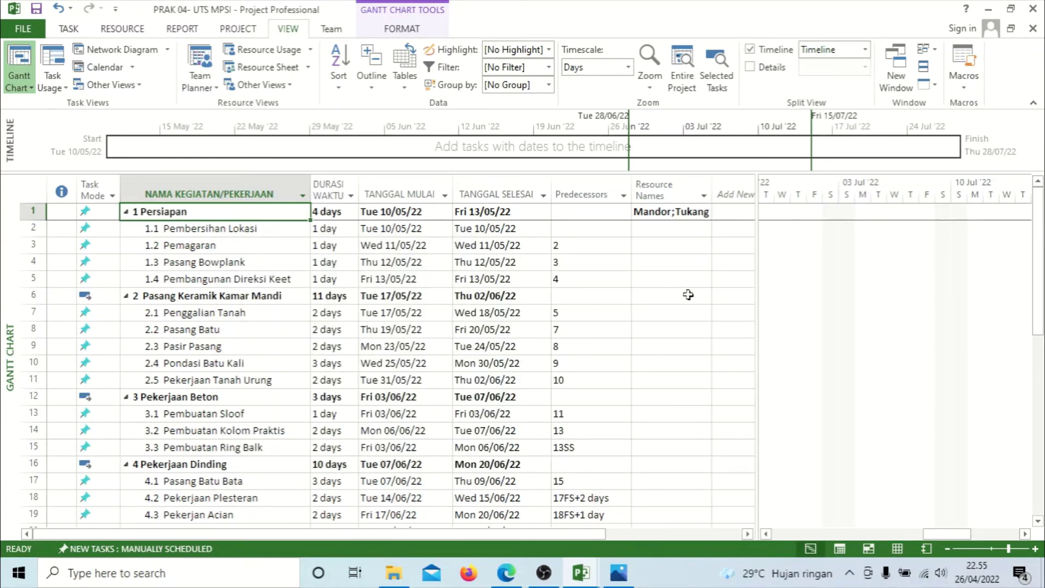
pyautogui.doubleClick(711, 185)
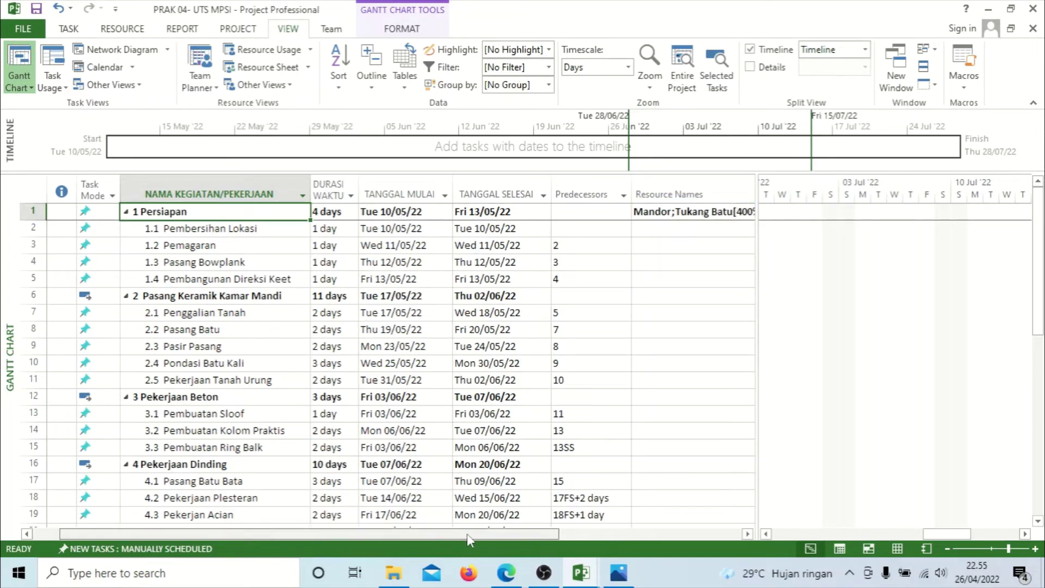
pyautogui.moveTo(472, 534); pyautogui.dragTo(527, 533)
# Assign Mandor to the Pasang Keramik Kamar Mandi summary task and close the Assign Resources dialog
pyautogui.click(634, 295)
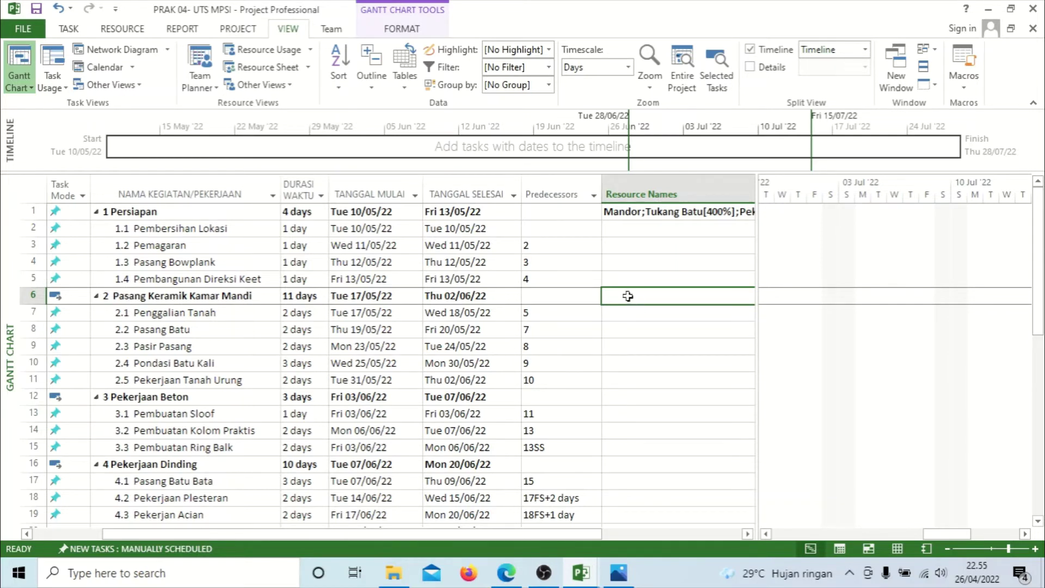
pyautogui.hotkey('alt', 'F10')
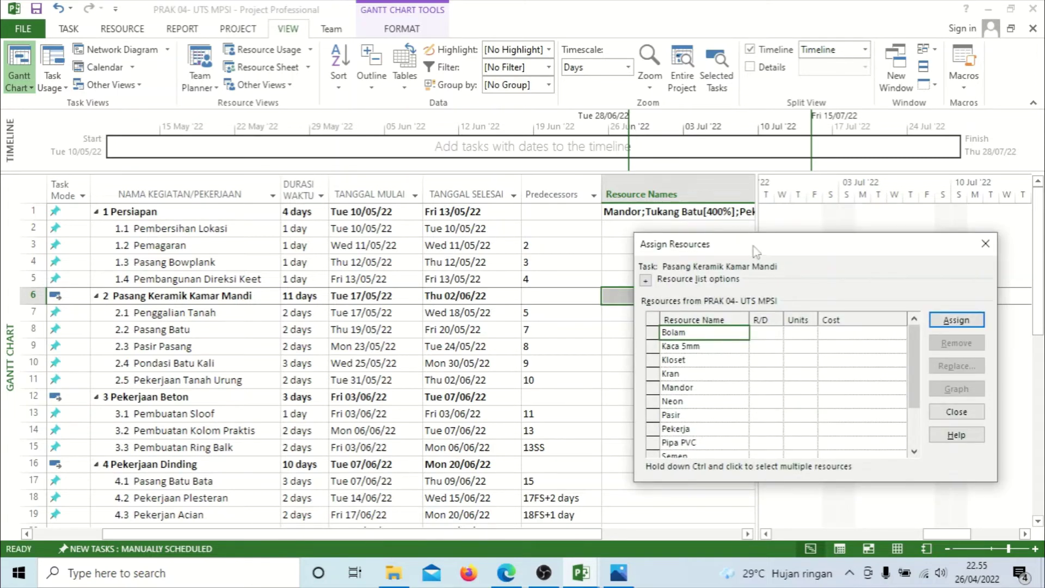
pyautogui.moveTo(755, 250); pyautogui.dragTo(463, 244)
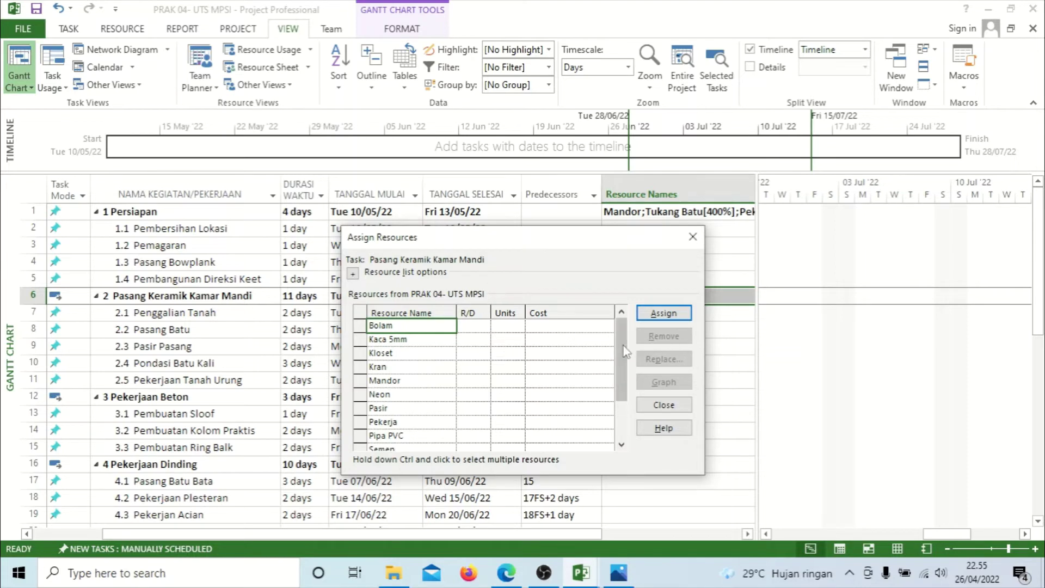
pyautogui.moveTo(621, 351); pyautogui.dragTo(601, 330)
pyautogui.click(395, 381)
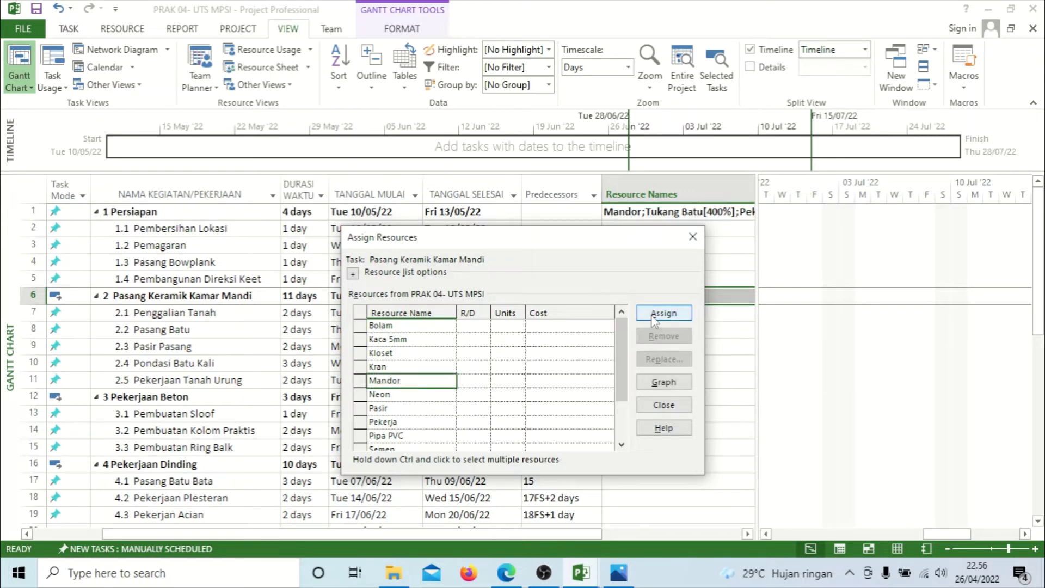
pyautogui.click(652, 315)
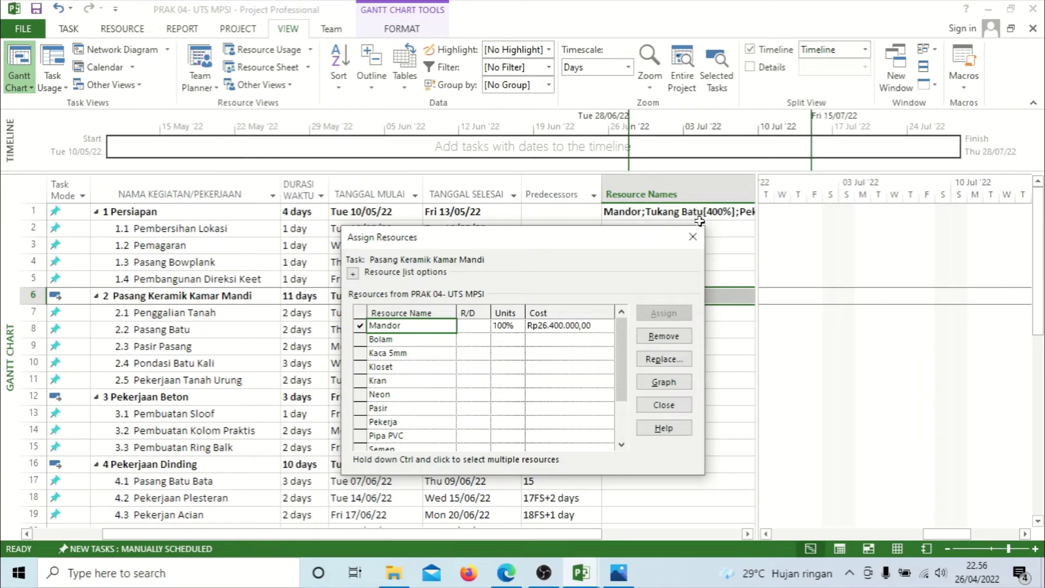
pyautogui.click(692, 237)
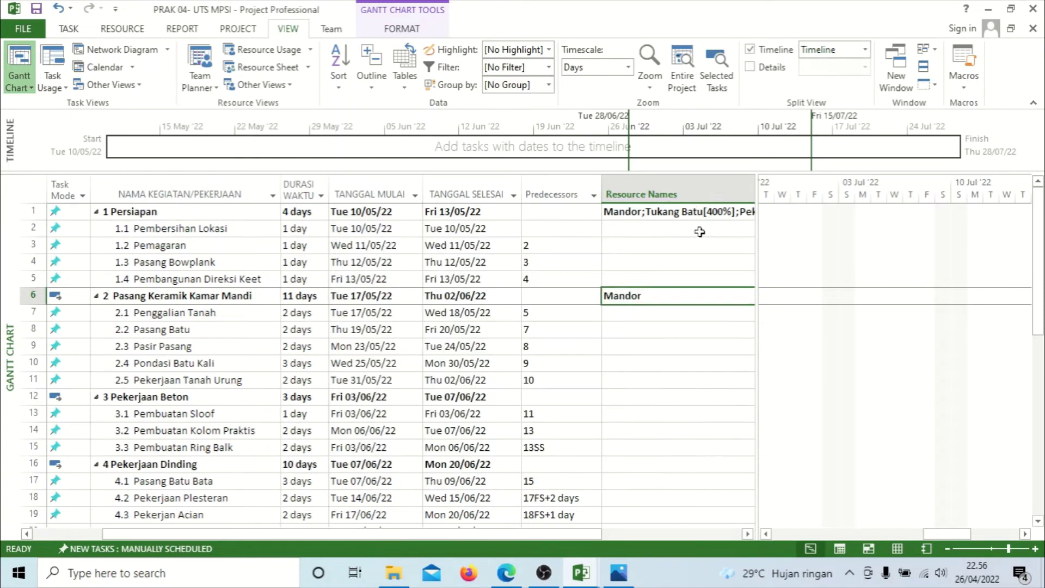
# Undo the resource assignments on the Persiapan and Pasang Keramik Kamar Mandi summary tasks and the column widening
pyautogui.click(59, 9)
pyautogui.click(60, 8)
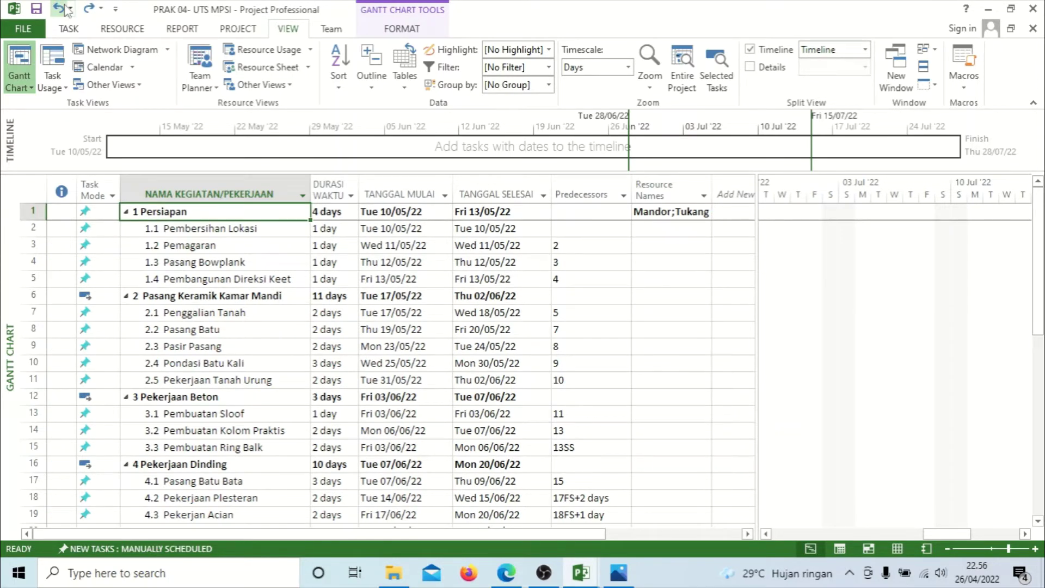
pyautogui.click(59, 9)
pyautogui.click(60, 9)
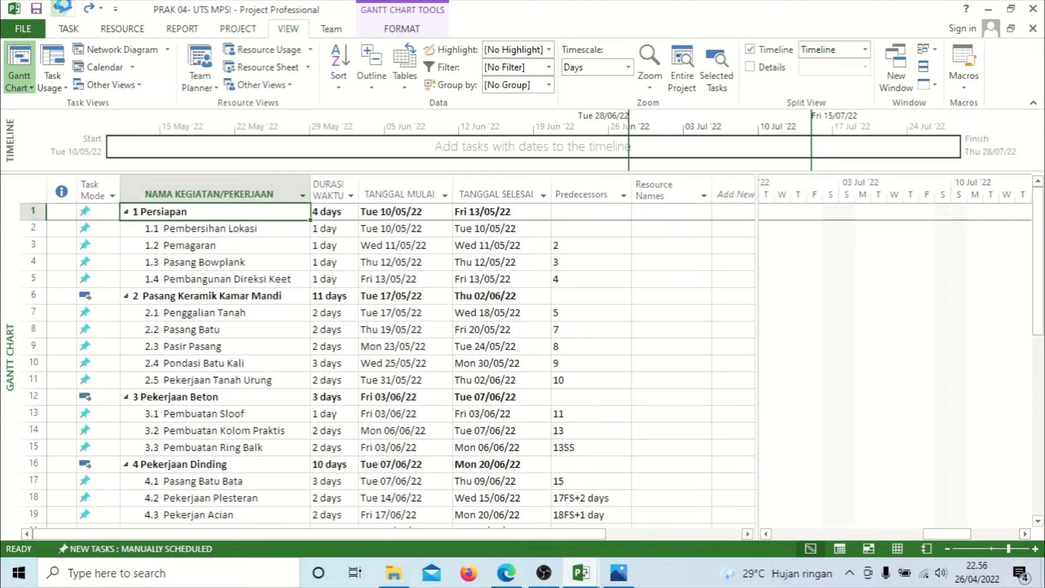
# Assign Mandor to the Pembersihan Lokasi subtask with 100% units
pyautogui.click(645, 229)
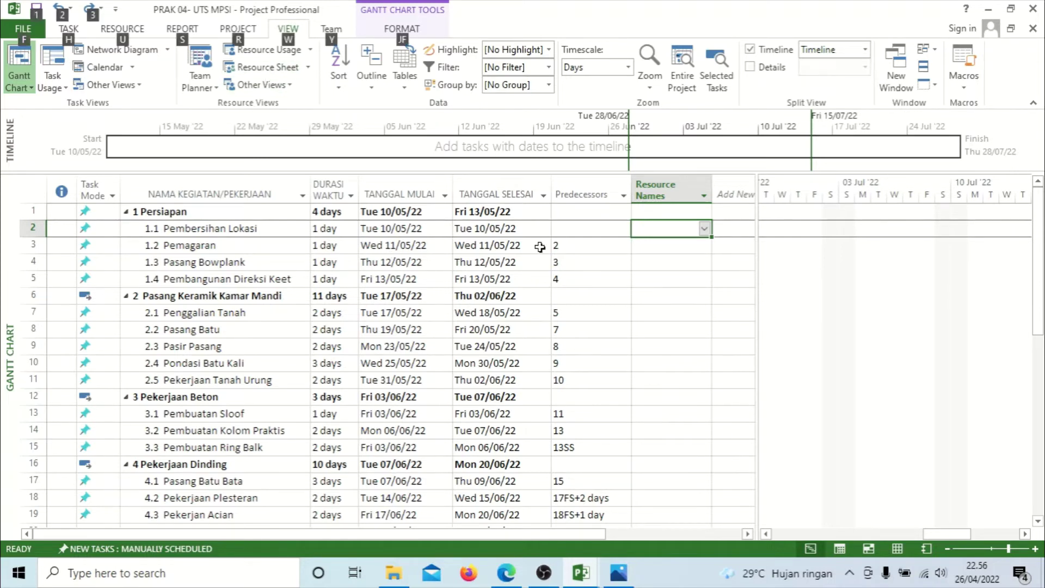
pyautogui.hotkey('alt', 'F10')
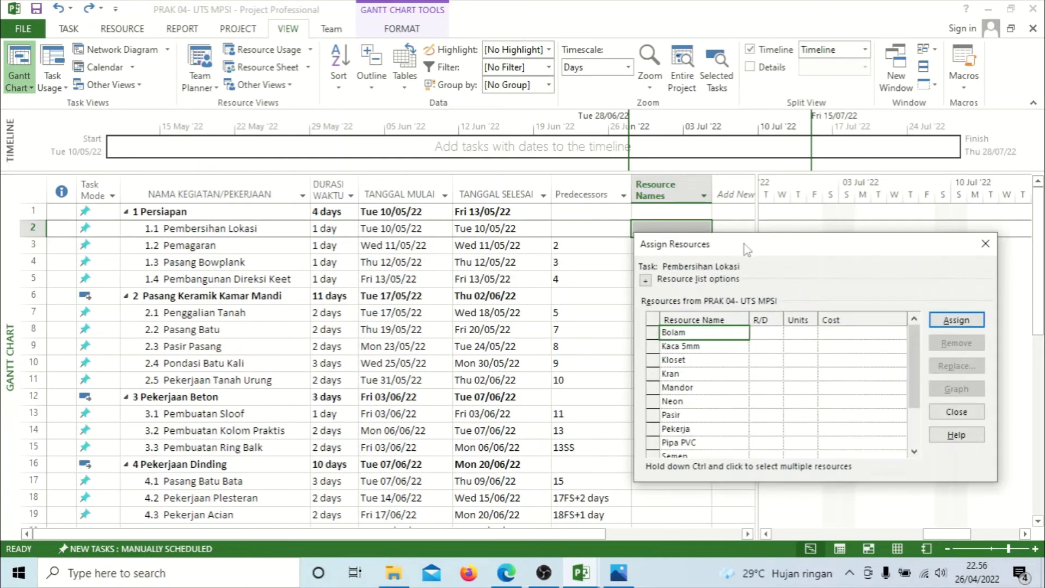
pyautogui.moveTo(743, 244); pyautogui.dragTo(408, 178)
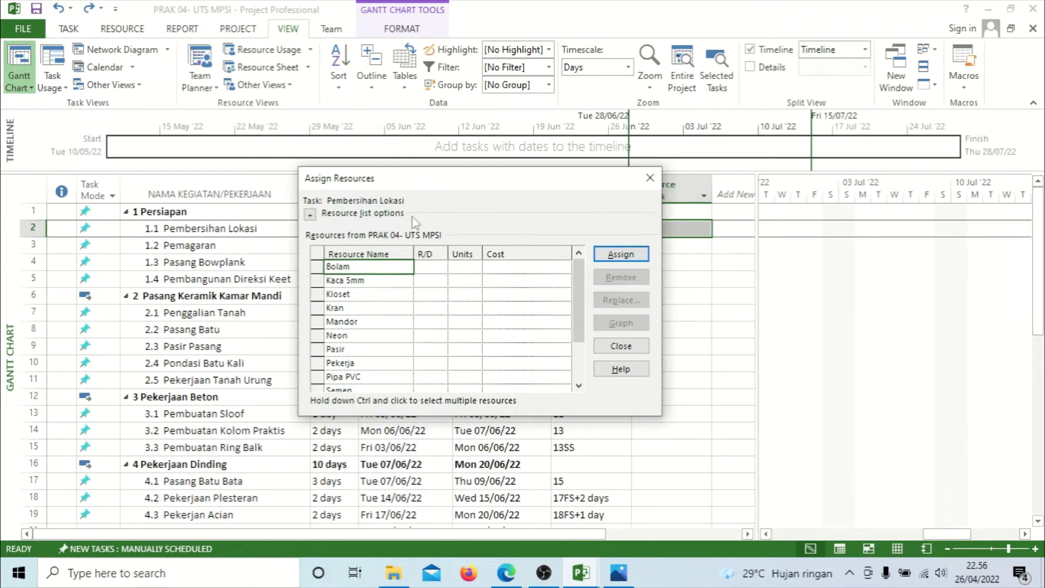
pyautogui.click(381, 322)
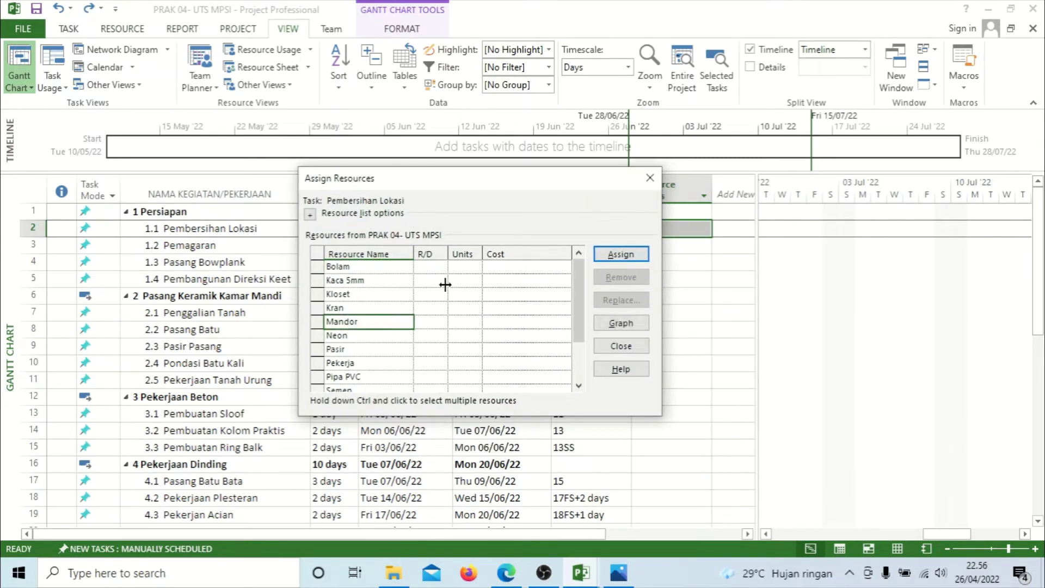
pyautogui.click(619, 254)
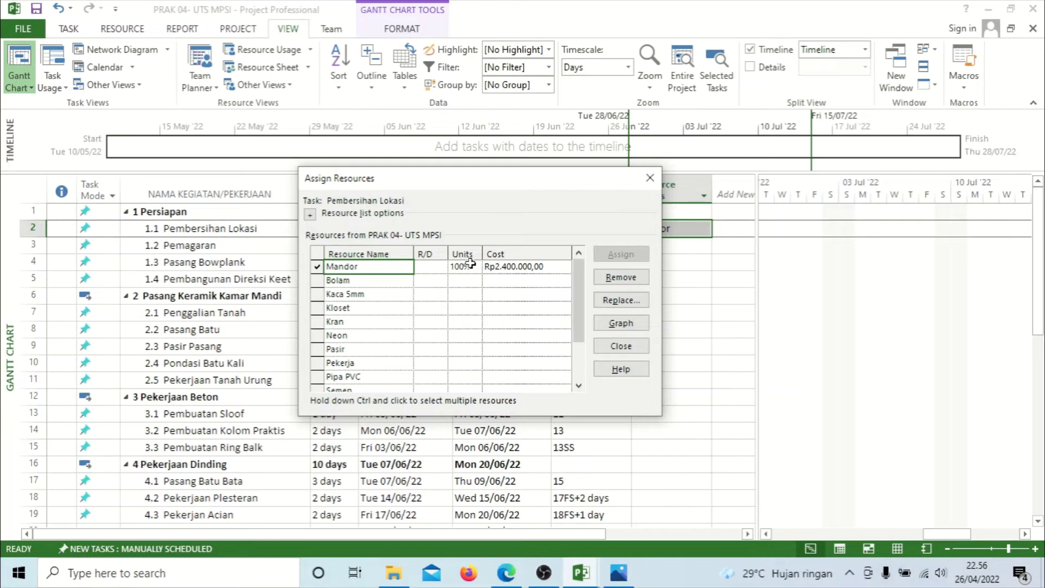
pyautogui.click(509, 254)
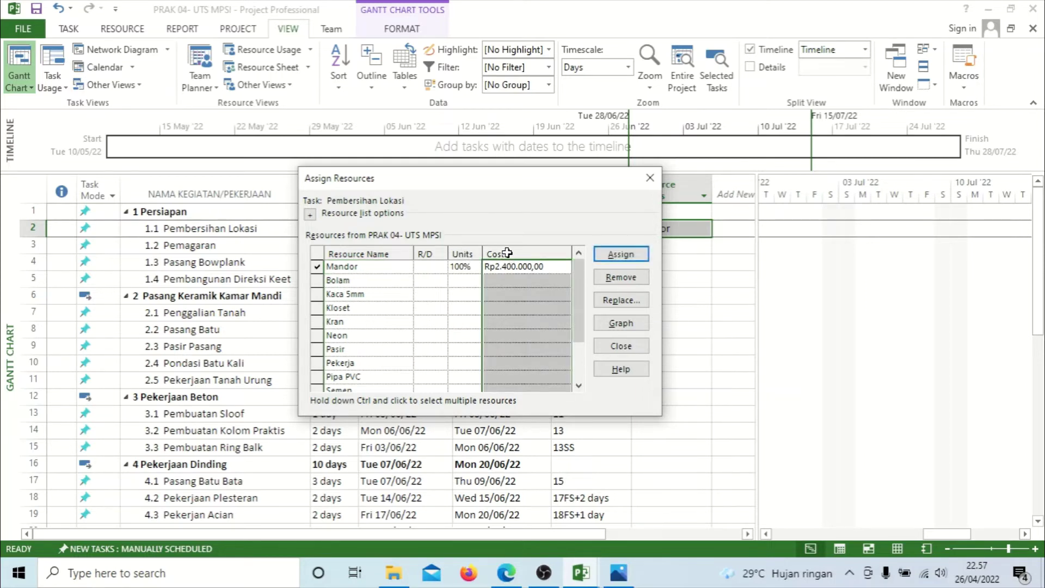
pyautogui.click(518, 281)
pyautogui.click(526, 268)
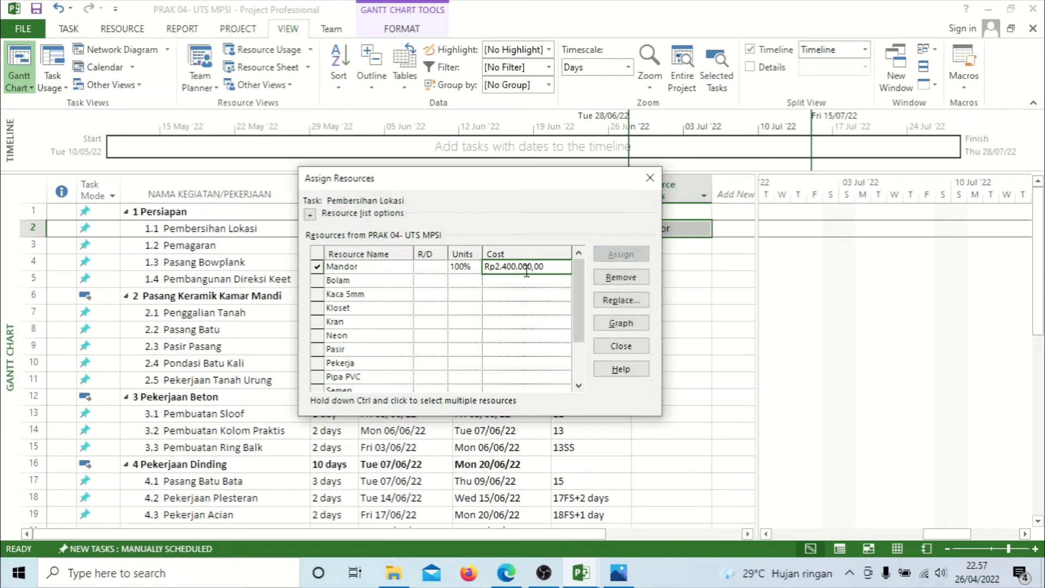
# Assign Tukang Batu to the Pembersihan Lokasi subtask with 400% units
pyautogui.moveTo(440, 180); pyautogui.dragTo(365, 260)
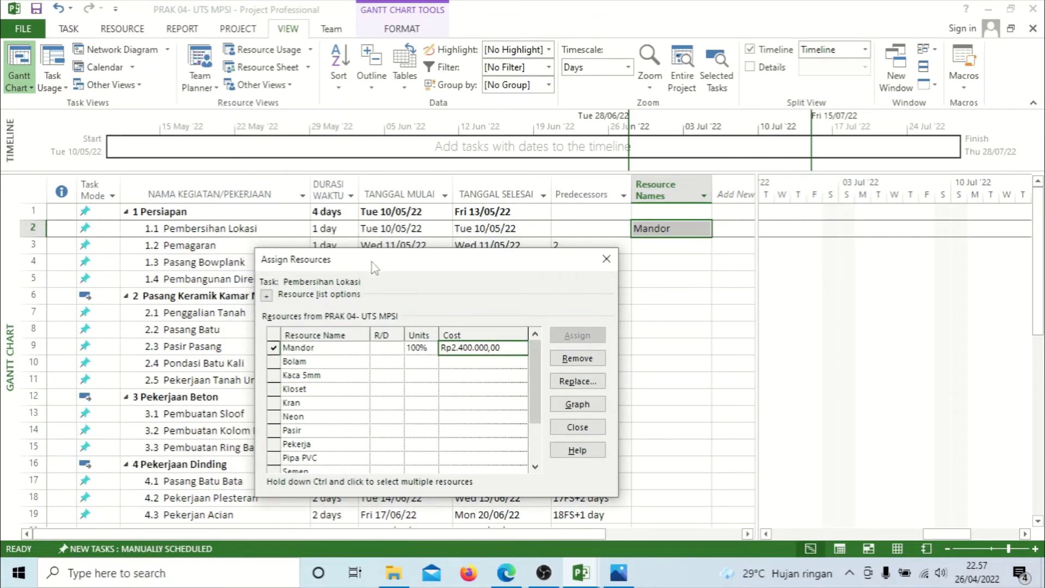
pyautogui.moveTo(374, 267); pyautogui.dragTo(383, 247)
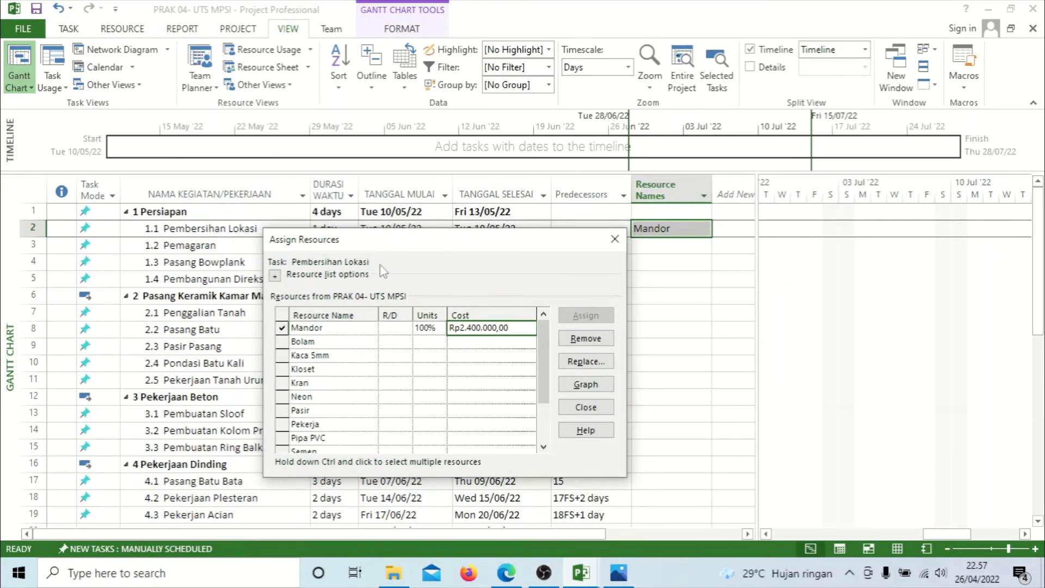
pyautogui.moveTo(543, 347); pyautogui.dragTo(555, 388)
pyautogui.click(345, 417)
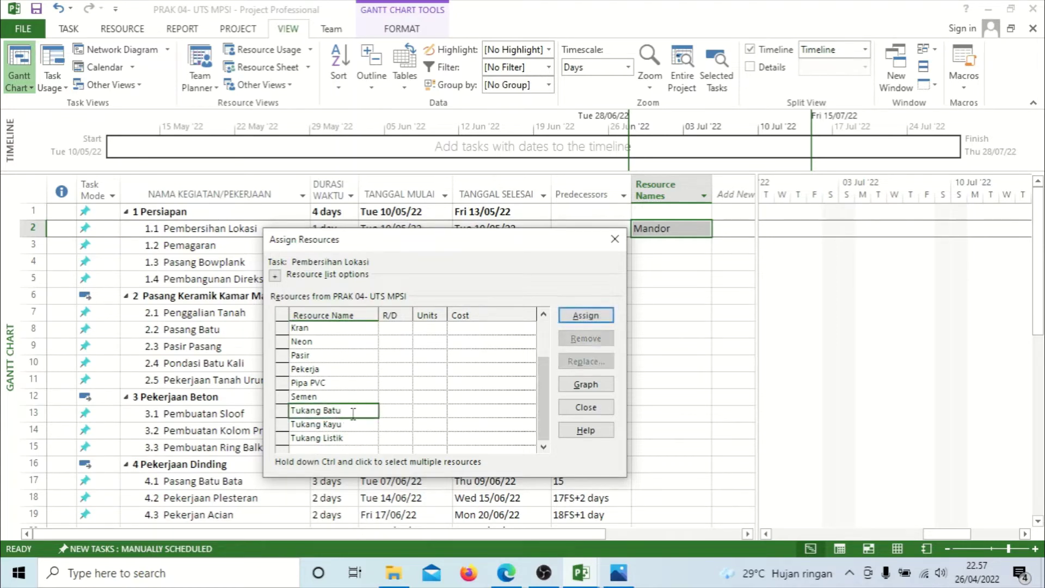
pyautogui.click(585, 315)
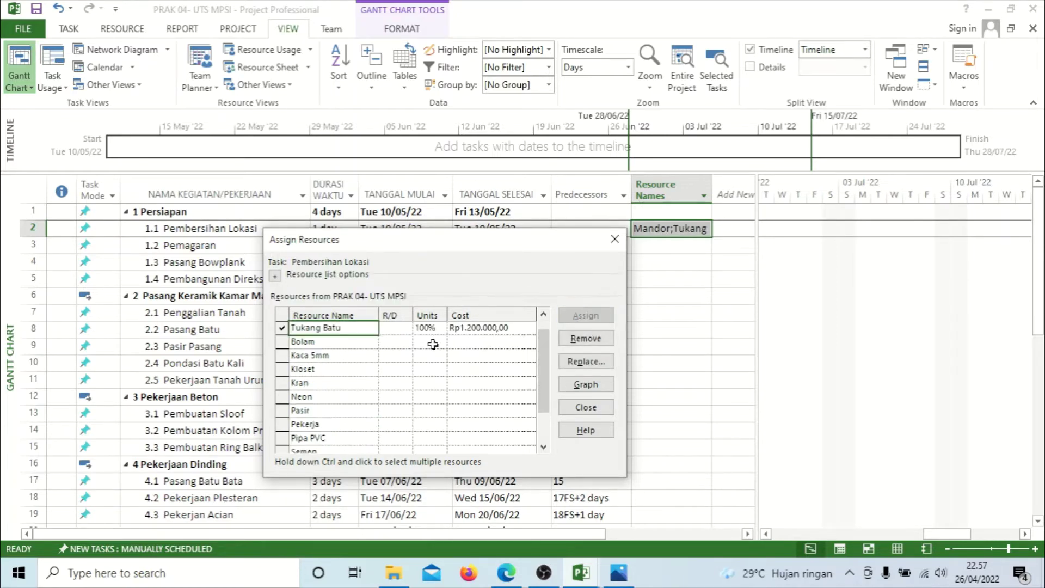
pyautogui.click(438, 328)
pyautogui.click(440, 325)
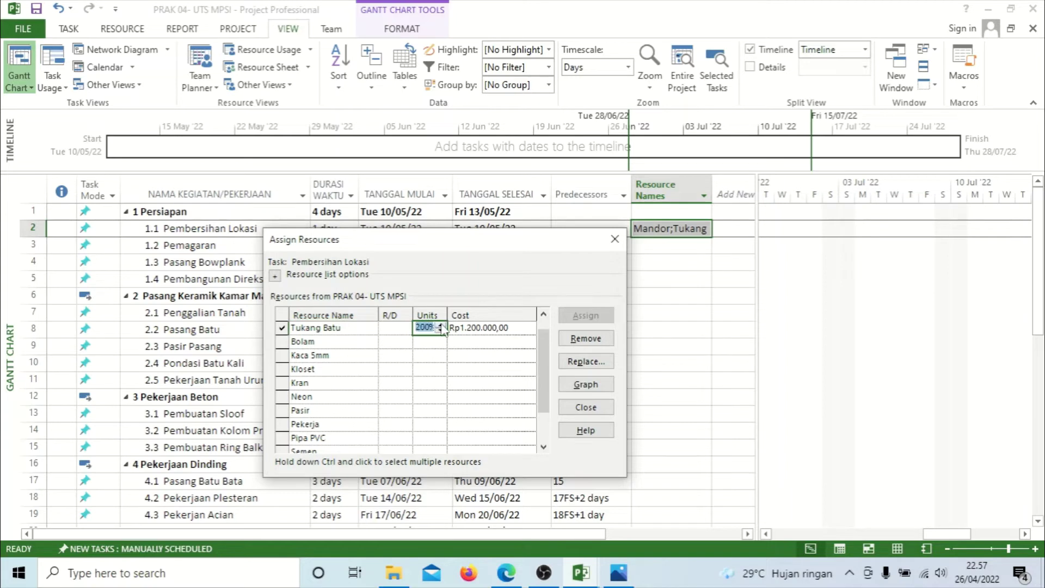
pyautogui.click(441, 325)
pyautogui.click(469, 344)
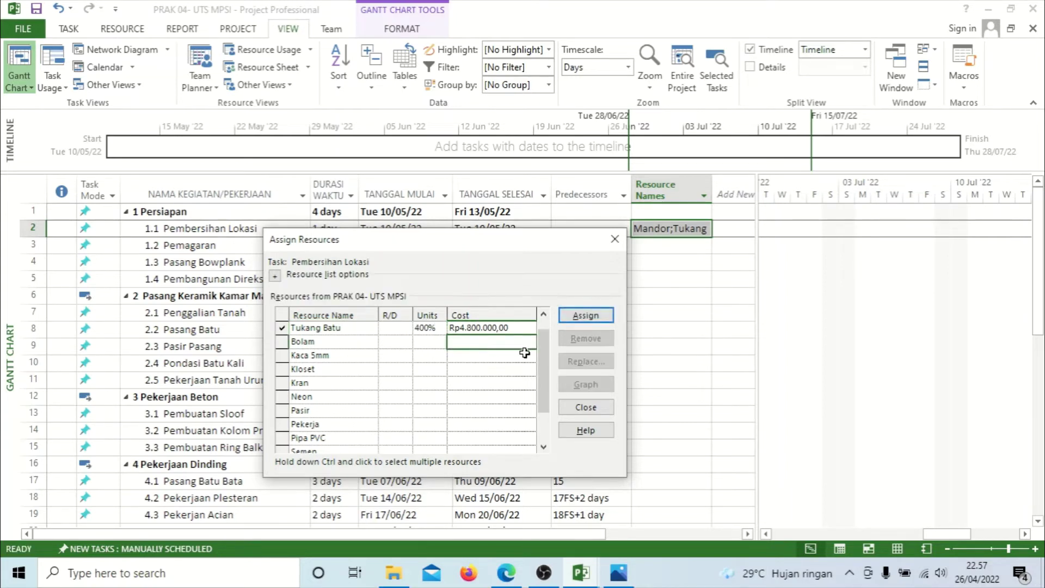
# Assign Pekerja to the Pembersihan Lokasi subtask with 300% units and close the Assign Resources dialog
pyautogui.scroll(1, 544, 349)
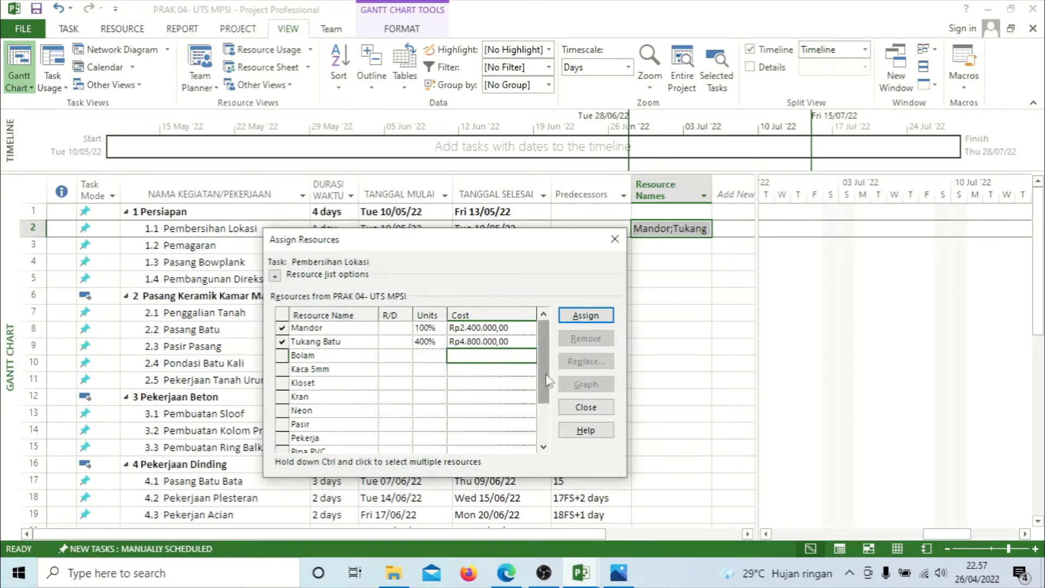
pyautogui.moveTo(544, 373); pyautogui.dragTo(557, 436)
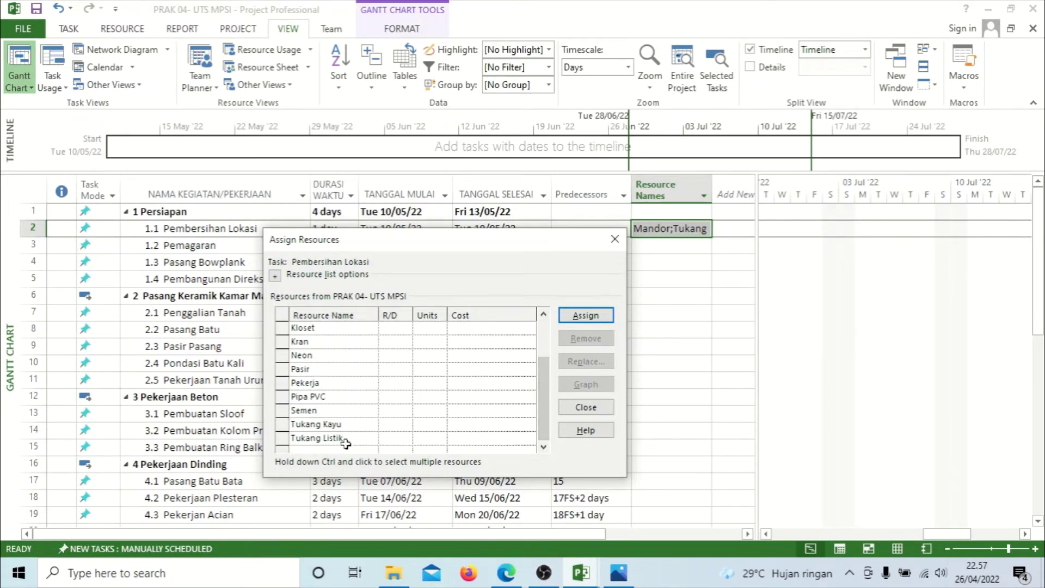
pyautogui.click(327, 383)
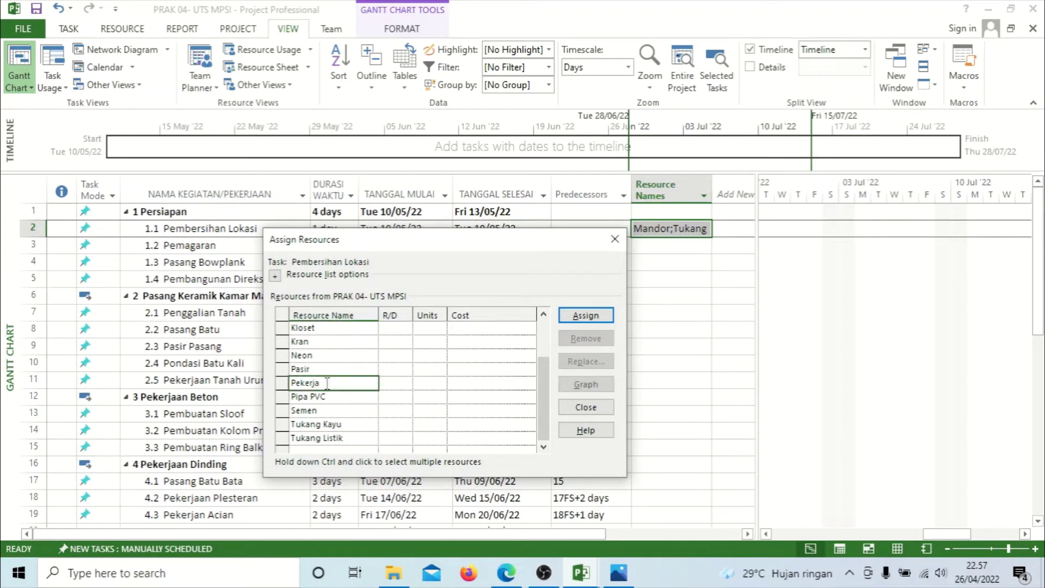
pyautogui.click(598, 316)
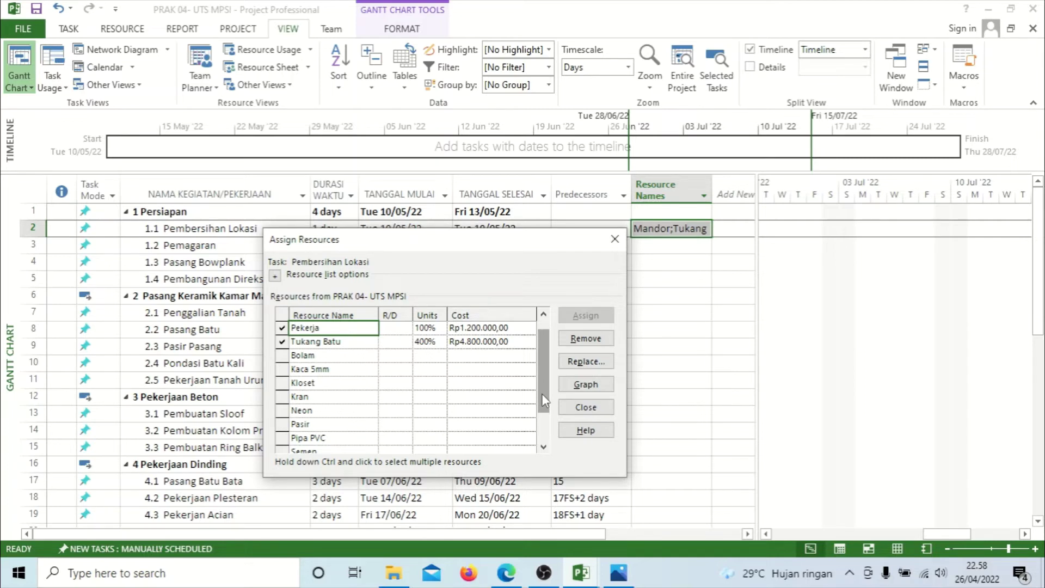
pyautogui.click(425, 327)
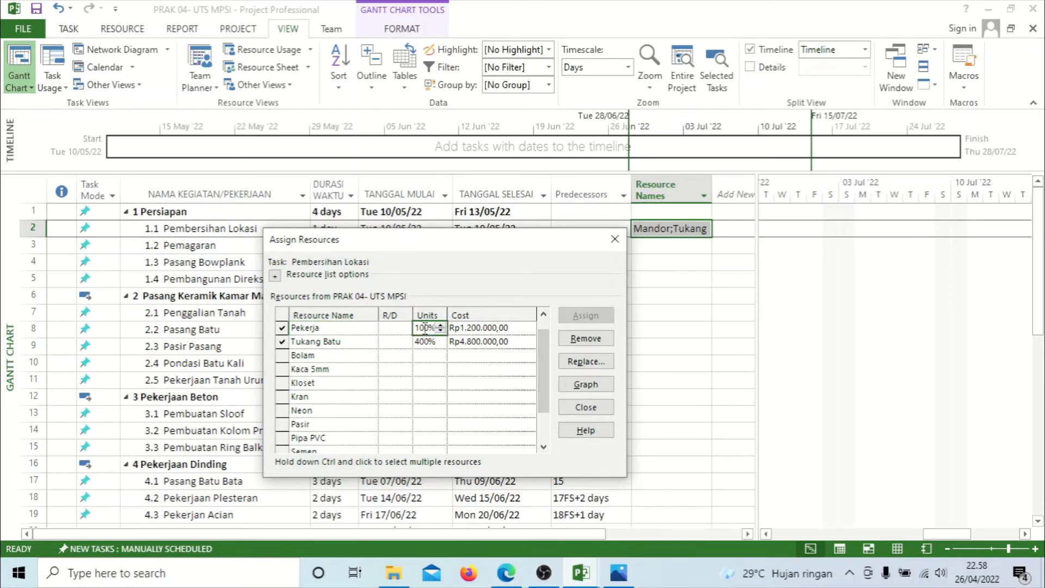
pyautogui.click(440, 325)
pyautogui.click(440, 325)
pyautogui.click(440, 325)
pyautogui.click(477, 354)
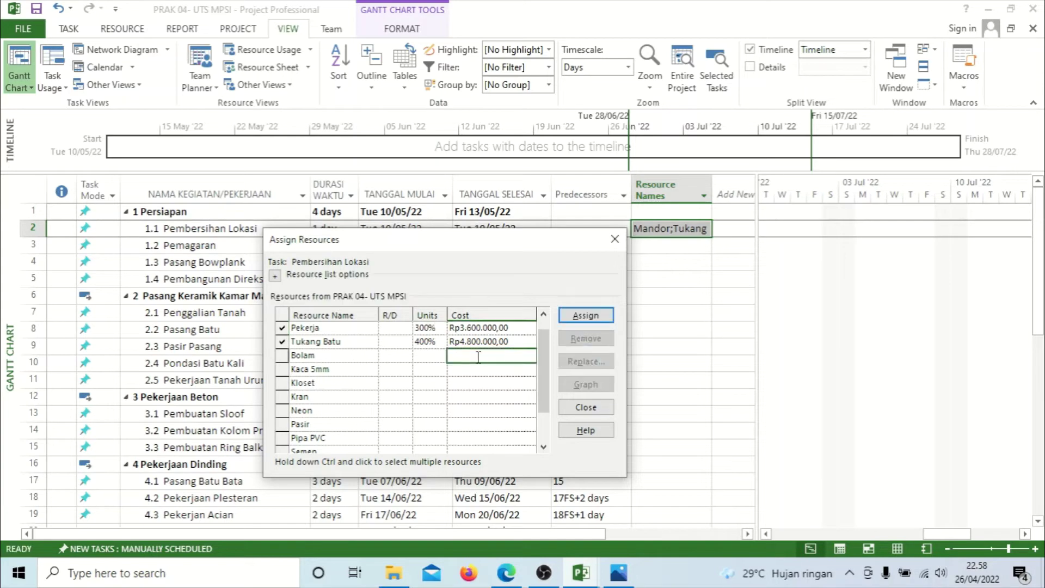
pyautogui.moveTo(539, 375); pyautogui.dragTo(533, 344)
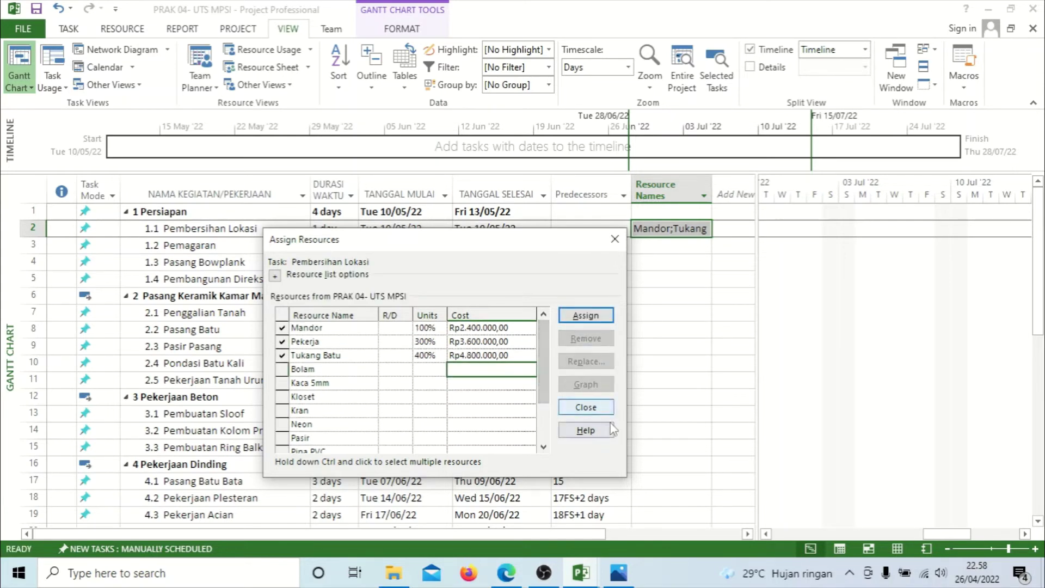
pyautogui.click(584, 409)
# Assign Mandor, Tukang Batu and Tukang Kayu to the Pemagaran subtask through its Resource Names cell
pyautogui.click(660, 245)
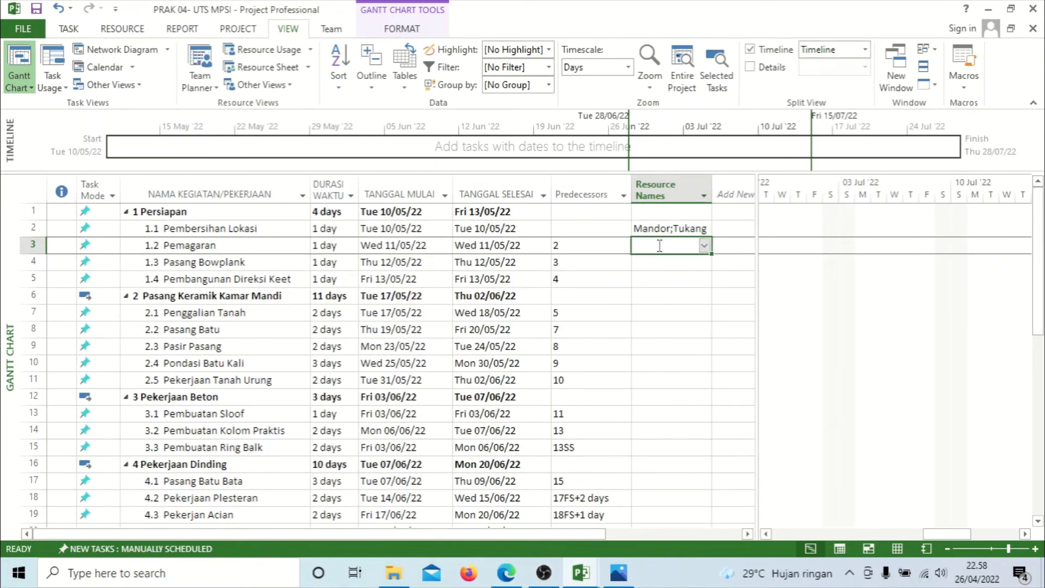
pyautogui.click(704, 245)
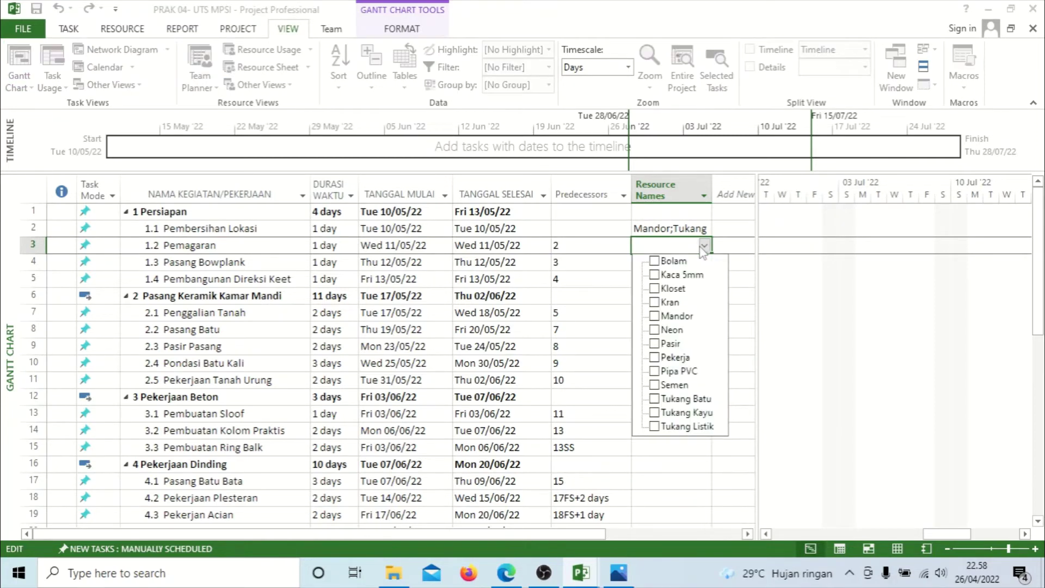
pyautogui.click(673, 260)
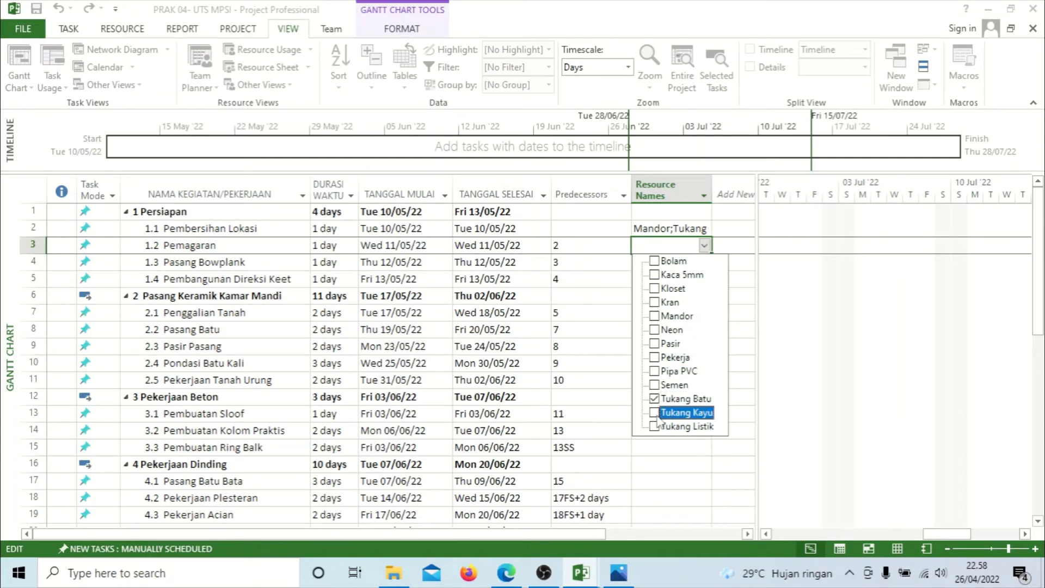
pyautogui.click(654, 316)
pyautogui.click(739, 325)
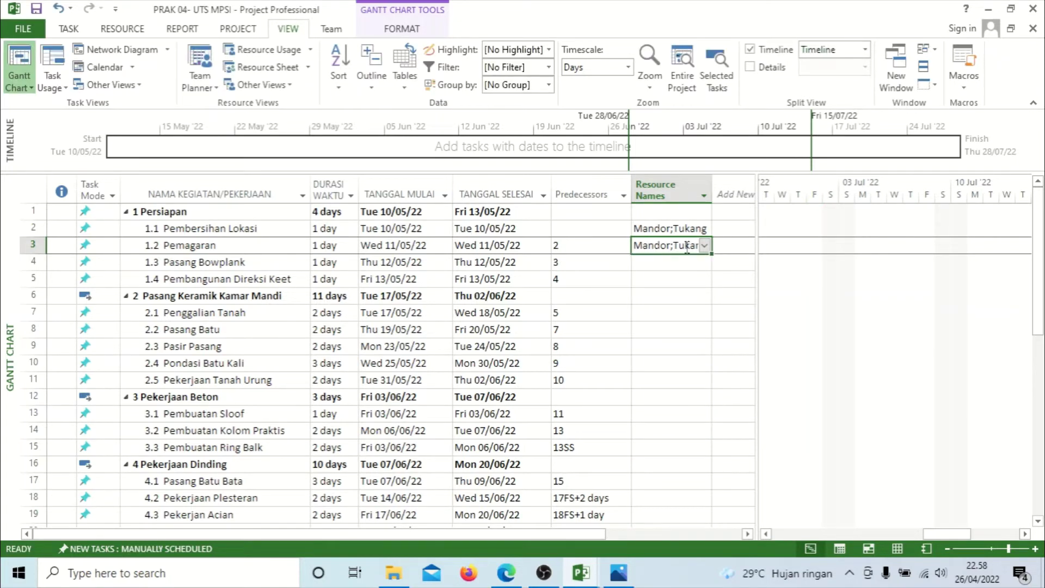
# Set the Tukang Batu units on the Pemagaran subtask to 300% in the Assign Resources dialog
pyautogui.press('alt')
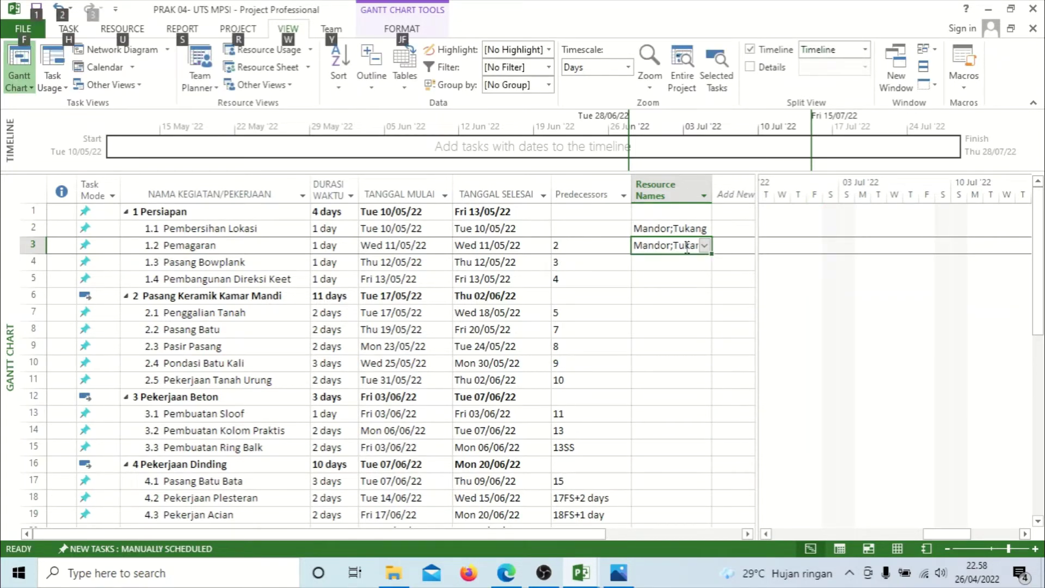
pyautogui.hotkey('alt', 'F10')
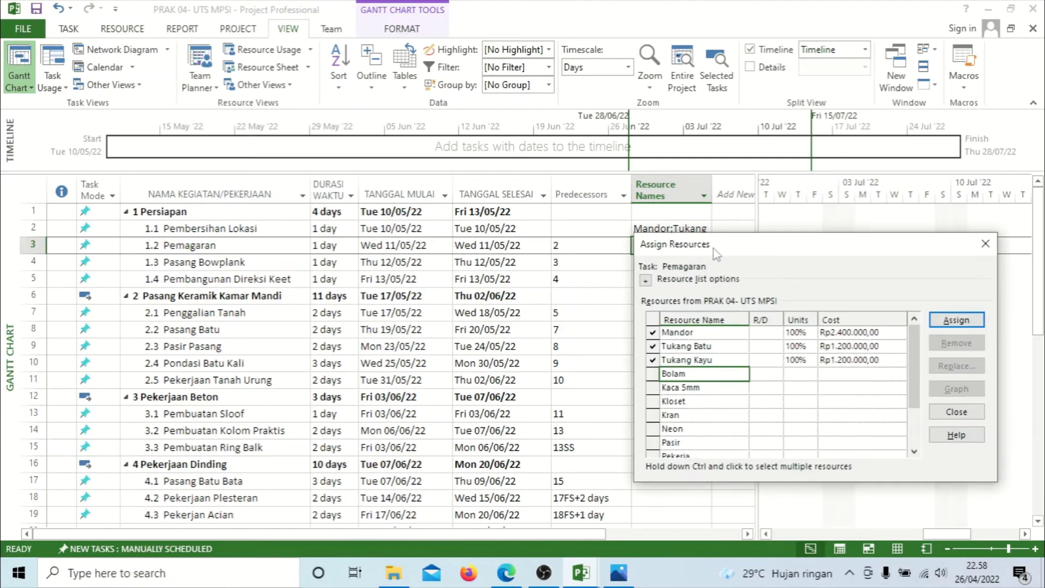
pyautogui.moveTo(713, 252); pyautogui.dragTo(437, 248)
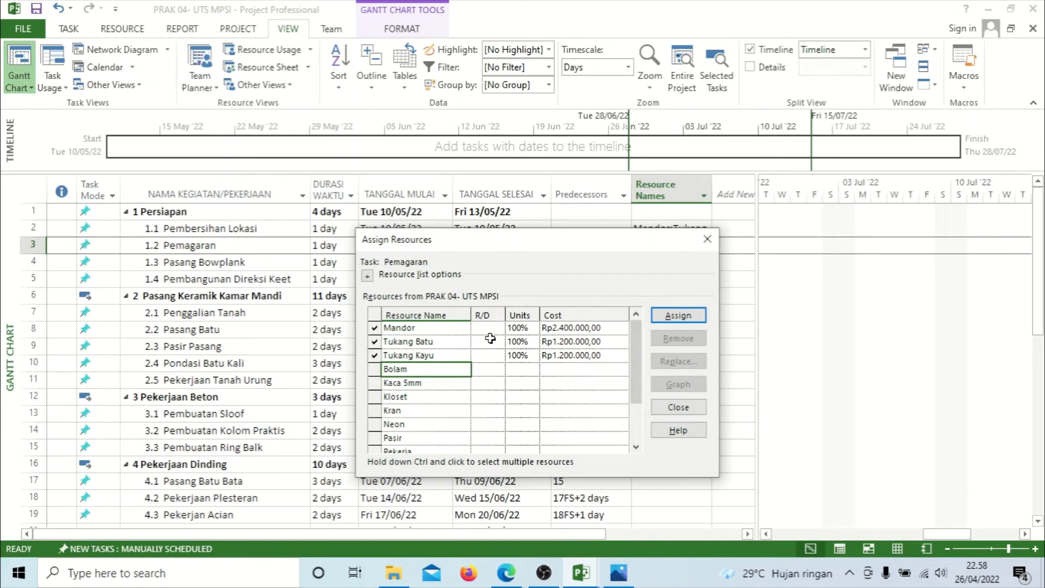
pyautogui.click(529, 354)
pyautogui.click(520, 340)
pyautogui.click(532, 339)
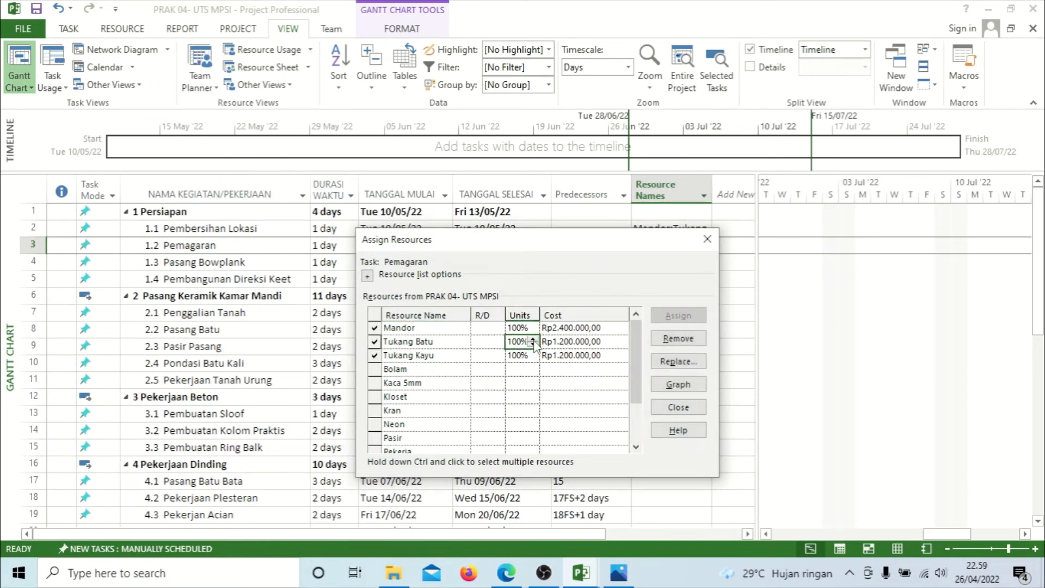
pyautogui.doubleClick(532, 339)
pyautogui.click(534, 344)
# Try to raise the Tukang Kayu units on the Pemagaran subtask and close the Assign Resources dialog
pyautogui.click(524, 359)
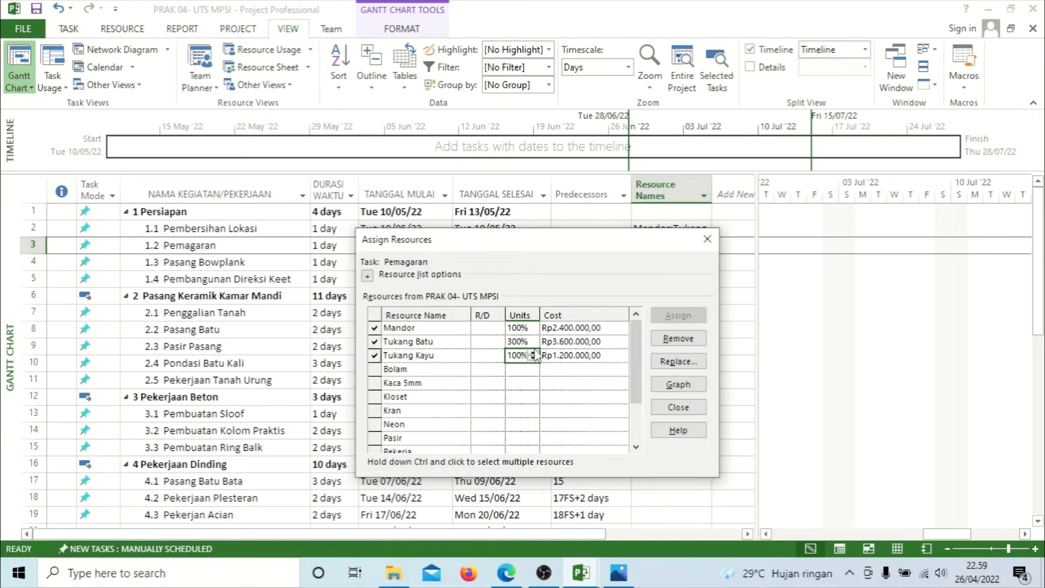
pyautogui.doubleClick(531, 352)
pyautogui.click(689, 404)
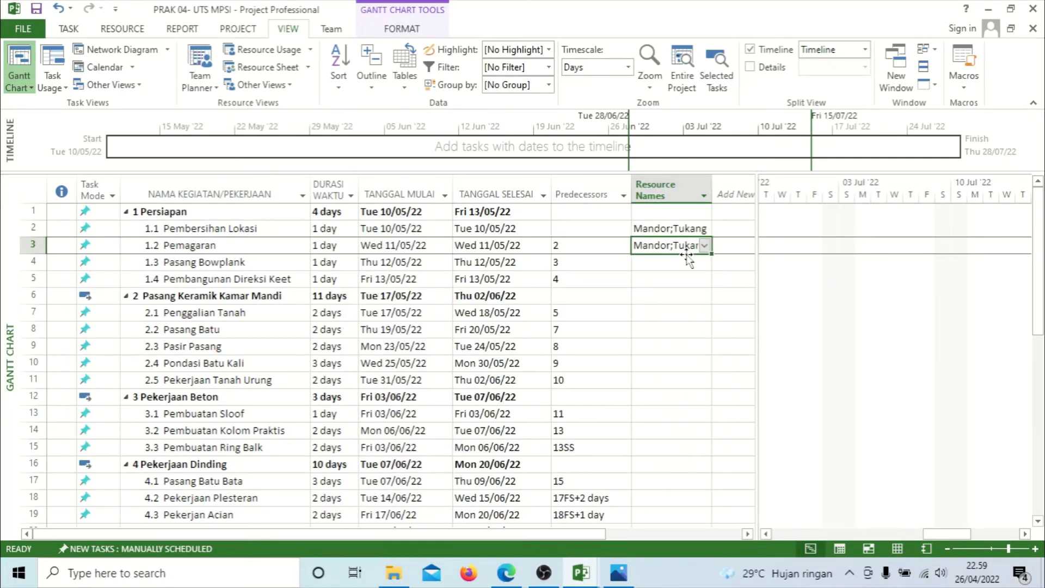
# Set the Tukang Kayu units on the Pemagaran subtask to 200% and widen the Resource Names column to fit its contents
pyautogui.hotkey('alt', 'F10')
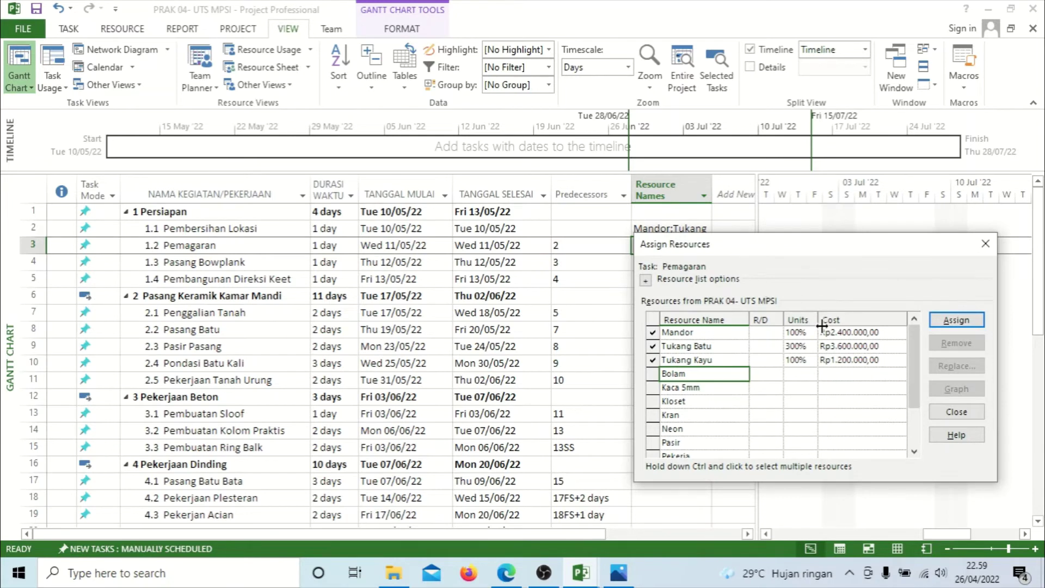
pyautogui.click(804, 360)
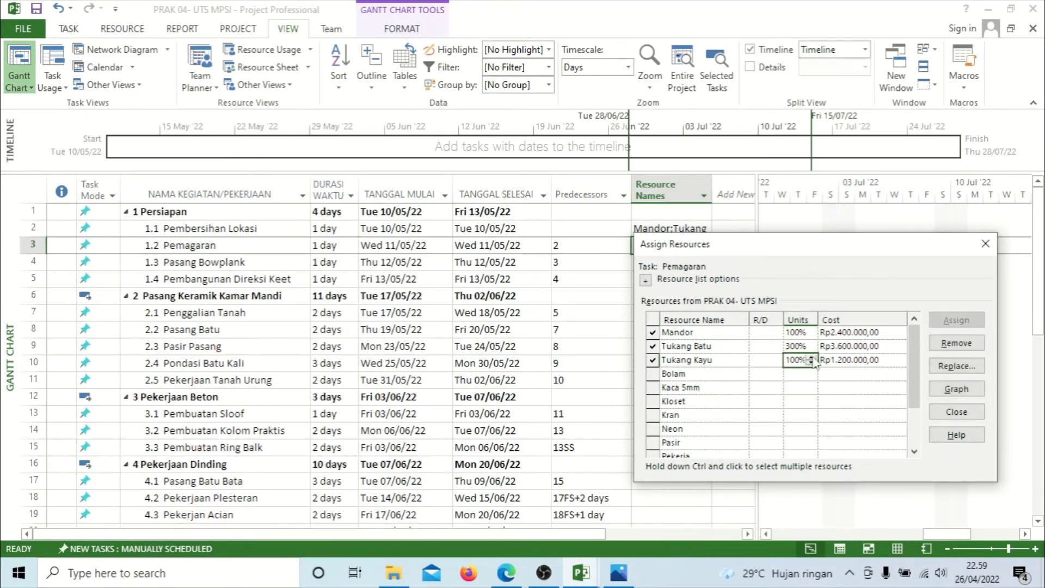
pyautogui.click(811, 358)
pyautogui.click(811, 358)
pyautogui.click(866, 374)
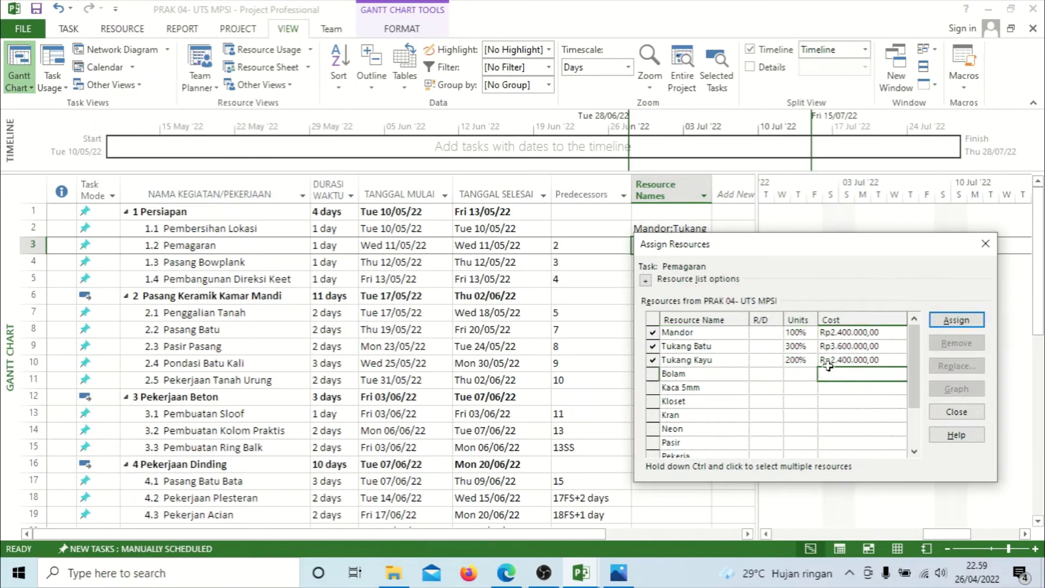
pyautogui.click(961, 412)
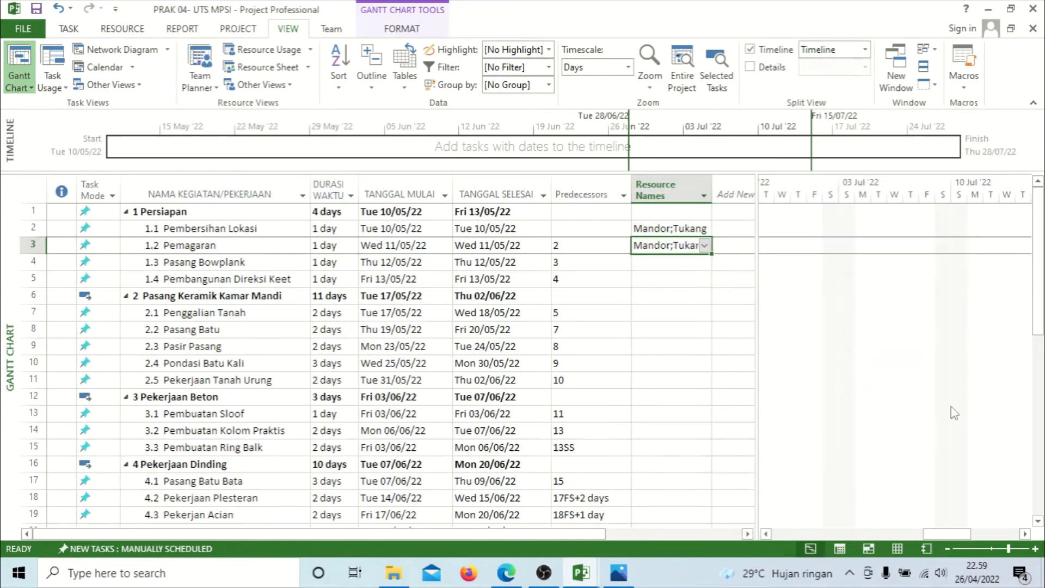
pyautogui.doubleClick(711, 183)
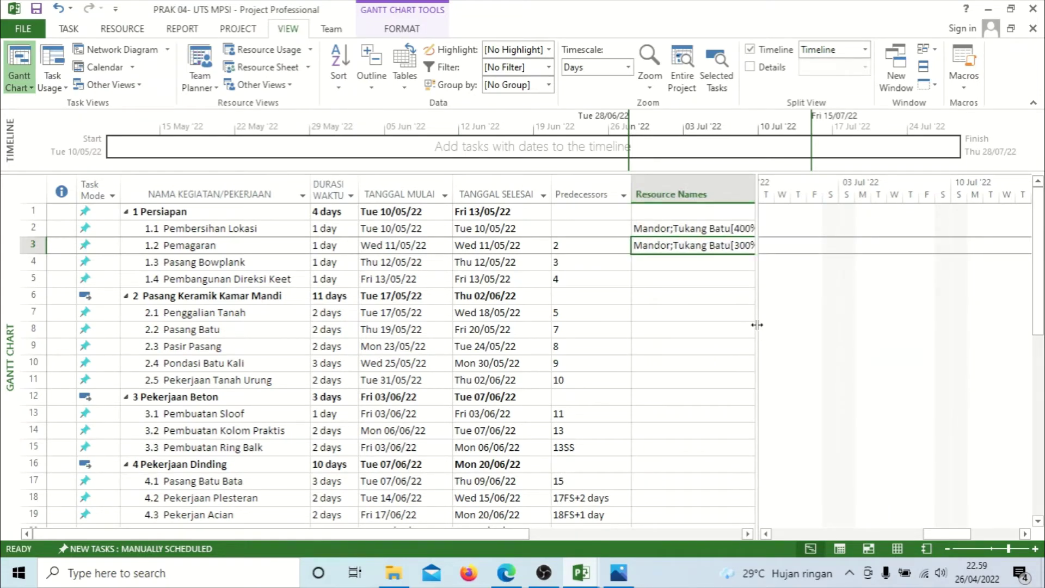
# Widen the table area to fit the Resource Names column and assign Mandor, Pekerja and Tukang Kayu to the Pasang Bowplank subtask
pyautogui.moveTo(756, 327); pyautogui.dragTo(897, 334)
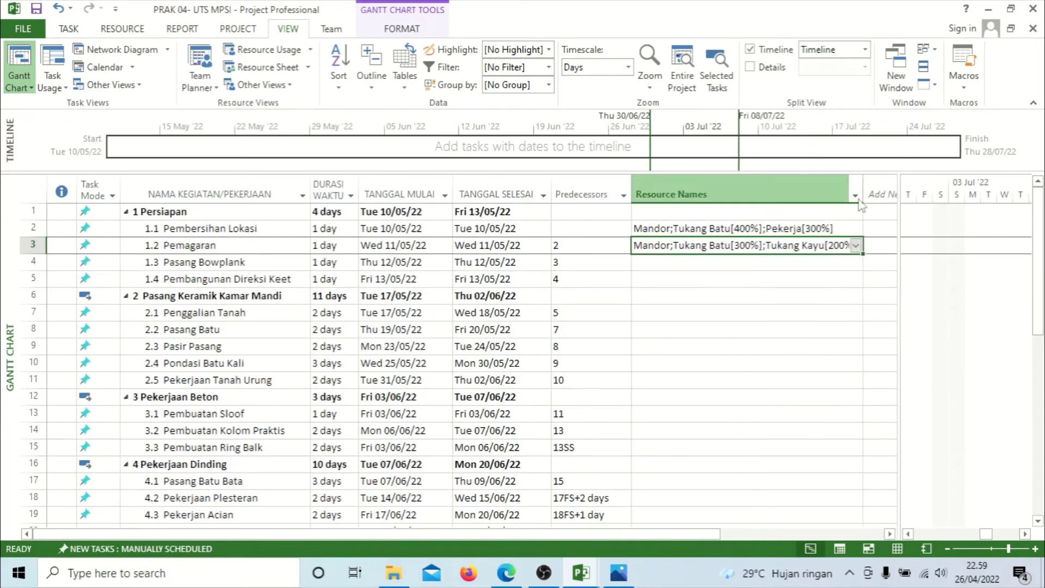
pyautogui.click(843, 267)
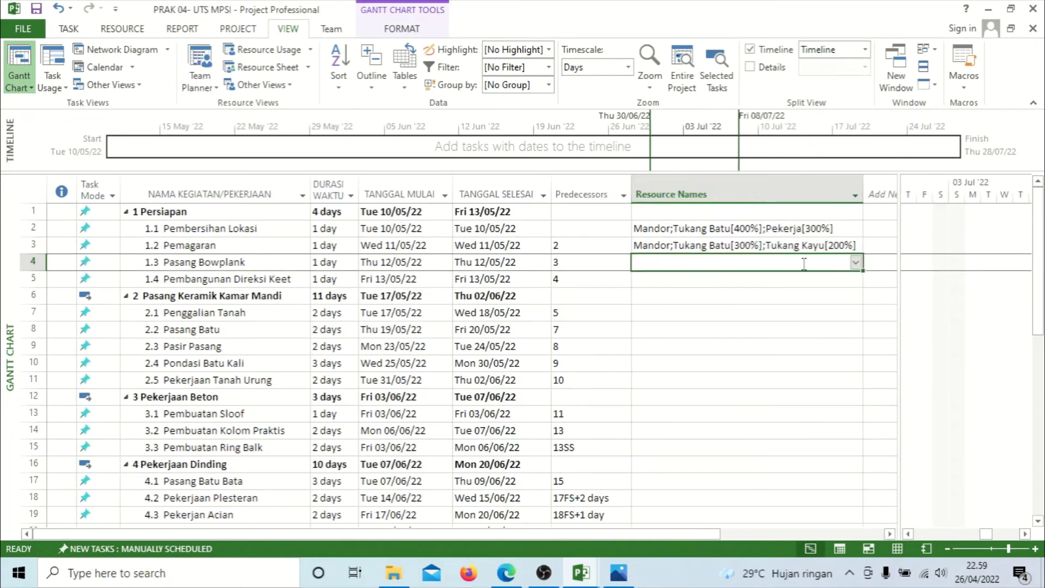
pyautogui.click(855, 263)
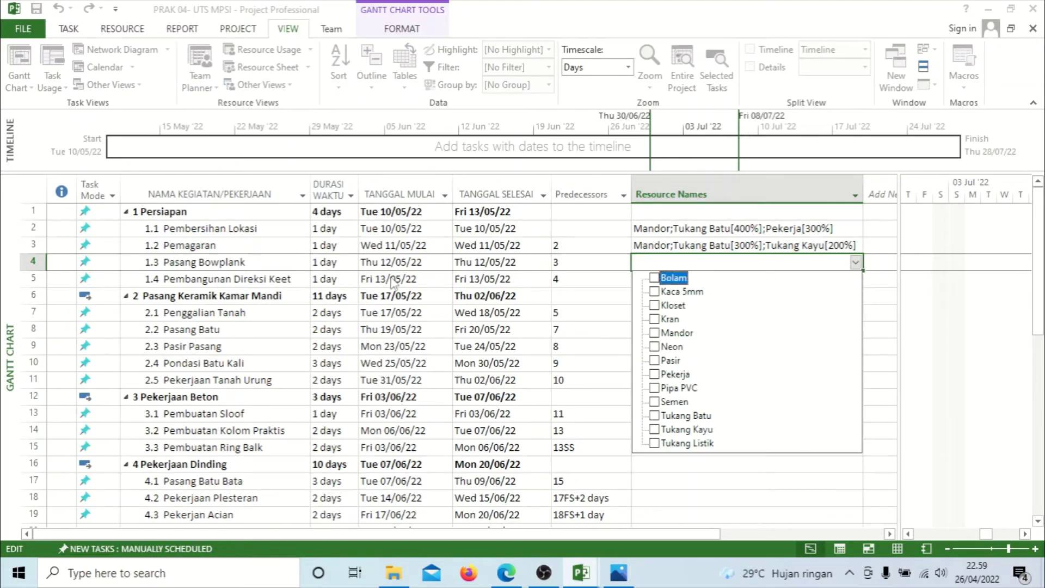
pyautogui.click(654, 333)
pyautogui.click(655, 374)
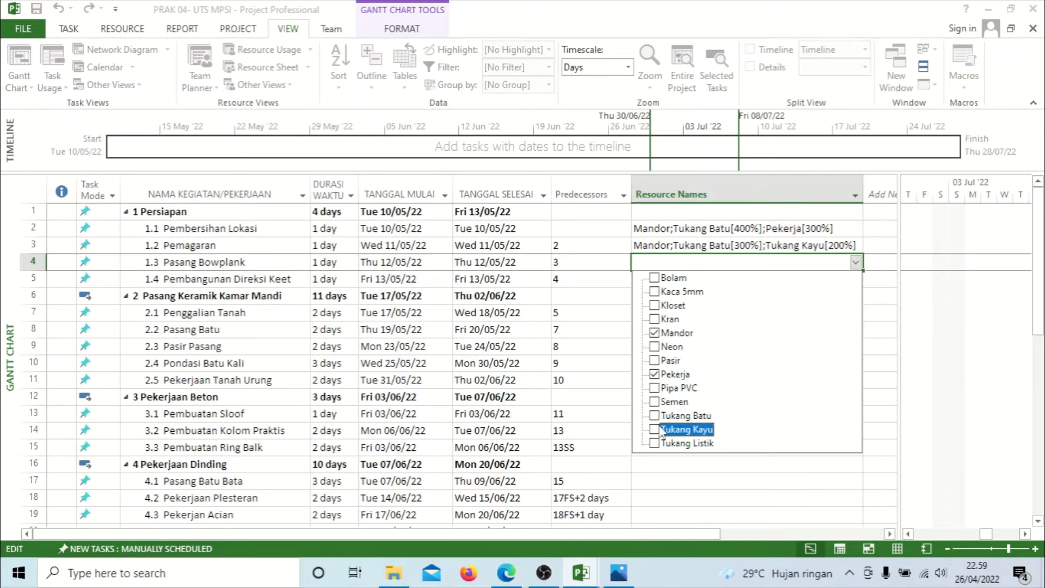
pyautogui.click(730, 490)
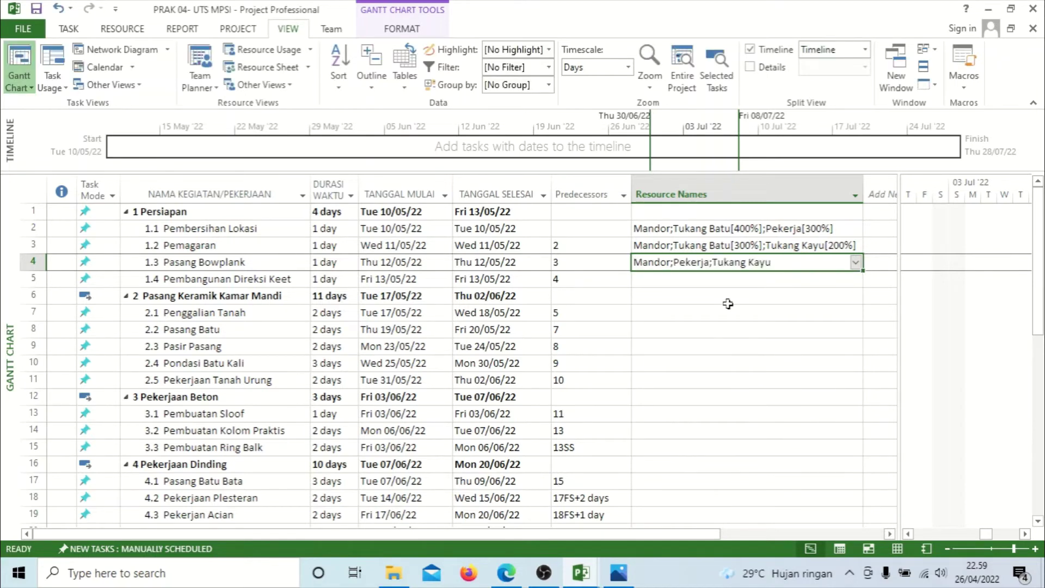
# Set the Pekerja and Tukang Kayu units on the Pasang Bowplank subtask to 200% each in the Assign Resources dialog
pyautogui.hotkey('alt', 'F10')
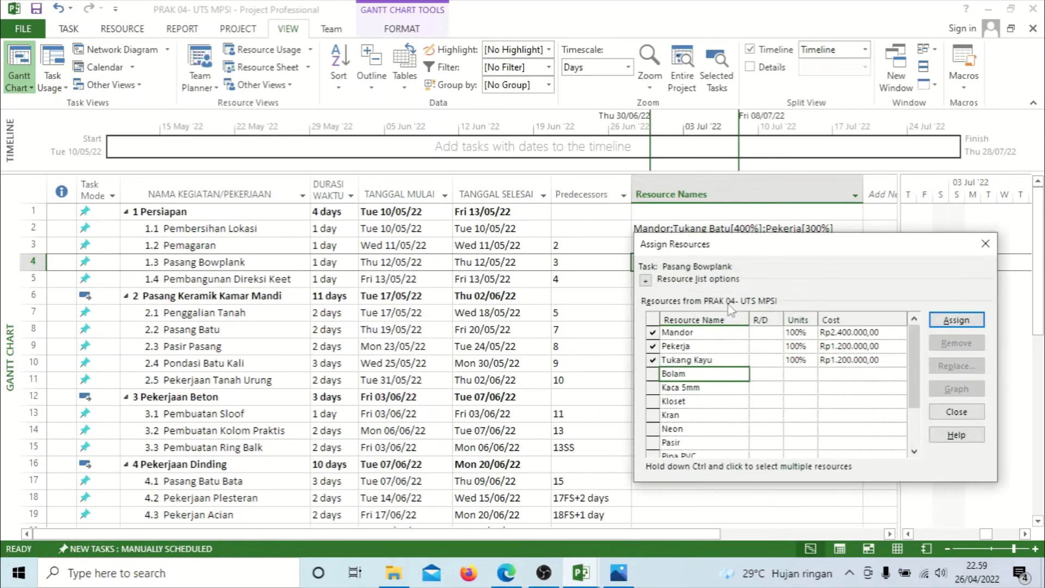
pyautogui.click(789, 333)
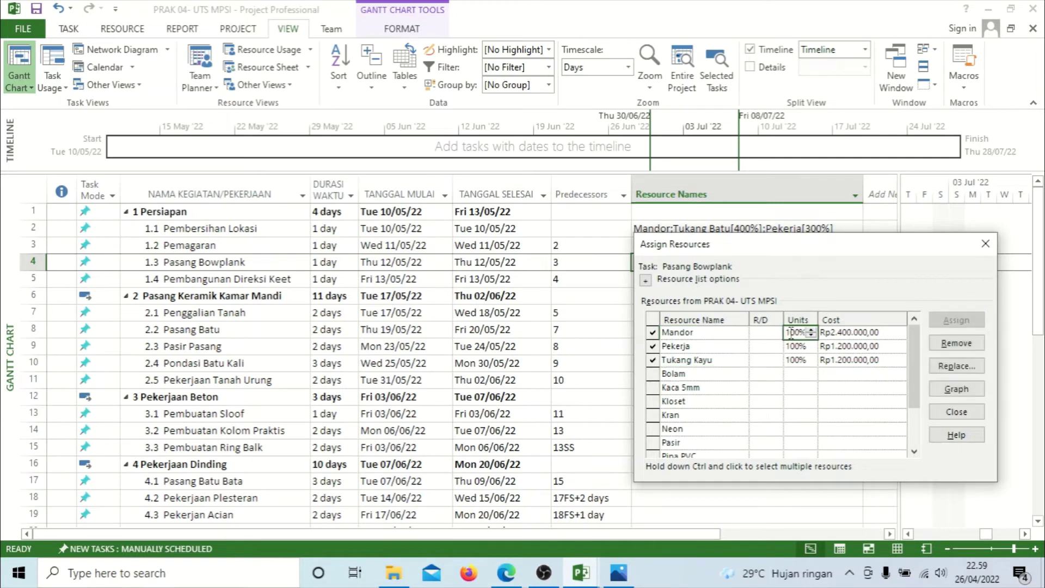
pyautogui.click(804, 346)
pyautogui.click(811, 343)
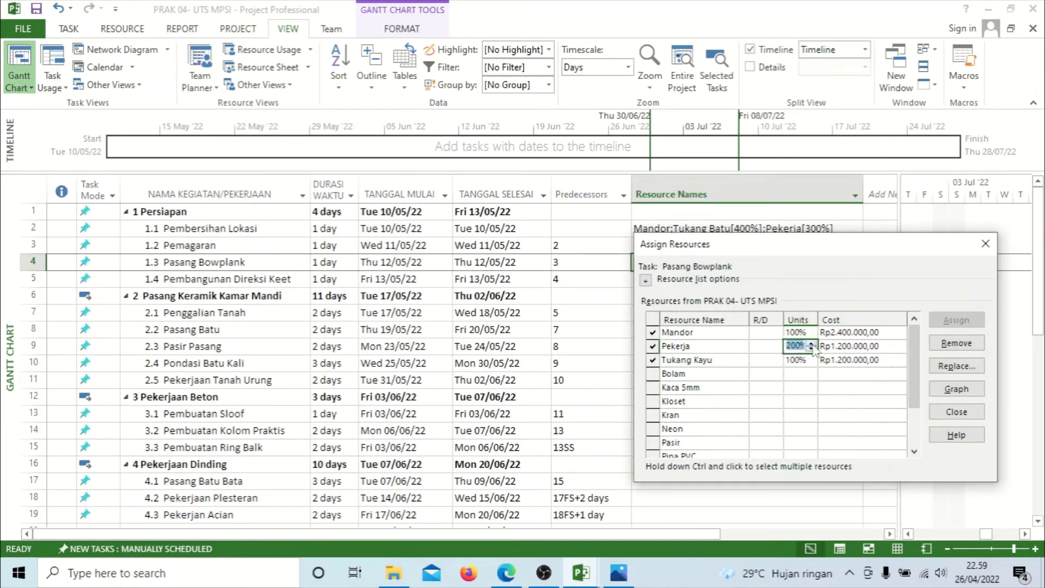
pyautogui.click(811, 362)
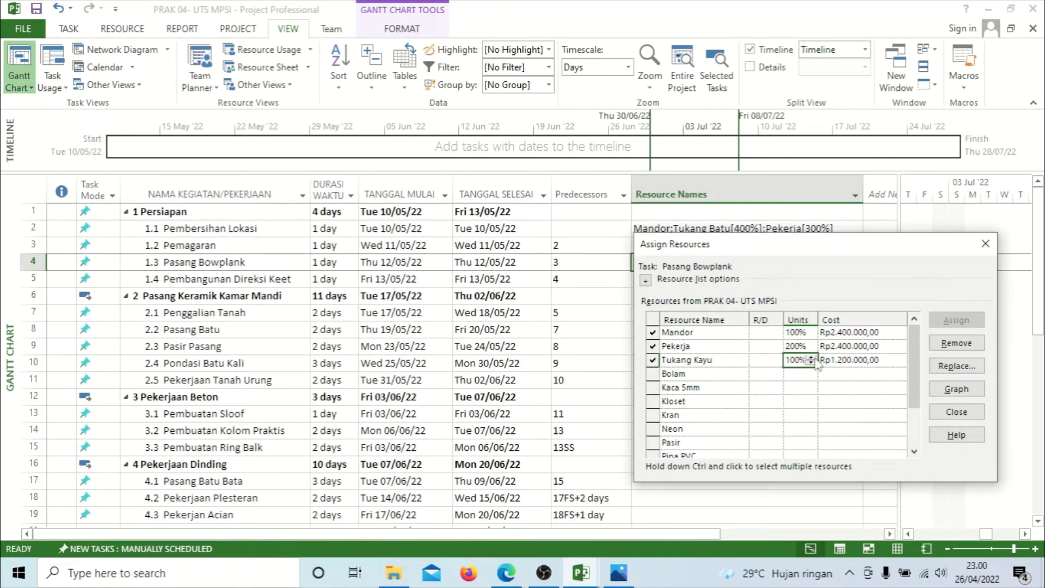
pyautogui.click(814, 358)
pyautogui.click(847, 374)
pyautogui.click(955, 412)
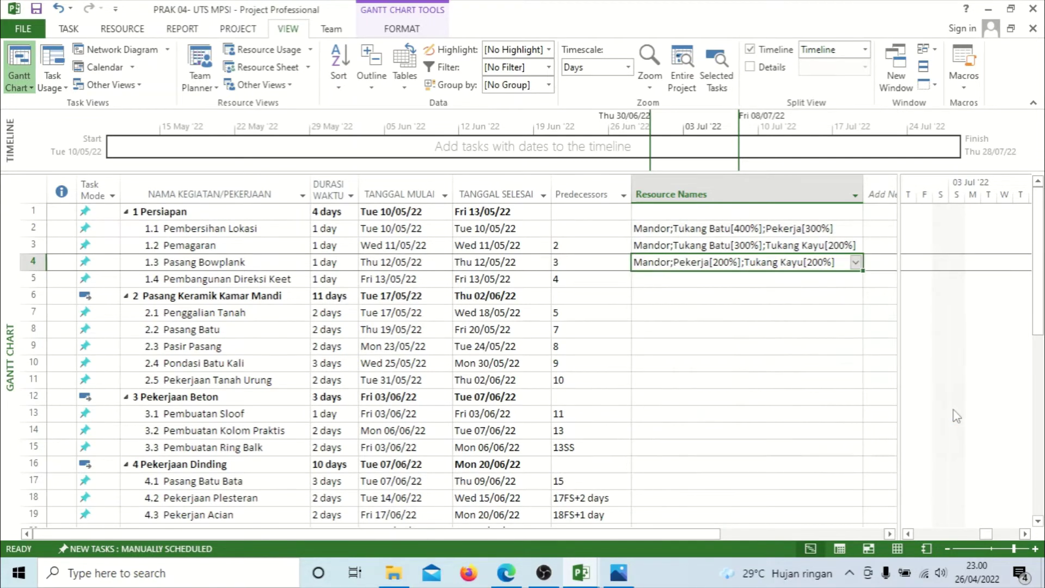
# Select Tukang Batu and Tukang Kayu as resources for the Pembangunan Direksi Keet subtask in its Resource Names cell
pyautogui.click(738, 278)
pyautogui.click(856, 279)
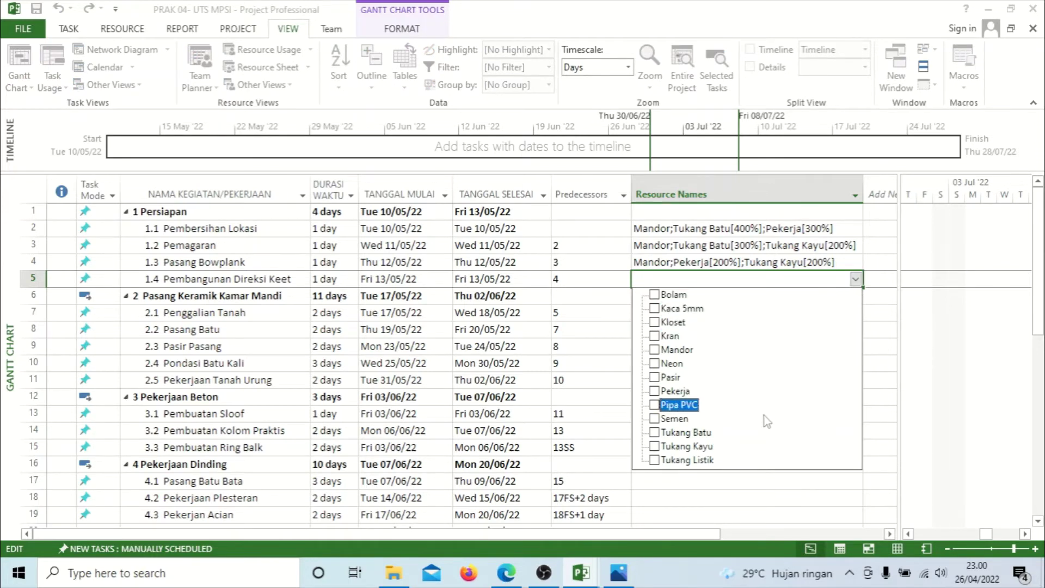
pyautogui.click(770, 447)
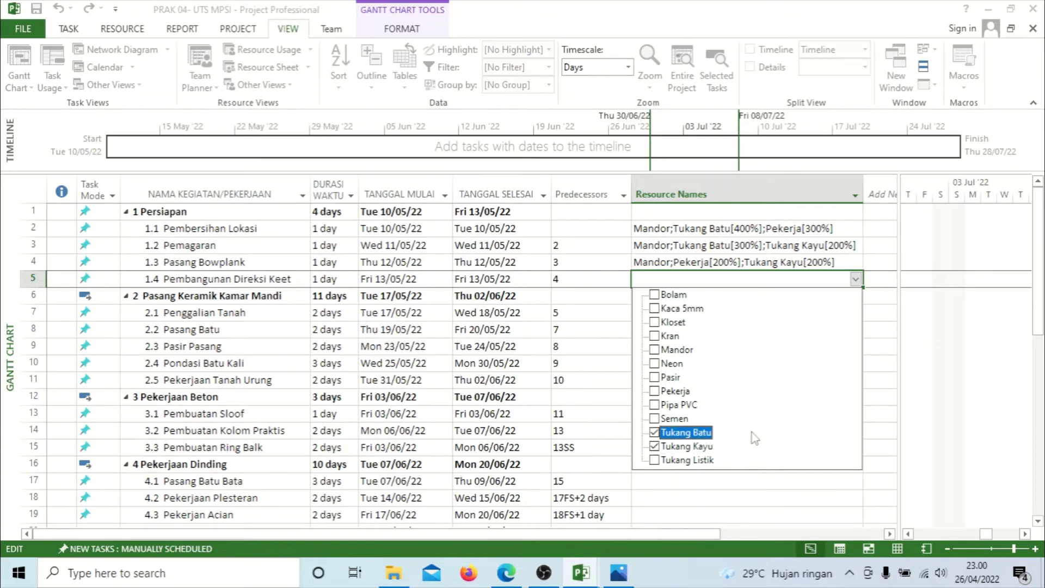
# Add Mandor to the 1.4 Pembangunan Direksi Keet resources and set Tukang Batu and Tukang Kayu to 200% units
pyautogui.click(710, 348)
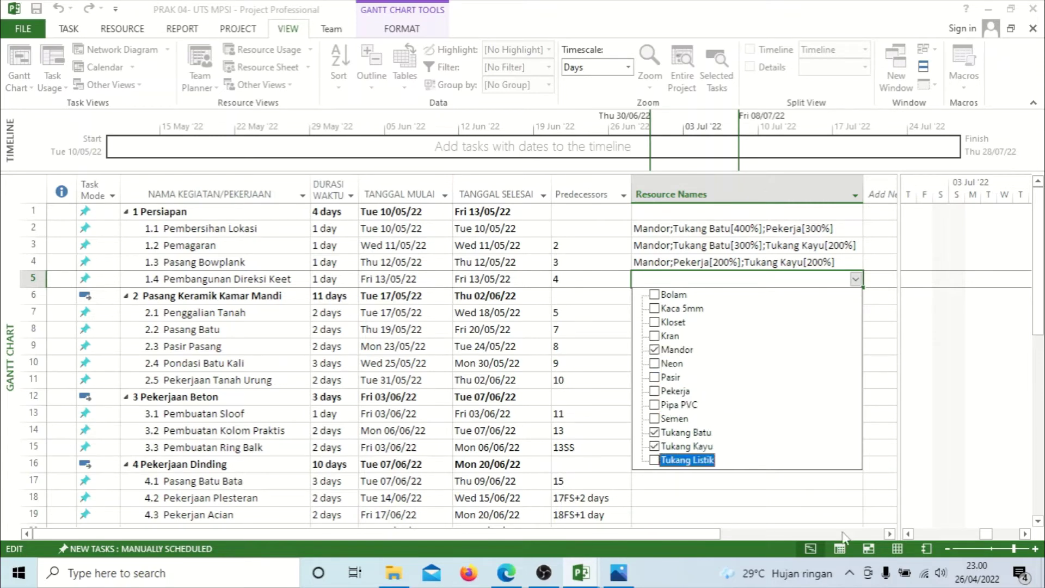
pyautogui.click(807, 487)
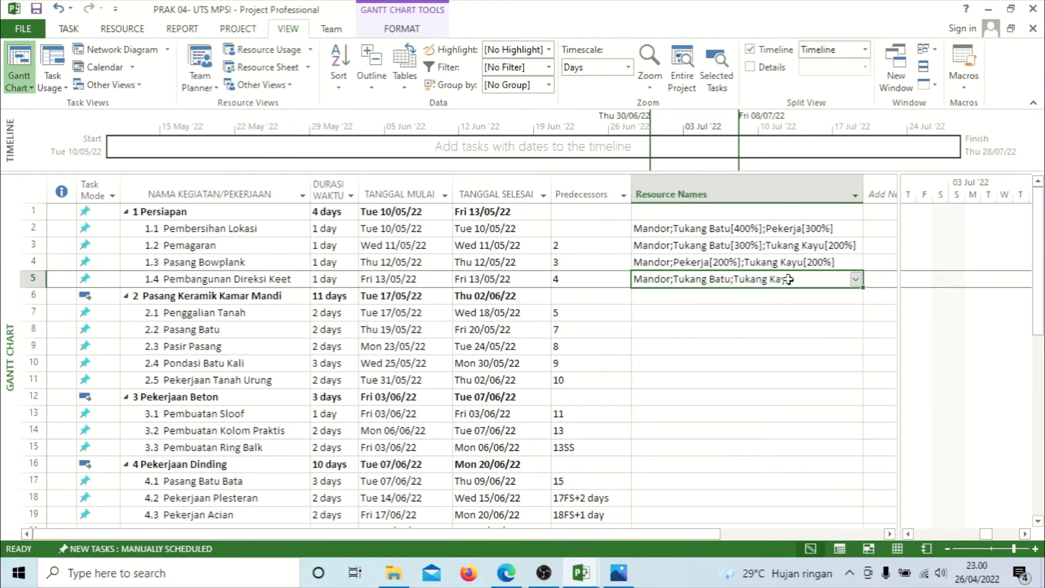
pyautogui.hotkey('alt', 'F10')
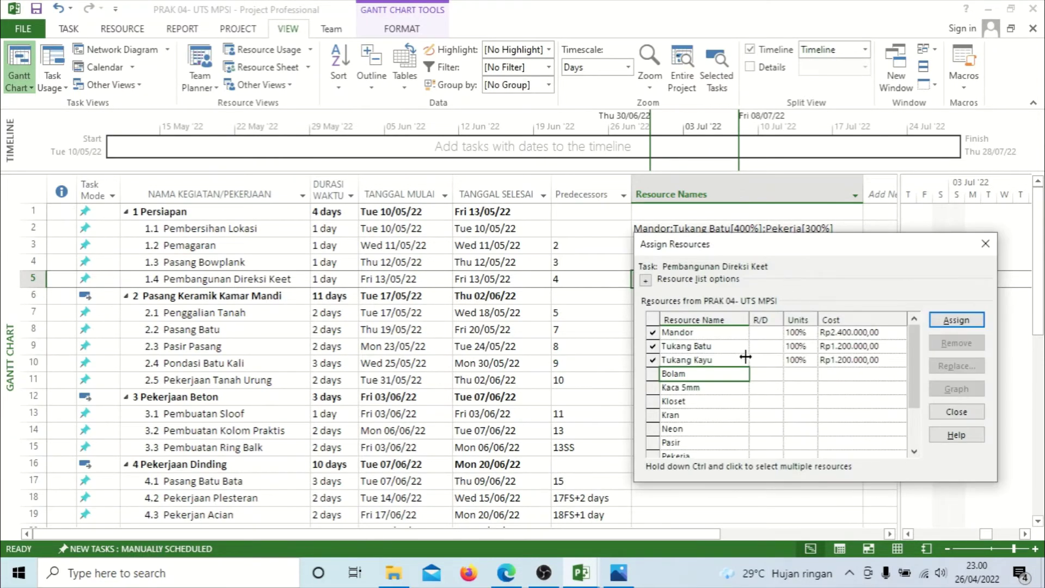
pyautogui.click(795, 332)
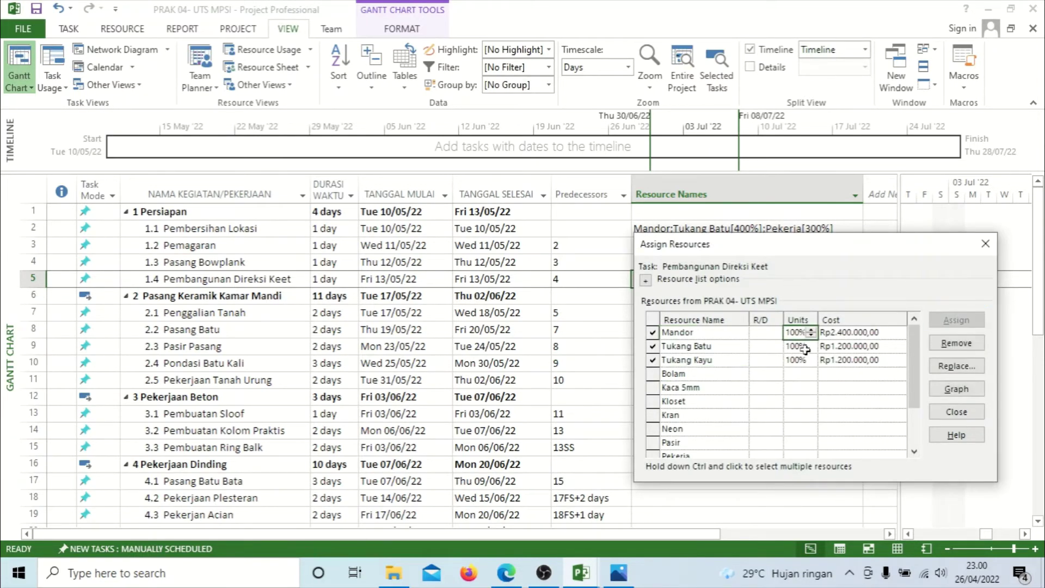
pyautogui.click(805, 349)
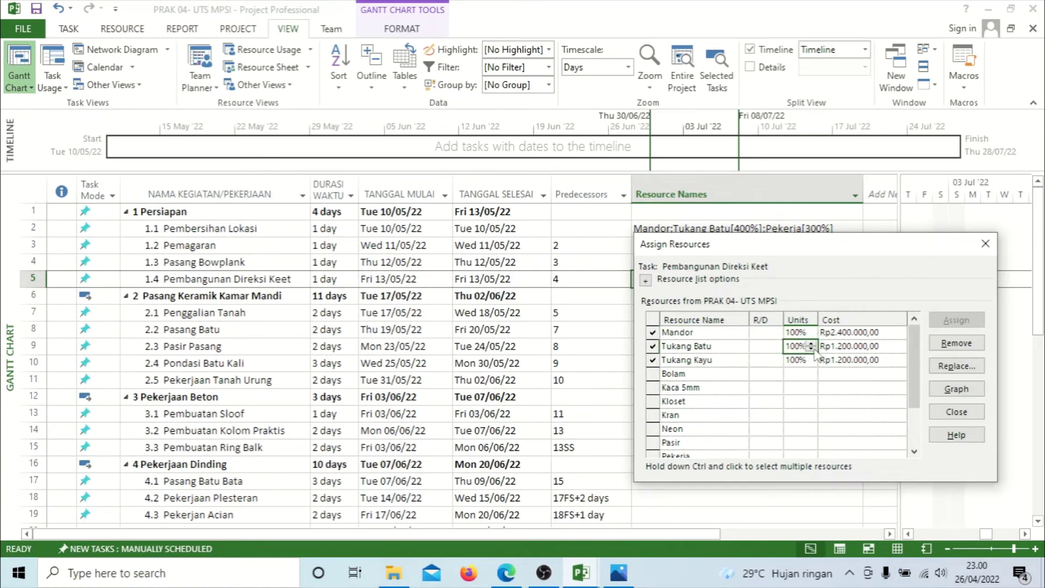
pyautogui.click(811, 344)
pyautogui.click(810, 344)
pyautogui.click(806, 361)
pyautogui.click(810, 357)
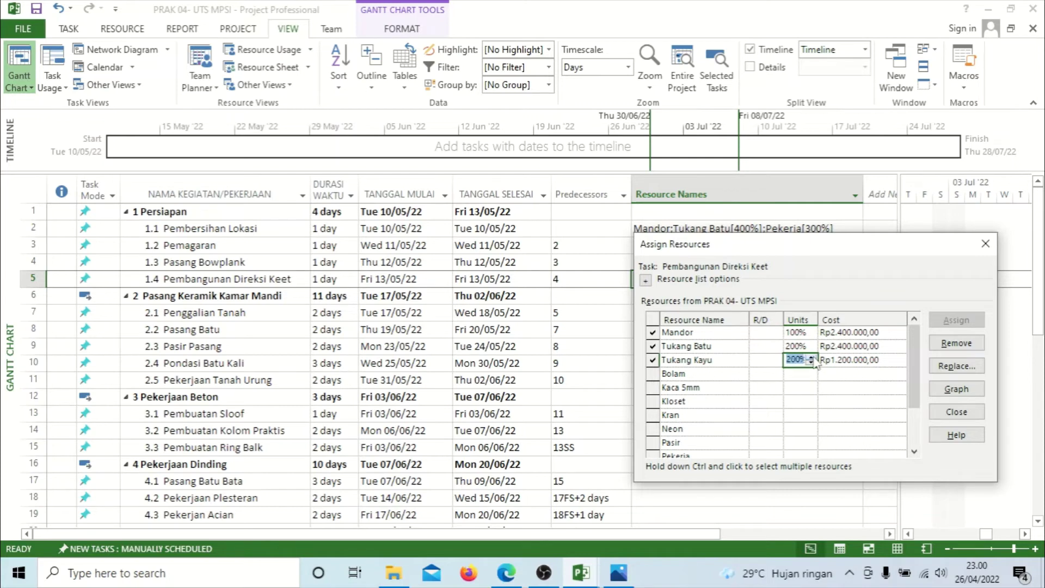
pyautogui.click(855, 376)
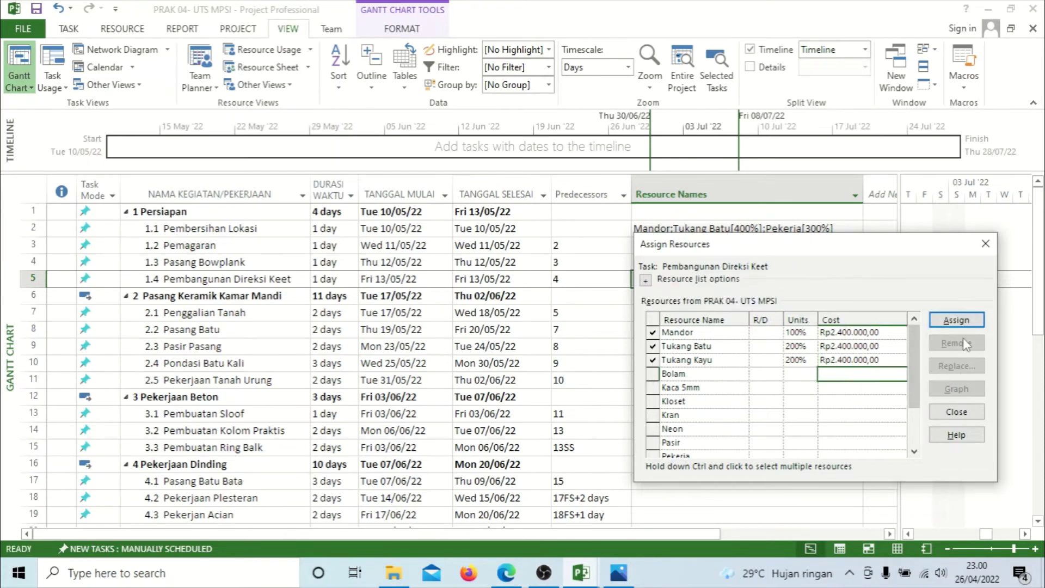
pyautogui.click(956, 412)
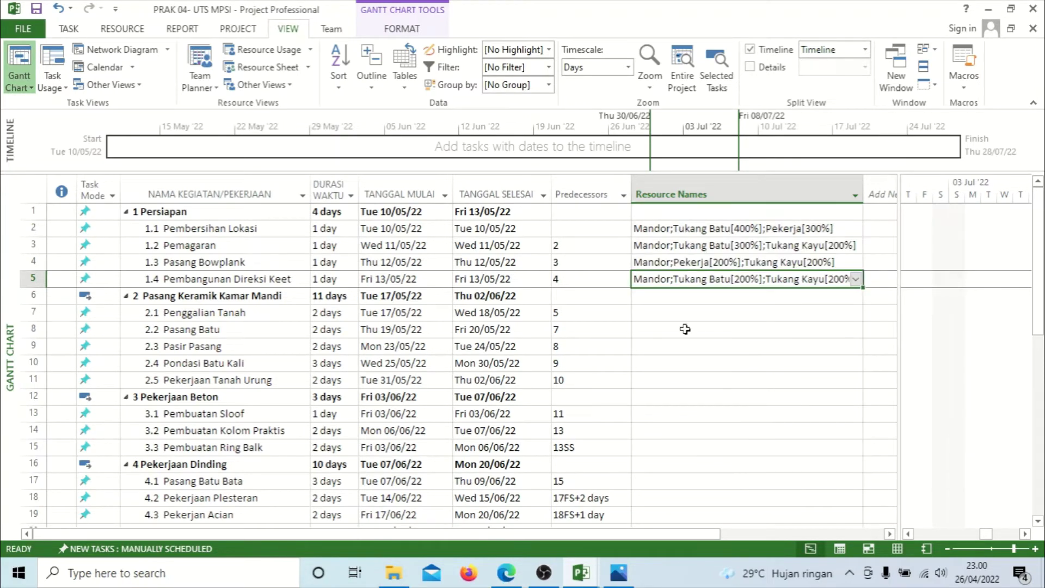
# Assign Mandor, Tukang Batu and Tukang Kayu to task 2.1 Penggalian Tanah
pyautogui.click(706, 314)
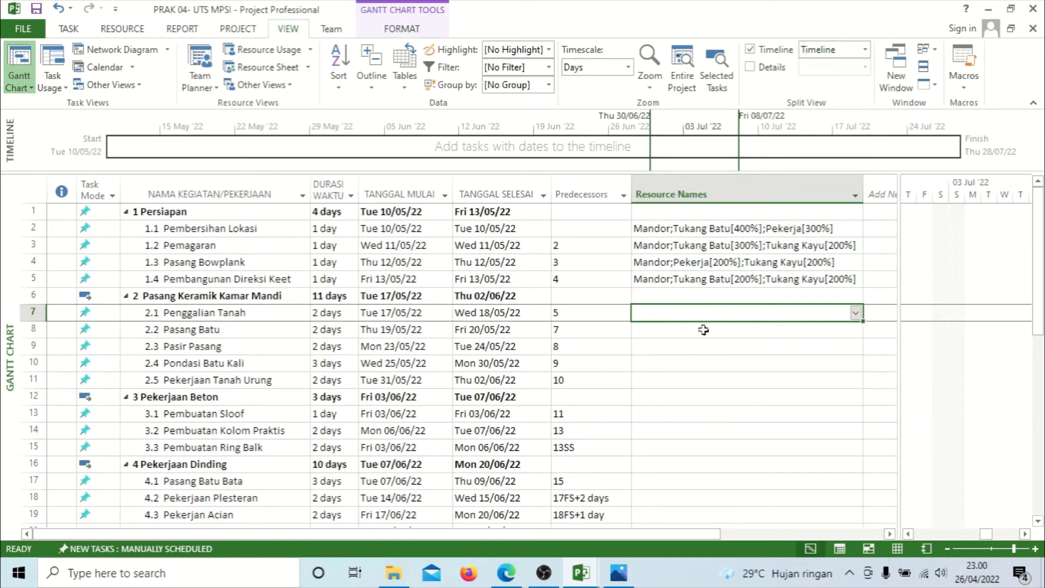
pyautogui.click(854, 313)
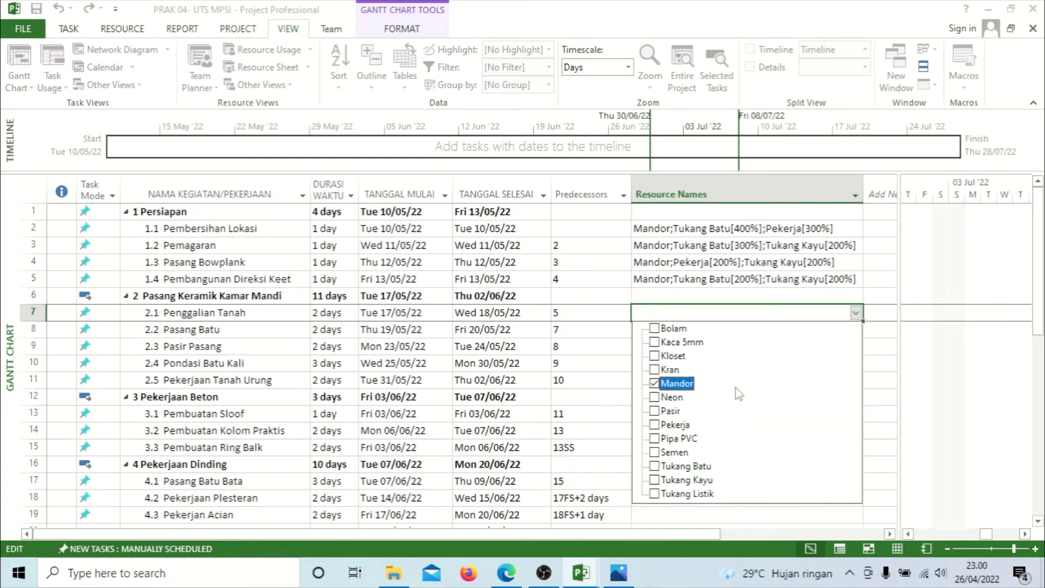
pyautogui.click(735, 466)
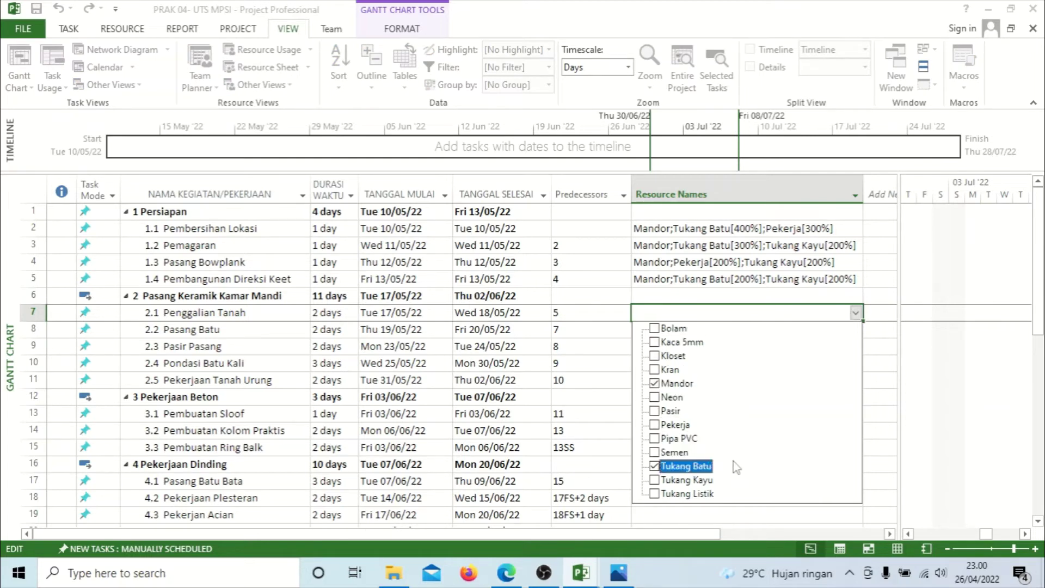
pyautogui.click(740, 479)
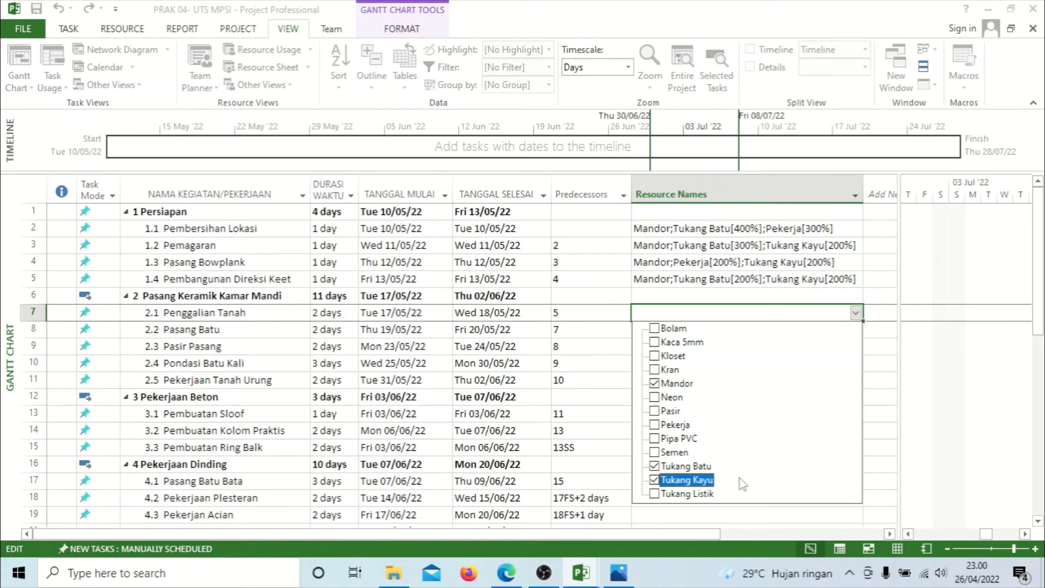
pyautogui.click(778, 516)
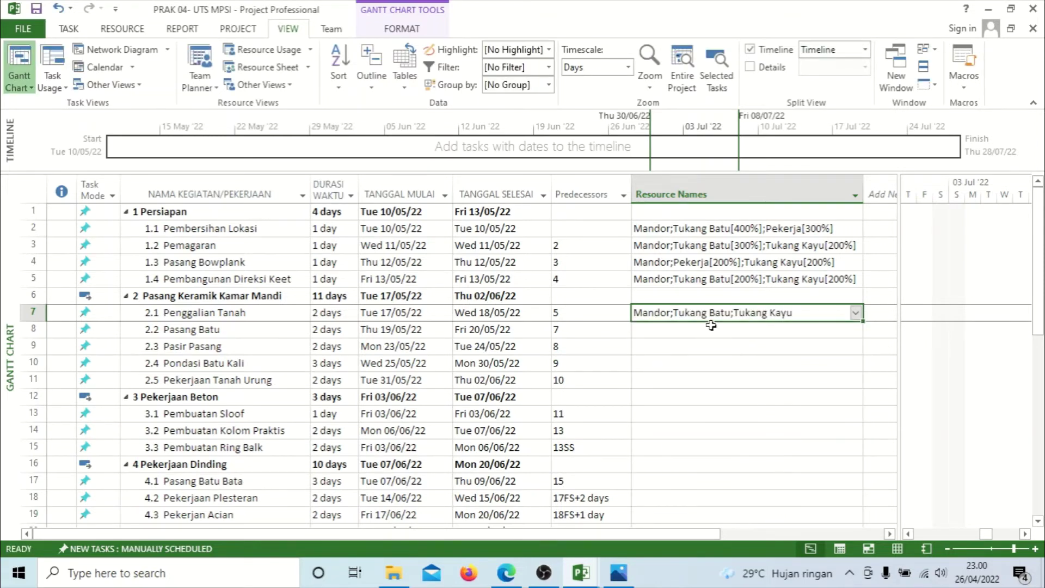
# Set the assignment units of Tukang Batu and Tukang Kayu to 200% for the Penggalian Tanah task
pyautogui.press('alt')
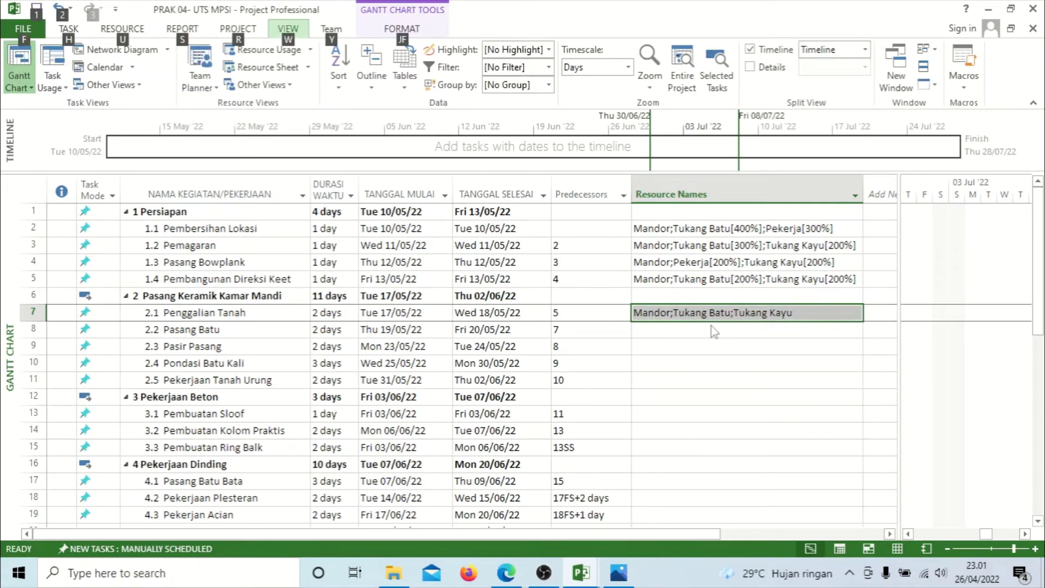
pyautogui.click(685, 316)
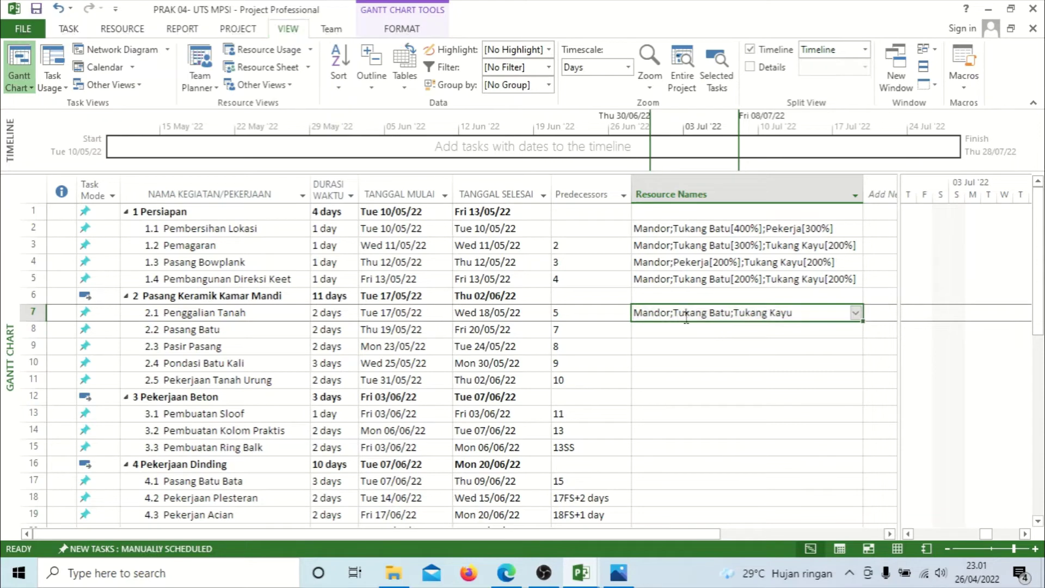
pyautogui.hotkey('alt', 'F10')
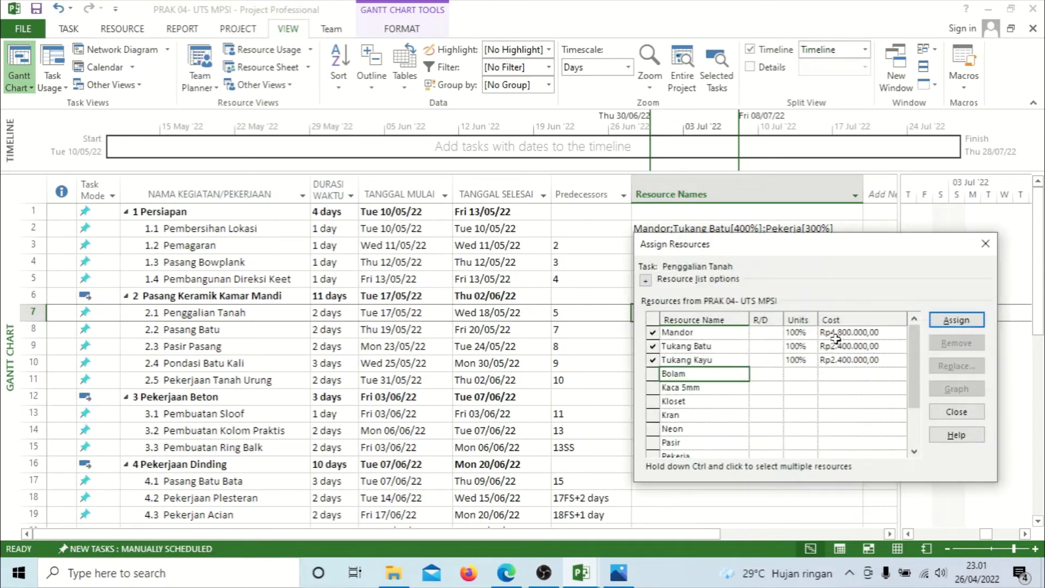
pyautogui.click(800, 342)
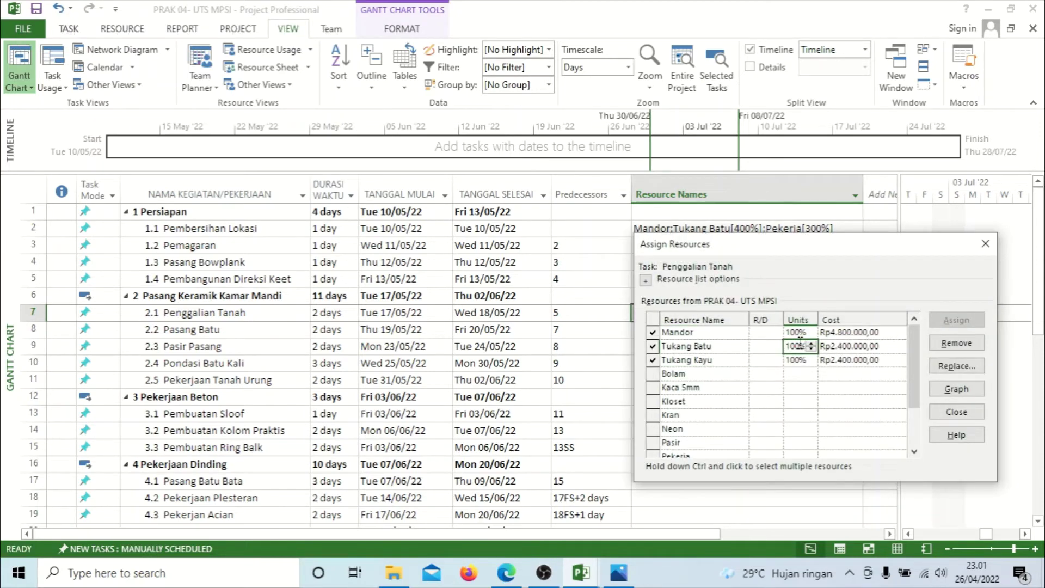
pyautogui.doubleClick(800, 345)
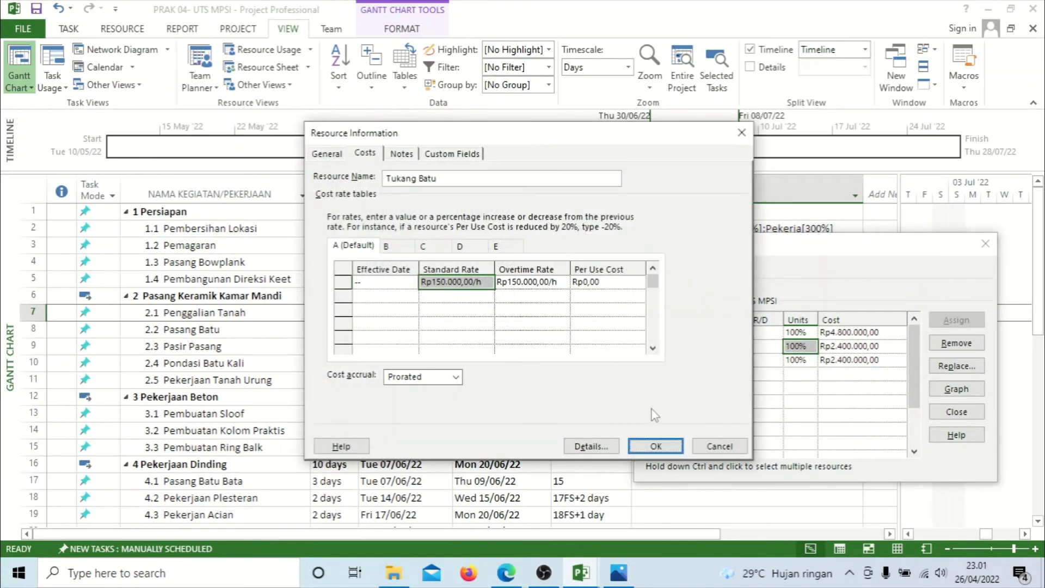
pyautogui.click(719, 445)
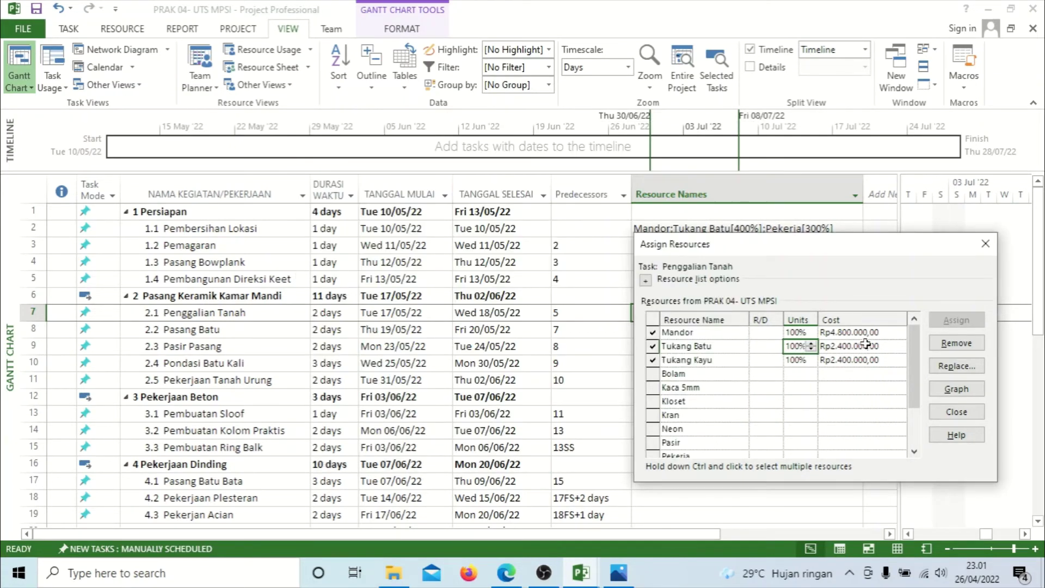
pyautogui.click(811, 344)
pyautogui.click(811, 343)
pyautogui.click(797, 361)
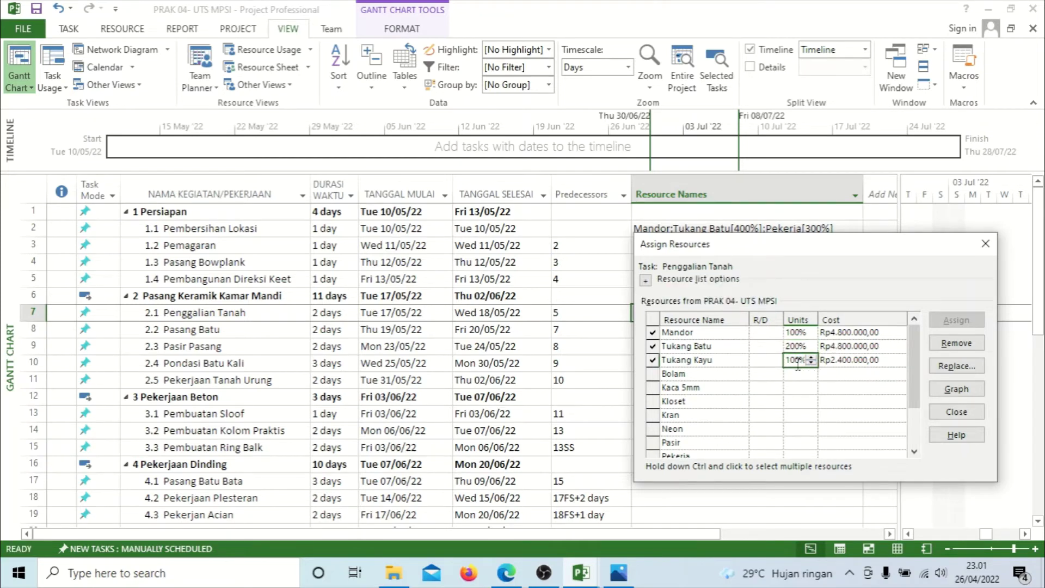
pyautogui.write('20')
pyautogui.press('Return')
pyautogui.click(967, 411)
# Assign Pekerja, Tukang Batu and Tukang Kayu to task 2.2 Pasang Batu
pyautogui.click(702, 332)
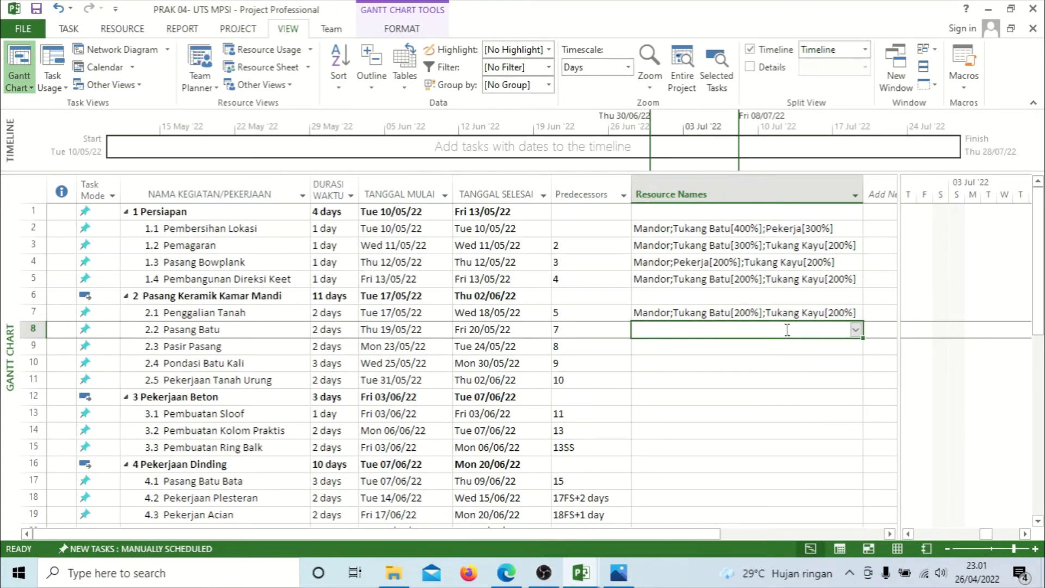
pyautogui.click(855, 329)
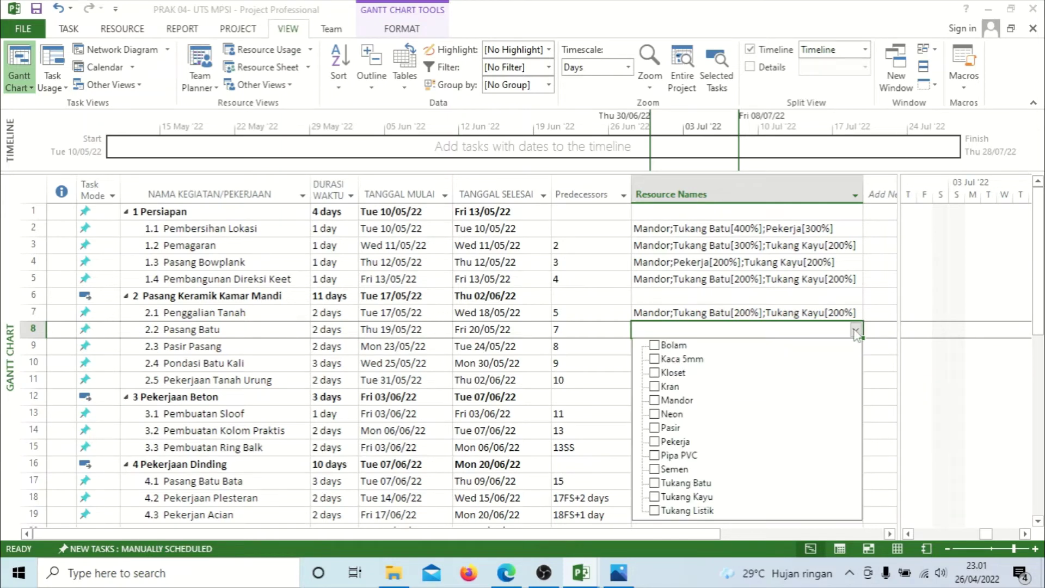
pyautogui.click(753, 483)
pyautogui.click(756, 495)
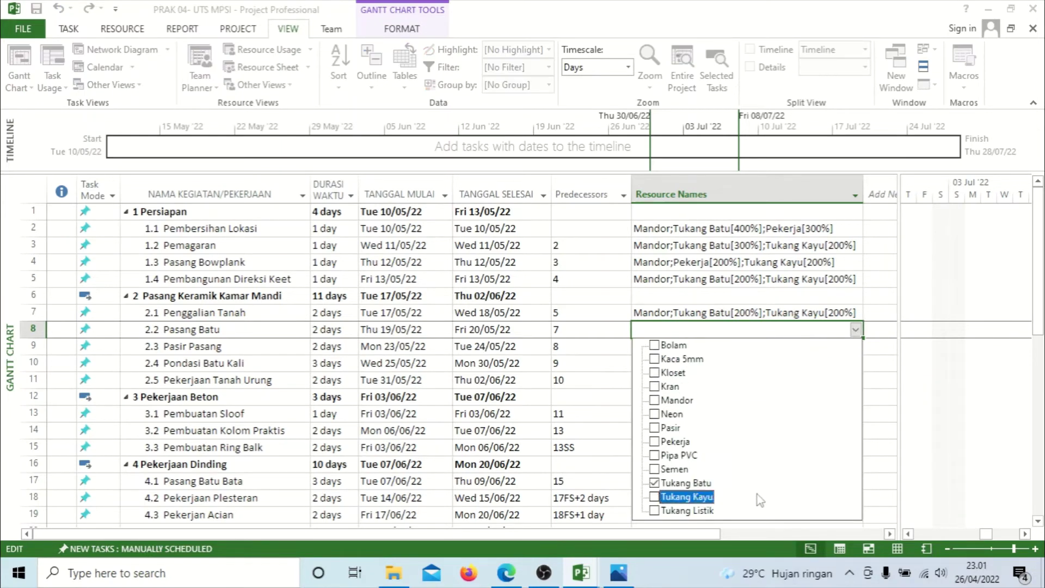
pyautogui.click(733, 439)
pyautogui.press('Return')
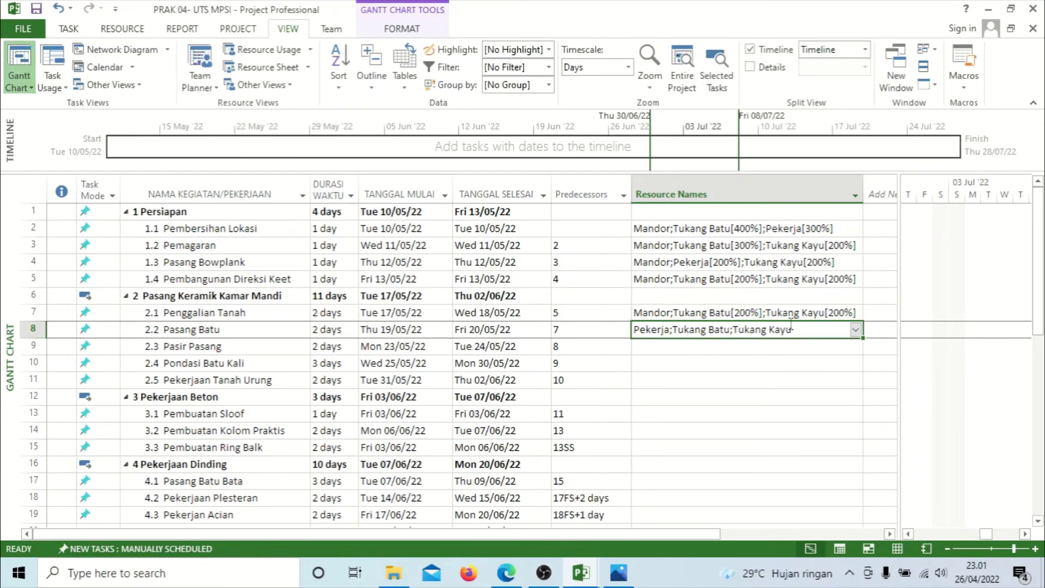
pyautogui.press('Up')
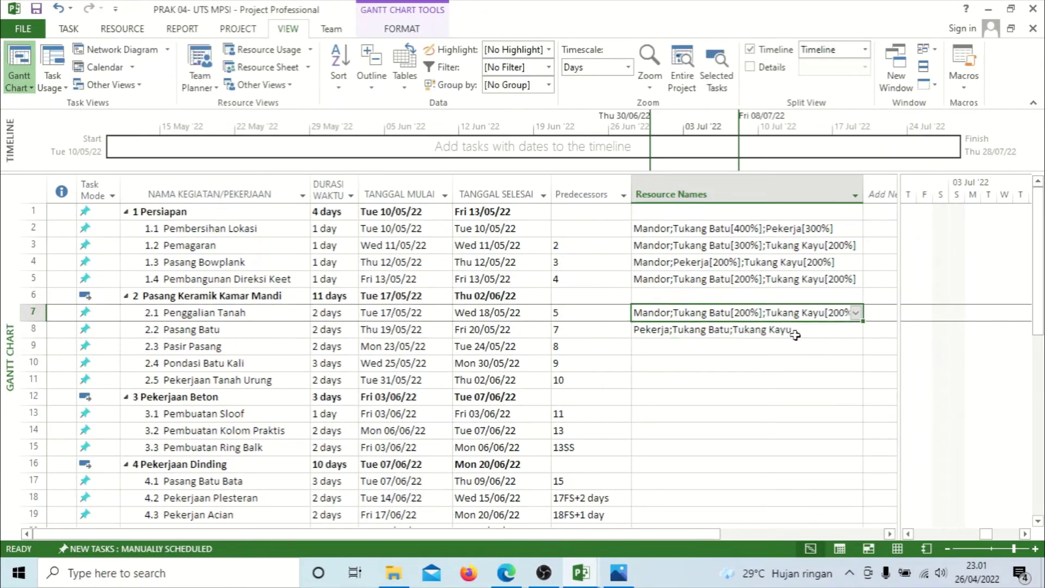
pyautogui.press('Down')
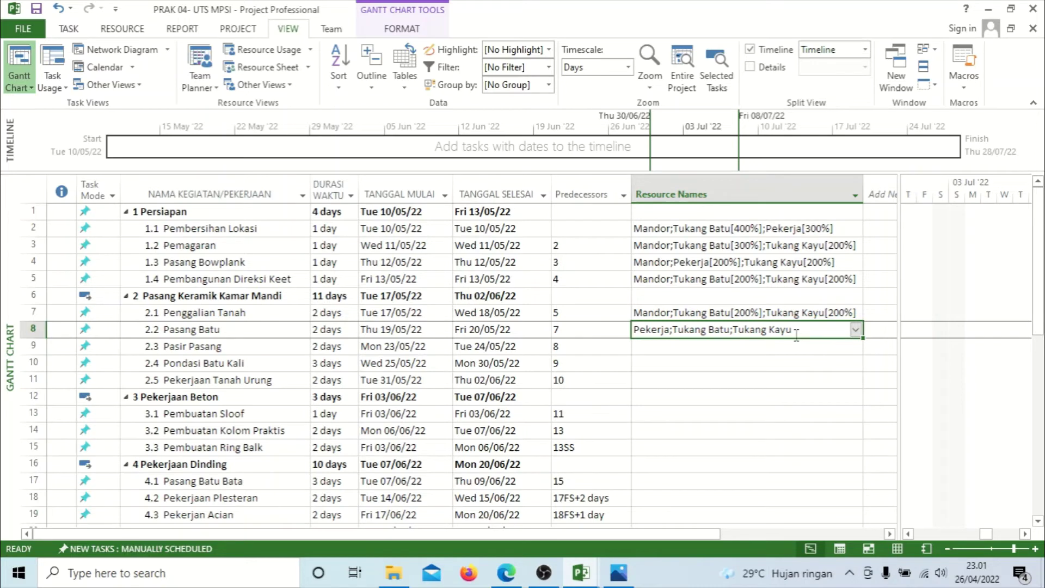
# Set the assignment units of Tukang Batu, Tukang Kayu and Pekerja to 200% each for the Pasang Batu task
pyautogui.hotkey('alt', 'F10')
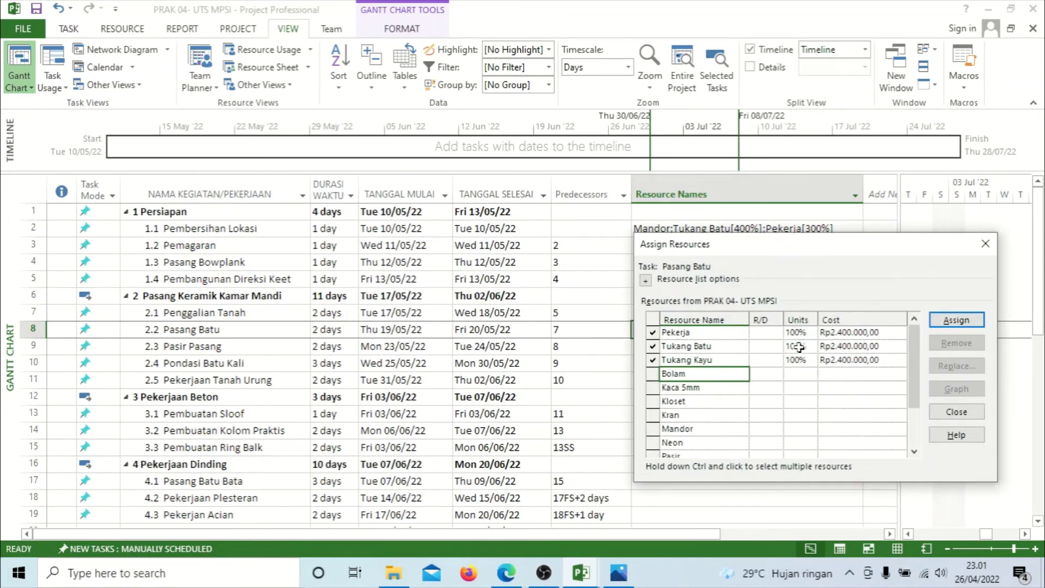
pyautogui.click(798, 347)
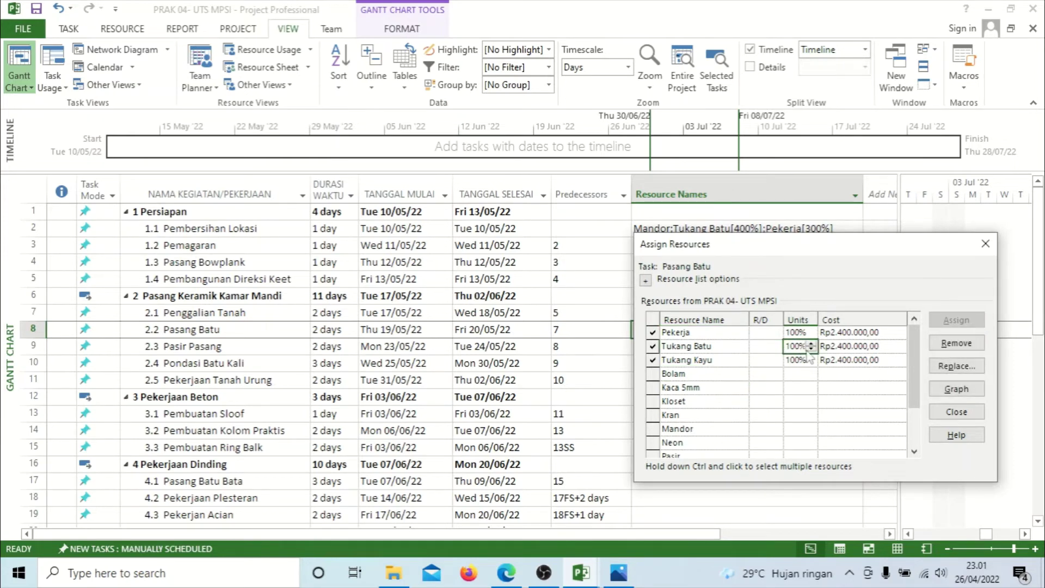
pyautogui.write('2')
pyautogui.press('Return')
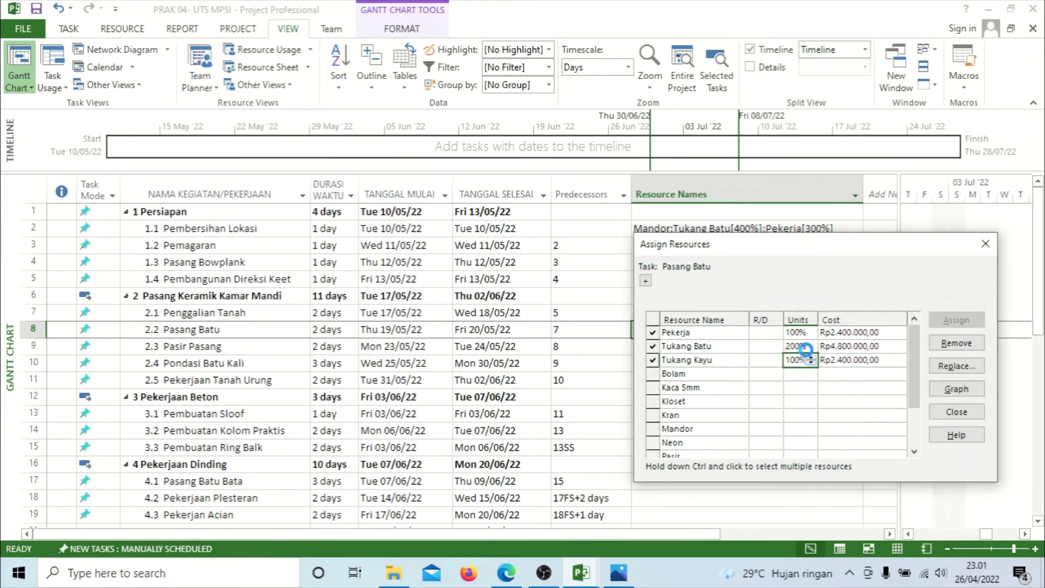
pyautogui.write('200')
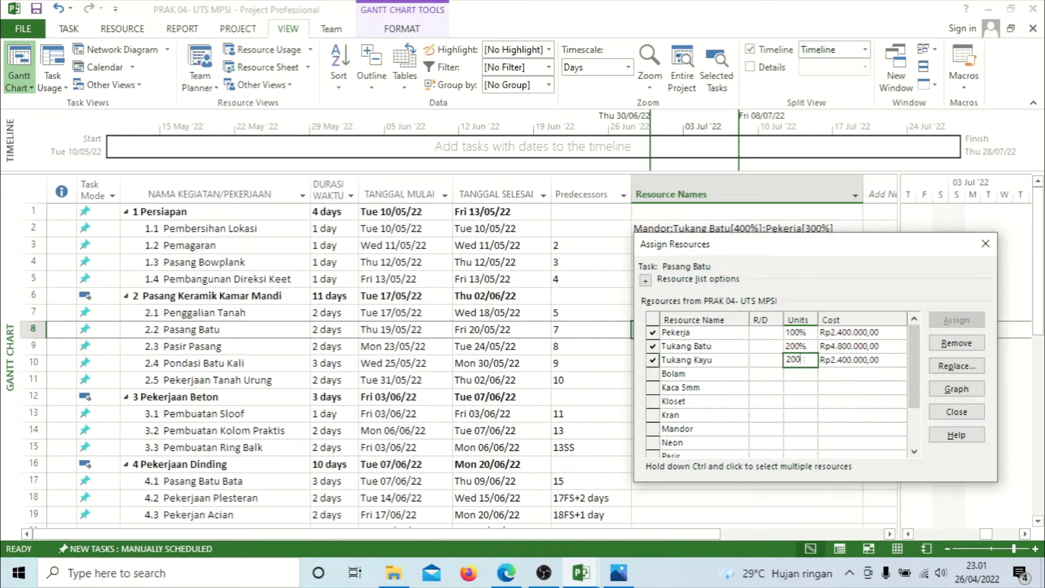
pyautogui.press('Return')
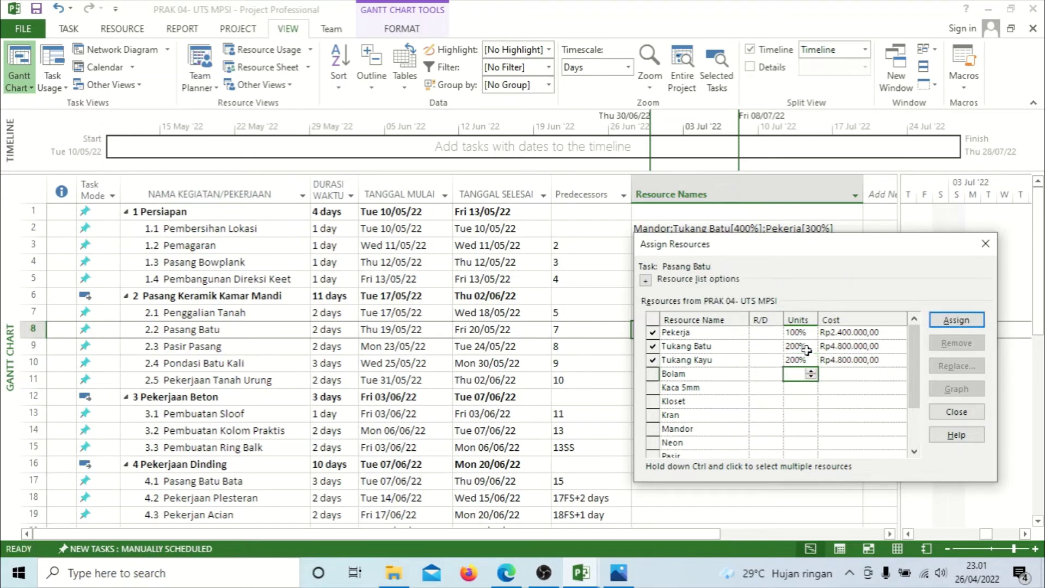
pyautogui.click(797, 332)
pyautogui.write('2')
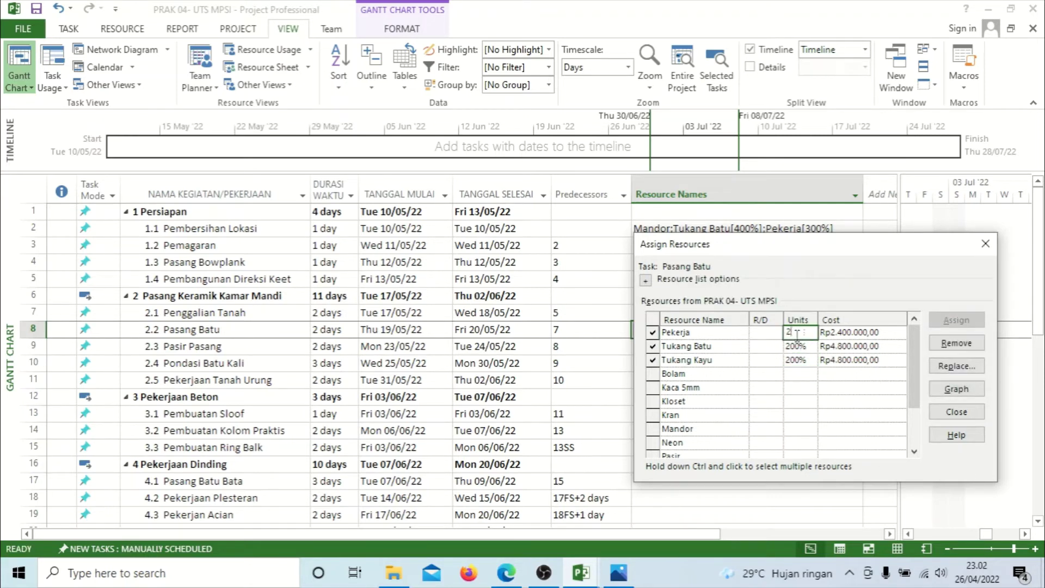
pyautogui.write('00')
pyautogui.press('Return')
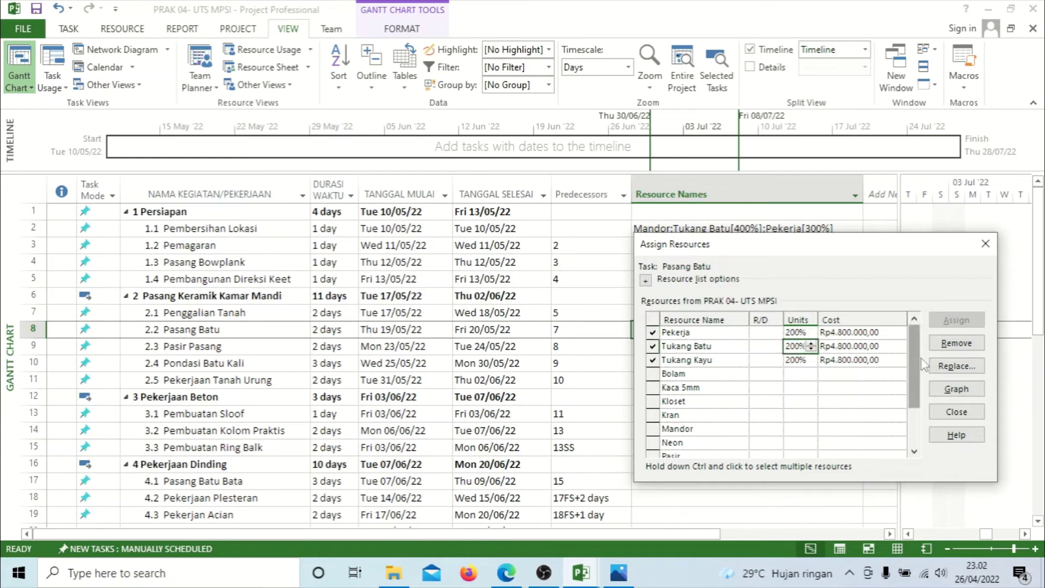
pyautogui.click(956, 412)
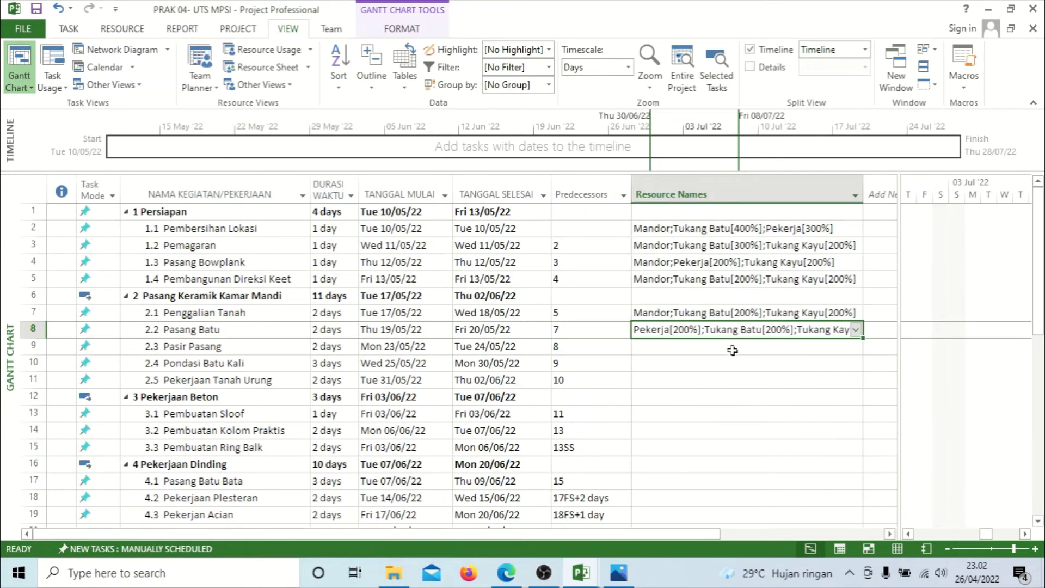
# Assign Mandor, Pasir, Pekerja and Tukang Kayu to task 2.3 Pasir Pasang
pyautogui.click(738, 350)
pyautogui.click(859, 348)
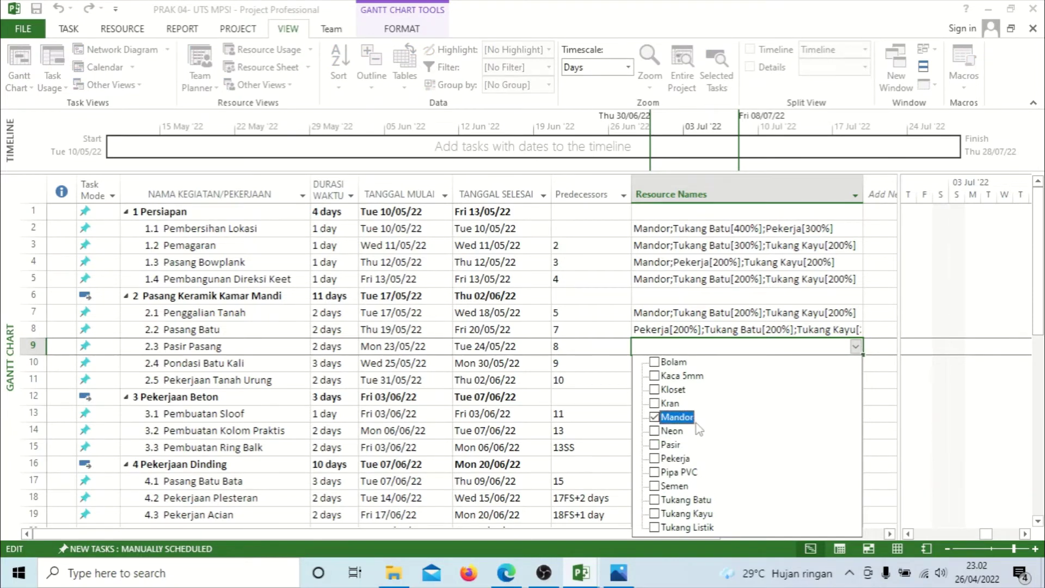
pyautogui.click(692, 501)
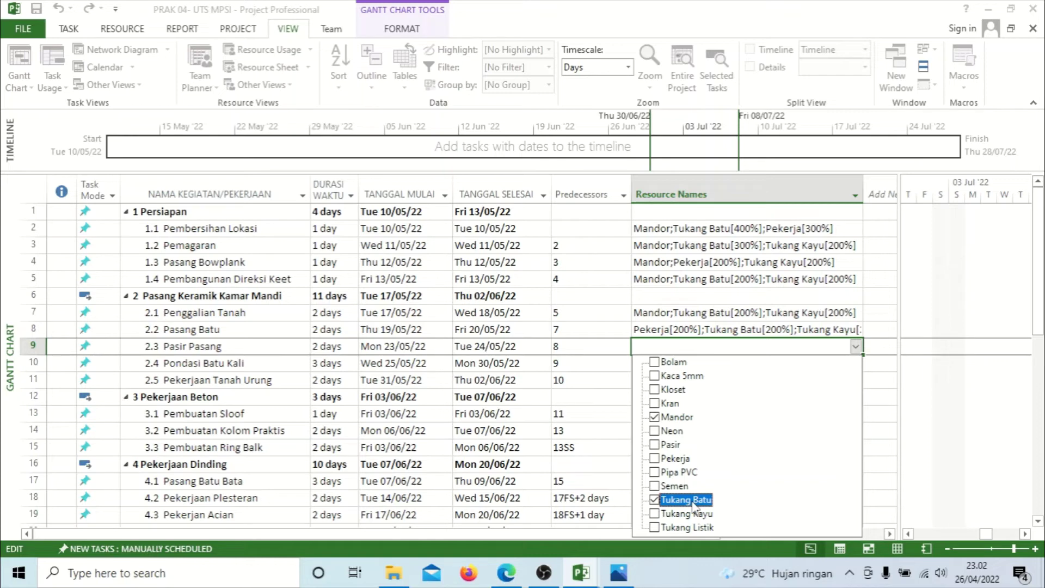
pyautogui.click(693, 504)
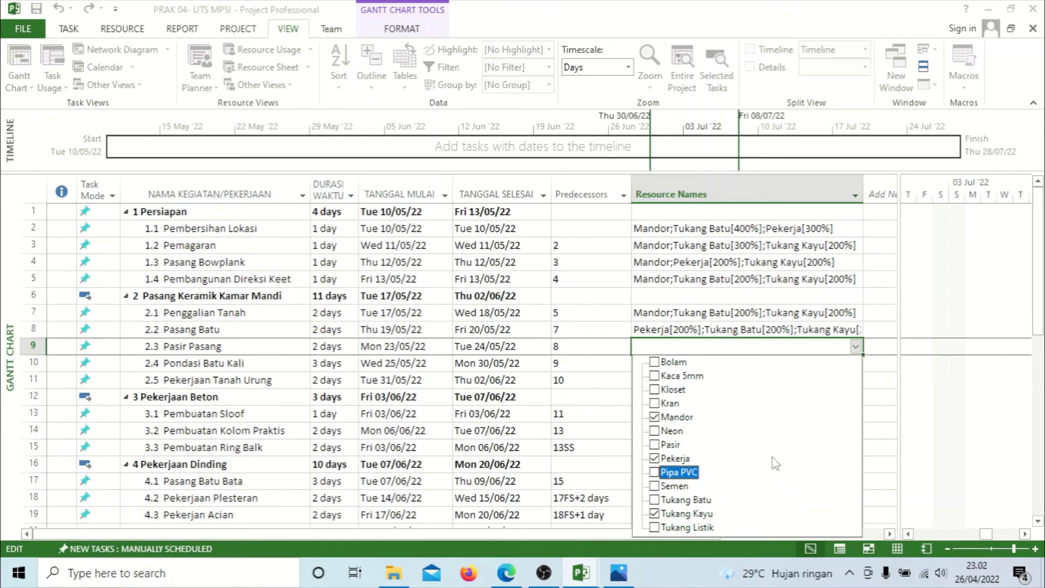
pyautogui.click(782, 444)
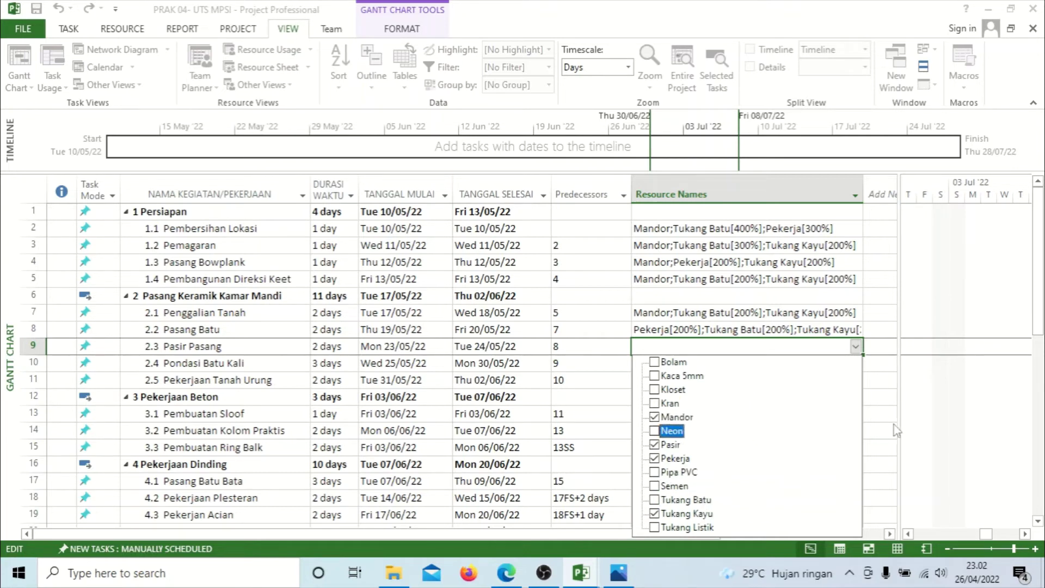
pyautogui.click(894, 426)
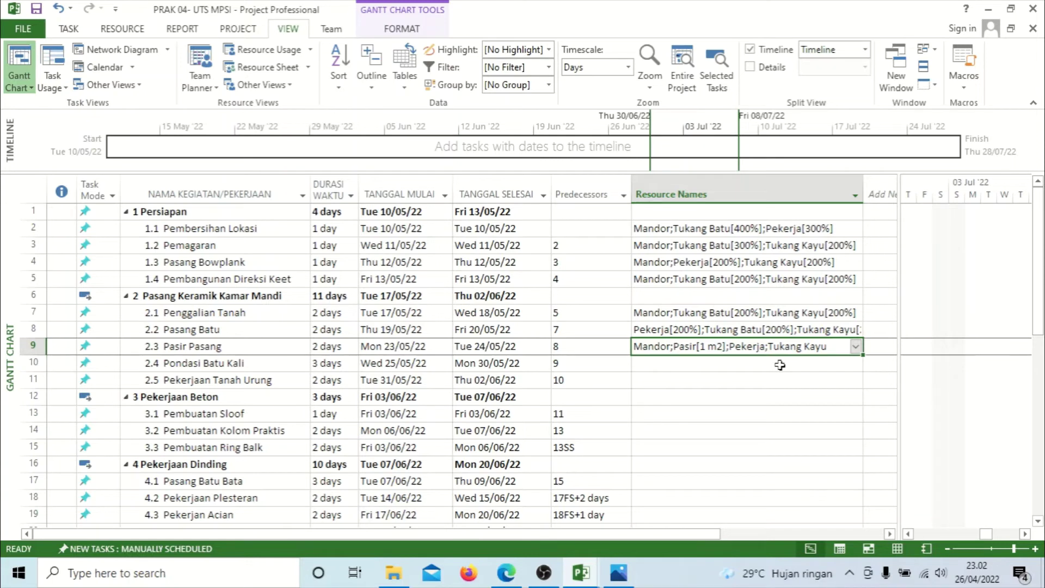
# Set the assignment units of Pekerja to 200% for the Pasir Pasang task
pyautogui.hotkey('alt', 'F10')
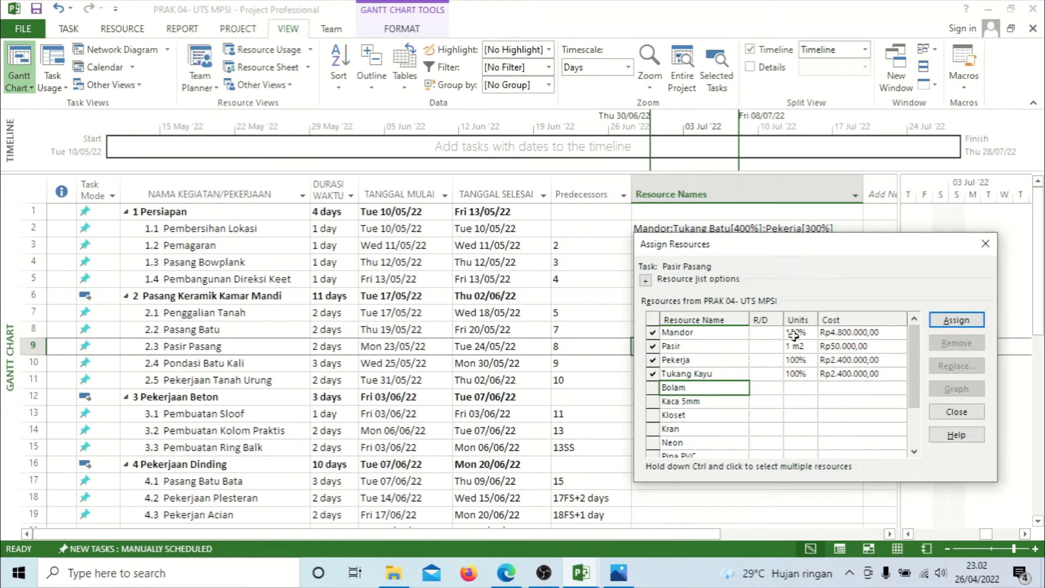
pyautogui.click(802, 358)
pyautogui.write('2')
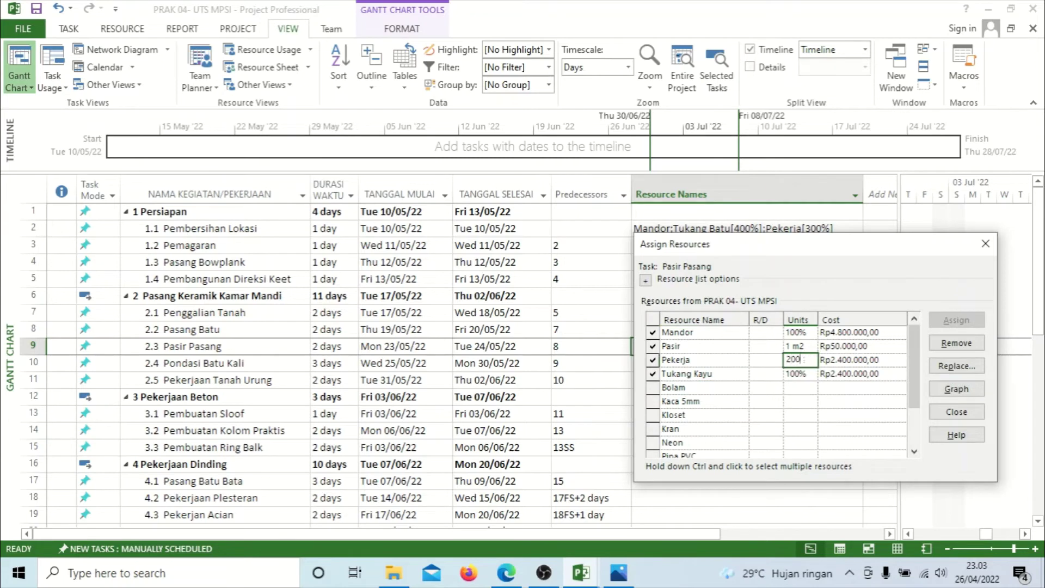
pyautogui.write('00')
pyautogui.click(827, 388)
# Set the assigned quantity of the Pasir material to 3 m2 for the Pasir Pasang task
pyautogui.click(801, 346)
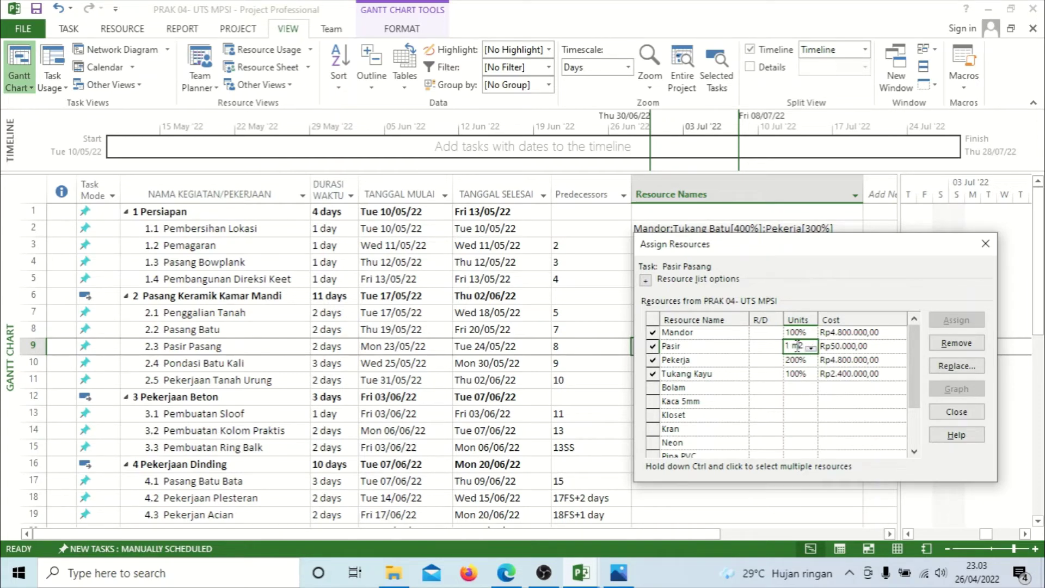
pyautogui.press('BackSpace')
pyautogui.press('BackSpace')
pyautogui.press('BackSpace')
pyautogui.press('Return')
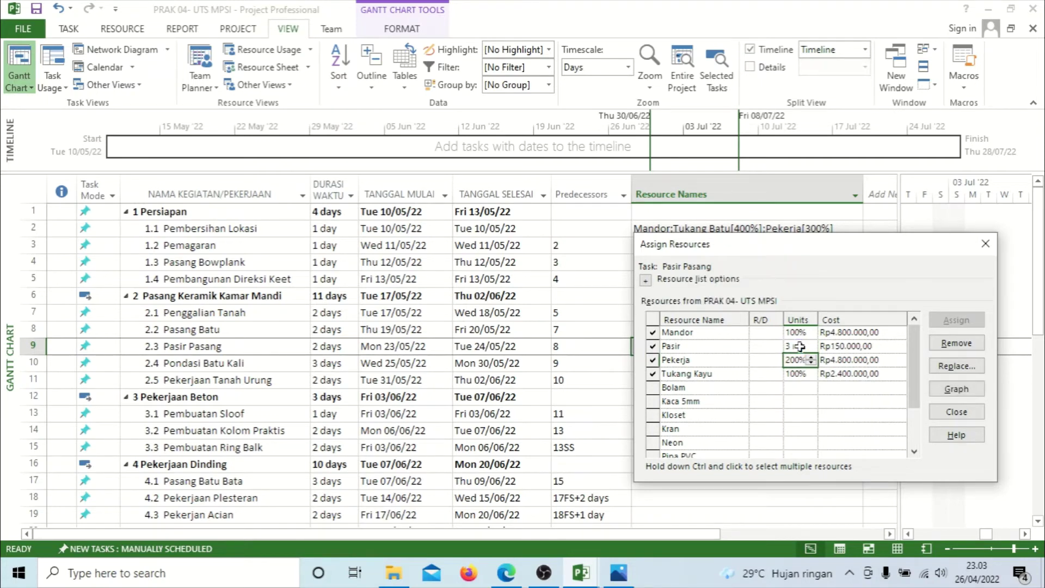
# Set the assignment units of Tukang Kayu to 200% for Pasir Pasang and finish the resource assignment
pyautogui.click(802, 375)
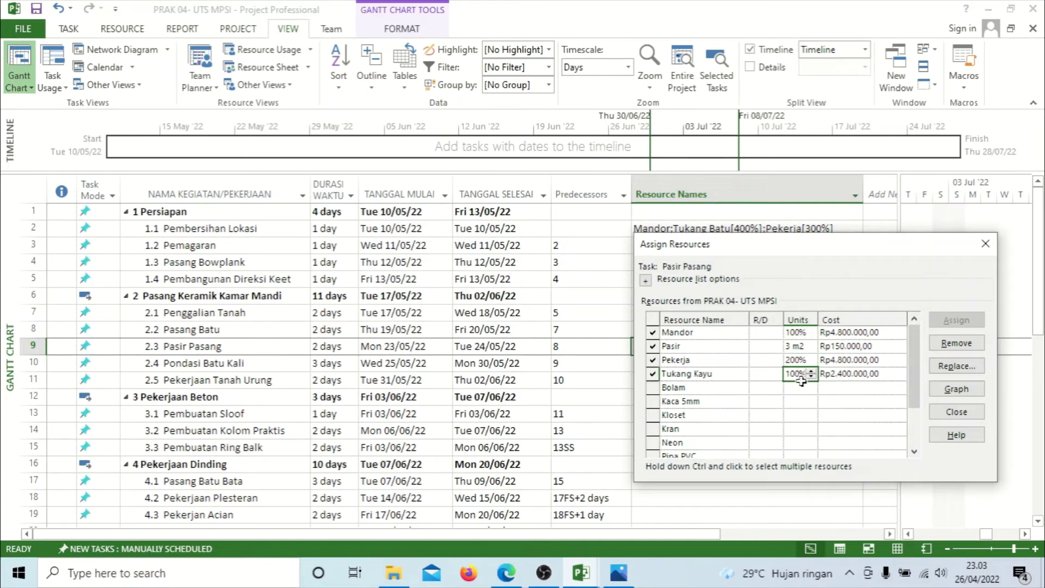
pyautogui.write('2')
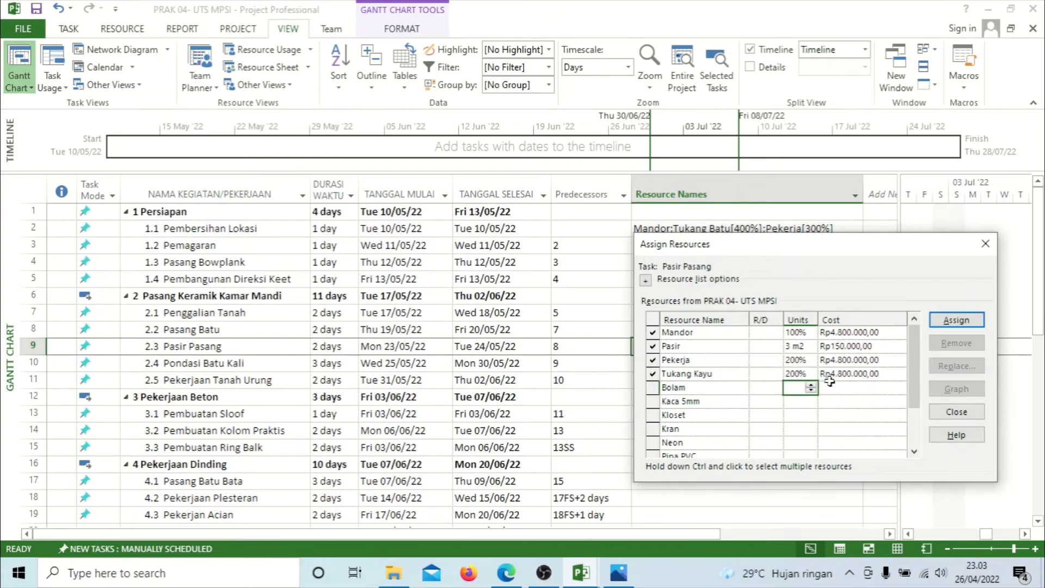
pyautogui.click(797, 344)
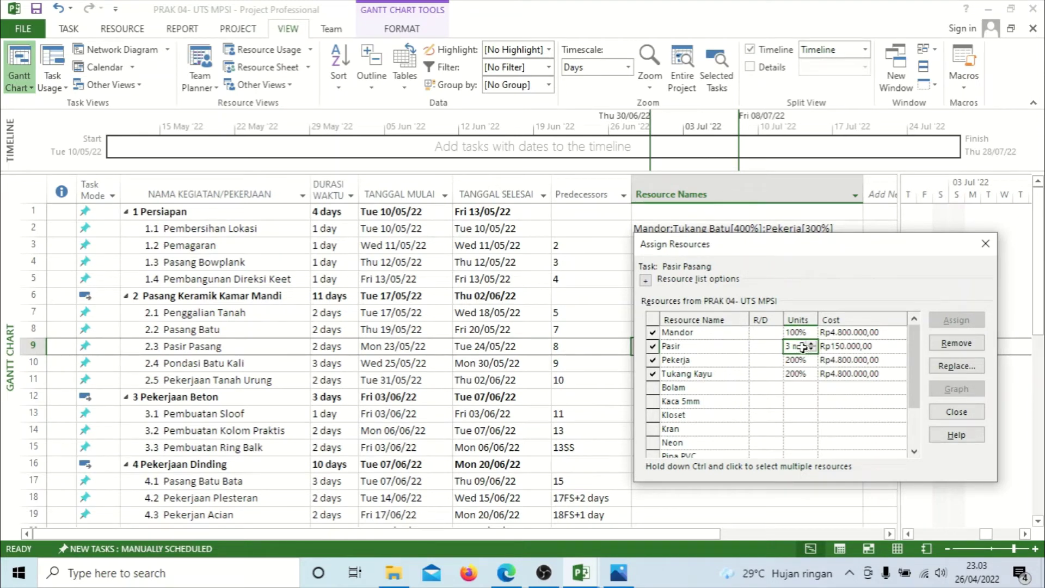
pyautogui.click(955, 411)
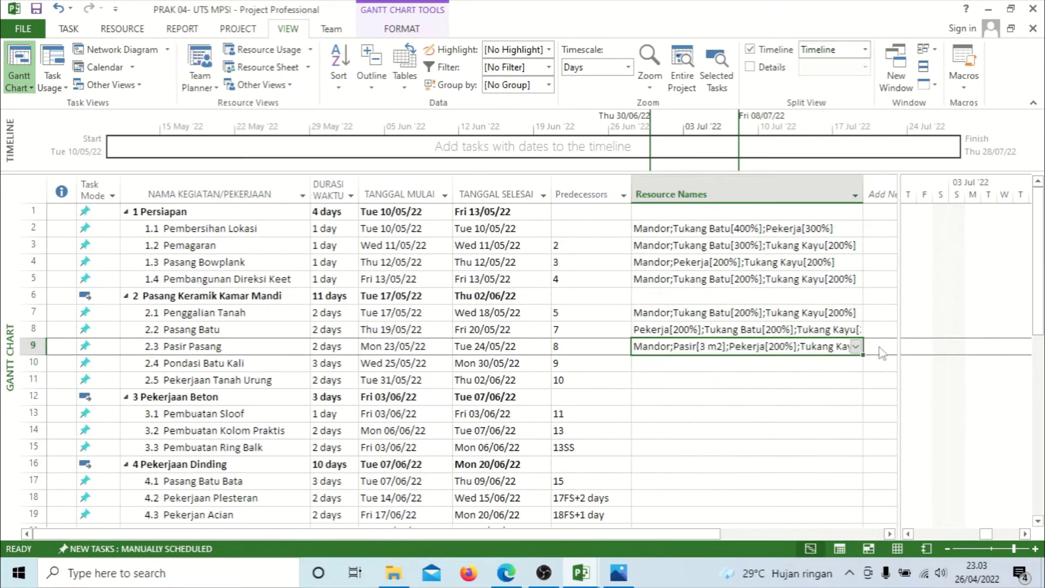
# Change the material label of Pasir to m3 in the Resource Sheet, and return to the Gantt Chart view
pyautogui.click(261, 67)
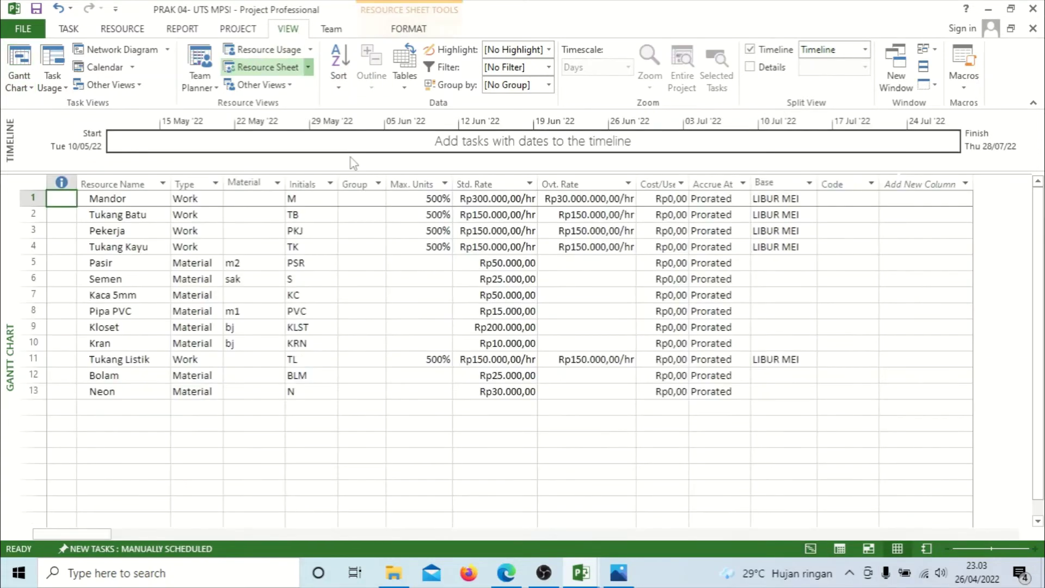
pyautogui.click(244, 288)
pyautogui.click(245, 252)
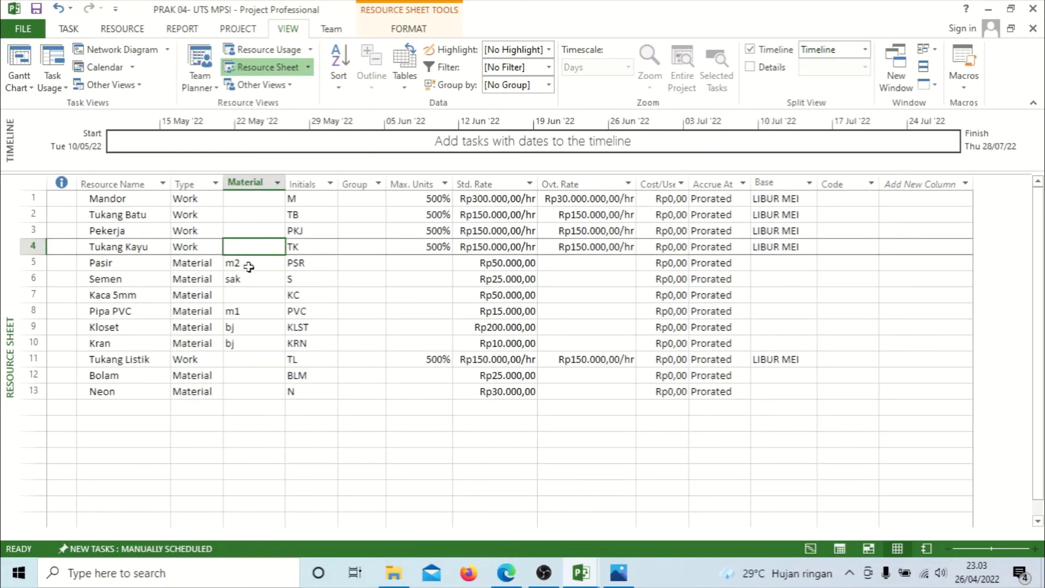
pyautogui.click(245, 266)
pyautogui.click(243, 263)
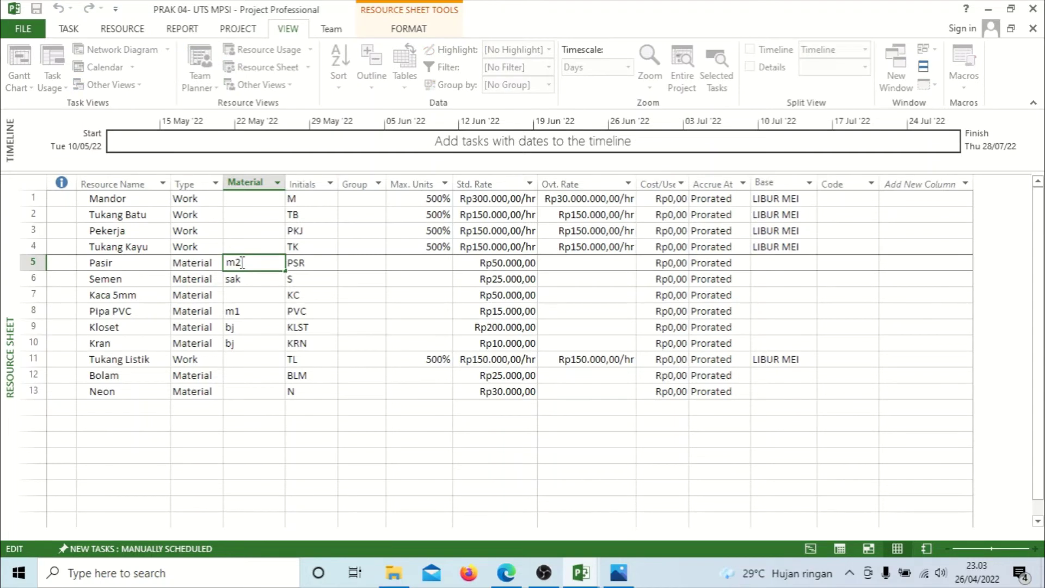
pyautogui.press('BackSpace')
pyautogui.write('3')
pyautogui.click(259, 374)
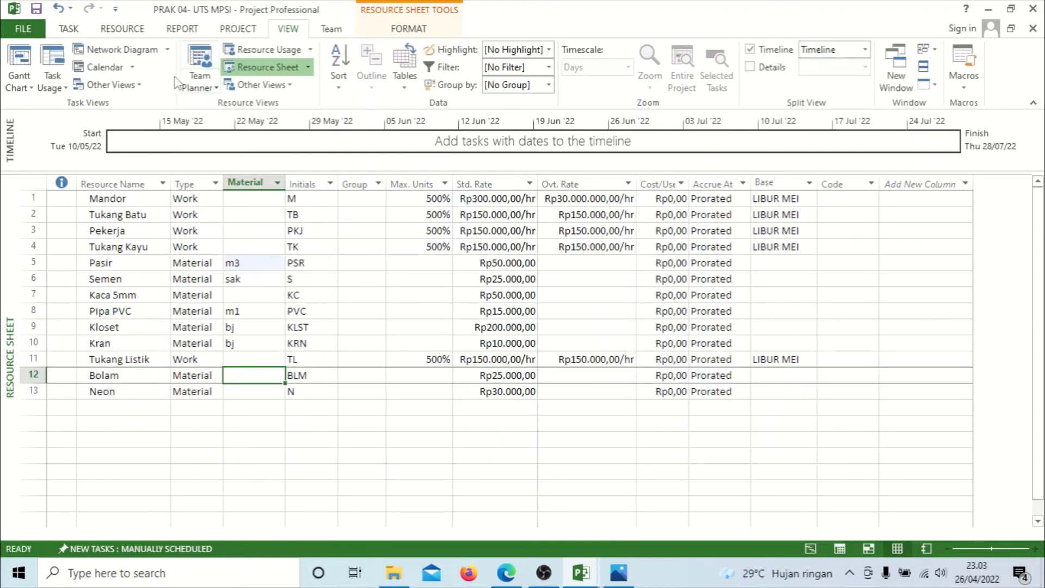
pyautogui.click(20, 57)
# Assign Mandor, Pekerja, Tukang Batu and Tukang Kayu to task 2.4 Pondasi Batu Kali
pyautogui.click(746, 363)
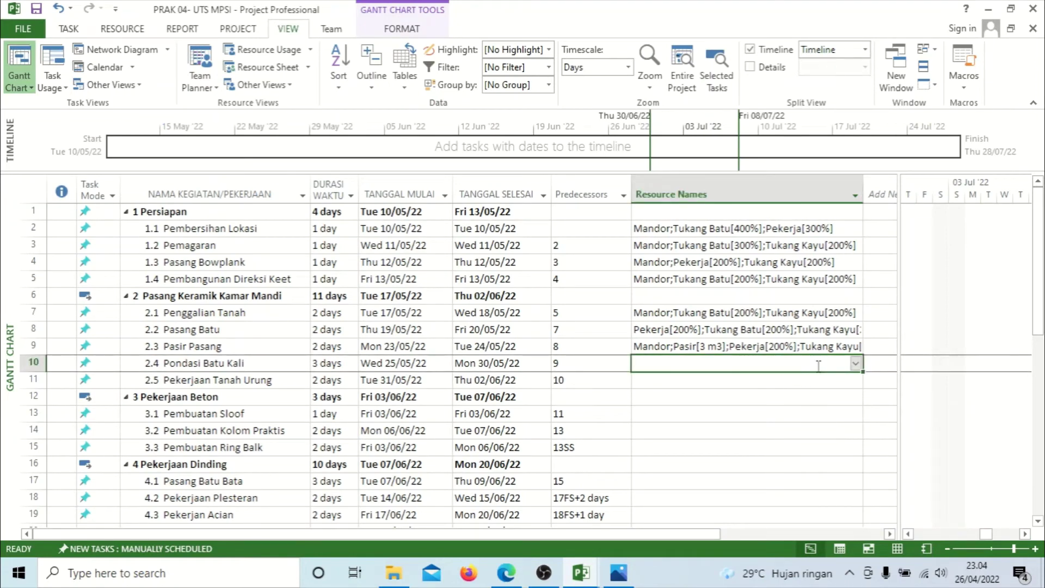
pyautogui.click(855, 365)
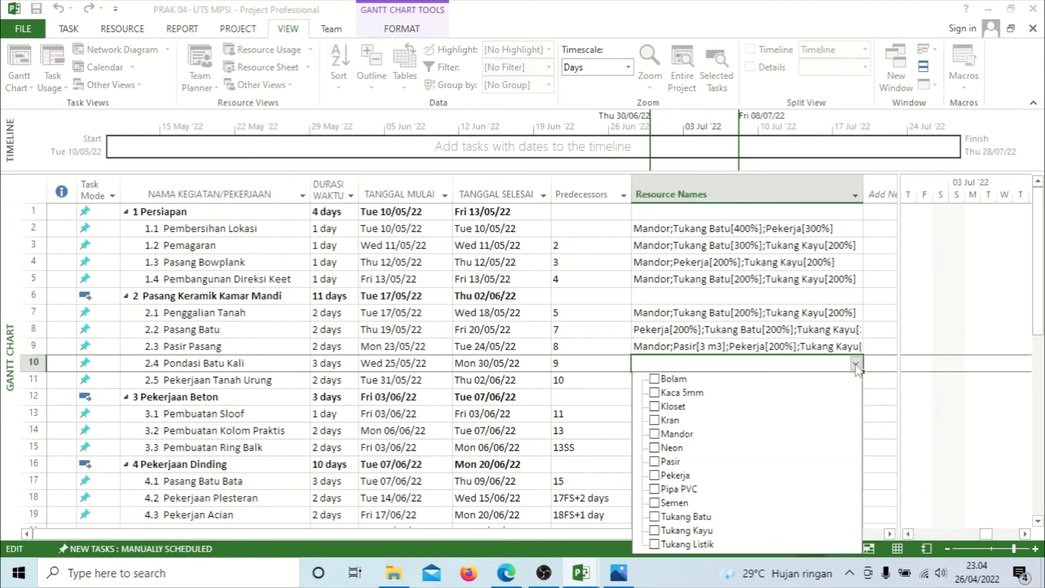
pyautogui.click(691, 437)
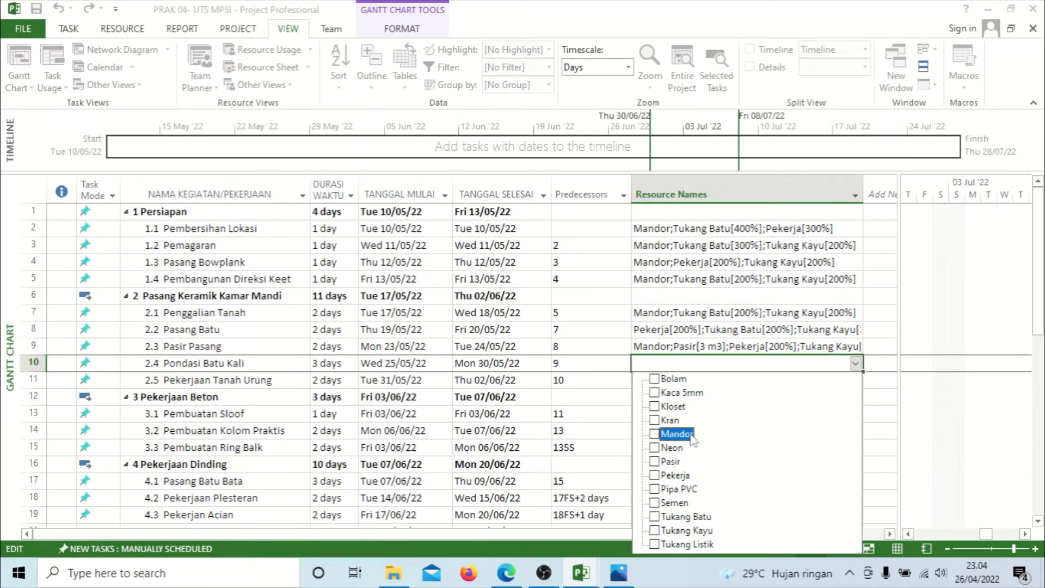
pyautogui.press('space')
pyautogui.click(697, 476)
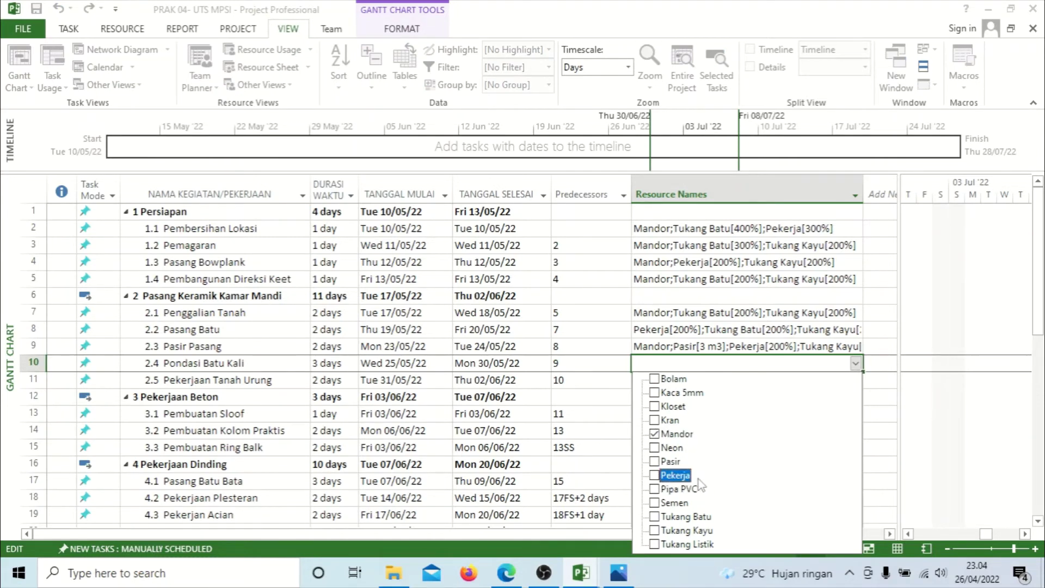
pyautogui.press('space')
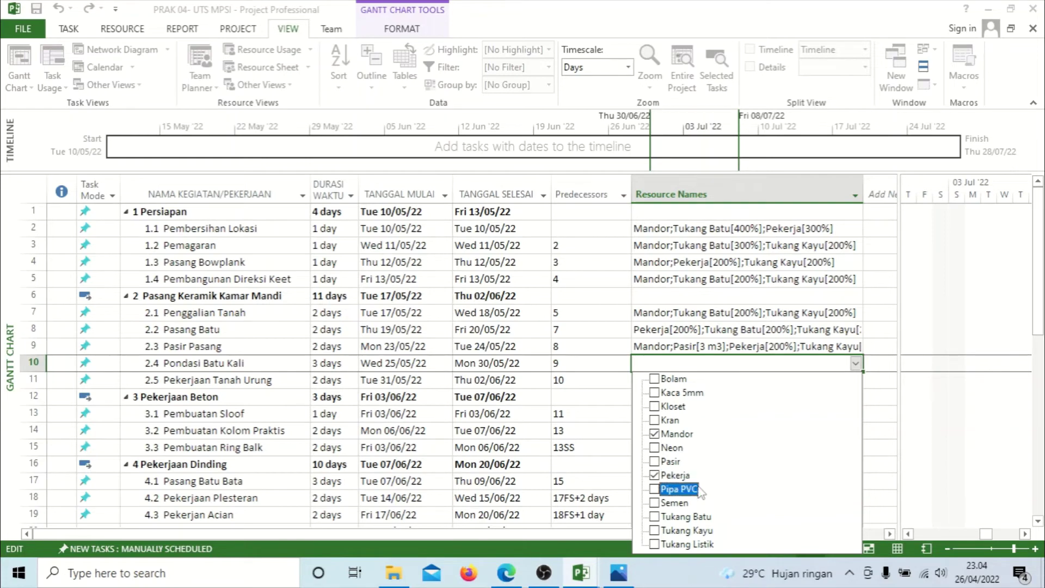
pyautogui.click(691, 531)
pyautogui.press('space')
pyautogui.click(687, 450)
pyautogui.click(692, 435)
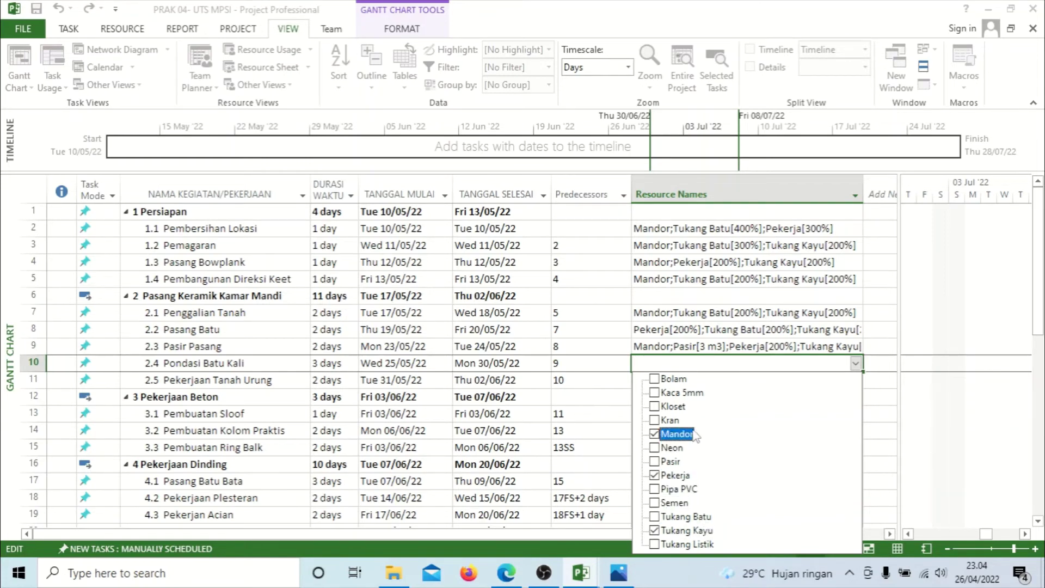
pyautogui.click(681, 517)
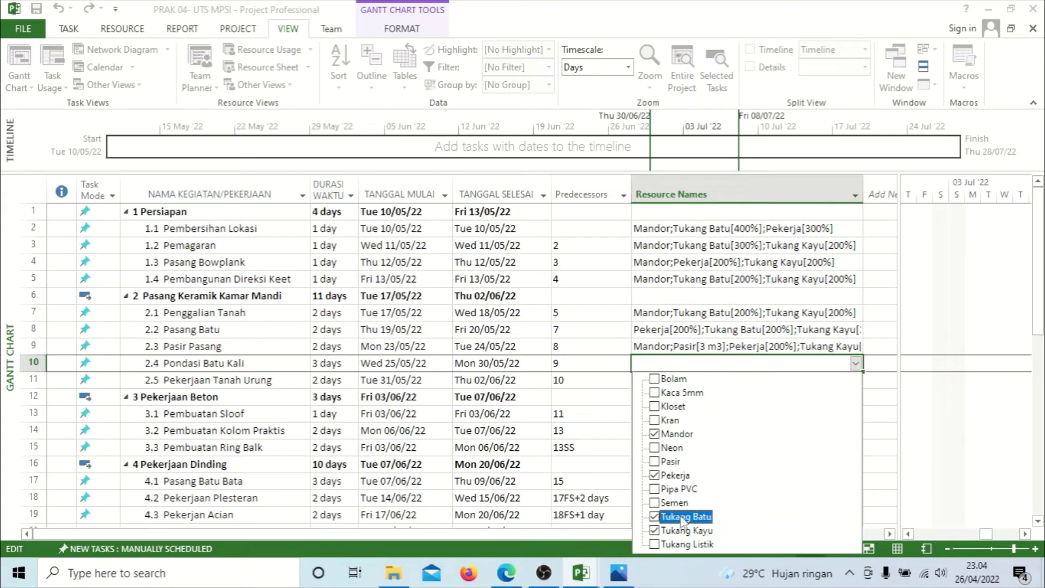
pyautogui.click(925, 466)
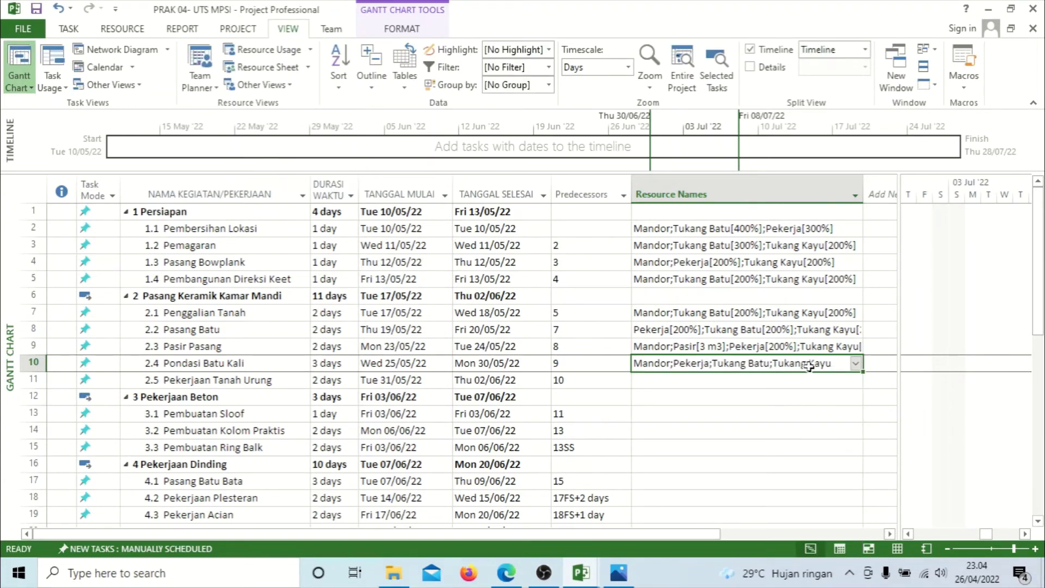
# Set the assignment units of Tukang Batu and Tukang Kayu to 200% each for the Pondasi Batu Kali task
pyautogui.press('alt')
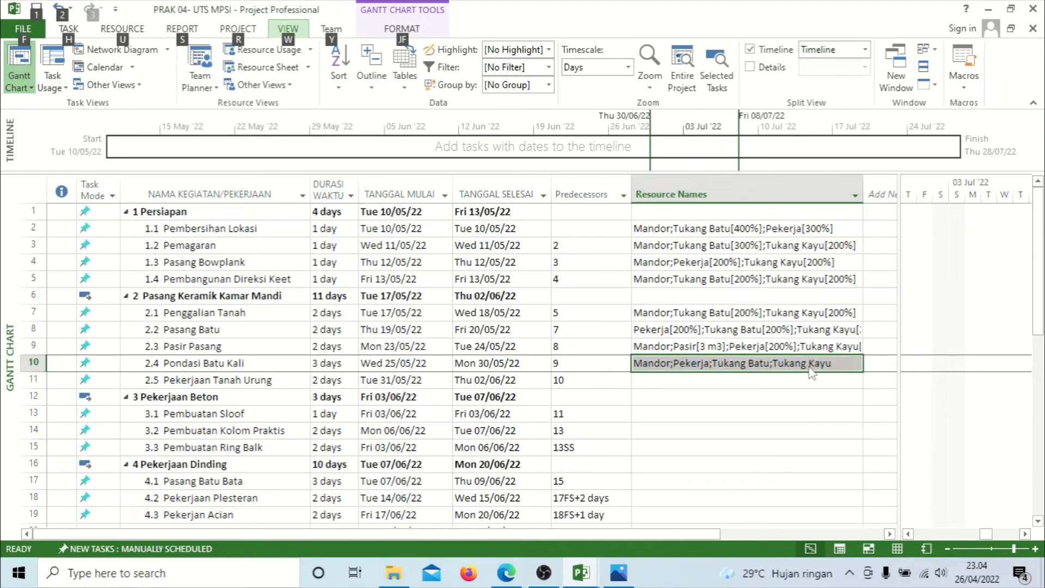
pyautogui.click(809, 367)
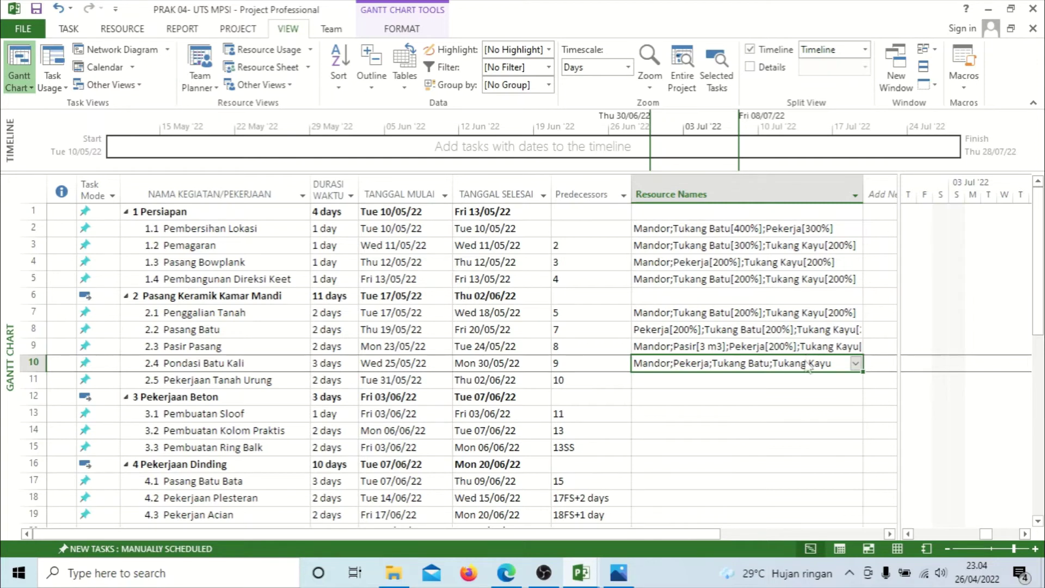
pyautogui.hotkey('alt', 'F10')
pyautogui.click(709, 335)
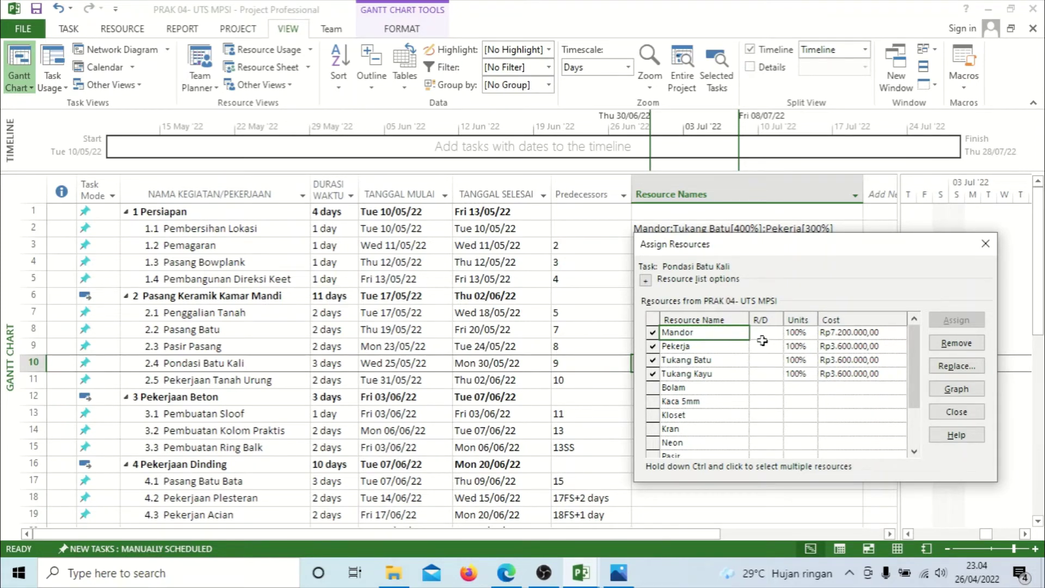
pyautogui.click(794, 346)
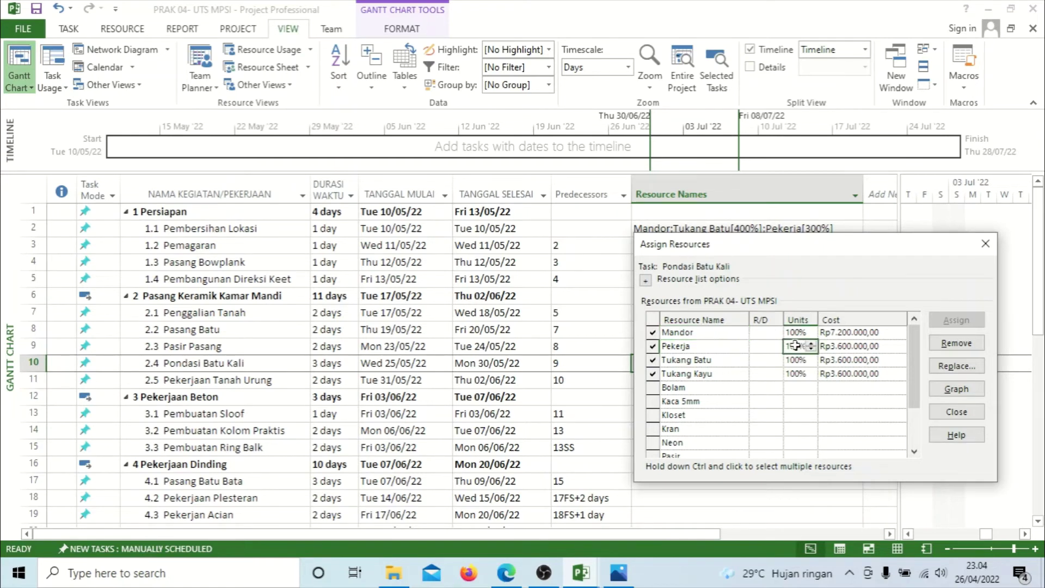
pyautogui.click(798, 361)
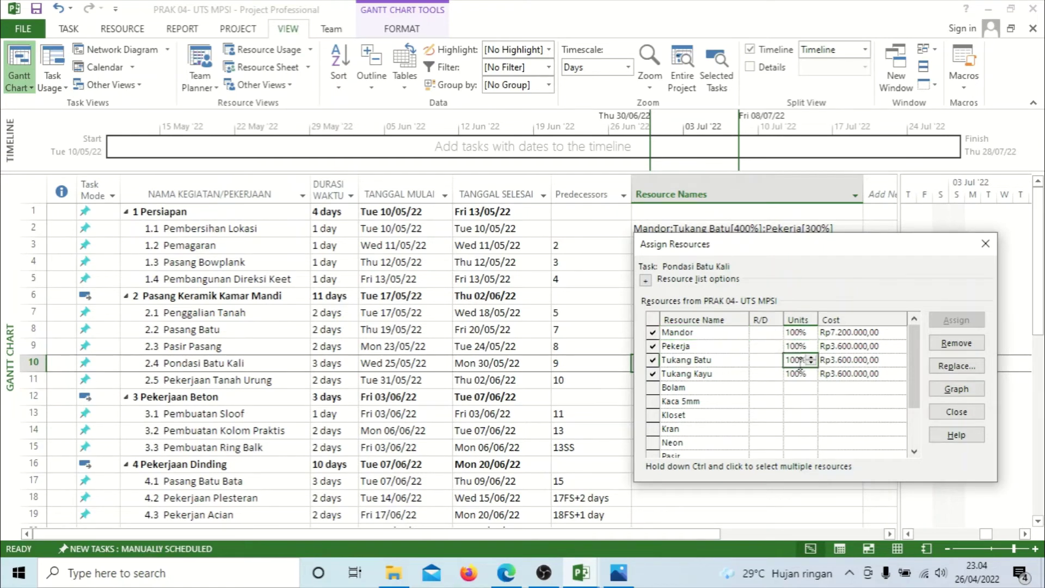
pyautogui.write('200')
pyautogui.press('Return')
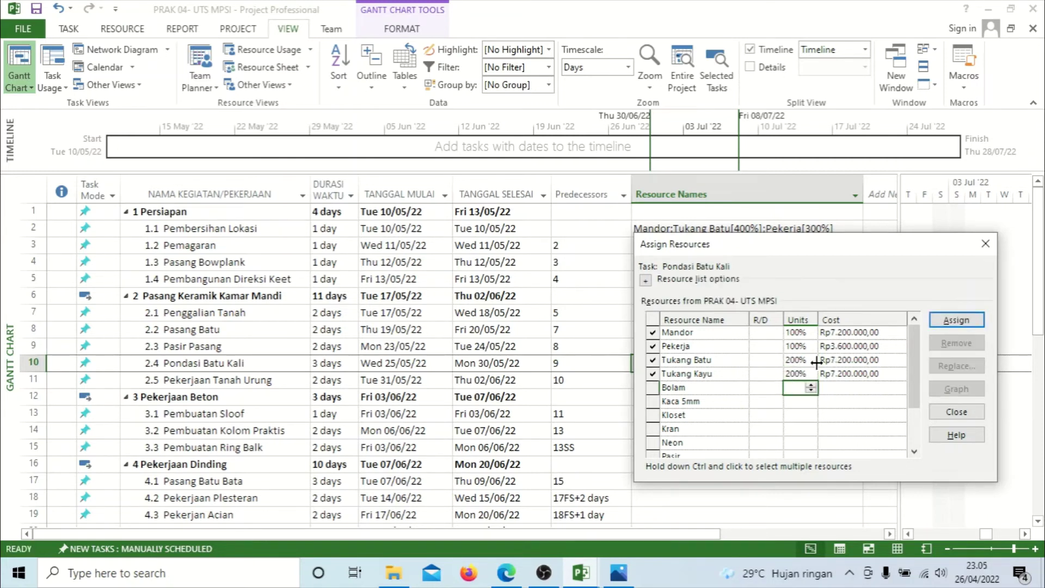
pyautogui.click(968, 409)
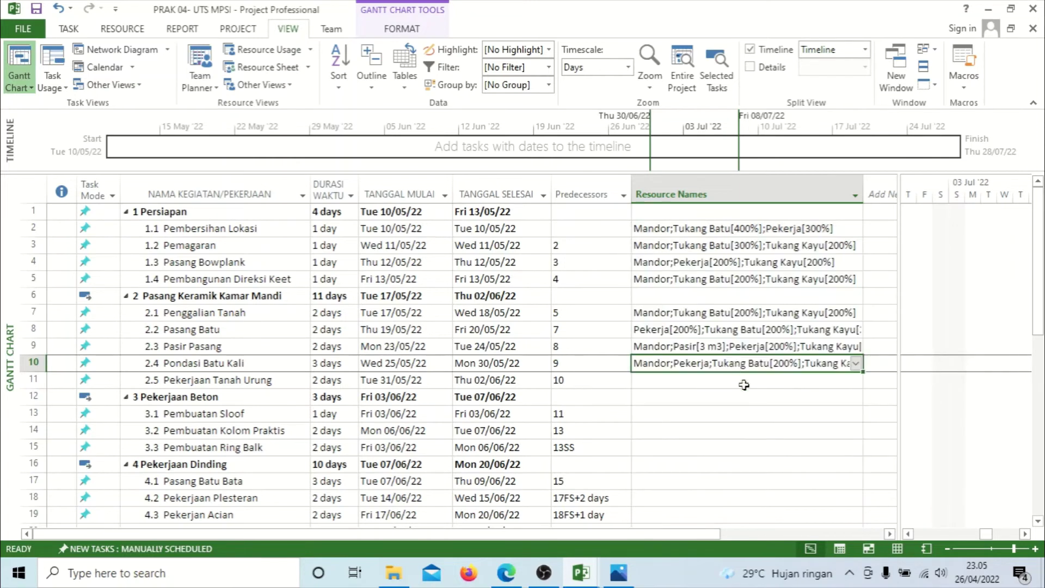
# Assign Mandor, Pekerja and Tukang Kayu to task 2.5 Pekerjaan Tanah Urung
pyautogui.click(744, 384)
pyautogui.click(856, 384)
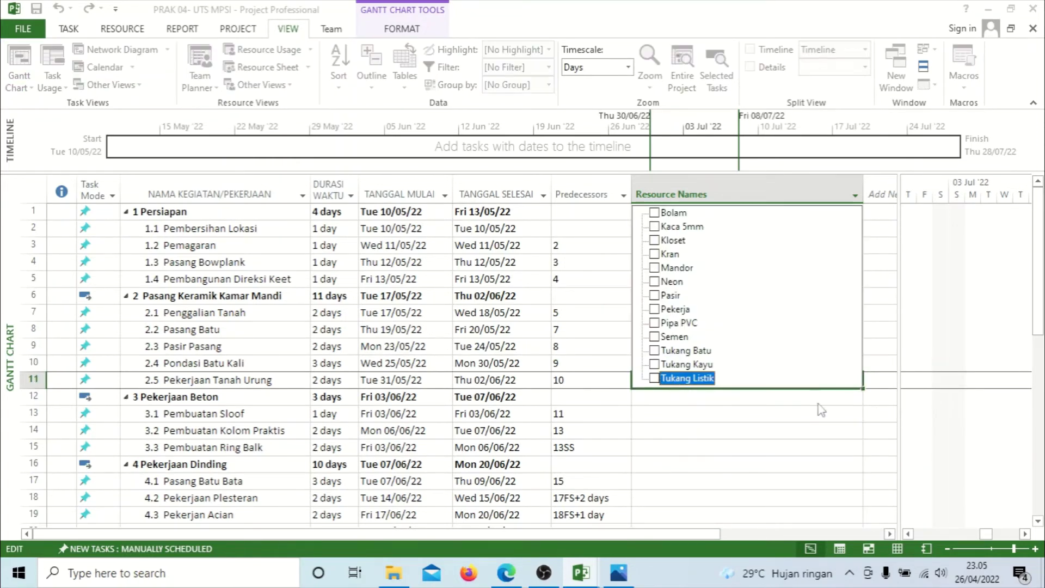
pyautogui.click(655, 364)
pyautogui.click(654, 308)
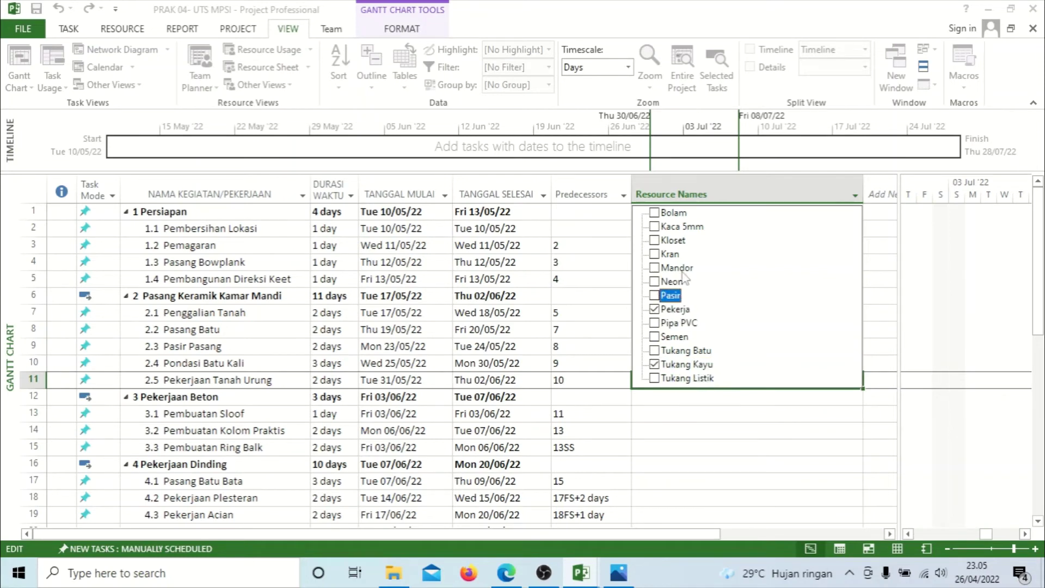
pyautogui.click(655, 267)
pyautogui.click(798, 463)
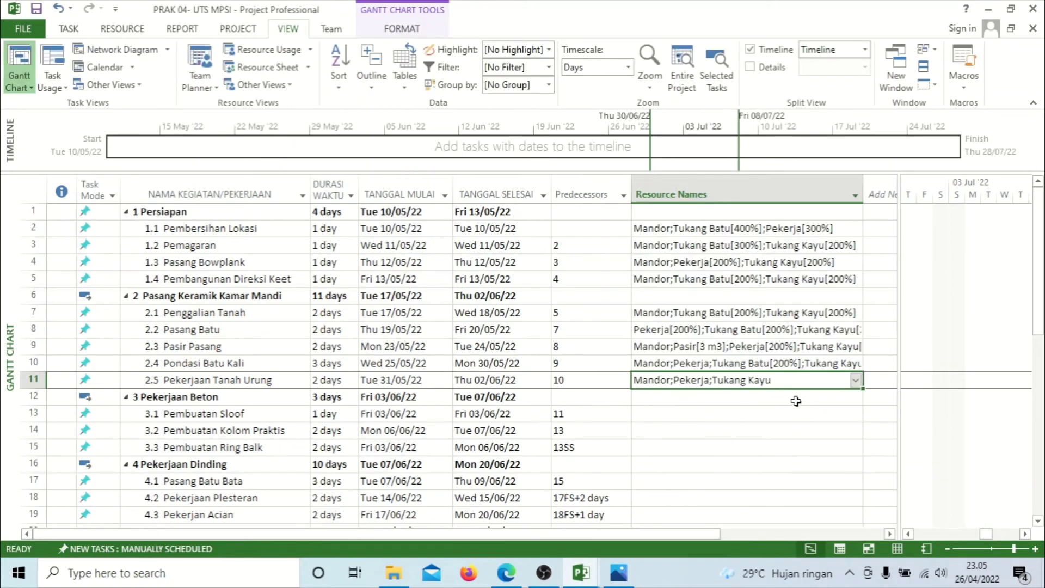
# Open the resource assignments of task 2.5 Pekerjaan Tanah Urung for editing
pyautogui.hotkey('alt', 'space')
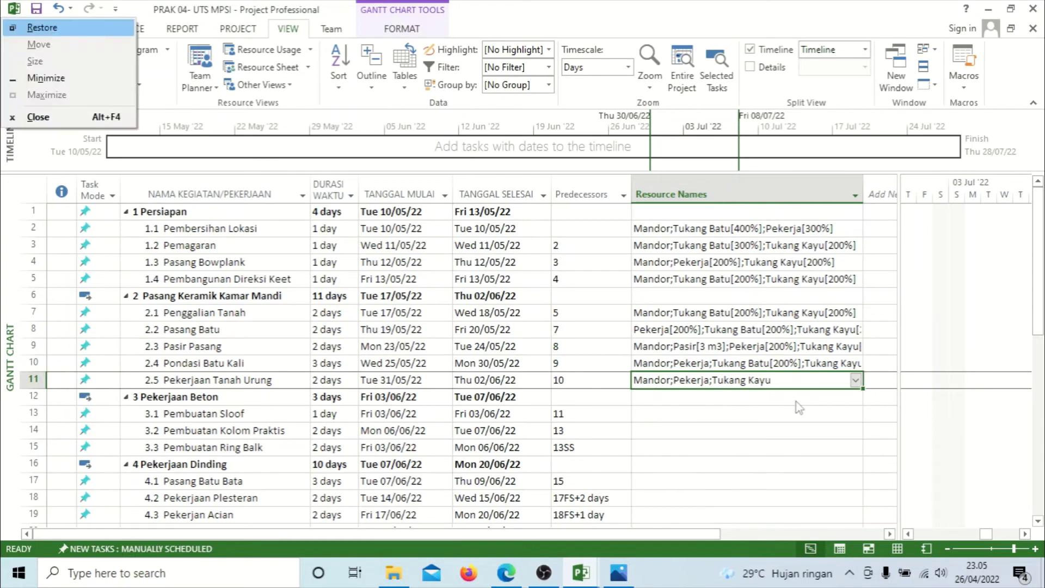
pyautogui.hotkey('alt', 'F10')
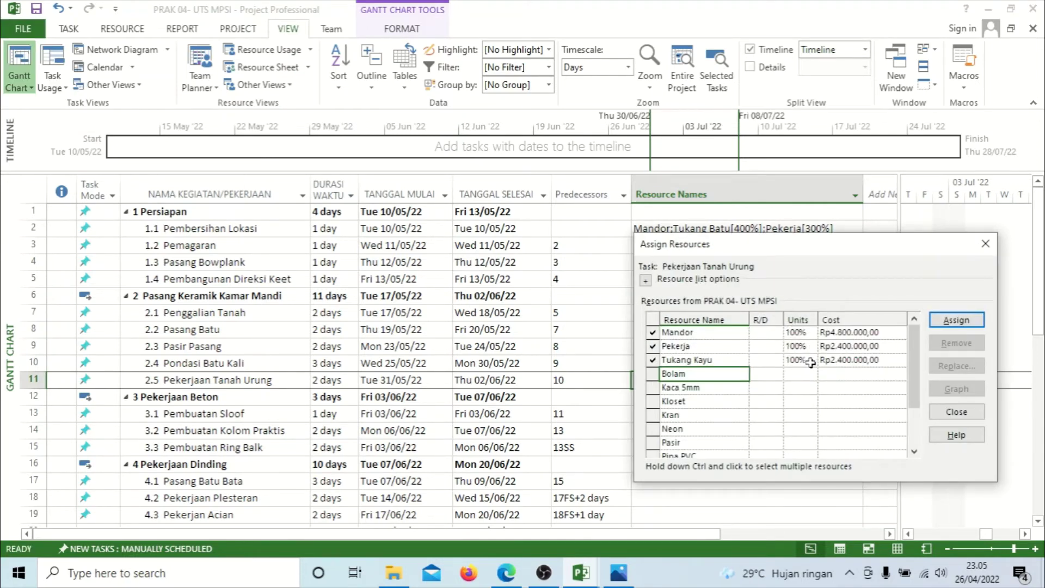
pyautogui.click(790, 349)
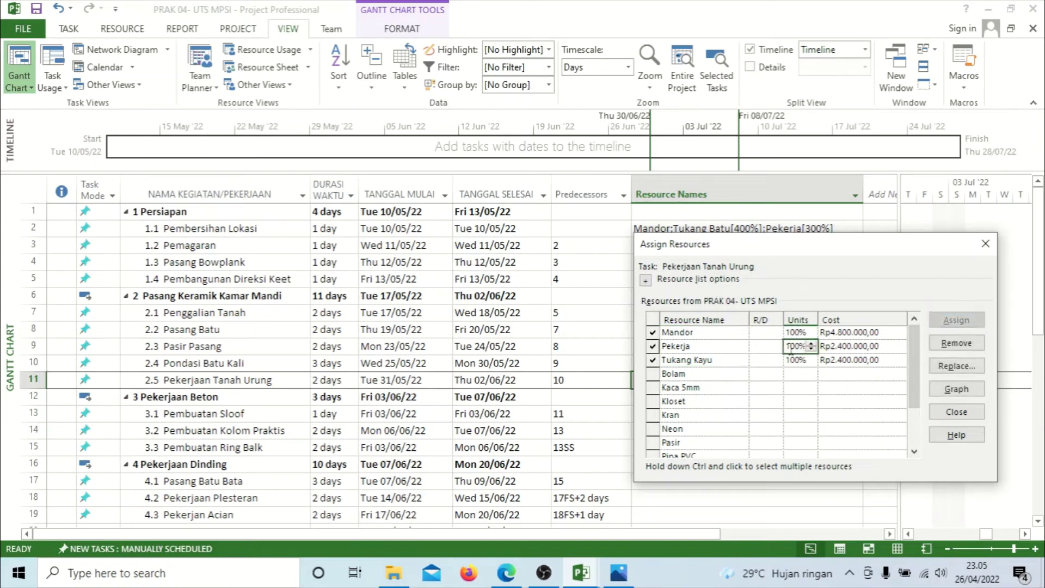
pyautogui.click(788, 359)
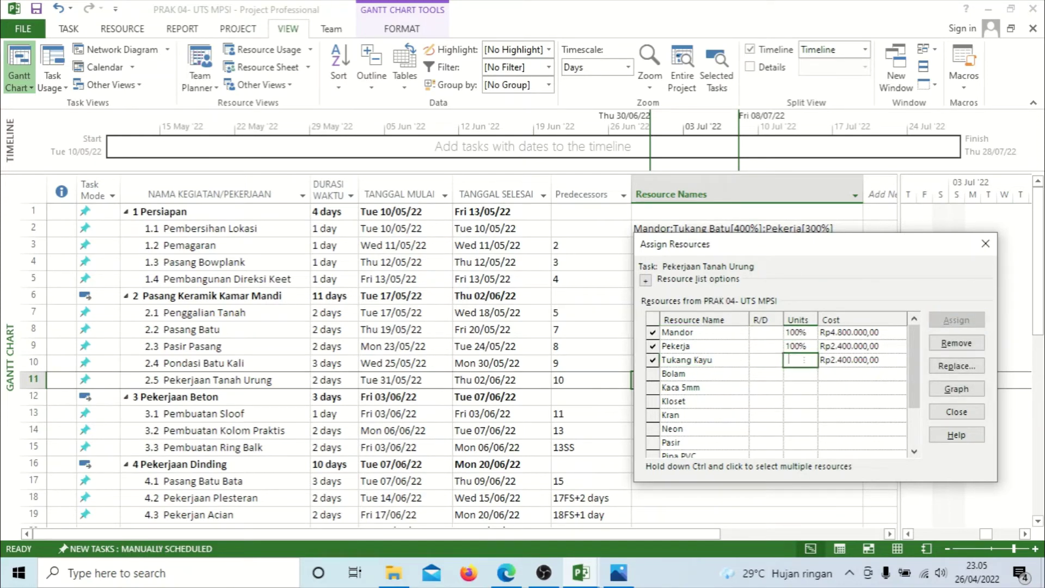
pyautogui.click(801, 348)
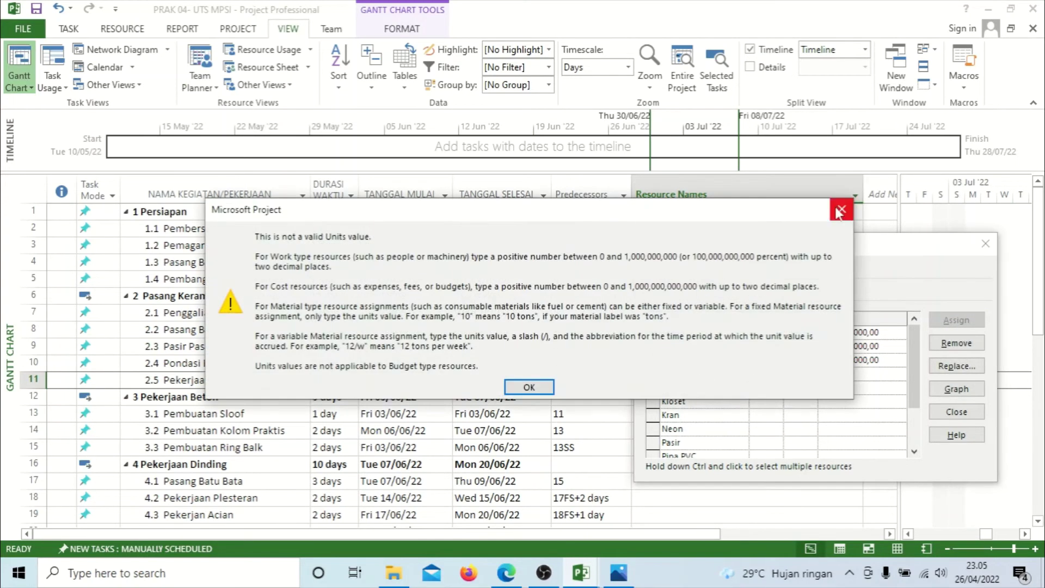
pyautogui.click(840, 211)
pyautogui.click(796, 353)
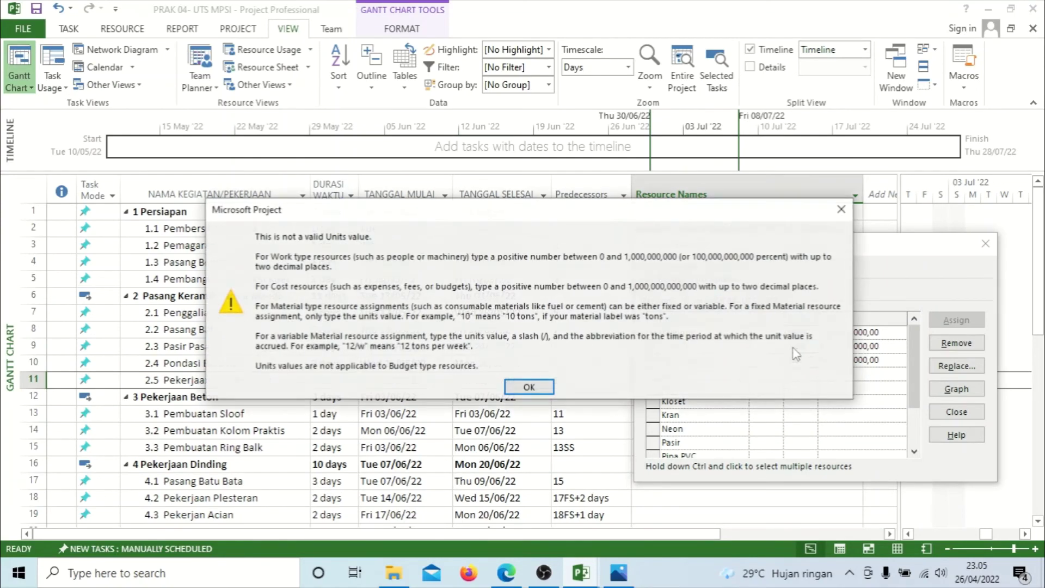
pyautogui.click(840, 210)
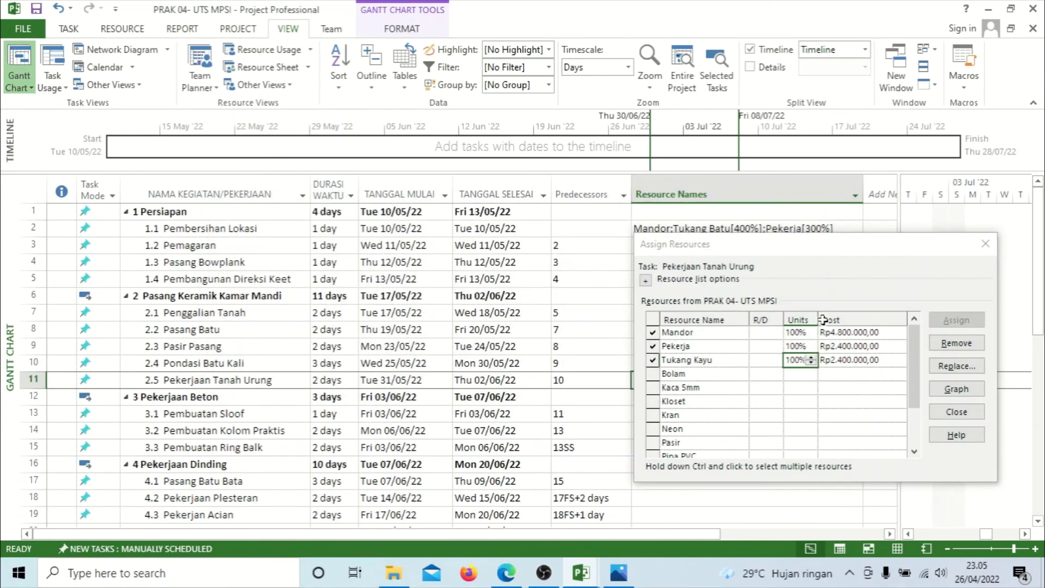
pyautogui.click(802, 381)
pyautogui.click(540, 384)
pyautogui.click(807, 350)
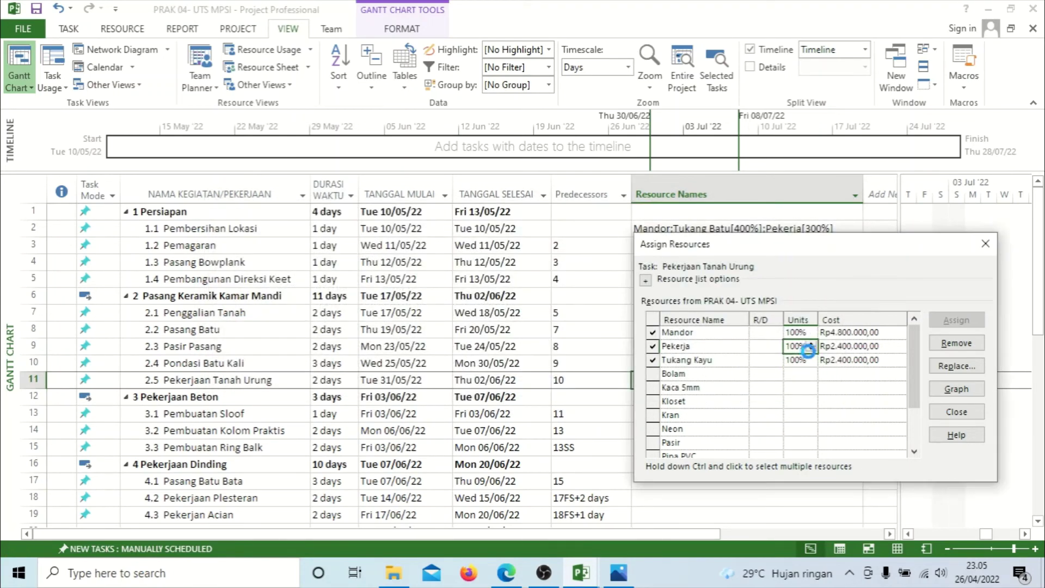
# Set the assignment units of Tukang Kayu and Pekerja to 200% each for the Pekerjaan Tanah Urung task
pyautogui.click(809, 360)
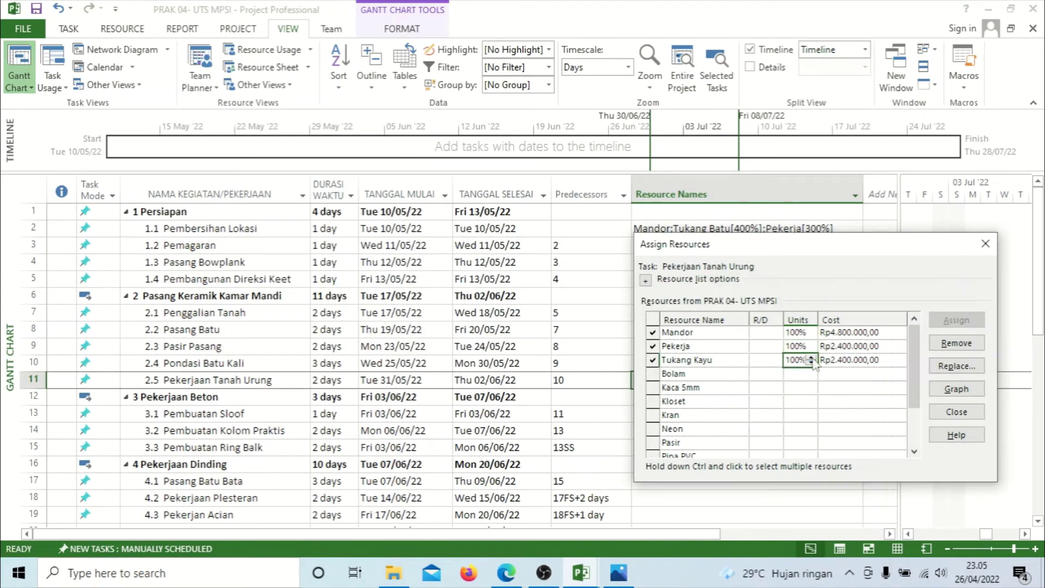
pyautogui.click(810, 357)
pyautogui.click(811, 358)
pyautogui.click(811, 357)
pyautogui.click(803, 346)
pyautogui.click(810, 343)
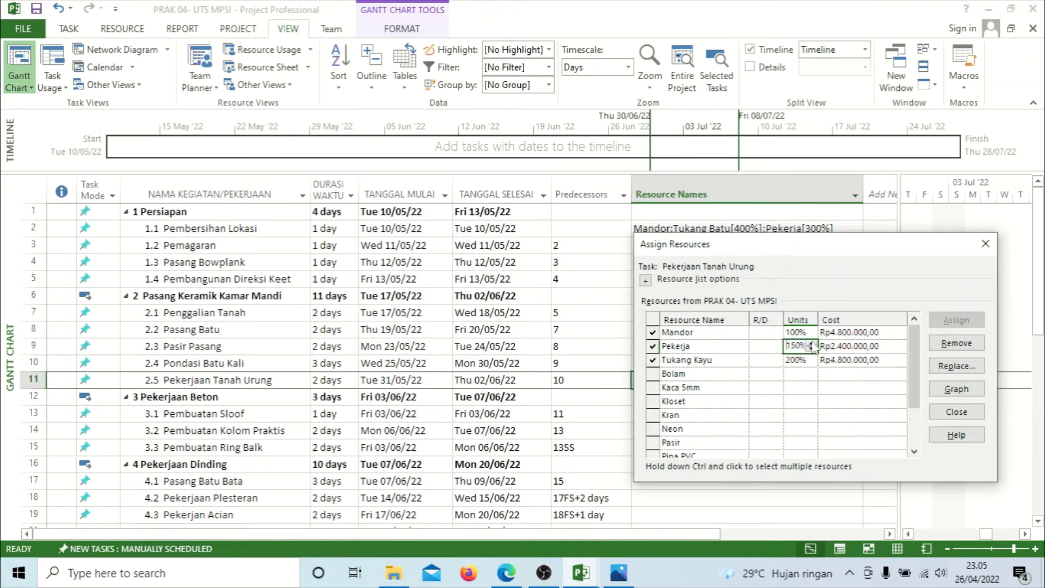
pyautogui.click(811, 343)
pyautogui.click(899, 404)
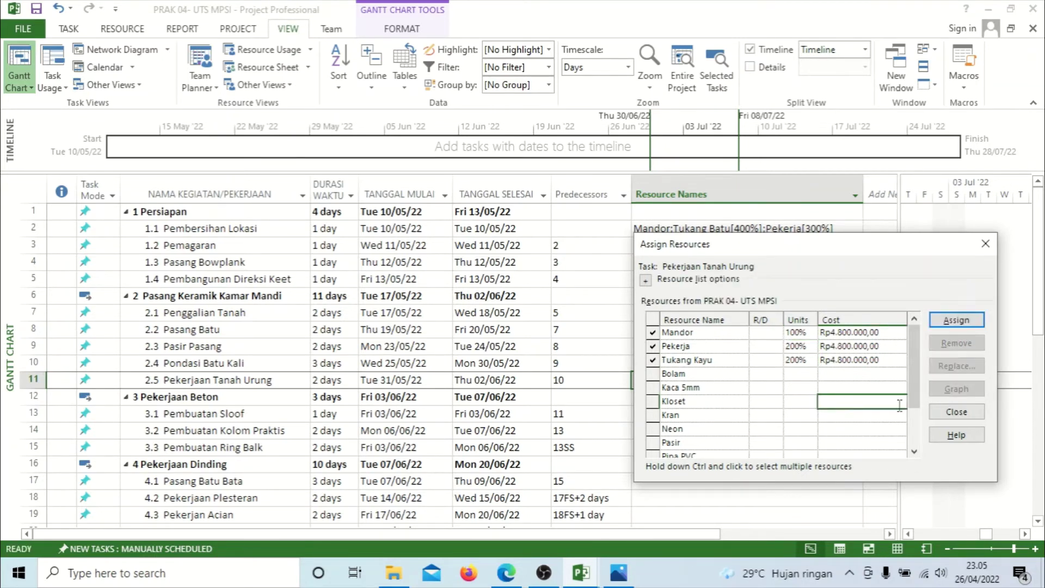
pyautogui.click(956, 411)
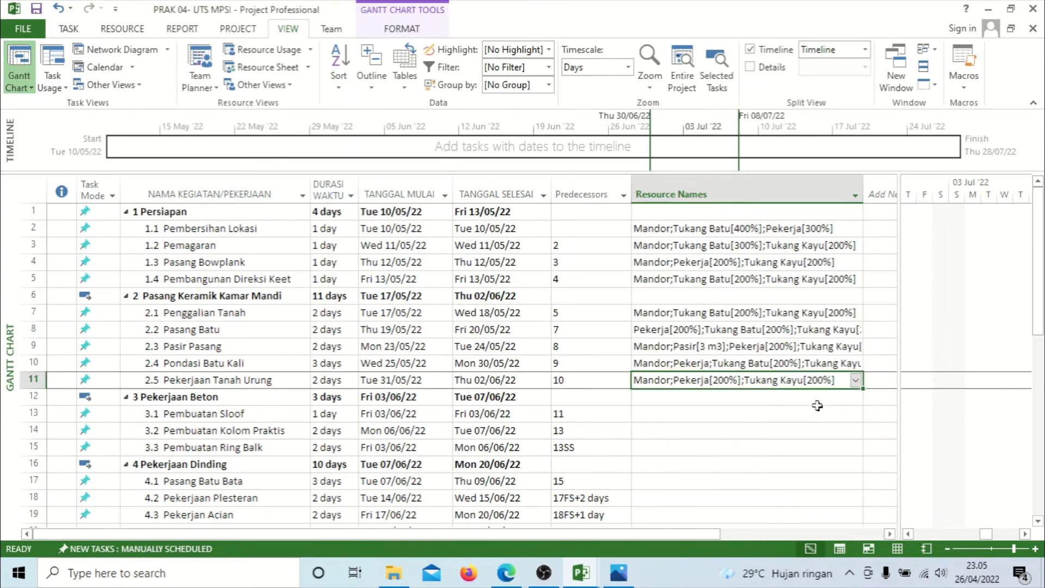
pyautogui.click(729, 418)
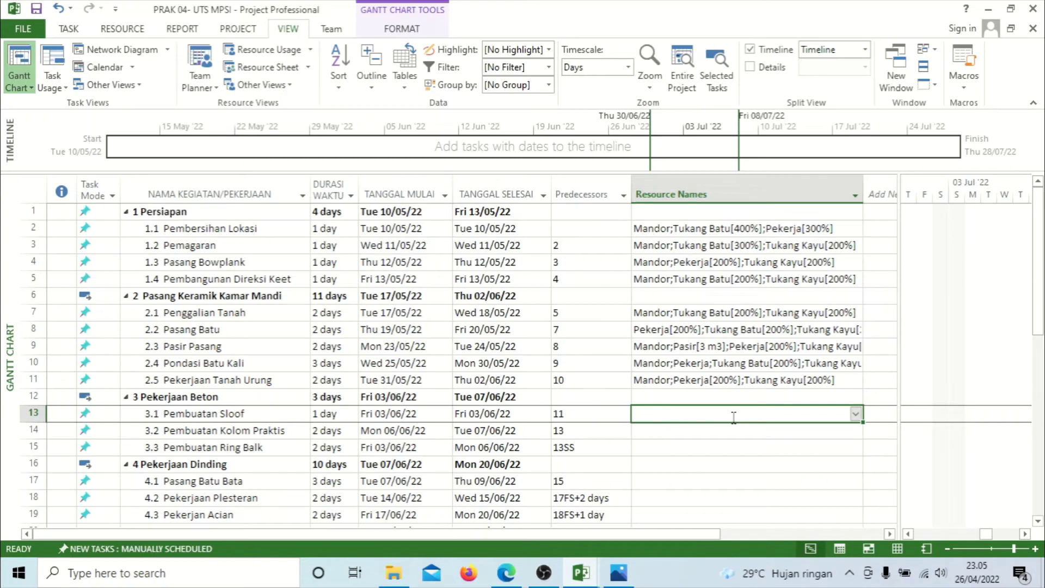
pyautogui.click(856, 414)
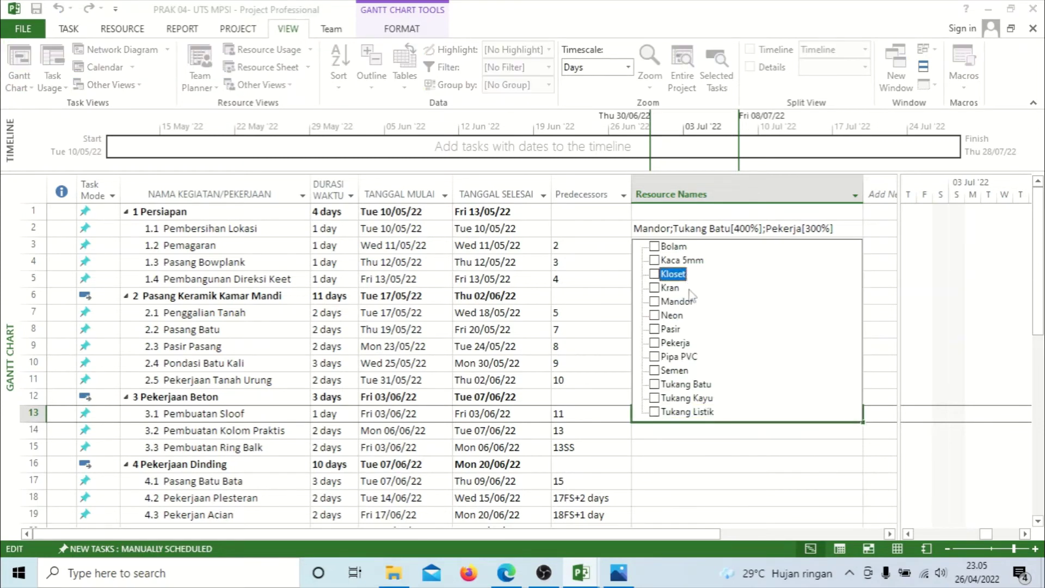
pyautogui.click(694, 304)
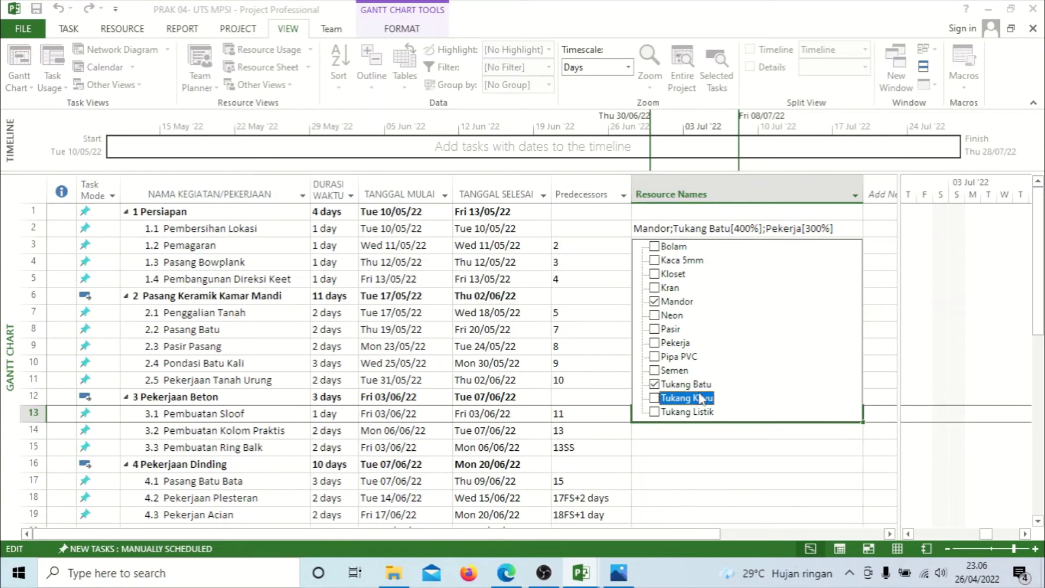
pyautogui.click(691, 370)
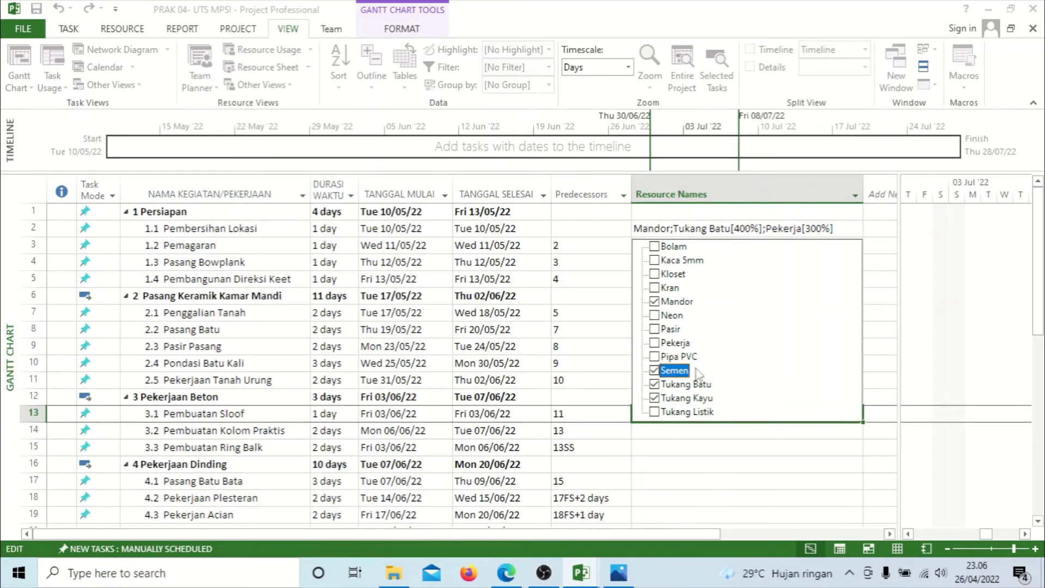
pyautogui.click(739, 460)
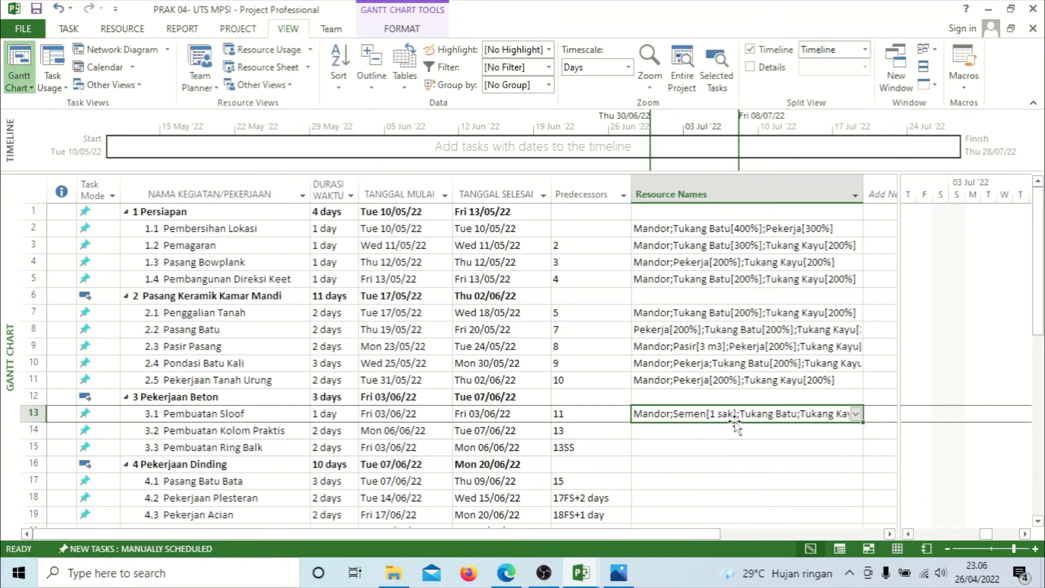
pyautogui.press('BackSpace')
pyautogui.hotkey('alt', 'space')
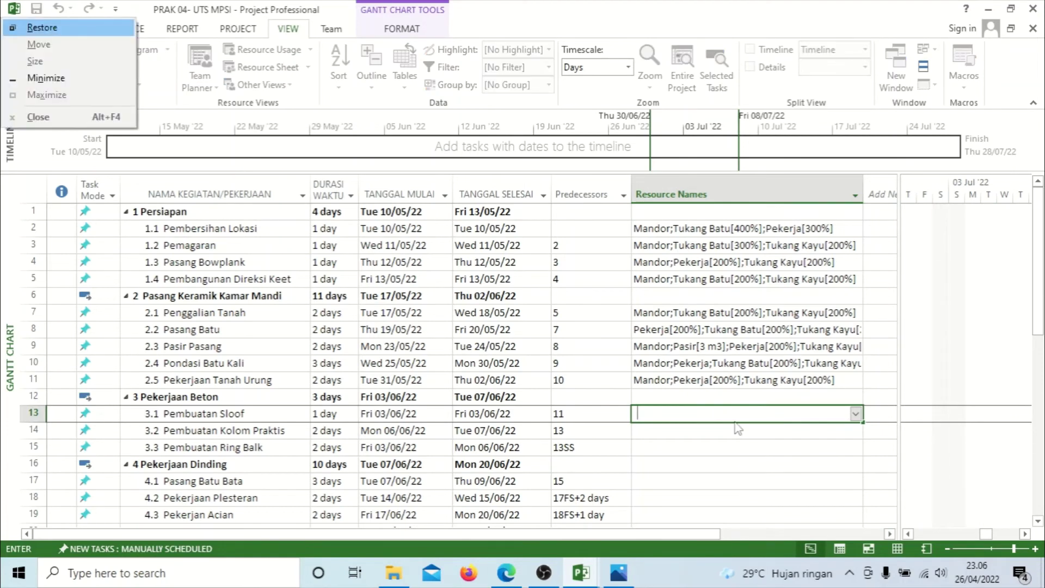
pyautogui.click(730, 455)
# Assign Mandor, Semen, Tukang Batu and Tukang Kayu to task 3.1 Pembuatan Sloof
pyautogui.click(699, 419)
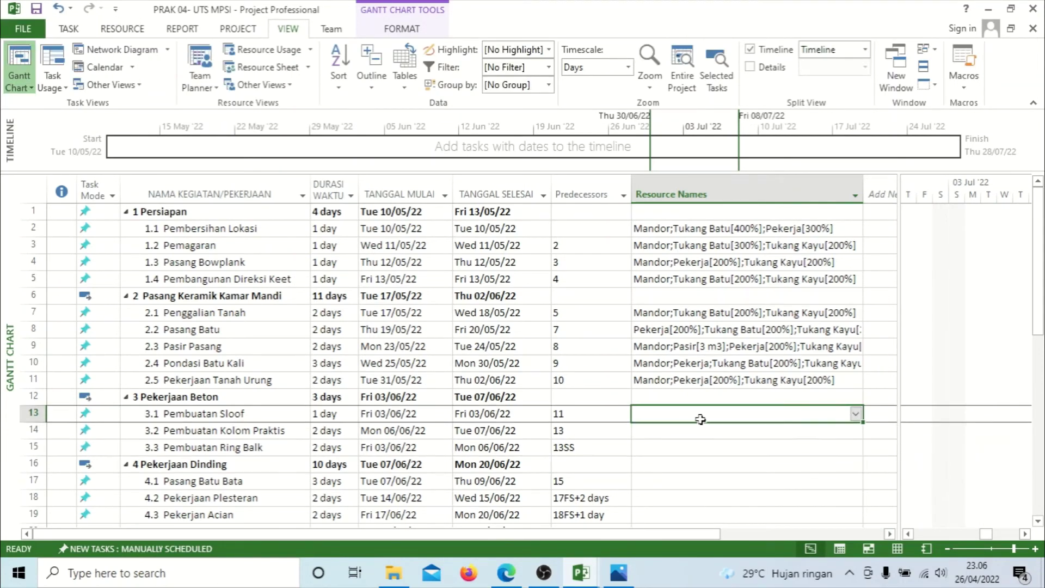
pyautogui.click(855, 413)
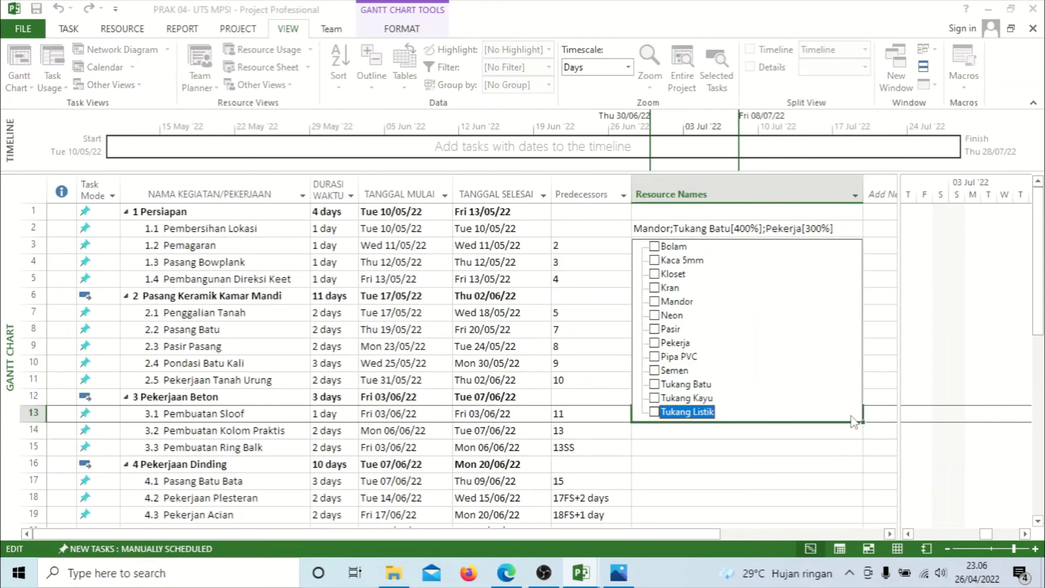
pyautogui.click(788, 391)
pyautogui.click(789, 396)
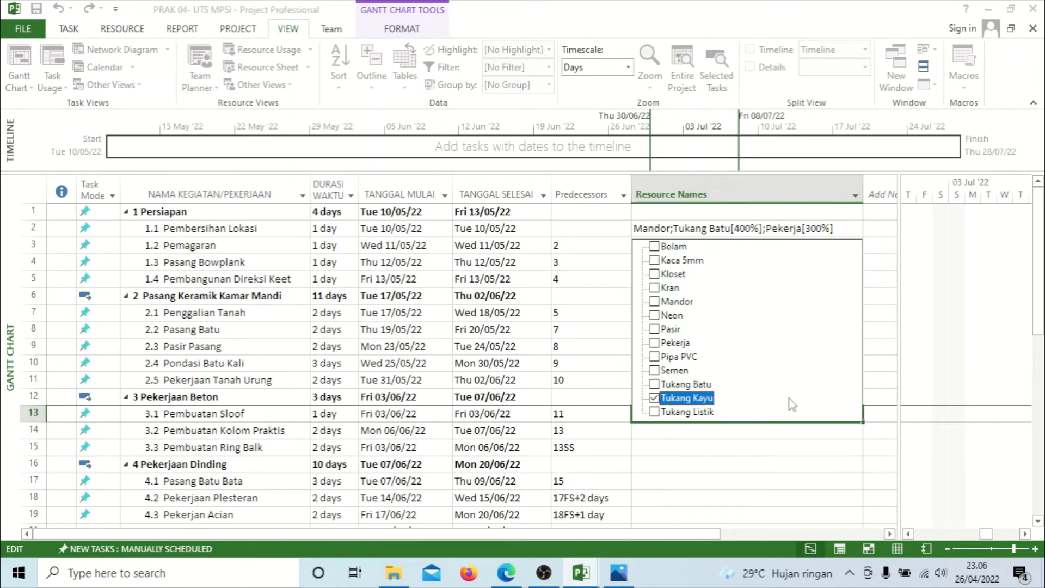
pyautogui.click(761, 377)
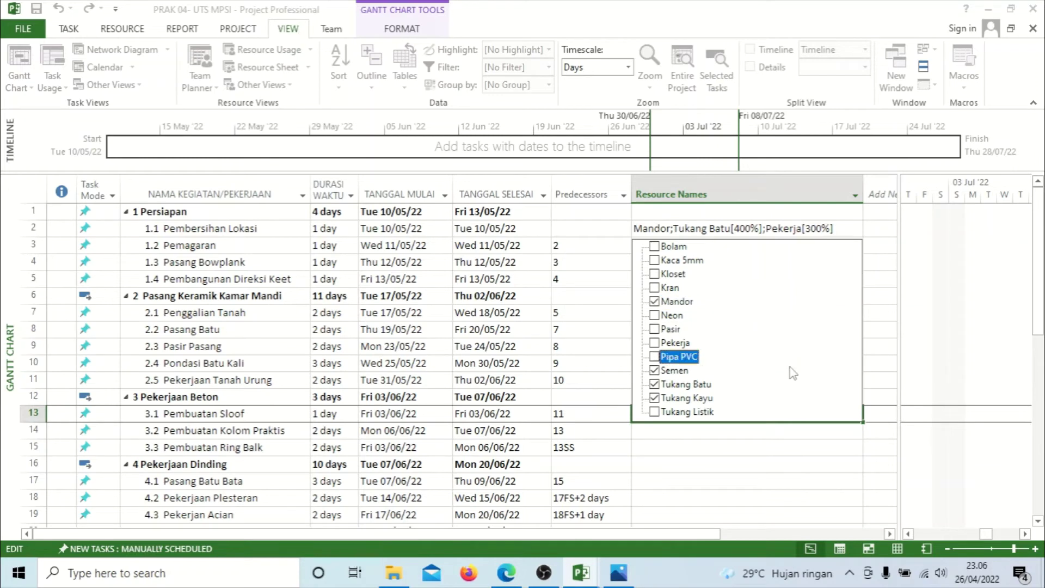
pyautogui.click(807, 466)
pyautogui.click(809, 466)
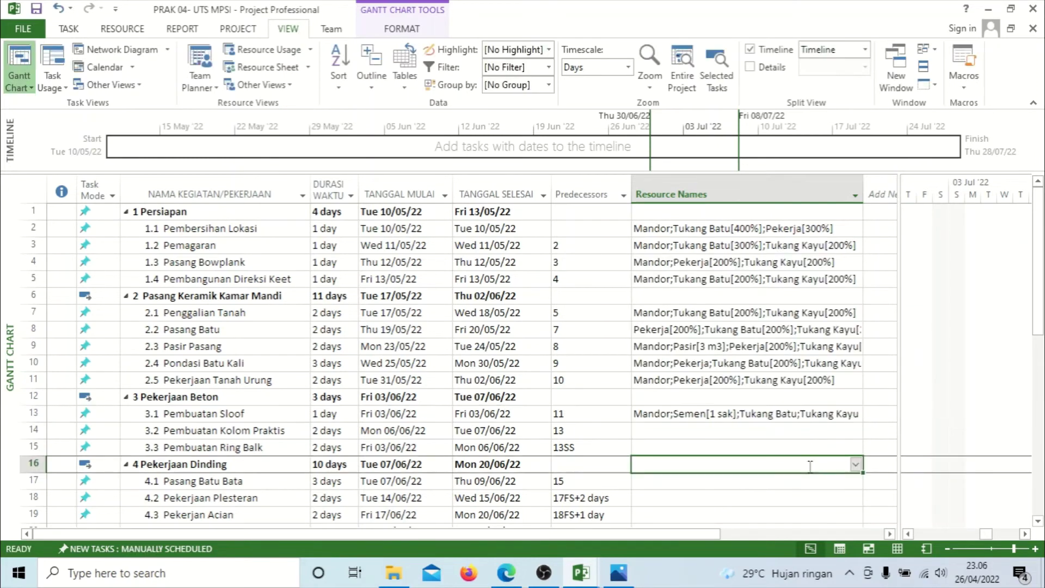
# Set the assignment units of Tukang Batu to 200% for the Pembuatan Sloof task
pyautogui.click(730, 413)
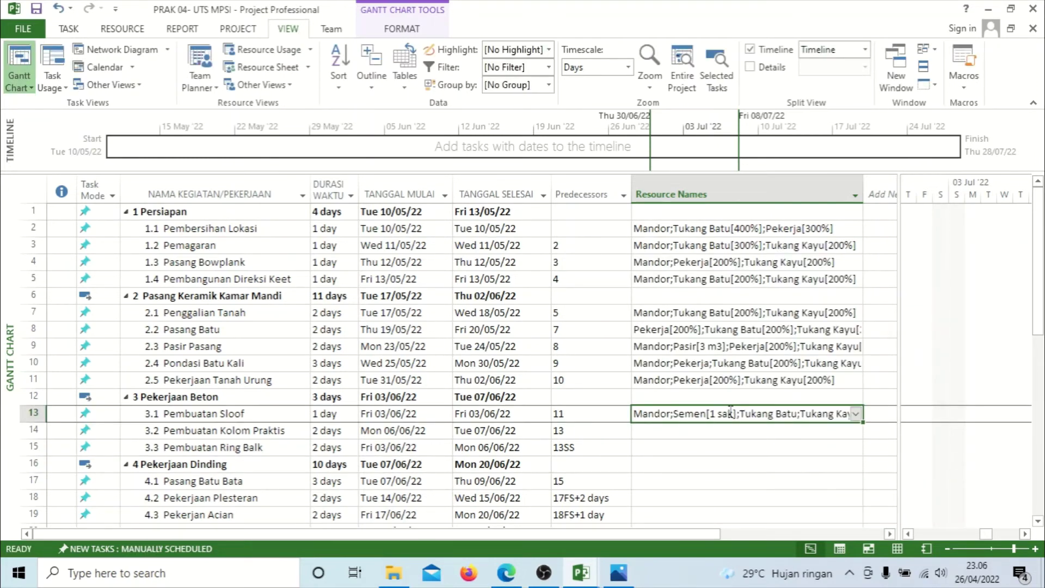
pyautogui.hotkey('alt', 'F10')
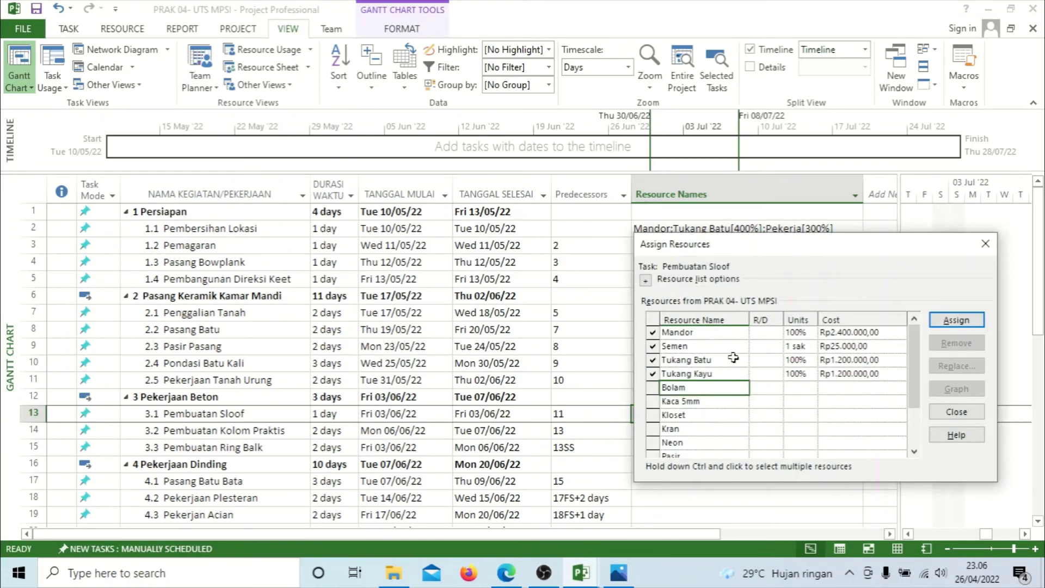
pyautogui.click(788, 360)
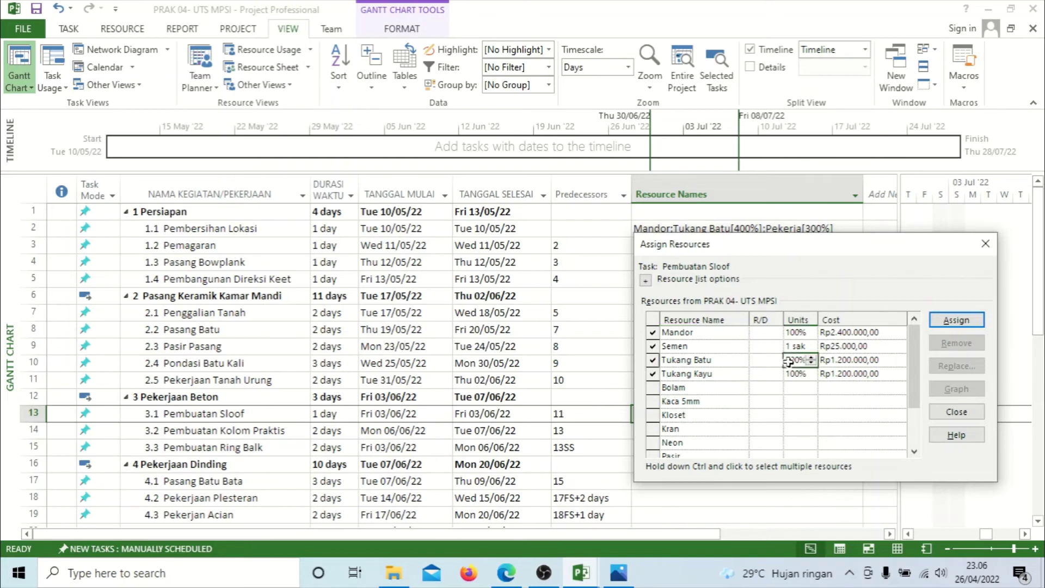
pyautogui.press('BackSpace')
pyautogui.press('BackSpace')
pyautogui.press('BackSpace')
pyautogui.press('BackSpace')
pyautogui.write('200')
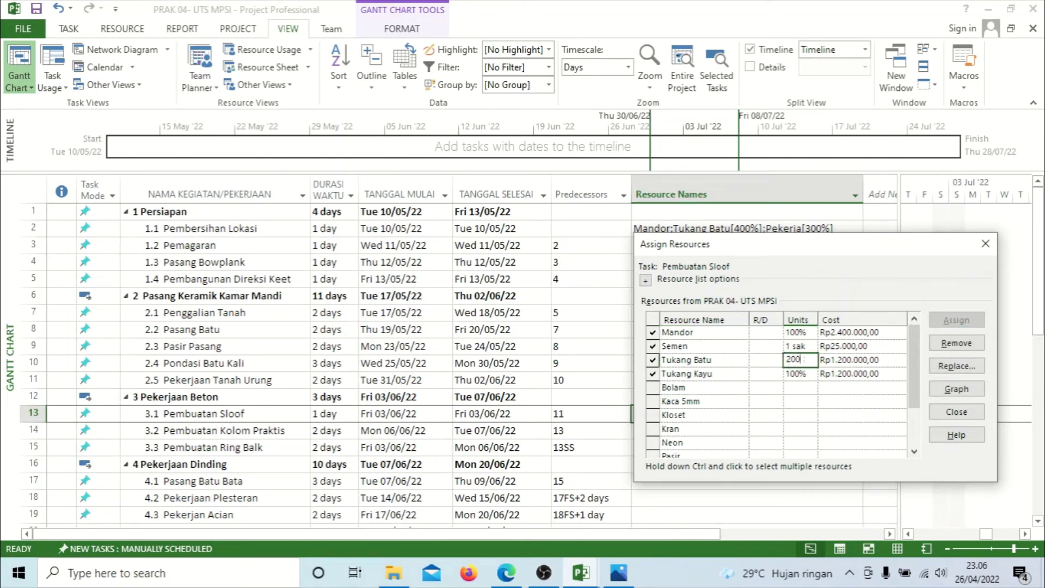
pyautogui.press('Return')
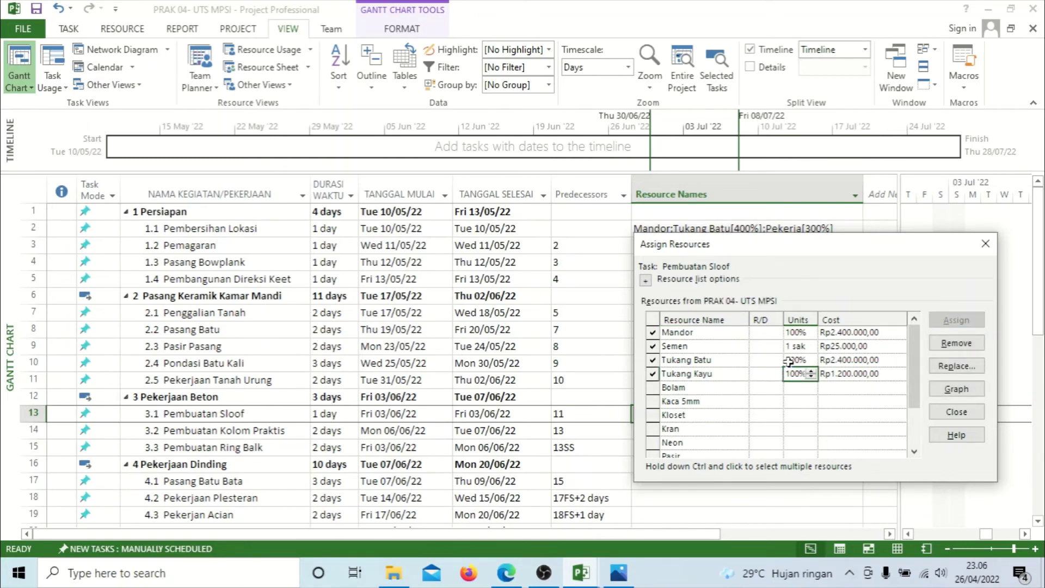
# Set Semen to 10 sak and Tukang Kayu to 200% for the Pembuatan Sloof task
pyautogui.click(802, 345)
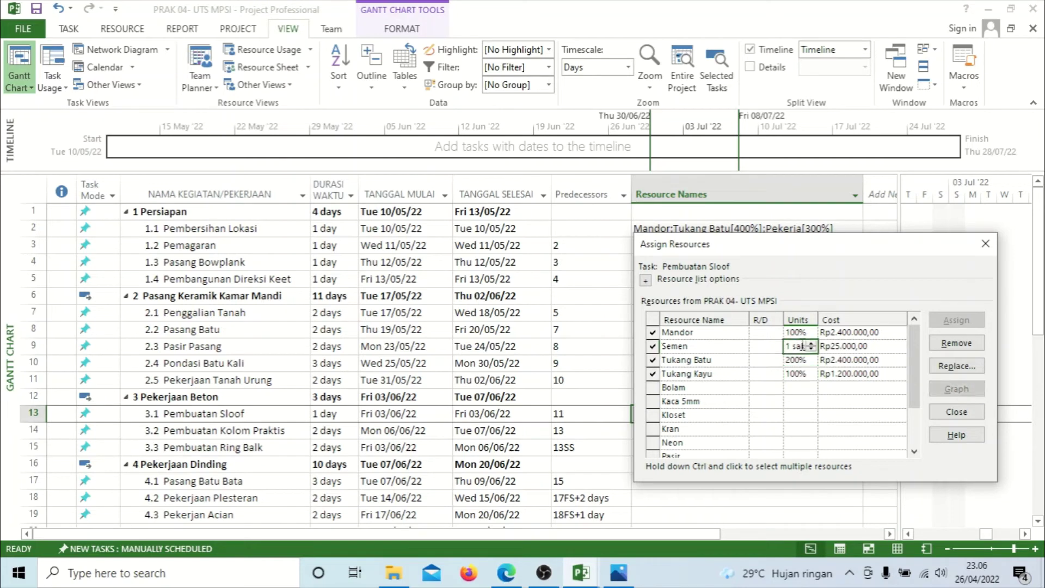
pyautogui.write('0')
pyautogui.press('Return')
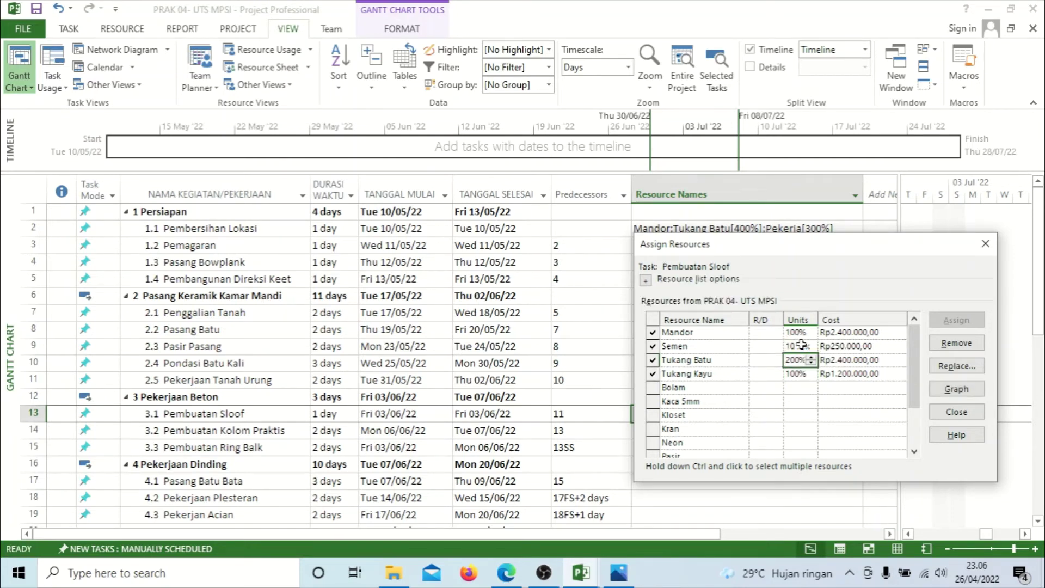
pyautogui.click(798, 377)
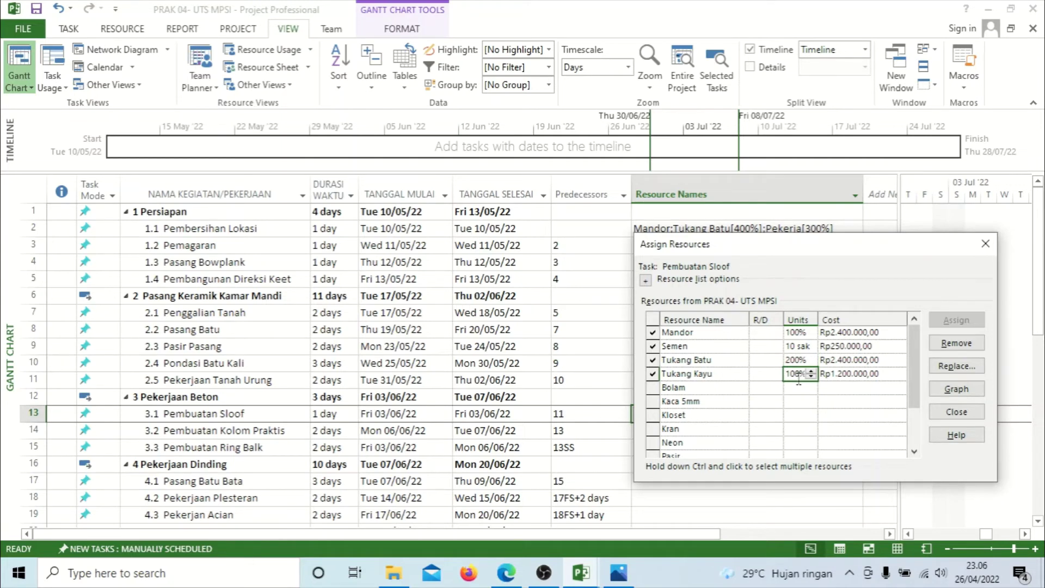
pyautogui.write('200')
pyautogui.press('Return')
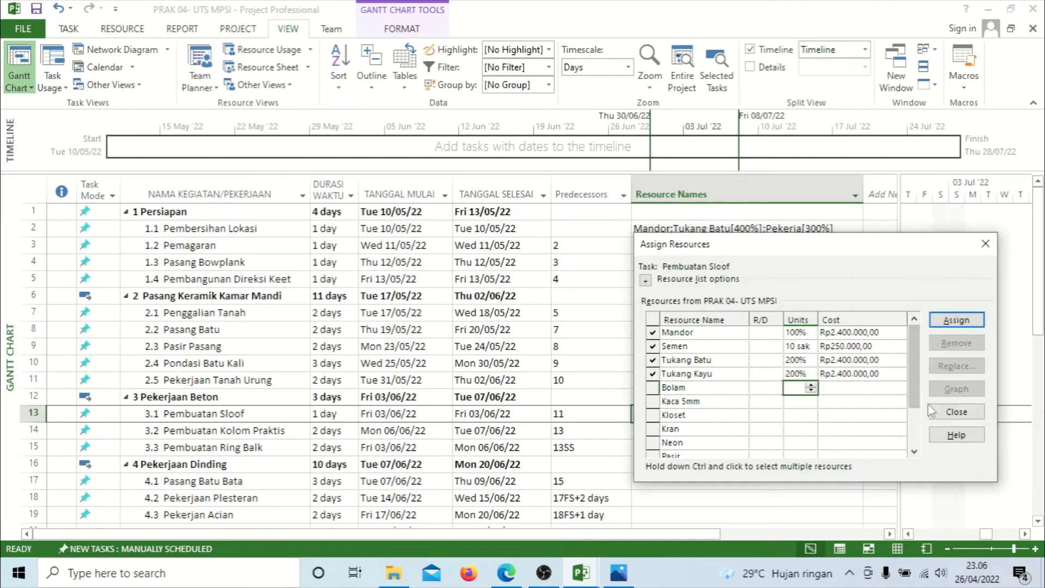
pyautogui.click(949, 412)
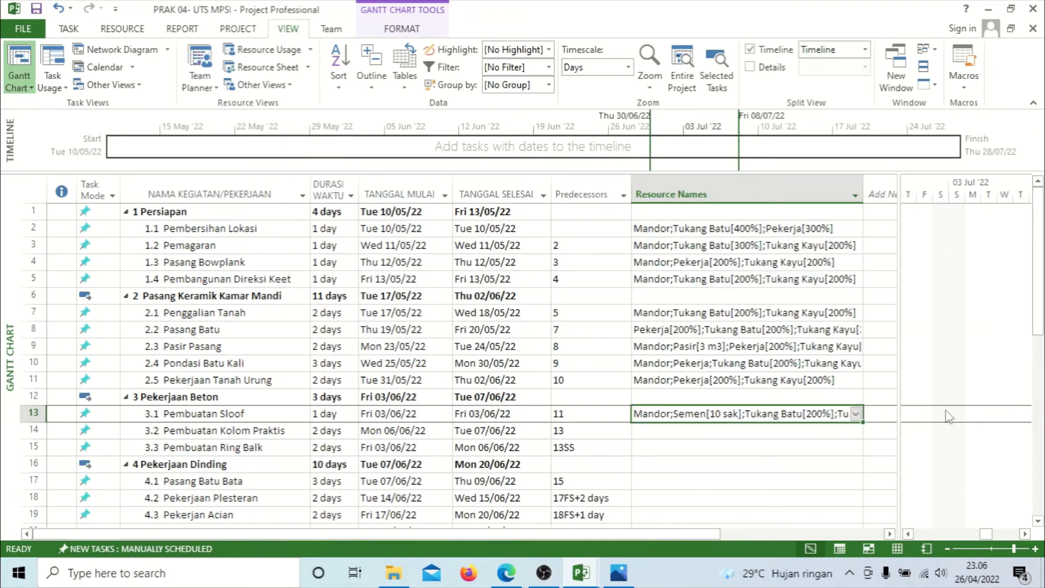
# Assign Pasir, Pekerja, Semen and Tukang Batu to task 3.2 Pembuatan Kolom Praktis
pyautogui.click(774, 430)
pyautogui.click(861, 430)
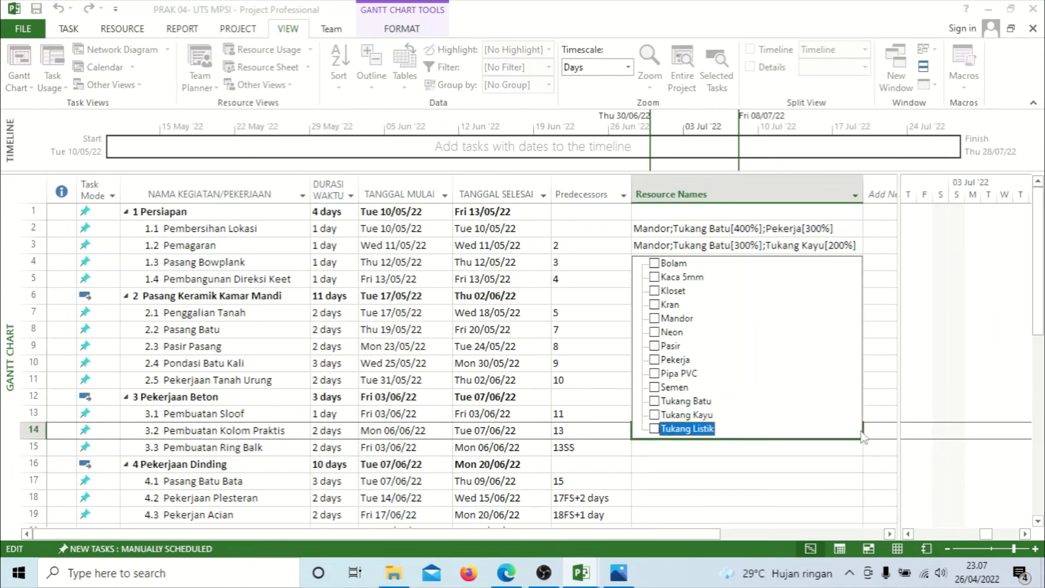
pyautogui.click(781, 401)
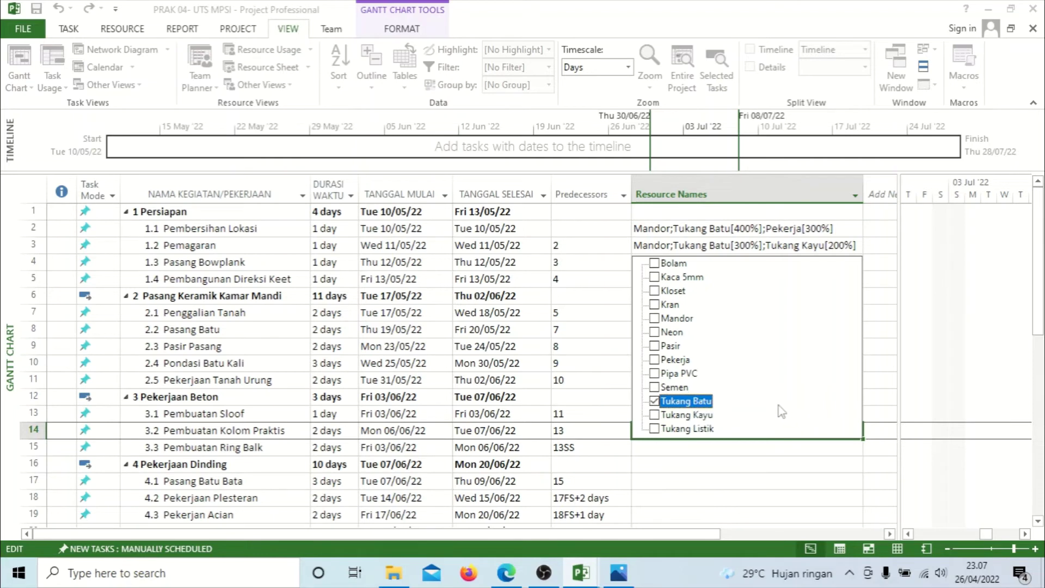
pyautogui.click(755, 361)
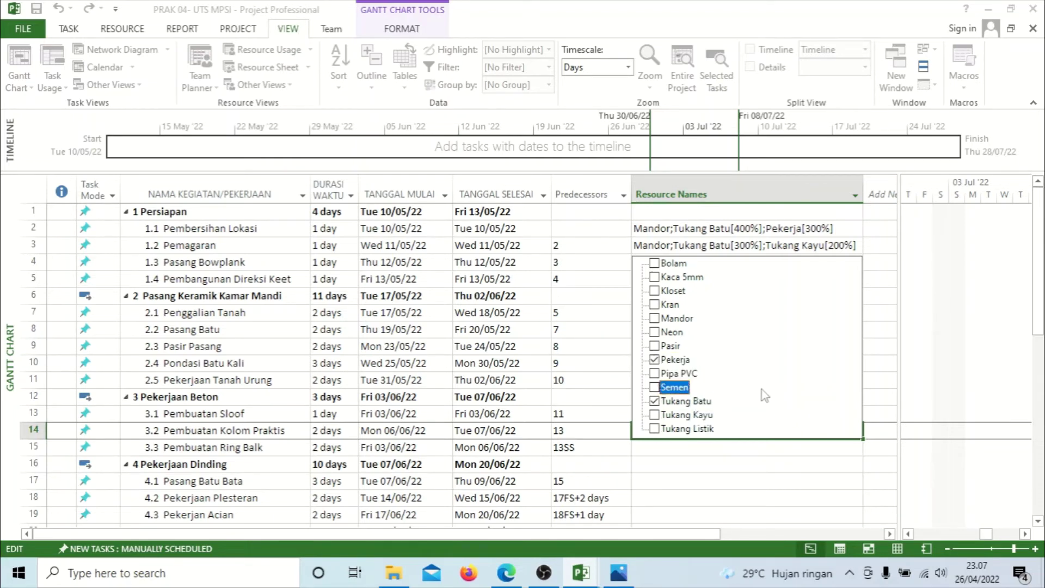
pyautogui.click(759, 387)
pyautogui.click(741, 347)
pyautogui.click(822, 474)
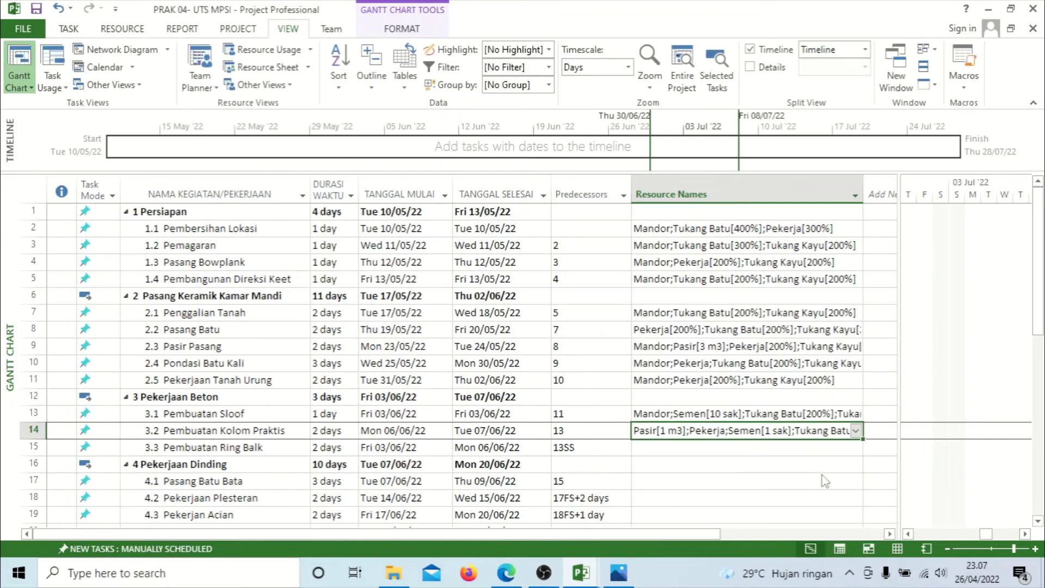
# Set Tukang Batu to 200% and Semen to 20 sak for the Pembuatan Kolom Praktis task
pyautogui.hotkey('alt', 'F10')
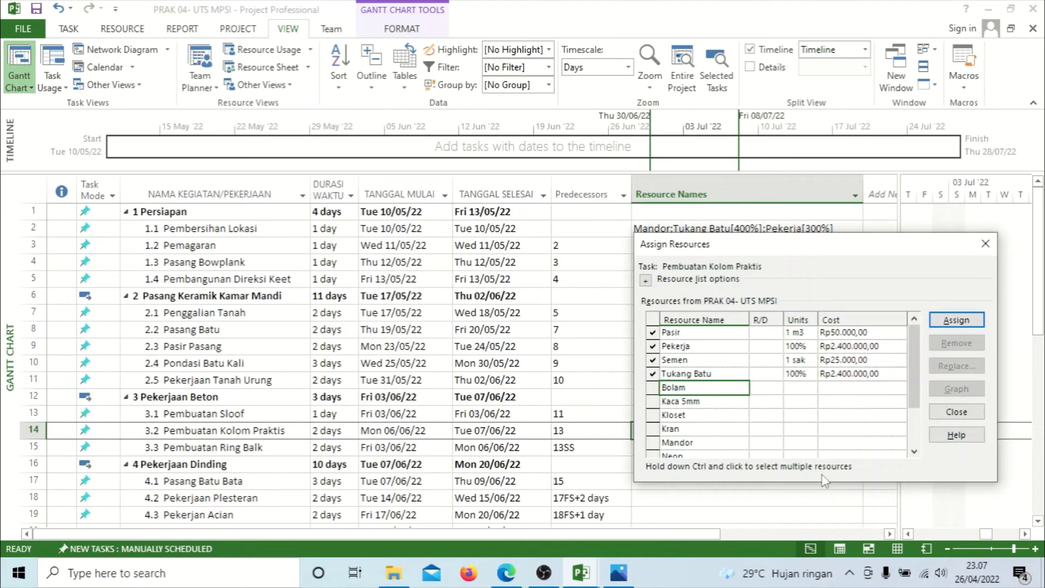
pyautogui.click(796, 377)
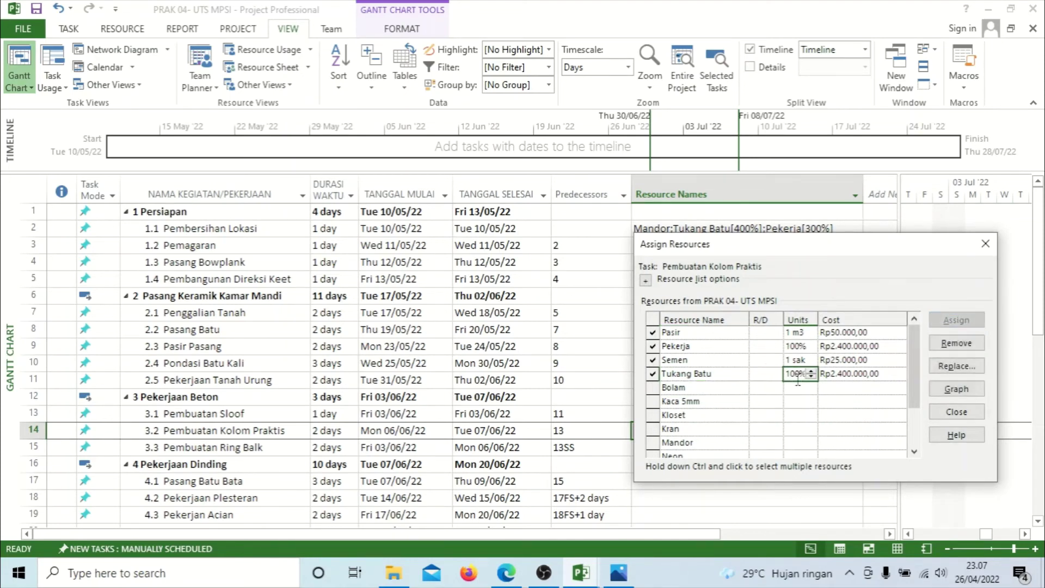
pyautogui.write('200')
pyautogui.press('Return')
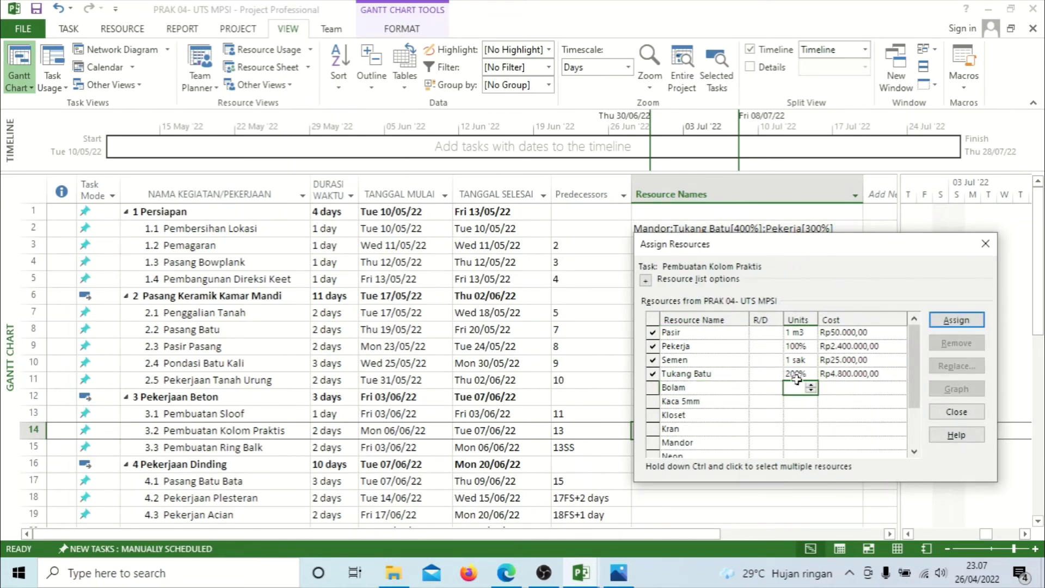
pyautogui.click(796, 361)
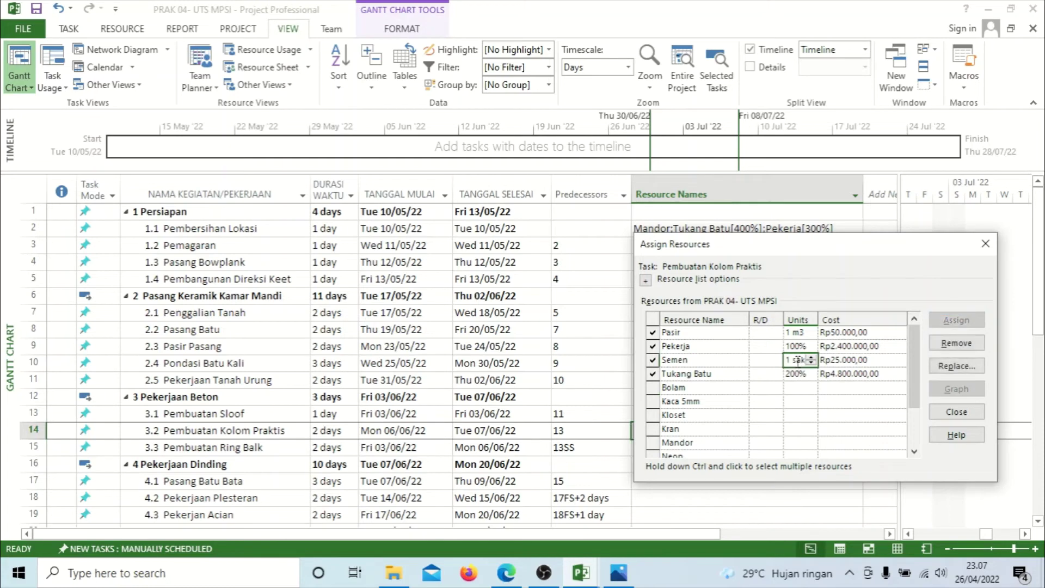
pyautogui.write('20')
pyautogui.press('Return')
# Set Pekerja to 200% and Pasir to 4 m3 for the Pembuatan Kolom Praktis task
pyautogui.press('Up')
pyautogui.press('Up')
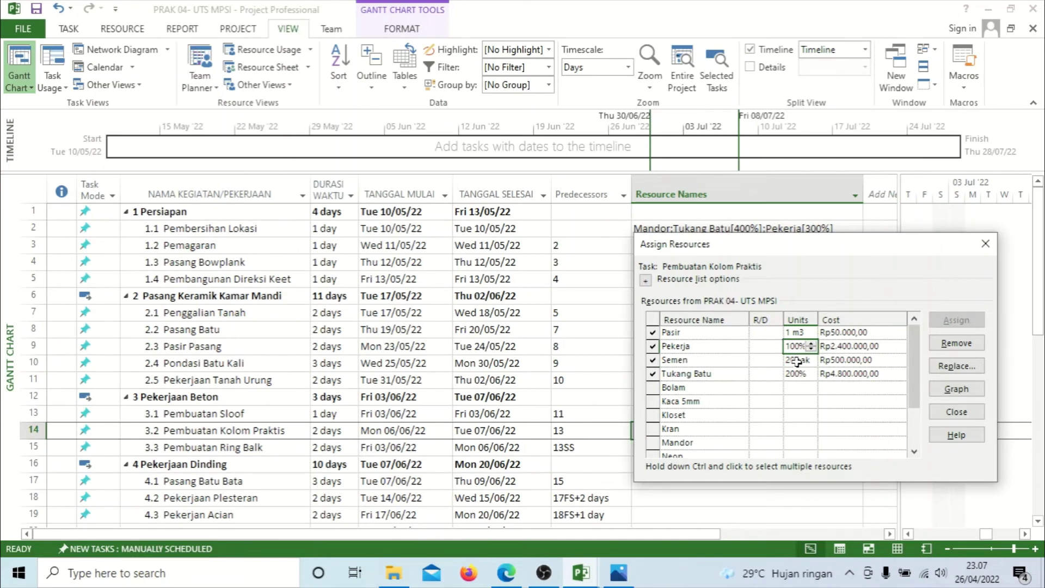
pyautogui.write('200')
pyautogui.press('Return')
pyautogui.press('Up')
pyautogui.press('Up')
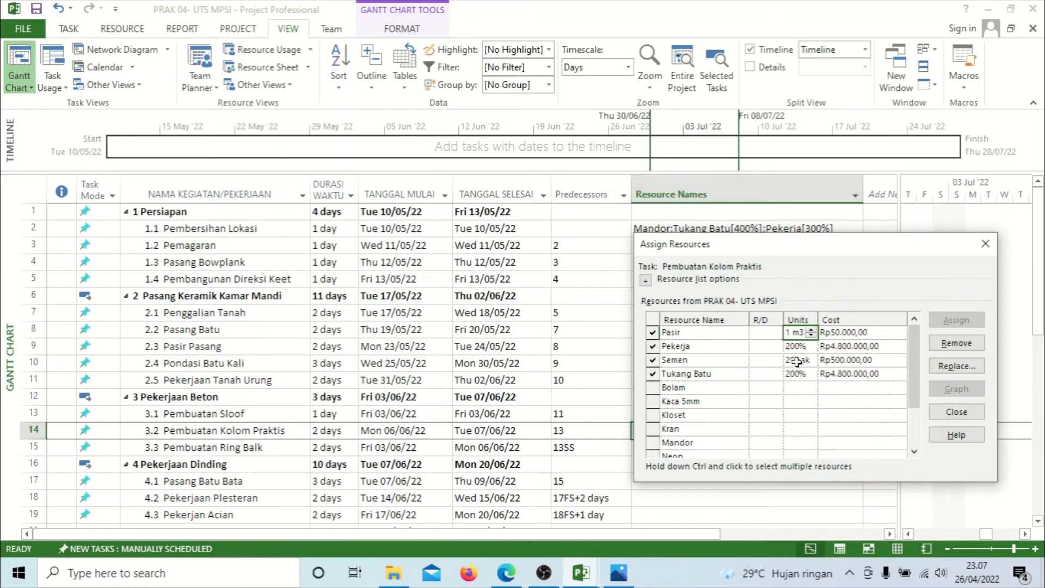
pyautogui.write('4')
pyautogui.press('Return')
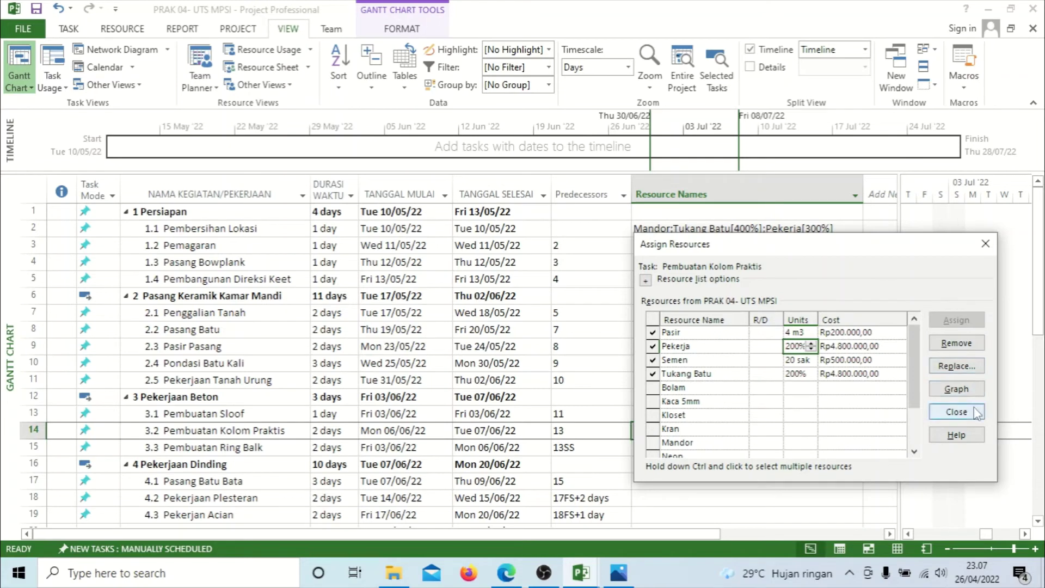
pyautogui.click(956, 412)
# Assign Pasir, Pekerja, Tukang Batu and Tukang Kayu to task 3.3 Pembuatan Ring Balk
pyautogui.click(732, 447)
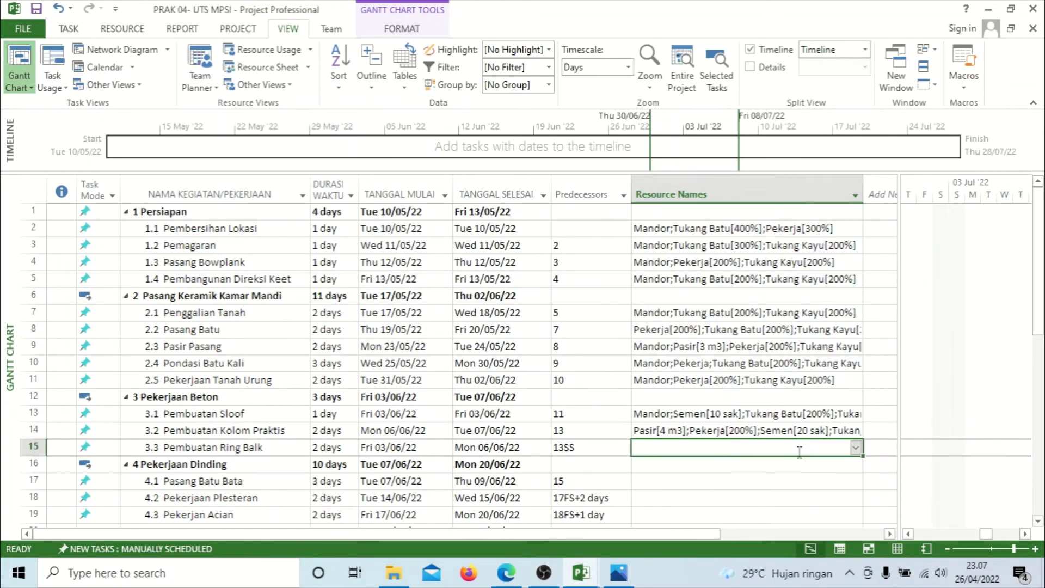
pyautogui.click(857, 449)
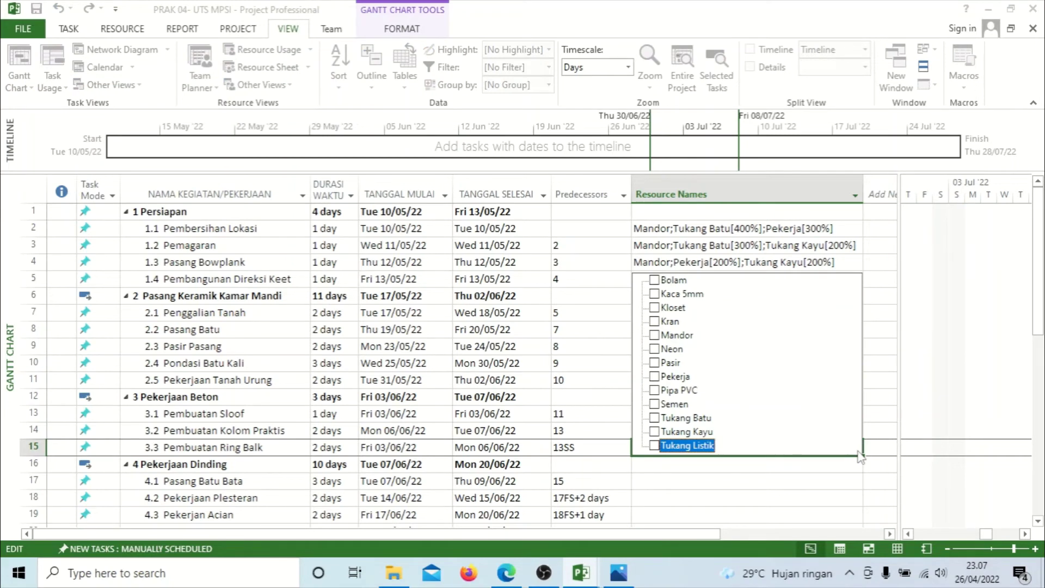
pyautogui.click(758, 422)
pyautogui.click(717, 376)
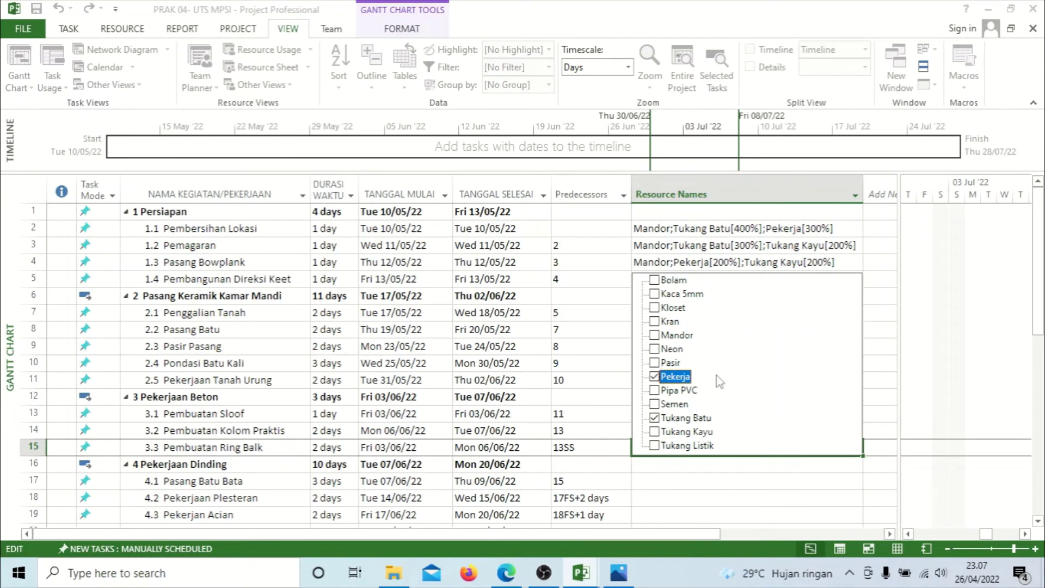
pyautogui.click(745, 434)
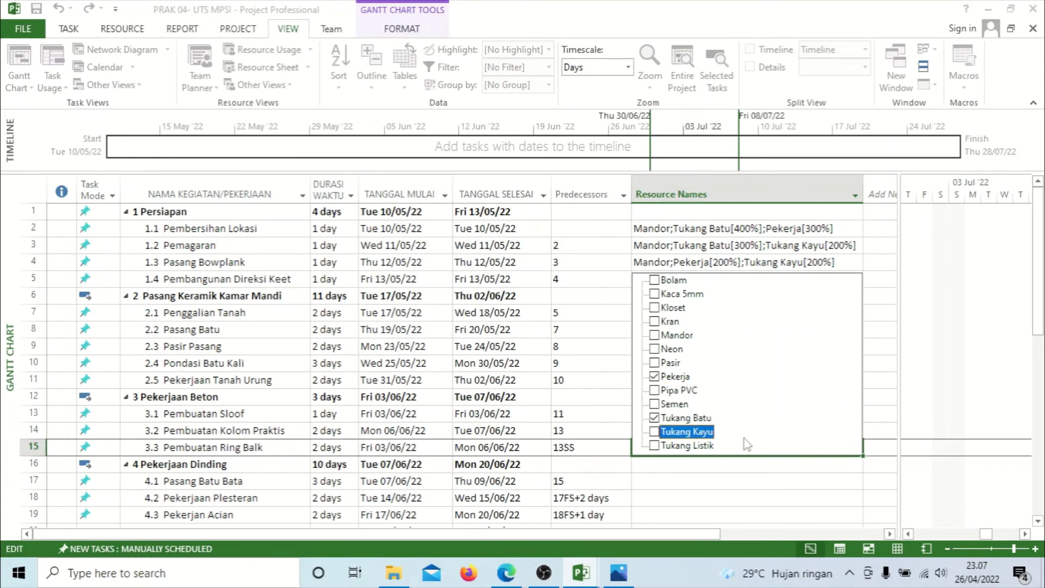
pyautogui.click(698, 368)
pyautogui.click(790, 485)
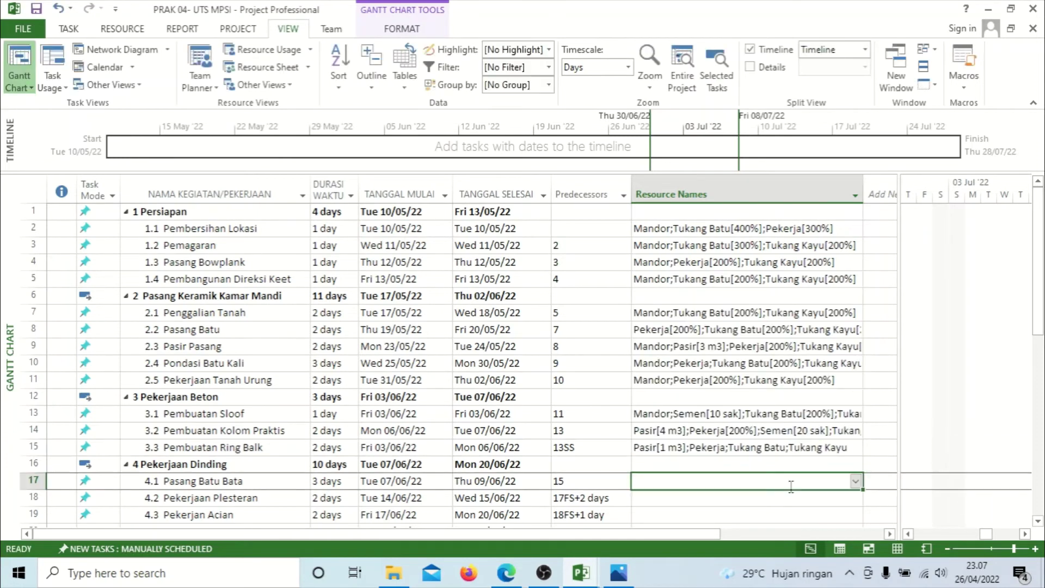
# Set Pasir to 2 m3 and Pekerja to 200% for the Pembuatan Ring Balk task
pyautogui.click(743, 453)
pyautogui.hotkey('alt', 'F10')
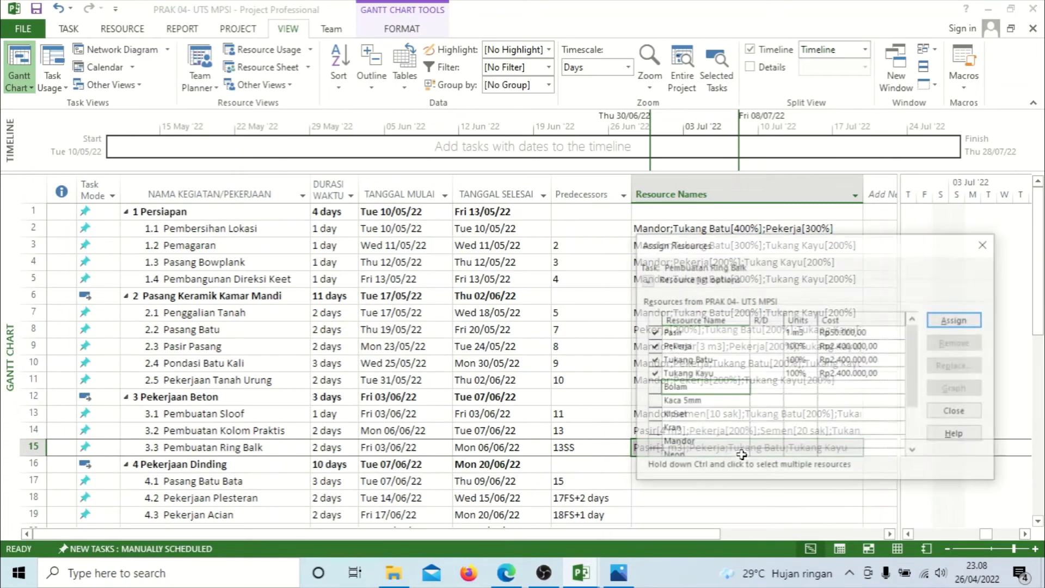
pyautogui.click(797, 333)
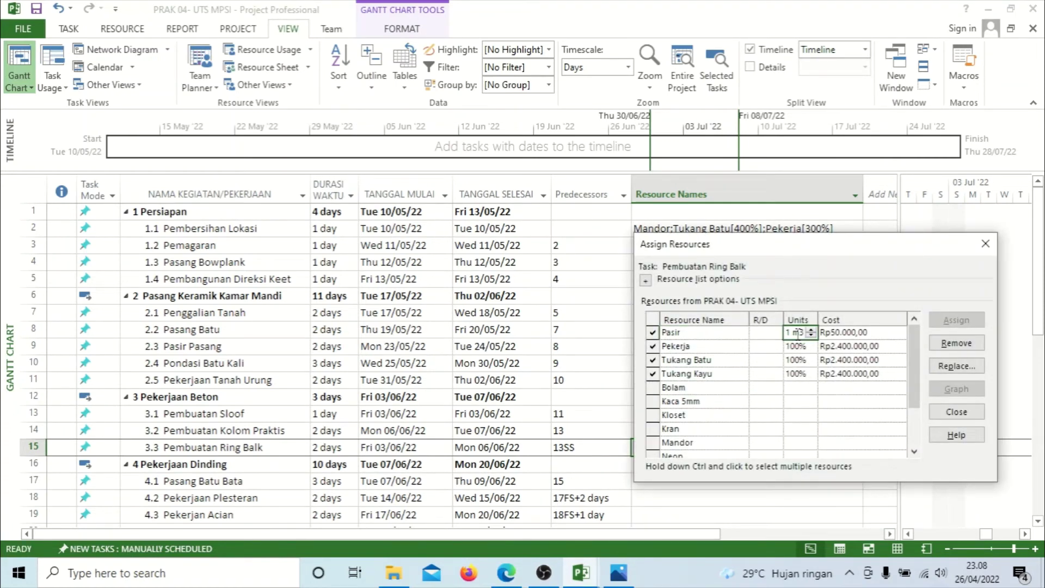
pyautogui.write('2')
pyautogui.press('Return')
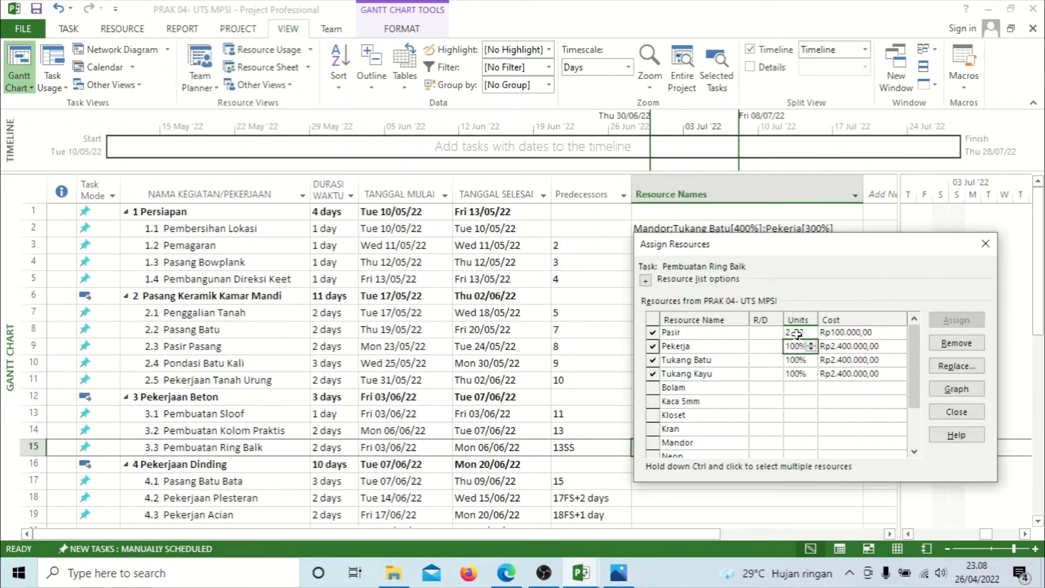
pyautogui.write('200')
pyautogui.press('Return')
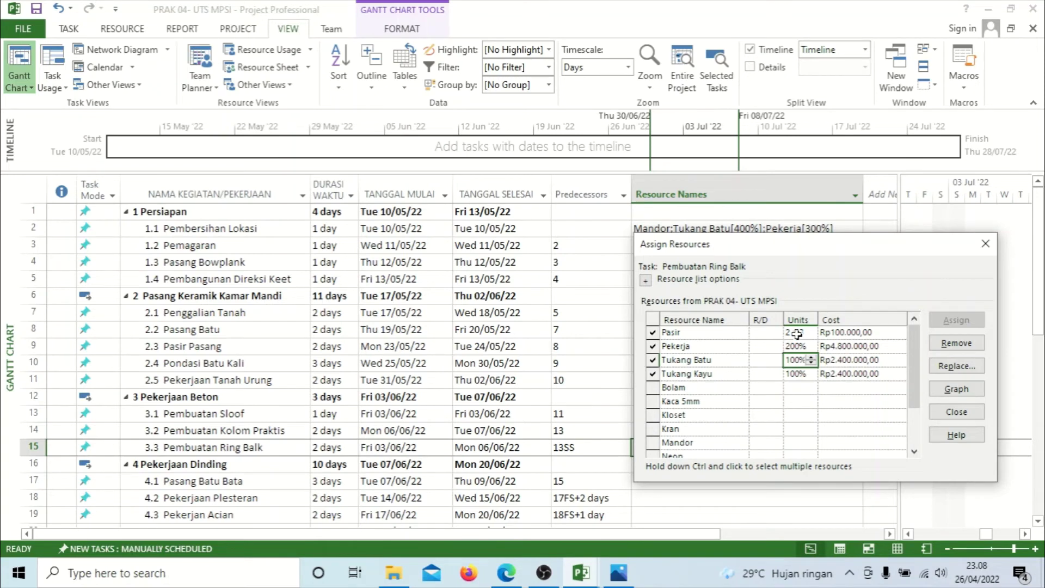
# Set the assignment units of Tukang Batu and Tukang Kayu to 200% each for the Pembuatan Ring Balk task
pyautogui.write('2')
pyautogui.press('Return')
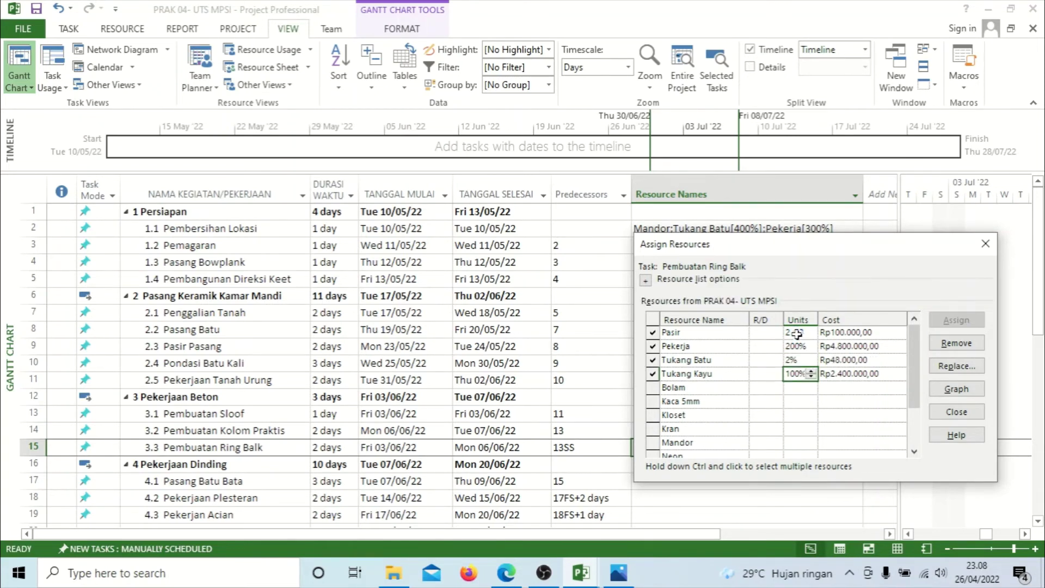
pyautogui.press('Up')
pyautogui.write('200')
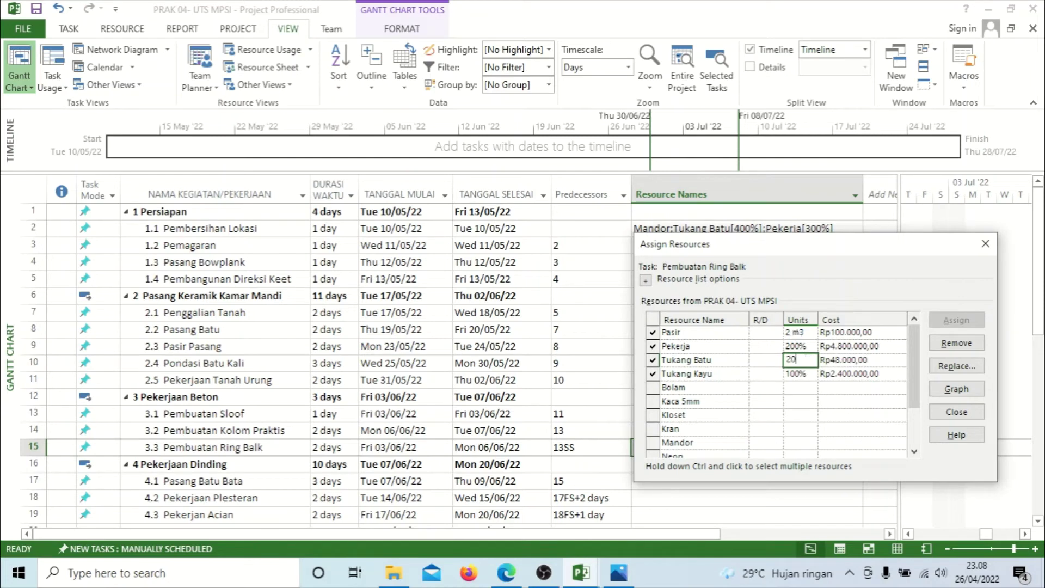
pyautogui.press('Return')
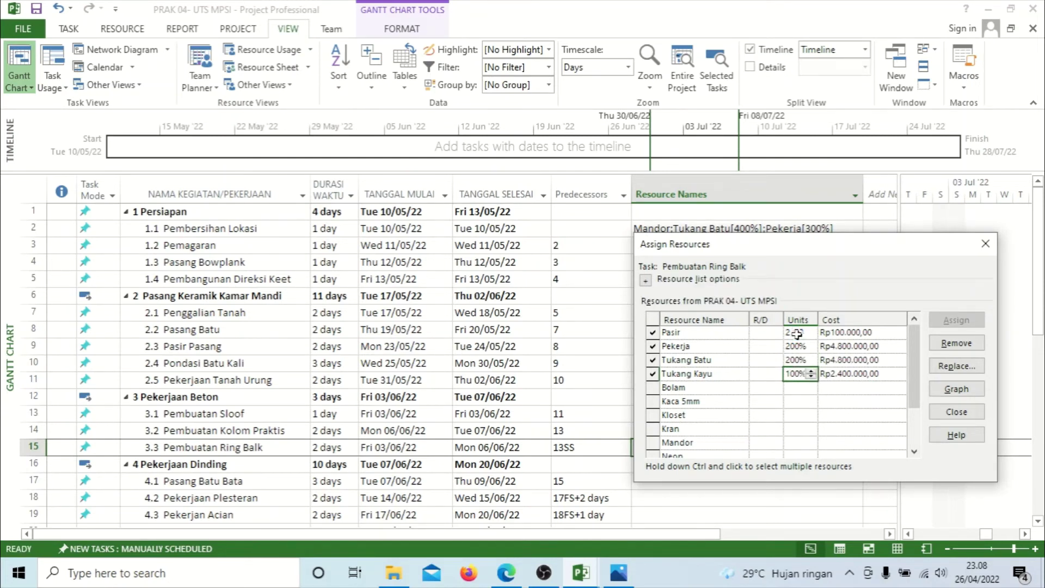
pyautogui.write('200')
pyautogui.press('Return')
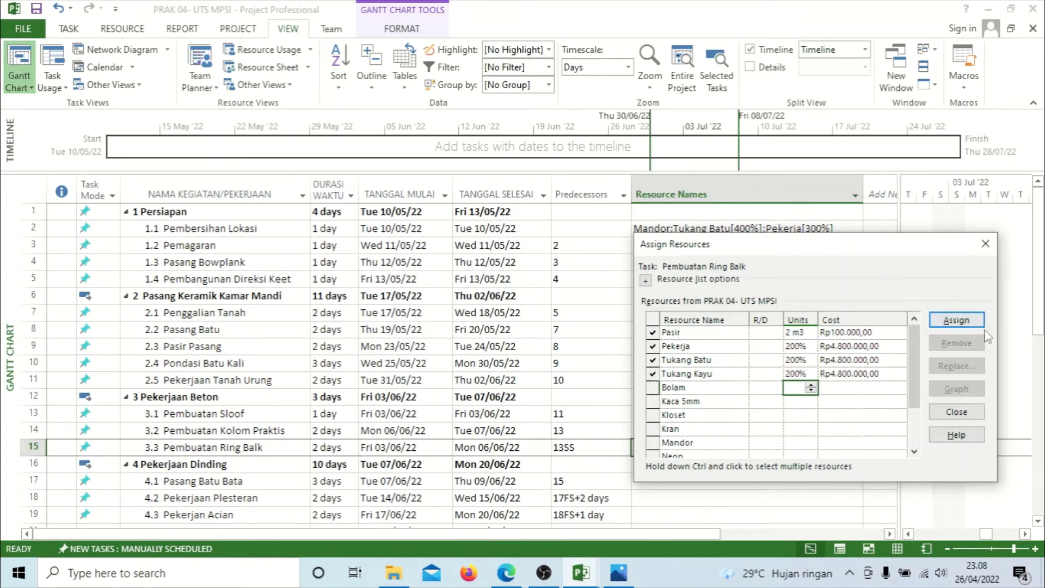
pyautogui.click(966, 417)
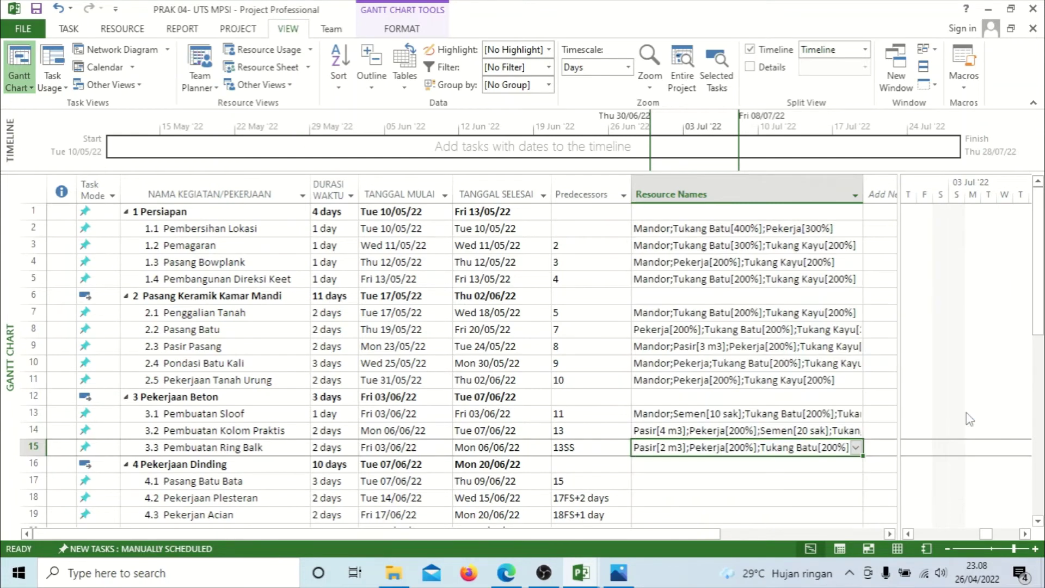
# Assign Mandor, Pekerja, Tukang Batu and Tukang Kayu to task 4.1 Pasang Batu Bata
pyautogui.click(698, 477)
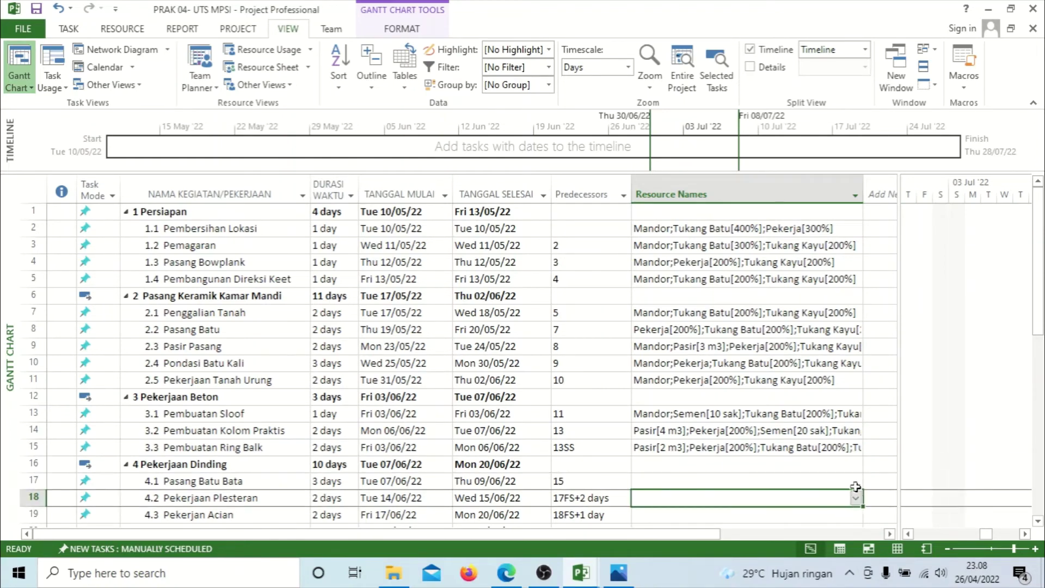
pyautogui.click(1042, 369)
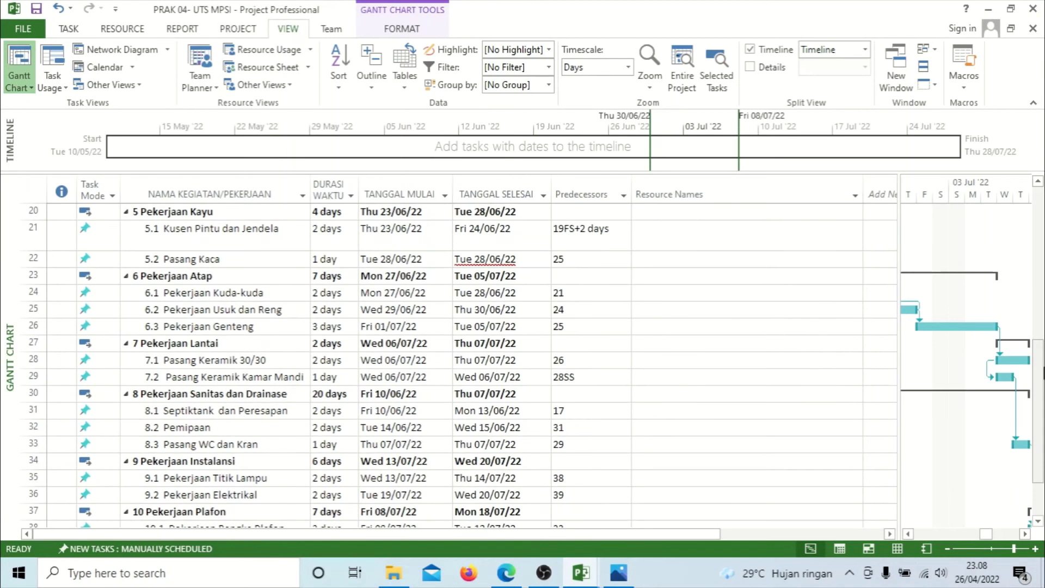
pyautogui.moveTo(1041, 369); pyautogui.dragTo(1041, 313)
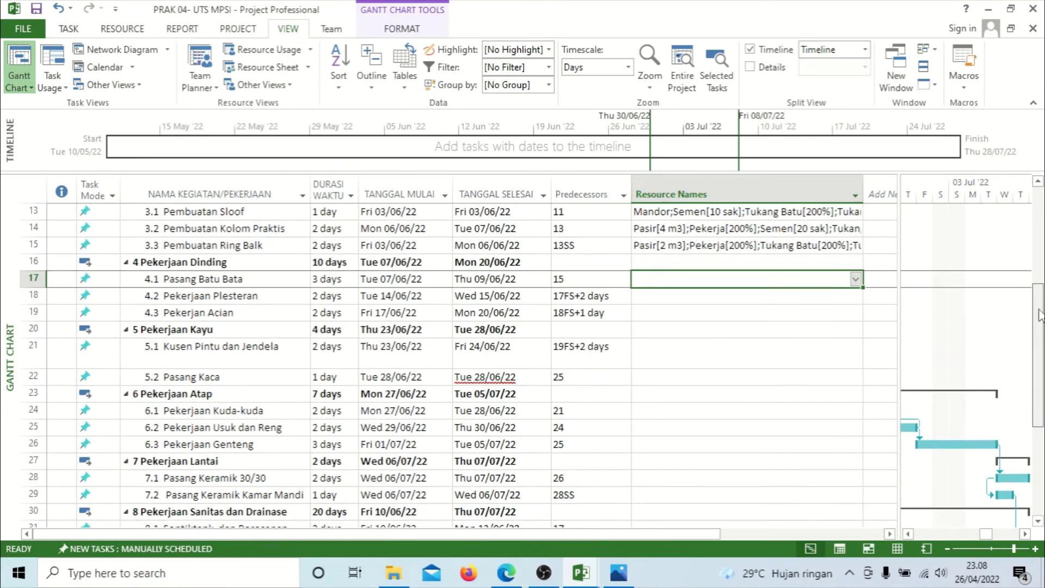
pyautogui.click(856, 279)
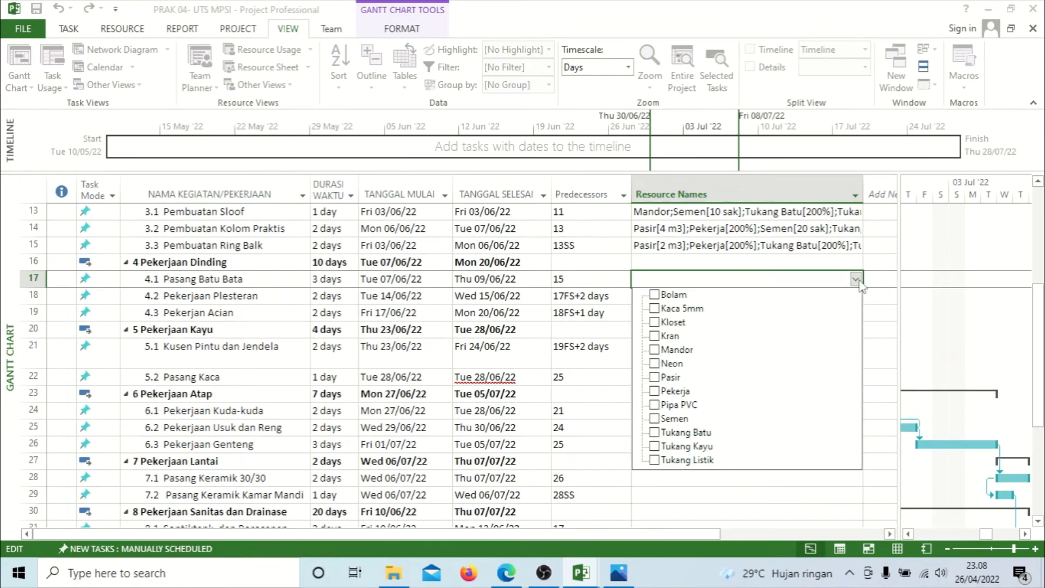
pyautogui.click(794, 433)
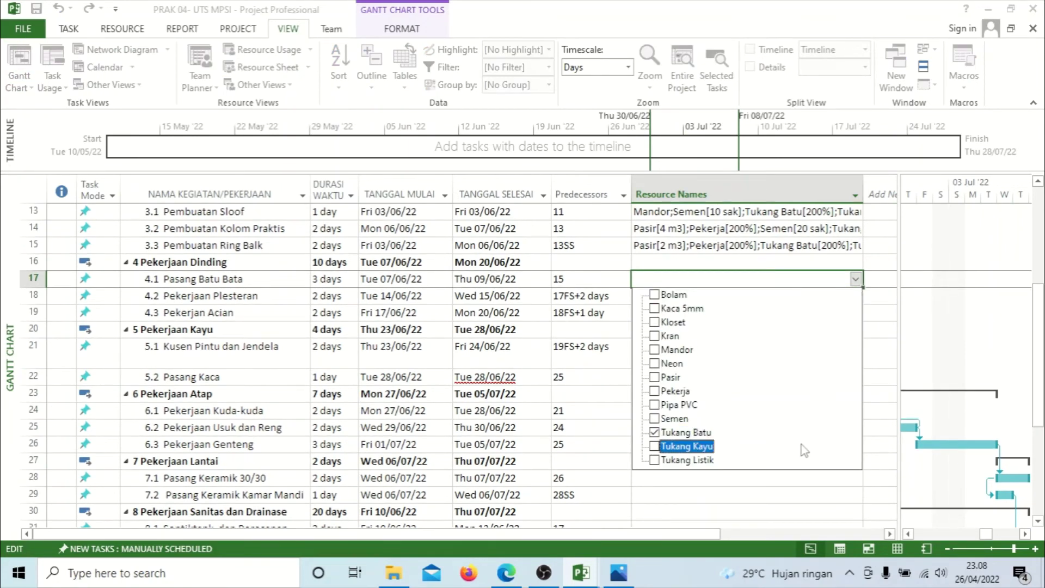
pyautogui.click(803, 451)
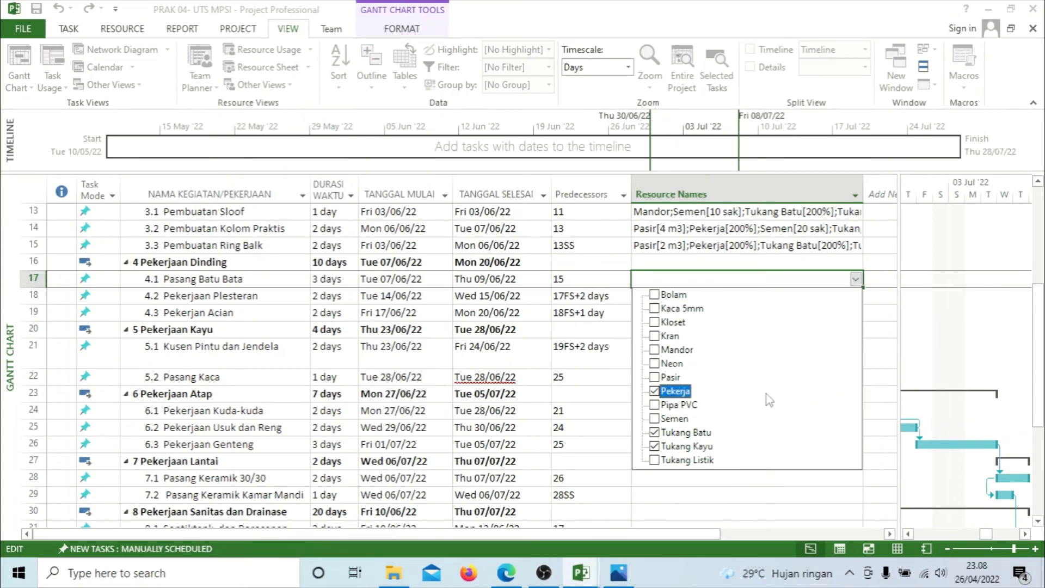
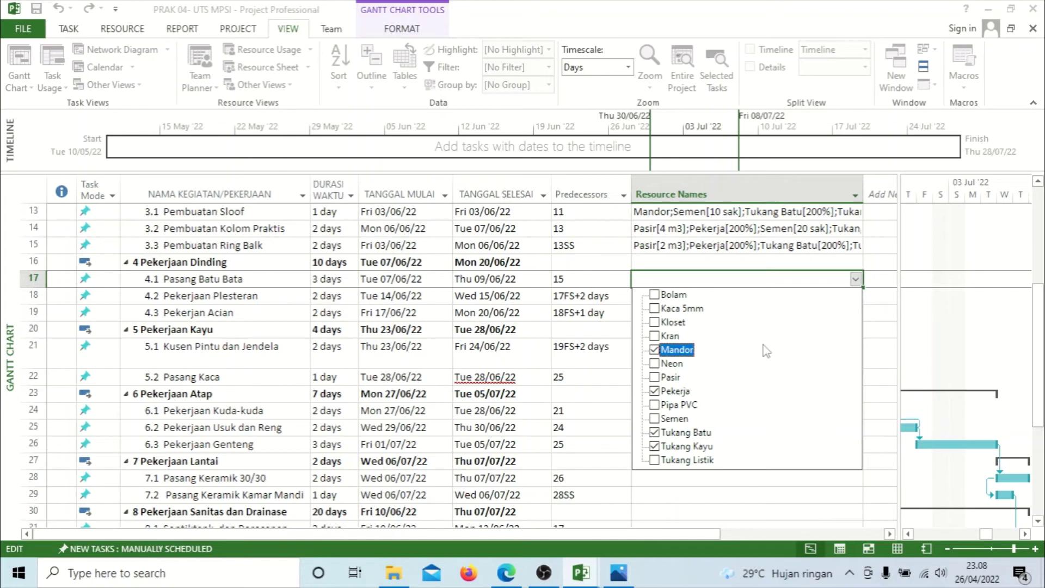
pyautogui.click(822, 497)
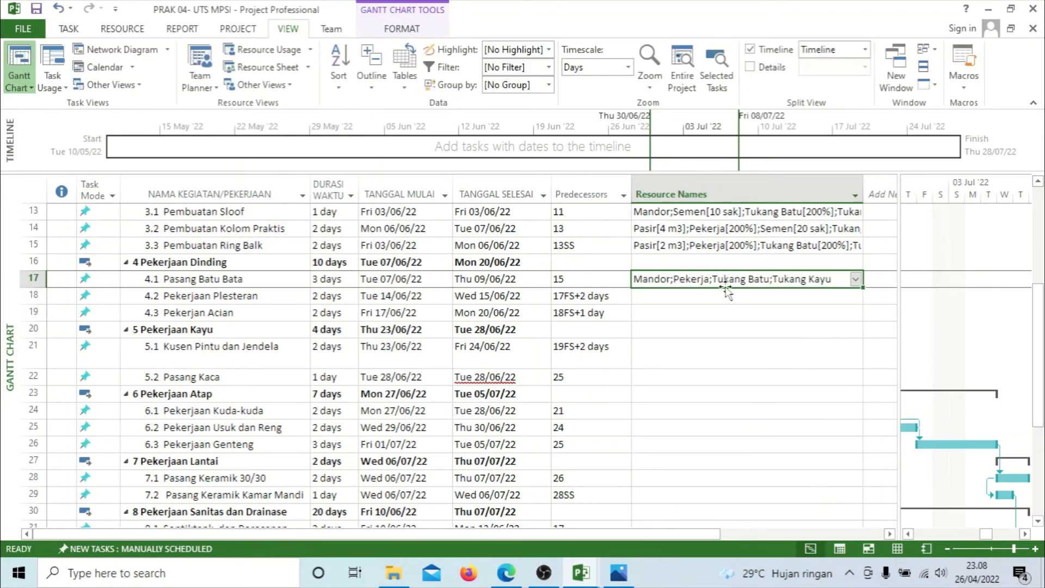
# Set the assignment units of Pekerja to 200% for the Pasang Batu Bata task
pyautogui.hotkey('alt', 'F10')
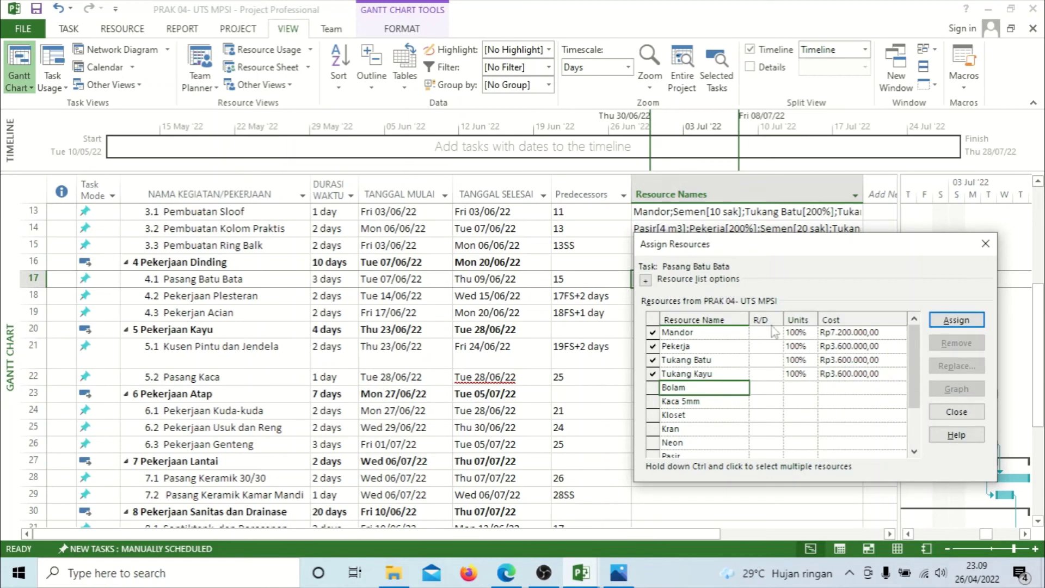
pyautogui.click(805, 333)
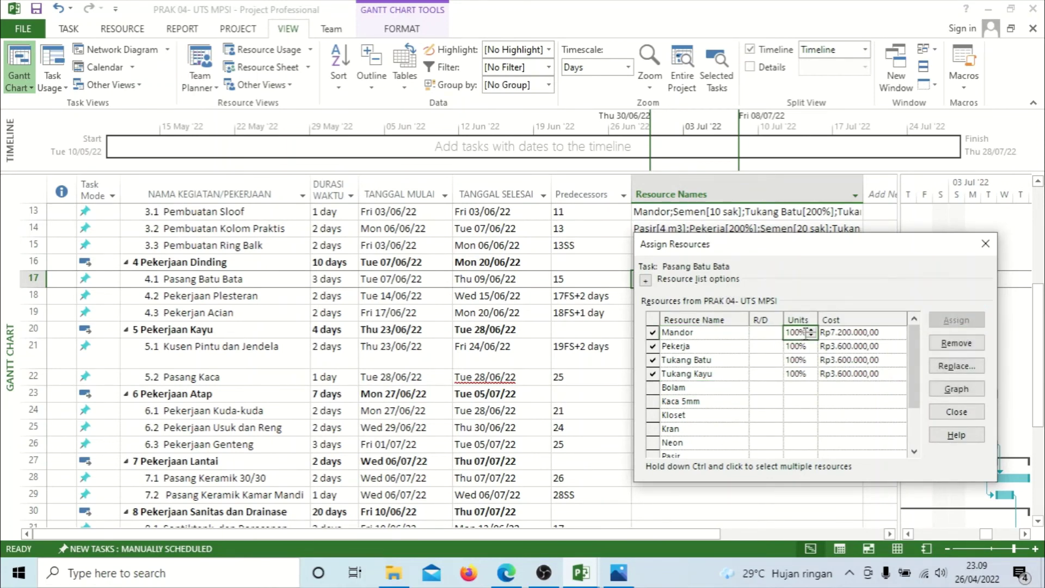
pyautogui.click(801, 347)
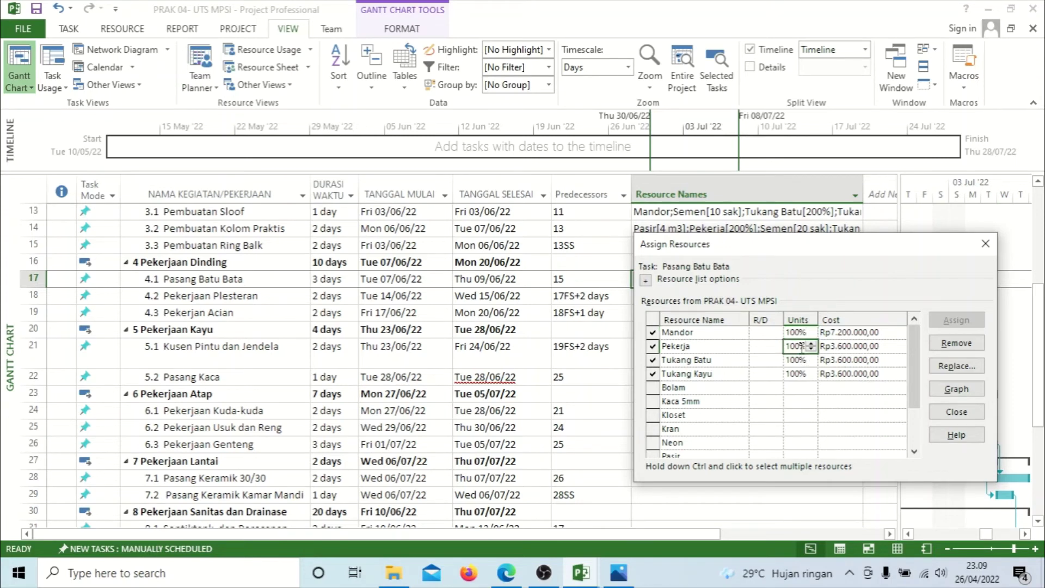
pyautogui.write('200')
pyautogui.press('Return')
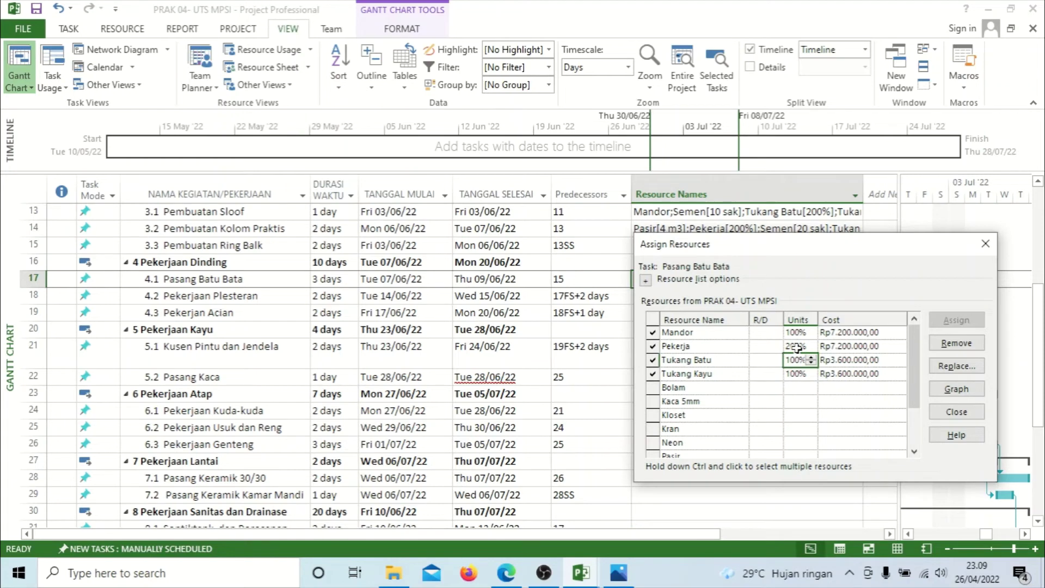
# Set Tukang Batu to 200% and Tukang Kayu to 300% for the Pasang Batu Bata task
pyautogui.write('200')
pyautogui.press('Return')
pyautogui.write('300')
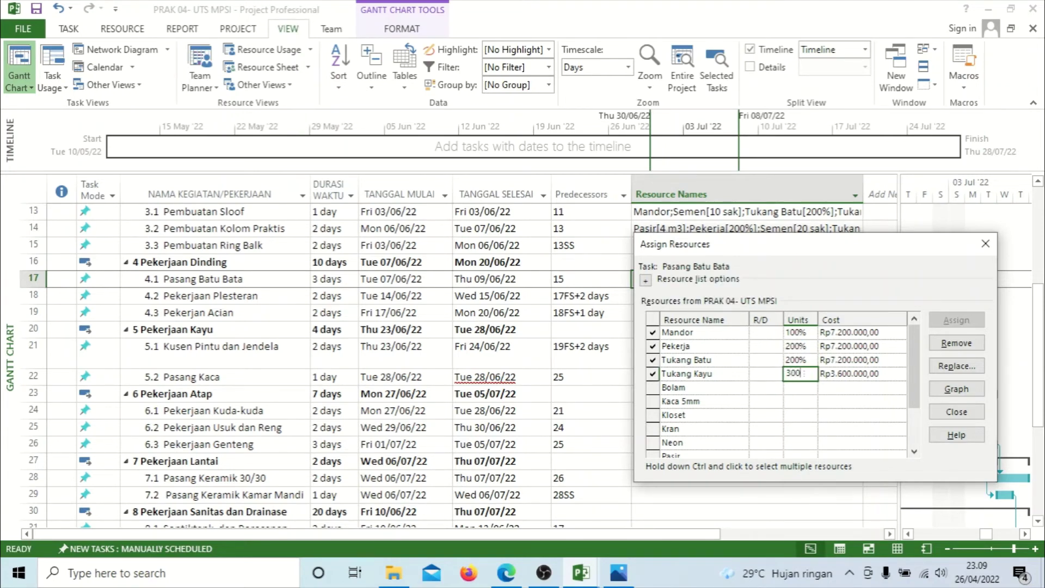
pyautogui.press('Return')
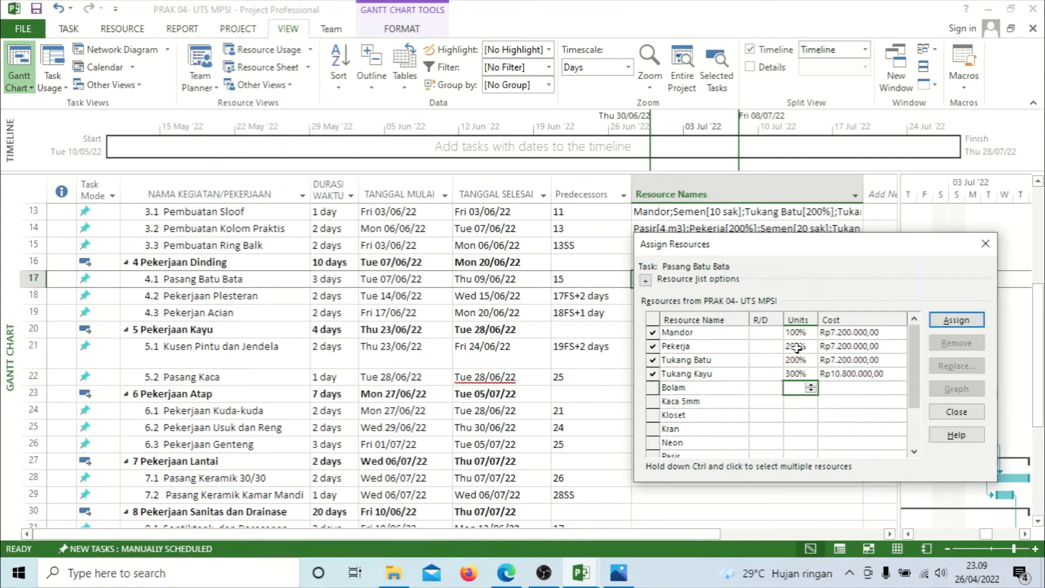
pyautogui.click(950, 416)
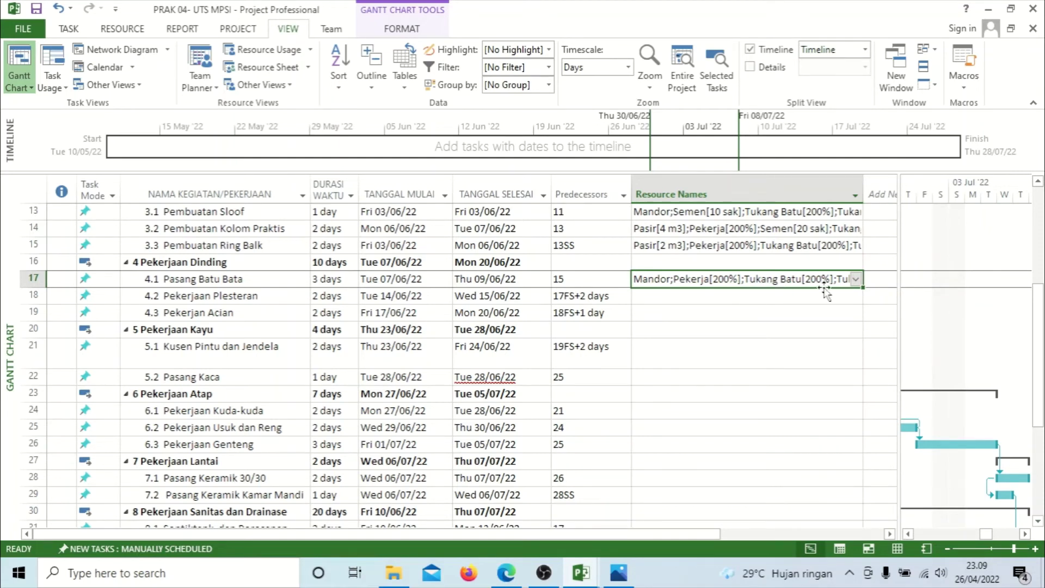
pyautogui.click(856, 279)
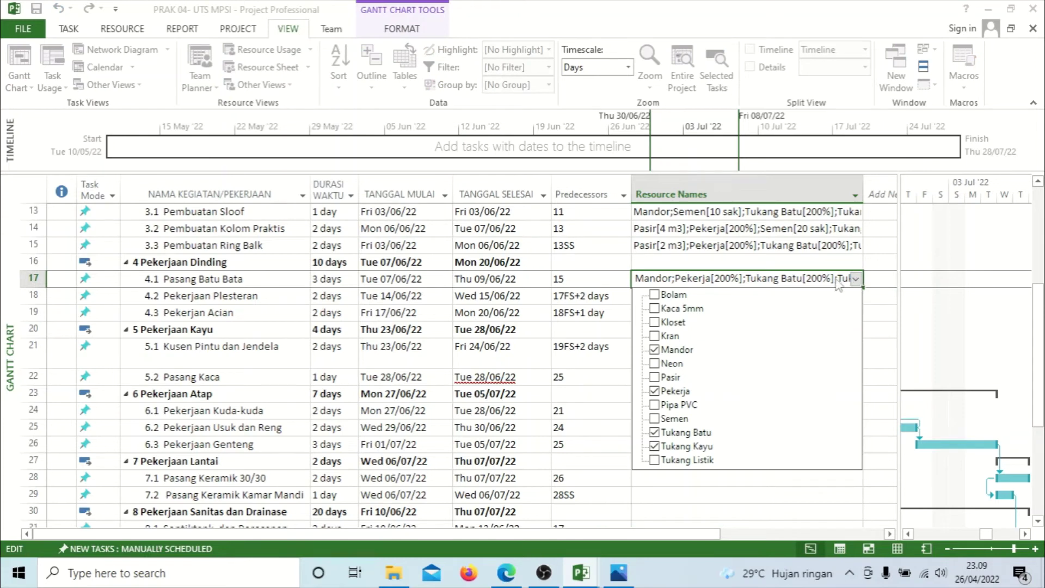
pyautogui.click(835, 279)
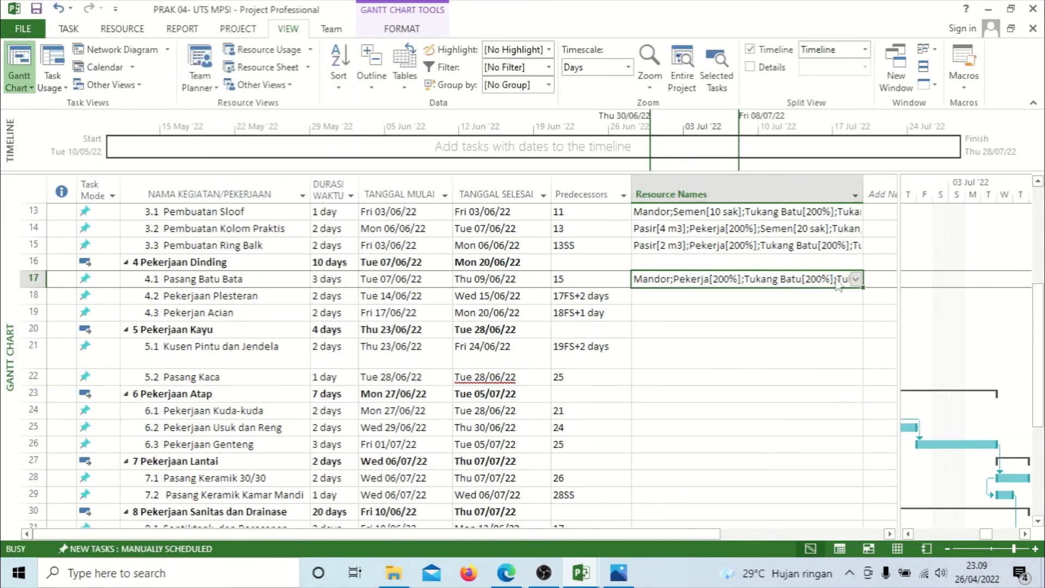
pyautogui.hotkey('alt', 'F10')
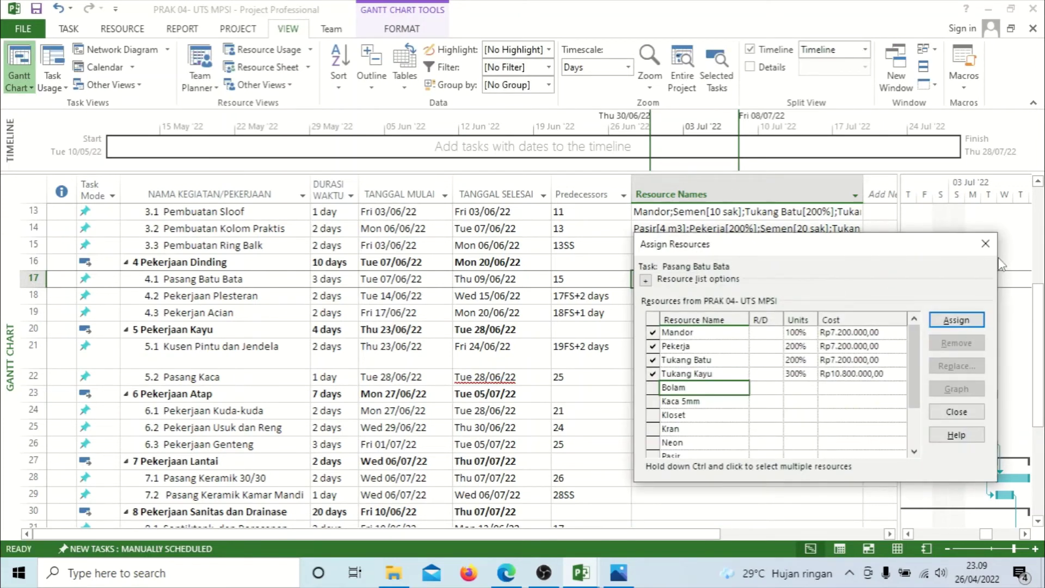
pyautogui.click(984, 243)
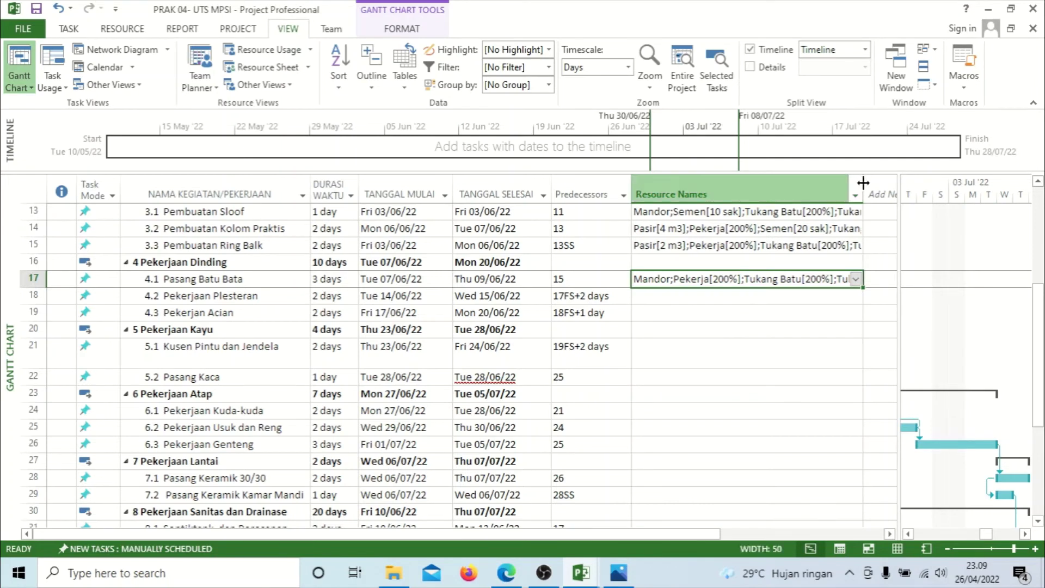
# Widen the Resource Names column so the full resource assignments fit on one line
pyautogui.moveTo(861, 183); pyautogui.dragTo(898, 182)
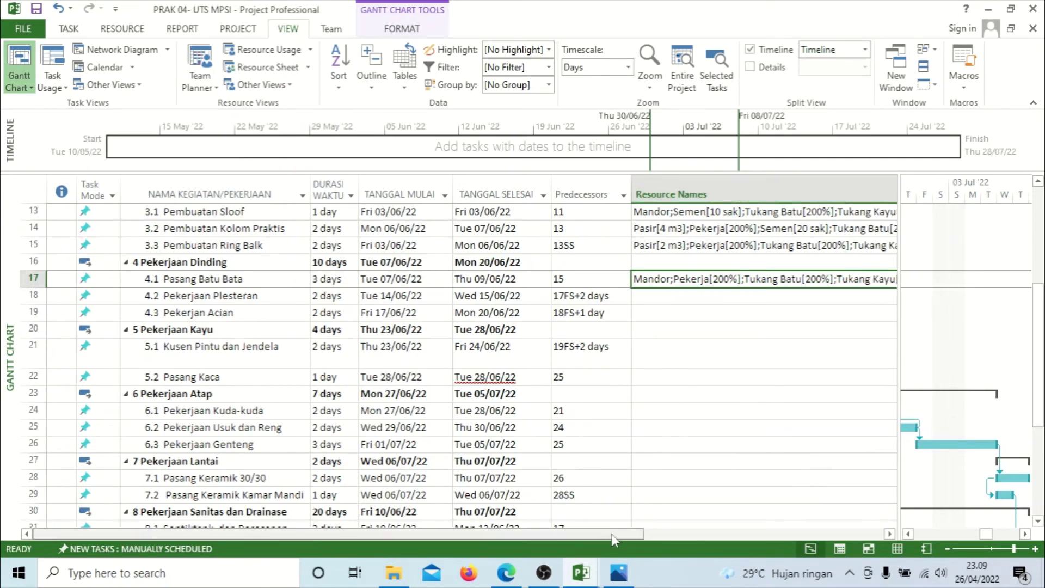
pyautogui.click(647, 540)
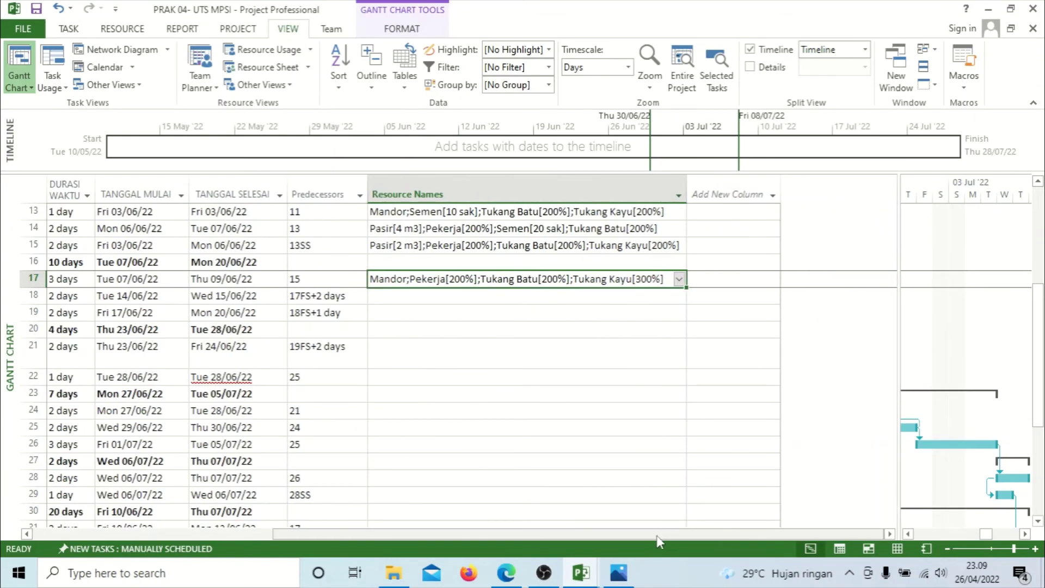
pyautogui.moveTo(659, 540); pyautogui.dragTo(608, 539)
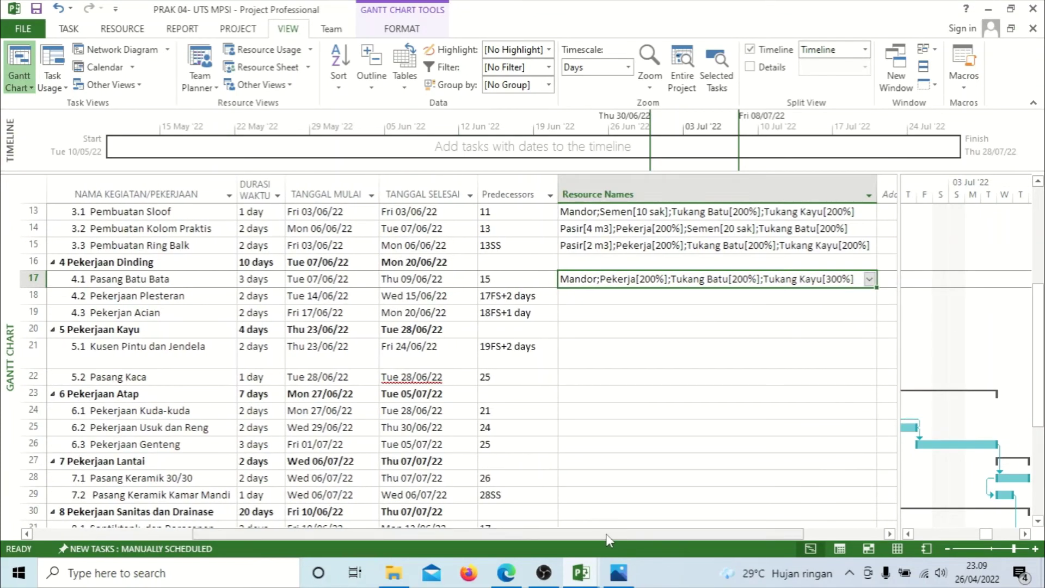
# Assign Mandor, Pekerja, Tukang Batu and Tukang Kayu to task 4.2 Pekerjaan Plesteran
pyautogui.click(684, 303)
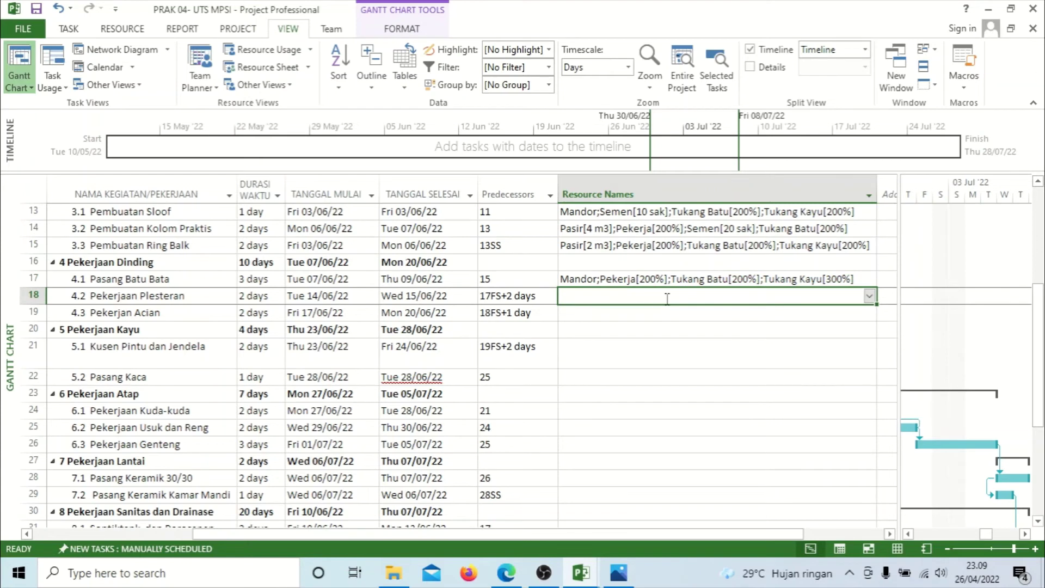
pyautogui.click(869, 296)
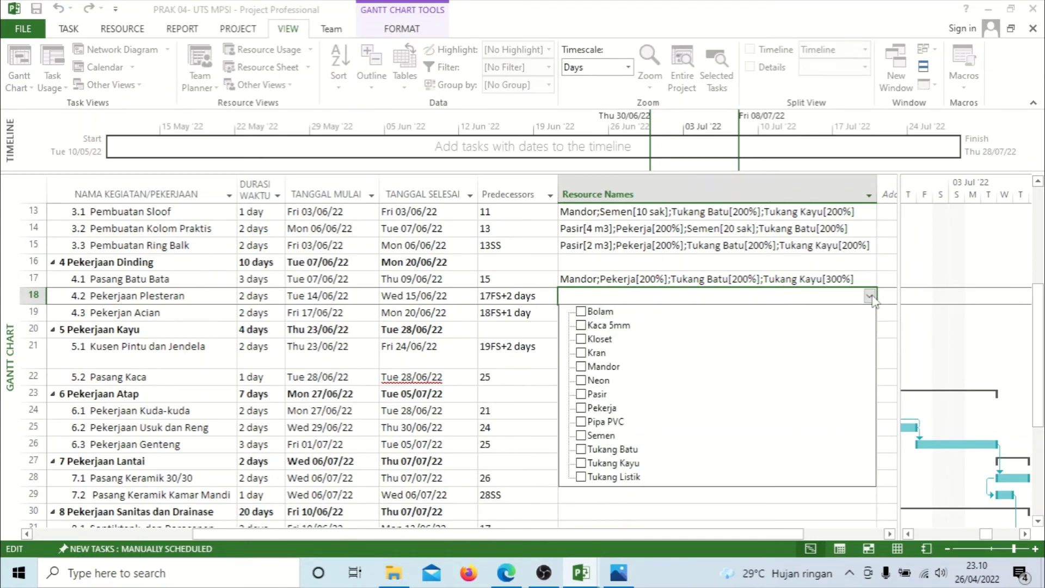
pyautogui.press('Down')
pyautogui.press('Down')
pyautogui.press('Down')
pyautogui.press('Down')
pyautogui.press('space')
pyautogui.press('Down')
pyautogui.press('Down')
pyautogui.press('Down')
pyautogui.press('space')
pyautogui.press('Down')
pyautogui.press('Down')
pyautogui.press('Down')
pyautogui.press('space')
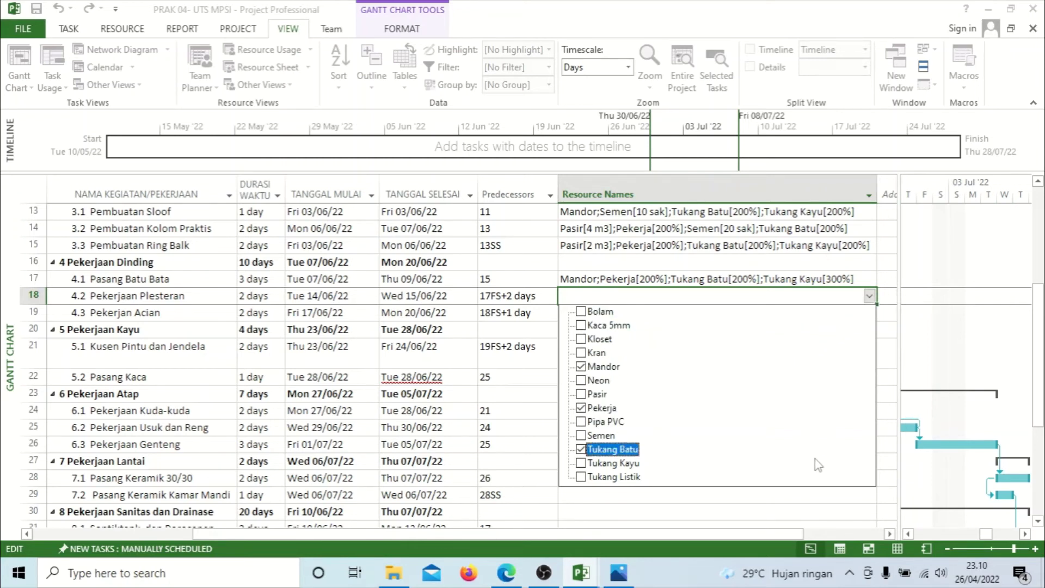
pyautogui.press('Down')
pyautogui.press('space')
pyautogui.press('Return')
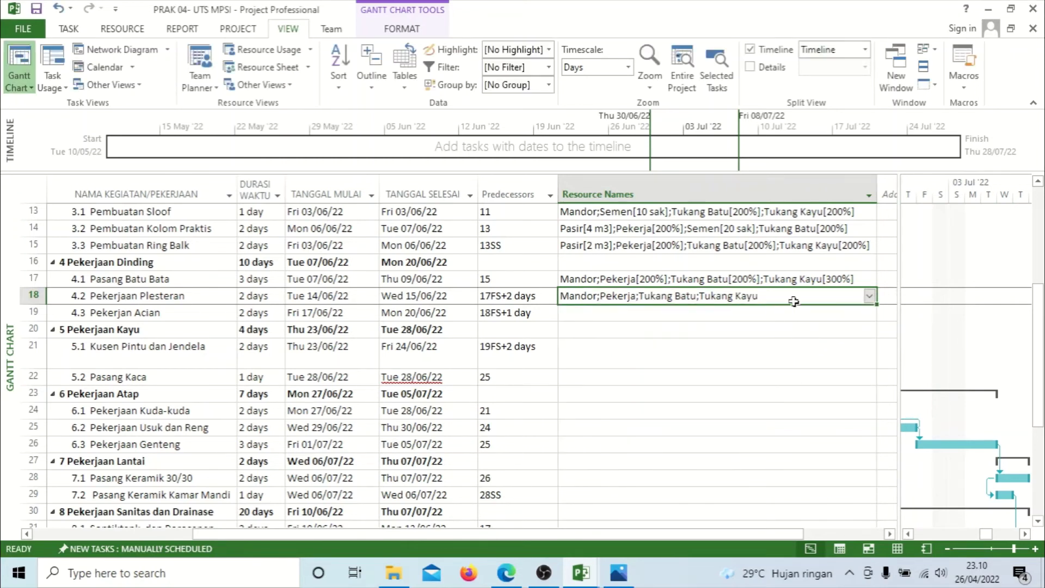
# Set the assignment units of Pekerja to 300% for the Pekerjaan Plesteran task
pyautogui.hotkey('alt', 'F10')
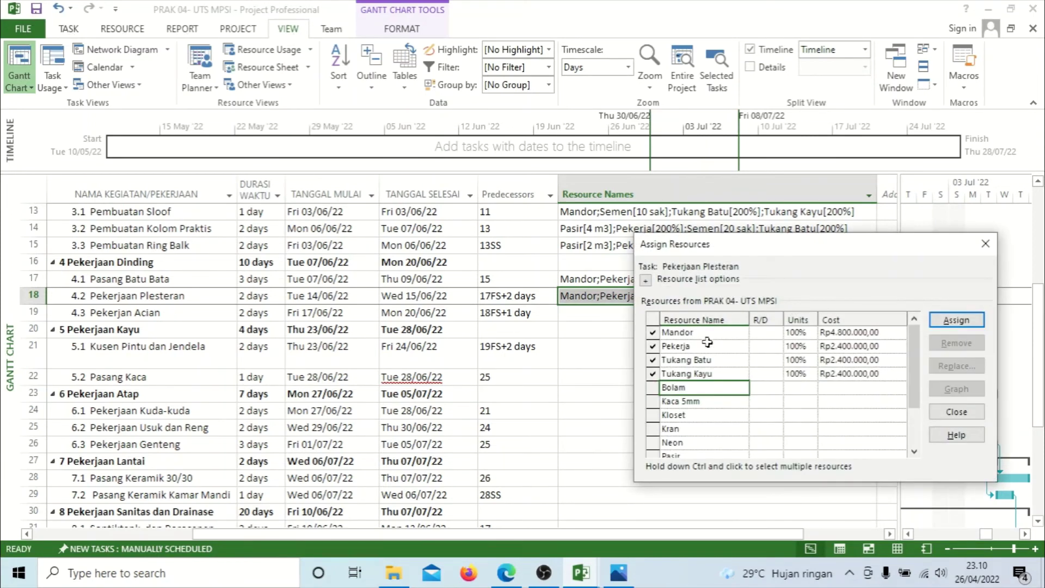
pyautogui.click(795, 345)
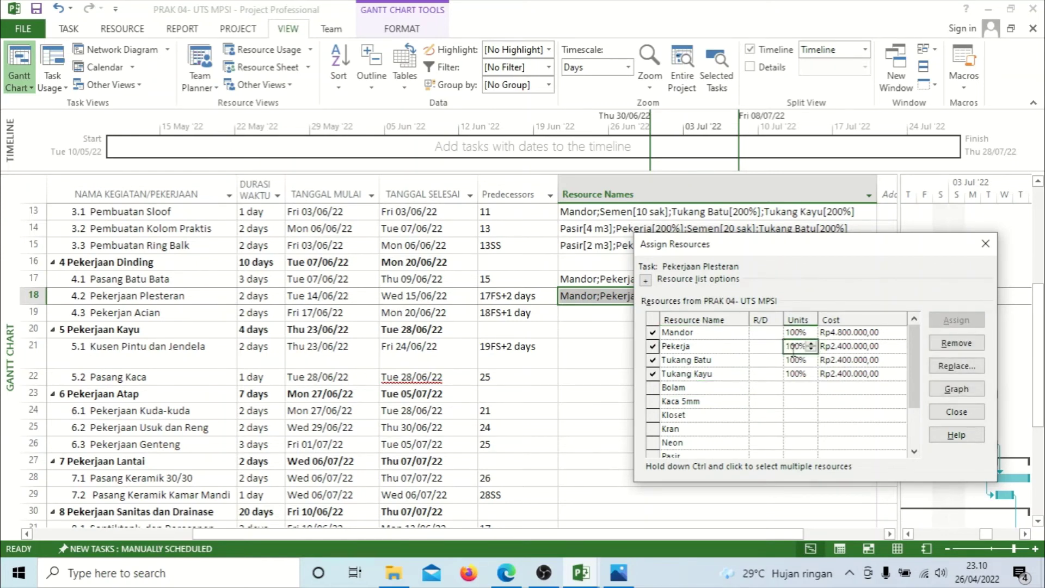
pyautogui.press('BackSpace')
pyautogui.press('BackSpace')
pyautogui.press('BackSpace')
pyautogui.press('BackSpace')
pyautogui.write('300')
pyautogui.press('Return')
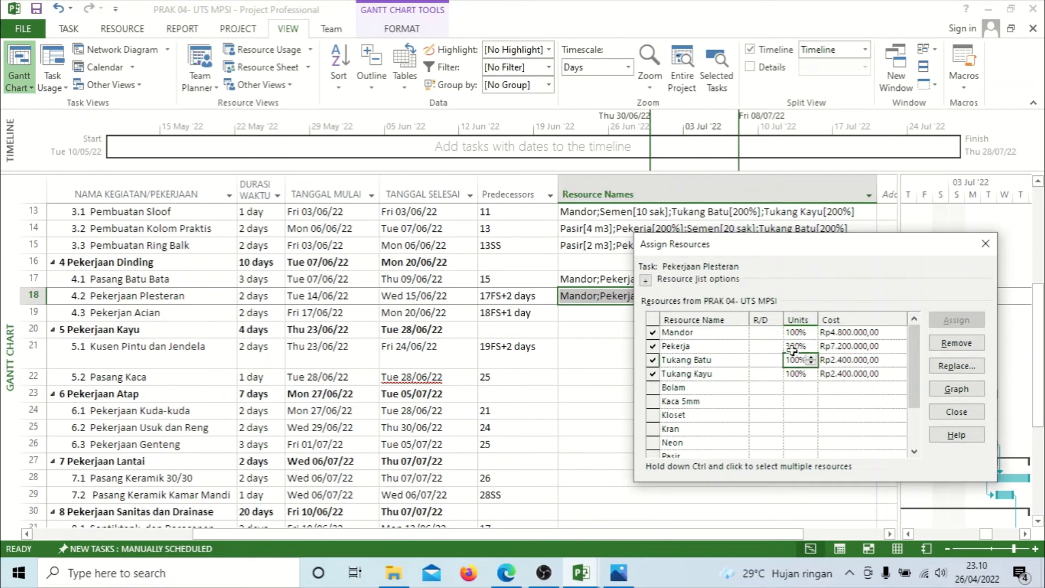
# Set the assignment units of Tukang Batu and Tukang Kayu to 200% each for the Pekerjaan Plesteran task
pyautogui.write('2')
pyautogui.write('00')
pyautogui.press('Return')
pyautogui.write('200')
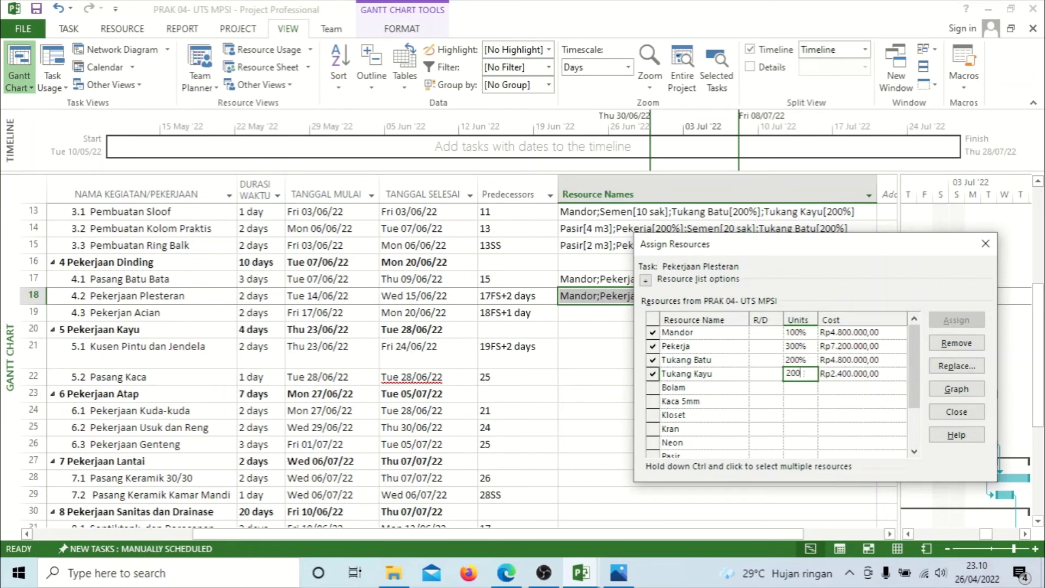
pyautogui.press('Return')
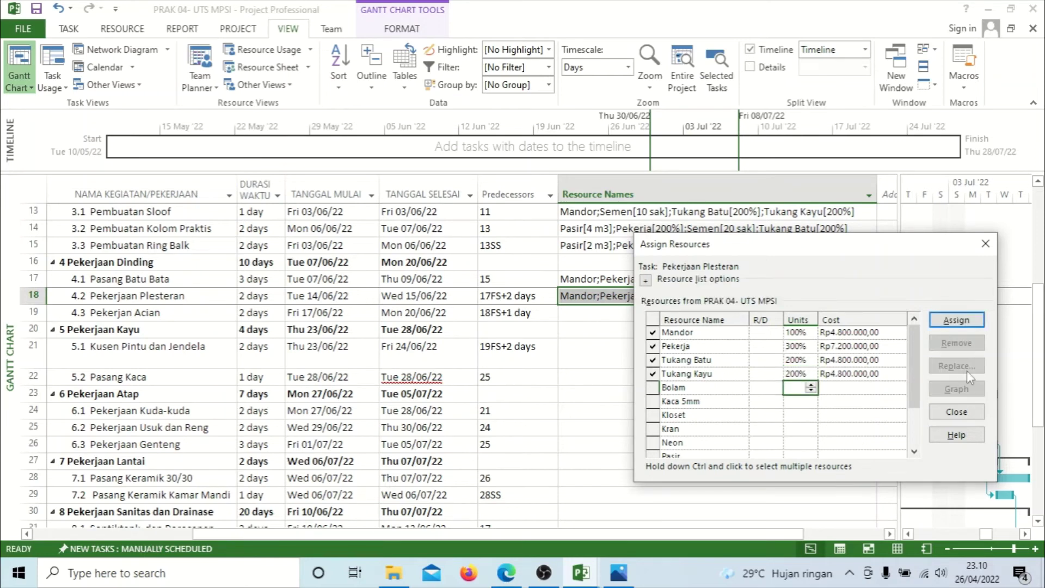
pyautogui.click(956, 411)
# Assign Mandor, Pekerja, Semen and Tukang Batu to task 4.3 Pekerjan Acian
pyautogui.click(713, 319)
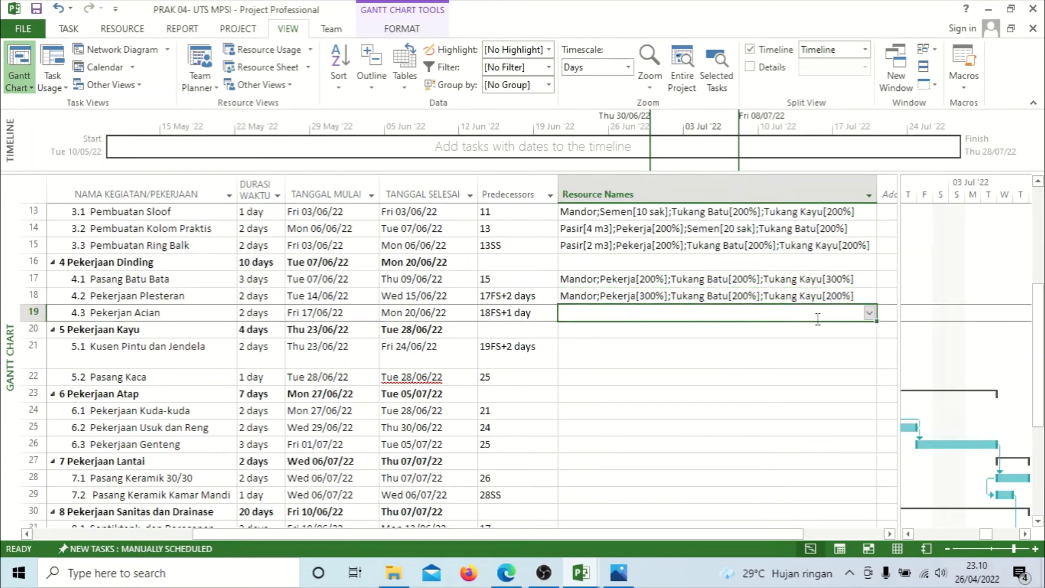
pyautogui.click(869, 314)
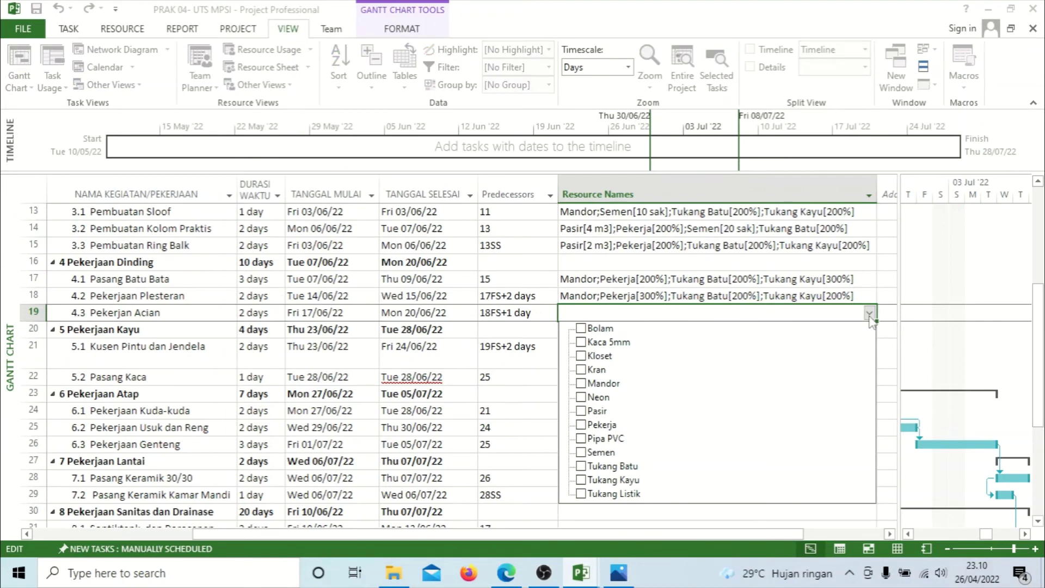
pyautogui.click(748, 383)
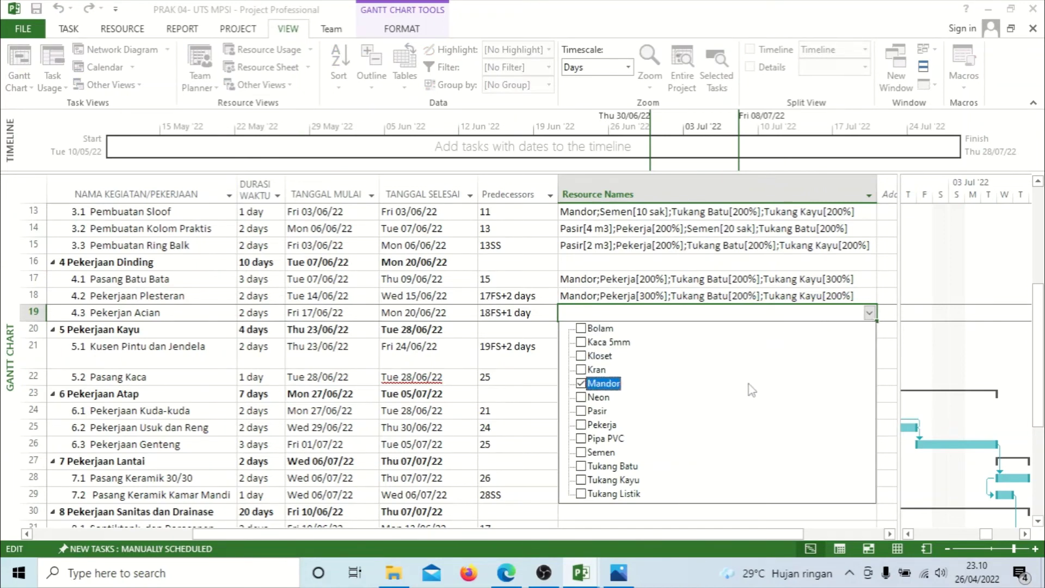
pyautogui.click(748, 453)
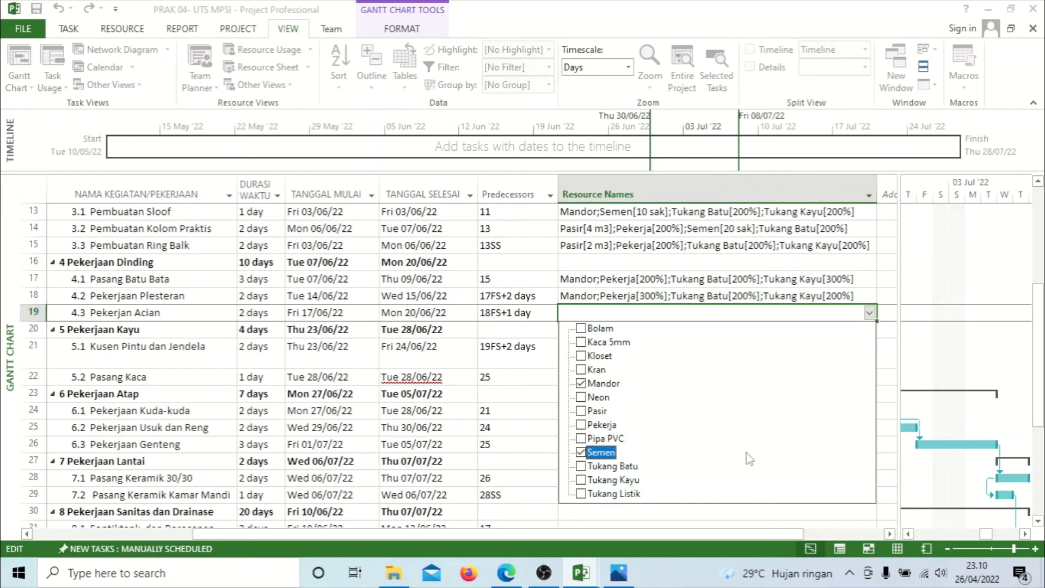
pyautogui.click(742, 467)
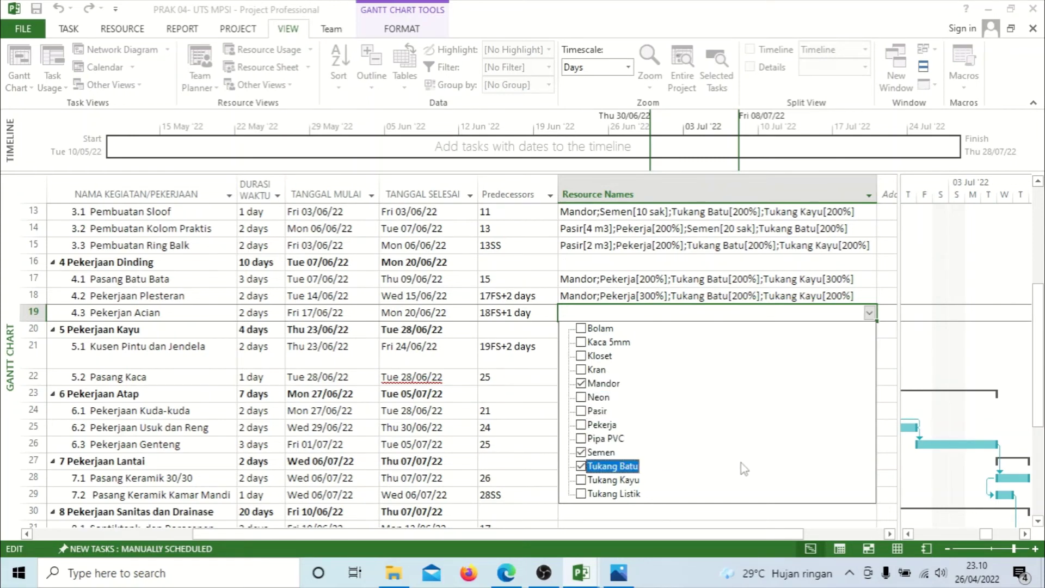
pyautogui.click(733, 425)
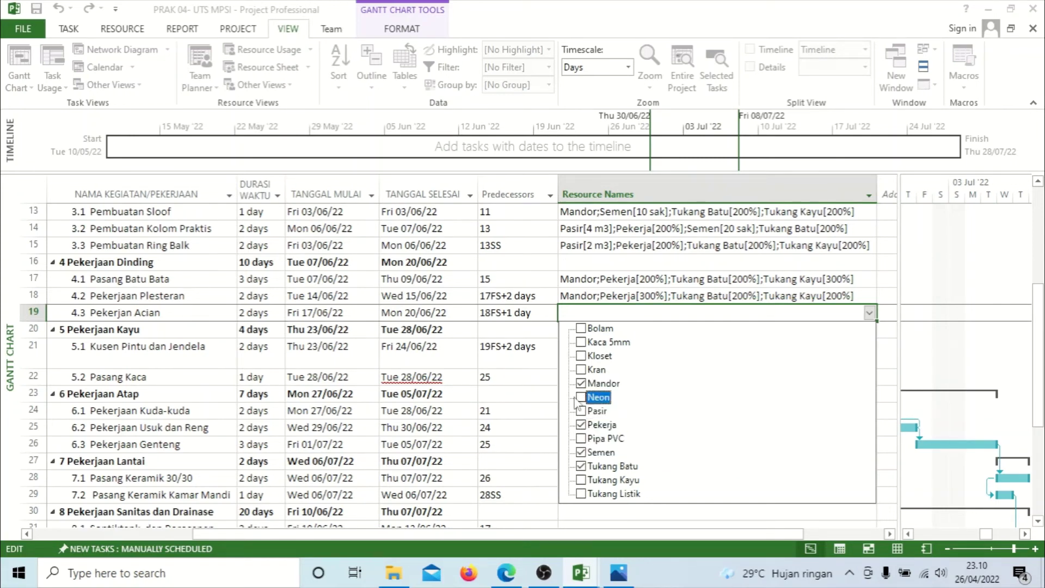
pyautogui.click(631, 518)
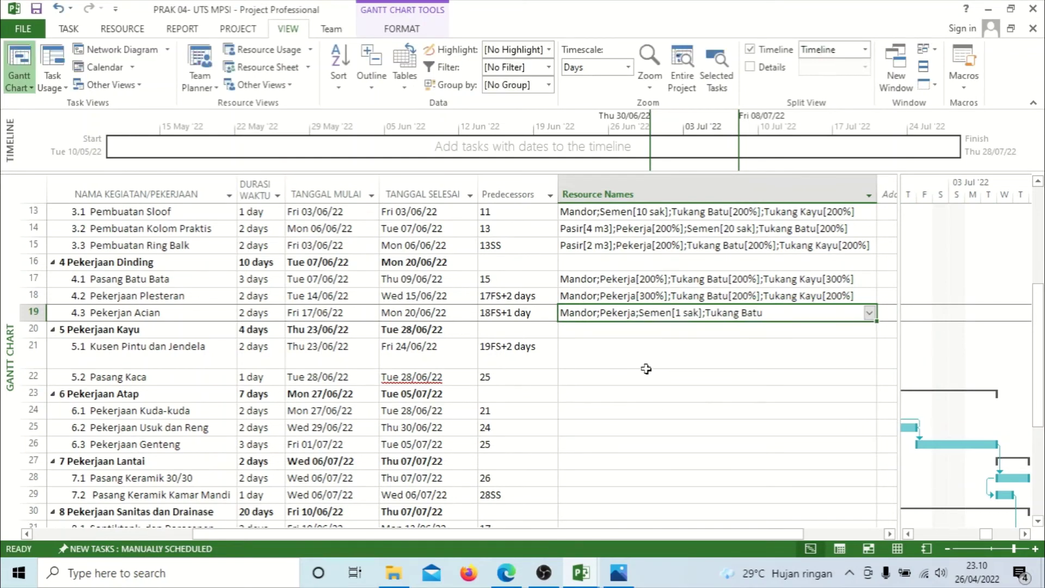
# Set Pekerja to 200% and Semen to 10 sak for the Pekerjan Acian task
pyautogui.hotkey('alt', 'F10')
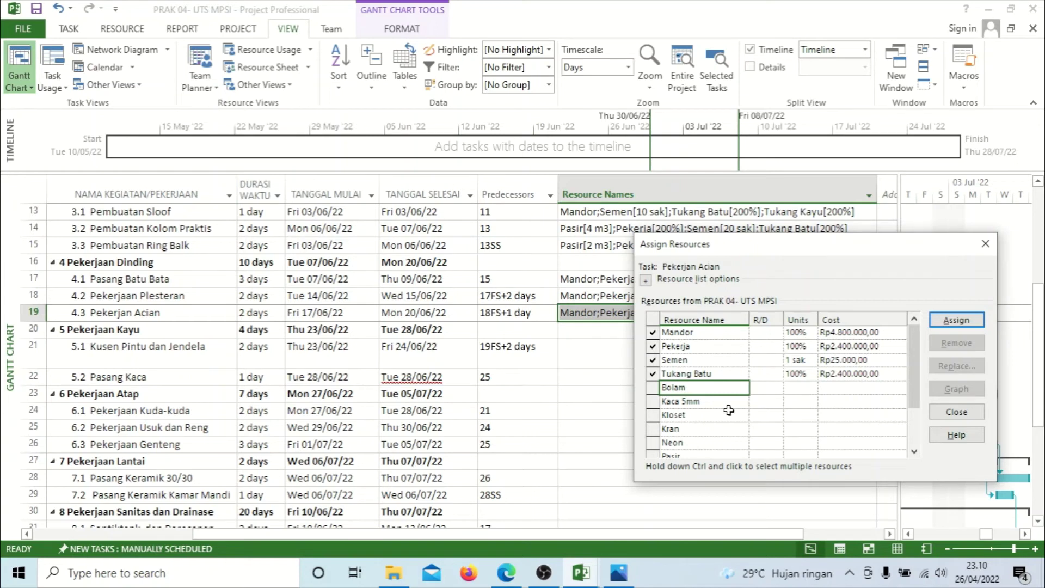
pyautogui.click(797, 346)
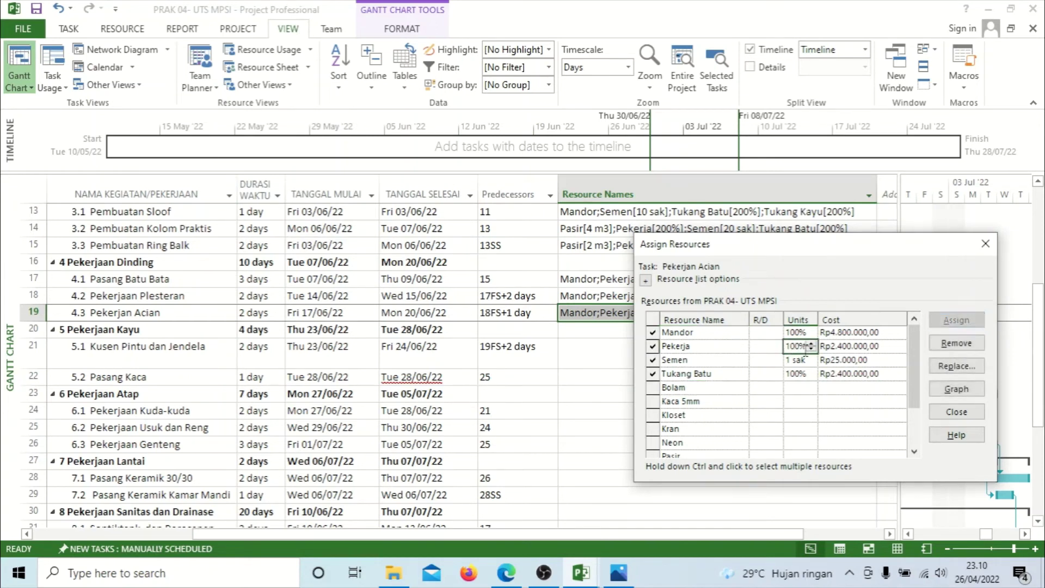
pyautogui.click(809, 345)
pyautogui.click(810, 345)
pyautogui.press('Return')
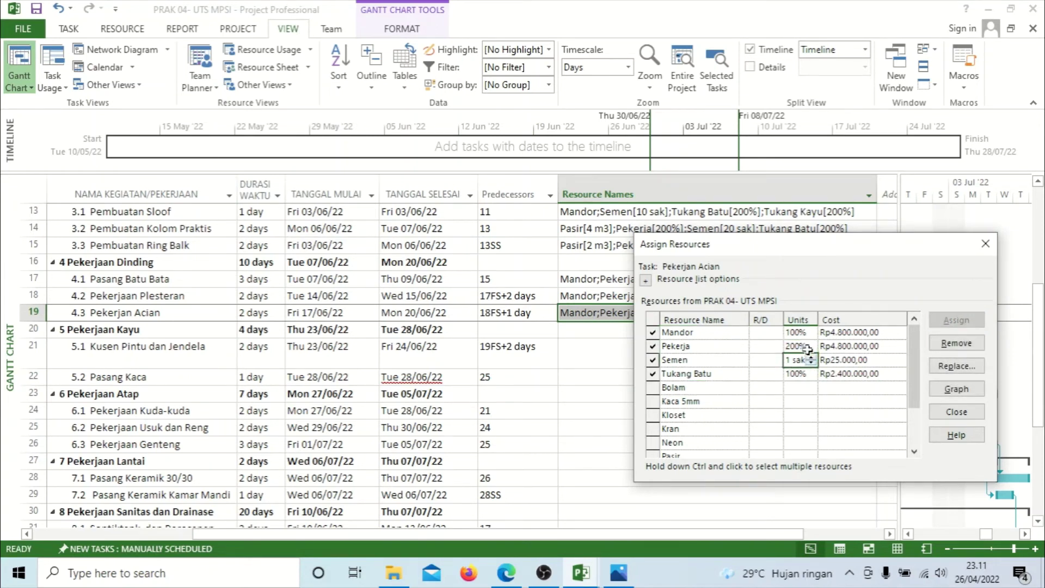
pyautogui.write('10')
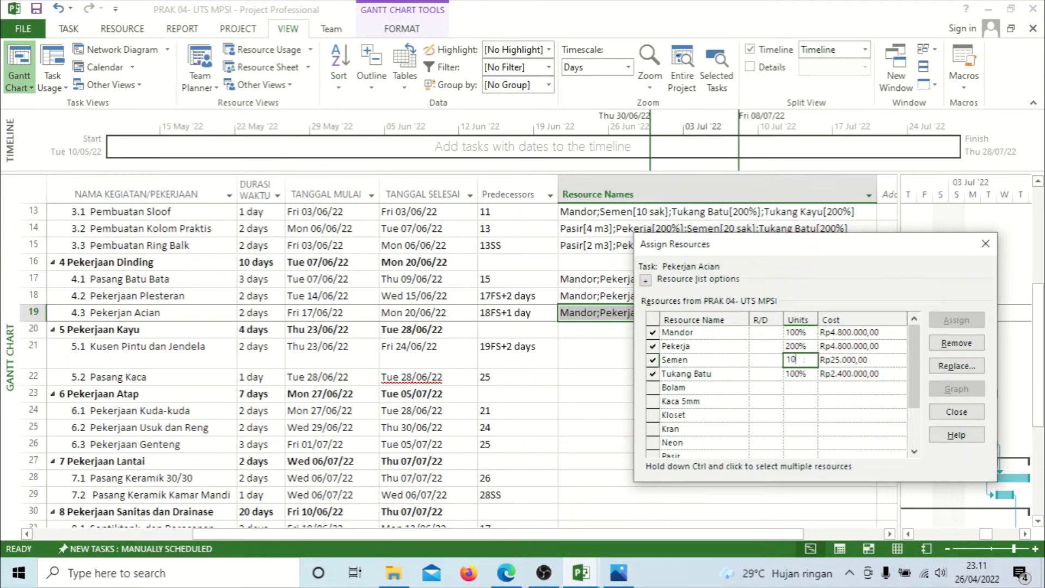
pyautogui.press('Return')
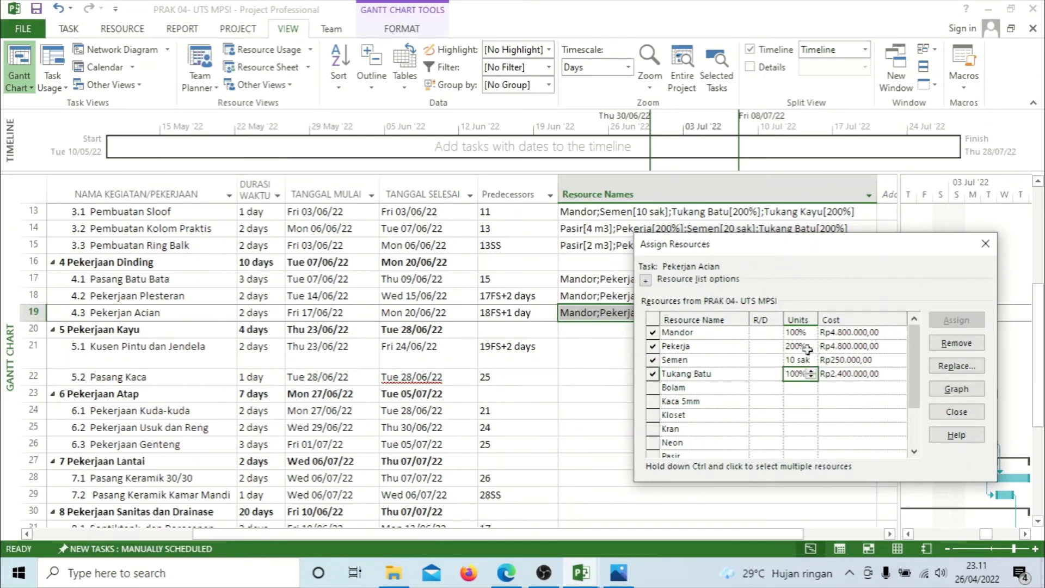
# Set the assignment units of Tukang Batu to 200% for the Pekerjan Acian task
pyautogui.write('200')
pyautogui.press('Return')
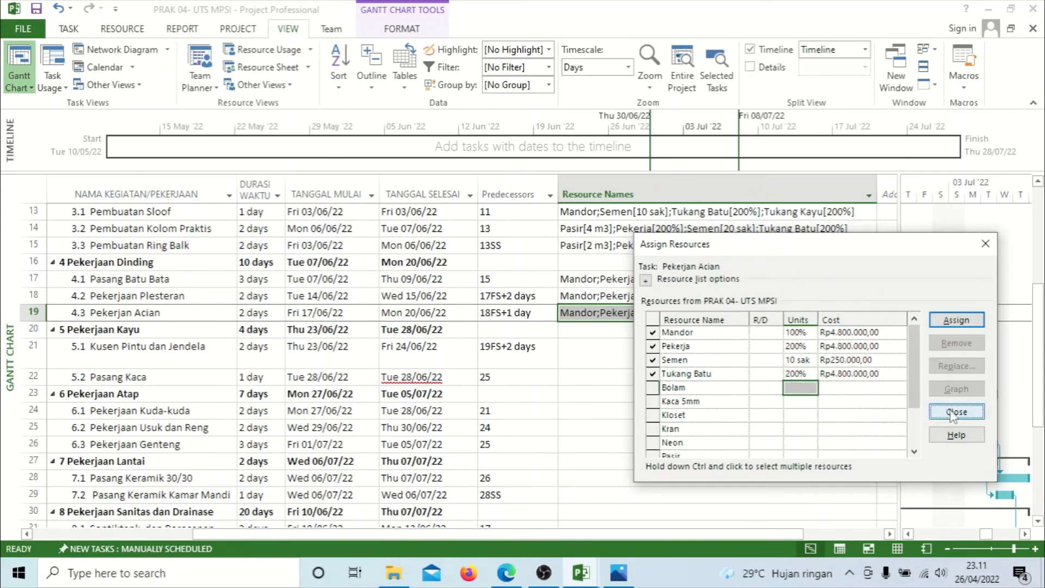
pyautogui.click(956, 411)
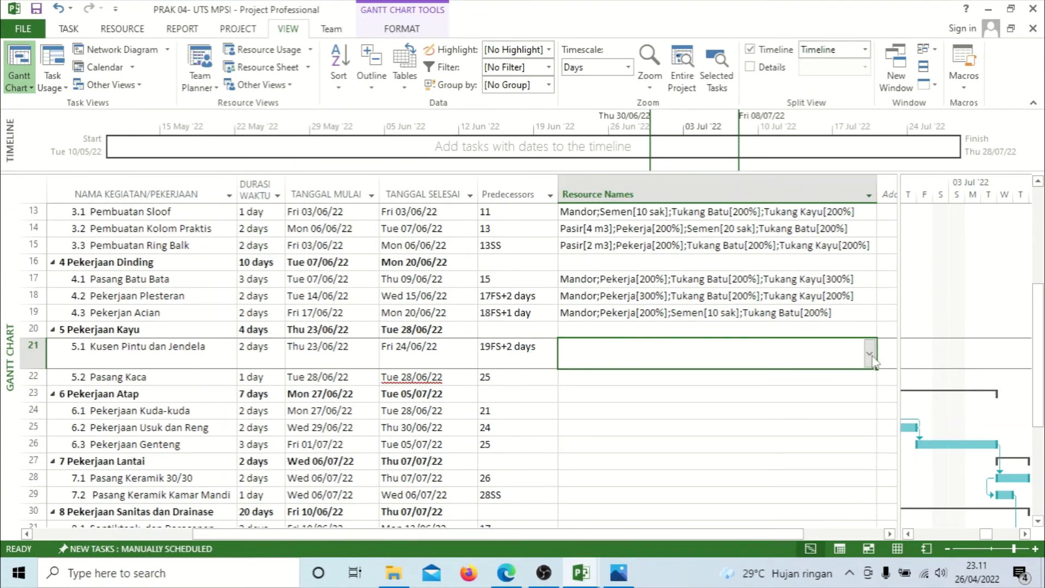
# Assign Pekerja, Tukang Batu and Tukang Kayu to task 5.1 Kusen Pintu dan Jendela and reduce its row to normal height
pyautogui.doubleClick(41, 368)
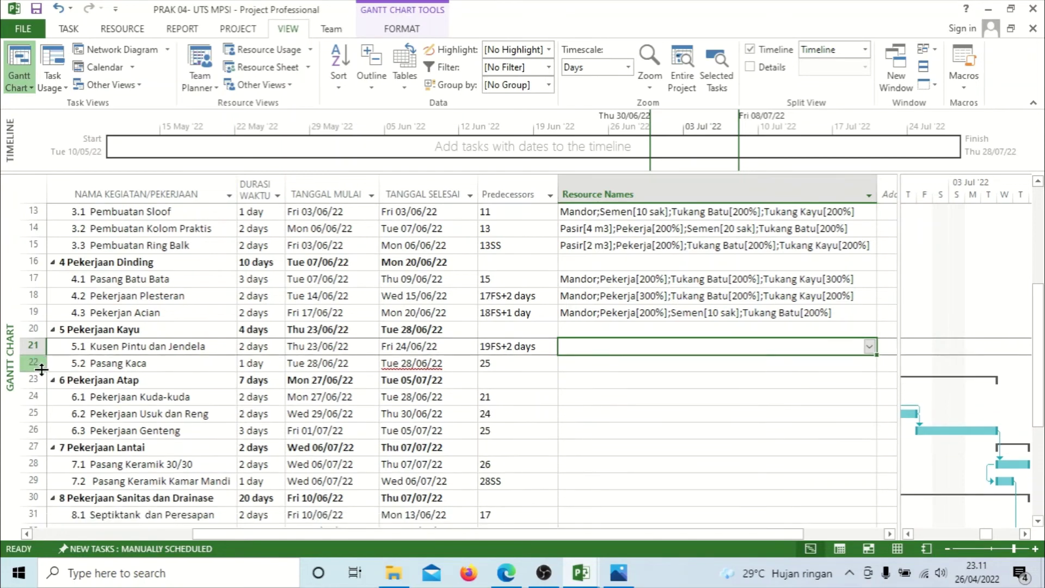
pyautogui.click(869, 346)
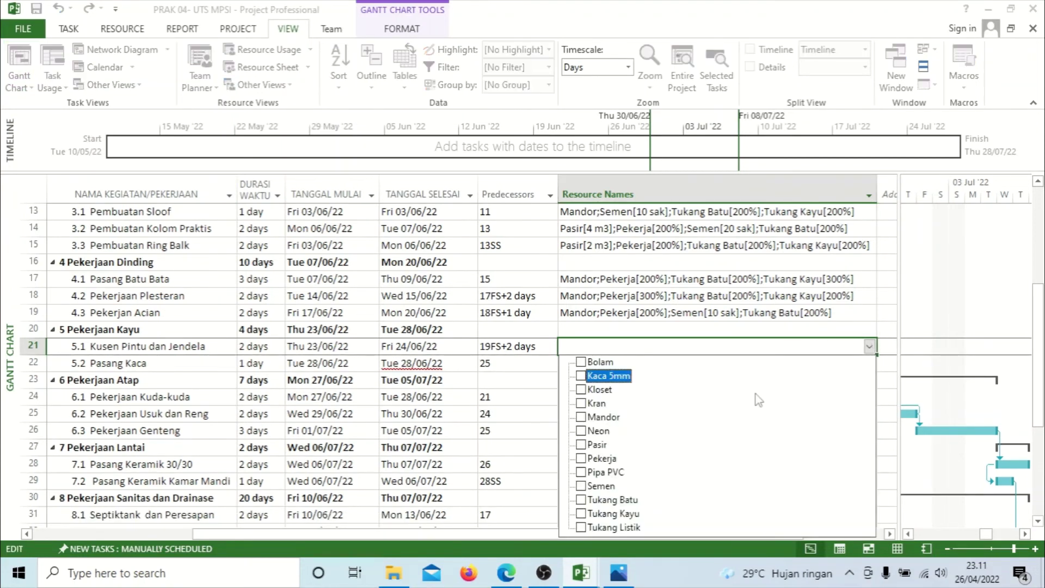
pyautogui.click(678, 501)
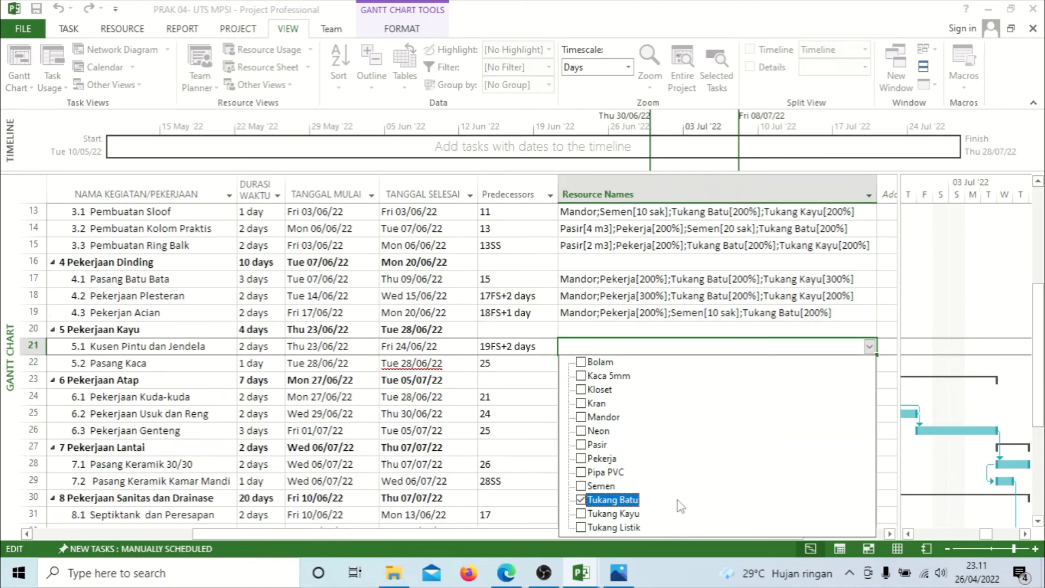
pyautogui.click(673, 514)
pyautogui.click(646, 454)
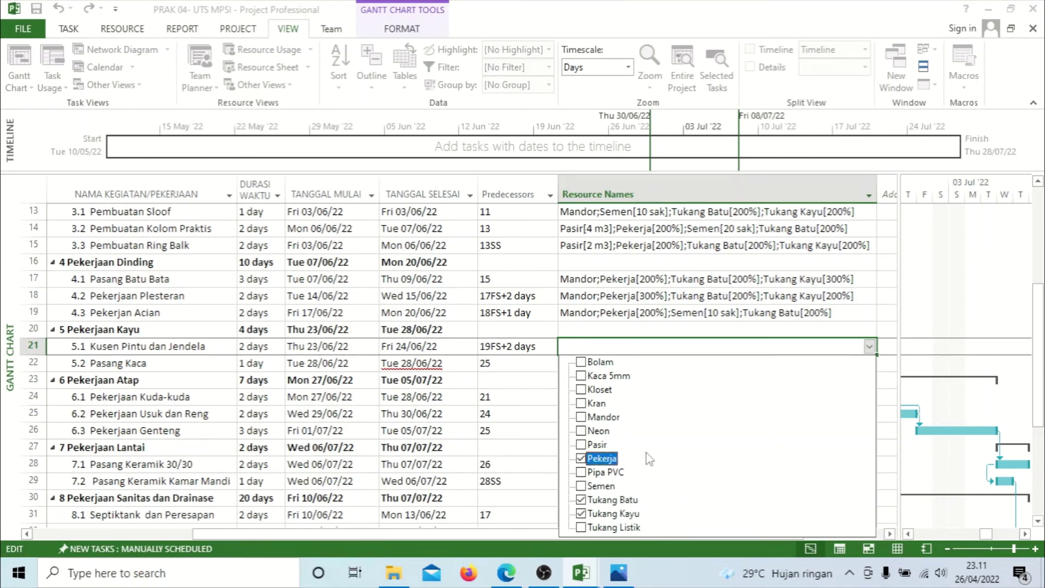
pyautogui.click(820, 352)
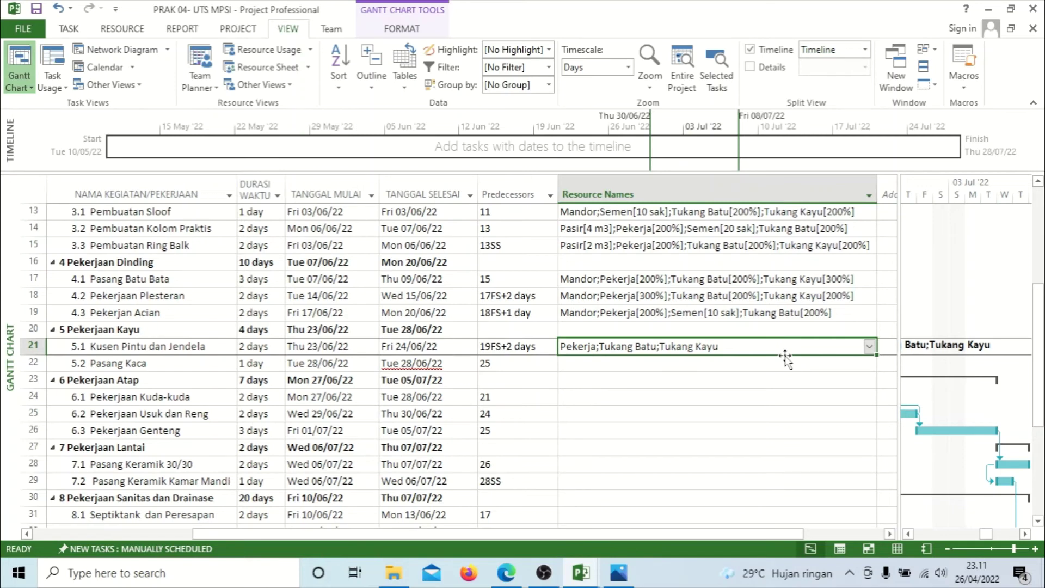
# Set Pekerja and Tukang Batu to 200% each and Tukang Kayu to 400% for the Kusen Pintu dan Jendela task
pyautogui.hotkey('alt', 'F10')
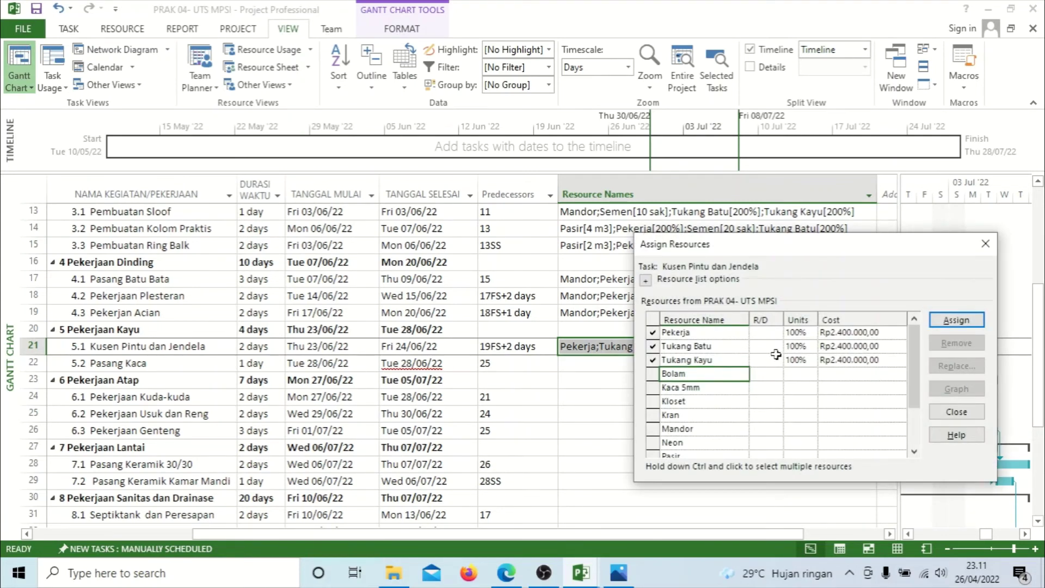
pyautogui.click(797, 332)
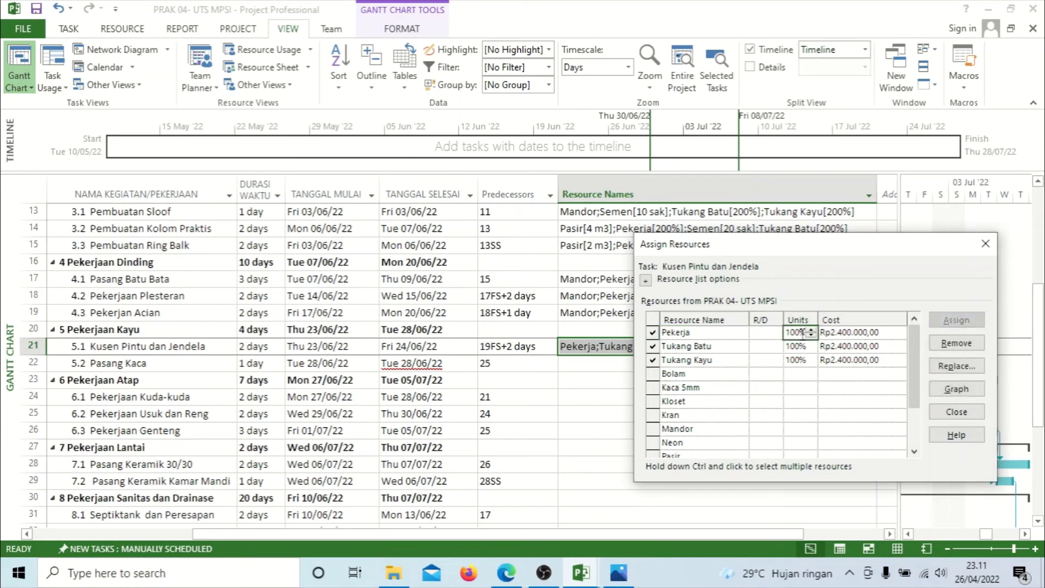
pyautogui.write('200')
pyautogui.press('Return')
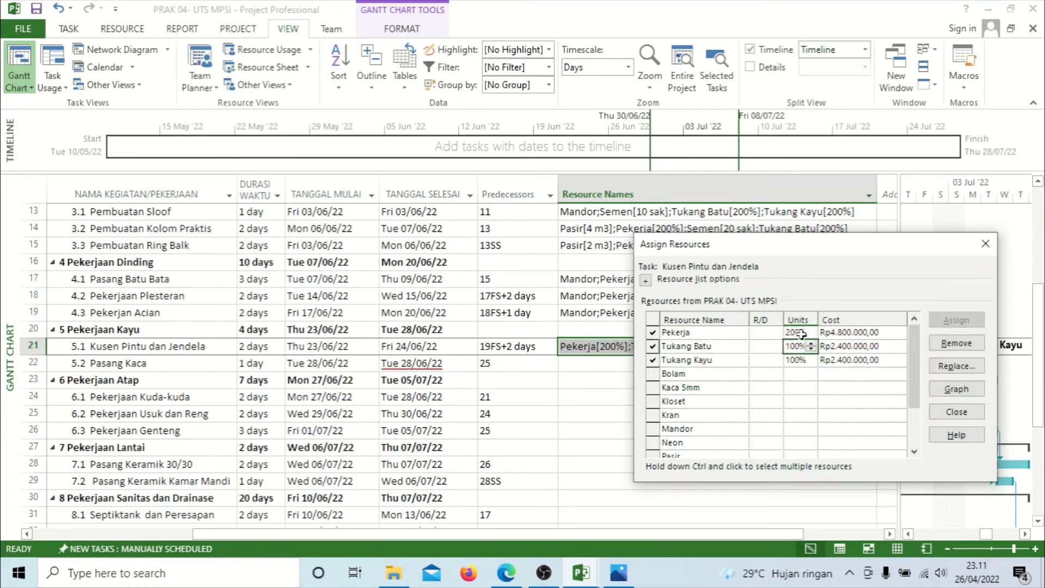
pyautogui.write('200')
pyautogui.press('Return')
pyautogui.write('400')
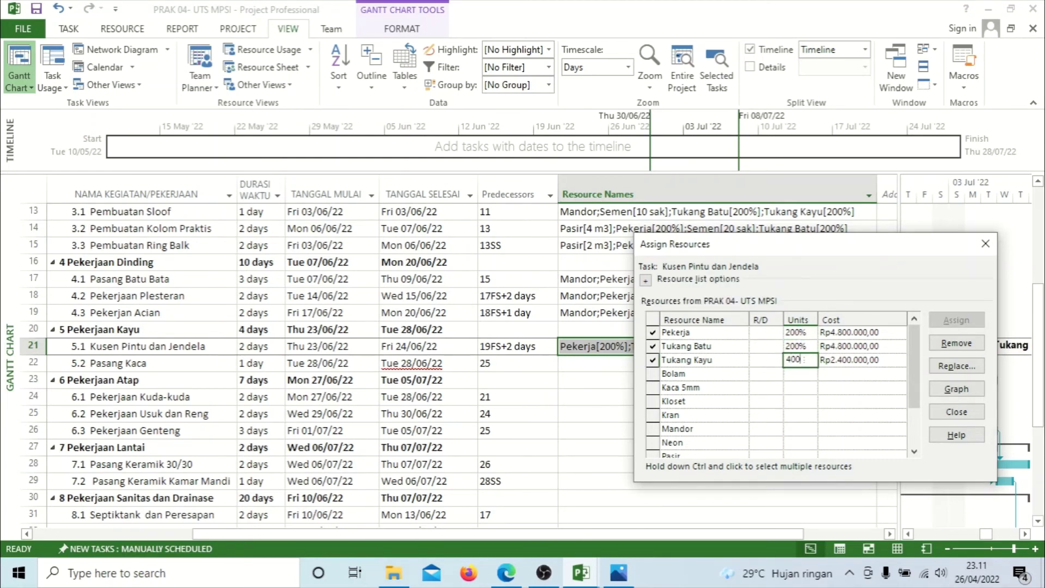
pyautogui.press('Return')
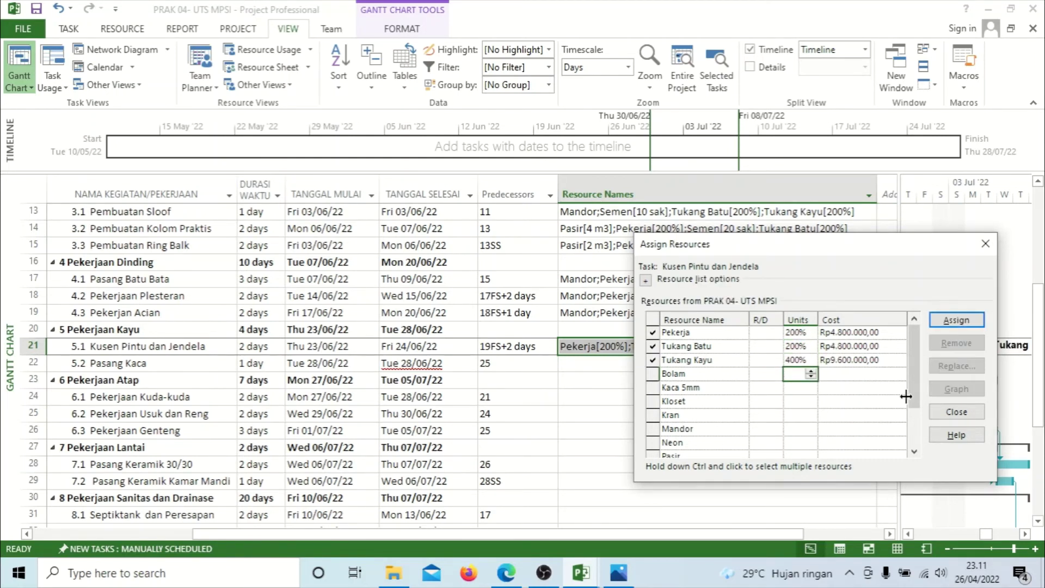
pyautogui.click(969, 413)
# Assign Kaca 5mm, Pipa PVC and Tukang Kayu to task 5.2 Pasang Kaca
pyautogui.click(673, 362)
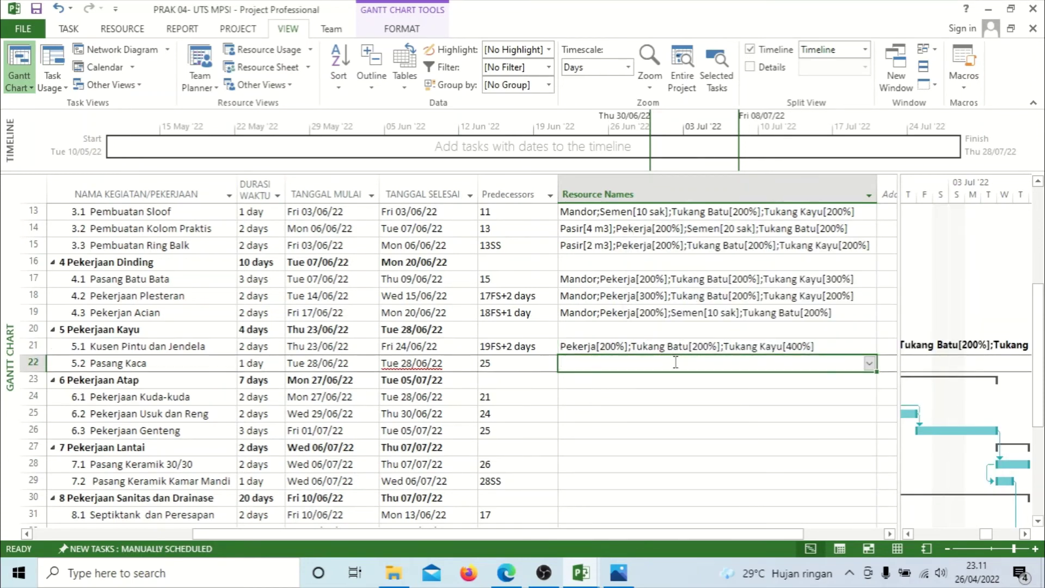
pyautogui.click(869, 363)
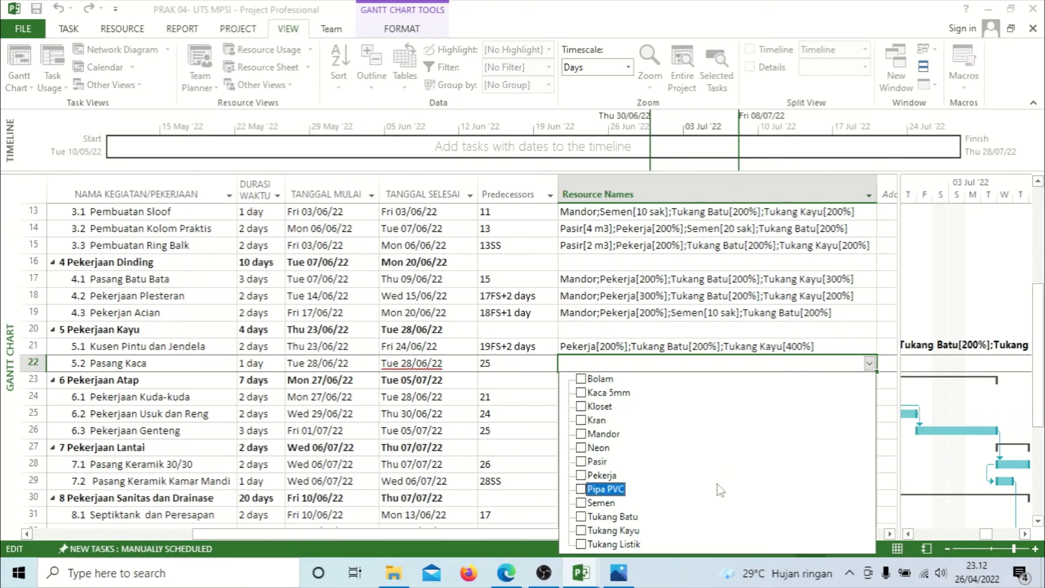
pyautogui.click(710, 531)
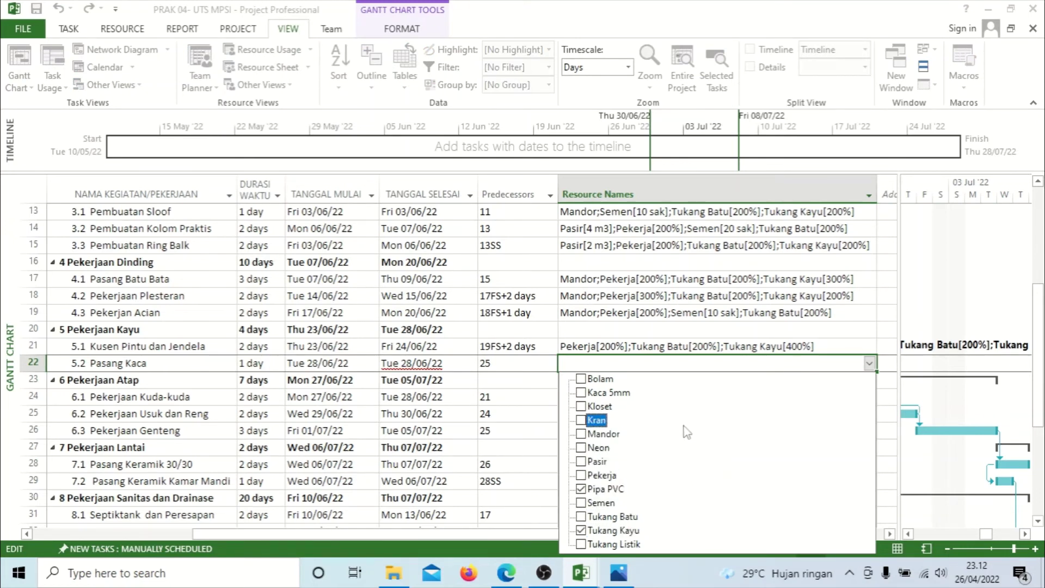
pyautogui.click(673, 398)
pyautogui.click(795, 363)
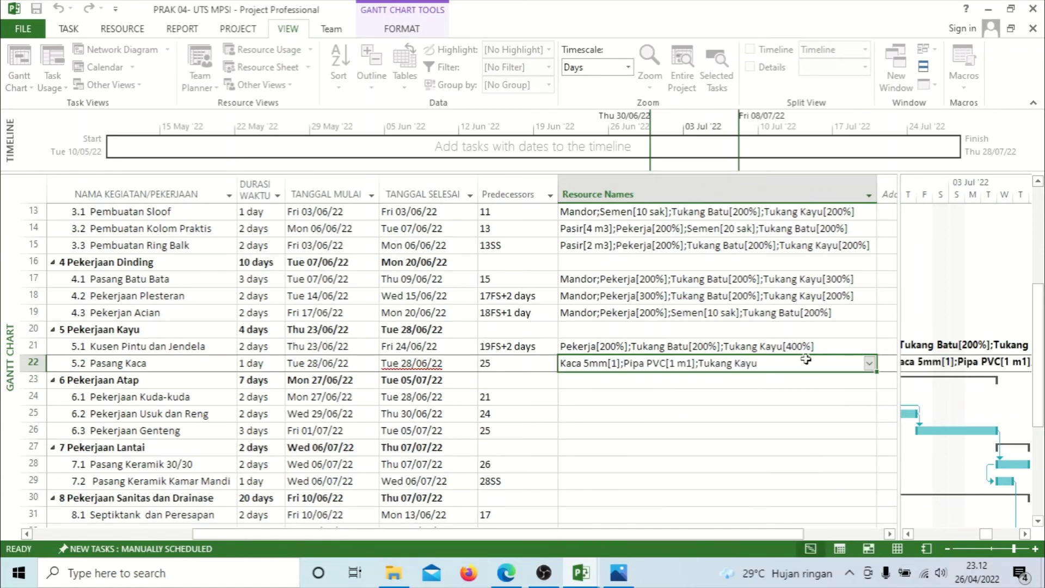
pyautogui.hotkey('alt', 'F10')
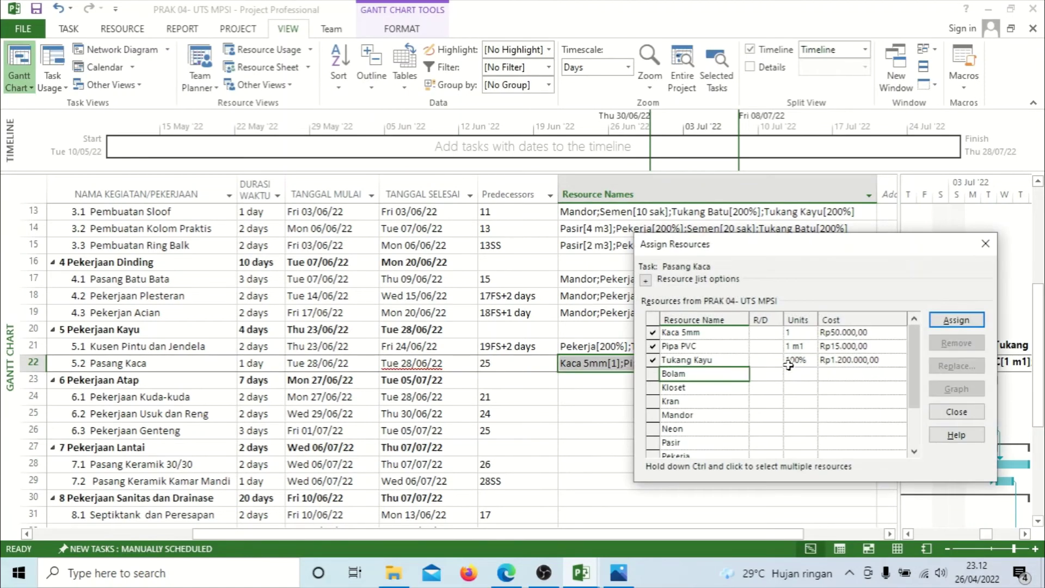
pyautogui.click(796, 332)
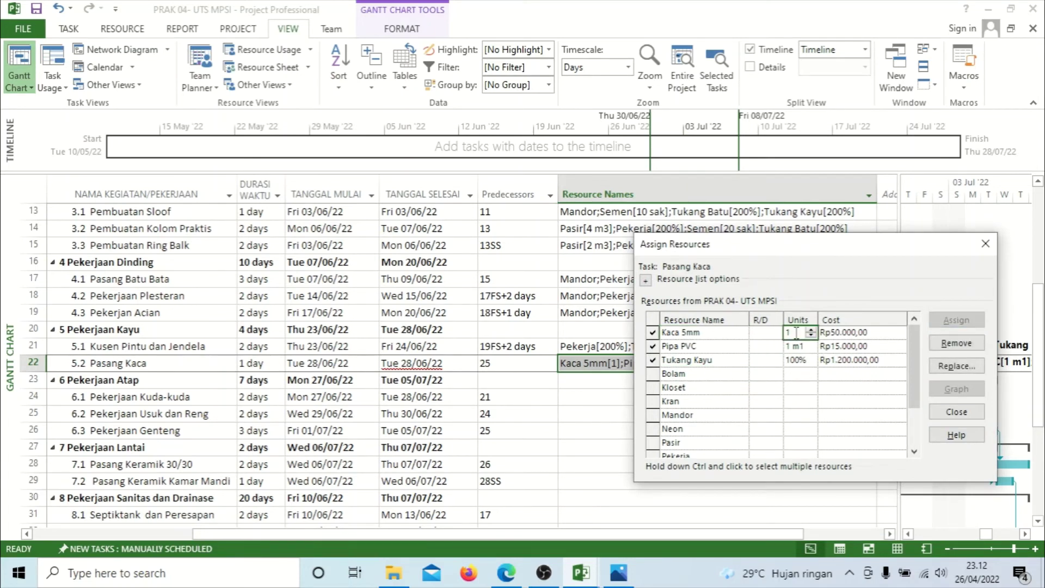
pyautogui.click(956, 412)
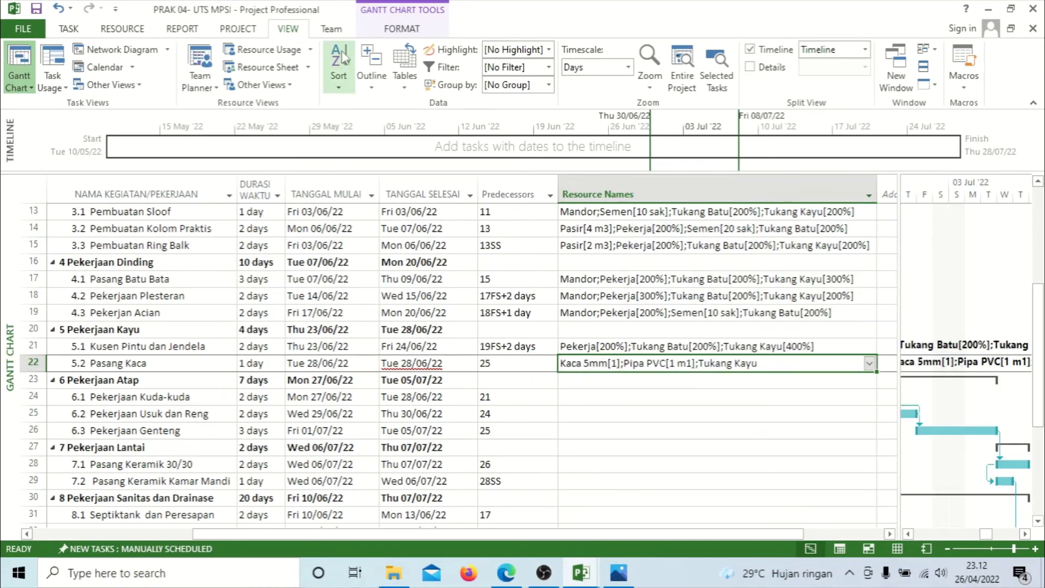
# Give the Kaca 5mm resource the material label m2 in the Resource Sheet
pyautogui.click(272, 67)
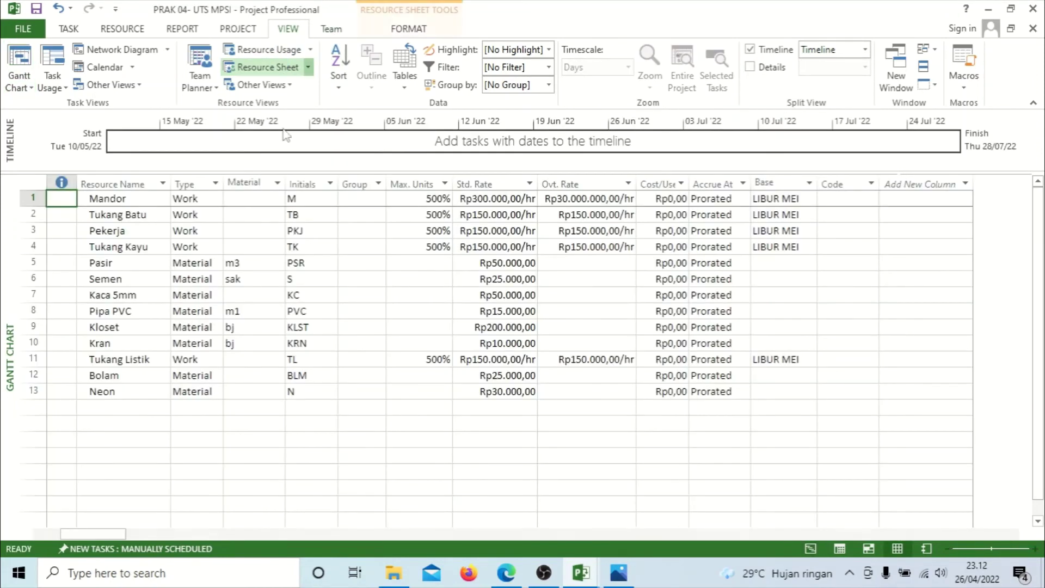
pyautogui.click(234, 298)
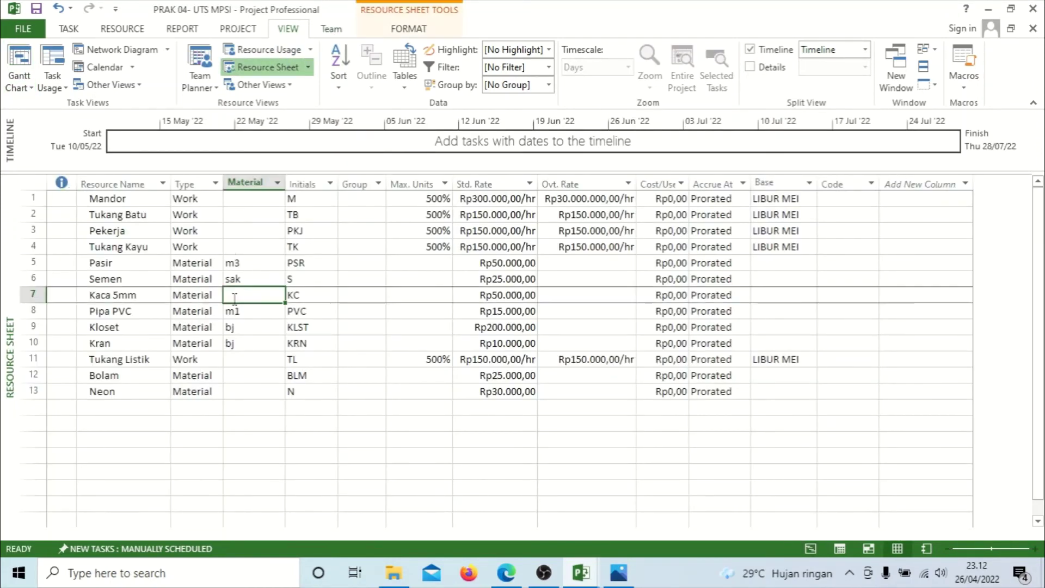
pyautogui.write('M2')
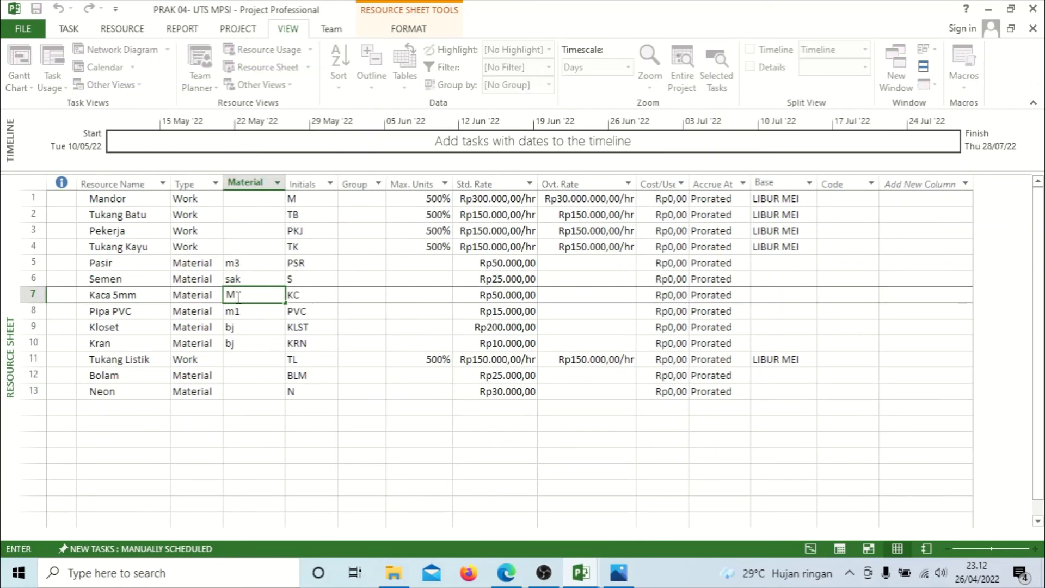
pyautogui.press('BackSpace')
pyautogui.press('BackSpace')
pyautogui.write('m2')
pyautogui.press('Return')
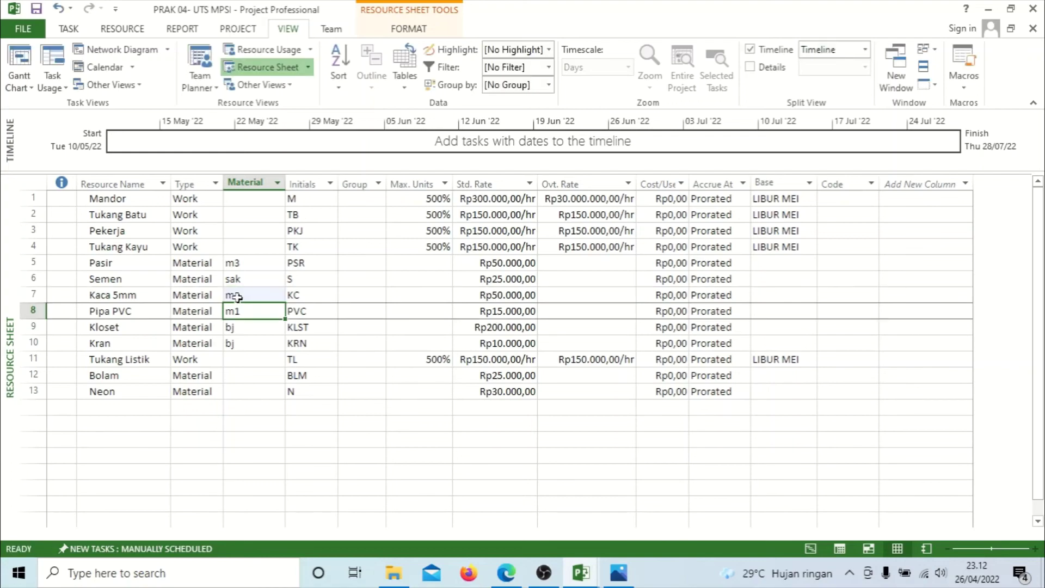
# Return to the Gantt Chart and set the Kaca 5mm quantity to 10 m2 for the Pasang Kaca task
pyautogui.click(19, 59)
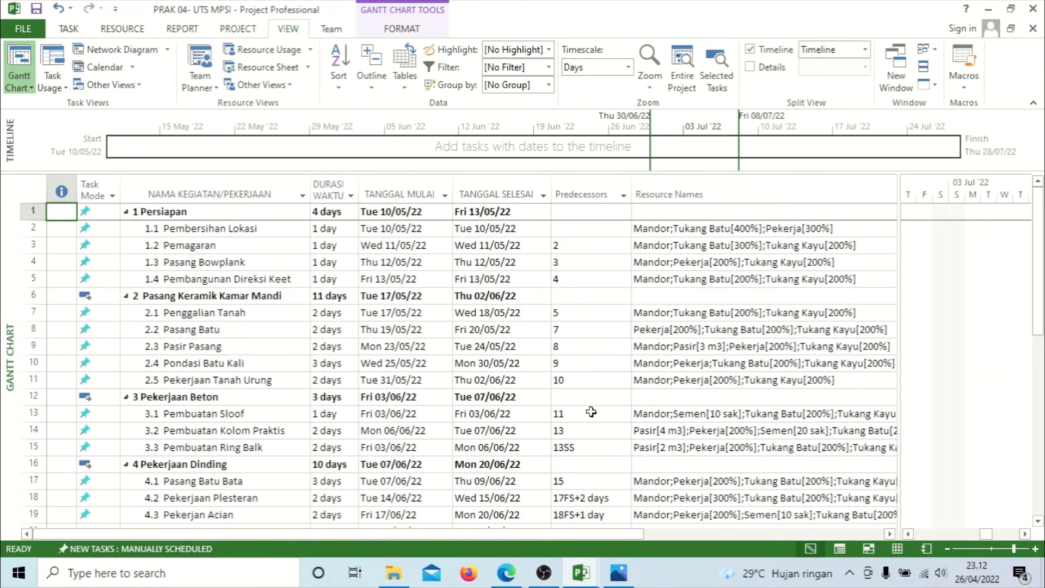
pyautogui.moveTo(1038, 308); pyautogui.dragTo(1038, 400)
pyautogui.click(824, 380)
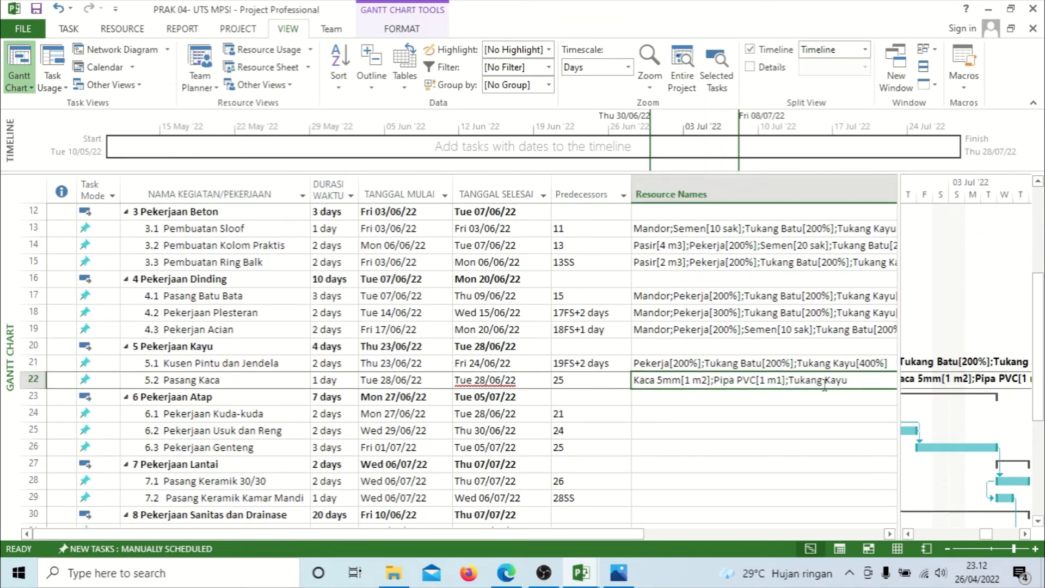
pyautogui.hotkey('alt', 'F10')
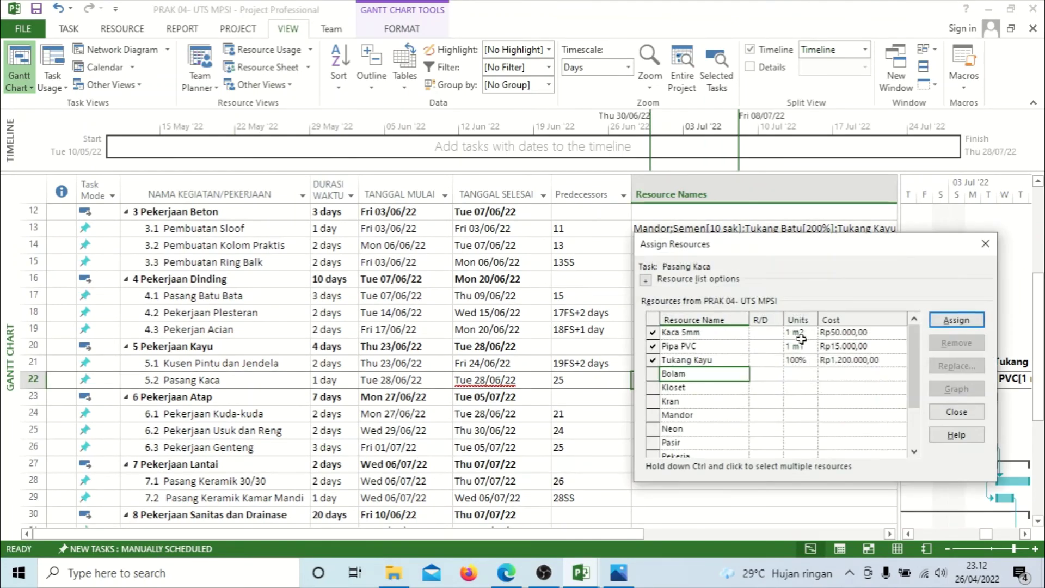
pyautogui.click(799, 333)
pyautogui.doubleClick(799, 332)
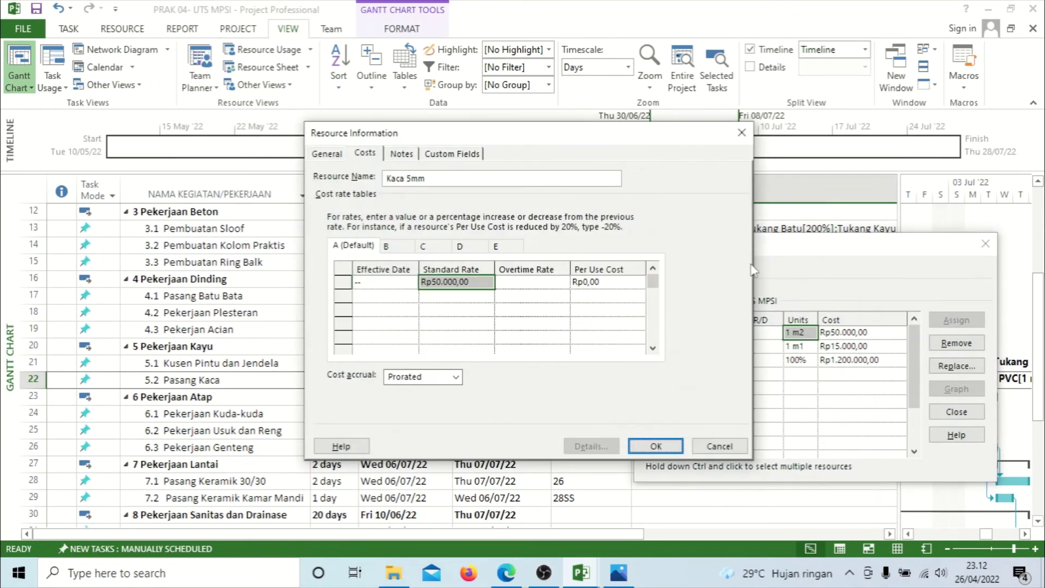
pyautogui.click(742, 132)
pyautogui.click(795, 333)
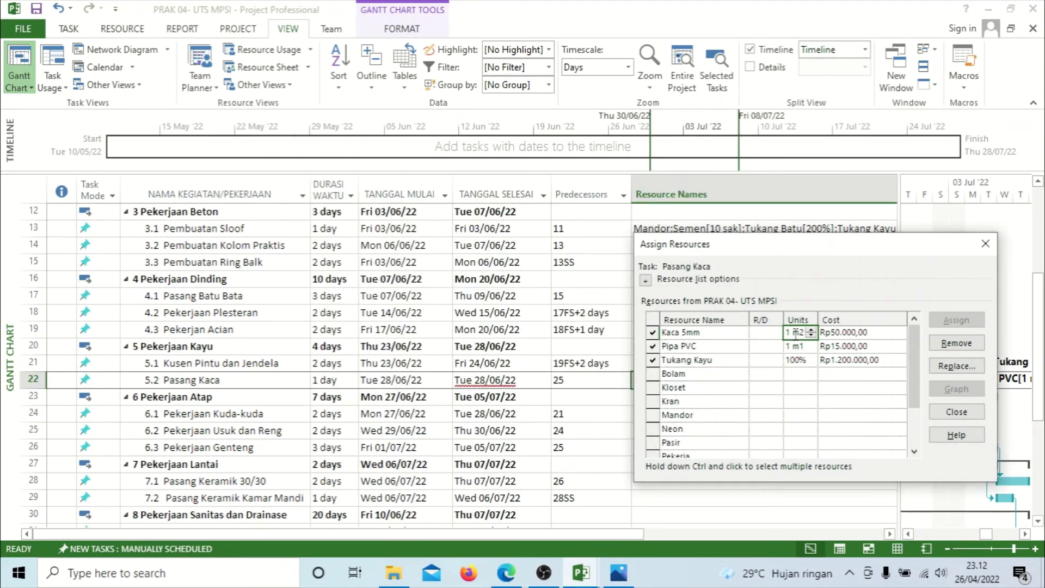
pyautogui.write('0')
pyautogui.press('Return')
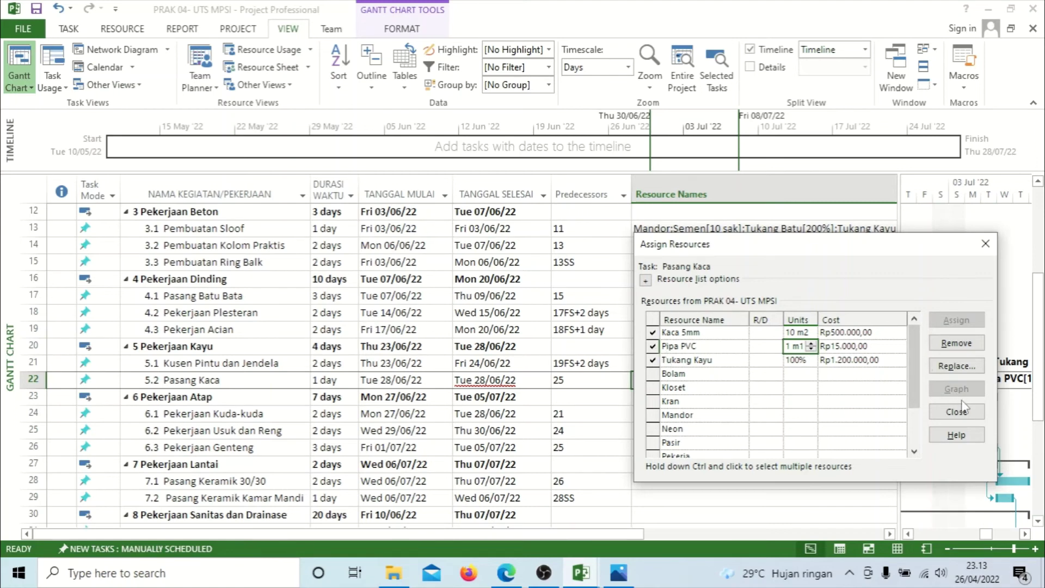
pyautogui.click(968, 415)
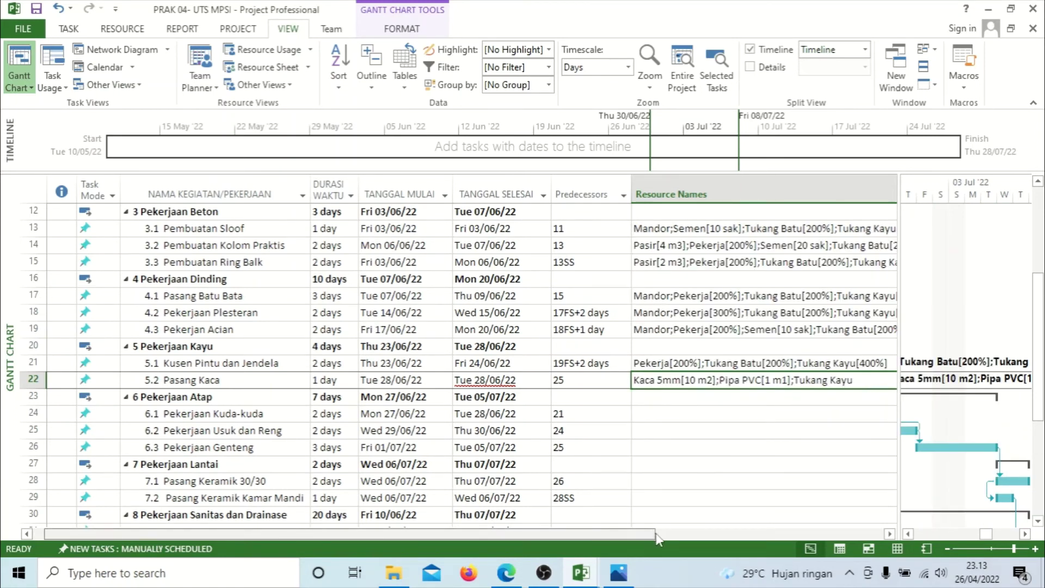
# Remove Pipa PVC from the Pasang Kaca task and assign Pekerja instead
pyautogui.click(656, 535)
pyautogui.click(679, 379)
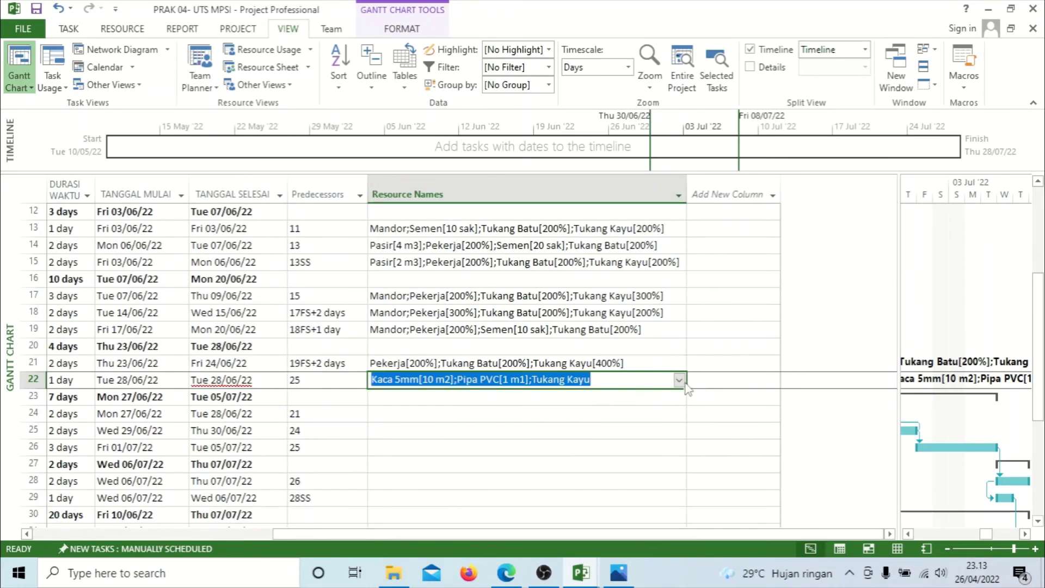
pyautogui.click(430, 325)
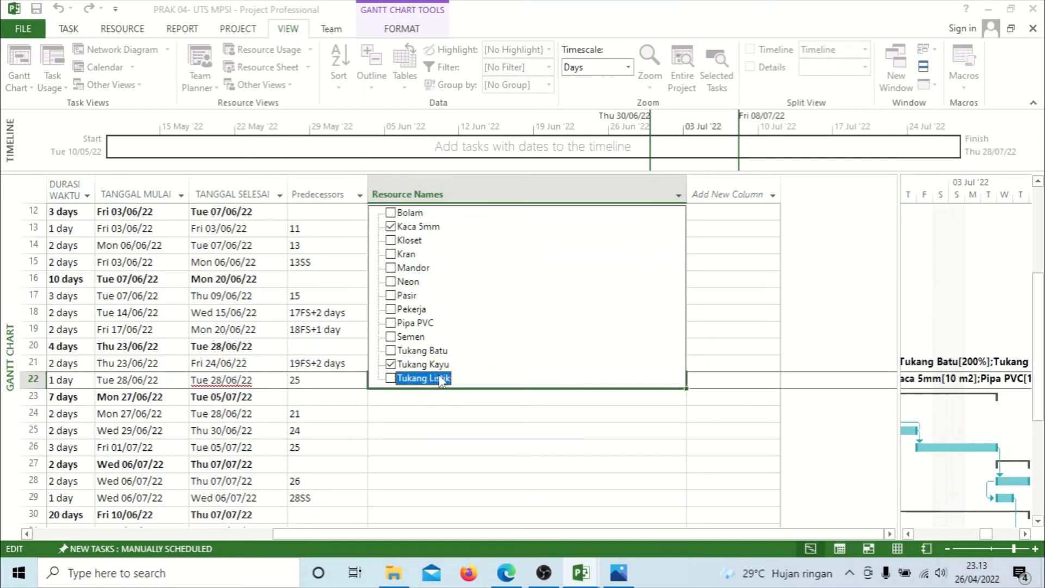
pyautogui.click(404, 314)
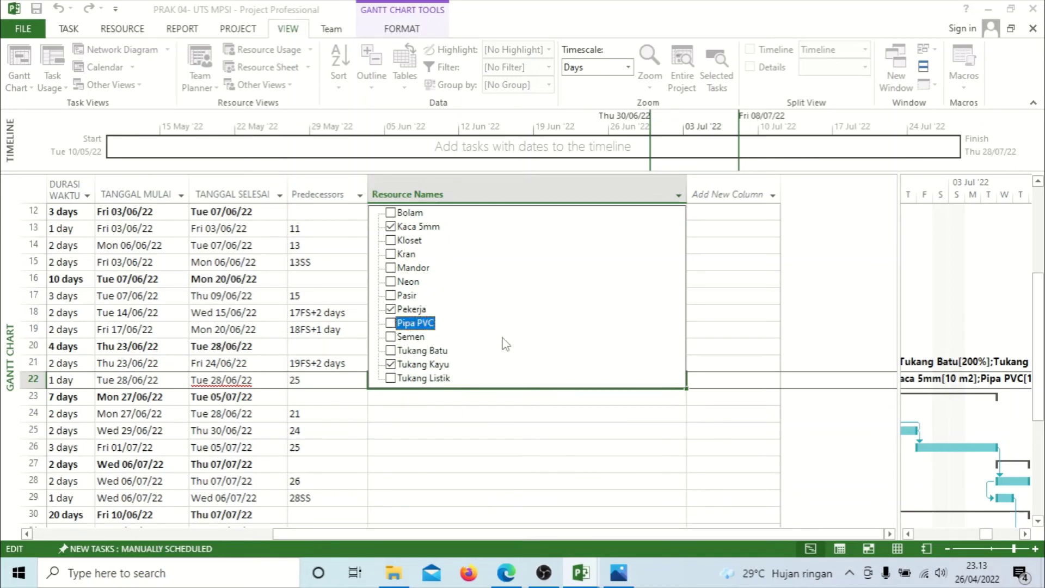
pyautogui.click(585, 425)
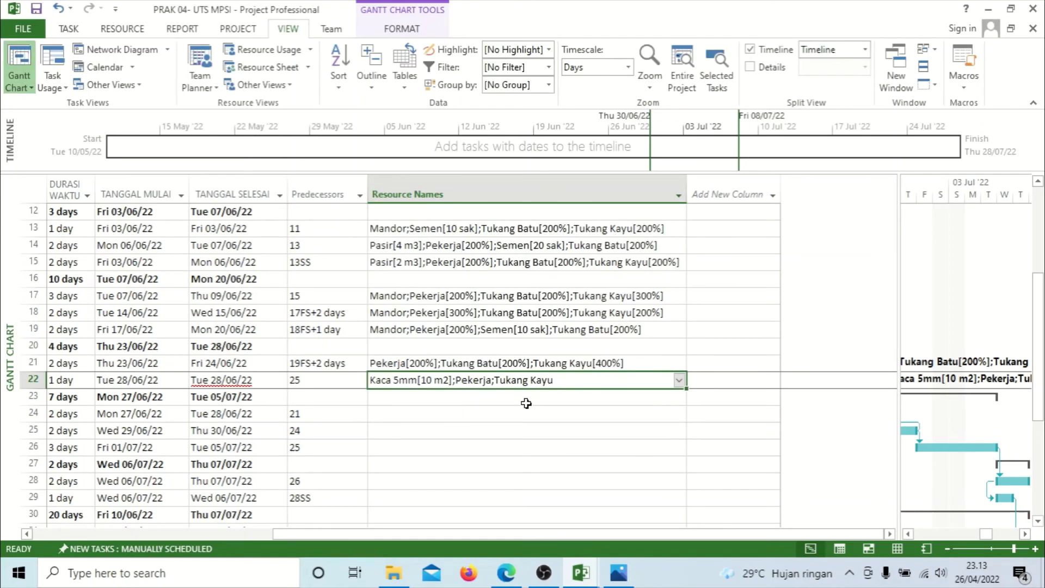
# Set the units of Pekerja and Tukang Kayu to 200% each for the Pasang Kaca task
pyautogui.hotkey('alt', 'F10')
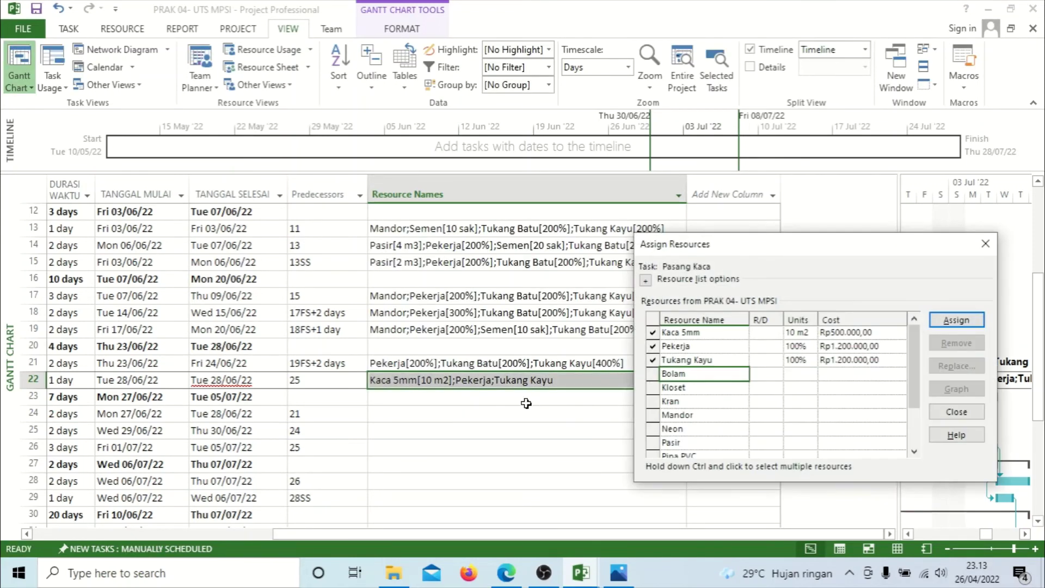
pyautogui.click(798, 347)
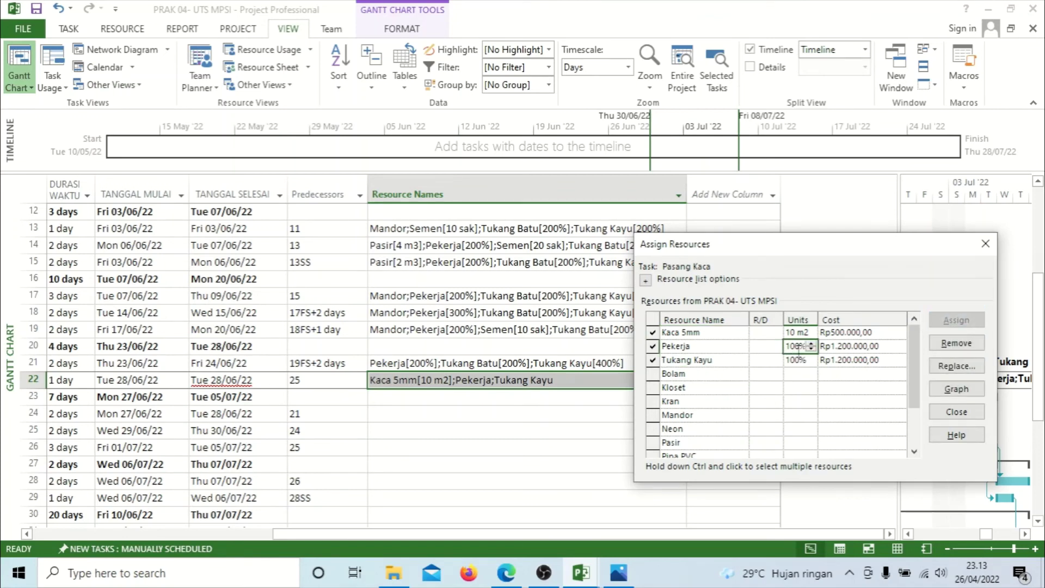
pyautogui.write('200')
pyautogui.press('Return')
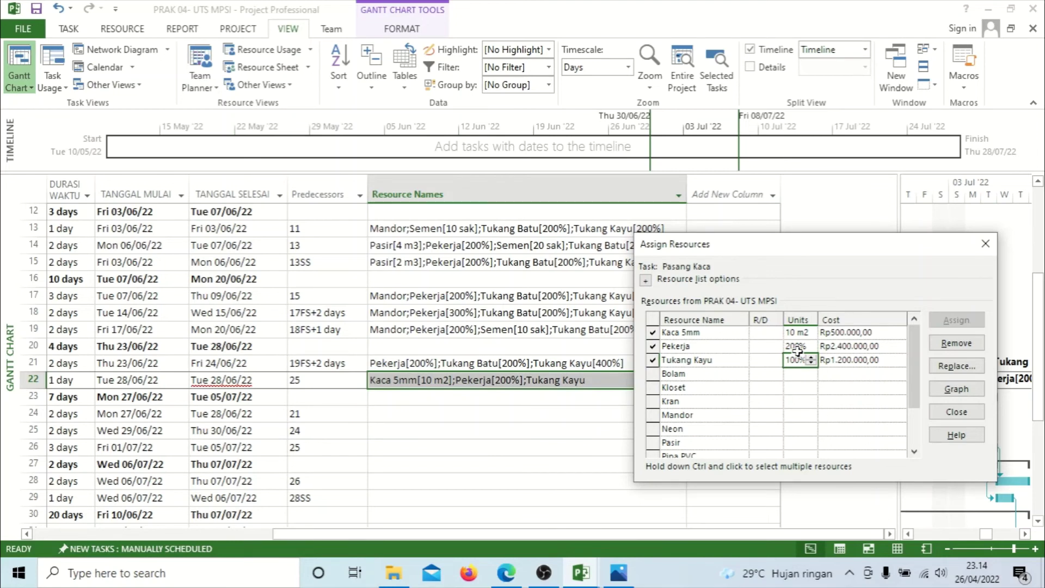
pyautogui.write('200')
pyautogui.press('Return')
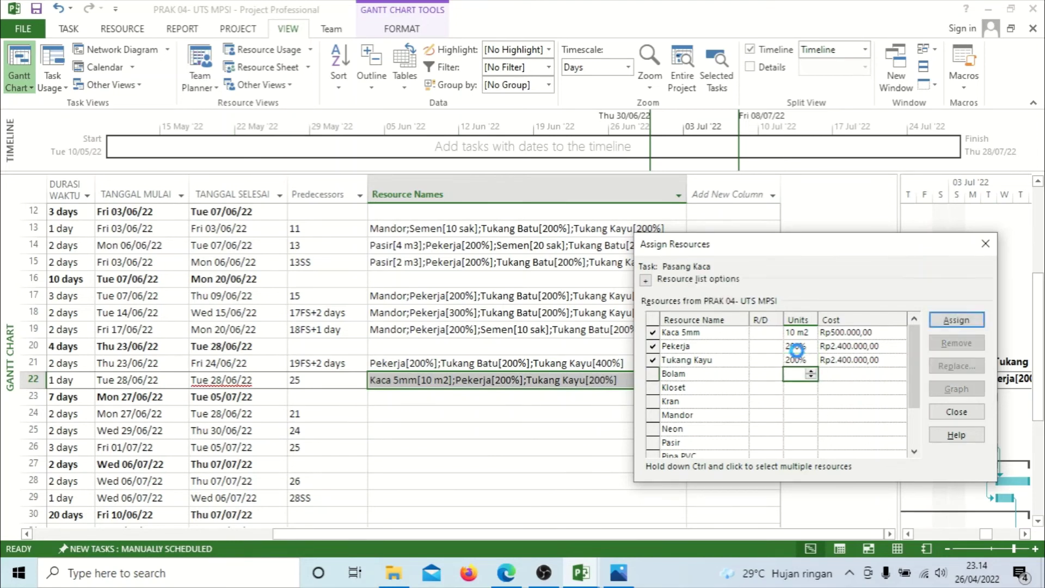
pyautogui.click(956, 411)
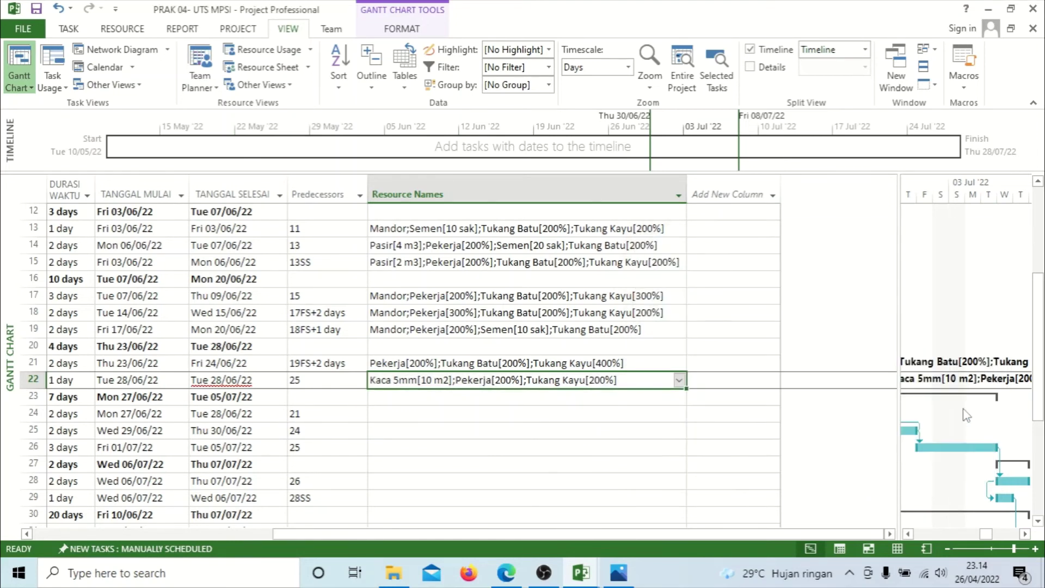
# Assign Mandor, Pekerja, Tukang Batu and Tukang Kayu to task 6.1 Pekerjaan Kuda-kuda
pyautogui.click(424, 413)
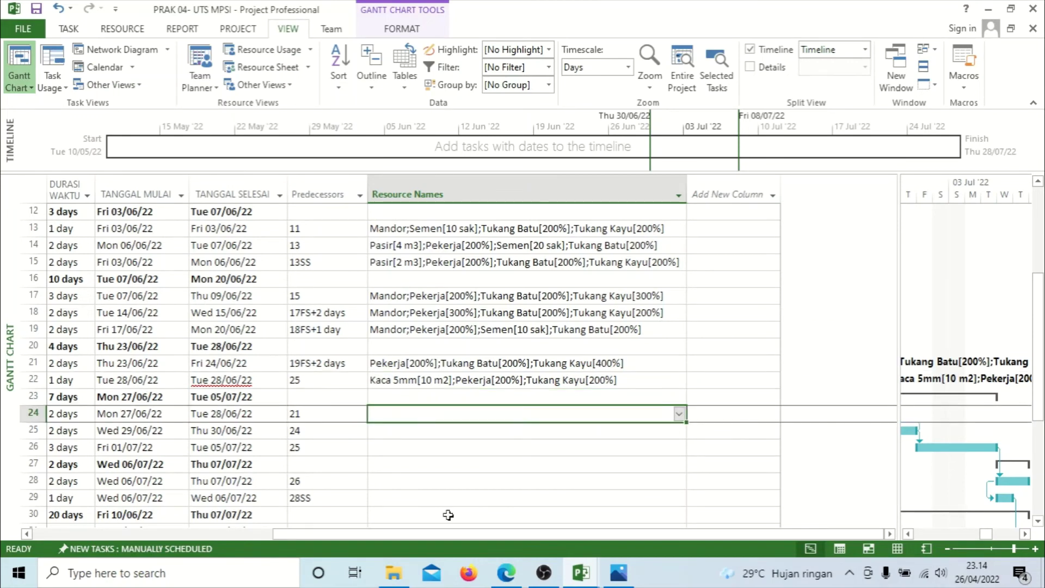
pyautogui.moveTo(576, 534); pyautogui.dragTo(551, 533)
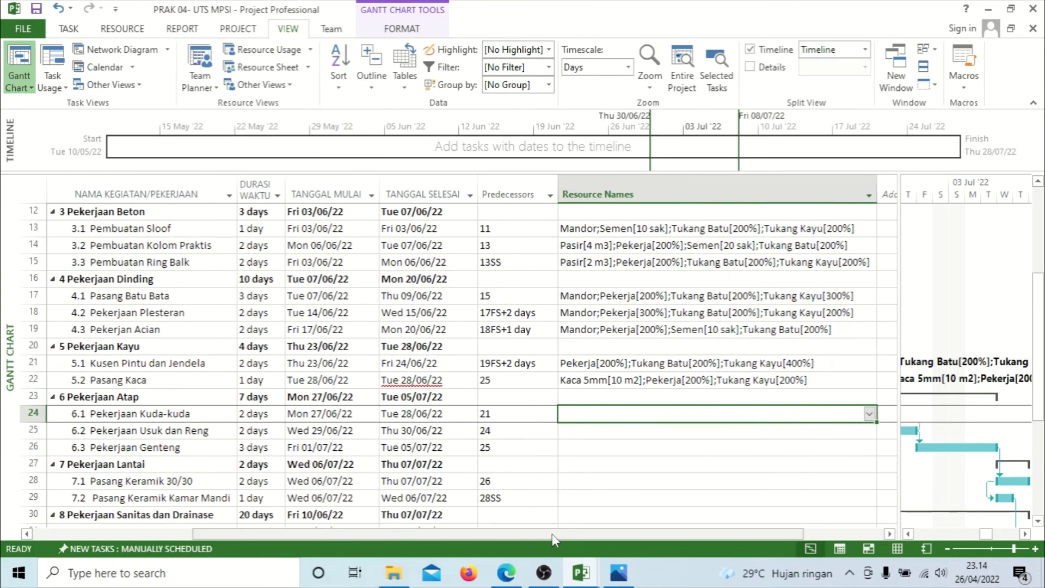
pyautogui.click(870, 413)
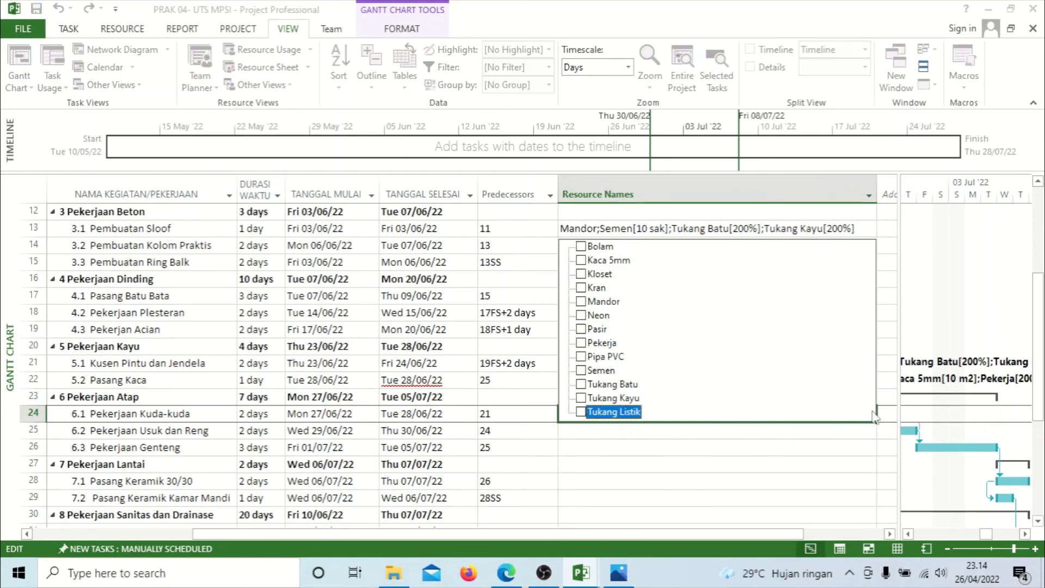
pyautogui.click(694, 302)
pyautogui.click(702, 343)
pyautogui.click(705, 384)
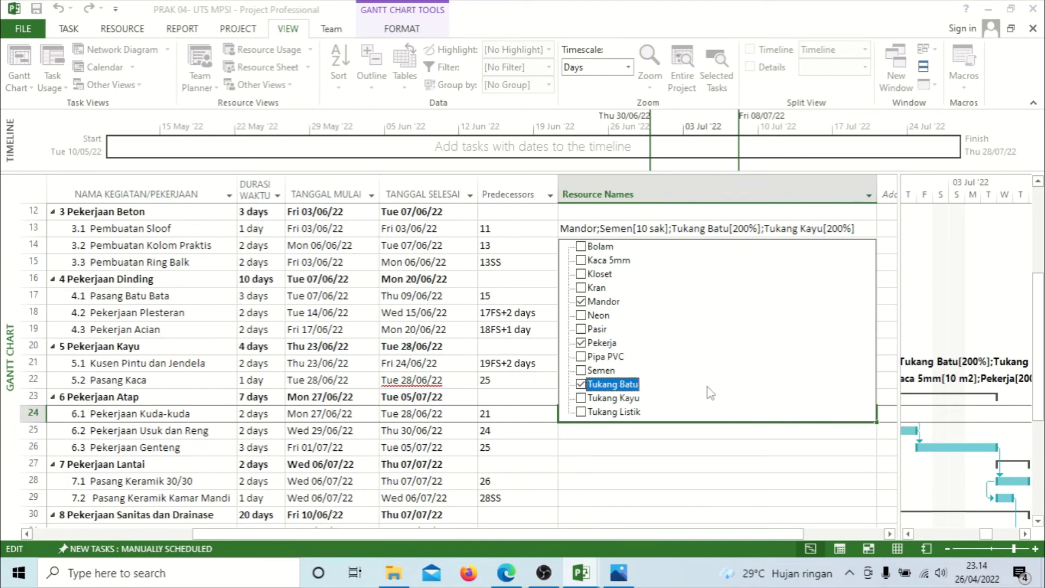
pyautogui.click(713, 398)
pyautogui.press('Return')
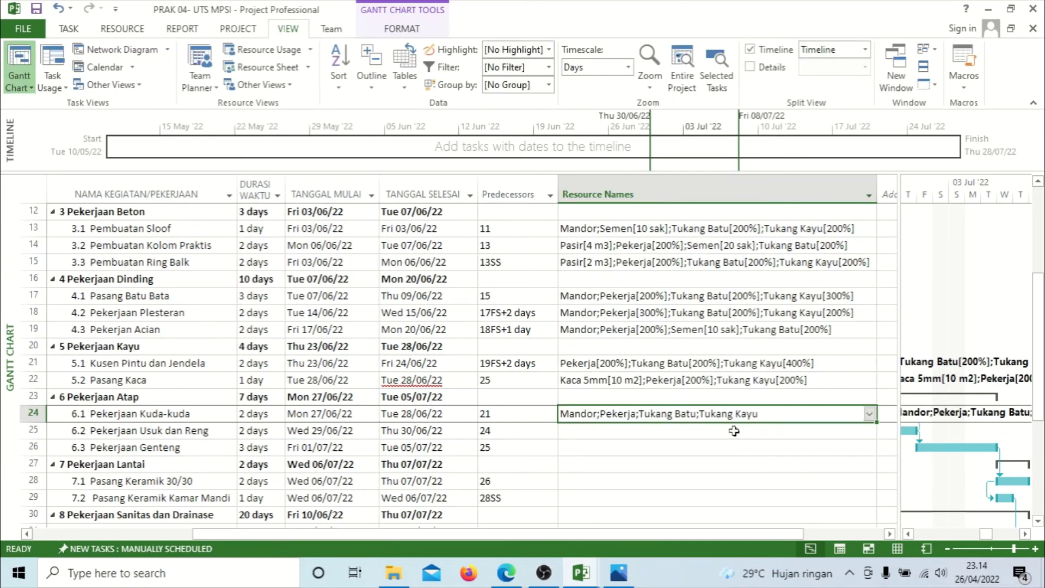
# Set the units of Tukang Batu and Tukang Kayu to 200% each for the Pekerjaan Kuda-kuda task
pyautogui.hotkey('alt', 'F10')
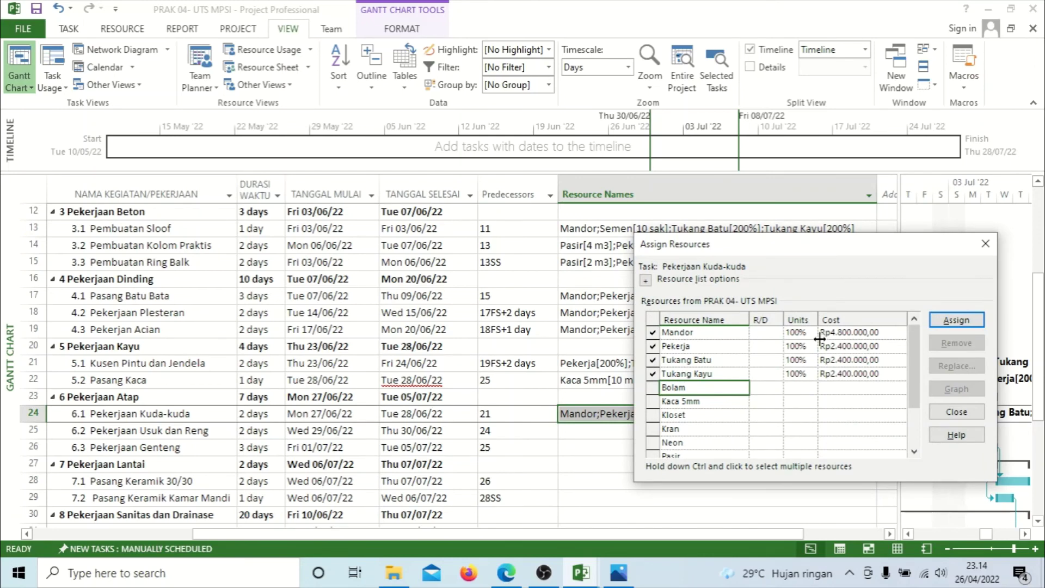
pyautogui.click(793, 360)
pyautogui.write('200')
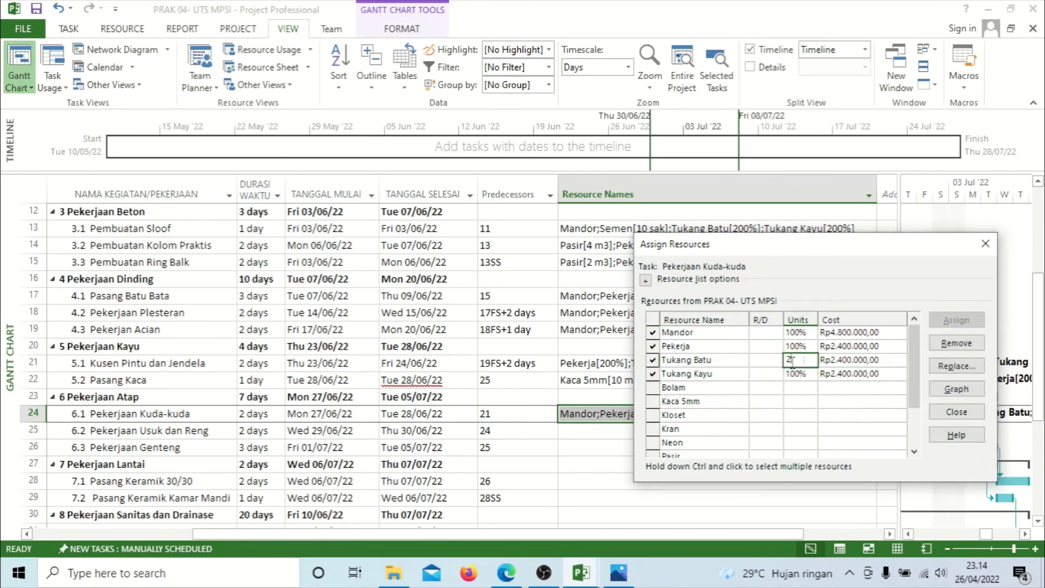
pyautogui.press('Return')
pyautogui.write('200')
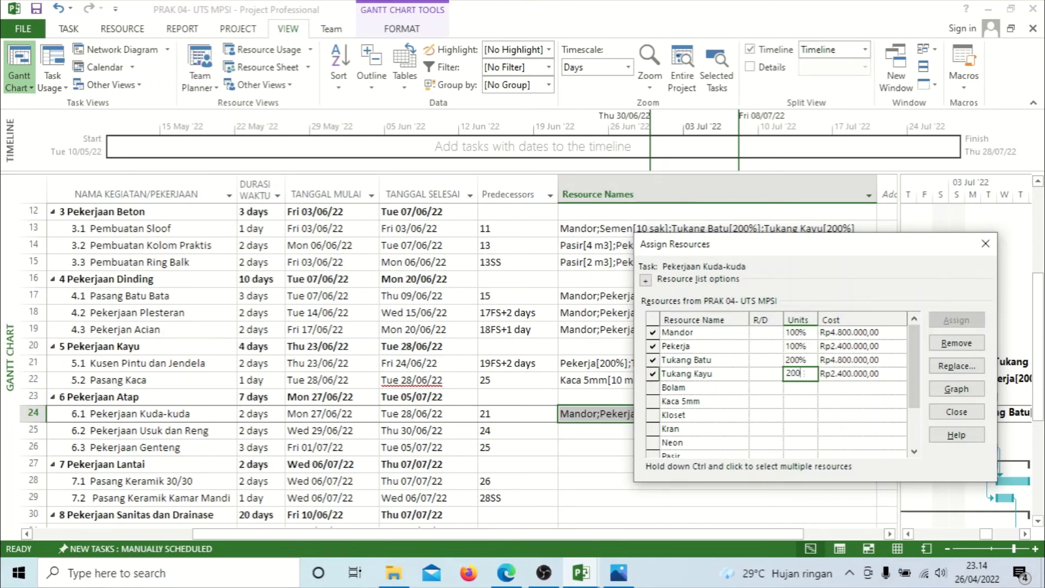
pyautogui.press('Return')
pyautogui.click(945, 413)
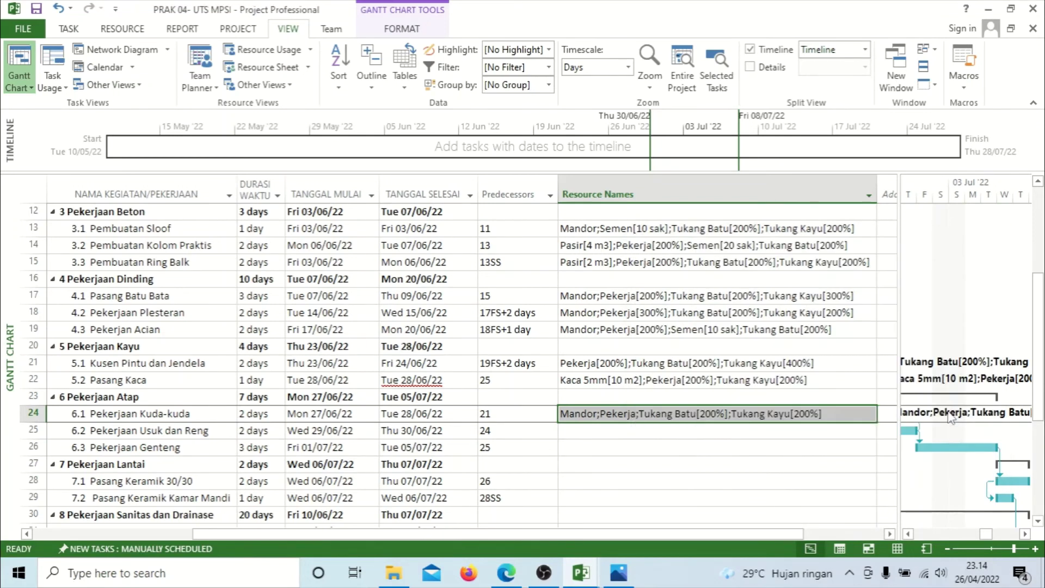
# Assign Mandor, Pekerja, Tukang Batu and Tukang Kayu to task 6.2 Pekerjaan Usuk dan Reng
pyautogui.click(726, 431)
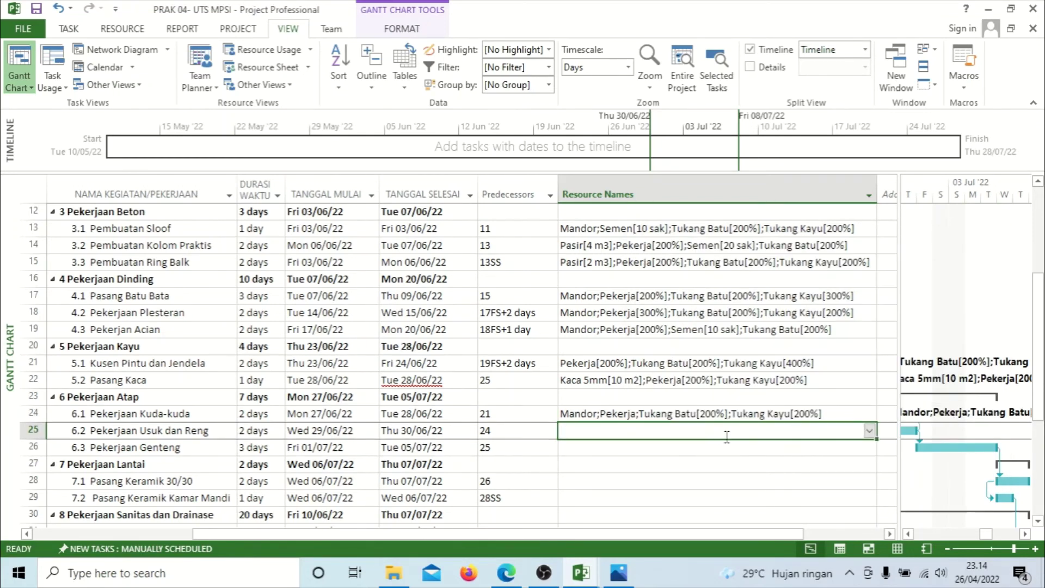
pyautogui.click(870, 431)
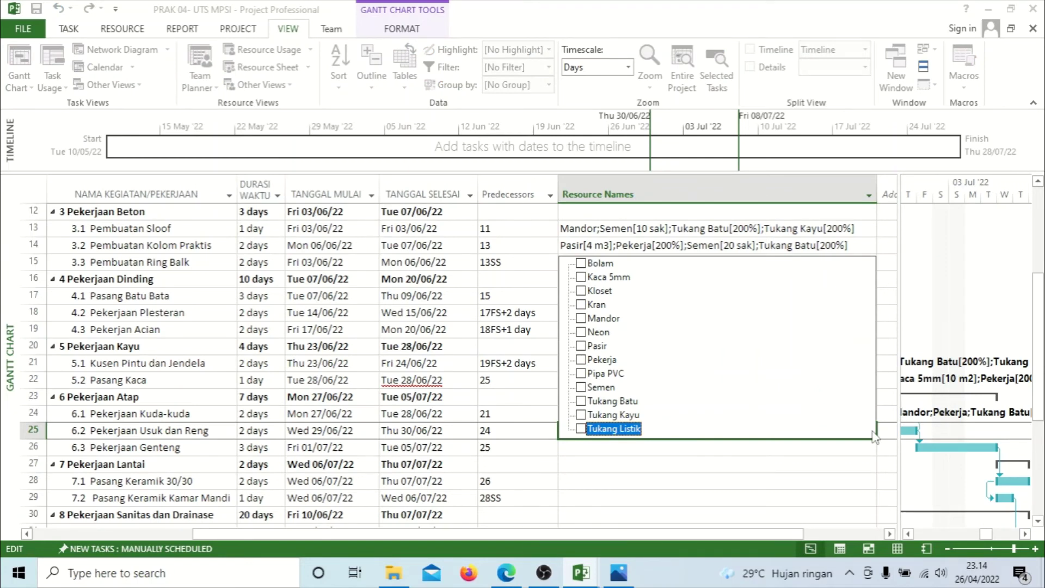
pyautogui.click(798, 360)
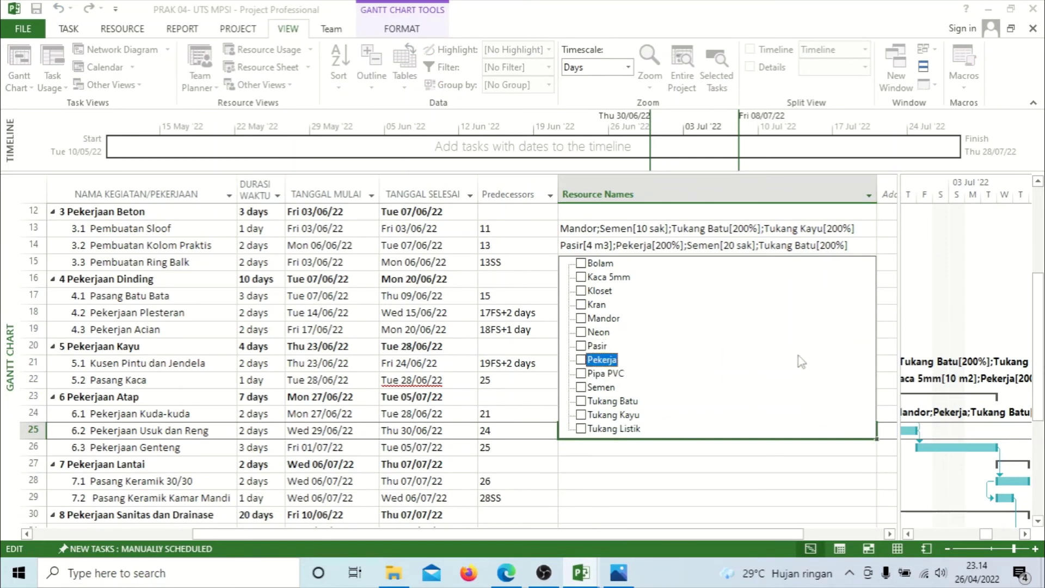
pyautogui.click(777, 318)
pyautogui.click(785, 400)
pyautogui.click(795, 415)
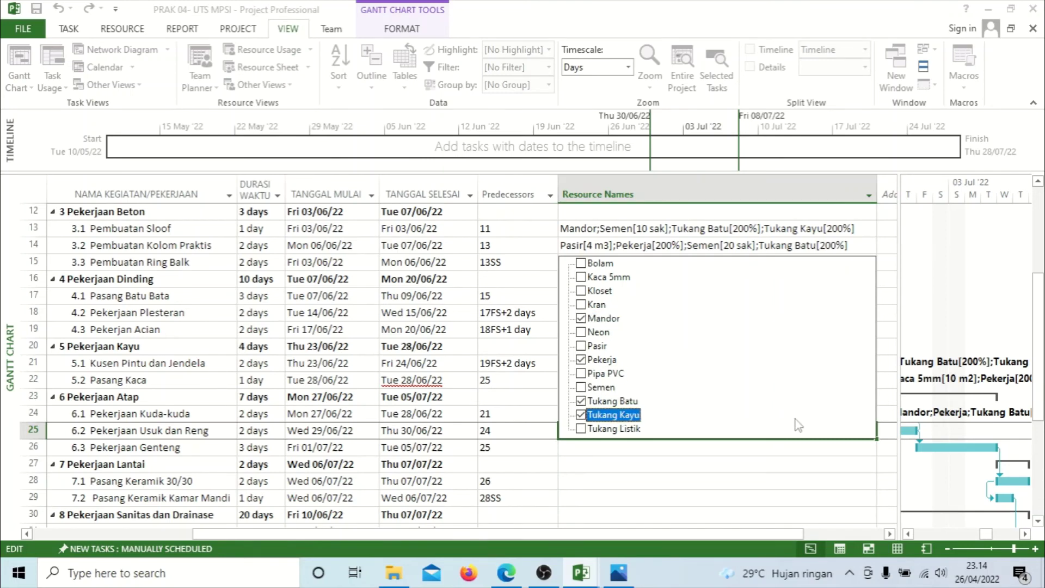
pyautogui.press('Return')
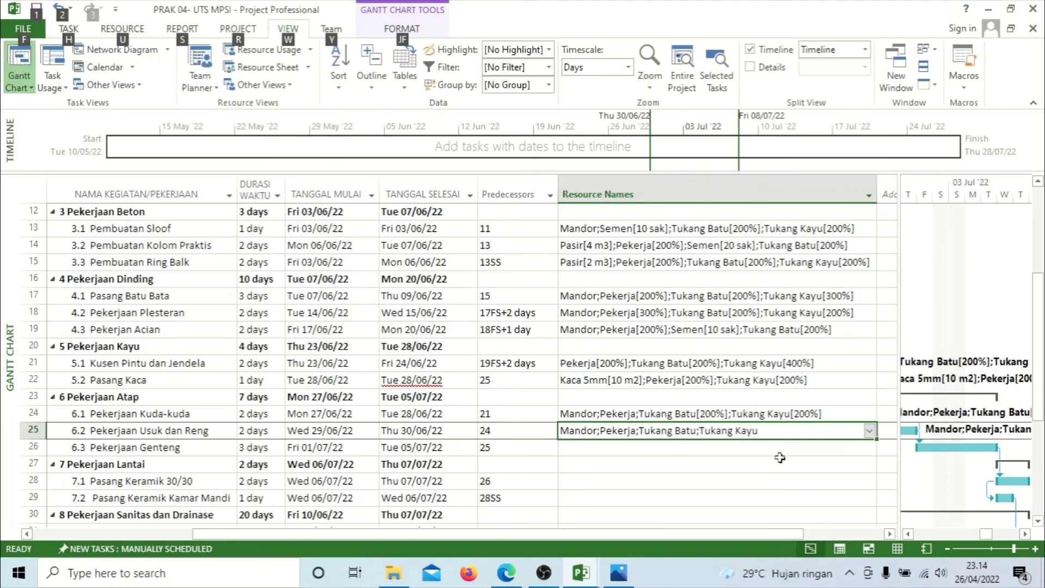
# Set the units of Pekerja, Tukang Batu and Tukang Kayu to 200% each for the Pekerjaan Usuk dan Reng task
pyautogui.hotkey('alt', 'F10')
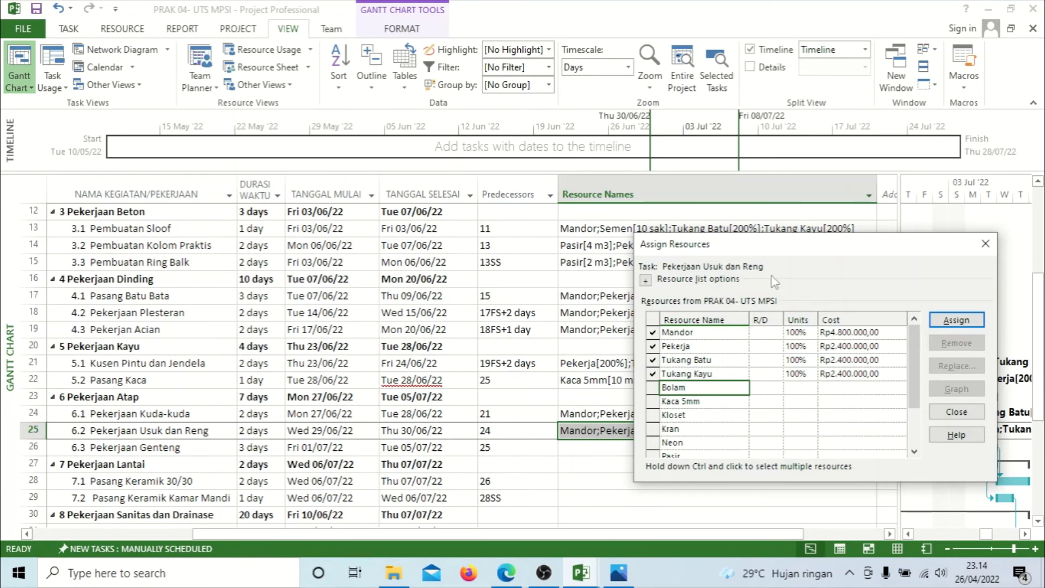
pyautogui.moveTo(753, 249); pyautogui.dragTo(621, 246)
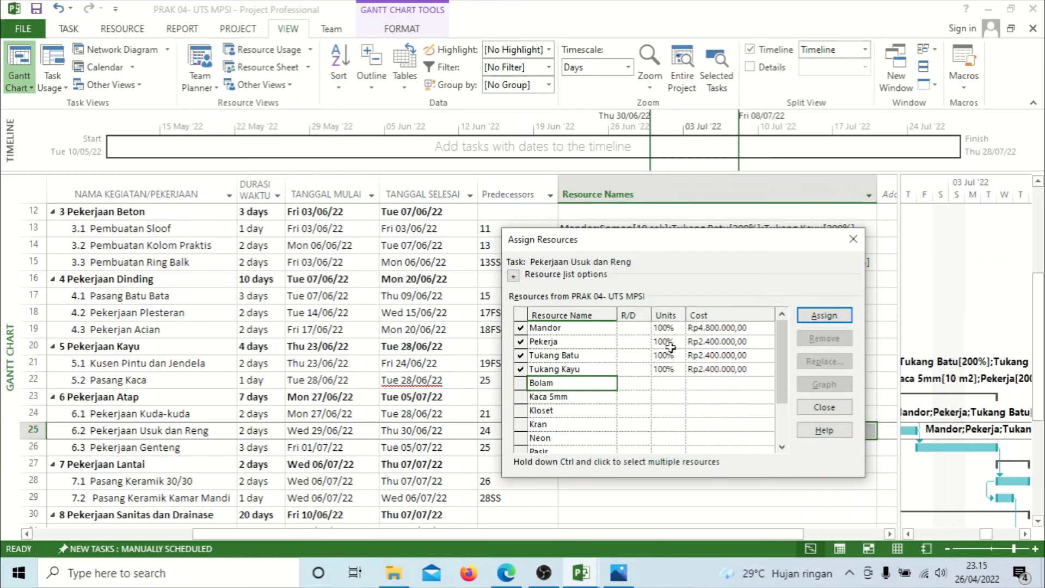
pyautogui.click(654, 344)
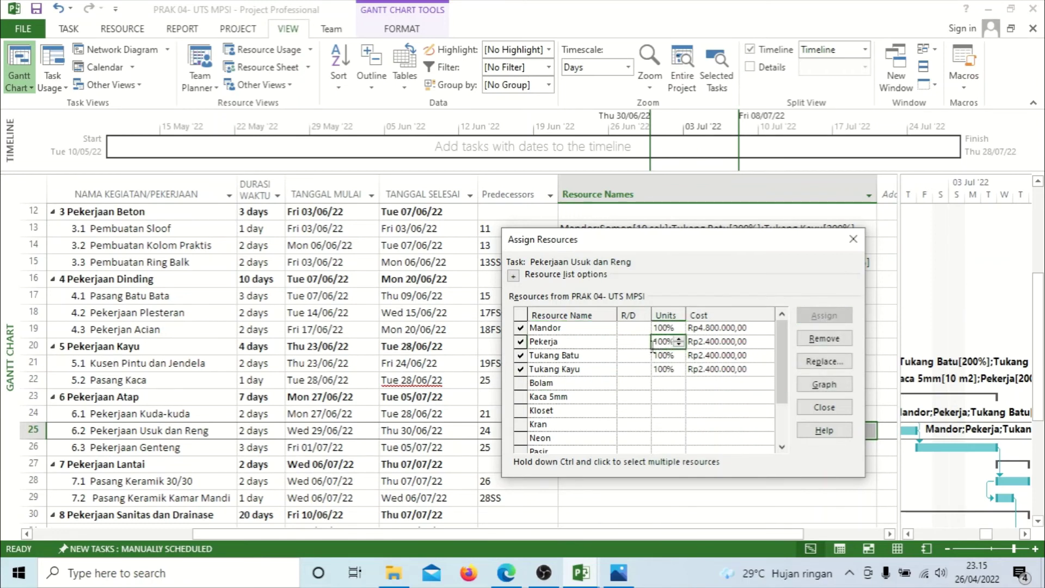
pyautogui.write('200%')
pyautogui.press('Return')
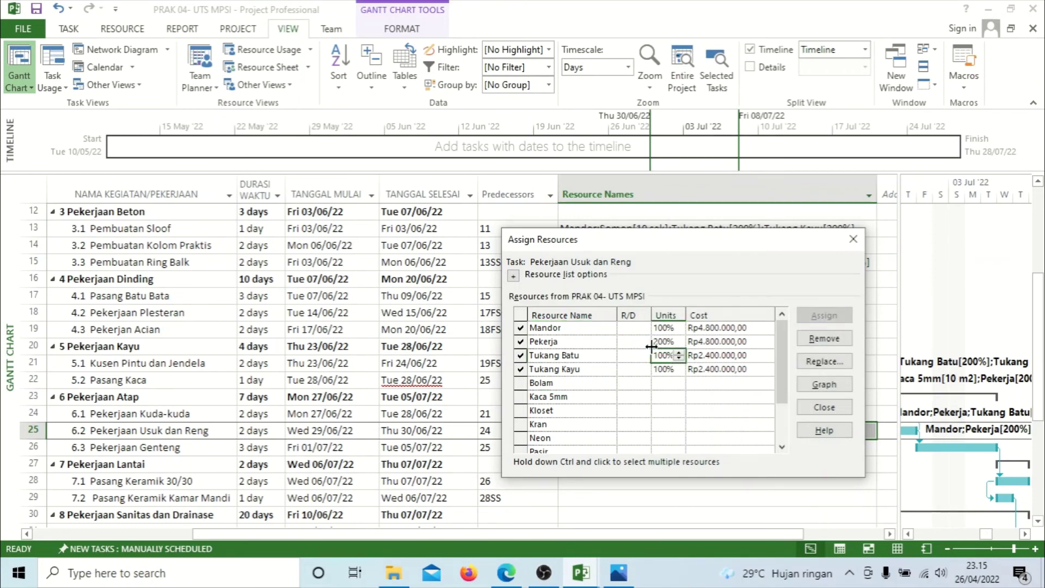
pyautogui.write('200%')
pyautogui.press('Return')
pyautogui.write('200%')
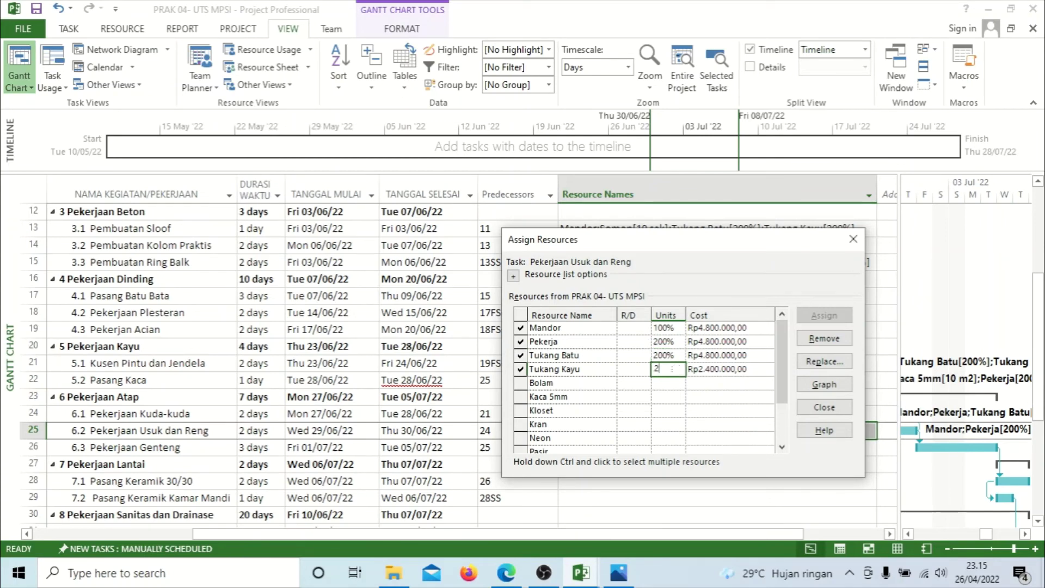
pyautogui.press('Return')
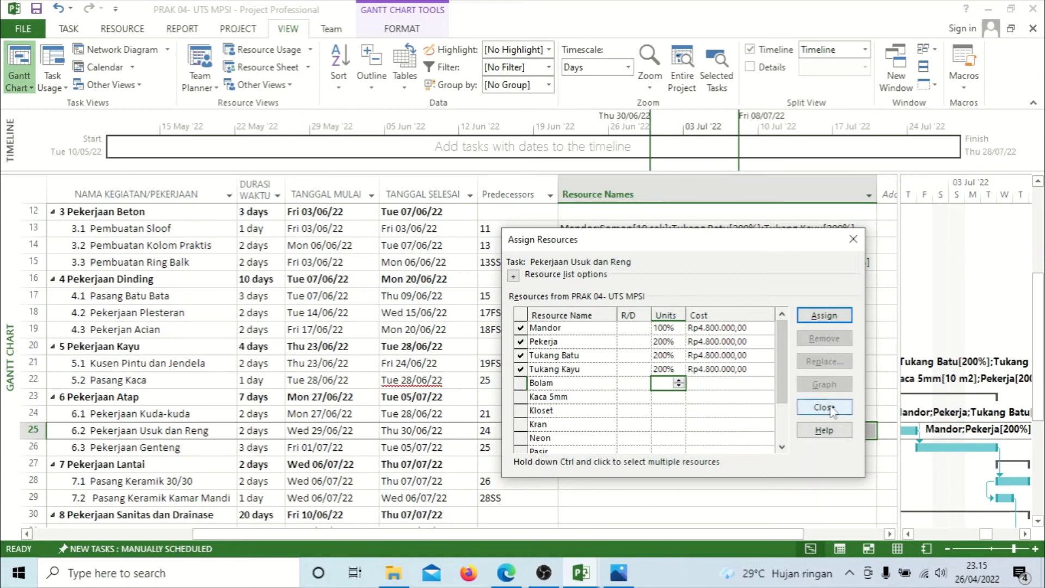
pyautogui.click(822, 409)
# Assign Mandor, Pekerja, Tukang Batu and Tukang Kayu to task 6.3 Pekerjaan Genteng
pyautogui.click(597, 450)
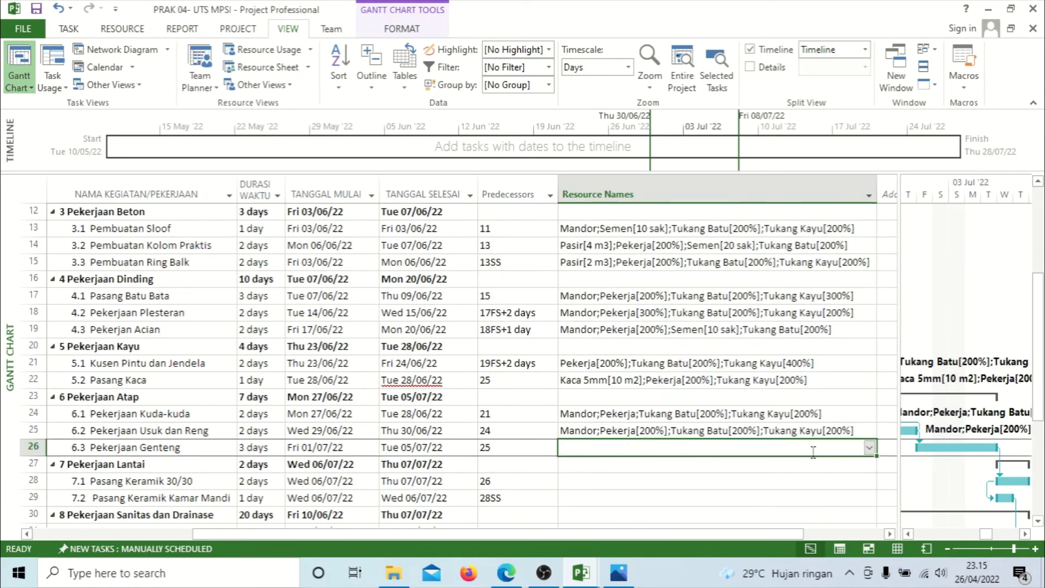
pyautogui.click(868, 451)
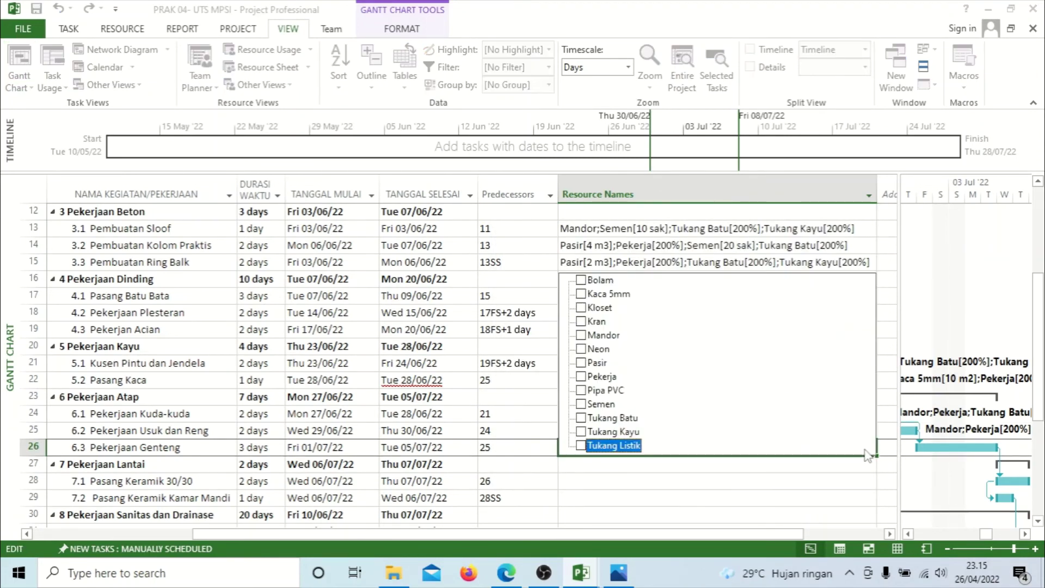
pyautogui.click(744, 417)
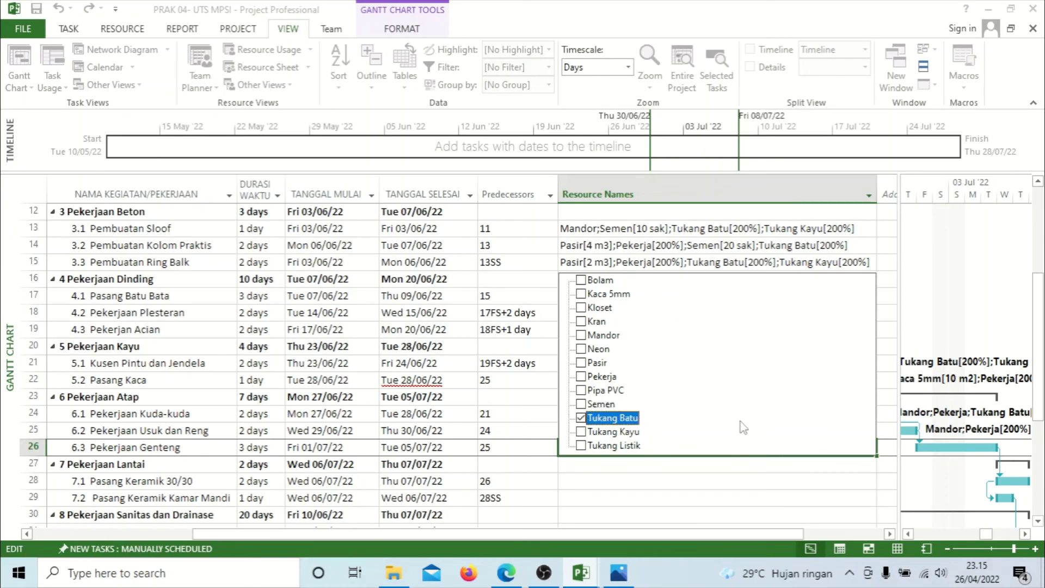
pyautogui.click(745, 430)
pyautogui.click(691, 336)
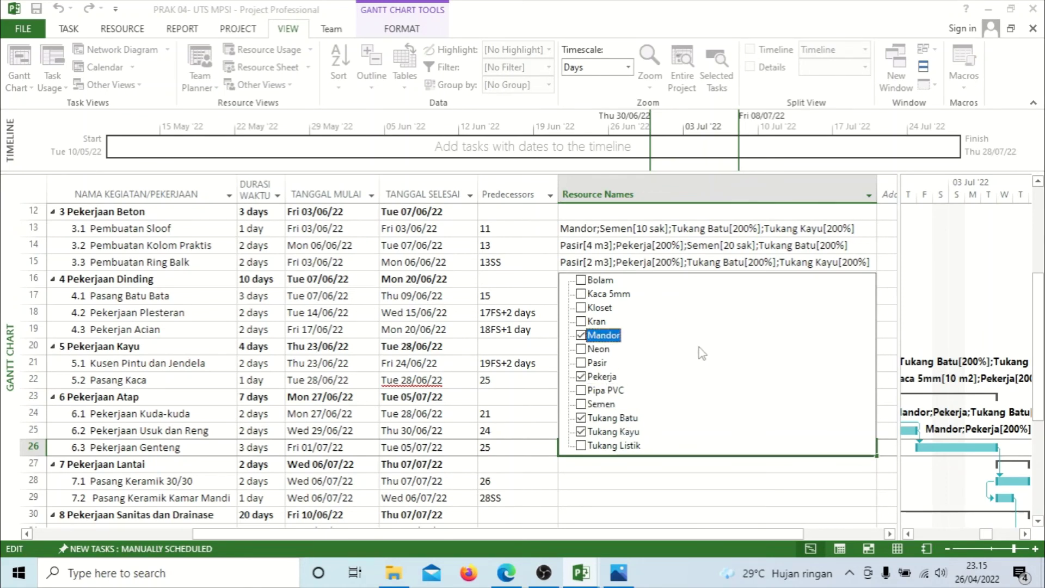
pyautogui.press('Return')
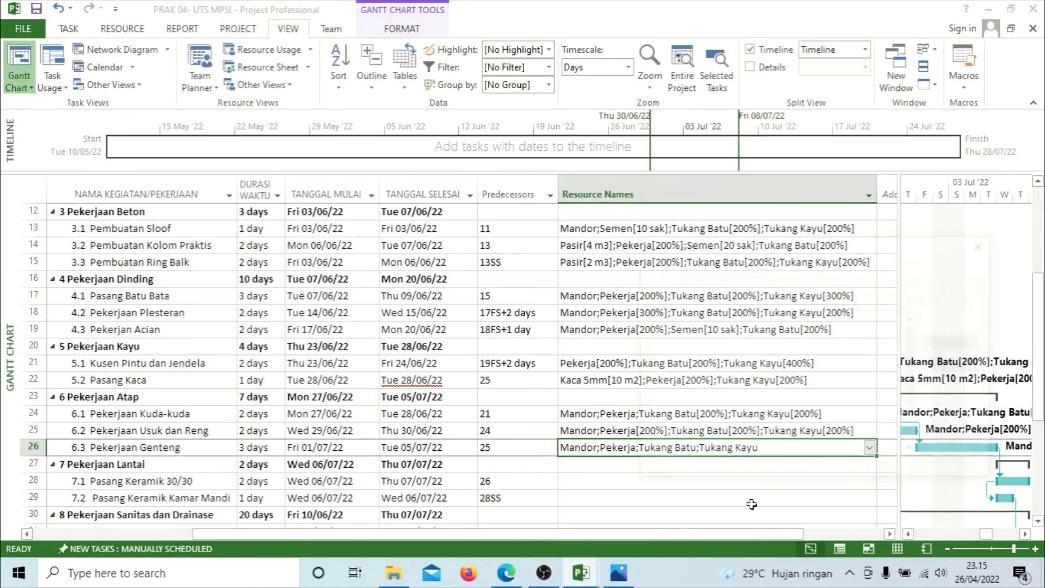
# Set Tukang Batu to 300% and Tukang Kayu to 200% units for the Pekerjaan Genteng task
pyautogui.hotkey('alt', 'F10')
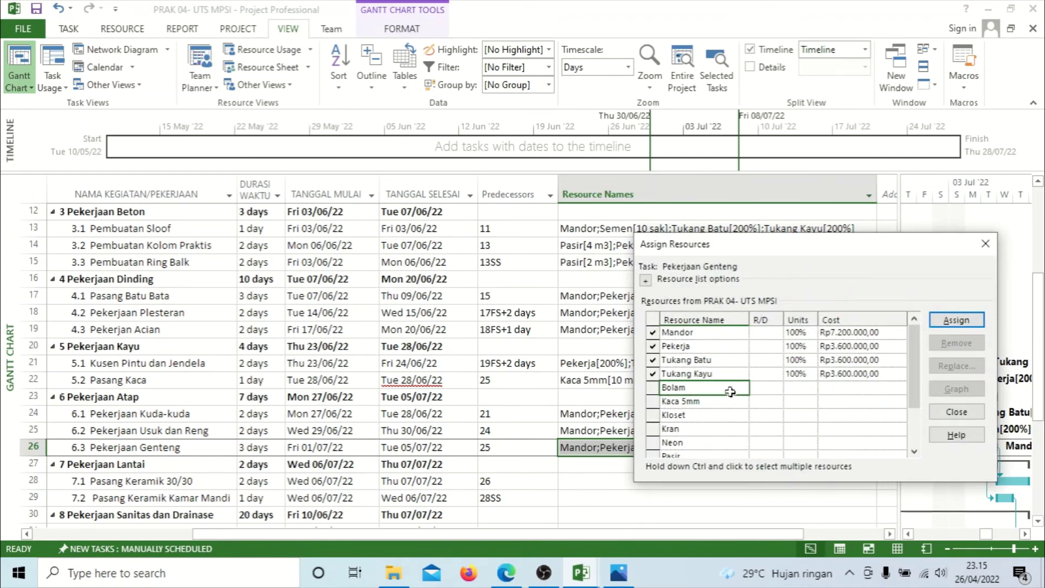
pyautogui.click(804, 360)
pyautogui.write('300')
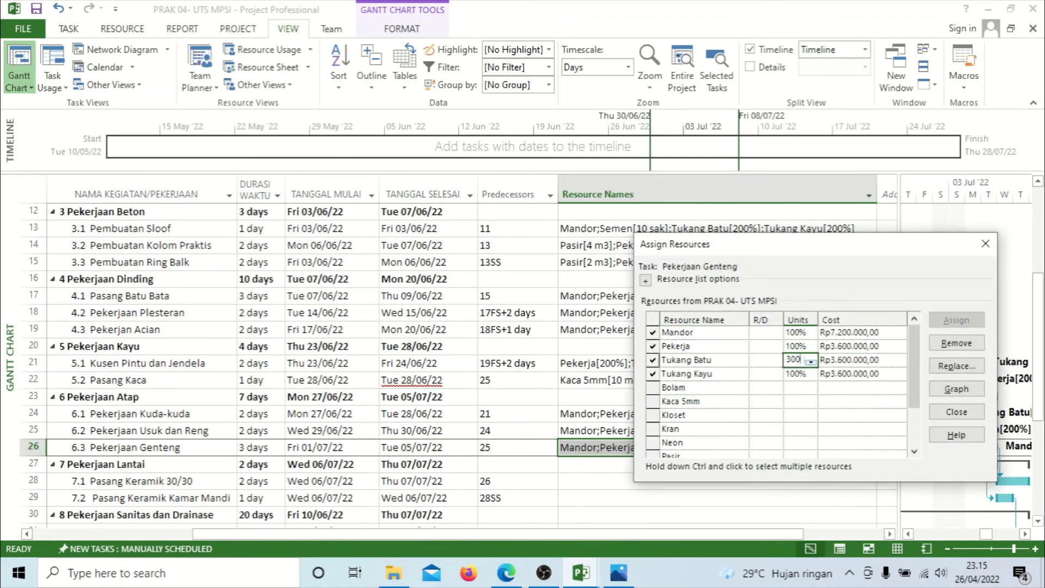
pyautogui.press('Return')
pyautogui.write('2')
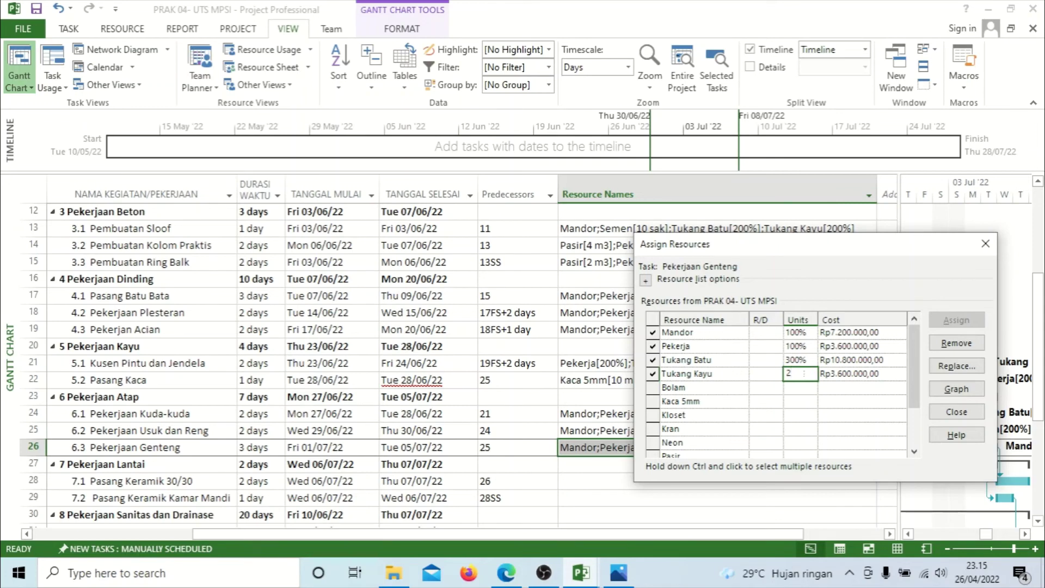
pyautogui.write('00')
pyautogui.press('Return')
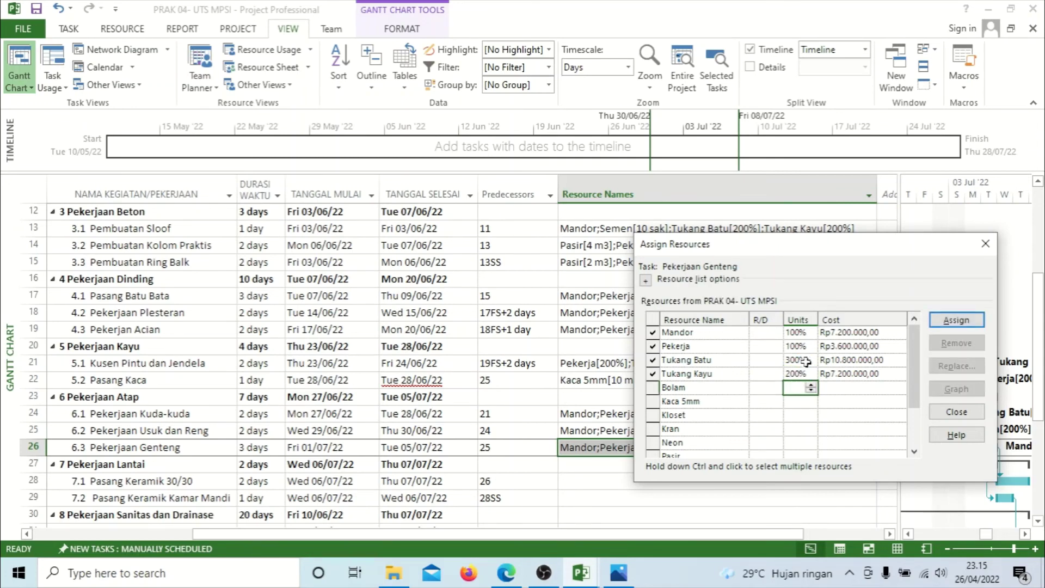
pyautogui.click(971, 413)
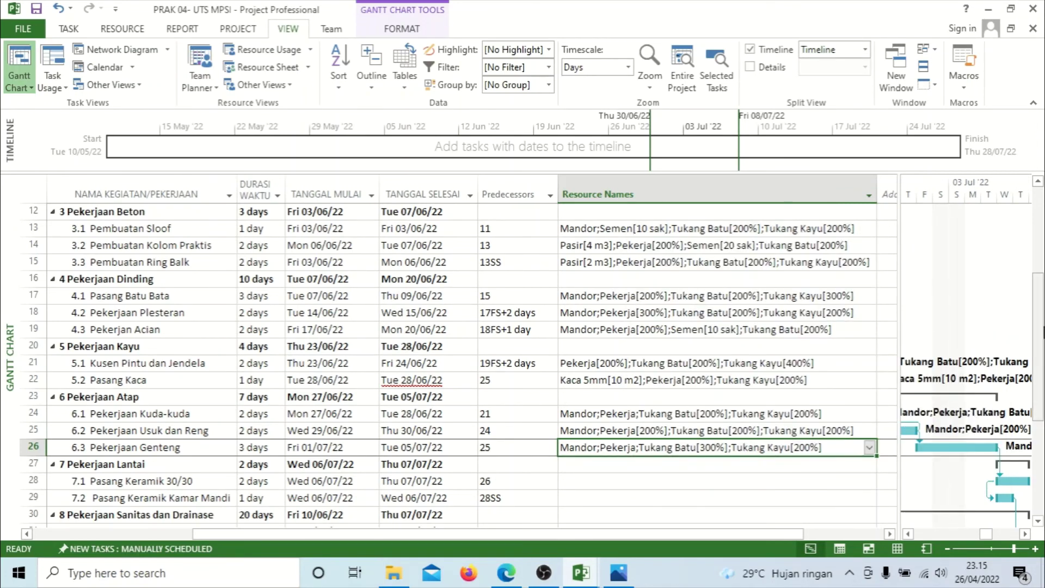
# Assign Pekerja, Tukang Batu and Tukang Kayu to task 7.1 Pasang Keramik 30/30
pyautogui.scroll(-3, 457, 364)
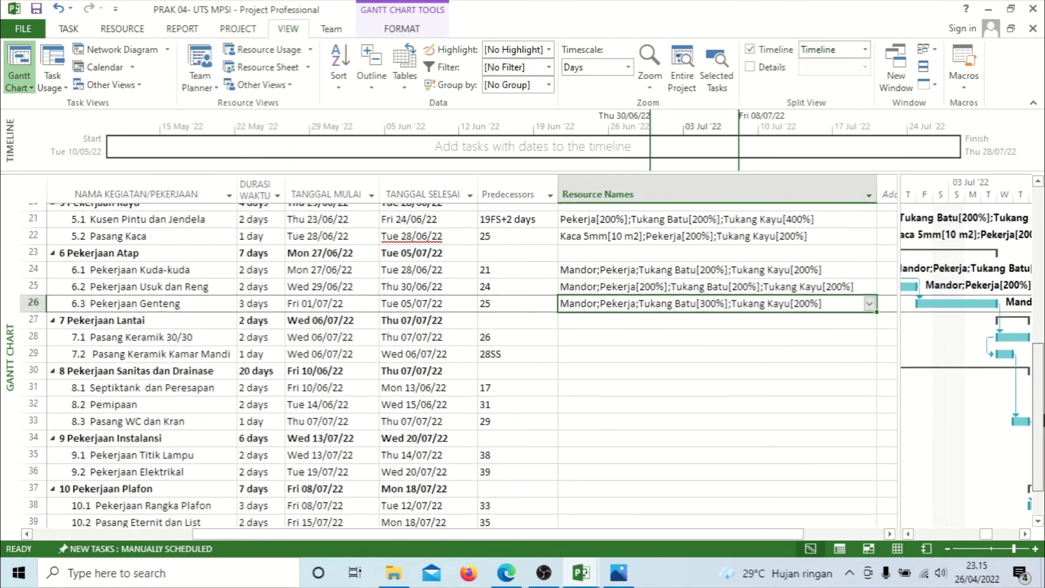
pyautogui.scroll(-1, 821, 385)
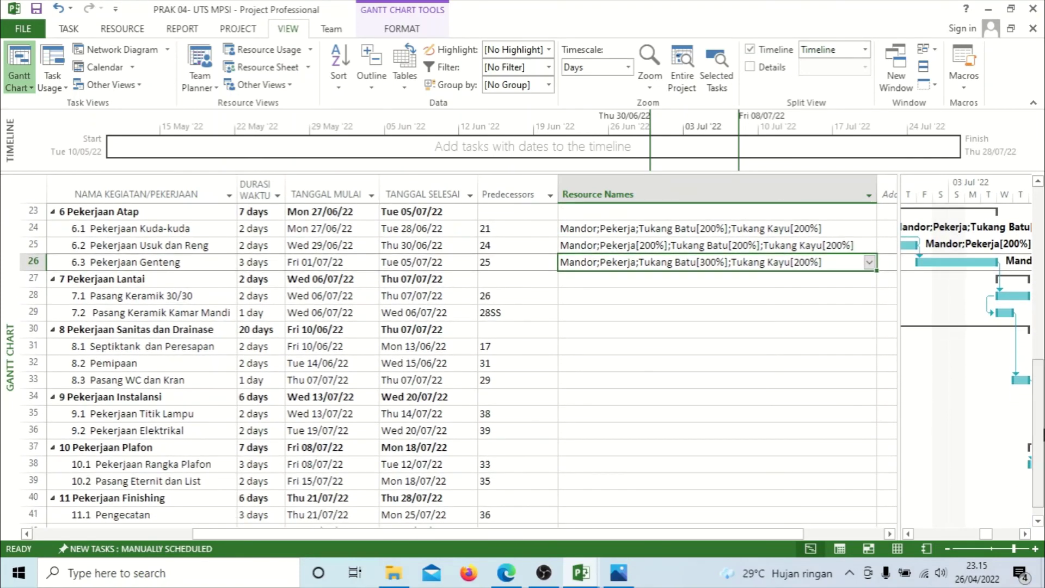
pyautogui.click(639, 299)
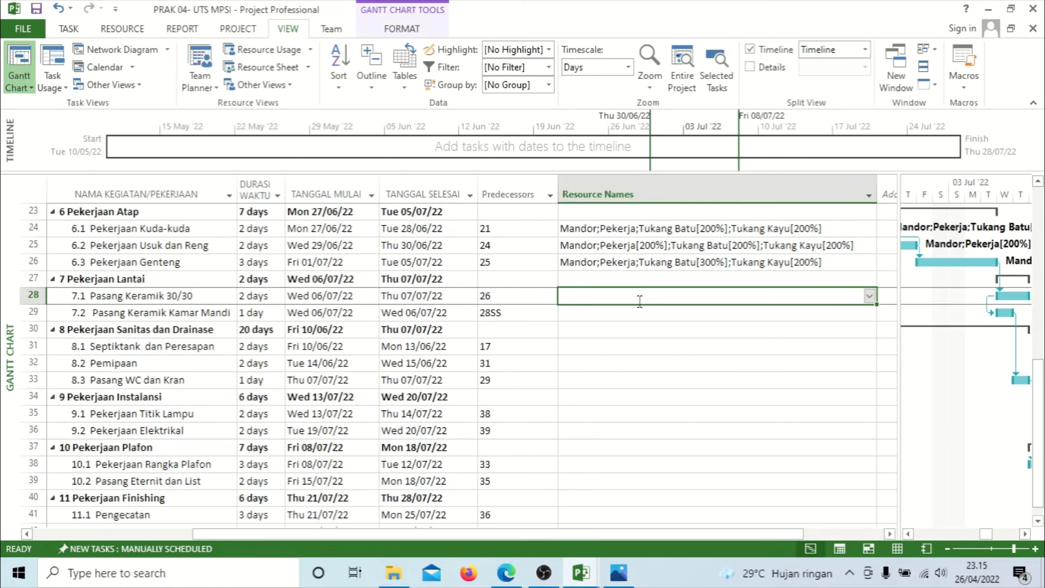
pyautogui.click(869, 296)
pyautogui.click(731, 409)
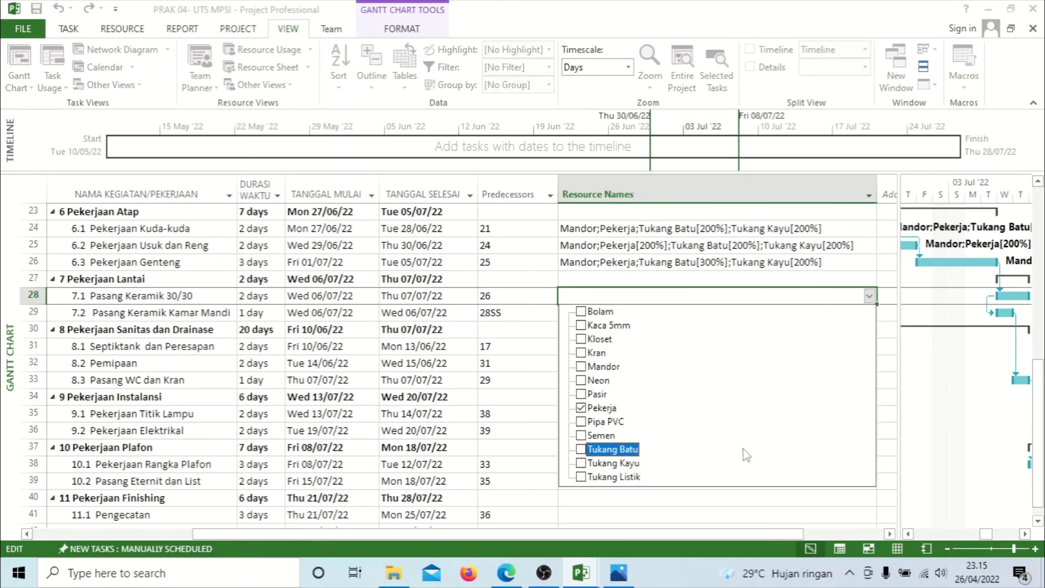
pyautogui.click(751, 463)
pyautogui.click(791, 499)
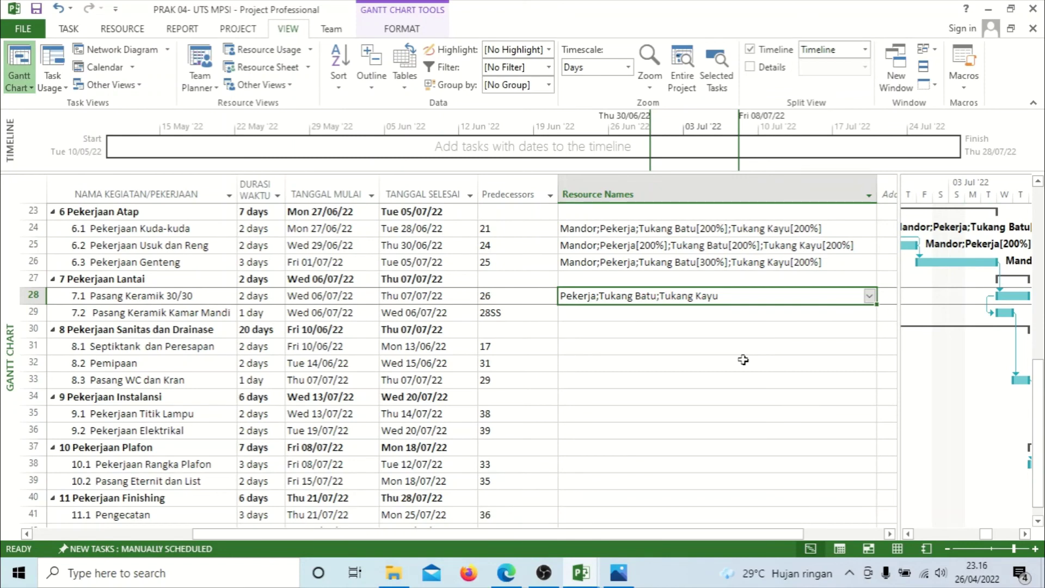
# Set the units of Pekerja, Tukang Batu and Tukang Kayu to 200% each for the Pasang Keramik 30/30 task
pyautogui.hotkey('alt', 'F10')
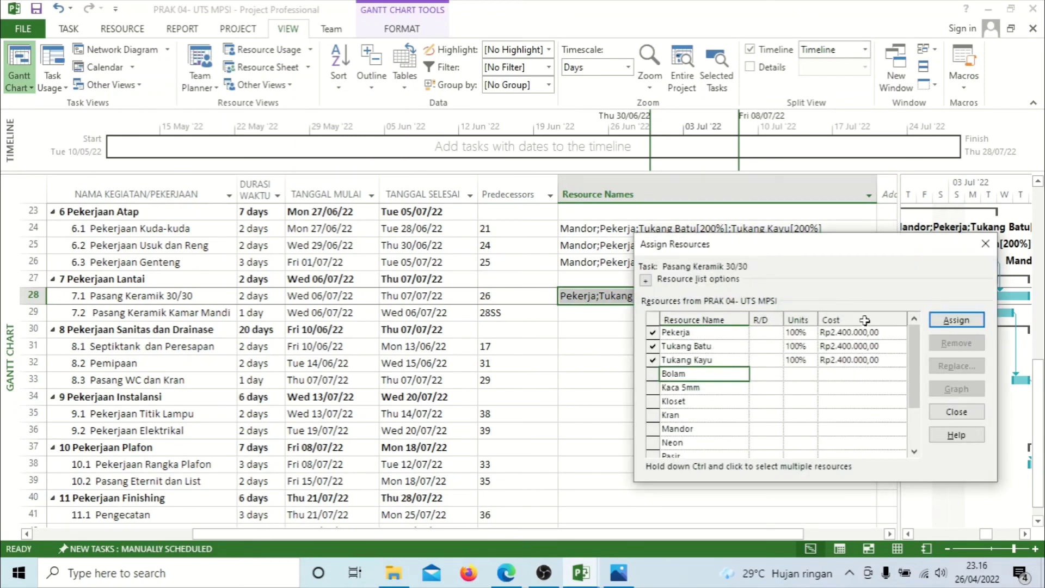
pyautogui.click(799, 333)
pyautogui.doubleClick(798, 333)
pyautogui.write('200')
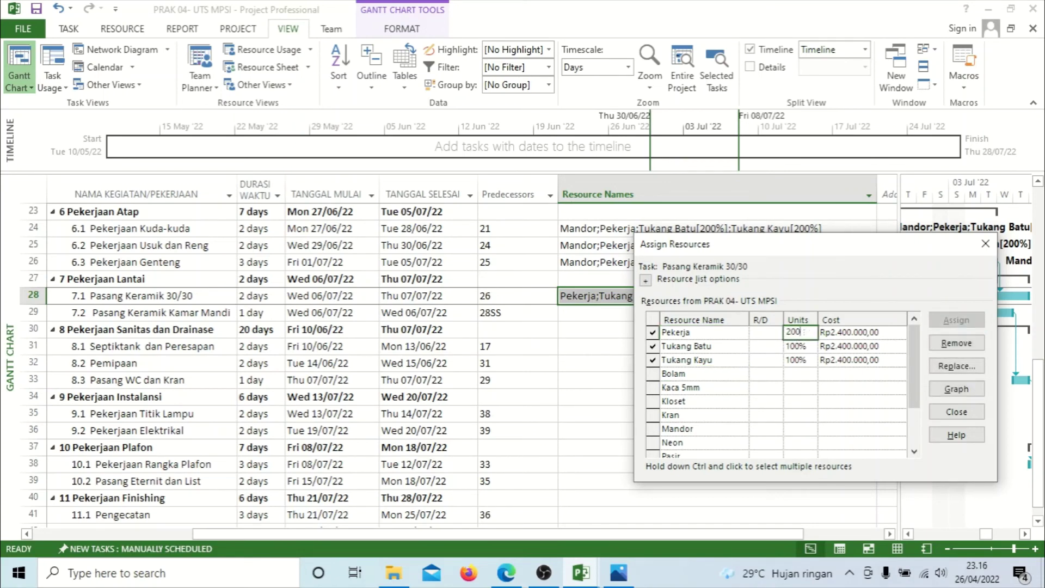
pyautogui.press('Return')
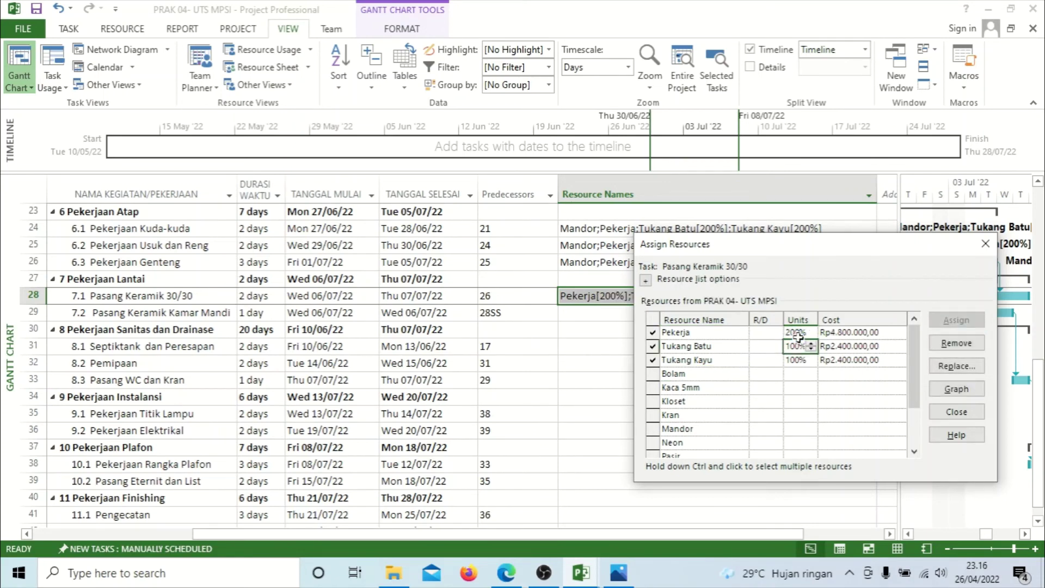
pyautogui.write('200')
pyautogui.press('Return')
pyautogui.write('200')
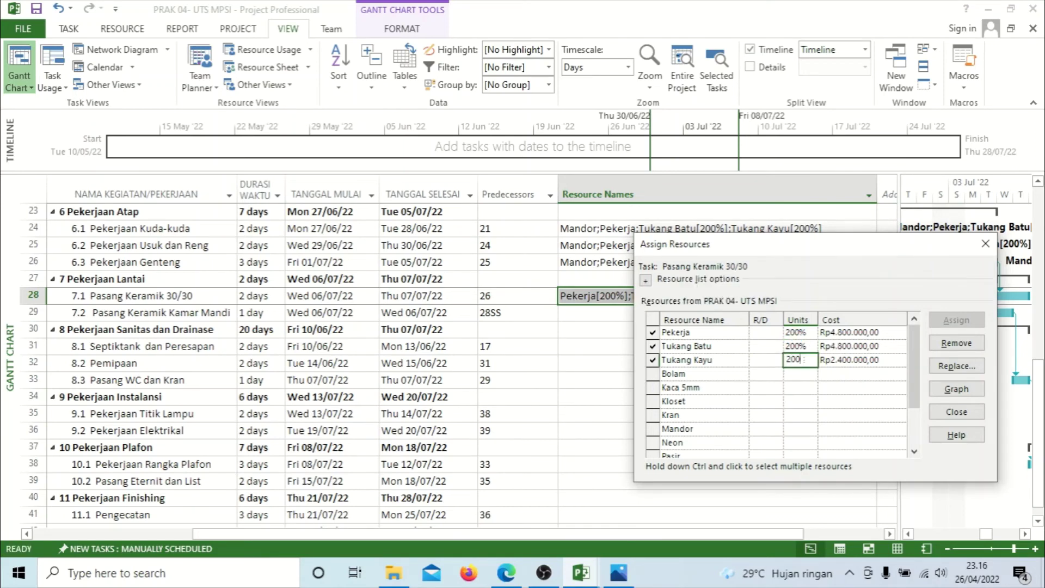
pyautogui.press('Return')
pyautogui.click(950, 414)
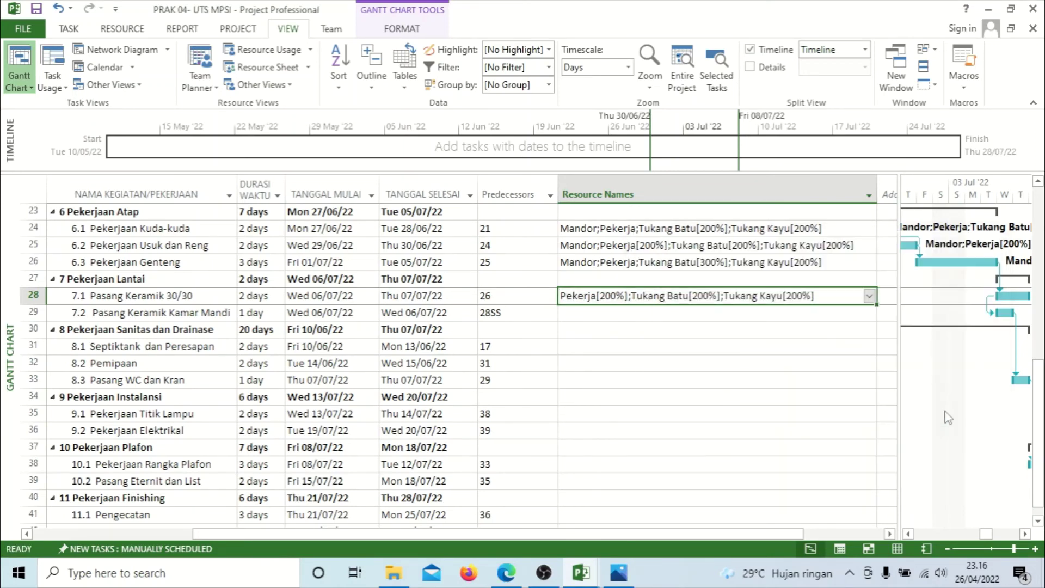
# Assign Pekerja, Tukang Batu and Tukang Kayu to task 7.2 Pasang Keramik Kamar Mandi
pyautogui.click(653, 317)
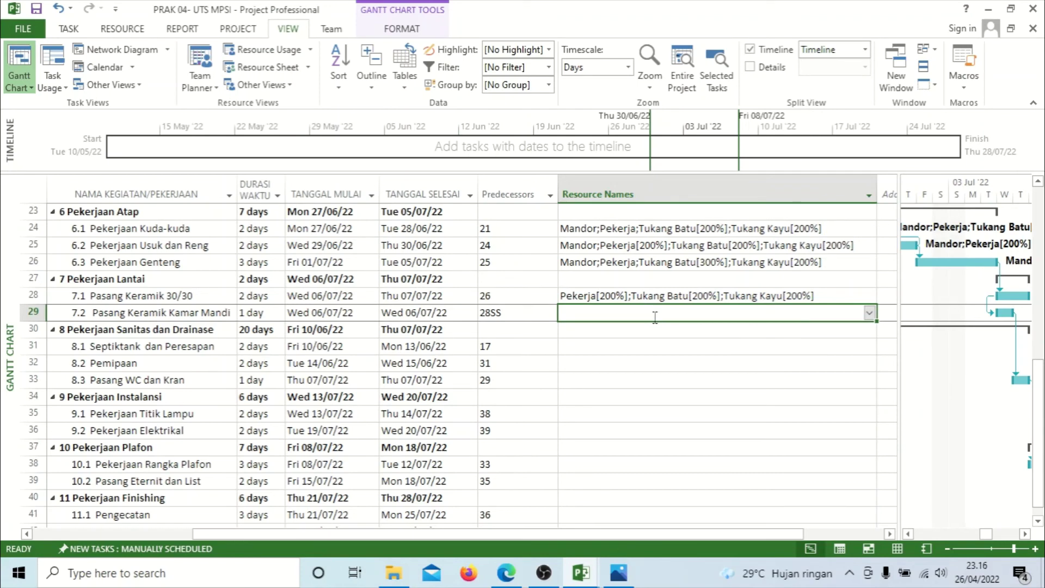
pyautogui.click(870, 314)
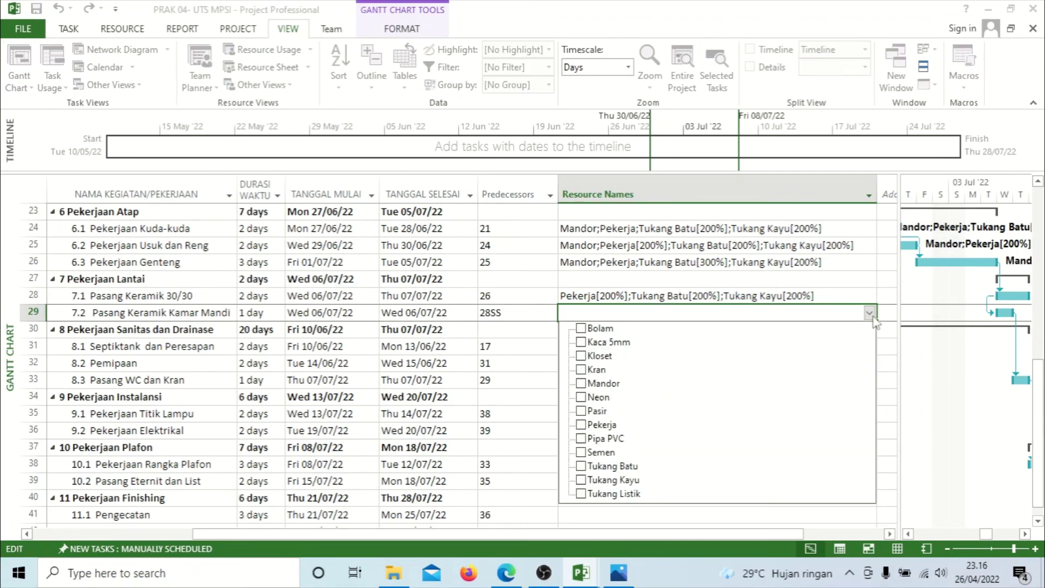
pyautogui.click(866, 425)
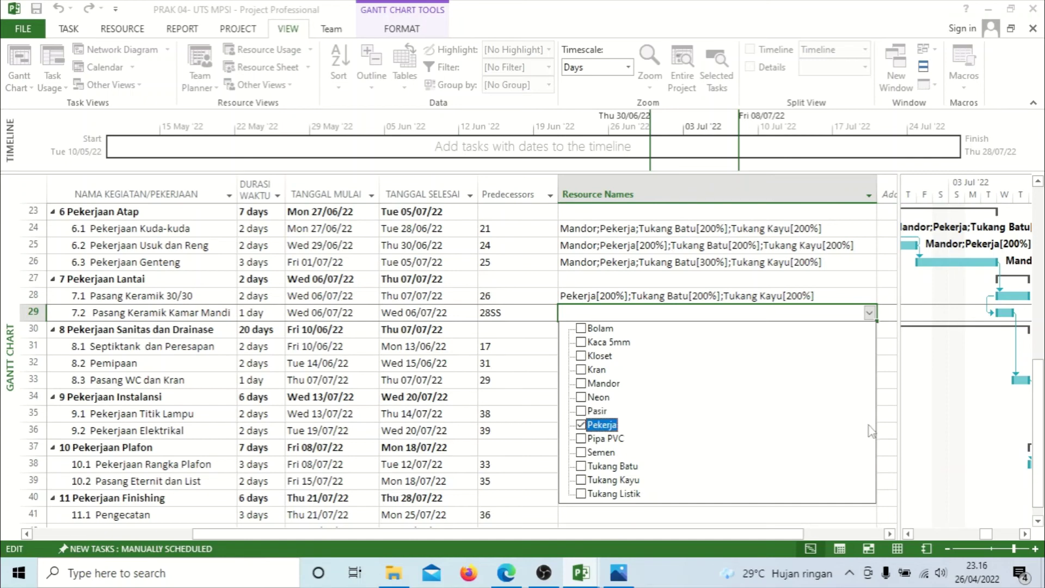
pyautogui.click(873, 477)
pyautogui.press('Return')
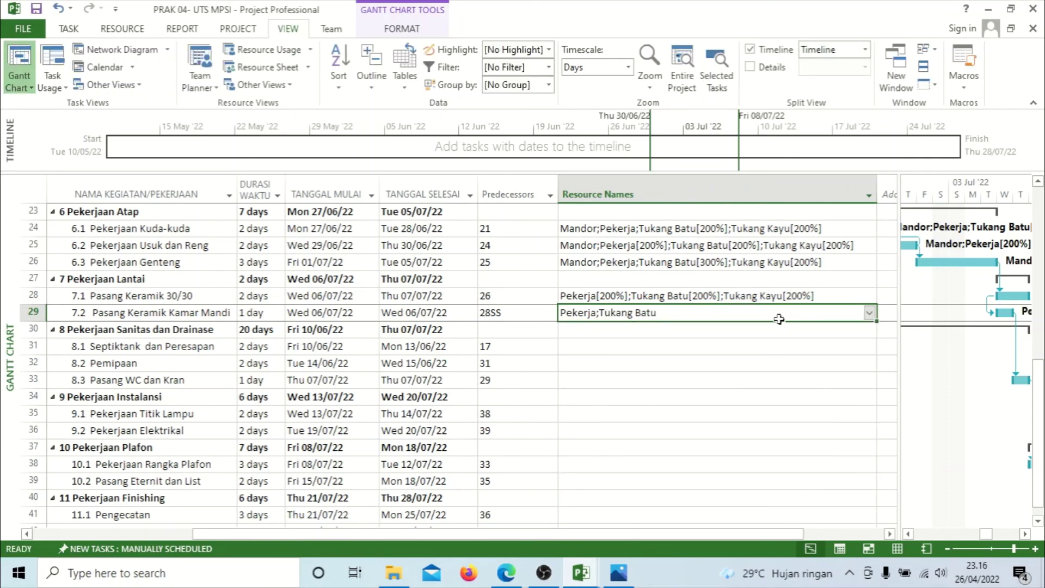
pyautogui.click(869, 312)
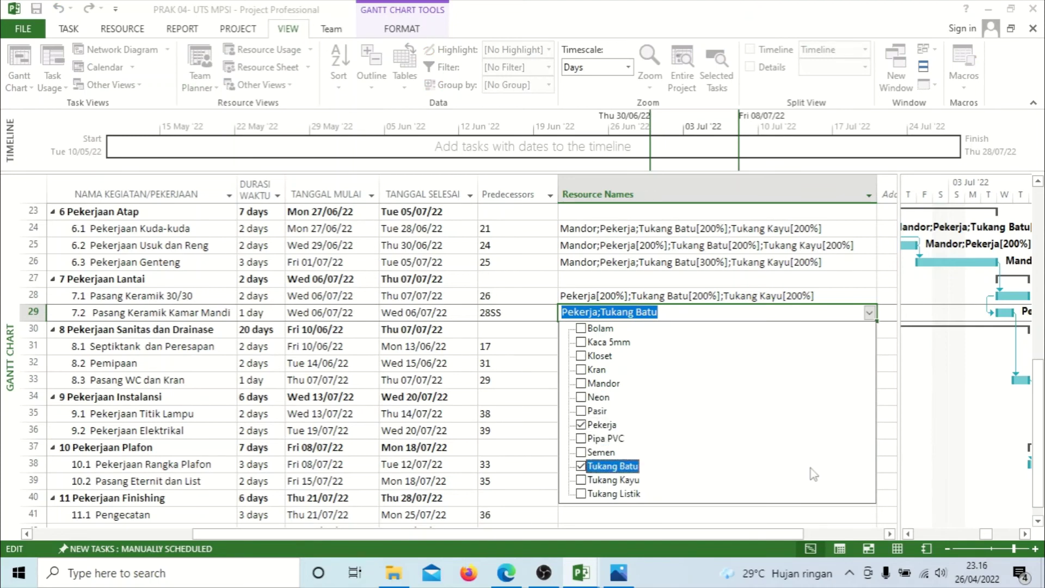
pyautogui.click(815, 480)
pyautogui.press('Return')
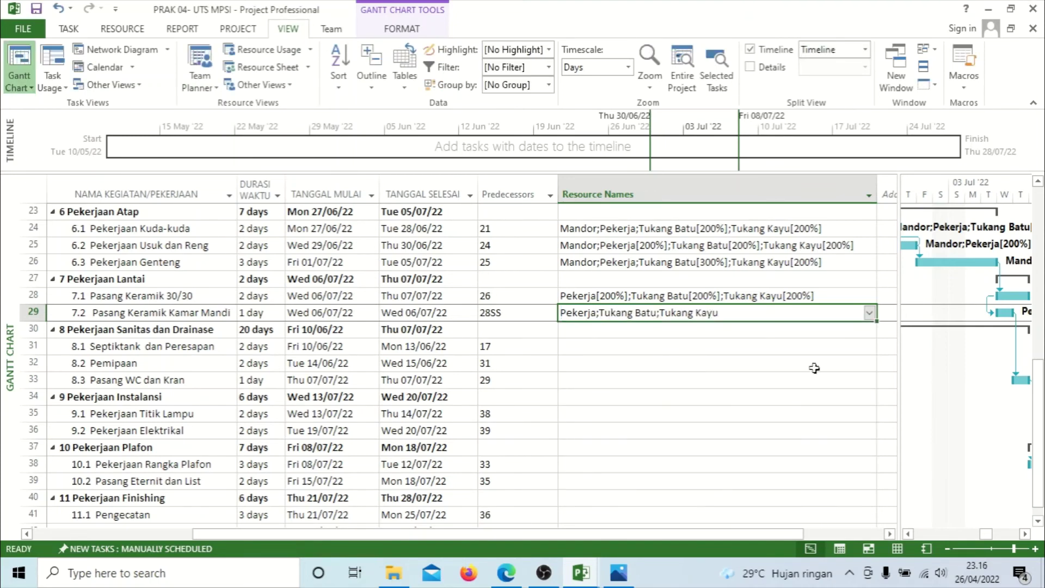
# Set the units of Pekerja, Tukang Batu and Tukang Kayu to 200% each for the Pasang Keramik Kamar Mandi task
pyautogui.hotkey('alt', 'F10')
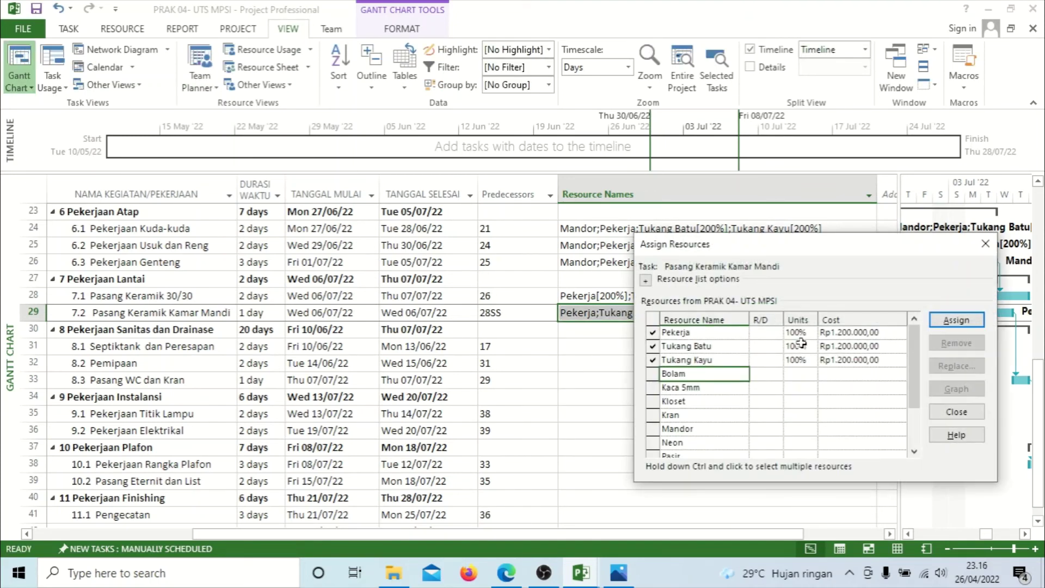
pyautogui.click(791, 332)
pyautogui.press('BackSpace')
pyautogui.press('BackSpace')
pyautogui.press('BackSpace')
pyautogui.press('BackSpace')
pyautogui.write('200')
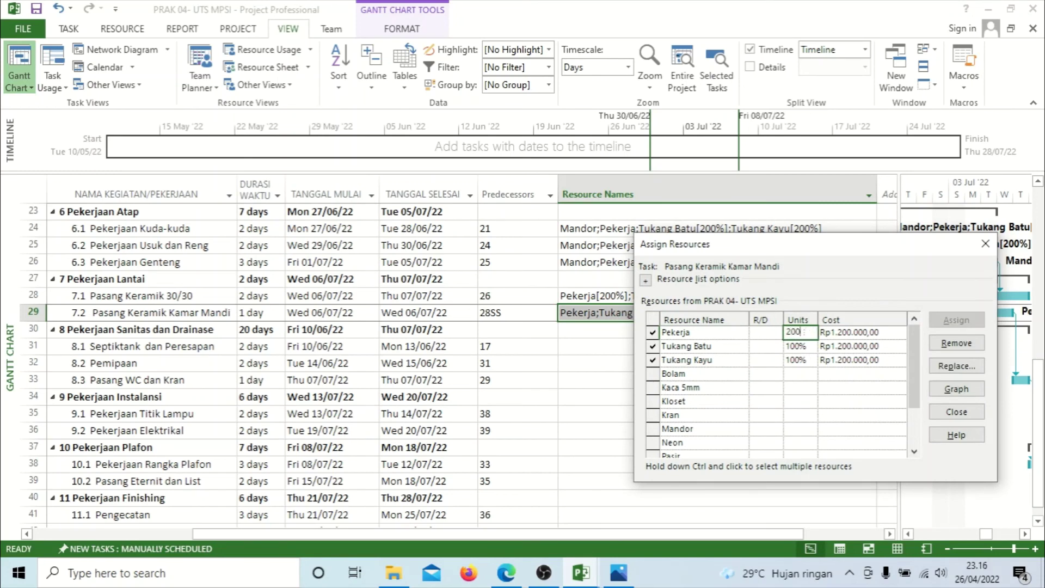
pyautogui.press('Return')
pyautogui.write('200')
pyautogui.press('Return')
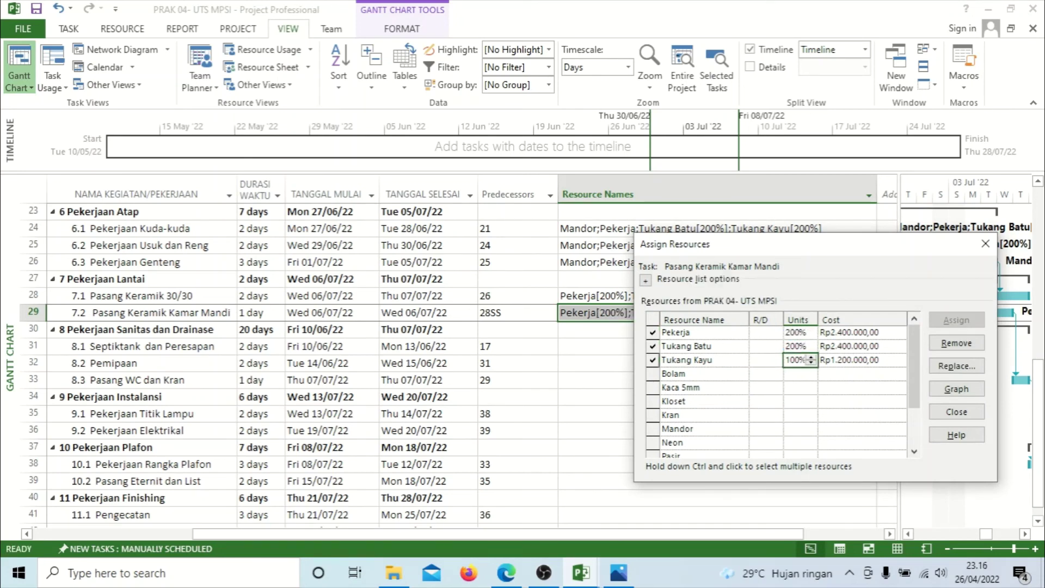
pyautogui.press('BackSpace')
pyautogui.press('BackSpace')
pyautogui.press('BackSpace')
pyautogui.press('BackSpace')
pyautogui.write('200')
pyautogui.press('Return')
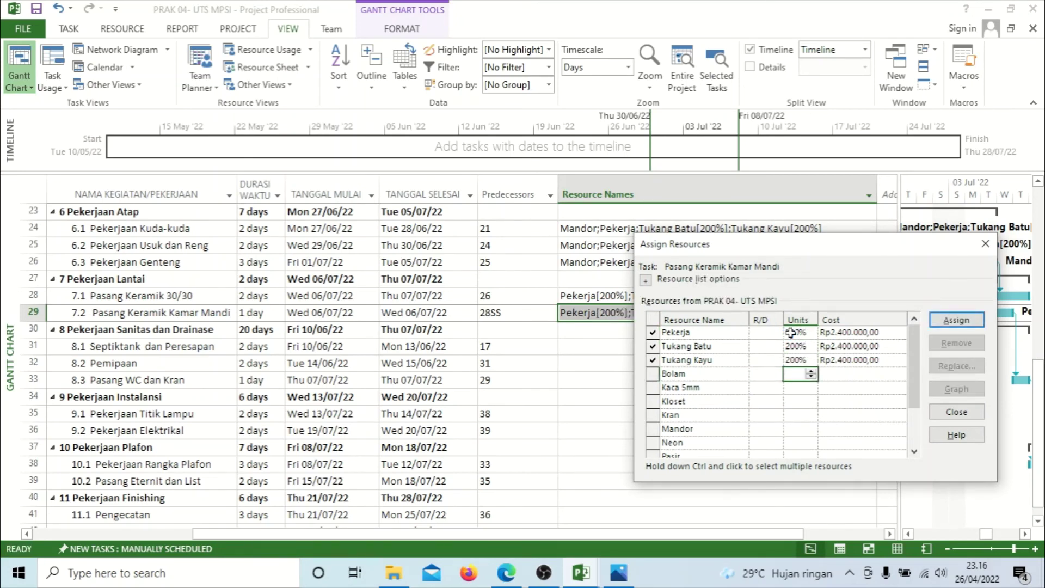
pyautogui.click(963, 412)
# Assign Pekerja, Tukang Batu and Tukang Kayu to task 8.1 Septiktank dan Peresapan
pyautogui.click(646, 351)
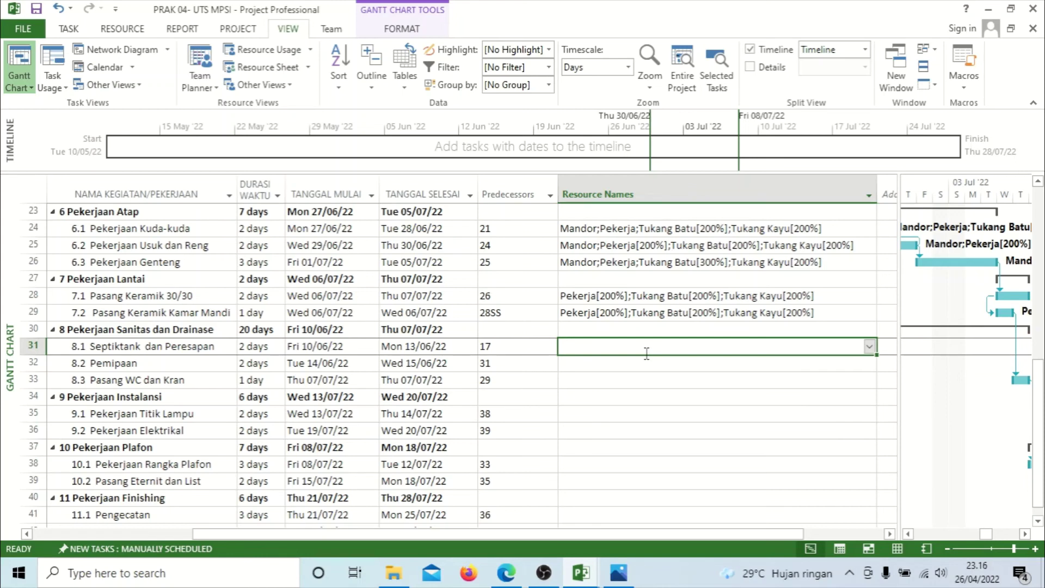
pyautogui.click(871, 350)
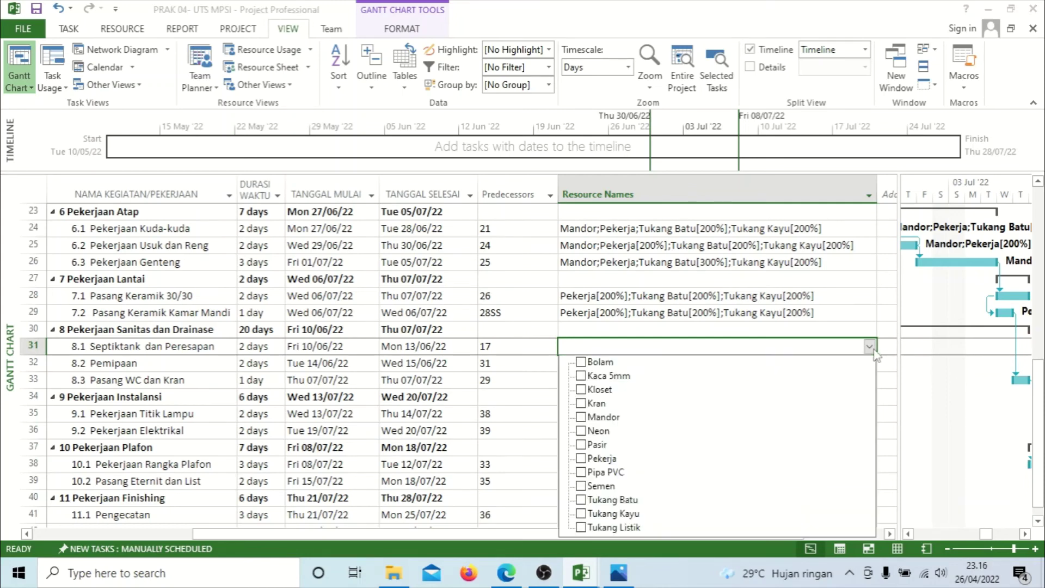
pyautogui.click(802, 460)
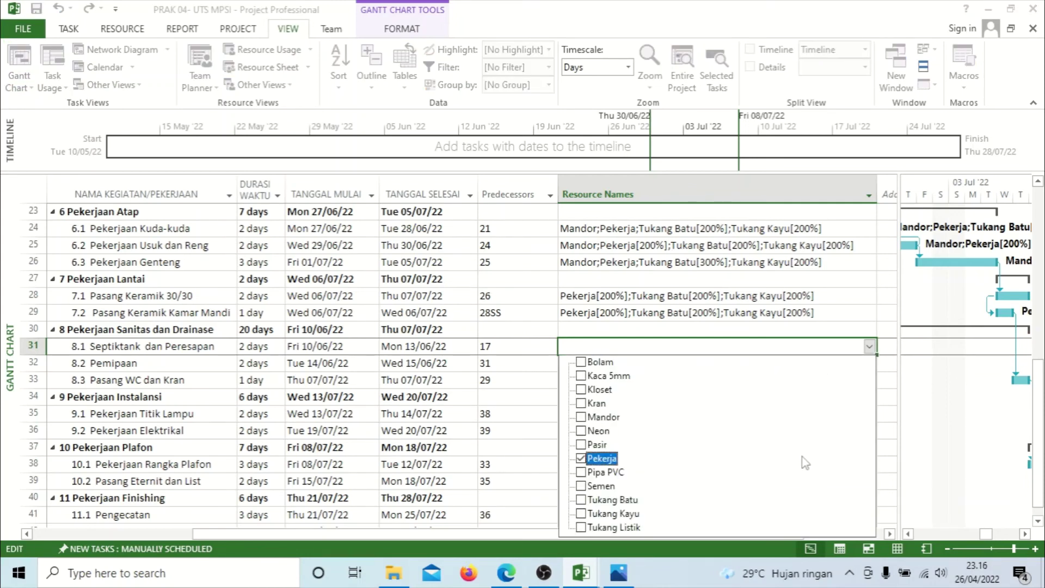
pyautogui.click(824, 515)
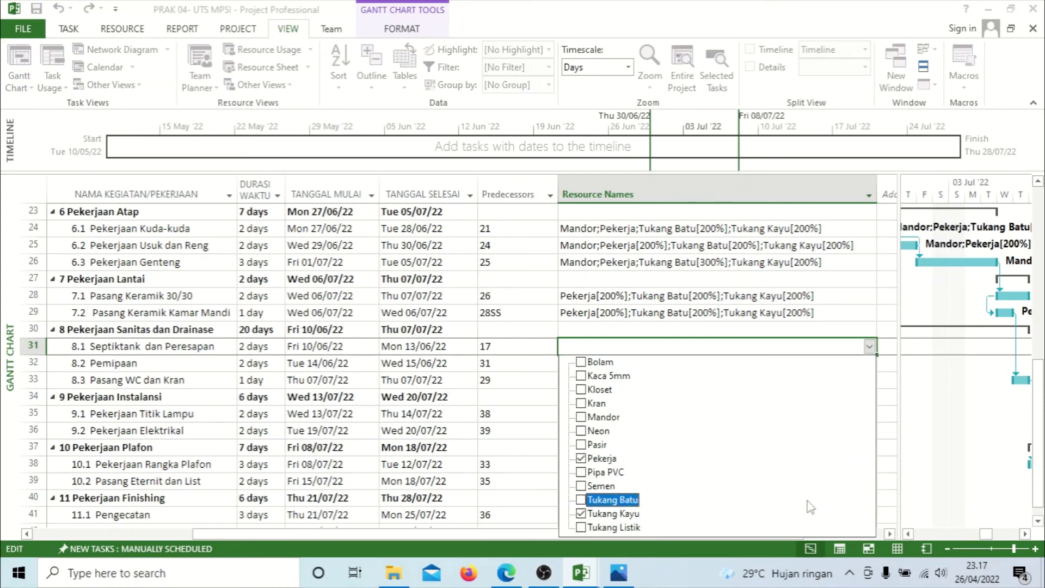
pyautogui.click(868, 346)
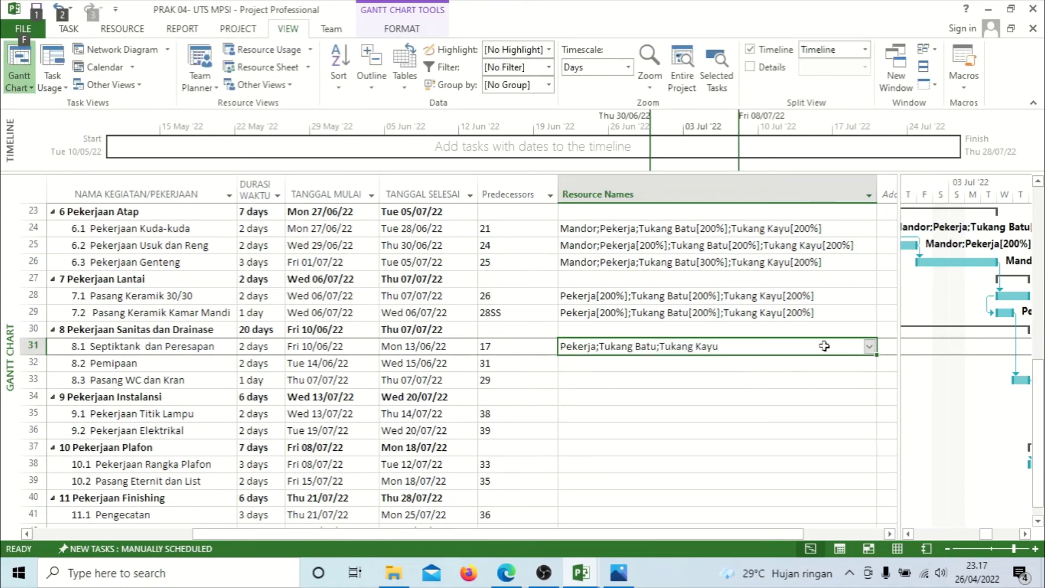
# Set Pekerja and Tukang Batu to 200% and Tukang Kayu to 300% units for the Septiktank dan Peresapan task
pyautogui.hotkey('alt', 'F10')
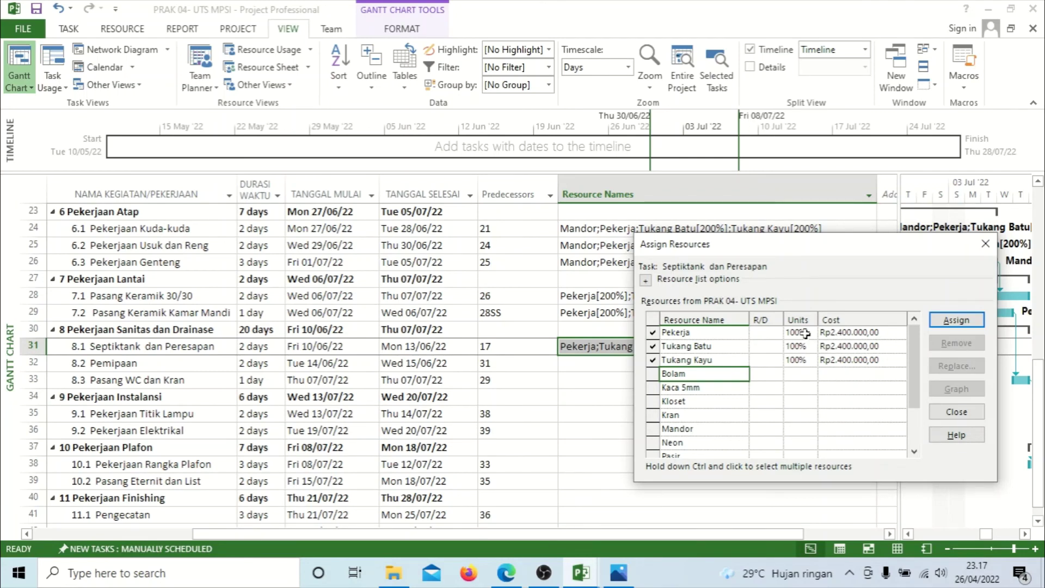
pyautogui.click(805, 332)
pyautogui.write('200')
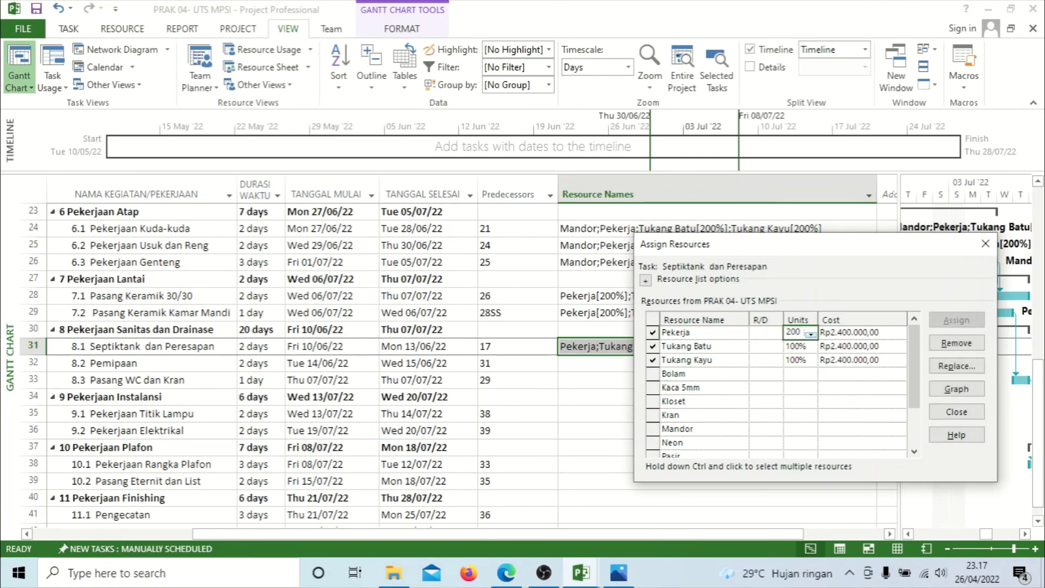
pyautogui.press('Return')
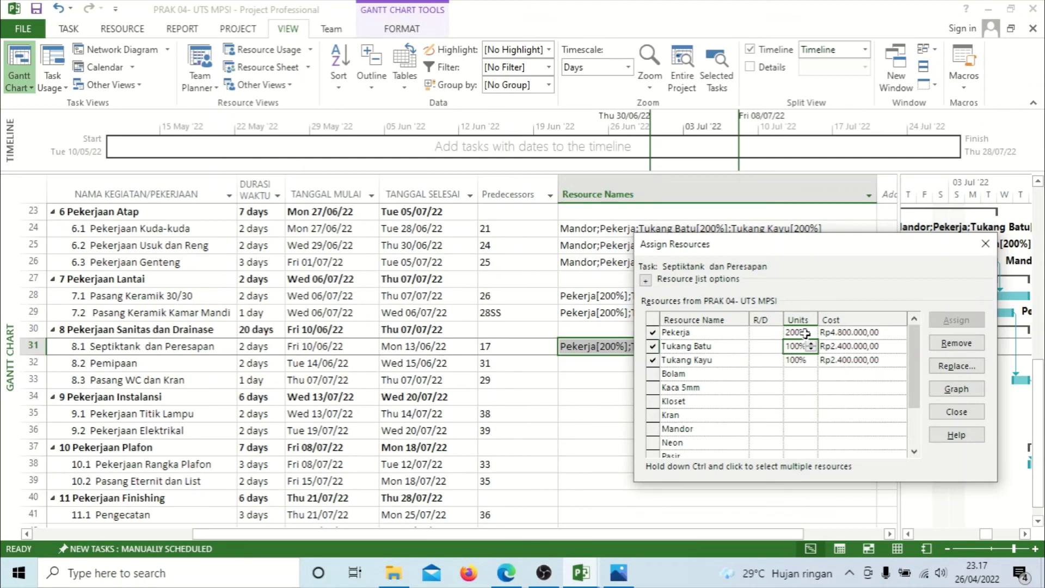
pyautogui.write('200')
pyautogui.press('Return')
pyautogui.write('3')
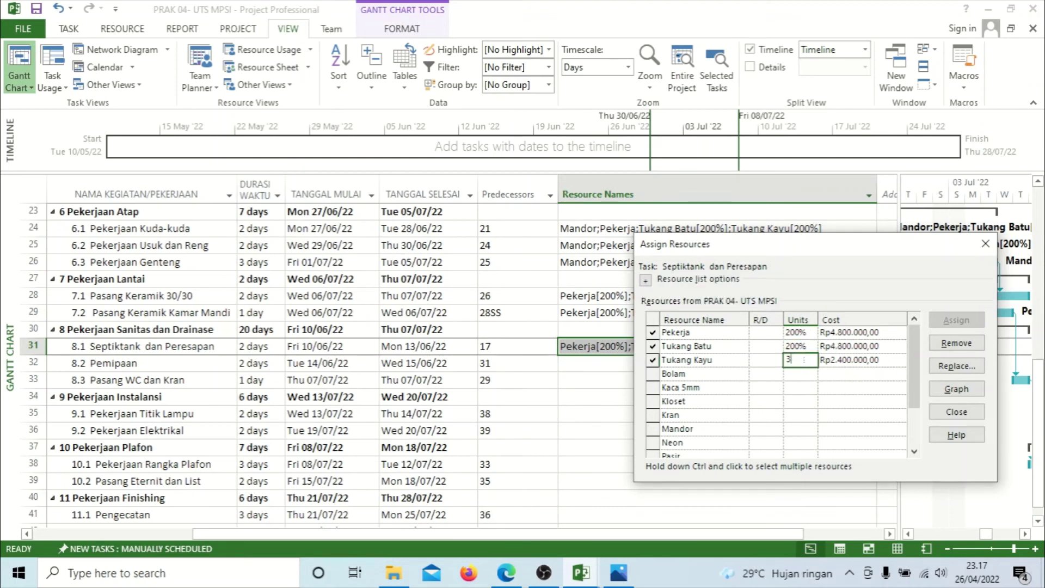
pyautogui.write('00')
pyautogui.press('Return')
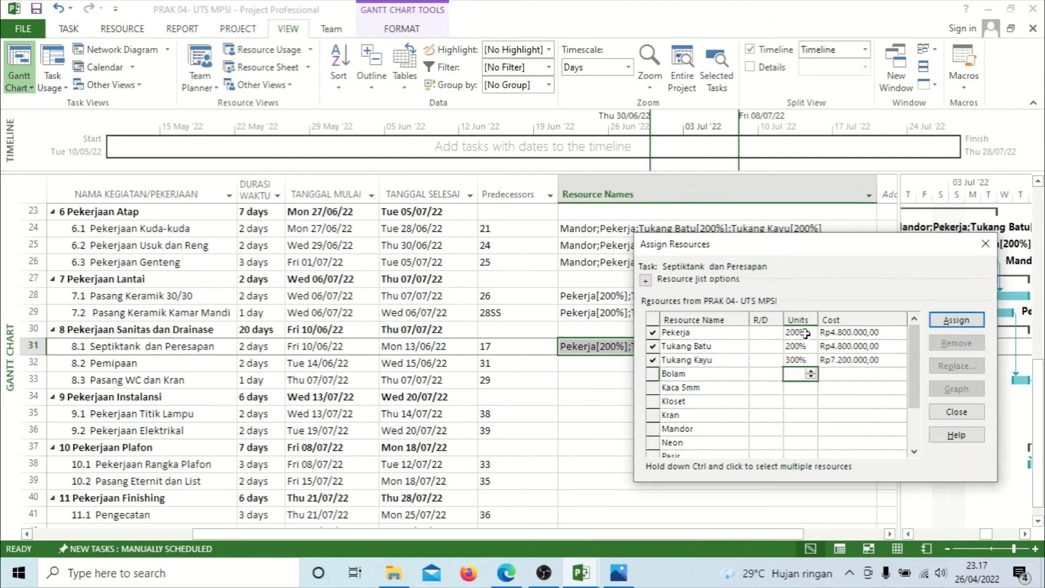
pyautogui.click(957, 416)
# Assign Pekerja, Pipa PVC and Tukang Batu to task 8.2 Pemipaan
pyautogui.click(705, 363)
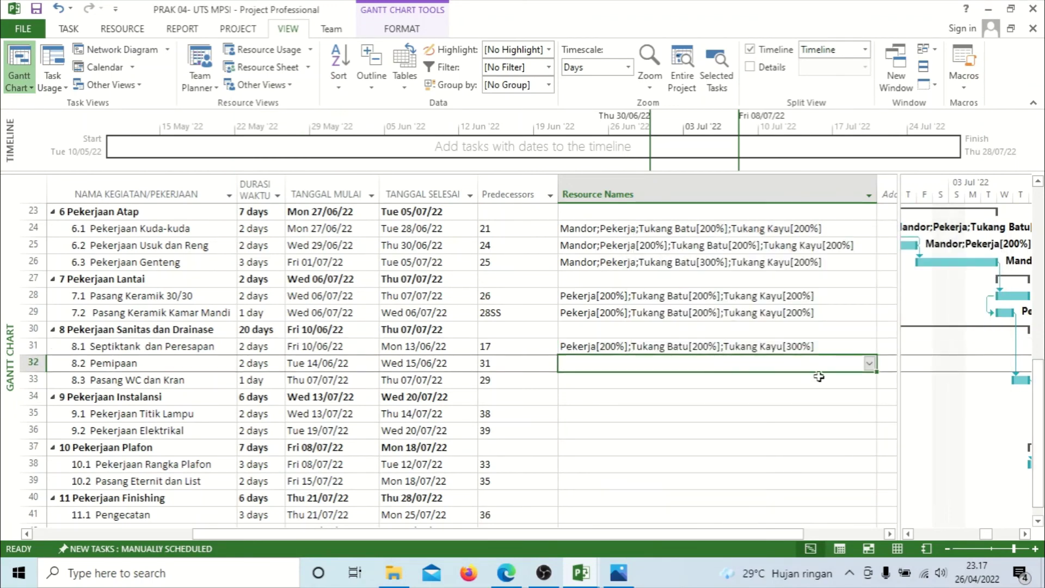
pyautogui.click(869, 363)
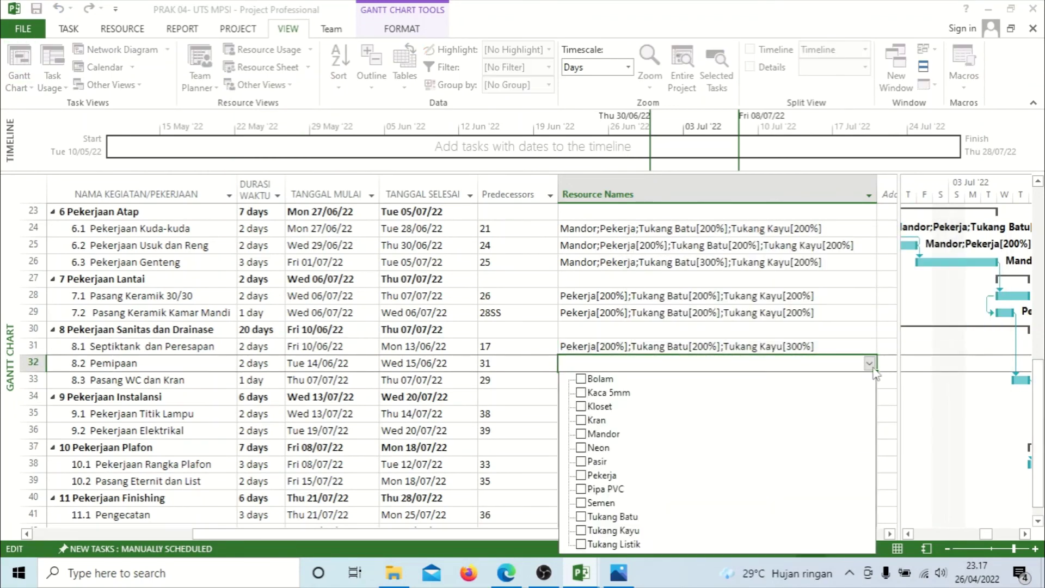
pyautogui.click(772, 482)
pyautogui.click(785, 518)
pyautogui.click(778, 489)
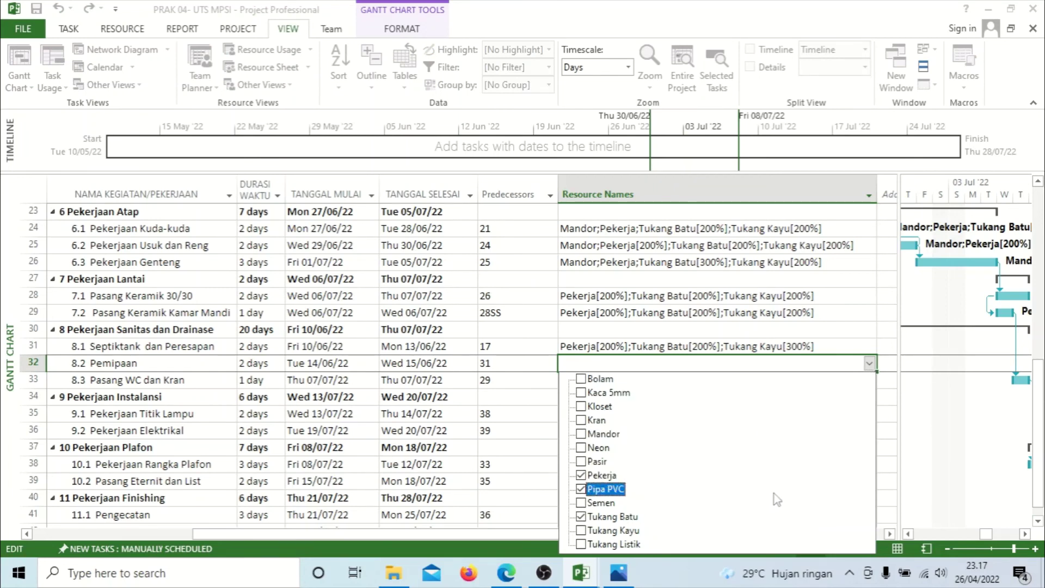
pyautogui.click(825, 361)
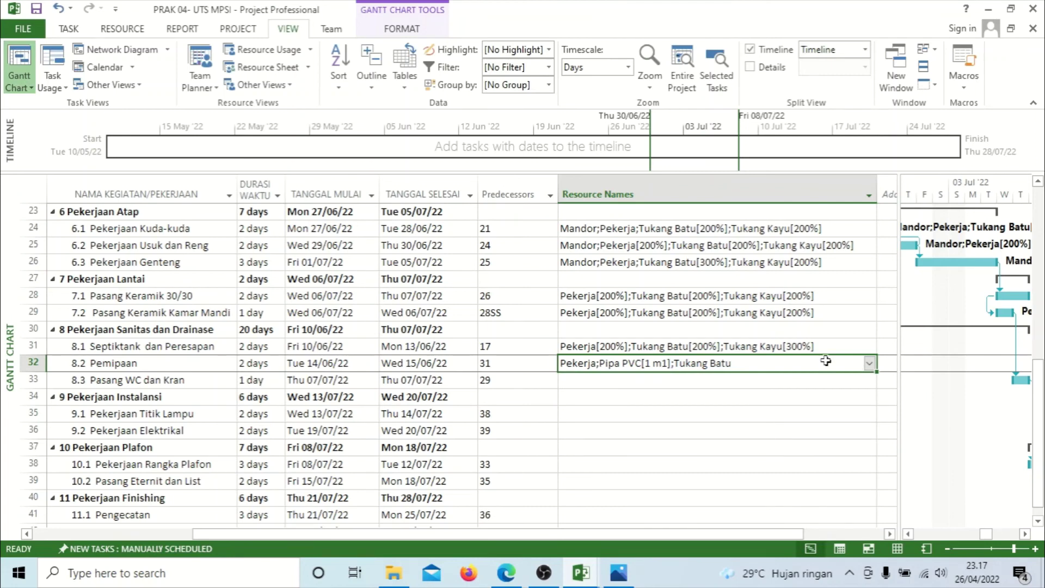
# Set Pipa PVC to 20 m1 and Tukang Batu to 300% units for the Pemipaan task
pyautogui.hotkey('alt', 'F10')
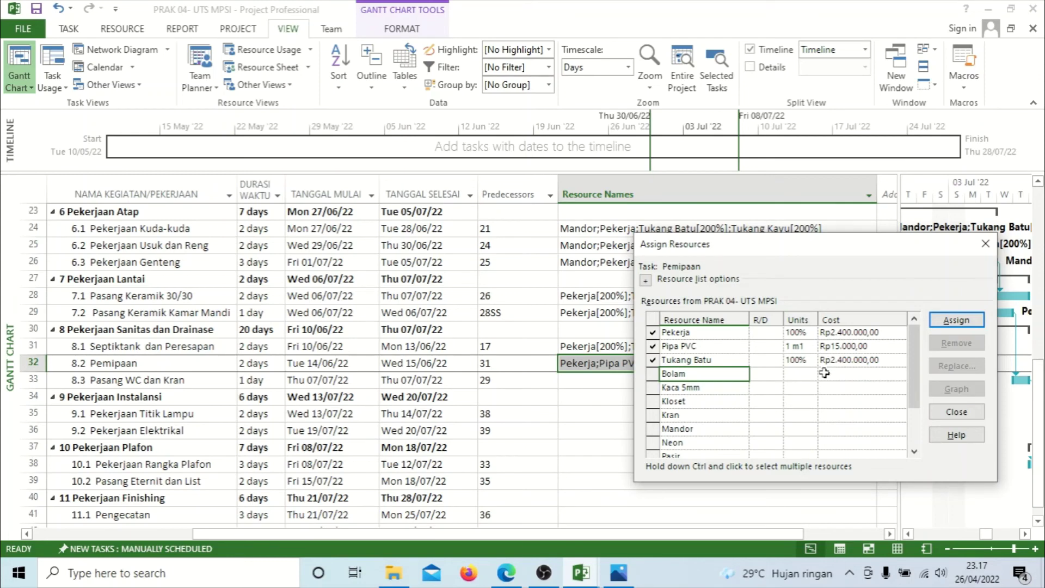
pyautogui.click(806, 344)
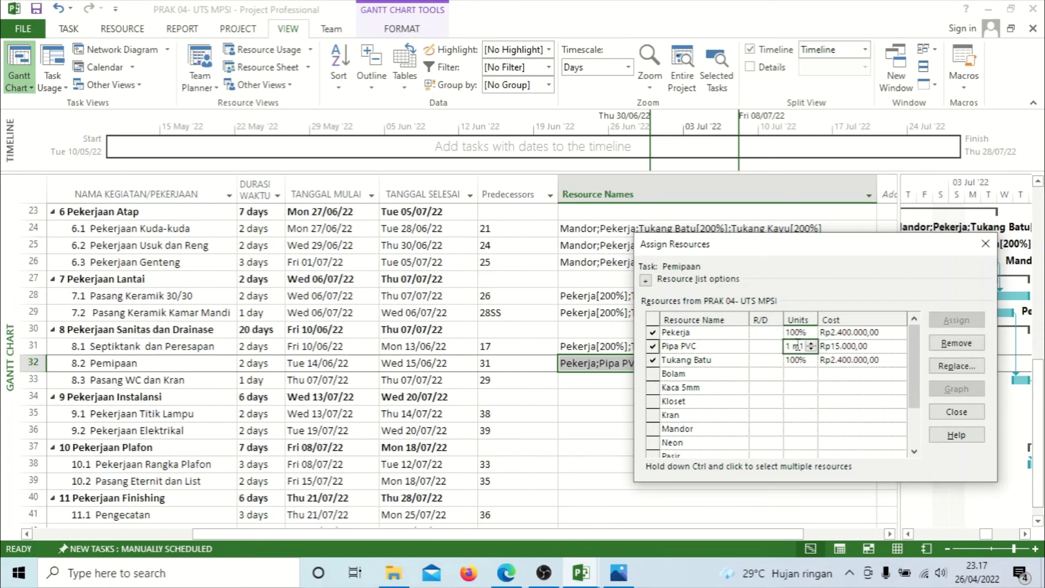
pyautogui.write('20')
pyautogui.press('Return')
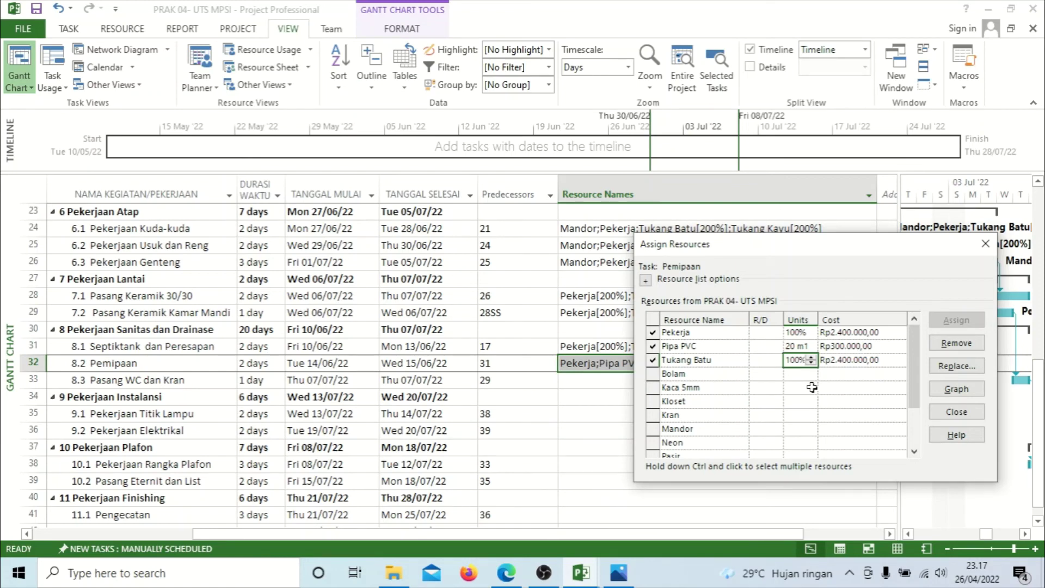
pyautogui.write('300')
pyautogui.press('Return')
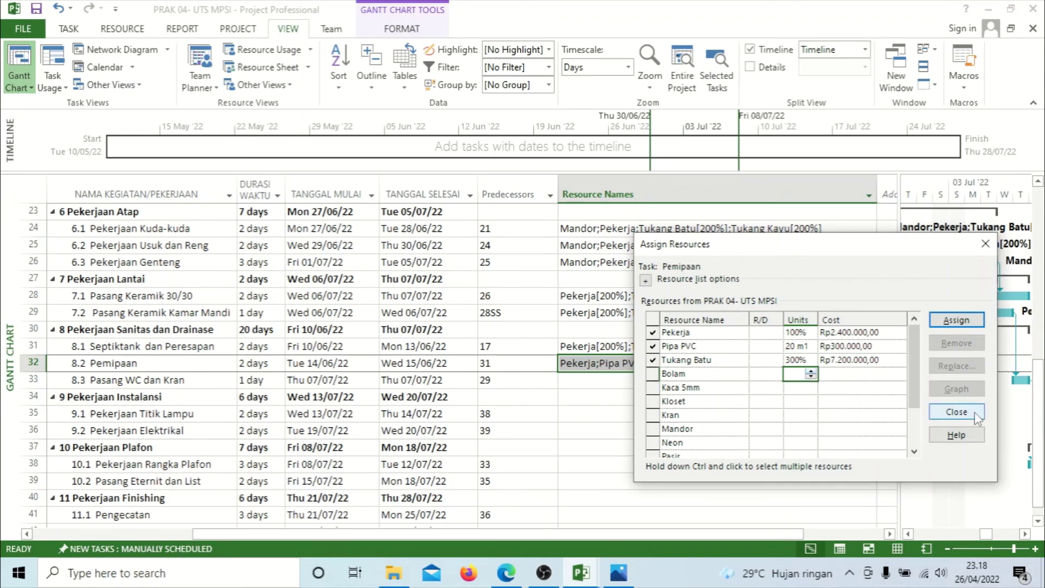
pyautogui.click(956, 412)
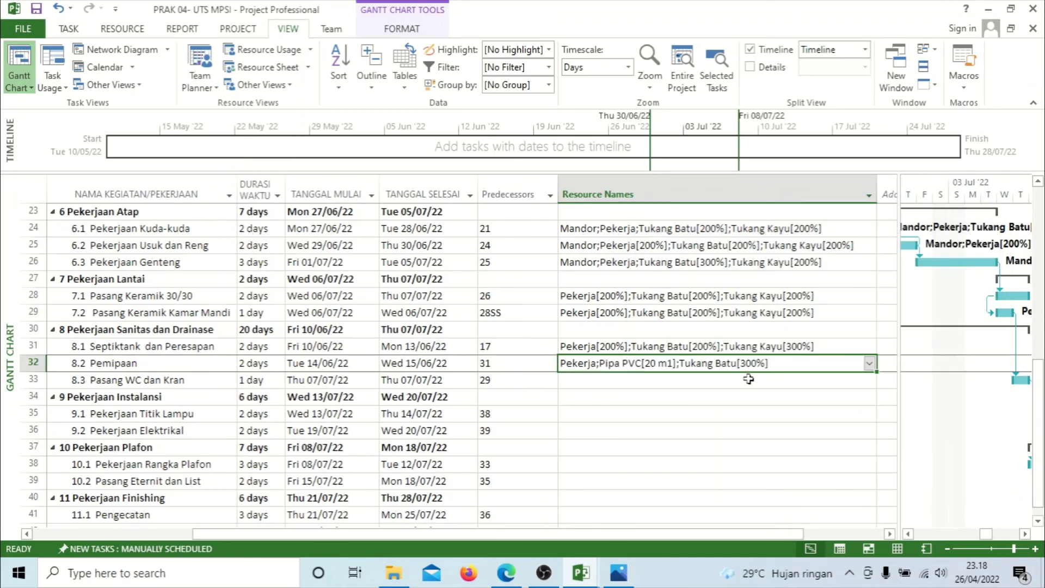
# Assign Kloset, Kran, Pekerja and Tukang Batu to task 8.3 Pasang WC dan Kran
pyautogui.click(815, 381)
pyautogui.click(868, 381)
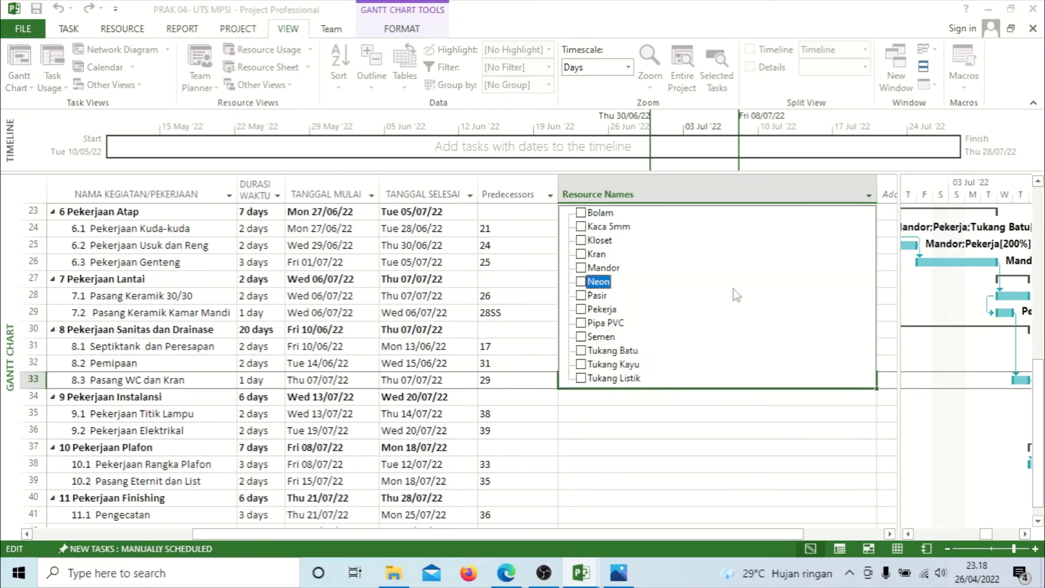
pyautogui.click(719, 255)
pyautogui.click(713, 243)
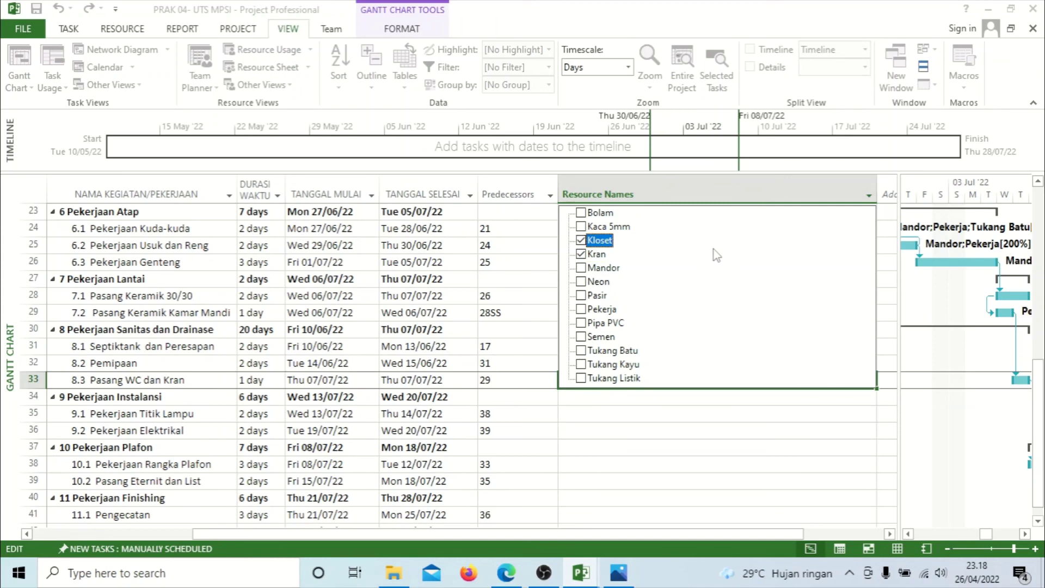
pyautogui.click(729, 351)
pyautogui.click(710, 314)
pyautogui.press('Return')
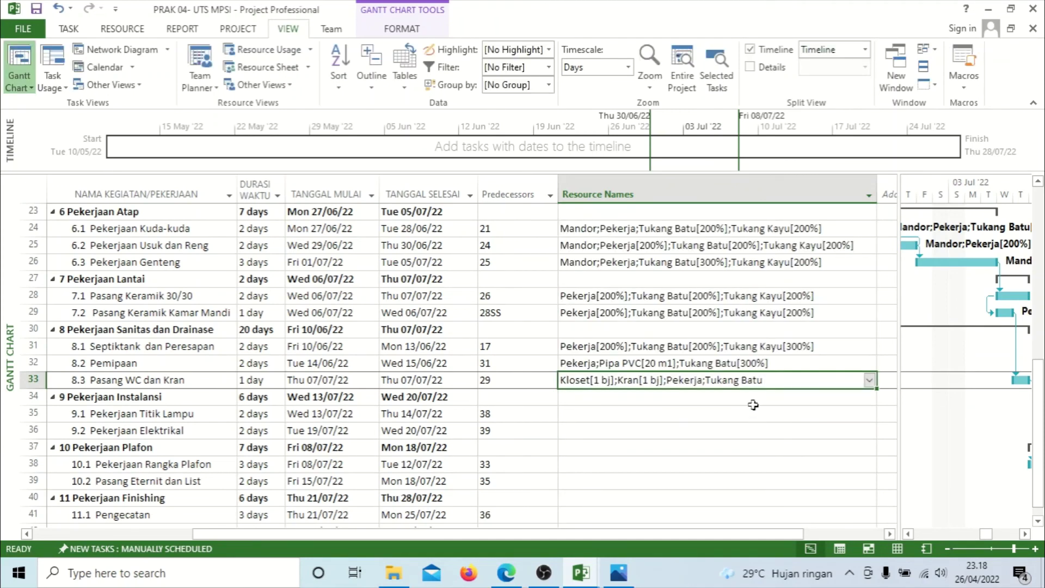
# Set Kran to 8 bj and Tukang Batu to 200% units for the Pasang WC dan Kran task
pyautogui.hotkey('alt', 'F10')
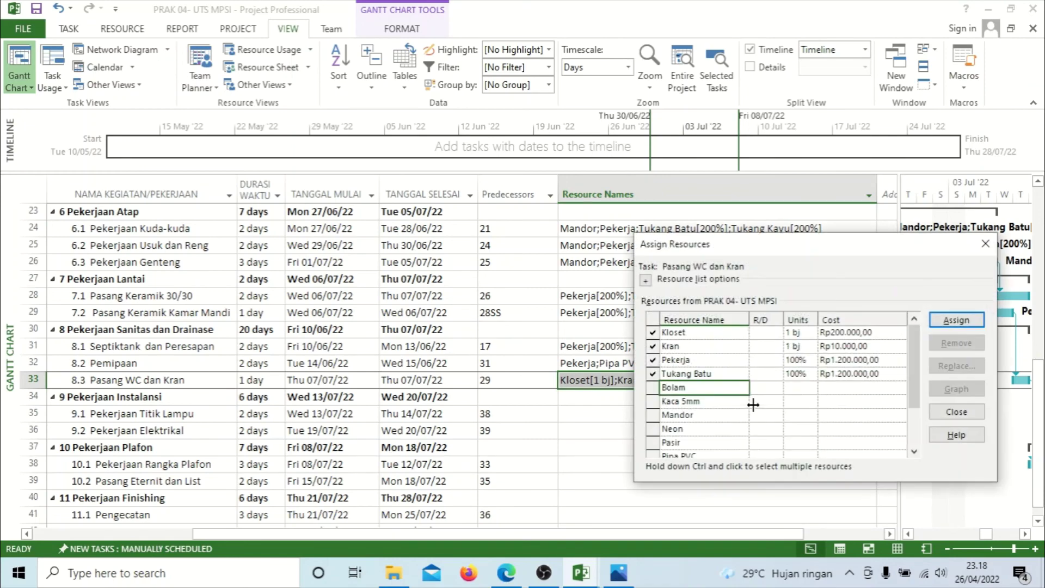
pyautogui.click(810, 334)
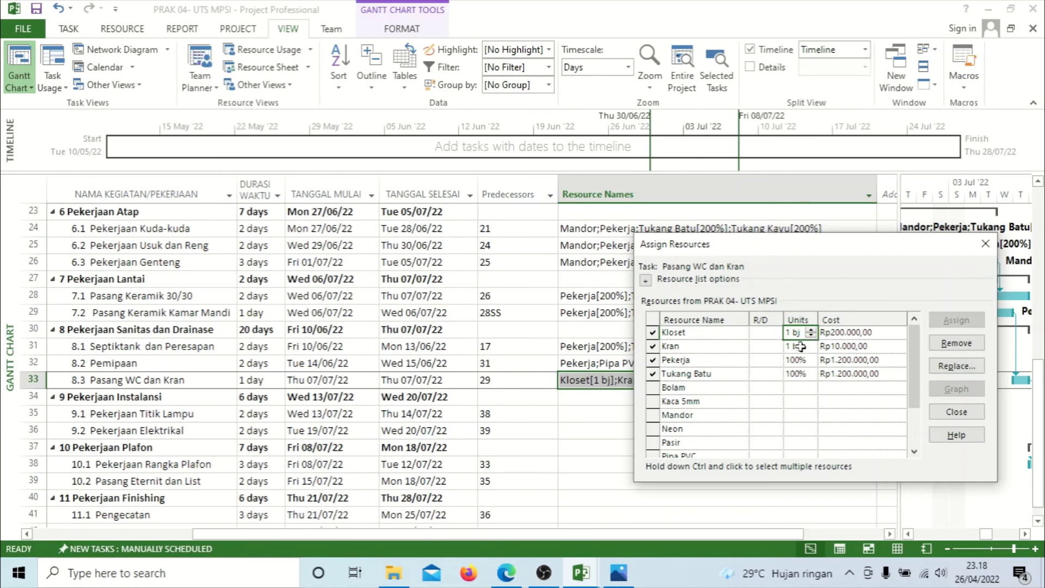
pyautogui.click(801, 346)
pyautogui.write('8')
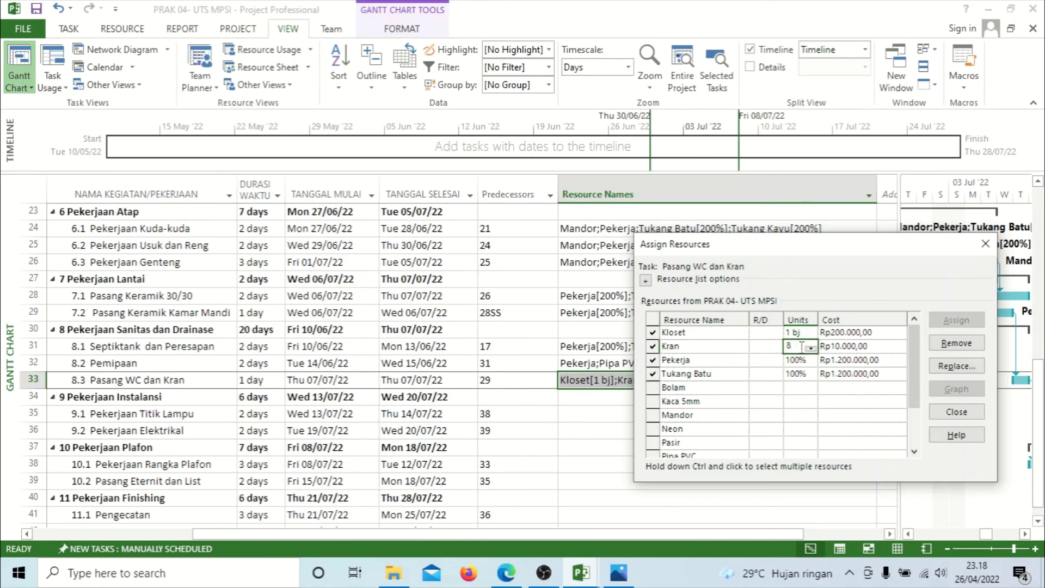
pyautogui.press('Return')
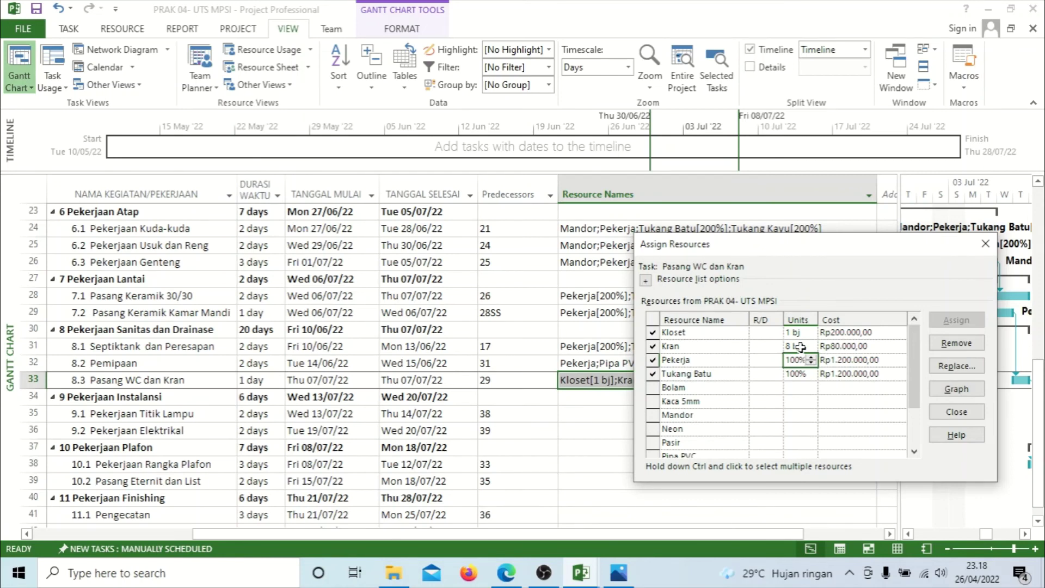
pyautogui.press('Return')
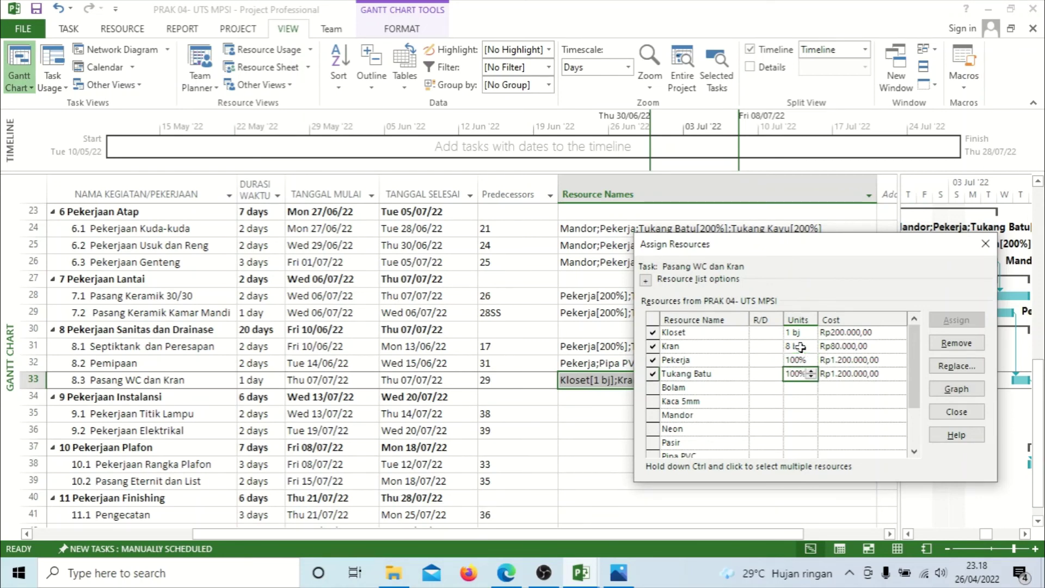
pyautogui.press('BackSpace')
pyautogui.write('200')
pyautogui.press('Return')
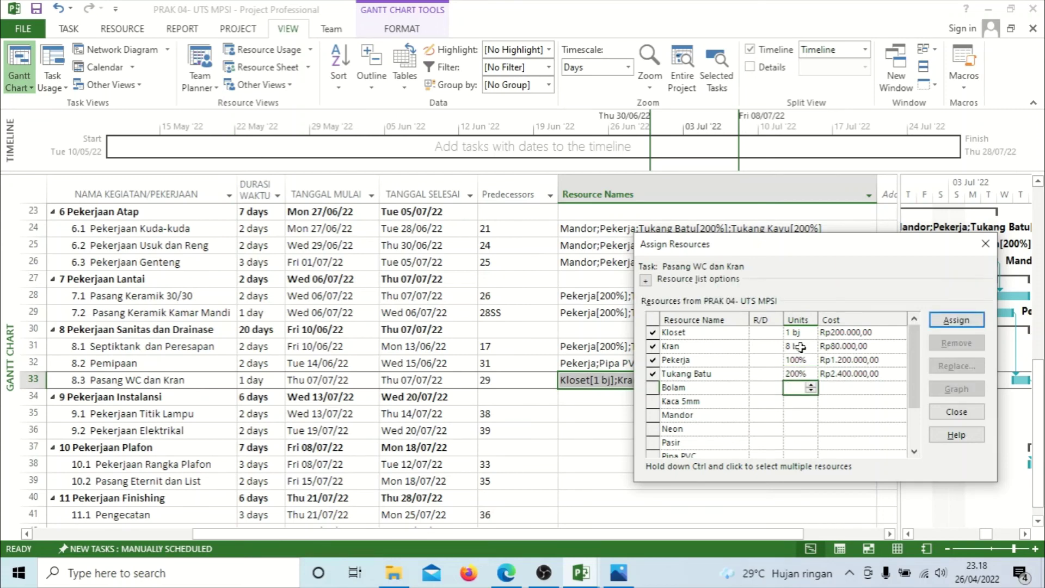
pyautogui.click(956, 412)
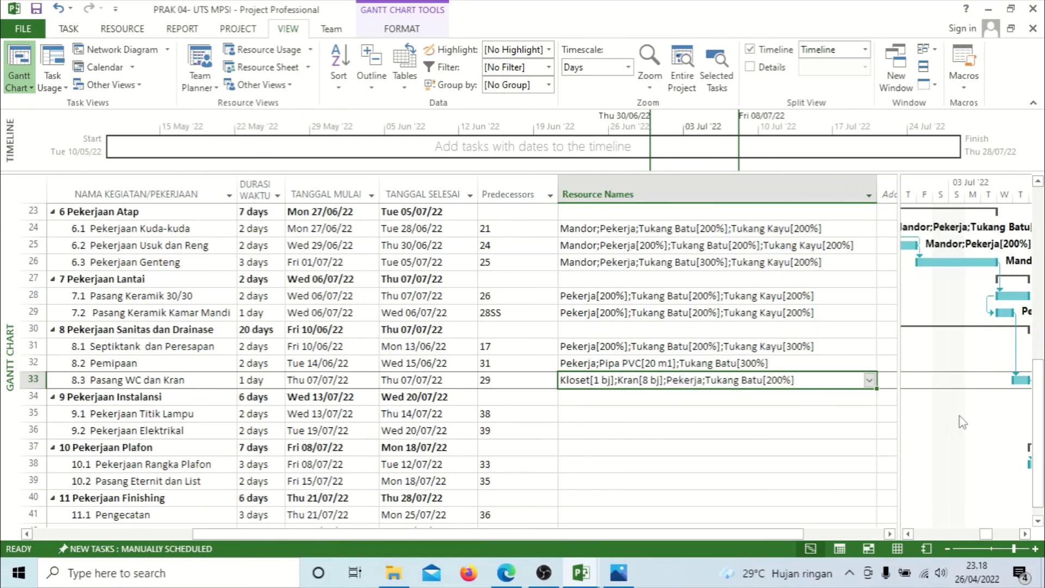
pyautogui.click(741, 397)
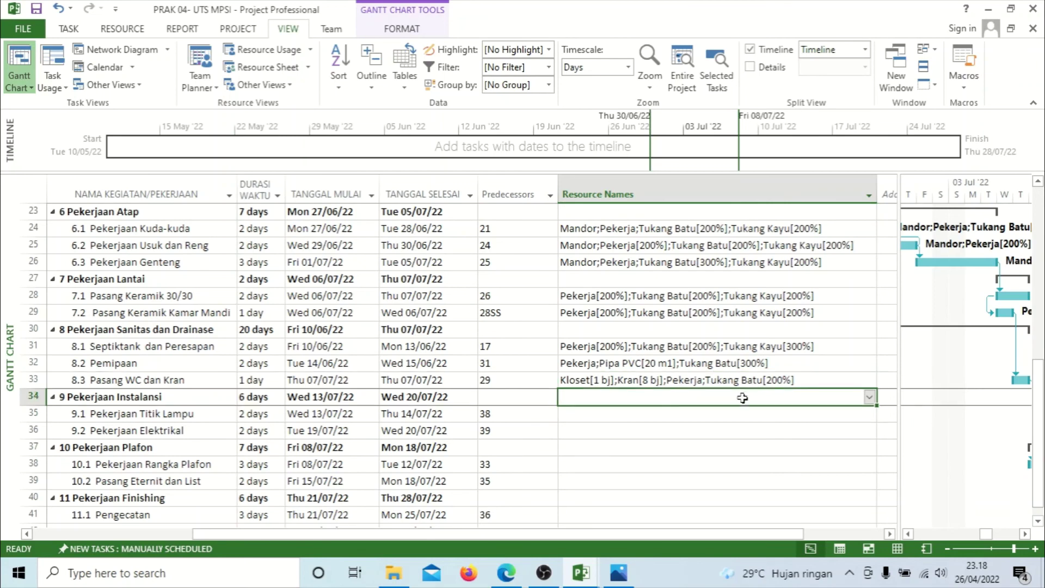
pyautogui.click(869, 396)
pyautogui.click(828, 427)
# Assign Tukang Listik to task 9.1 Pekerjaan Titik Lampu
pyautogui.click(808, 415)
pyautogui.click(869, 415)
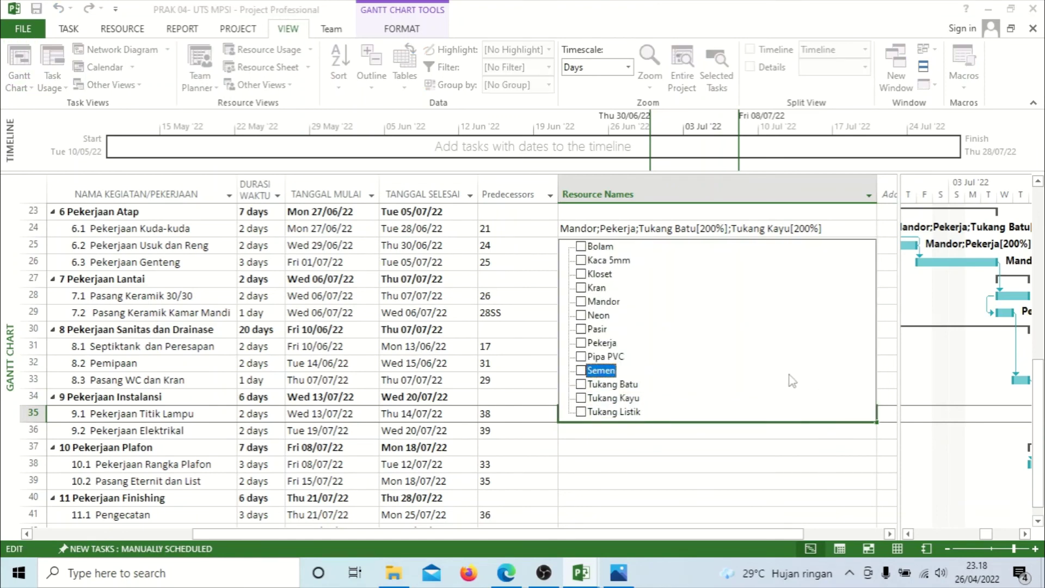
pyautogui.click(810, 417)
pyautogui.click(766, 436)
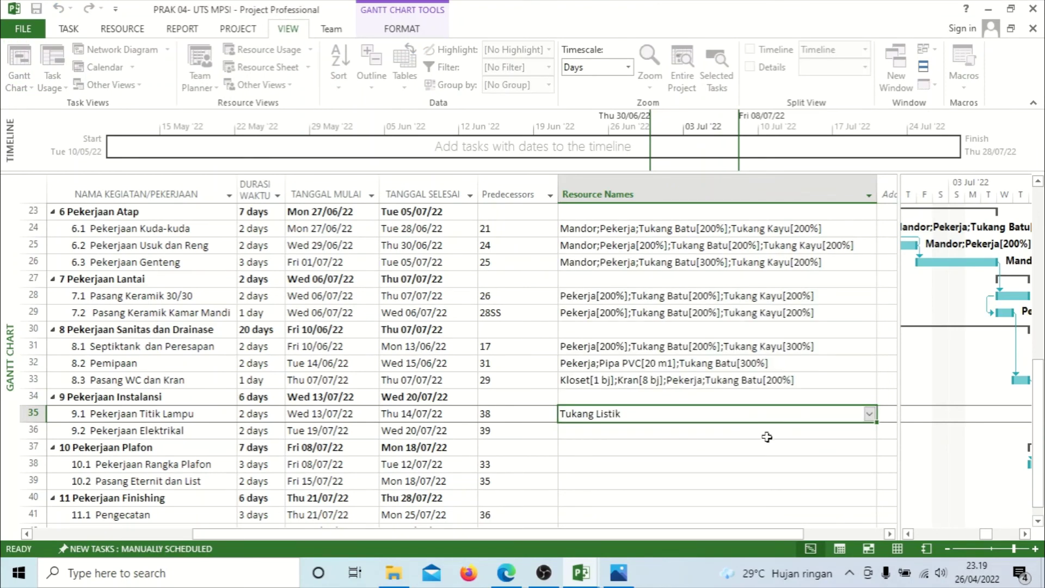
# Assign Bolam, Neon and Tukang Listik to task 9.2 Pekerjaan Elektrikal
pyautogui.click(766, 436)
pyautogui.click(869, 432)
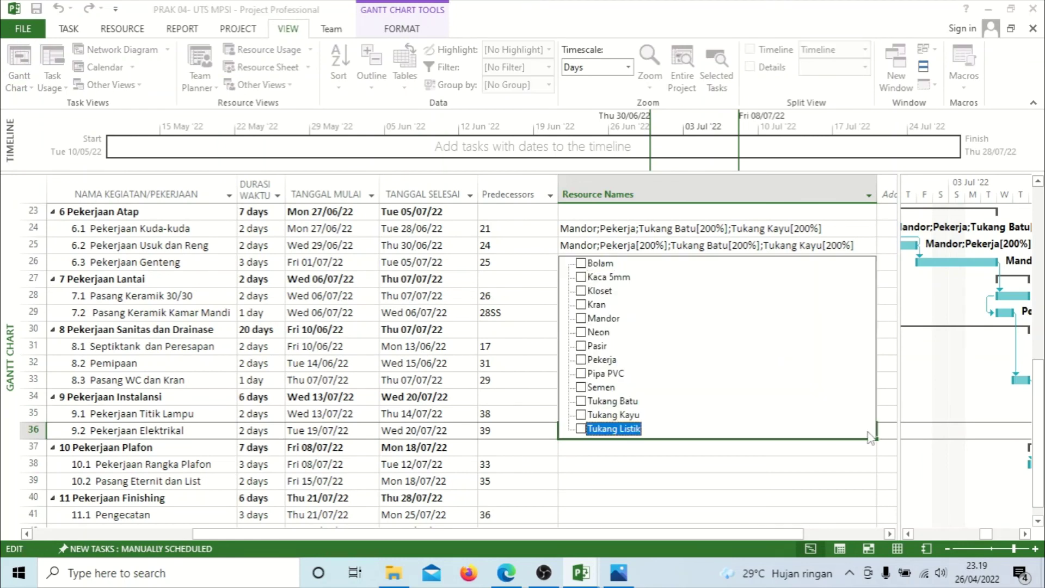
pyautogui.click(830, 428)
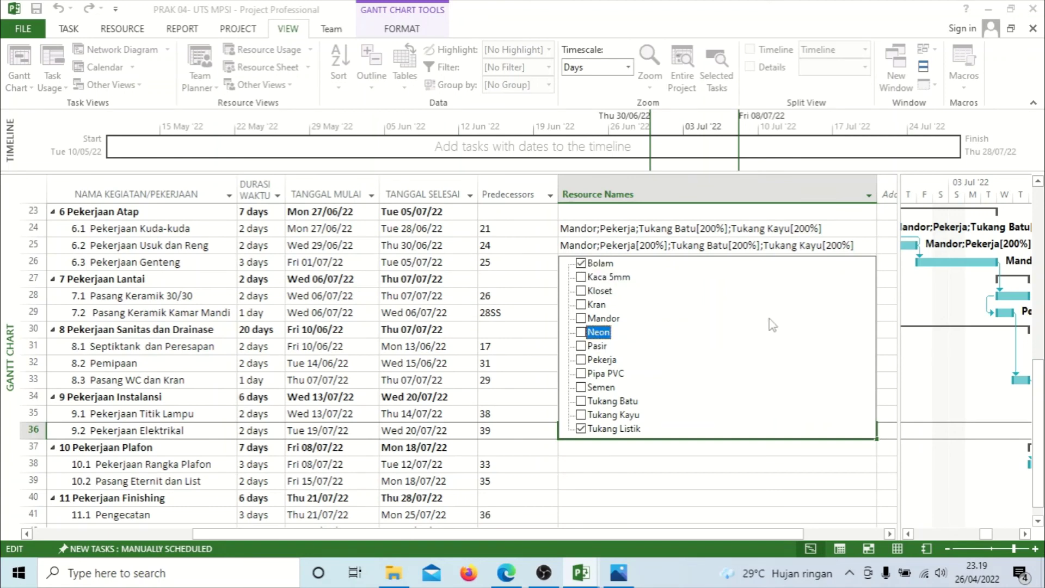
pyautogui.click(768, 339)
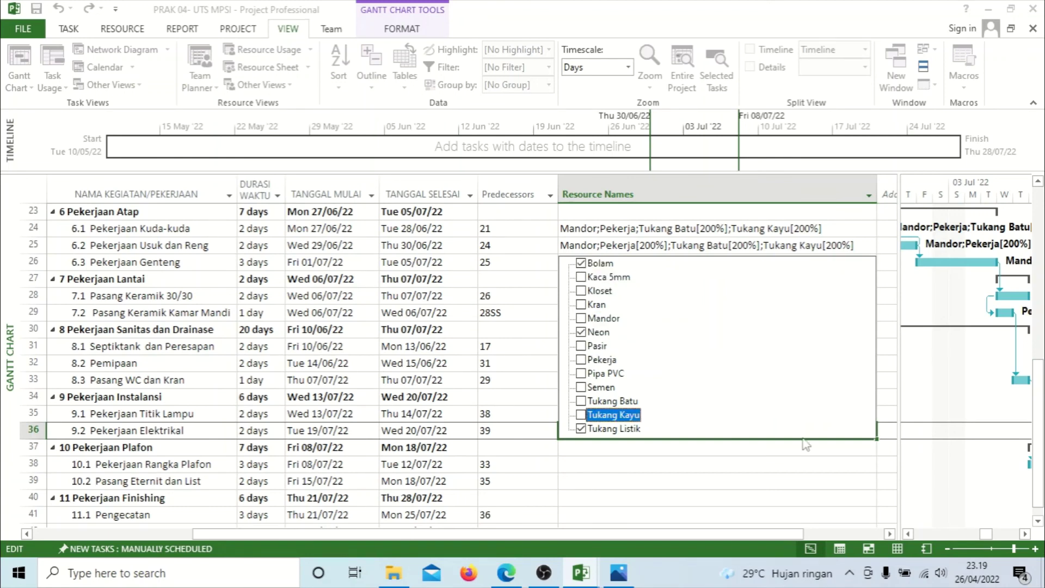
pyautogui.click(819, 496)
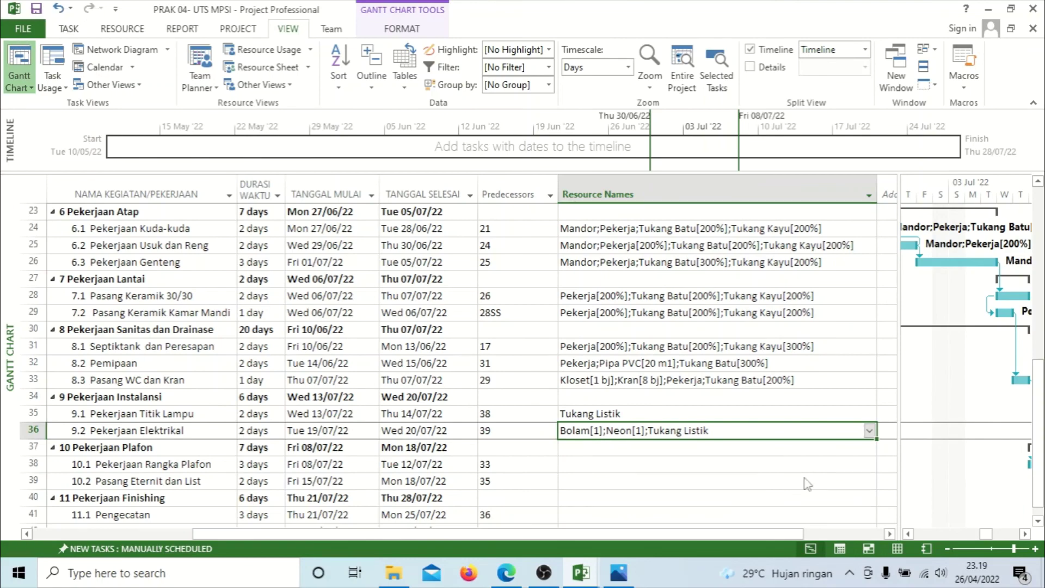
# Set the quantities of Bolam and Neon to 4 each for the Pekerjaan Elektrikal task
pyautogui.hotkey('alt', 'F10')
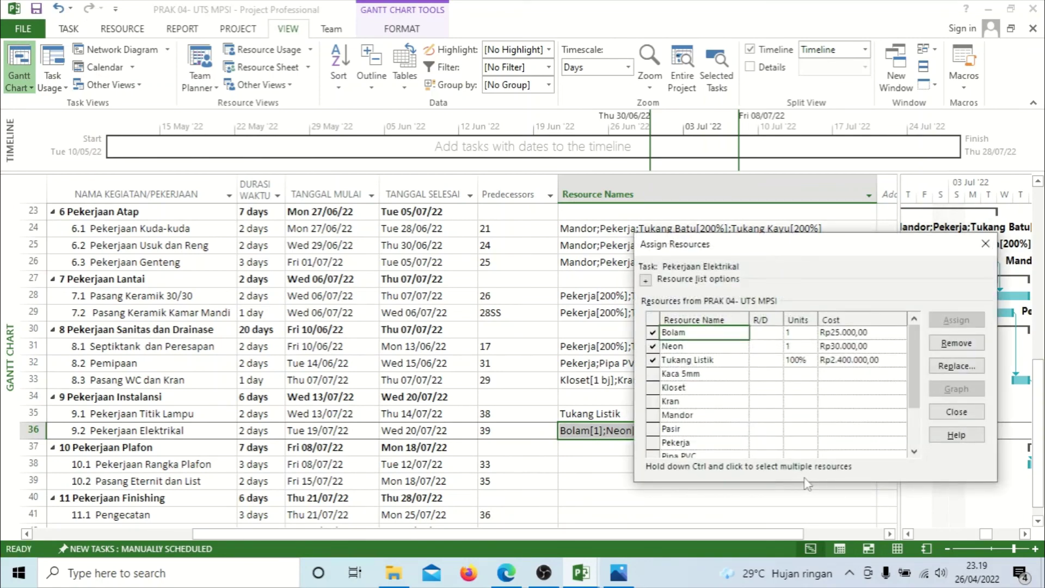
pyautogui.click(793, 333)
pyautogui.press('BackSpace')
pyautogui.write('4')
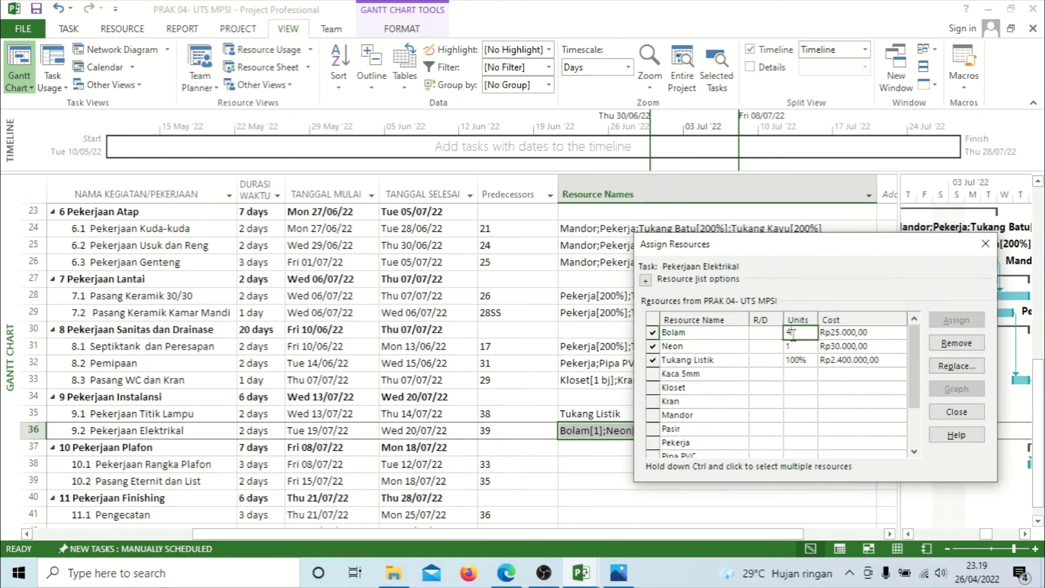
pyautogui.press('Return')
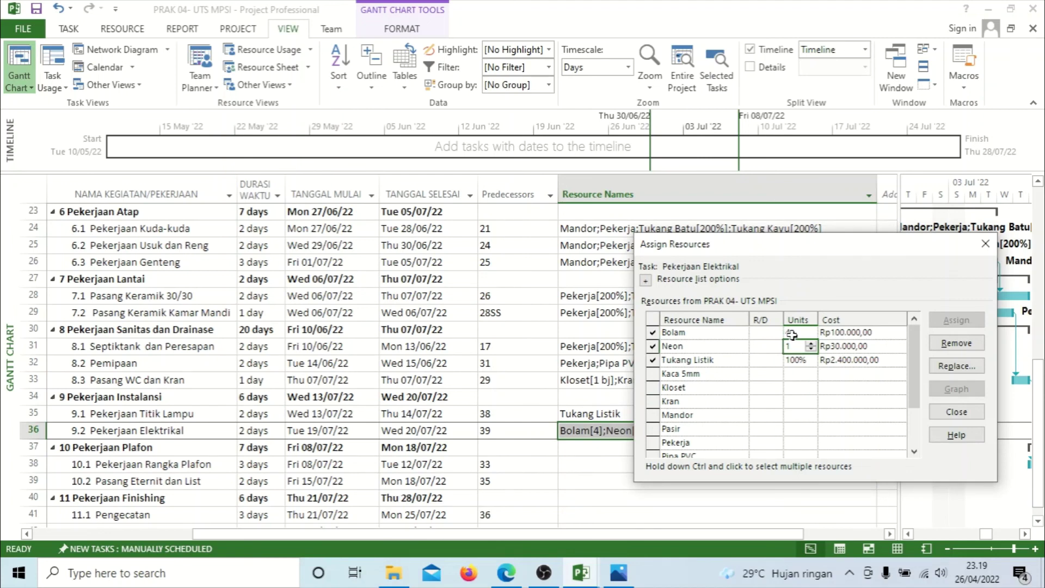
pyautogui.press('BackSpace')
pyautogui.write('4')
pyautogui.press('Return')
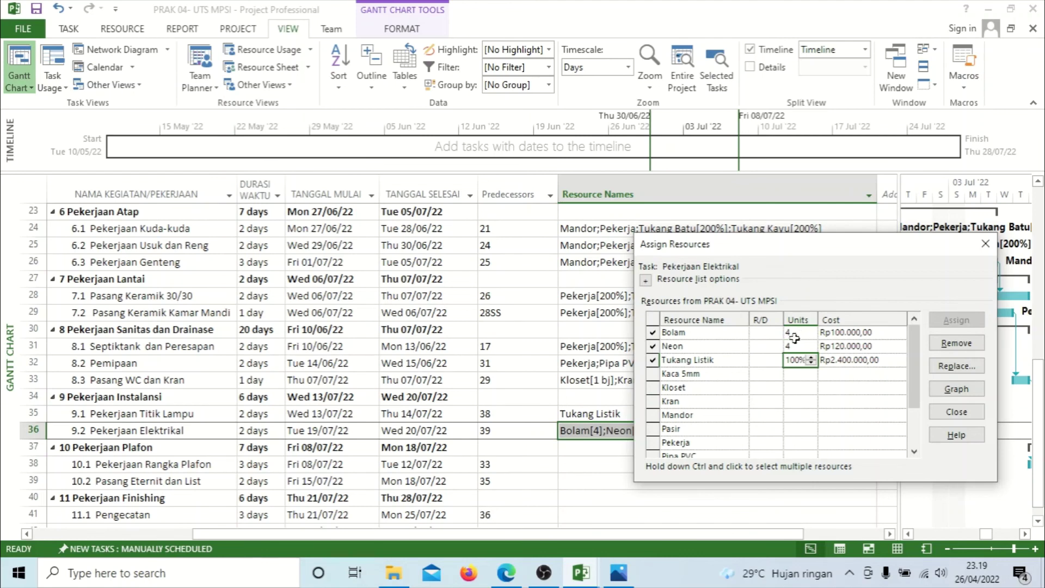
pyautogui.click(967, 412)
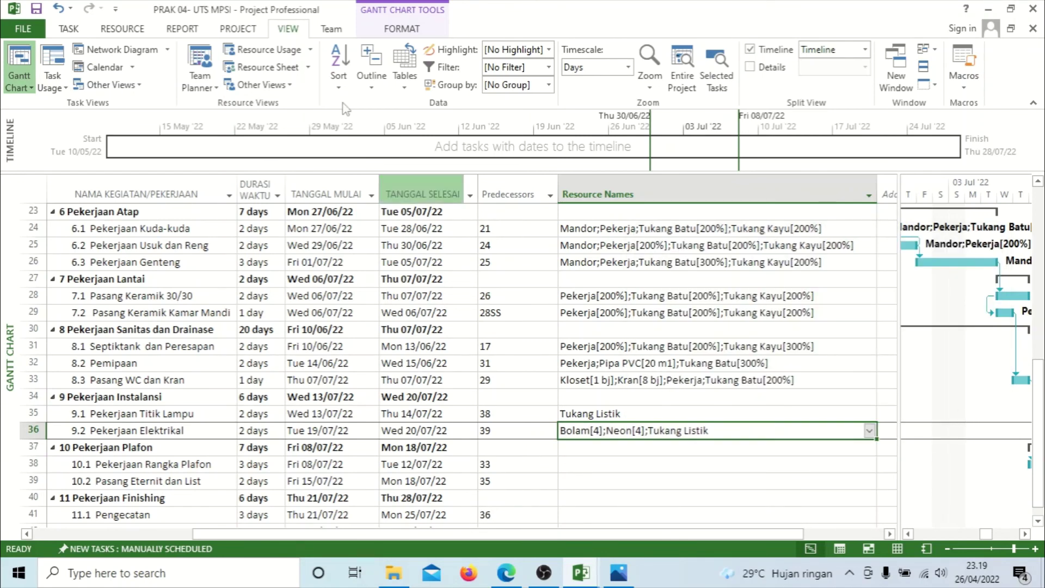
# Enter bj as the material unit label of Bolam in the Resource Sheet
pyautogui.click(262, 67)
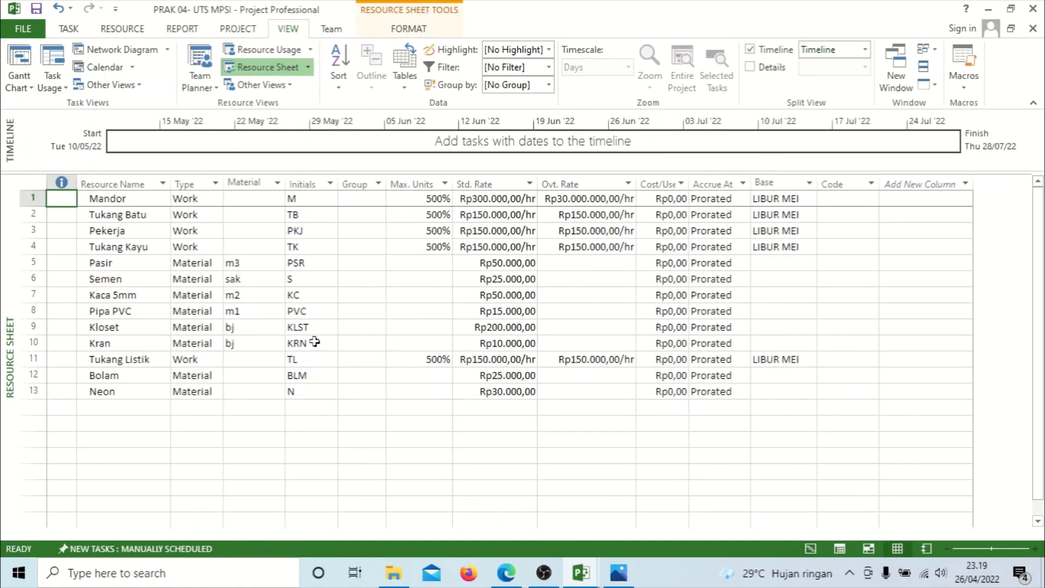
pyautogui.click(255, 355)
pyautogui.click(250, 375)
pyautogui.doubleClick(251, 376)
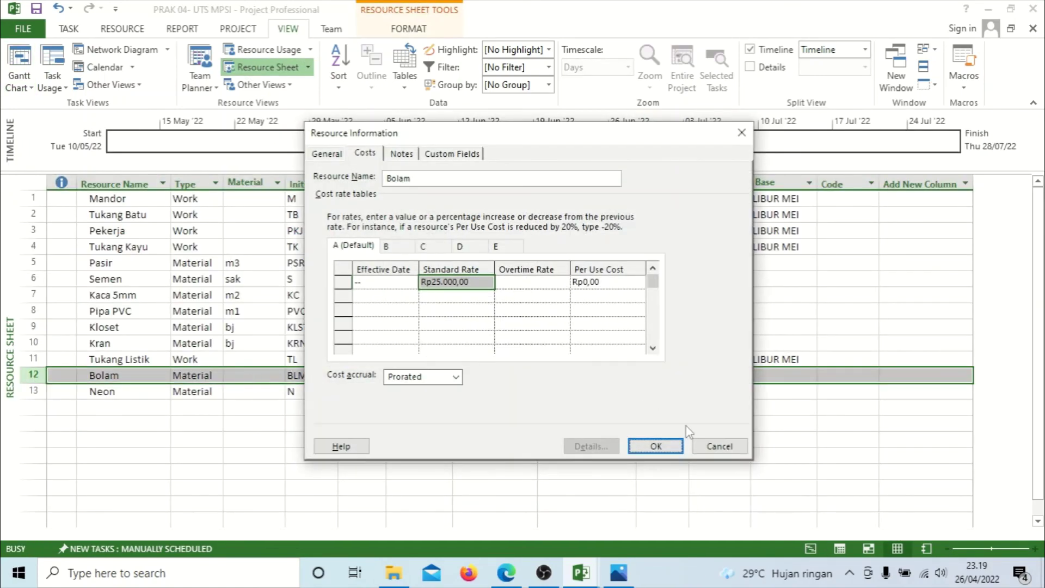
pyautogui.click(707, 446)
pyautogui.write('bj')
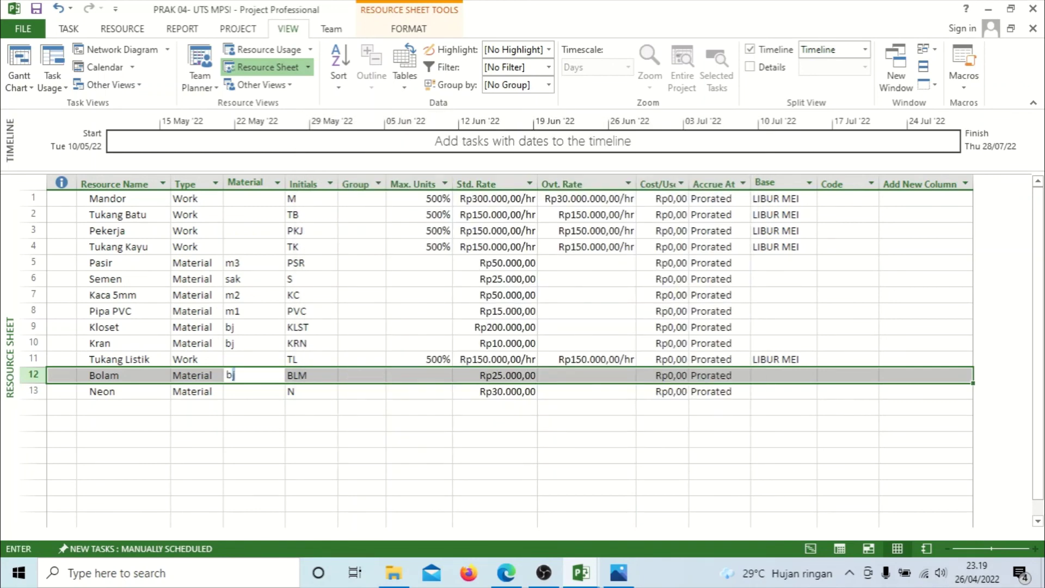
pyautogui.press('Tab')
# Clear the initials of the Bolam resource and undo that change
pyautogui.write('b')
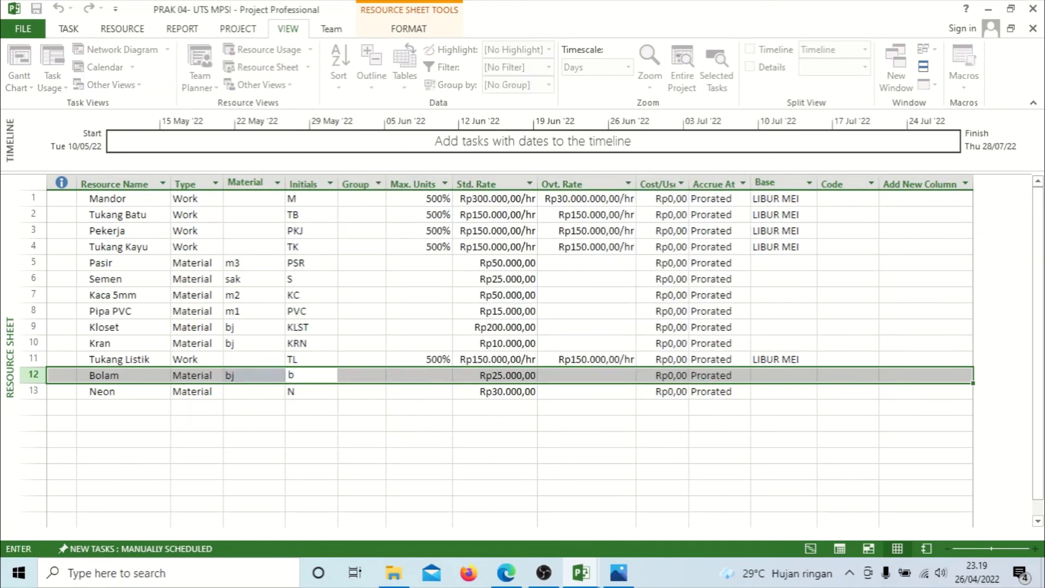
pyautogui.press('BackSpace')
pyautogui.click(244, 407)
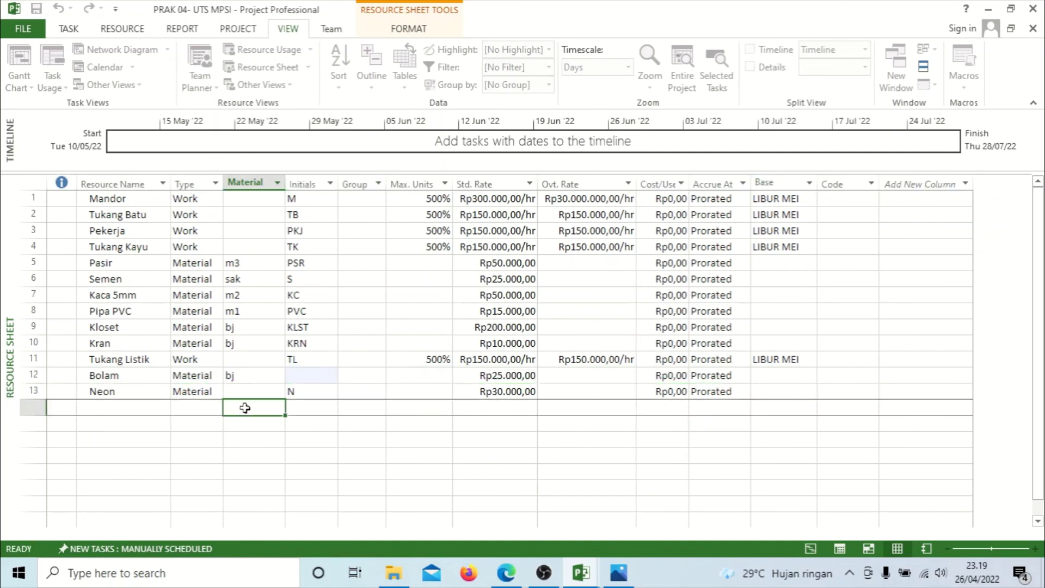
pyautogui.click(58, 8)
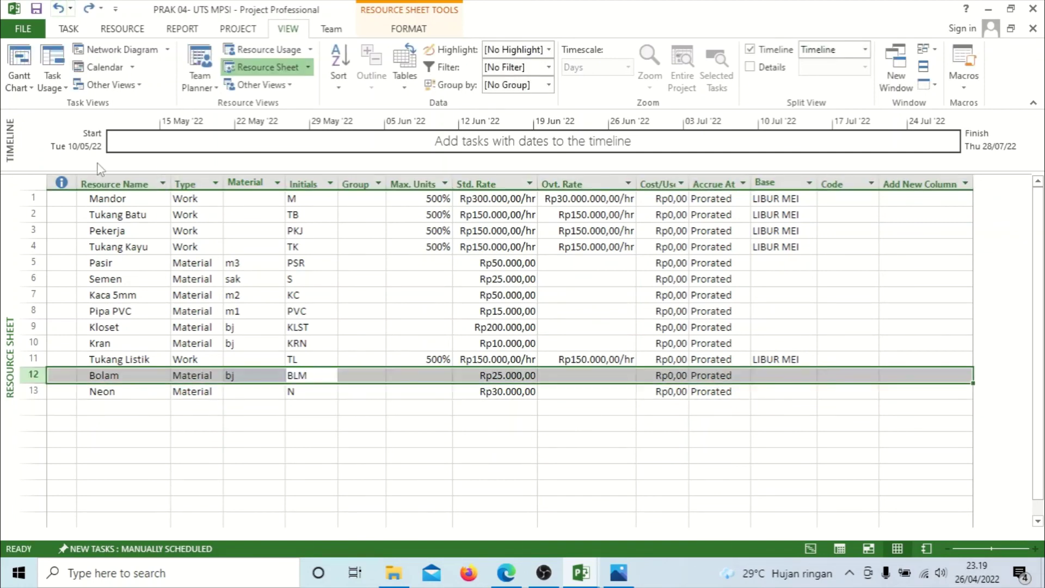
# Enter bj as the material unit label of the Neon resource
pyautogui.click(238, 391)
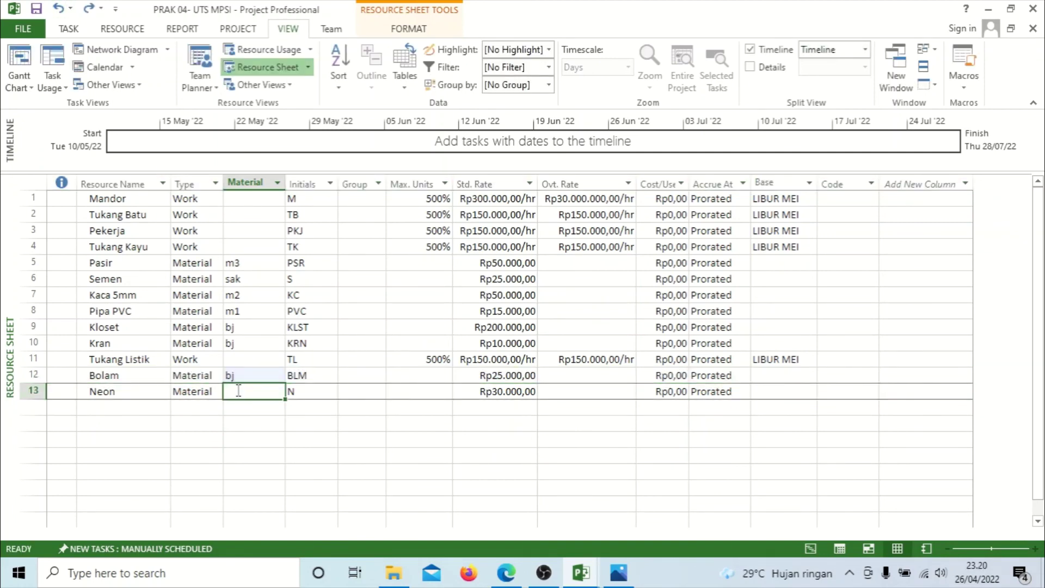
pyautogui.write('bj')
pyautogui.press('Return')
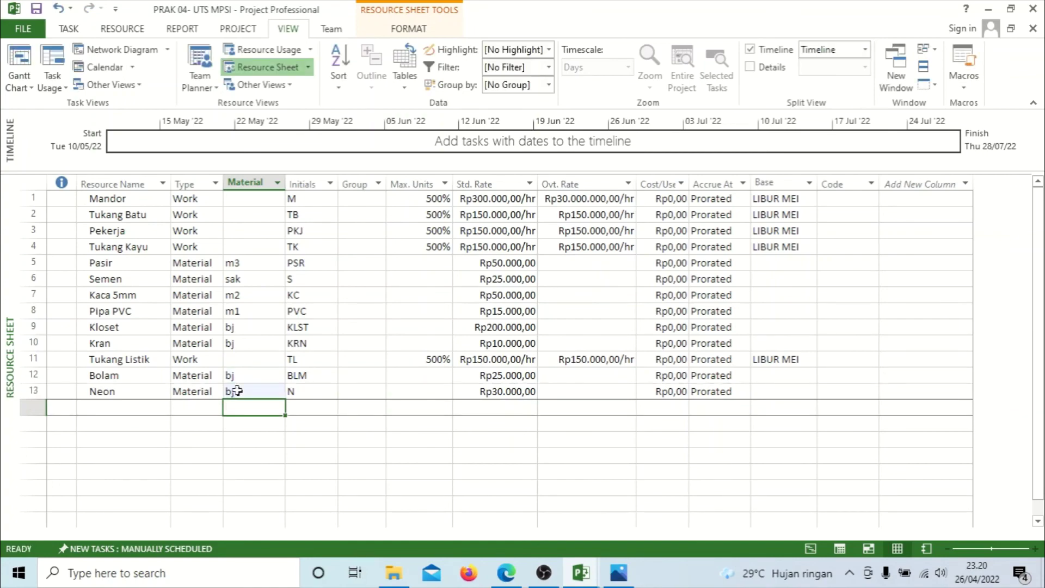
# Switch from the Resource Sheet back to the Gantt Chart for the Pekerjaan Plafon tasks
pyautogui.click(316, 439)
pyautogui.click(25, 58)
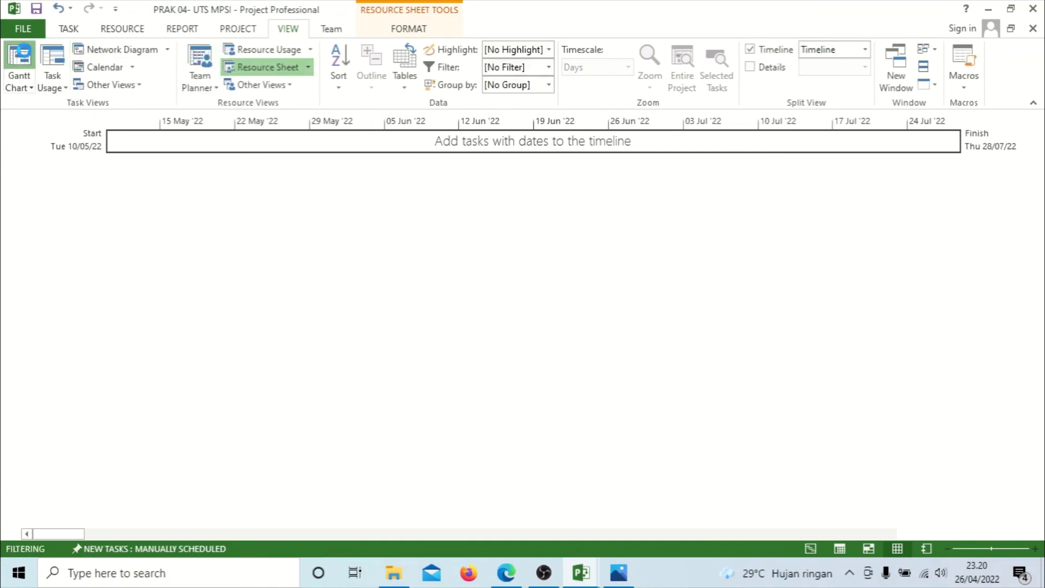
pyautogui.moveTo(1041, 329); pyautogui.dragTo(1041, 509)
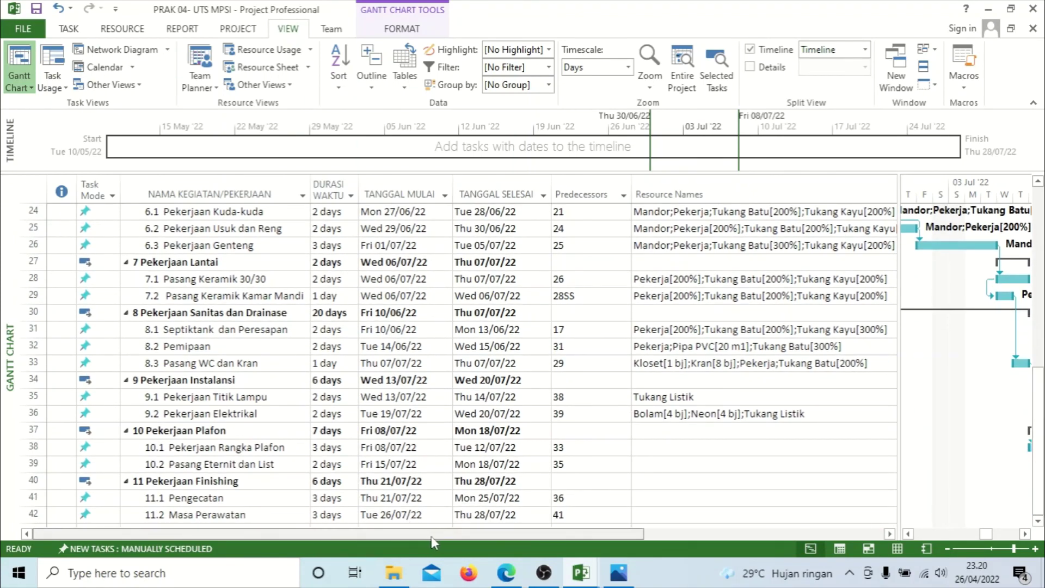
pyautogui.click(649, 536)
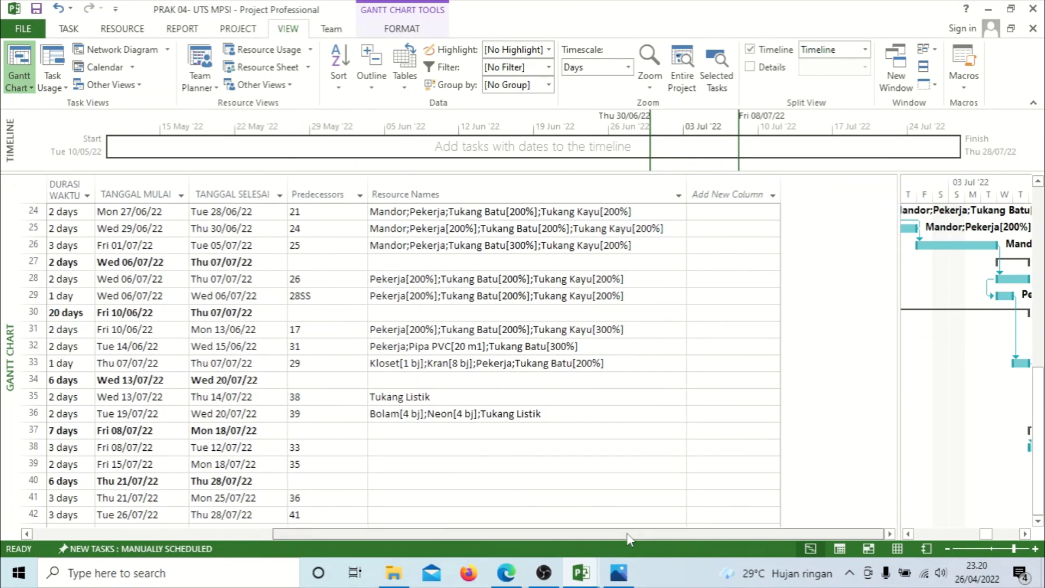
pyautogui.moveTo(649, 537); pyautogui.dragTo(569, 536)
# Assign Mandor, Pekerja, Tukang Batu and Tukang Kayu to the Pekerjaan Rangka Plafon task
pyautogui.click(592, 449)
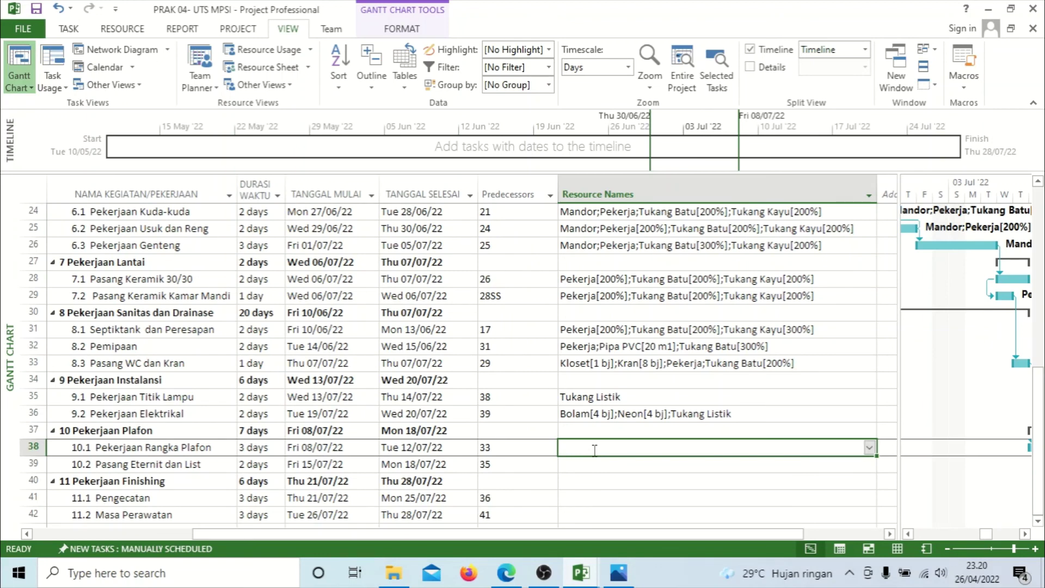
pyautogui.click(869, 447)
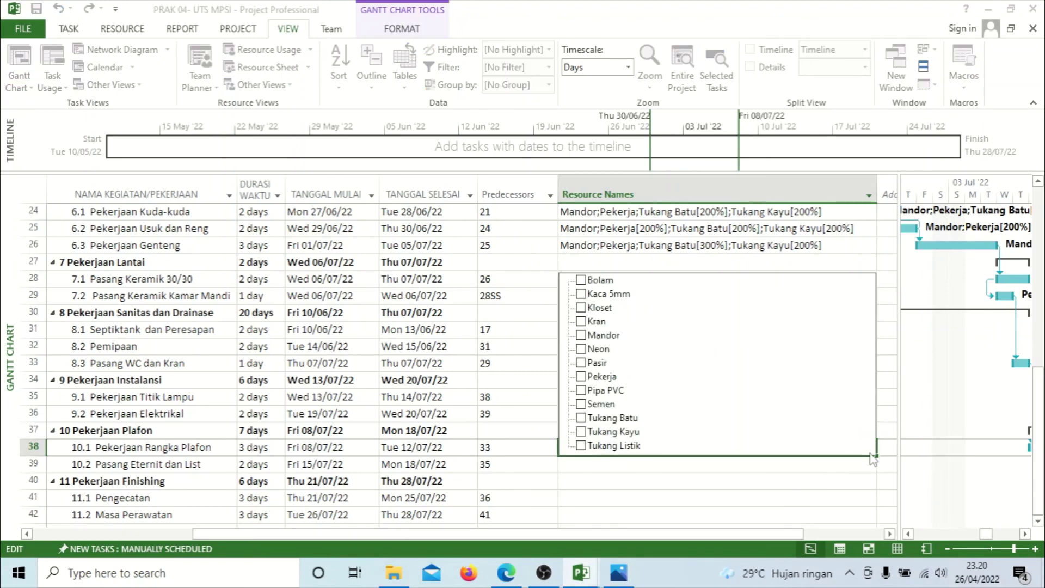
pyautogui.click(707, 346)
pyautogui.click(702, 334)
pyautogui.click(701, 387)
pyautogui.click(710, 419)
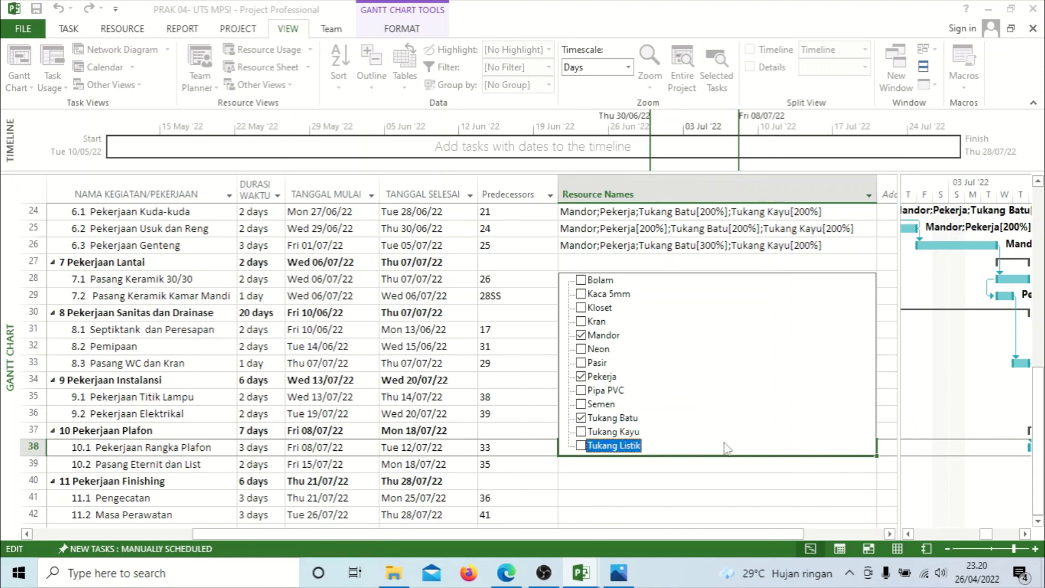
pyautogui.press('Return')
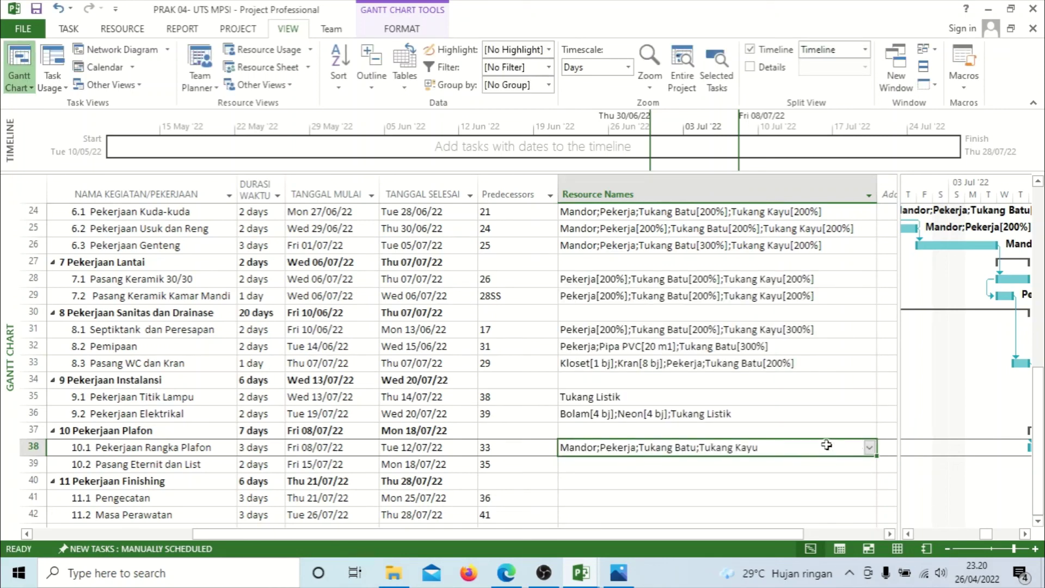
# Set the units for the Pekerjaan Rangka Plafon task to 300% for Tukang Batu and 200% for Tukang Kayu
pyautogui.hotkey('alt', 'F10')
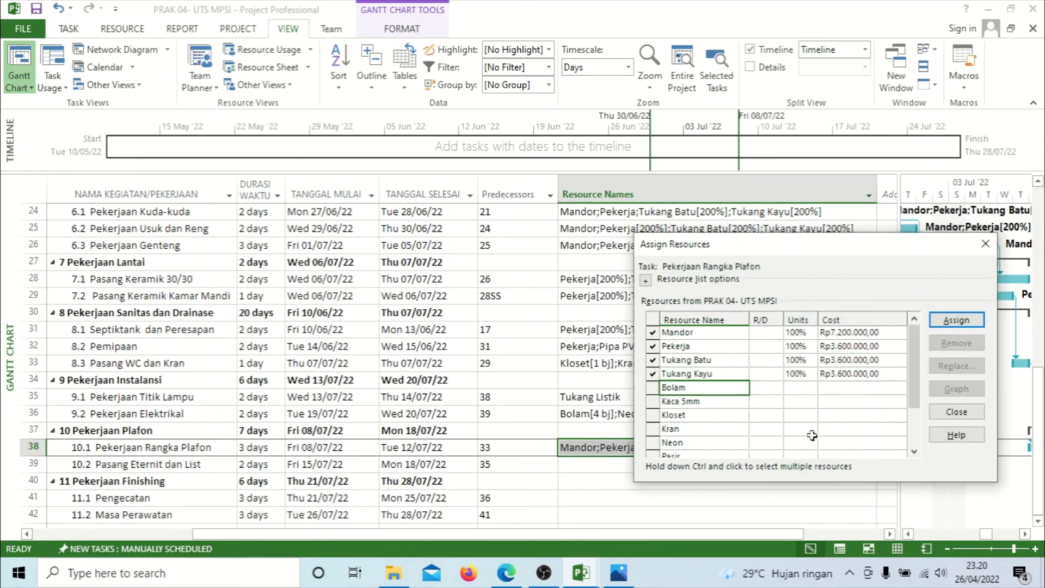
pyautogui.click(801, 359)
pyautogui.write('3')
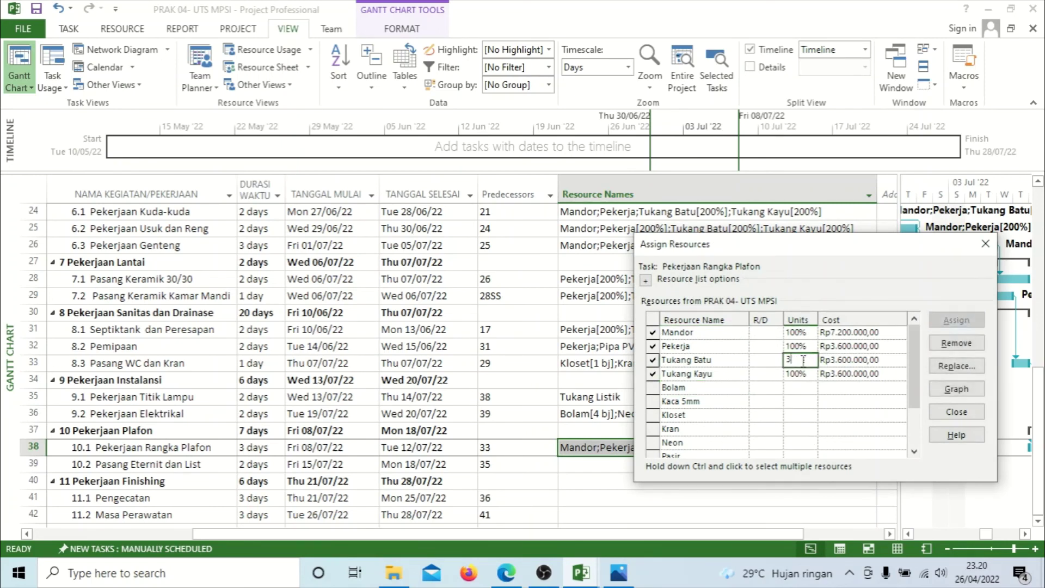
pyautogui.write('00')
pyautogui.press('Return')
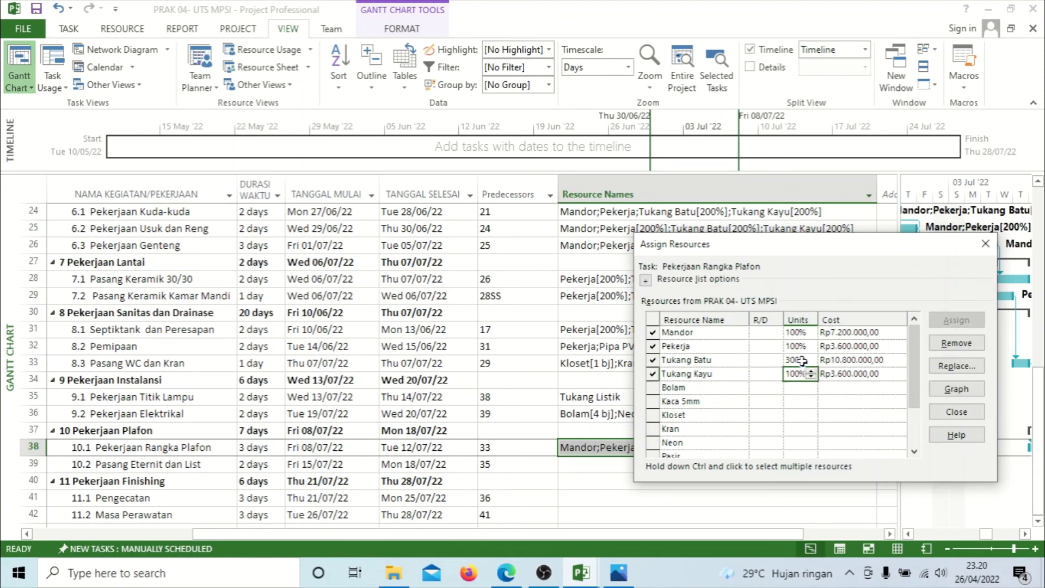
pyautogui.write('200')
pyautogui.press('Return')
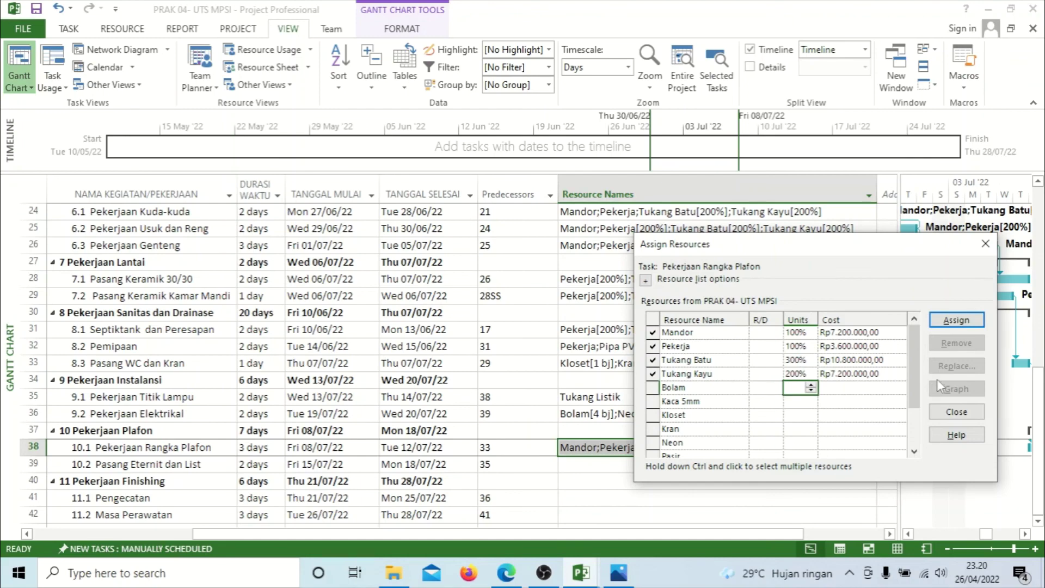
pyautogui.click(958, 412)
# Assign Mandor, Pekerja, Tukang Batu and Tukang Kayu to the Pasang Eternit dan List task
pyautogui.click(669, 463)
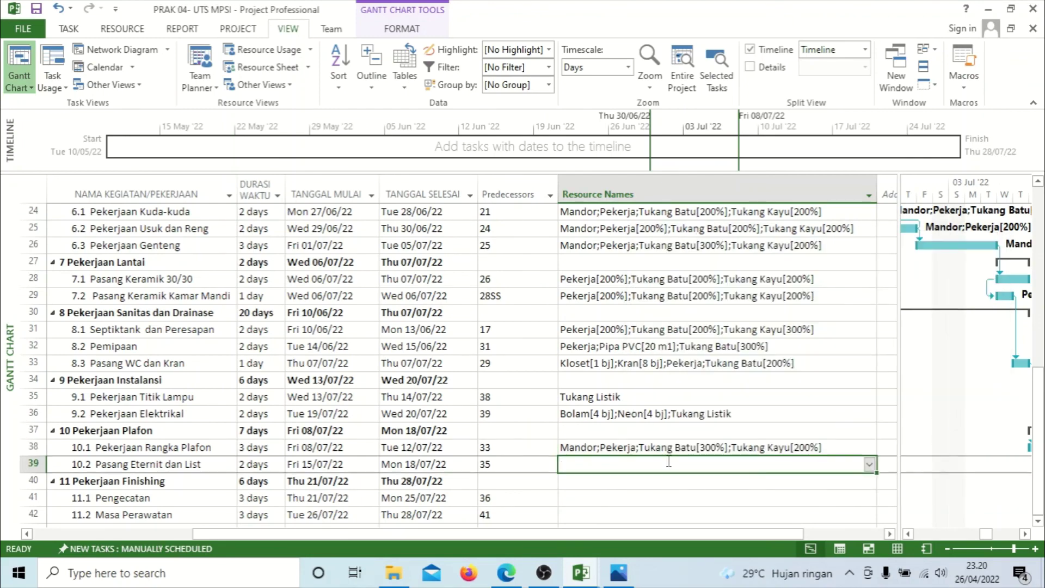
pyautogui.click(869, 464)
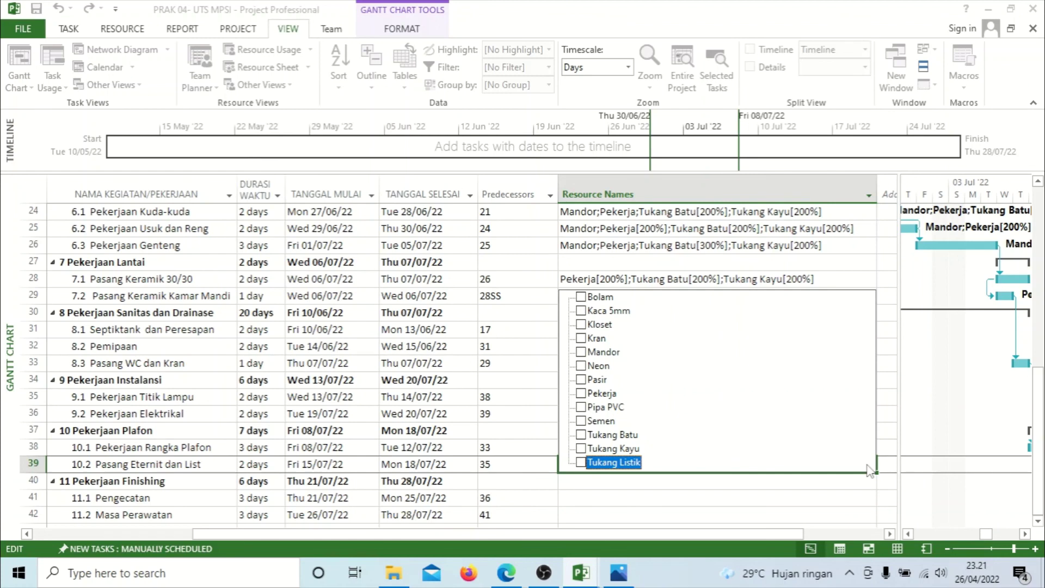
pyautogui.click(854, 439)
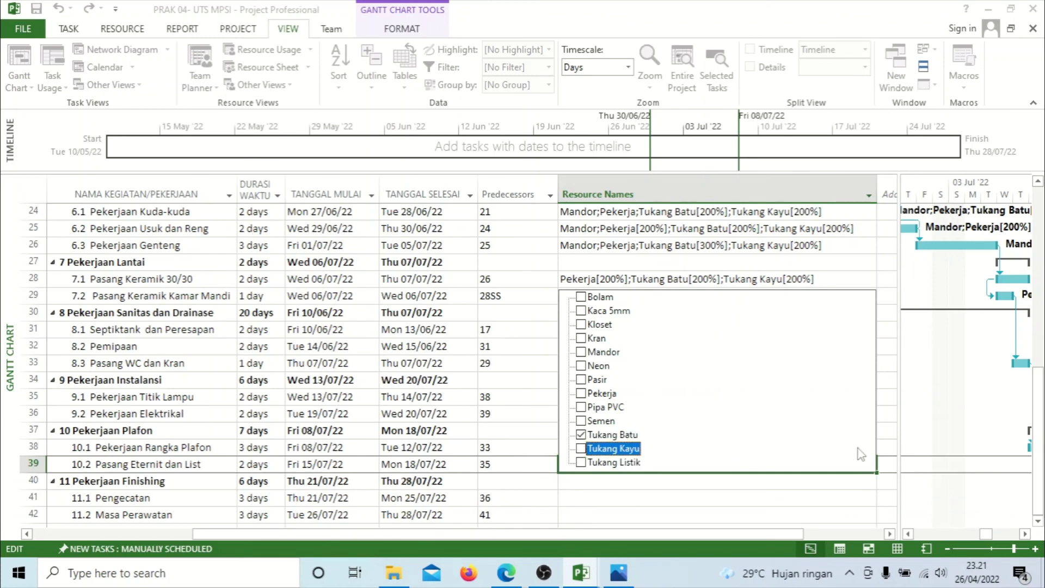
pyautogui.click(858, 449)
pyautogui.click(819, 394)
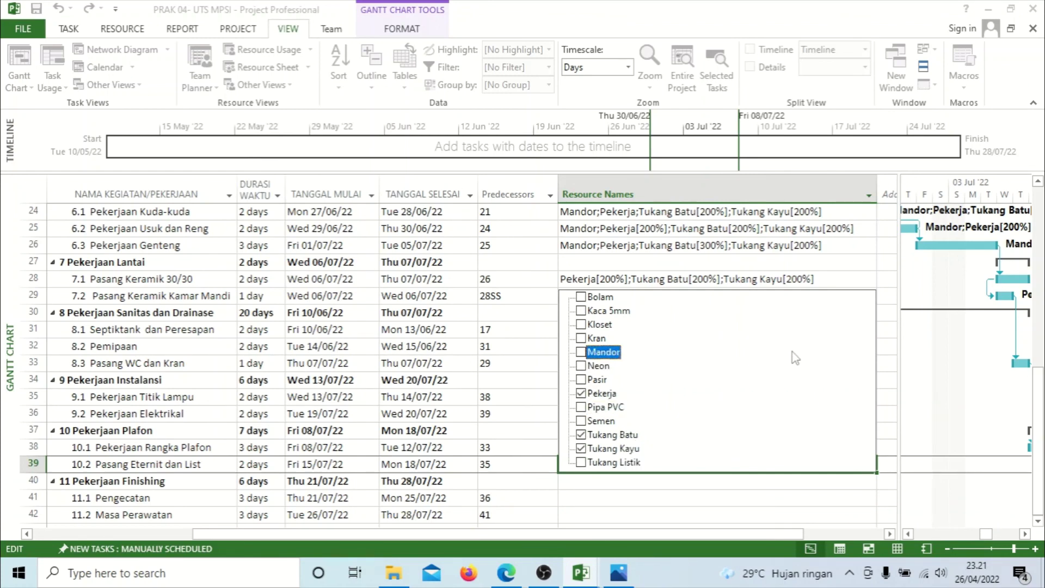
pyautogui.click(795, 357)
pyautogui.click(809, 517)
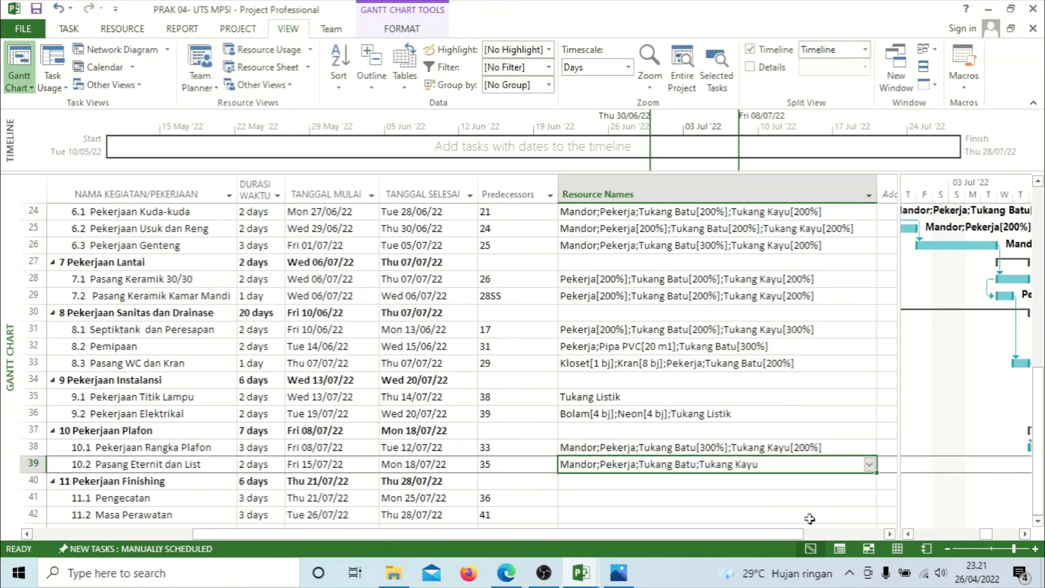
# Set the units of Pekerja, Tukang Batu and Tukang Kayu to 200% each for the Pasang Eternit dan List task
pyautogui.hotkey('alt', 'F10')
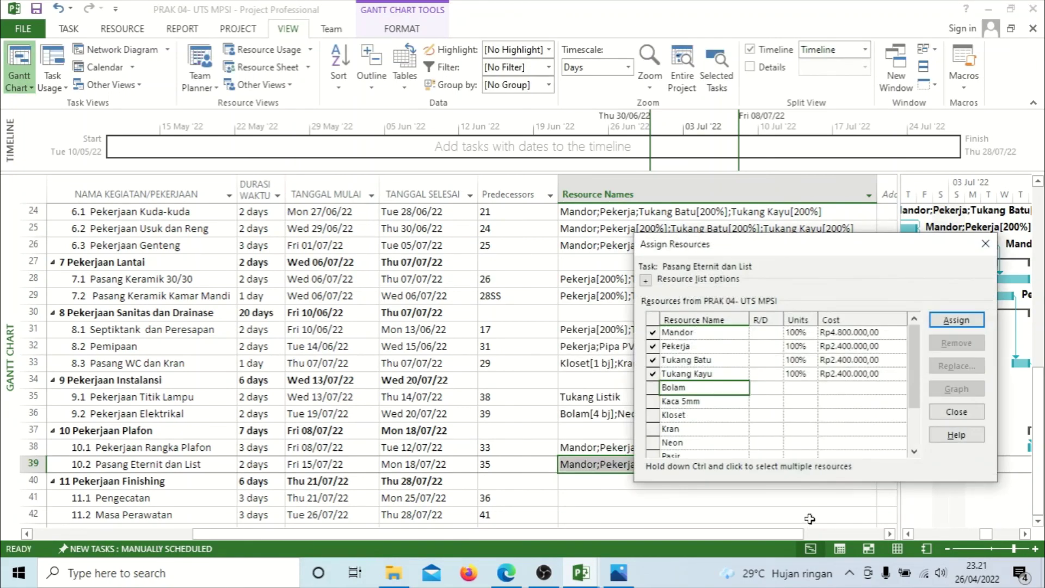
pyautogui.click(794, 346)
pyautogui.write('200')
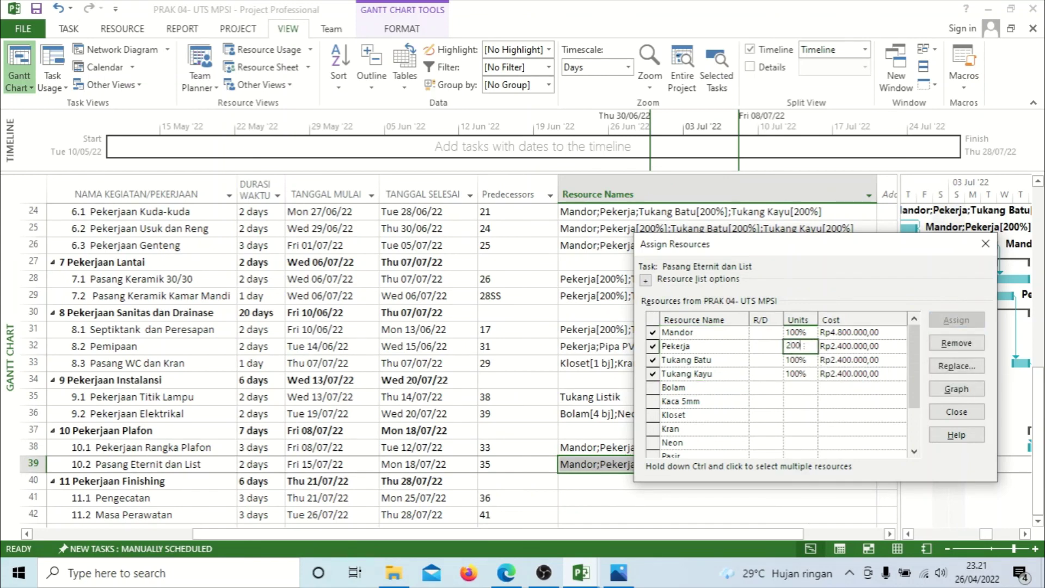
pyautogui.press('Return')
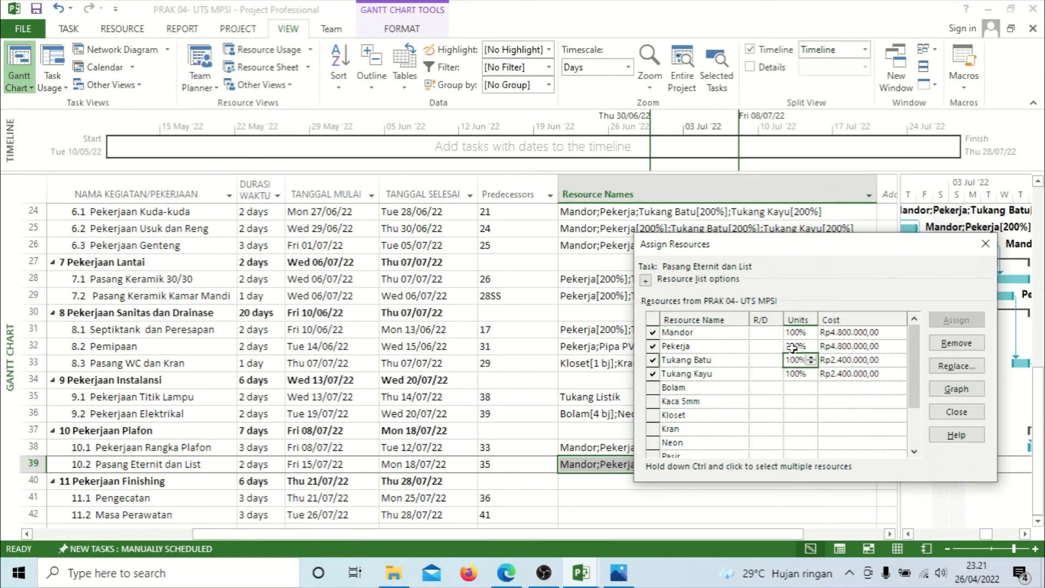
pyautogui.write('200')
pyautogui.press('Return')
pyautogui.write('2')
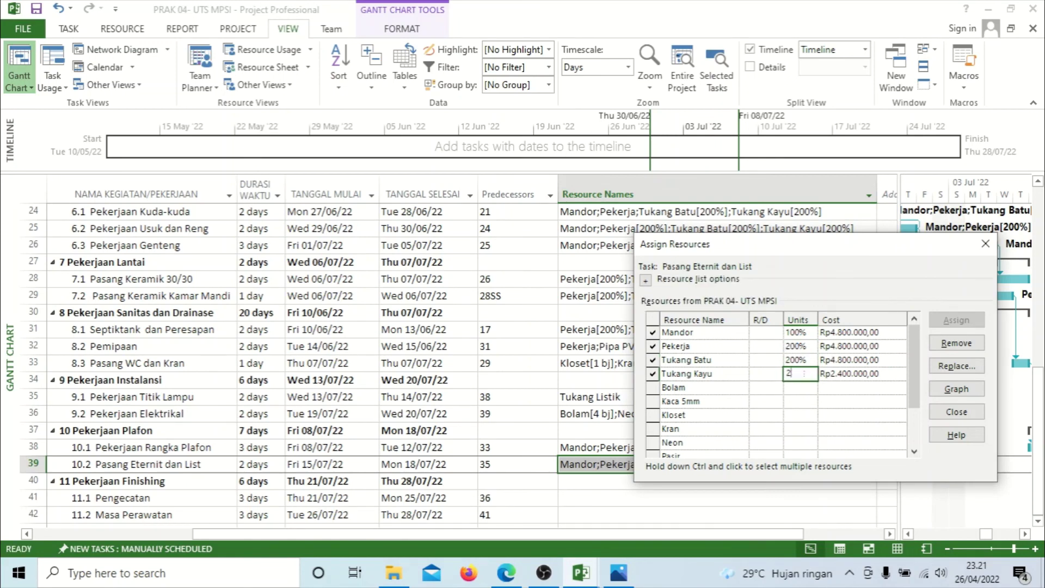
pyautogui.write('00')
pyautogui.press('Return')
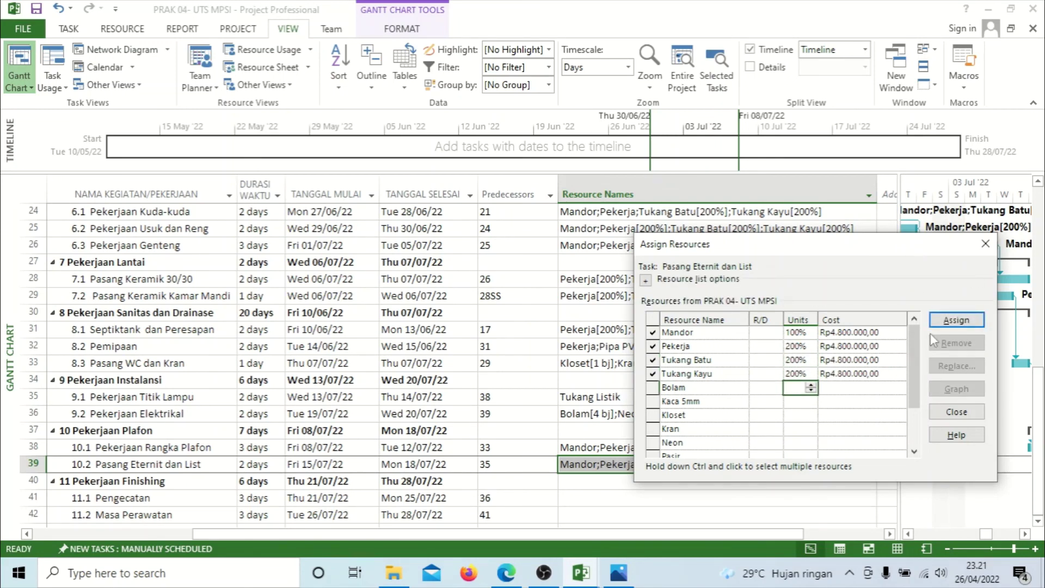
pyautogui.click(956, 412)
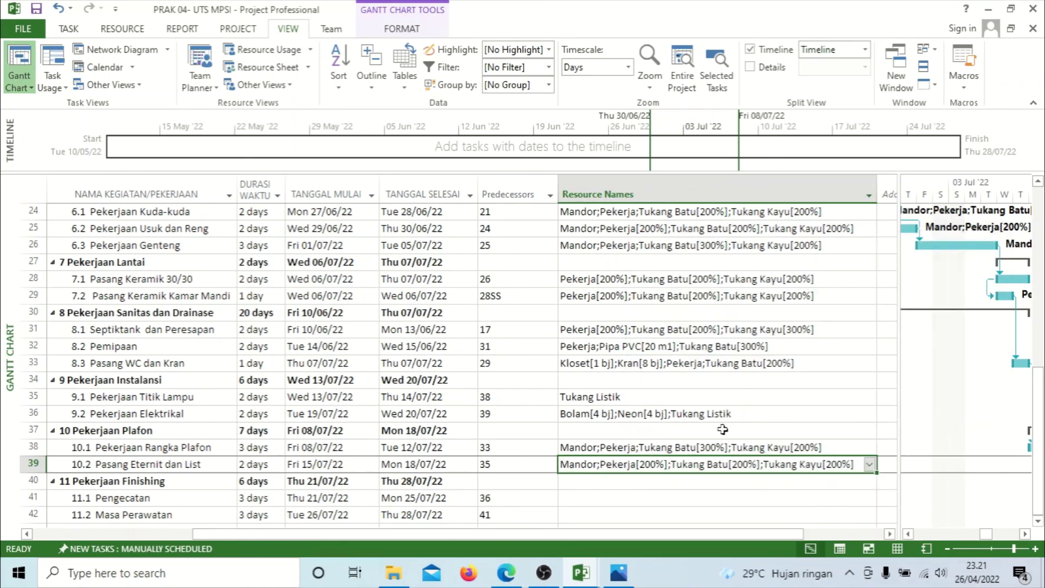
# Assign Mandor, Pekerja, Tukang Batu and Tukang Kayu to the Pengecatan task
pyautogui.click(663, 499)
pyautogui.scroll(-2, 662, 499)
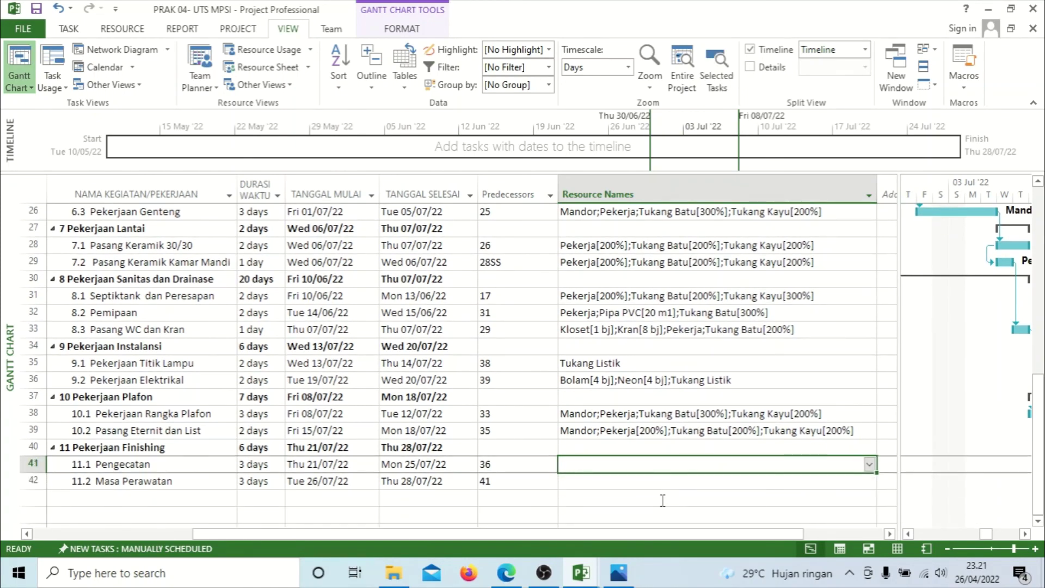
pyautogui.click(869, 467)
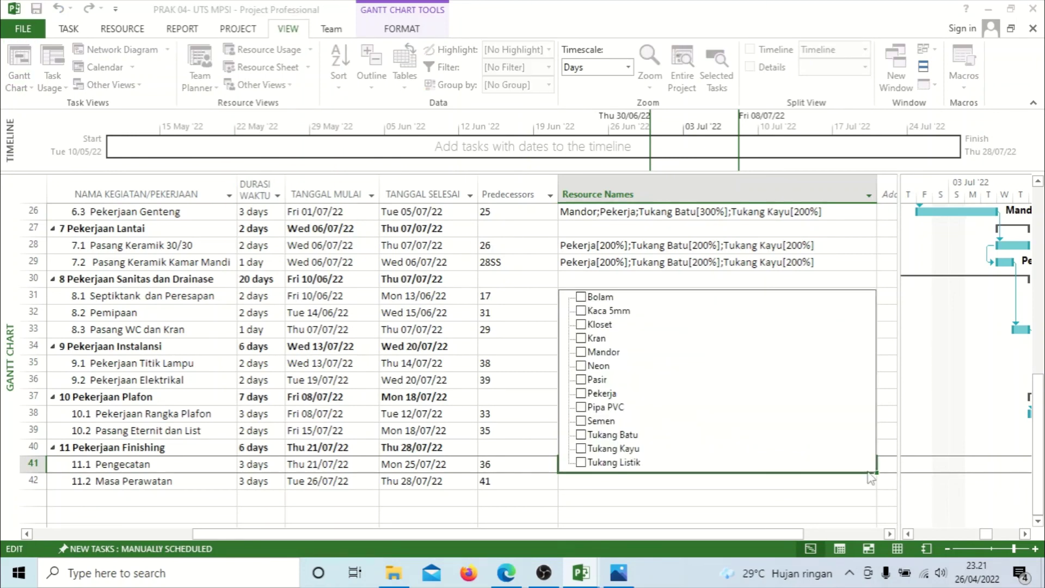
pyautogui.click(813, 437)
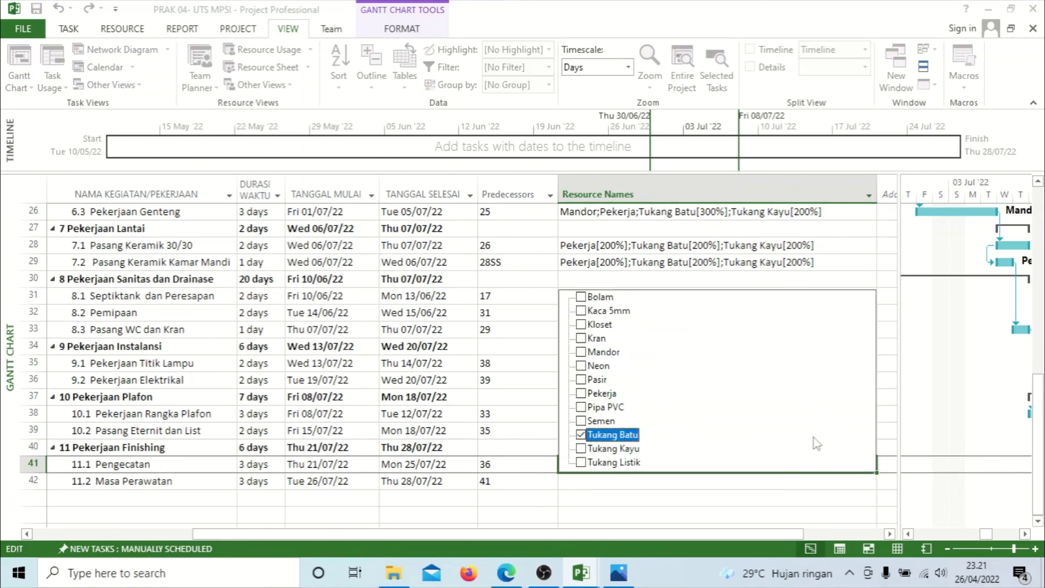
pyautogui.click(820, 450)
pyautogui.click(804, 396)
pyautogui.click(789, 354)
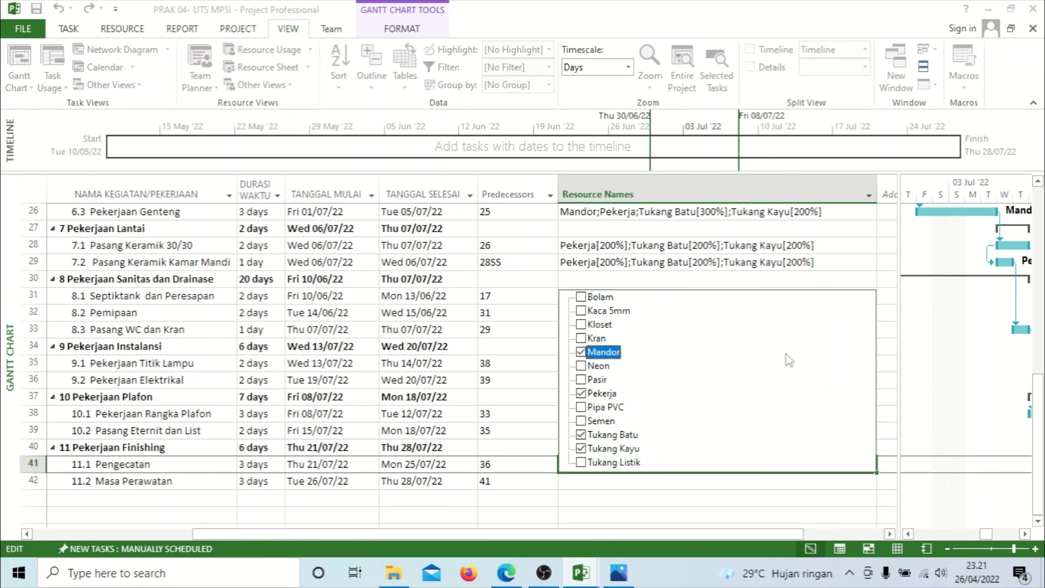
pyautogui.click(832, 484)
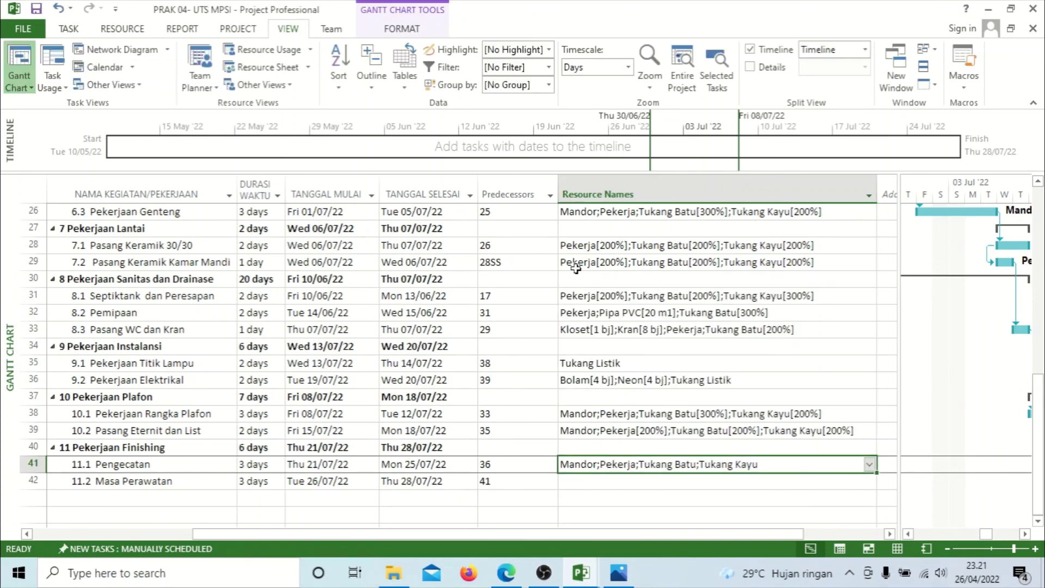
# Set the units of Pekerja, Tukang Batu and Tukang Kayu to 200% each for the Pengecatan task
pyautogui.hotkey('alt', 'F10')
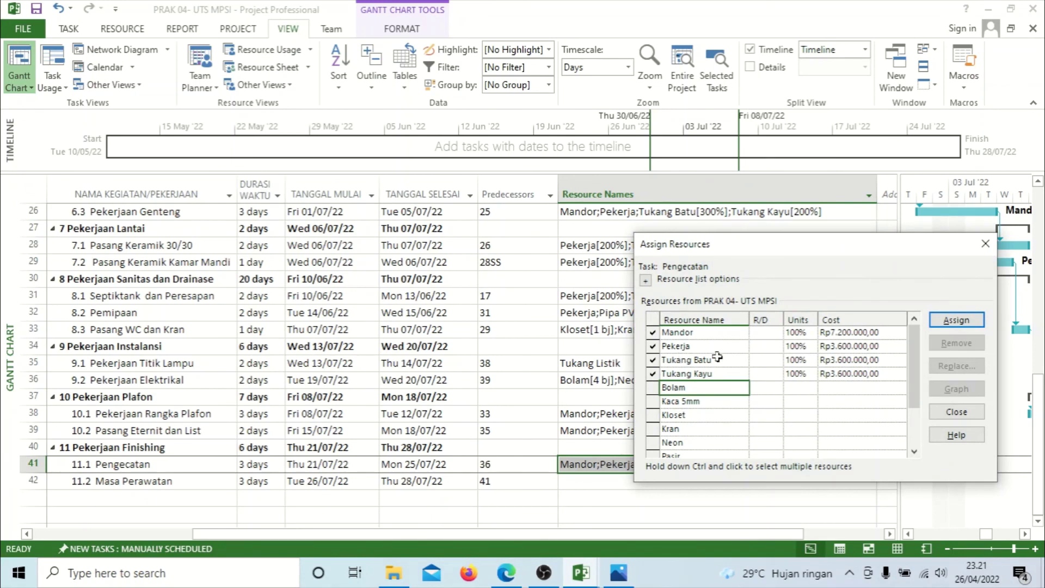
pyautogui.click(797, 346)
pyautogui.write('2')
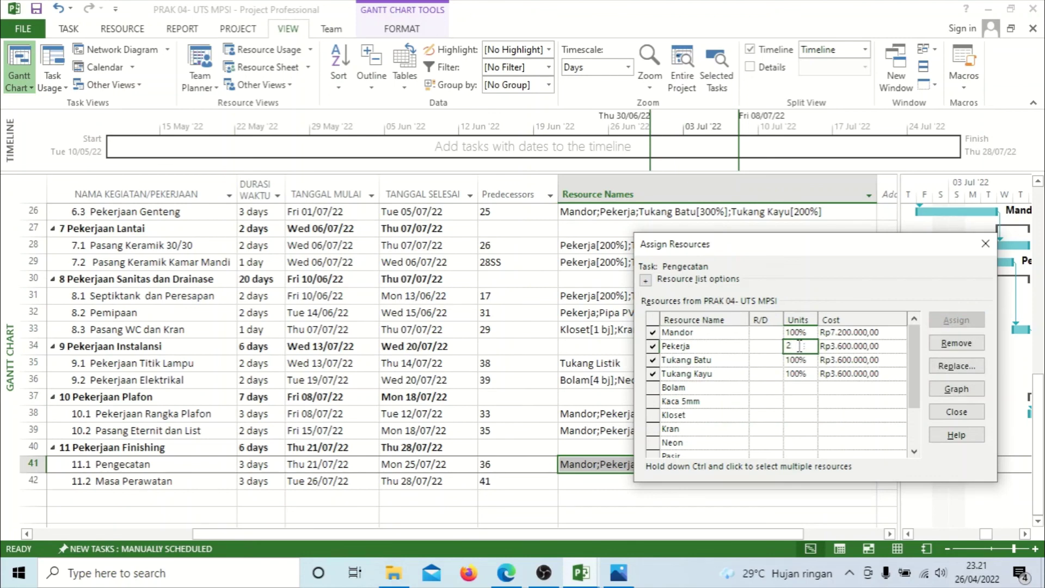
pyautogui.write('00')
pyautogui.press('Return')
pyautogui.write('200')
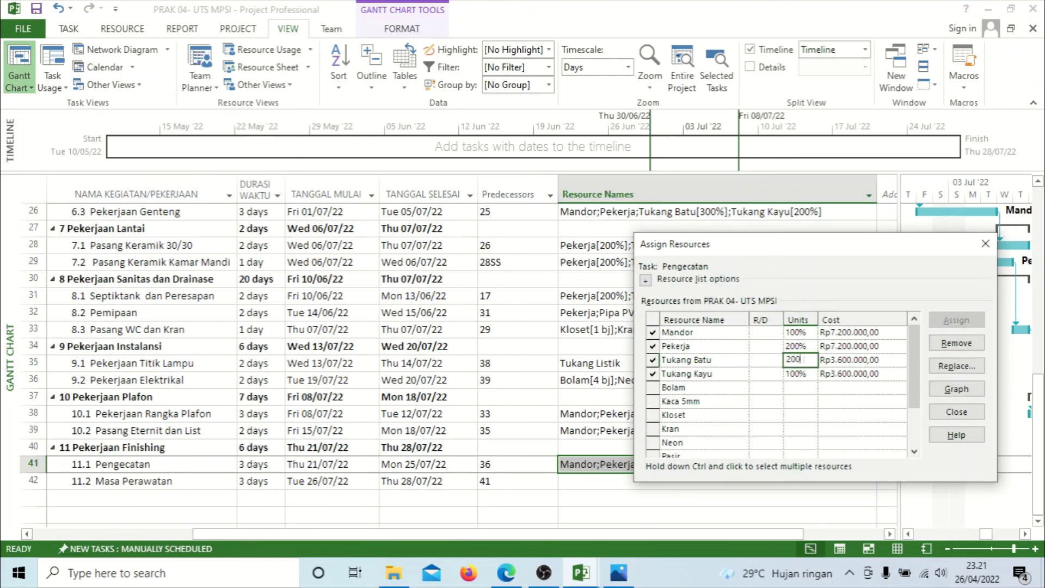
pyautogui.press('Return')
pyautogui.write('200')
pyautogui.press('Return')
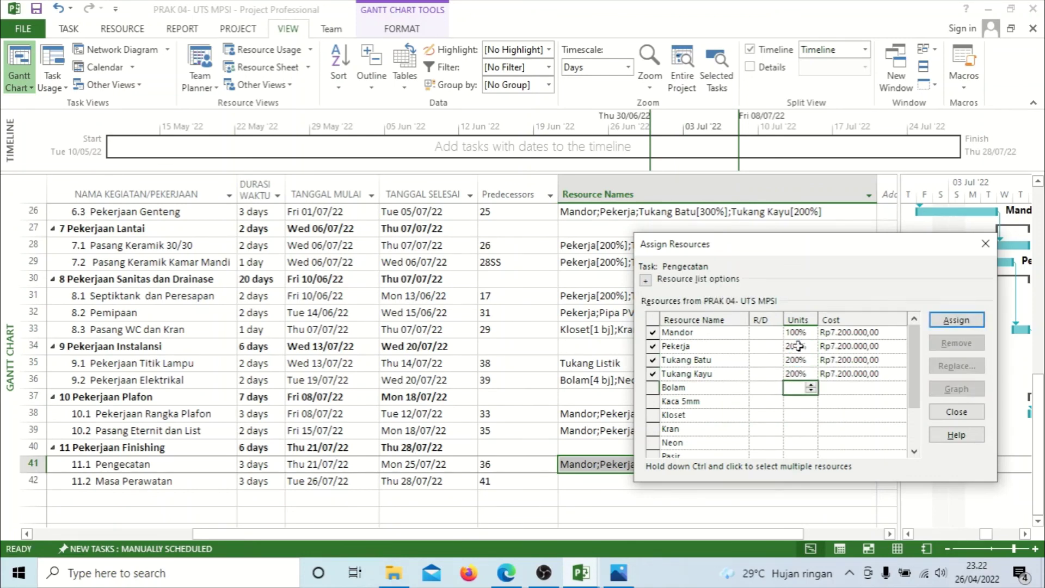
pyautogui.click(974, 412)
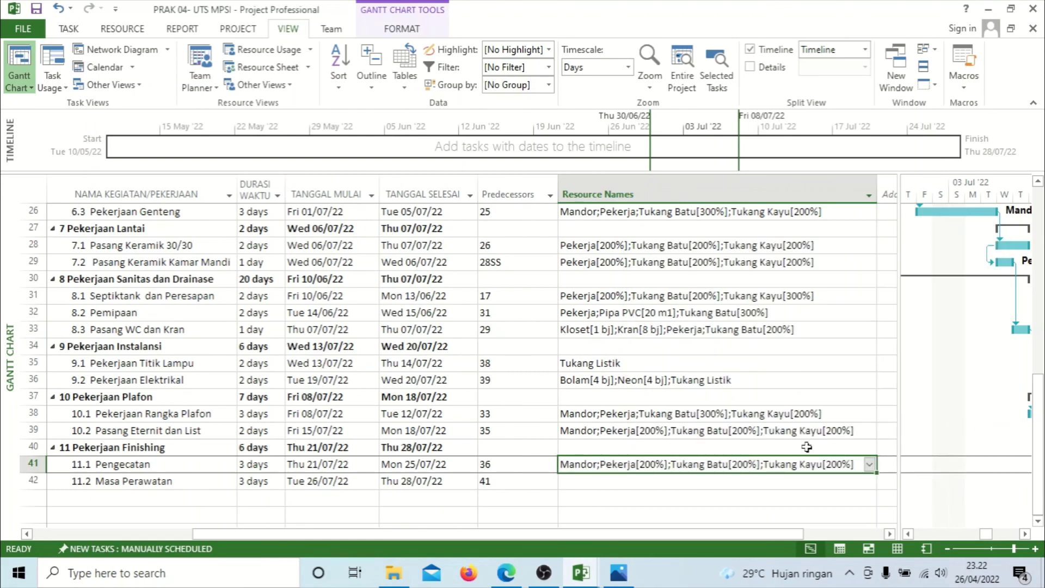
# Assign Pekerja, Tukang Batu and Tukang Kayu to the Masa Perawatan task
pyautogui.click(739, 481)
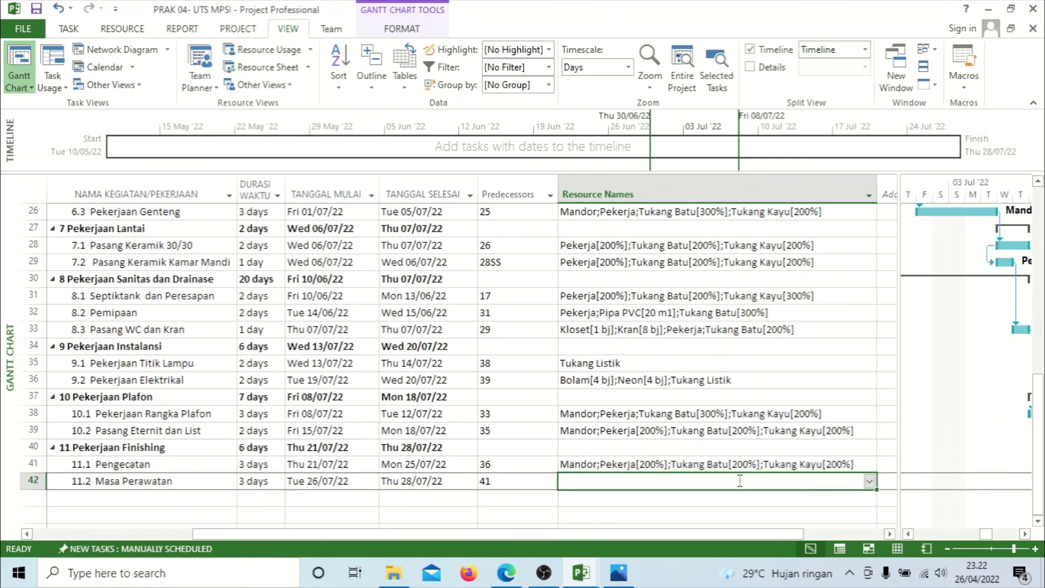
pyautogui.click(869, 480)
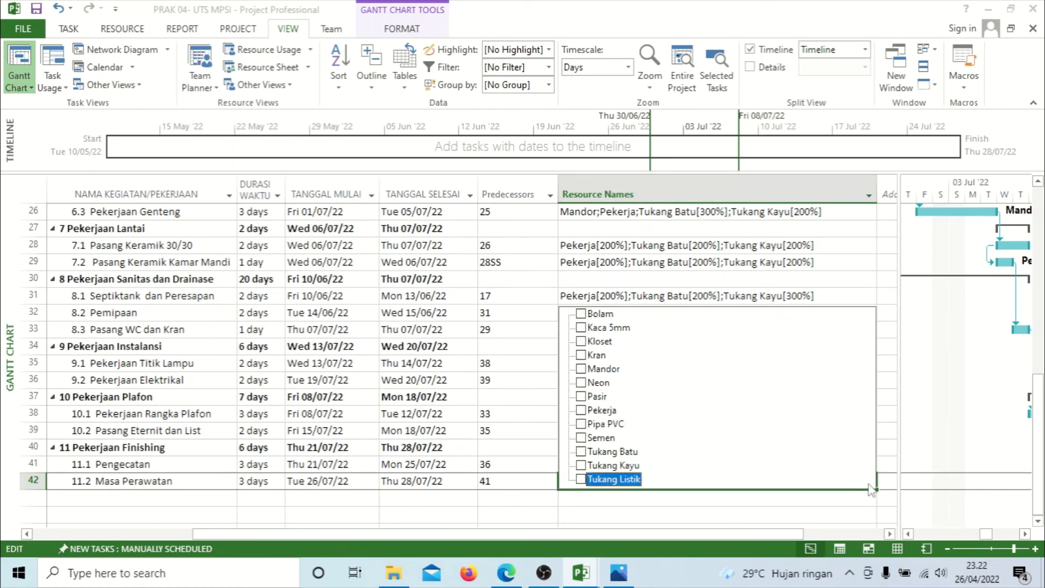
pyautogui.click(808, 411)
pyautogui.click(821, 453)
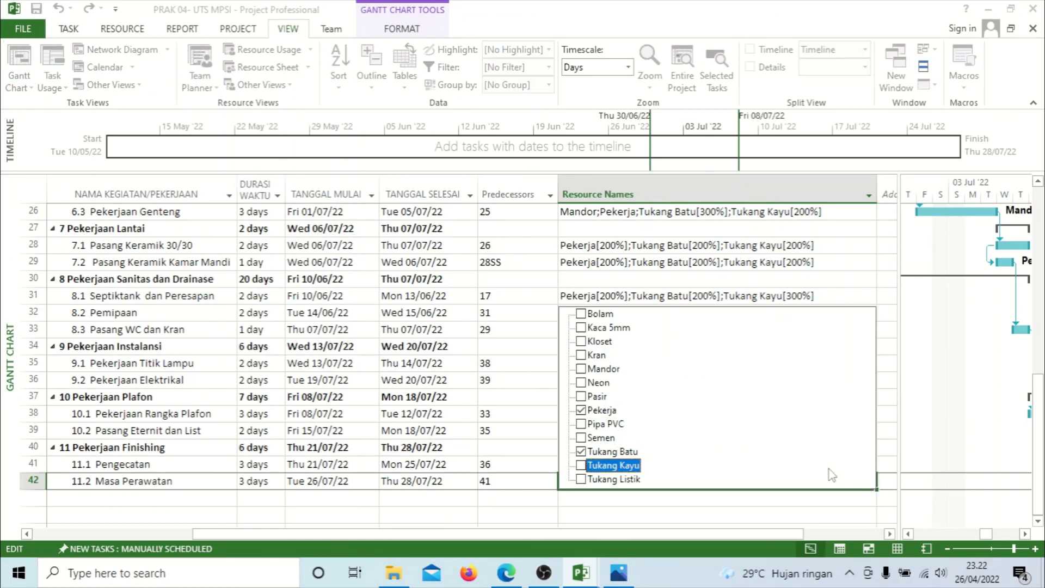
pyautogui.click(804, 500)
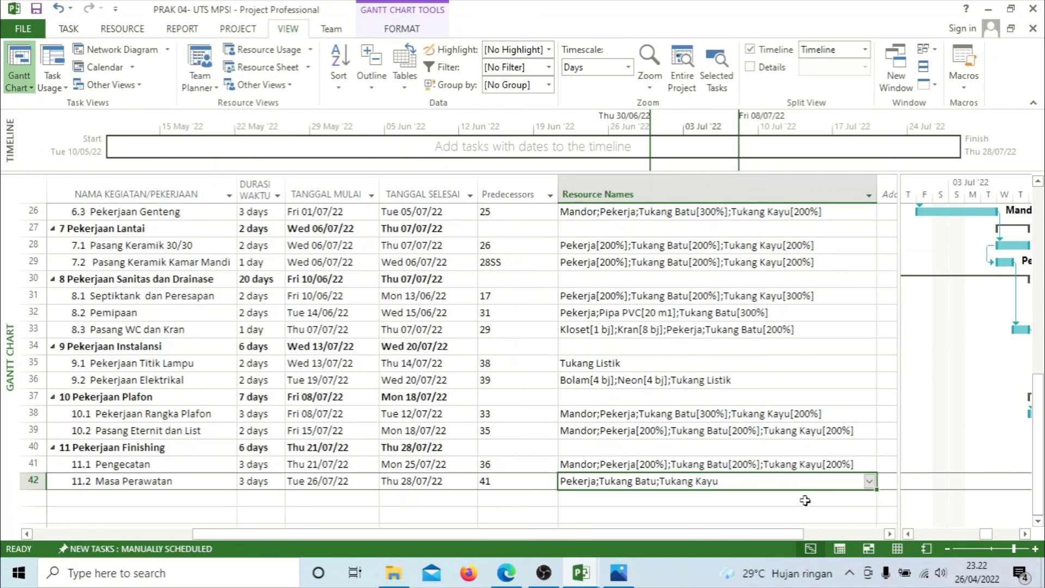
# Set the units of Tukang Batu to 300% and Tukang Kayu to 200% for the Masa Perawatan task
pyautogui.hotkey('alt', 'F10')
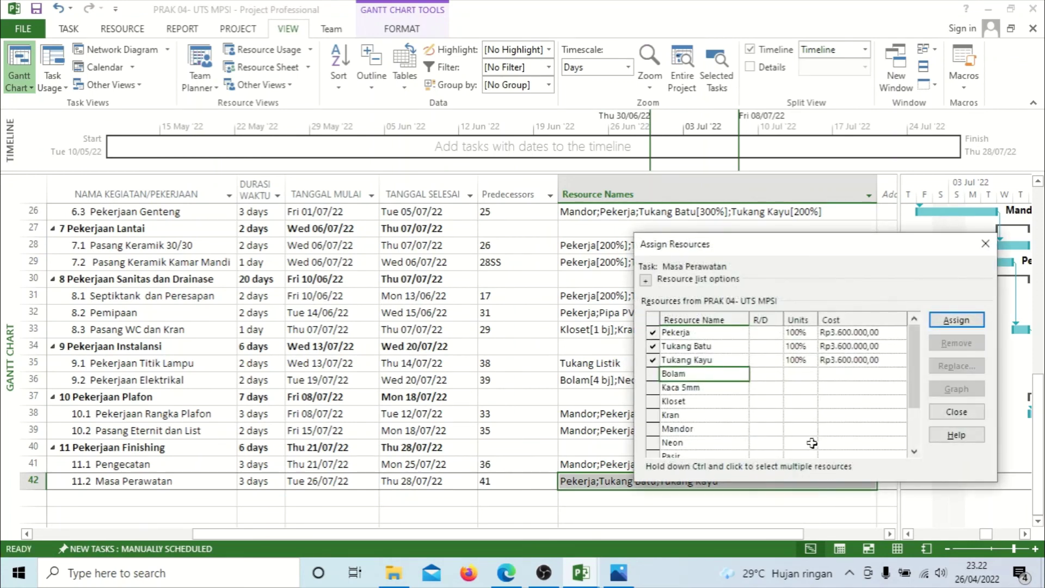
pyautogui.click(806, 349)
pyautogui.write('300')
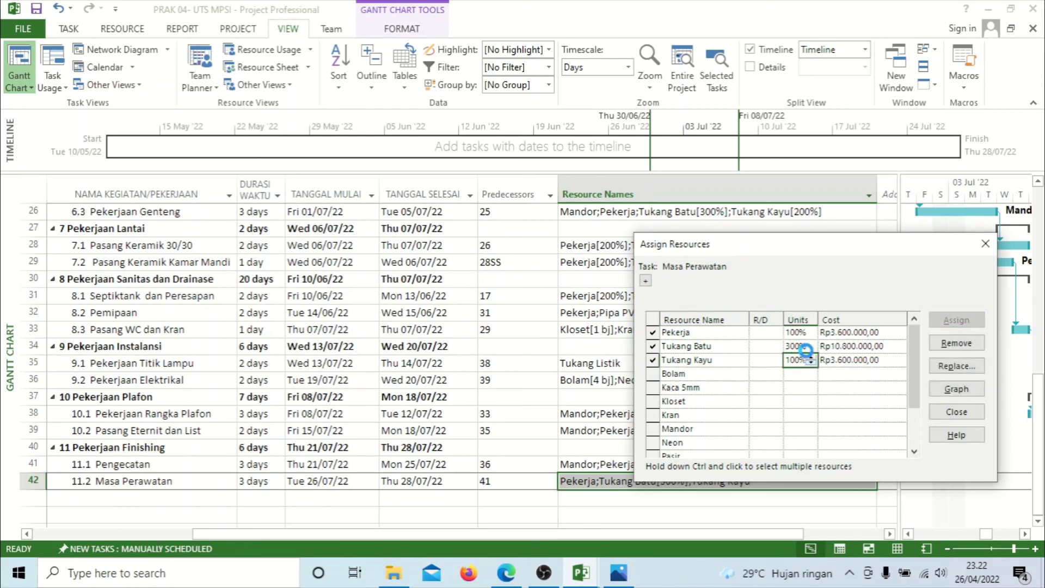
pyautogui.click(804, 360)
pyautogui.write('200')
pyautogui.press('Return')
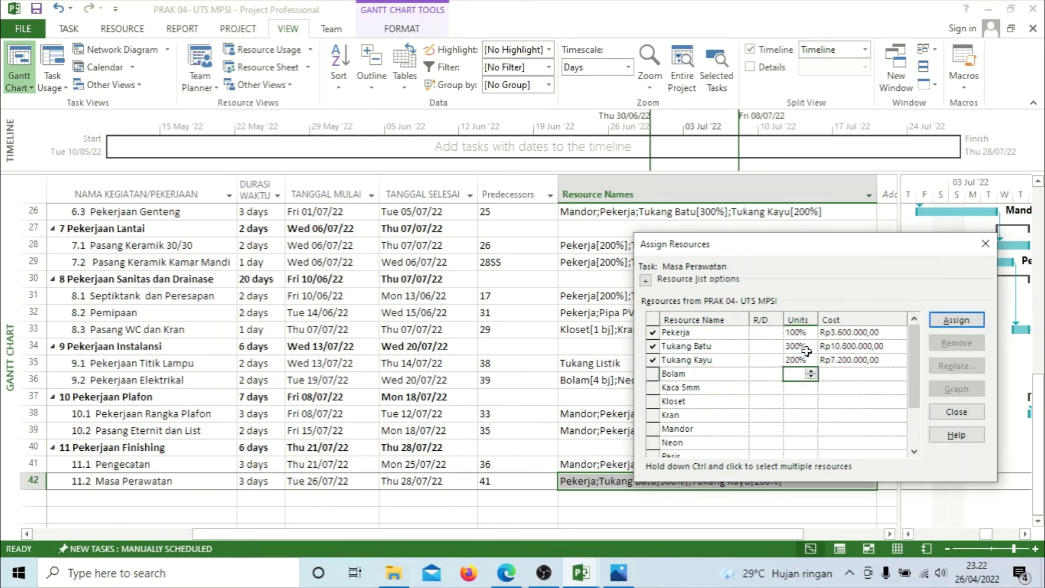
pyautogui.click(858, 374)
pyautogui.click(956, 412)
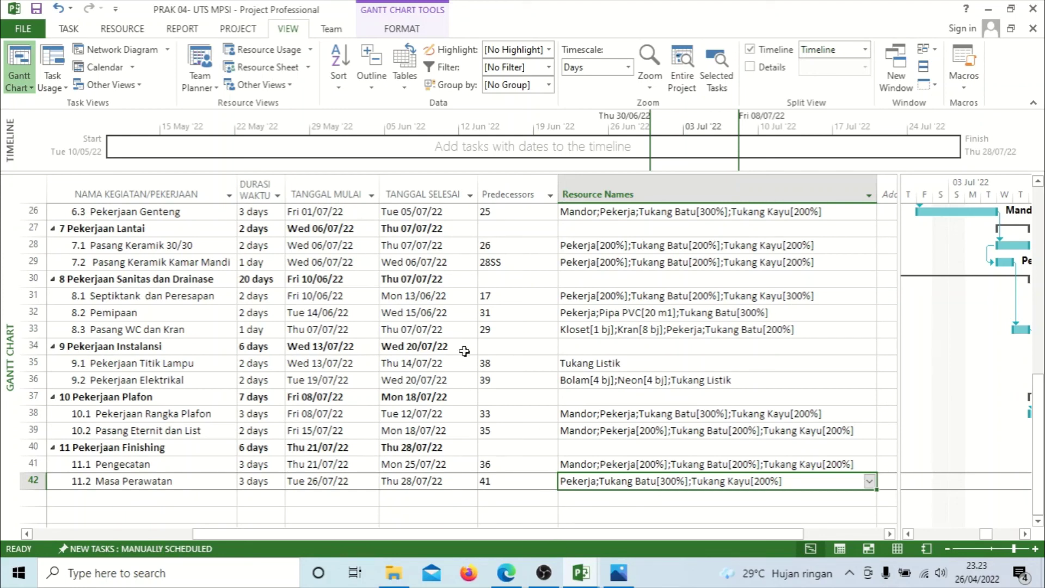
pyautogui.moveTo(430, 532); pyautogui.dragTo(693, 524)
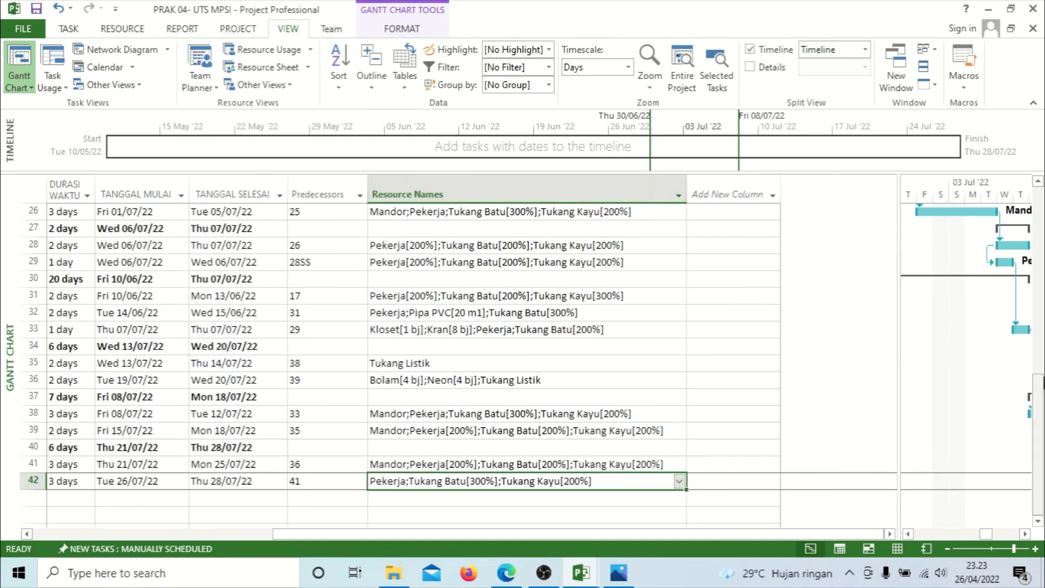
pyautogui.moveTo(1039, 392); pyautogui.dragTo(1028, 416)
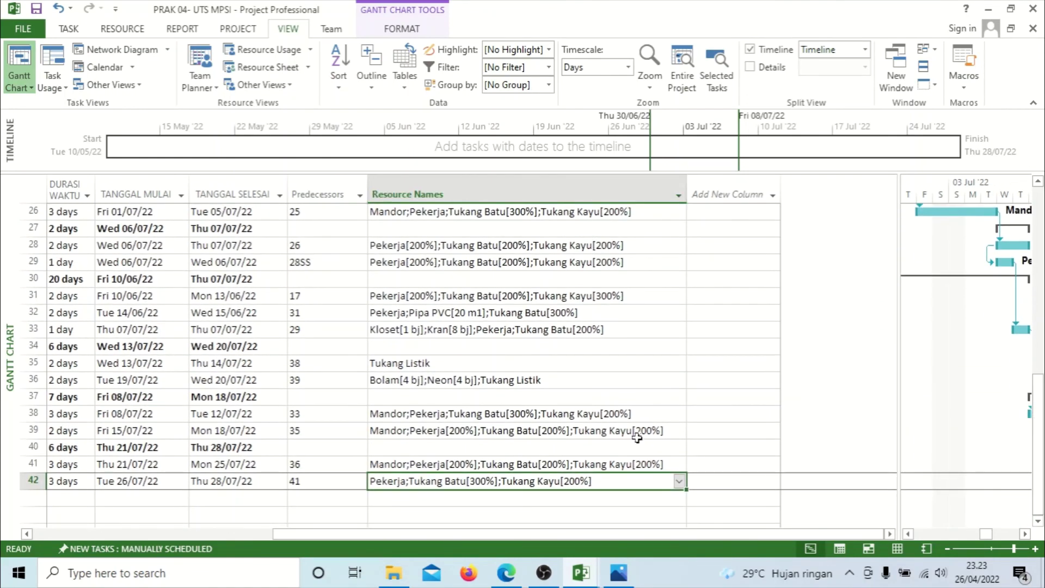
pyautogui.moveTo(590, 536); pyautogui.dragTo(19, 497)
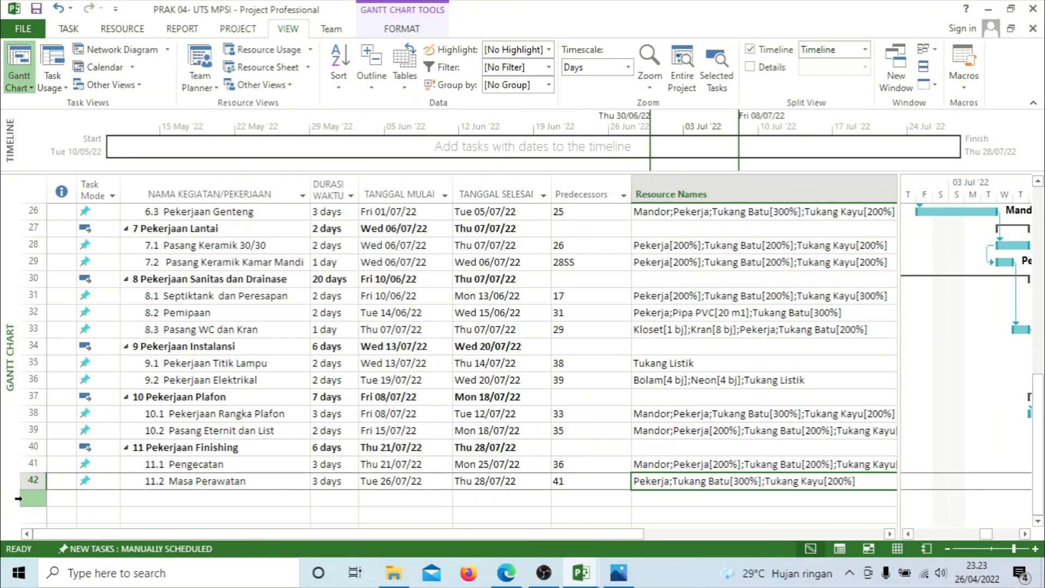